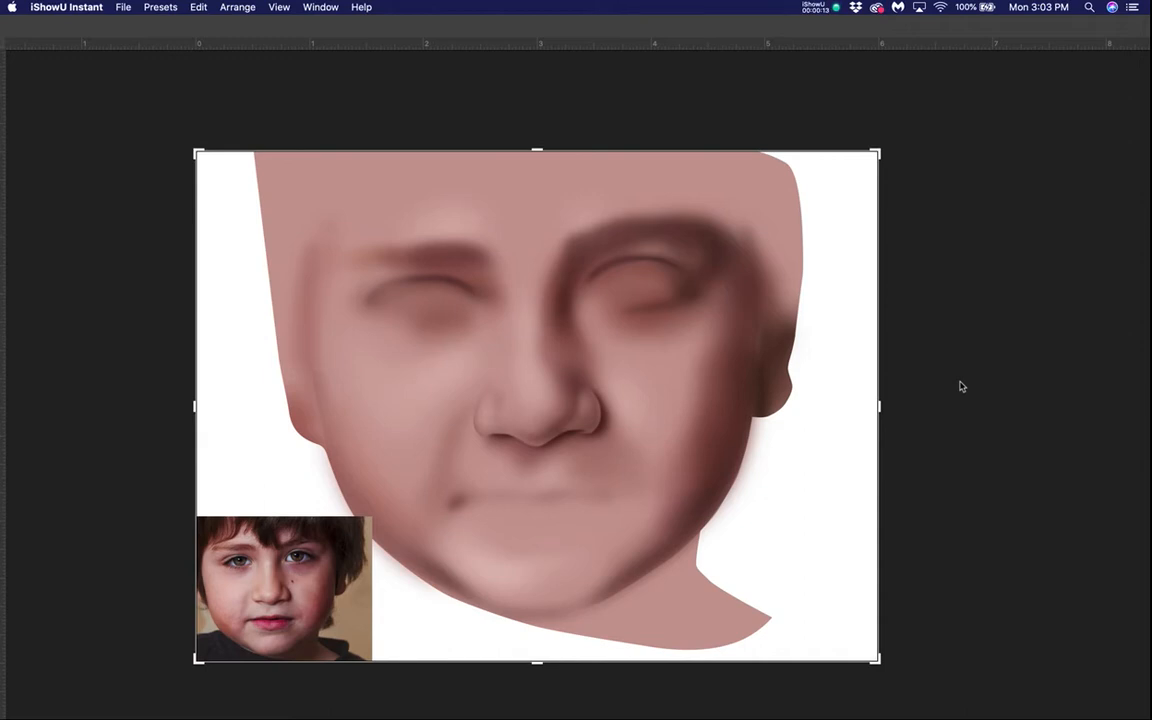
- Review the end of the video "2 _Building the Face Layers and Colors.mp4" in QuickTime Player, minimize it and return to Photoshop
click(5, 570)
drag(556, 121, 622, 107)
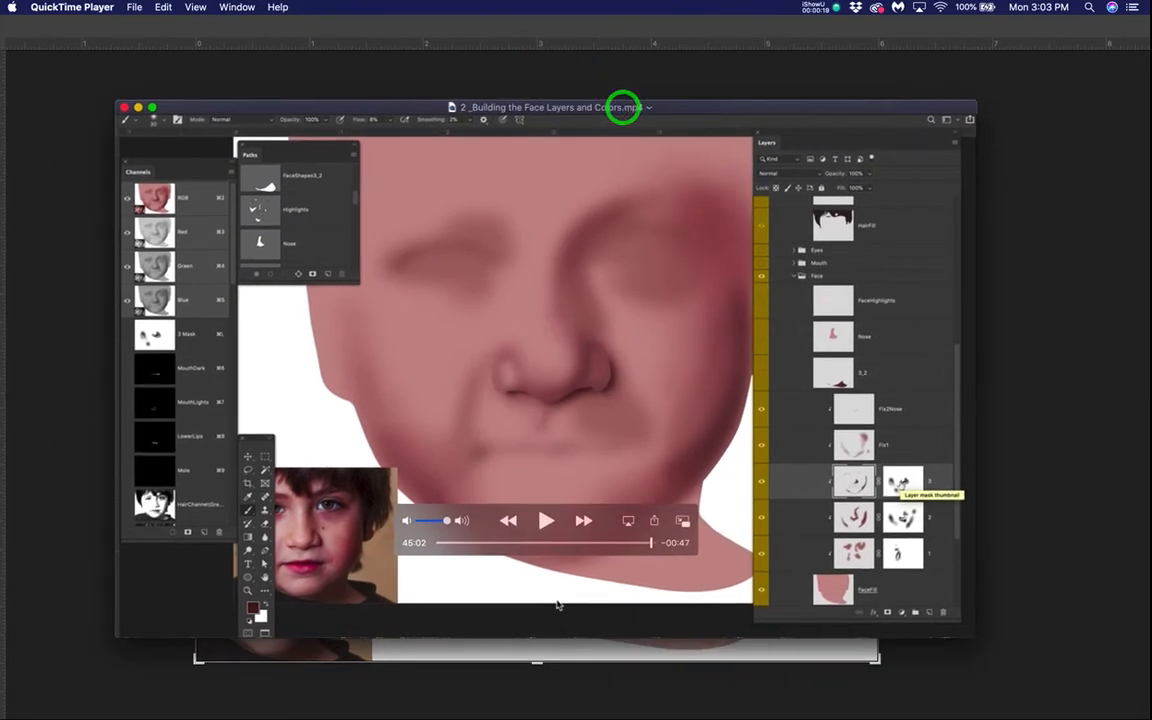
click(651, 548)
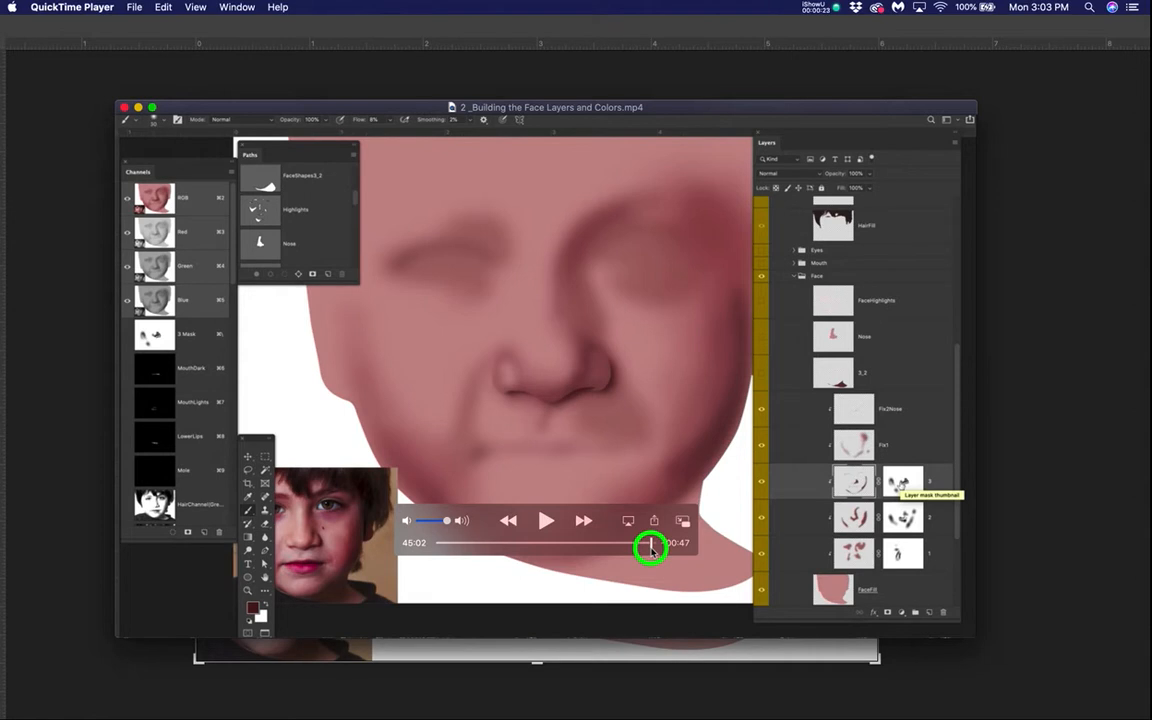
drag(651, 548, 652, 547)
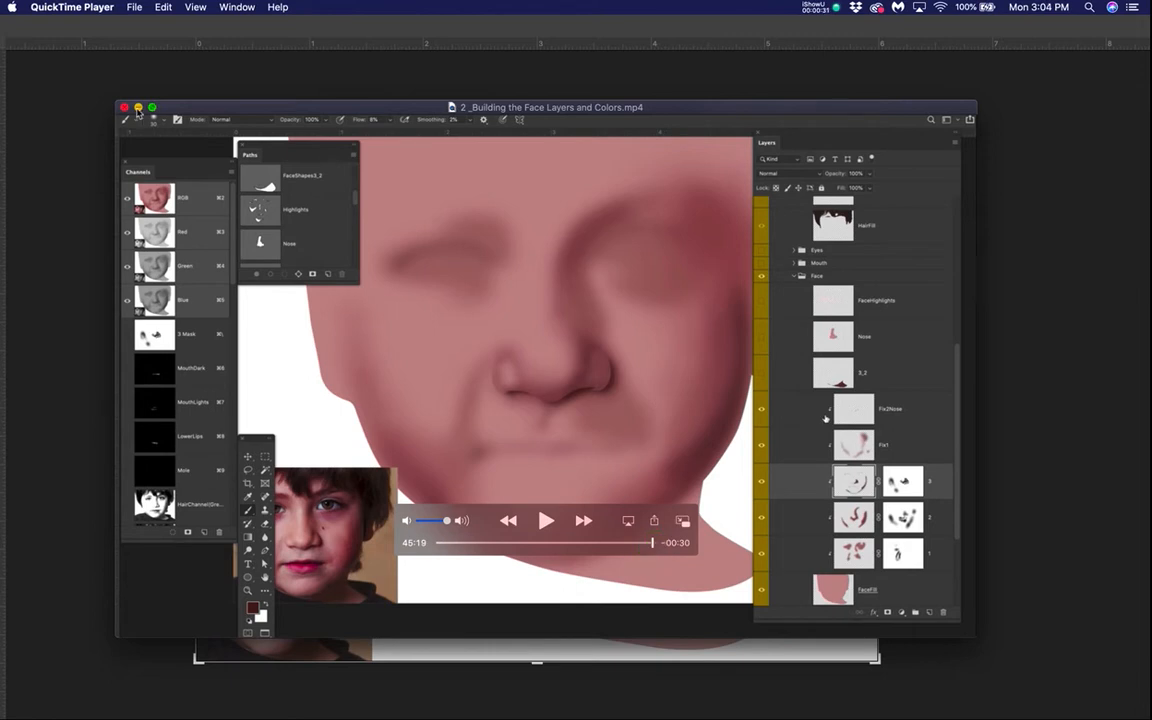
click(138, 107)
click(563, 458)
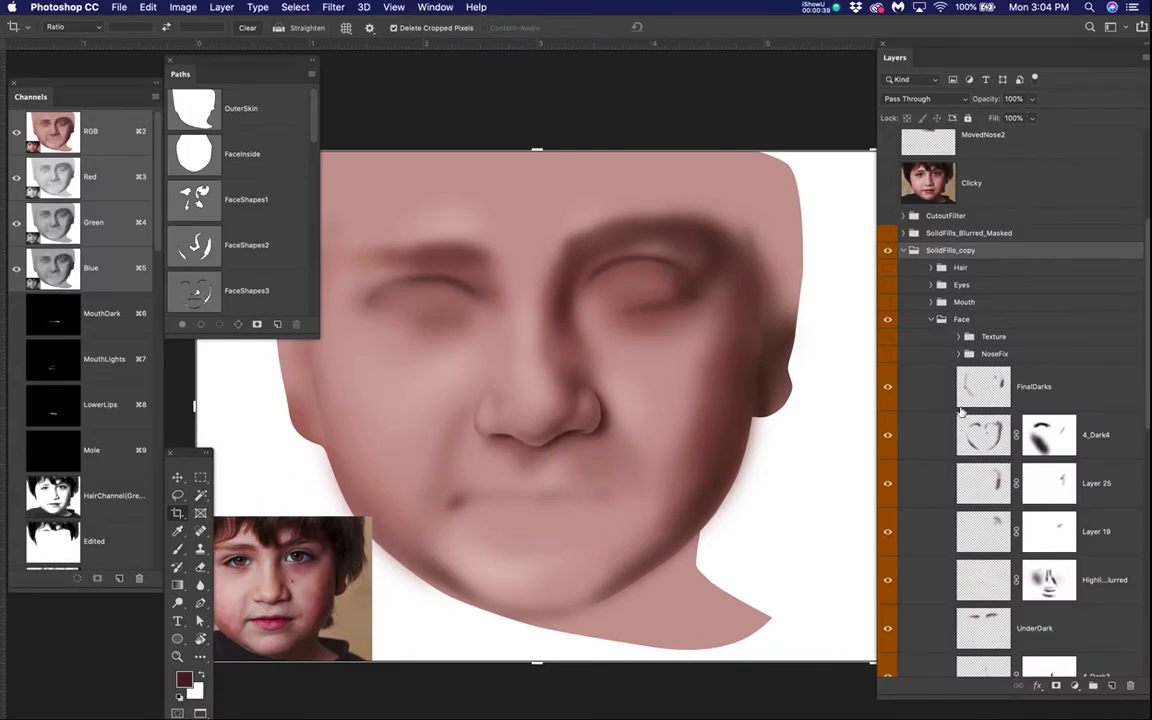
- Hide the layers in the Face group from FinalDarks down to 4_Dark2, leaving 4_Dark and the blurred layers visible
scroll(970, 378, down, 5)
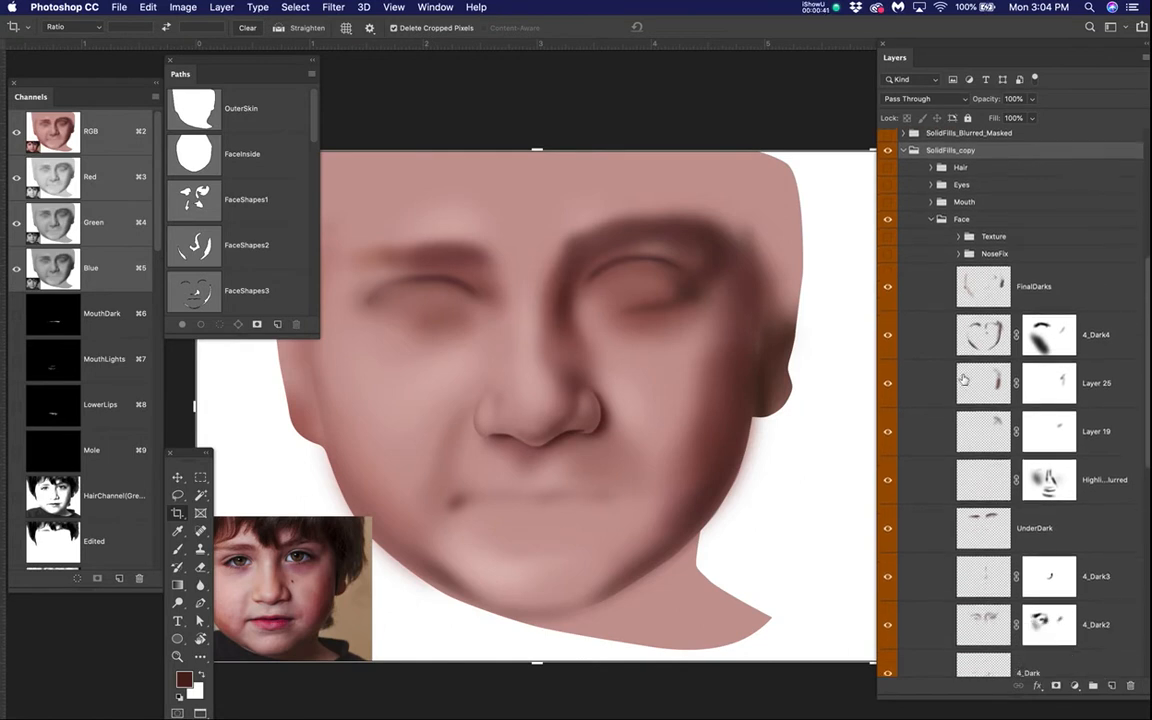
scroll(963, 378, down, 3)
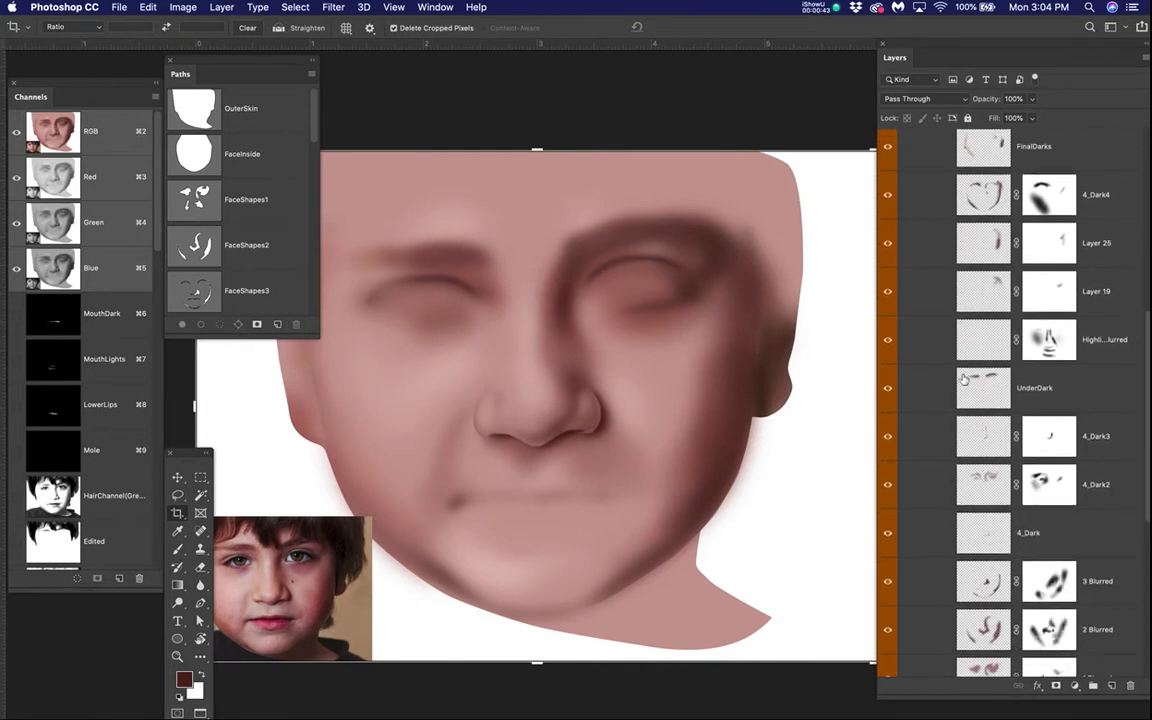
drag(888, 220, 887, 486)
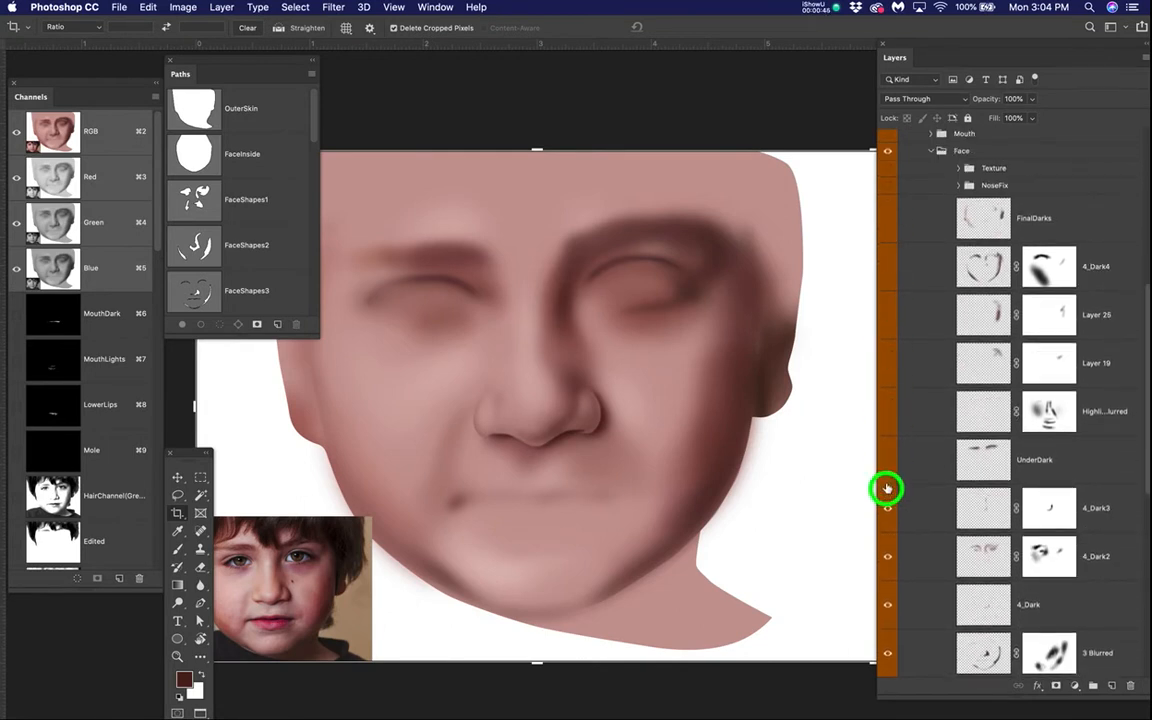
scroll(918, 475, down, 6)
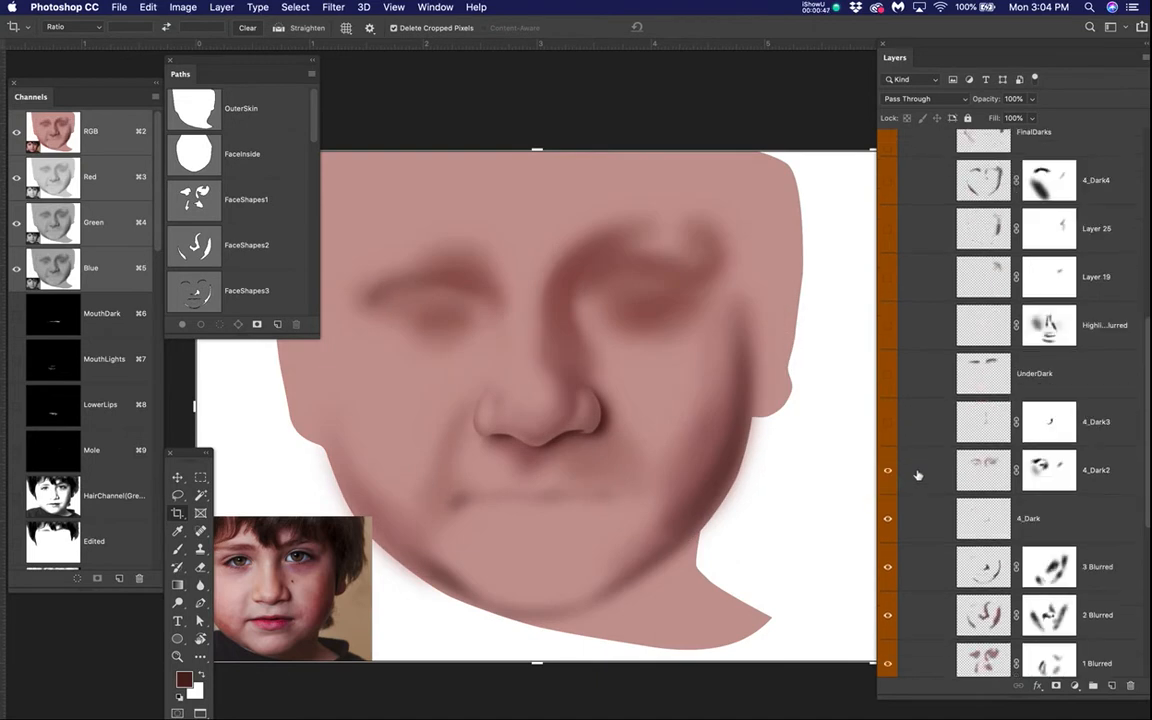
drag(888, 438, 888, 485)
click(887, 485)
drag(586, 446, 622, 438)
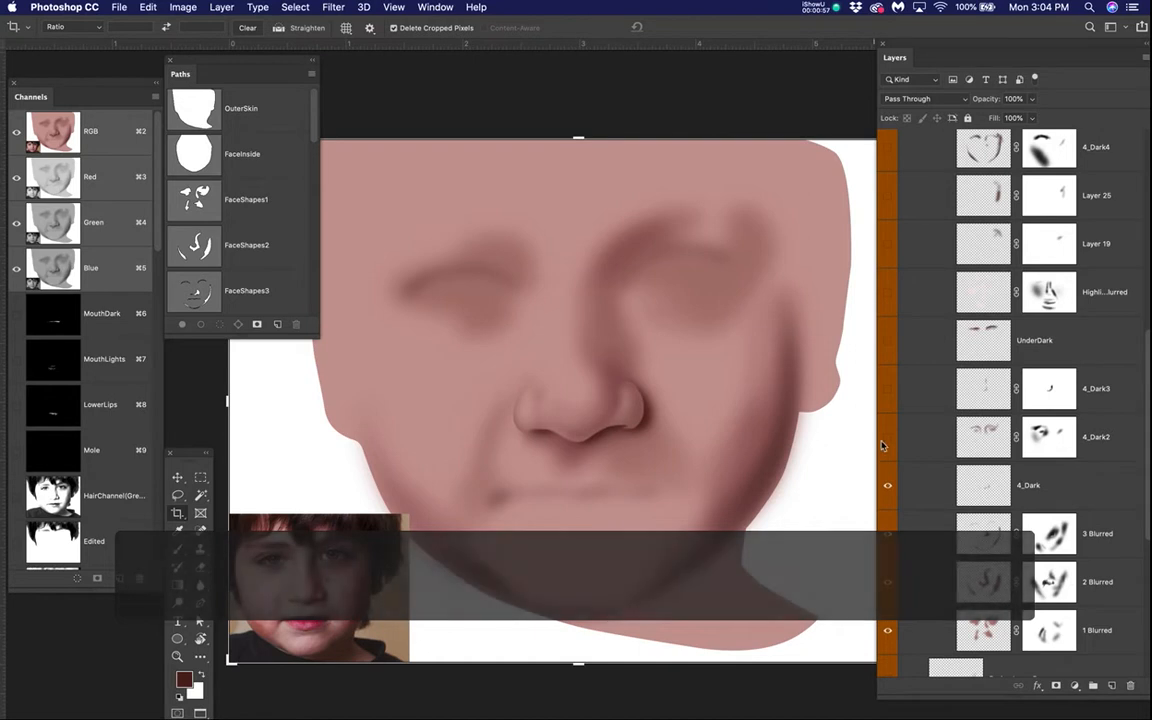
- Move the Clicky photo layer into the Face group between Layer 19 and the blurred highlights layer, and make it visible
scroll(922, 369, up, 5)
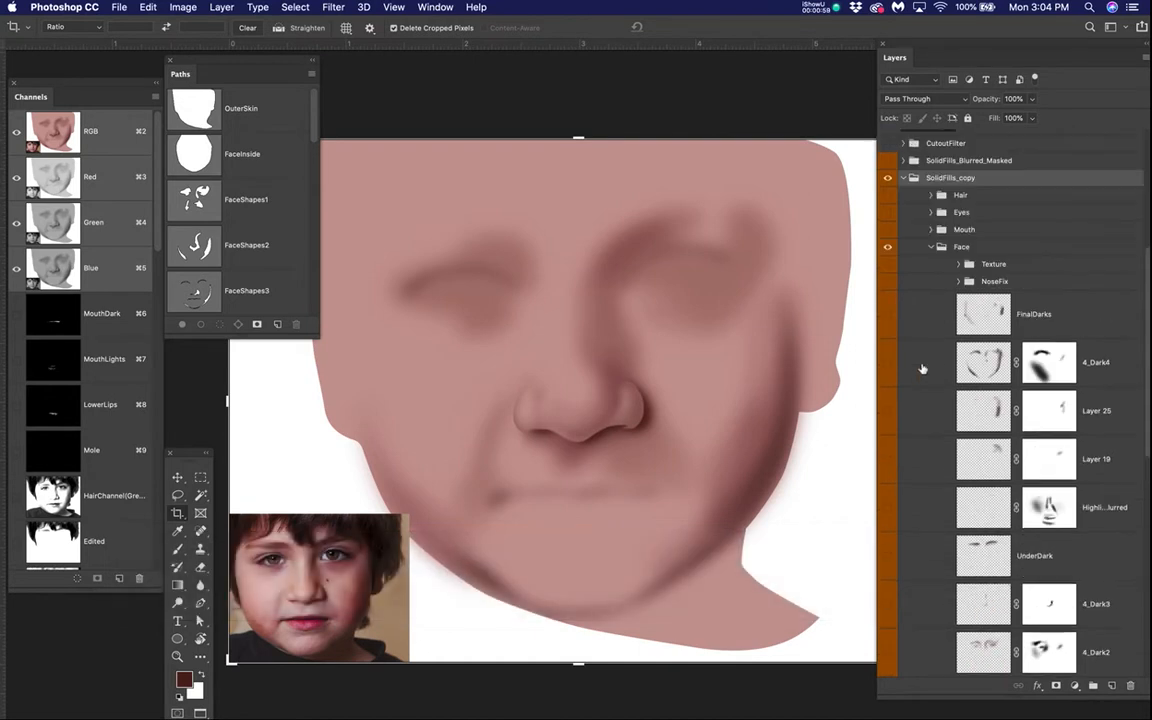
drag(1010, 185, 1030, 550)
scroll(1030, 490, down, 5)
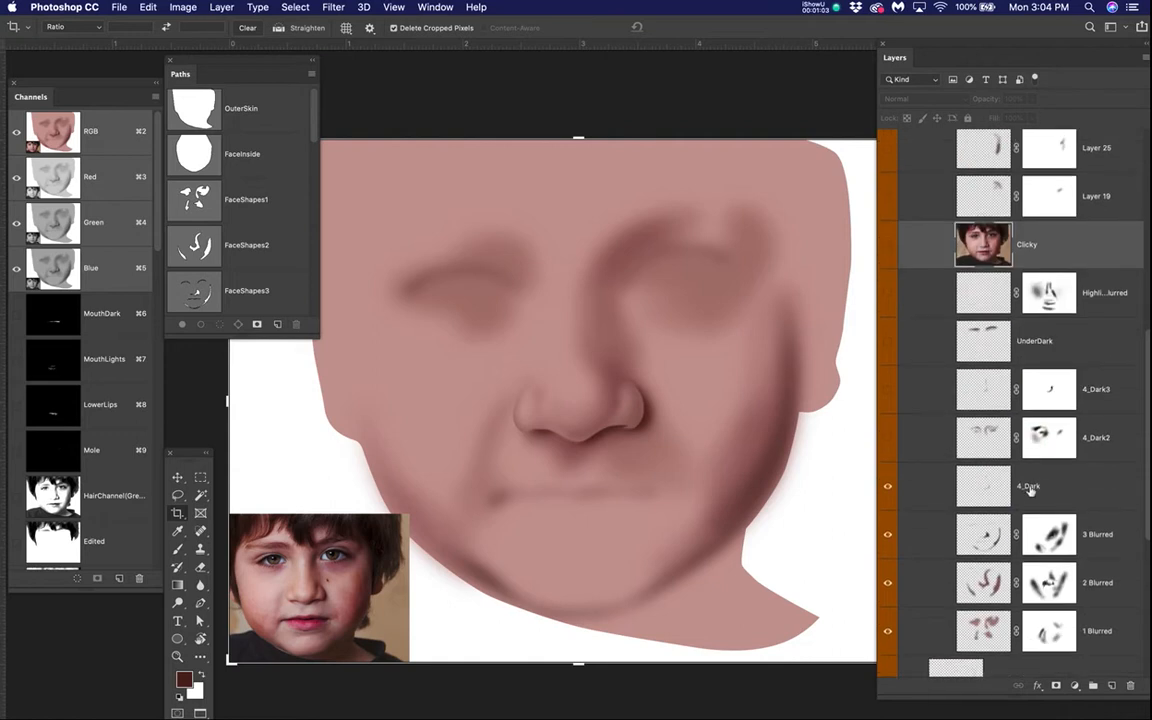
click(888, 245)
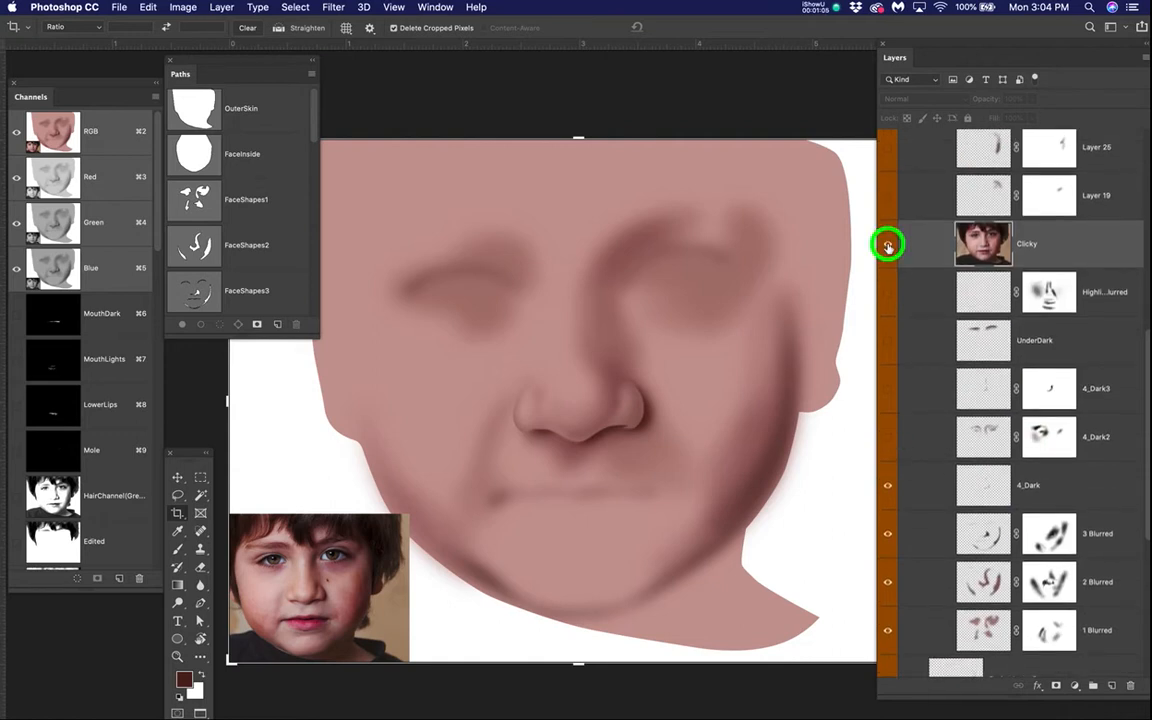
- Toggle the Clicky layer's visibility repeatedly to compare the photo with the painted face shading, leaving the photo shown
click(888, 245)
click(888, 245)
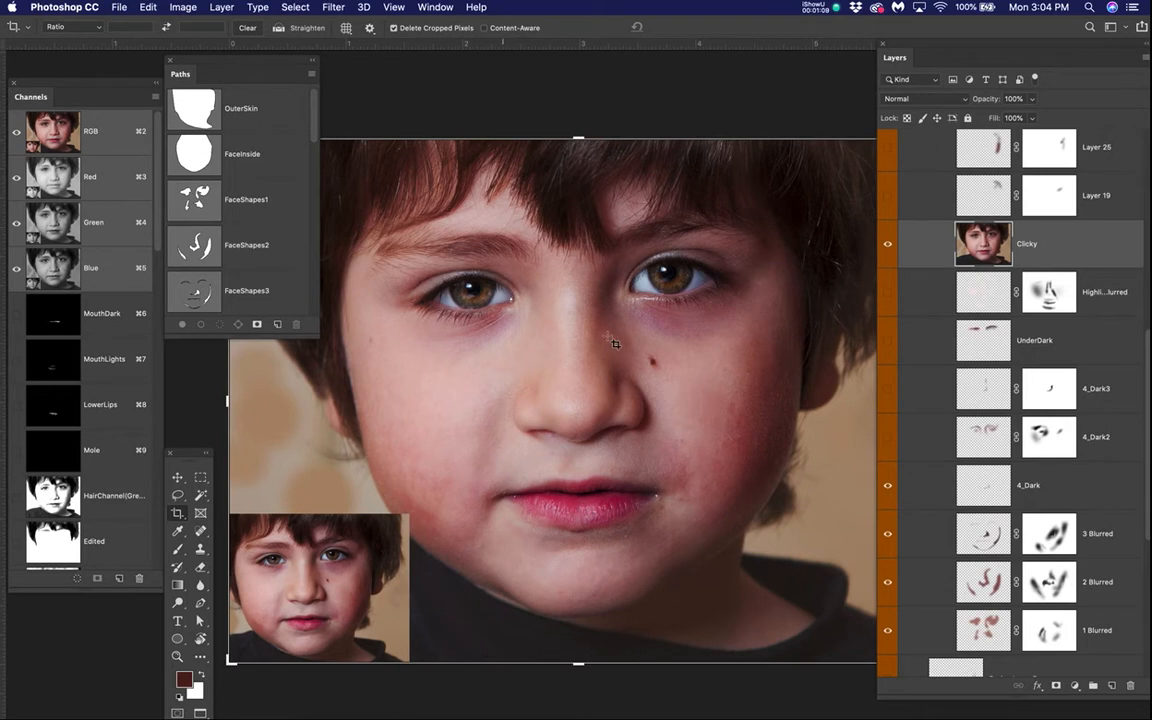
click(888, 246)
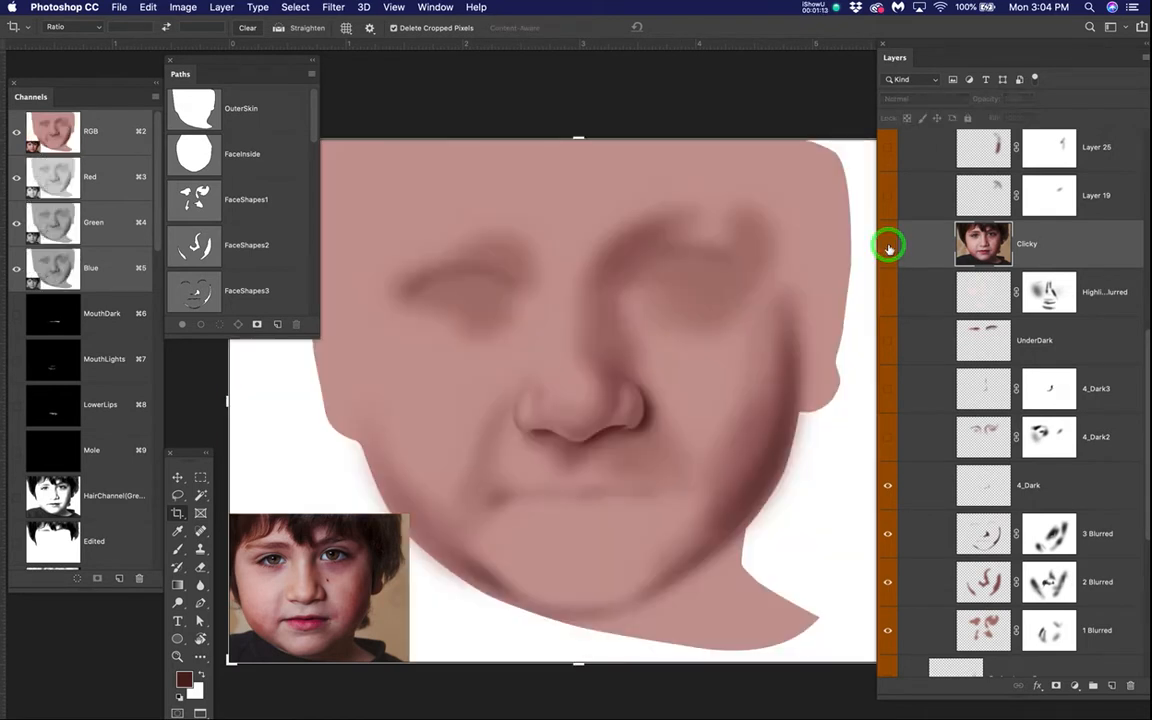
click(888, 246)
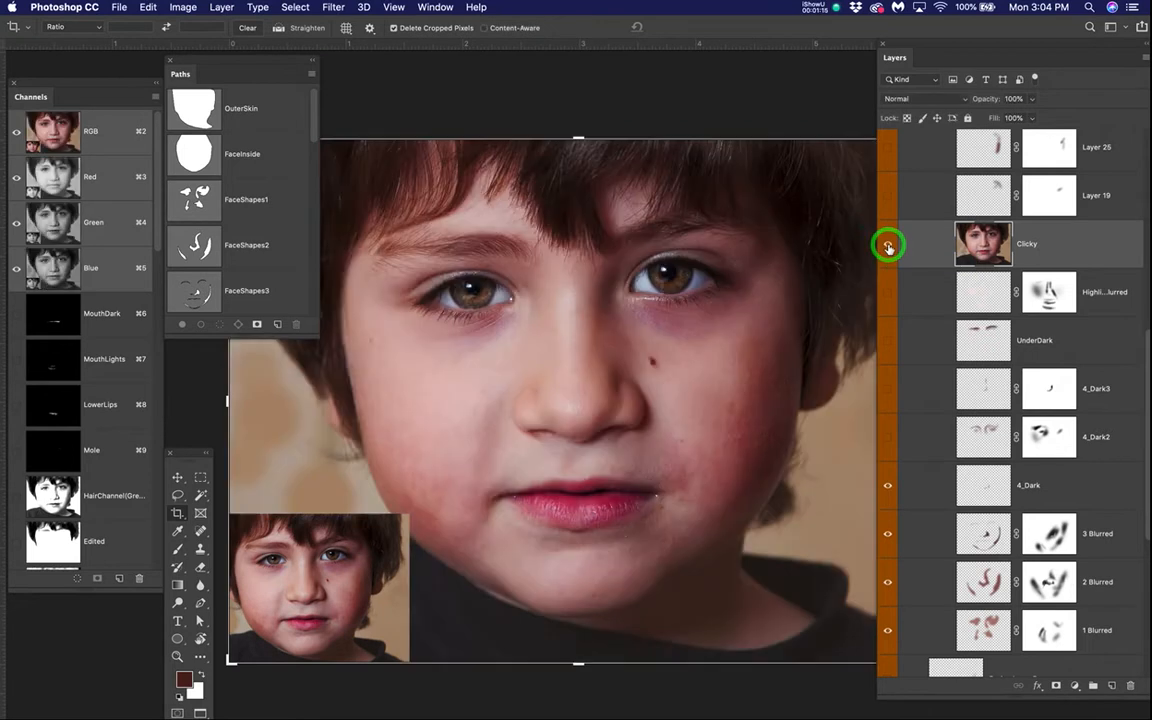
click(888, 246)
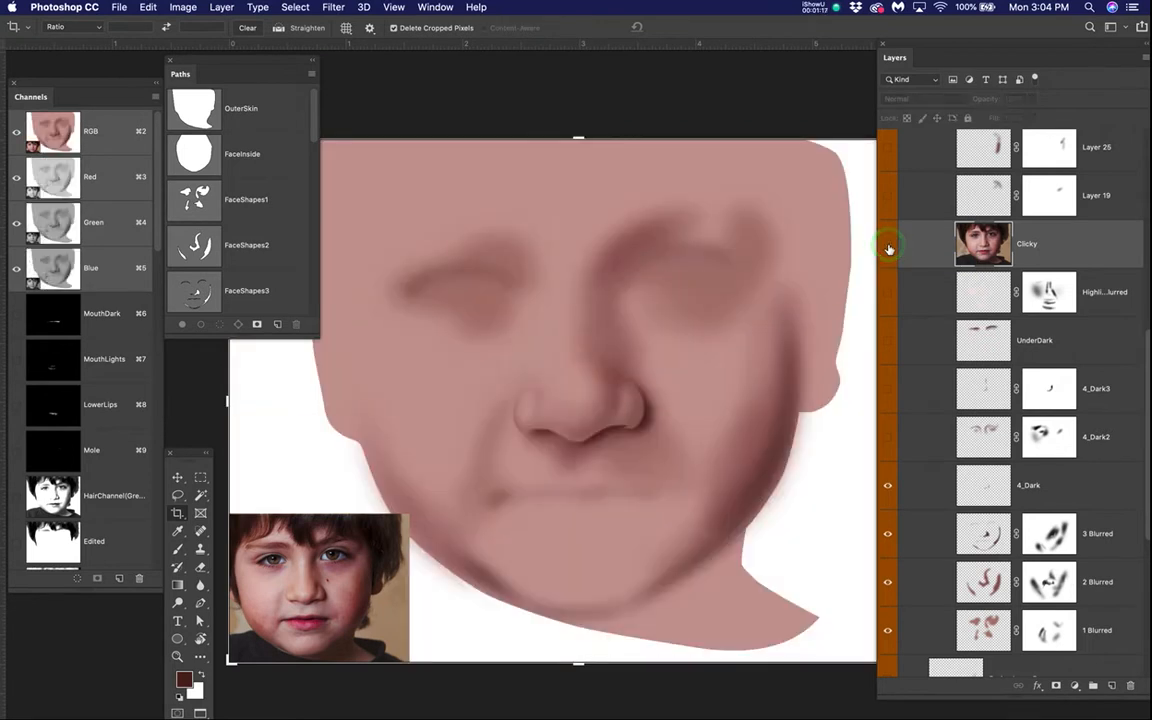
click(888, 246)
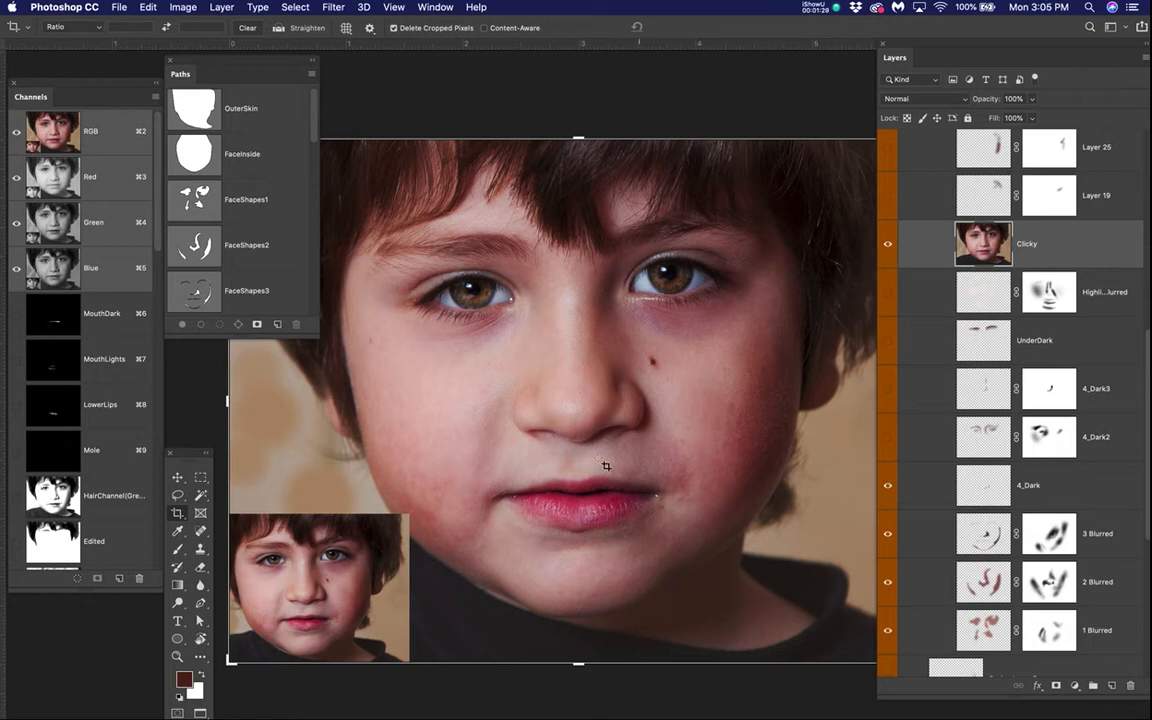
click(890, 243)
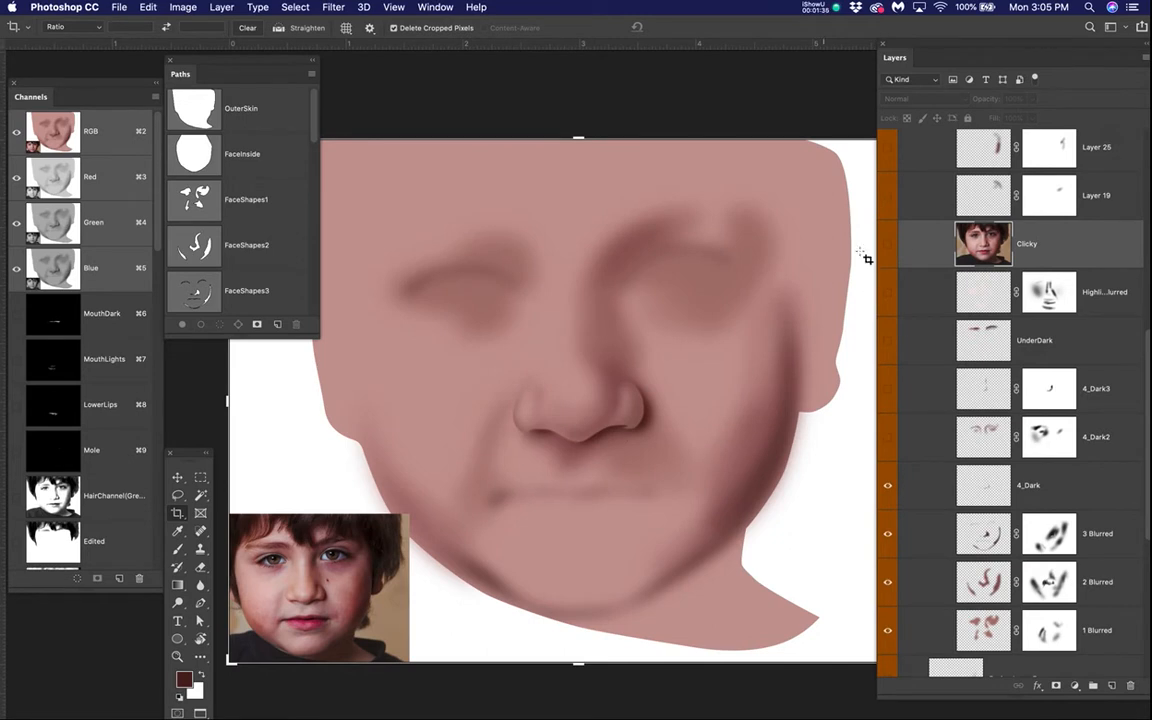
click(886, 245)
click(886, 245)
click(886, 245)
click(886, 245)
click(886, 245)
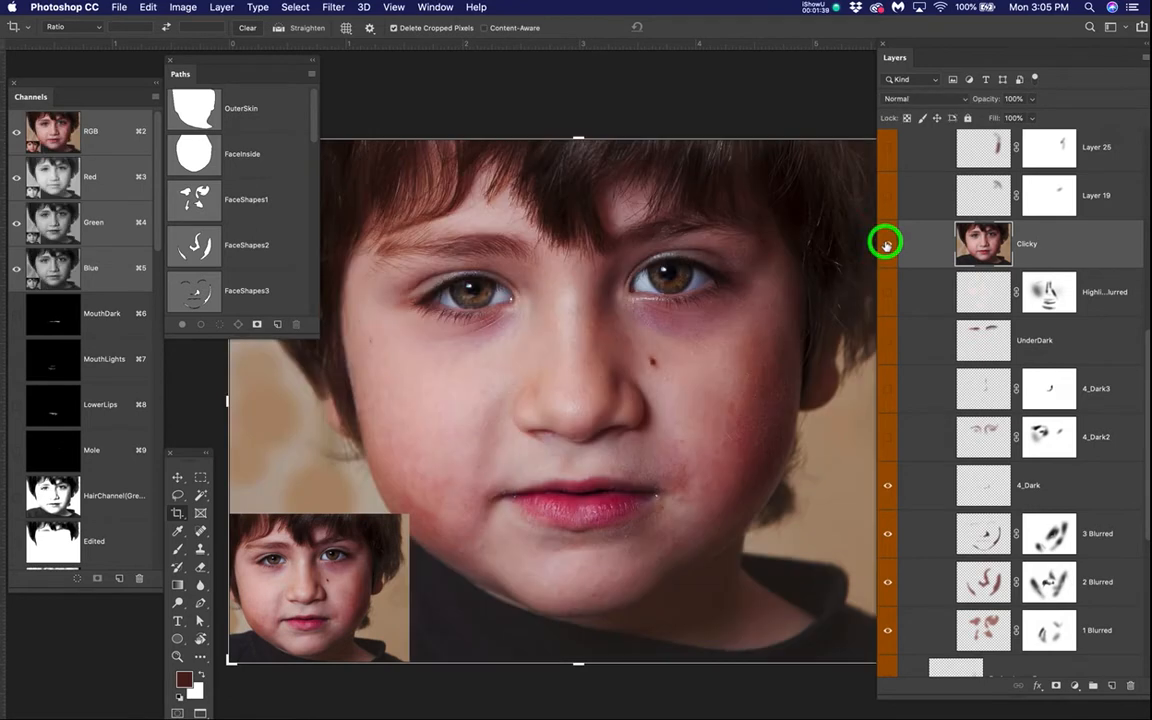
click(886, 245)
click(886, 245)
click(886, 245)
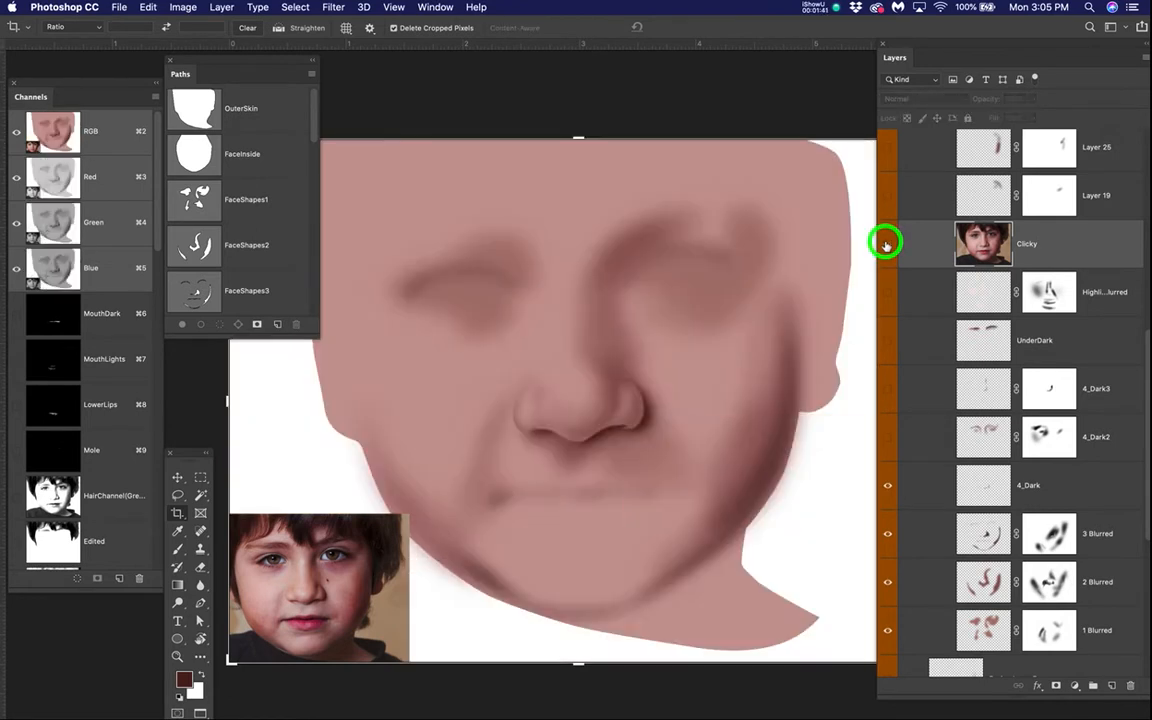
click(886, 245)
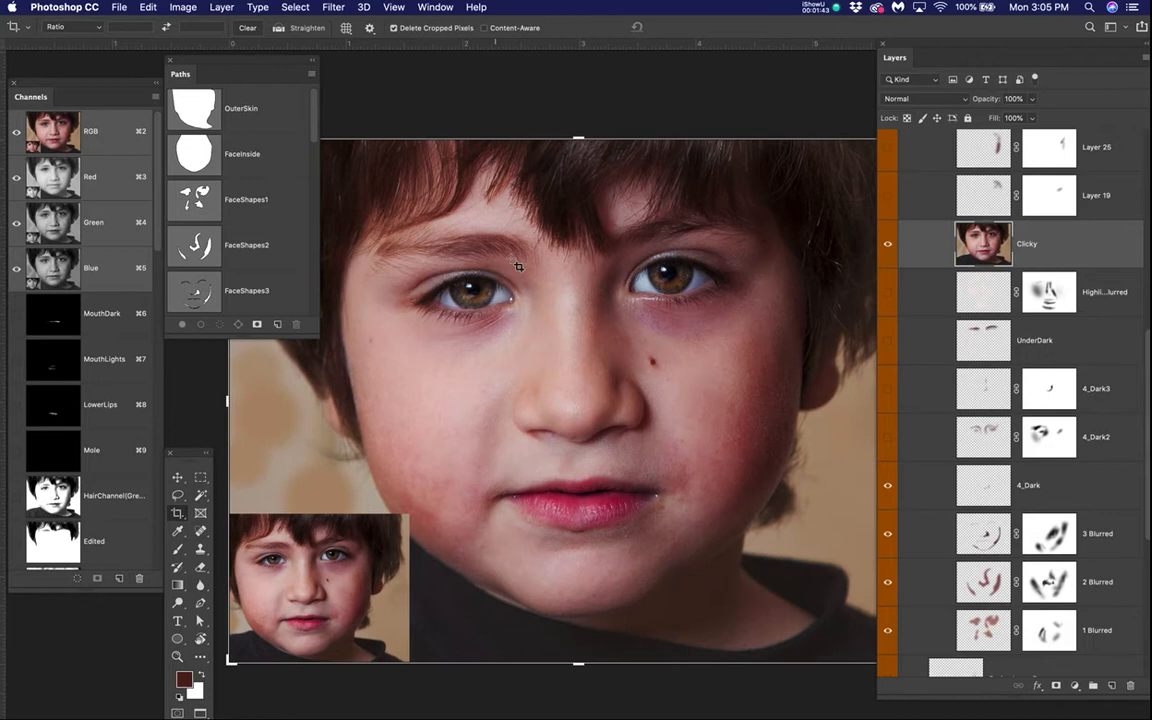
click(887, 245)
click(887, 245)
- Resize the Paths panel to fit more paths and display the FaceShapes3 path on the photo to examine the nose and mouth outlines
scroll(628, 283, up, 3)
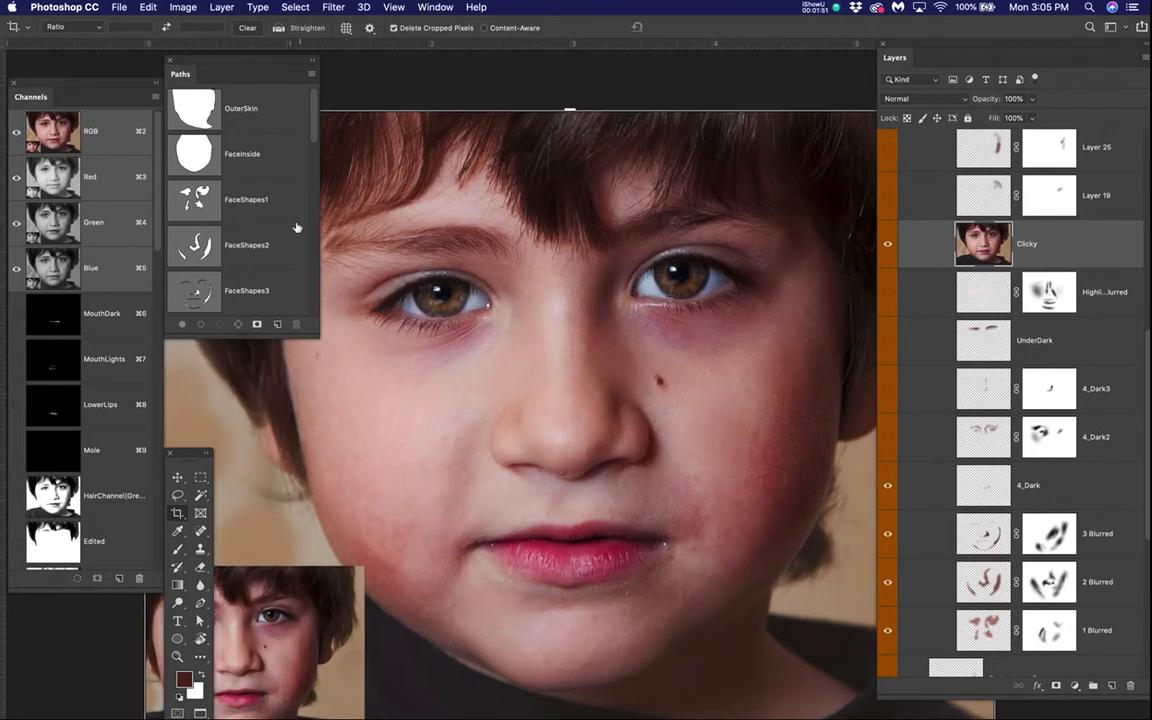
drag(313, 334, 290, 226)
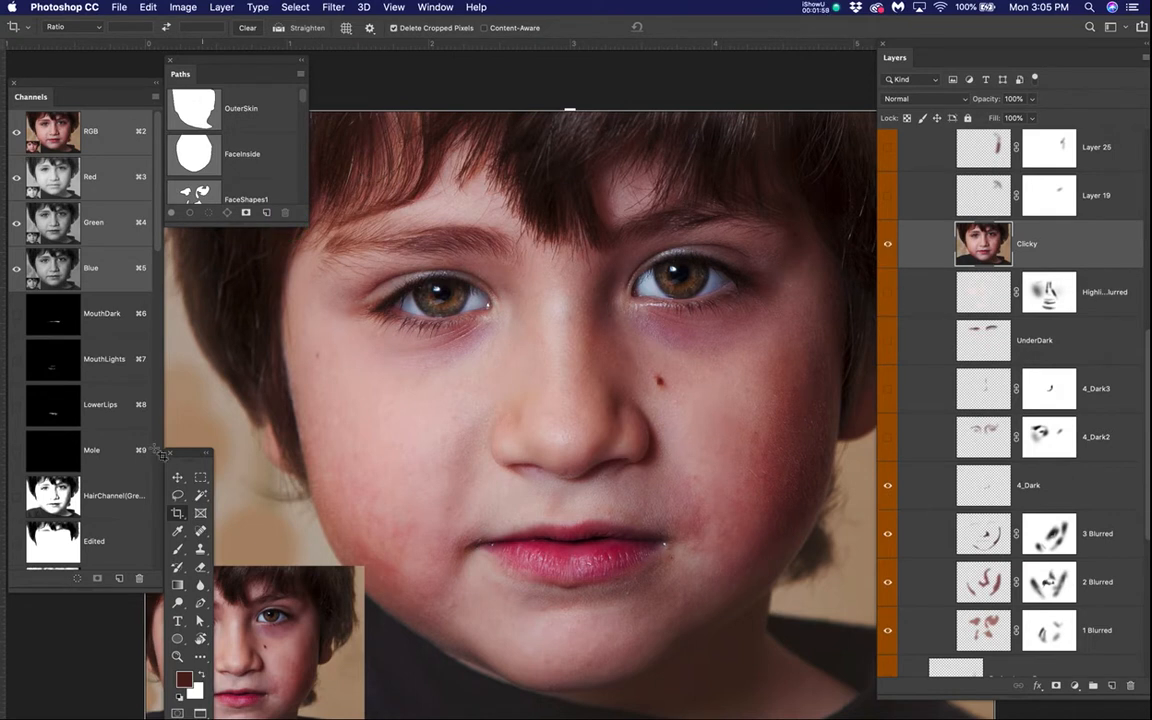
drag(302, 222, 246, 394)
click(187, 287)
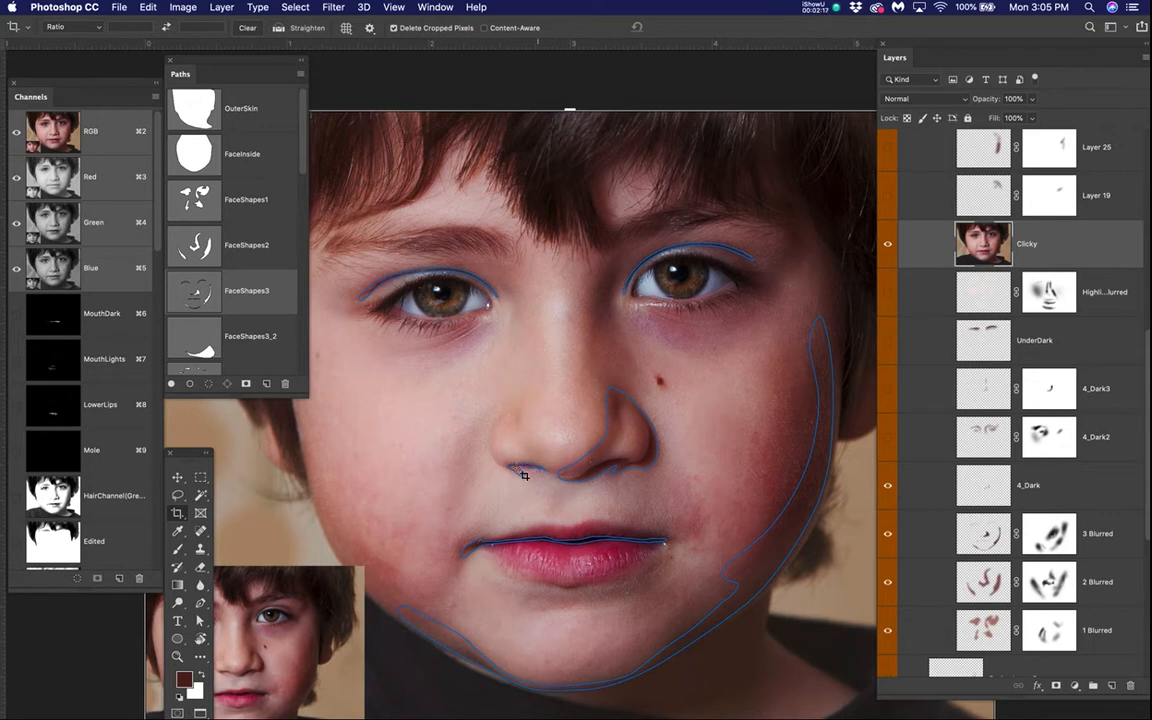
scroll(545, 485, up, 3)
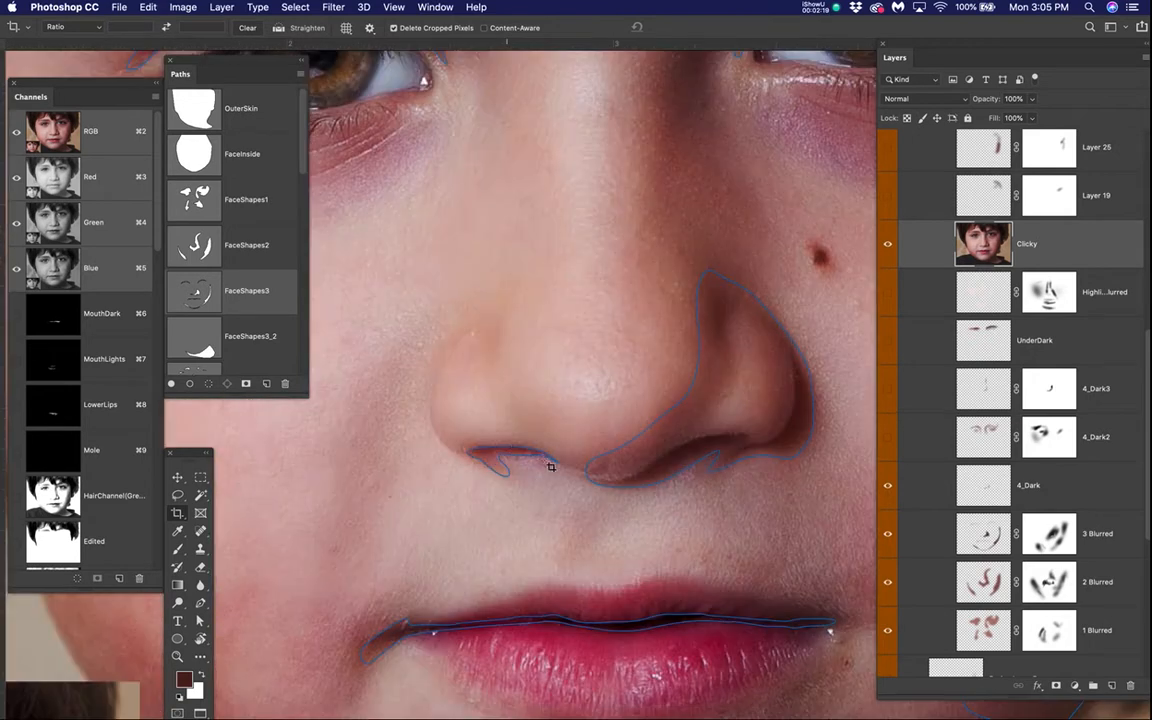
- Load the FaceShapes3 path as a selection to inspect its outlines and deselect it
click(197, 296)
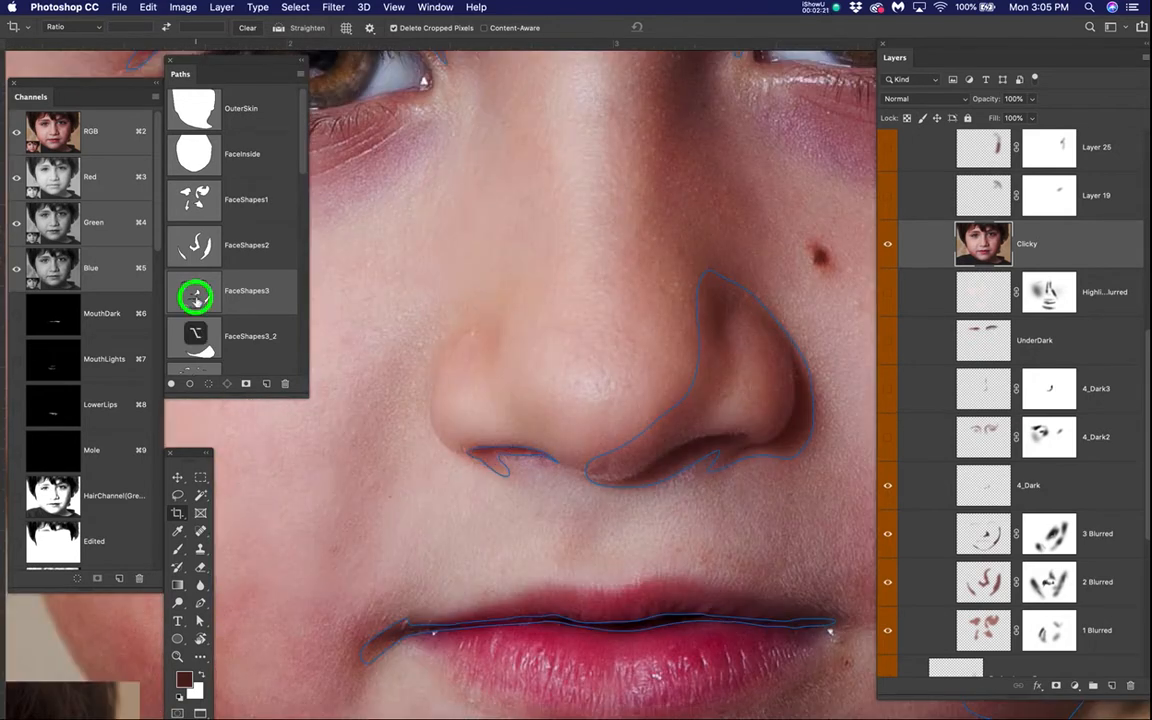
super+click(197, 296)
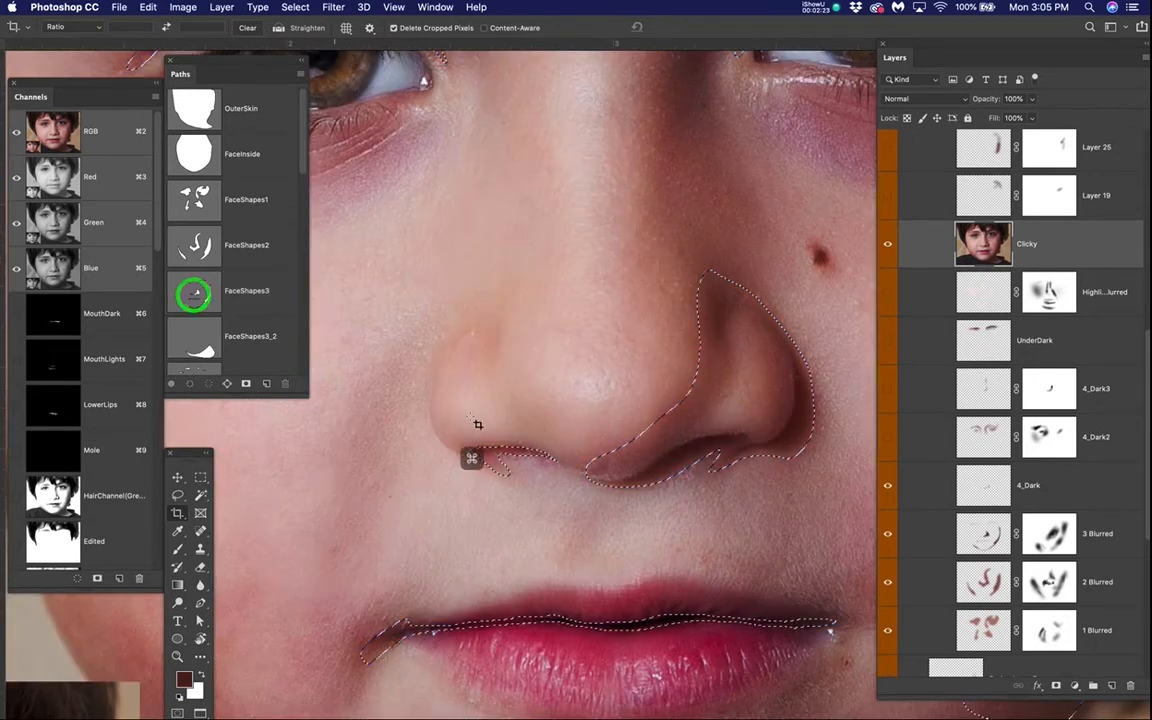
scroll(470, 437, down, 3)
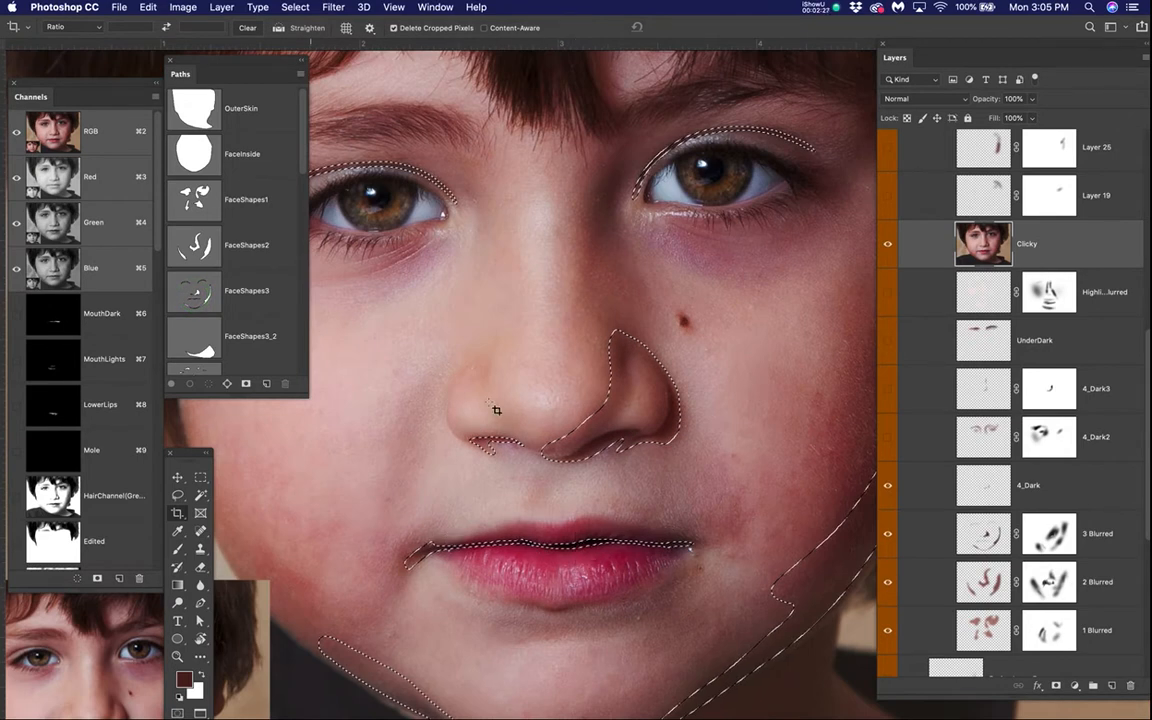
key(super+d)
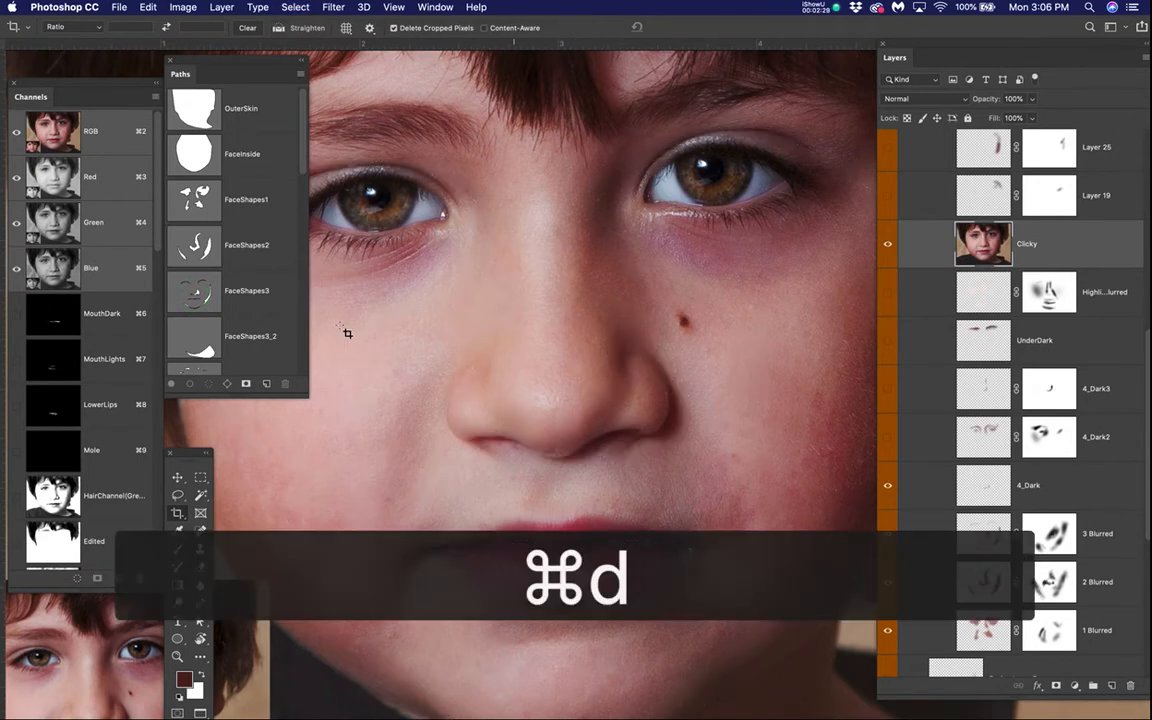
- Display the FaceShapes3 path over the photo again
click(193, 290)
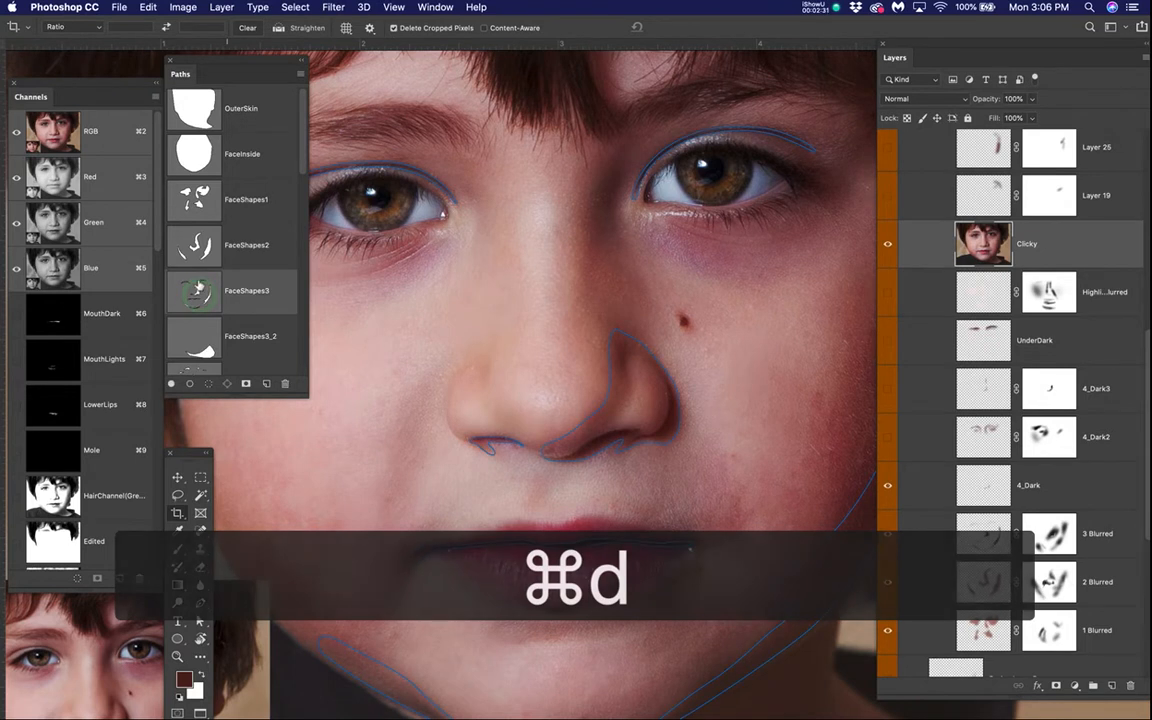
scroll(240, 330, down, 3)
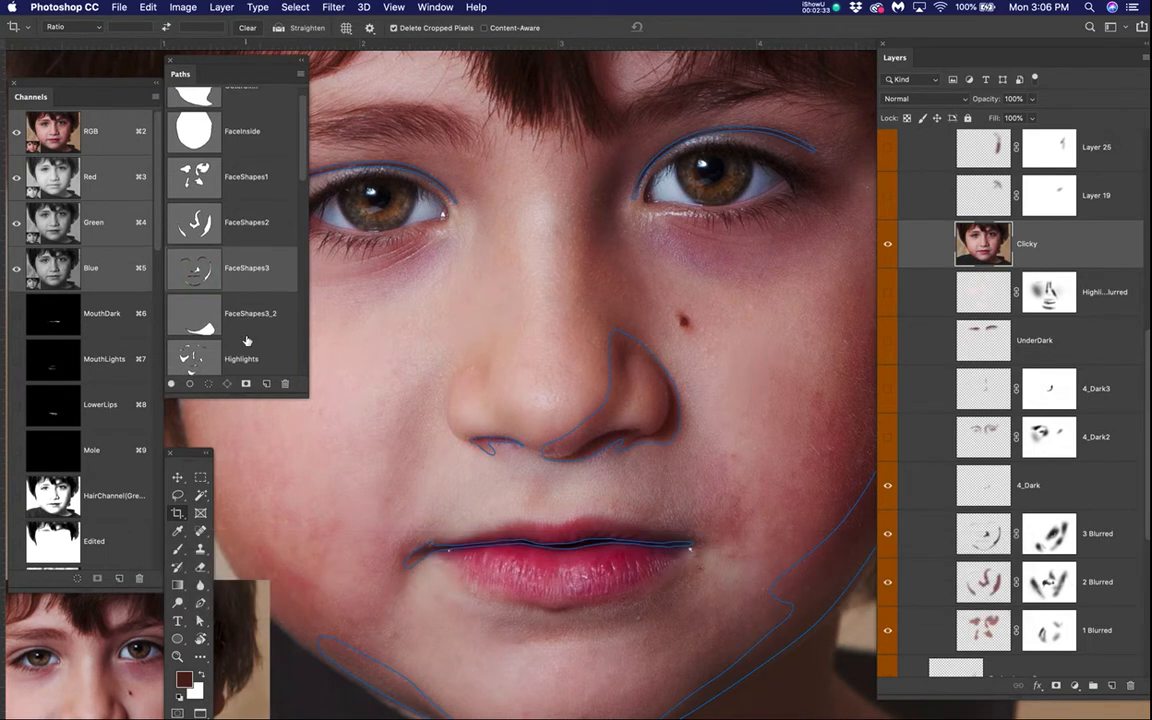
click(199, 221)
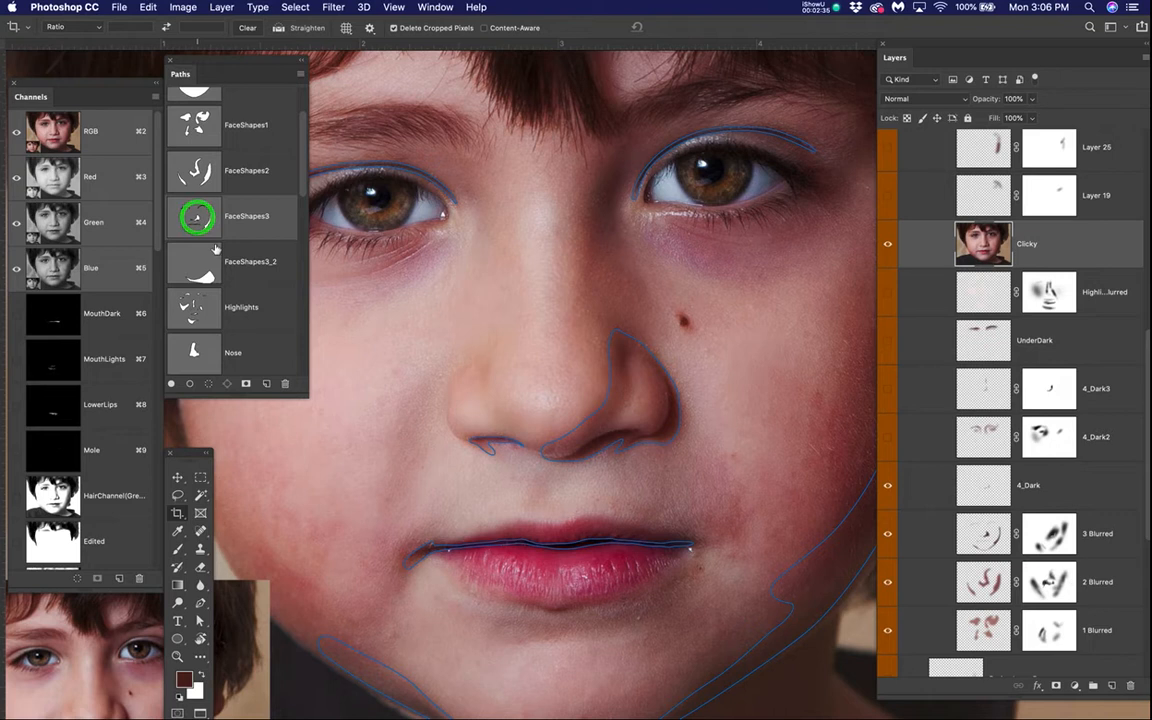
- Switch to the Move tool and display the Highlights path over the whole face
scroll(535, 437, down, 2)
scroll(535, 436, down, 1)
key(space)
drag(578, 436, 606, 433)
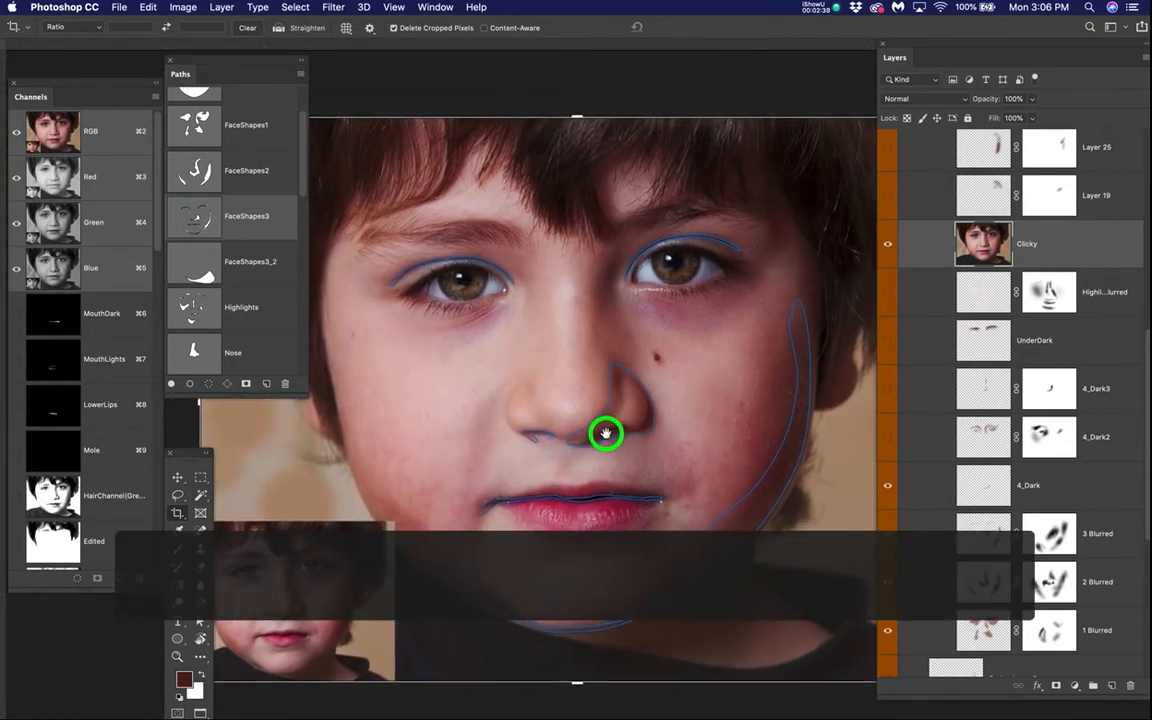
click(178, 477)
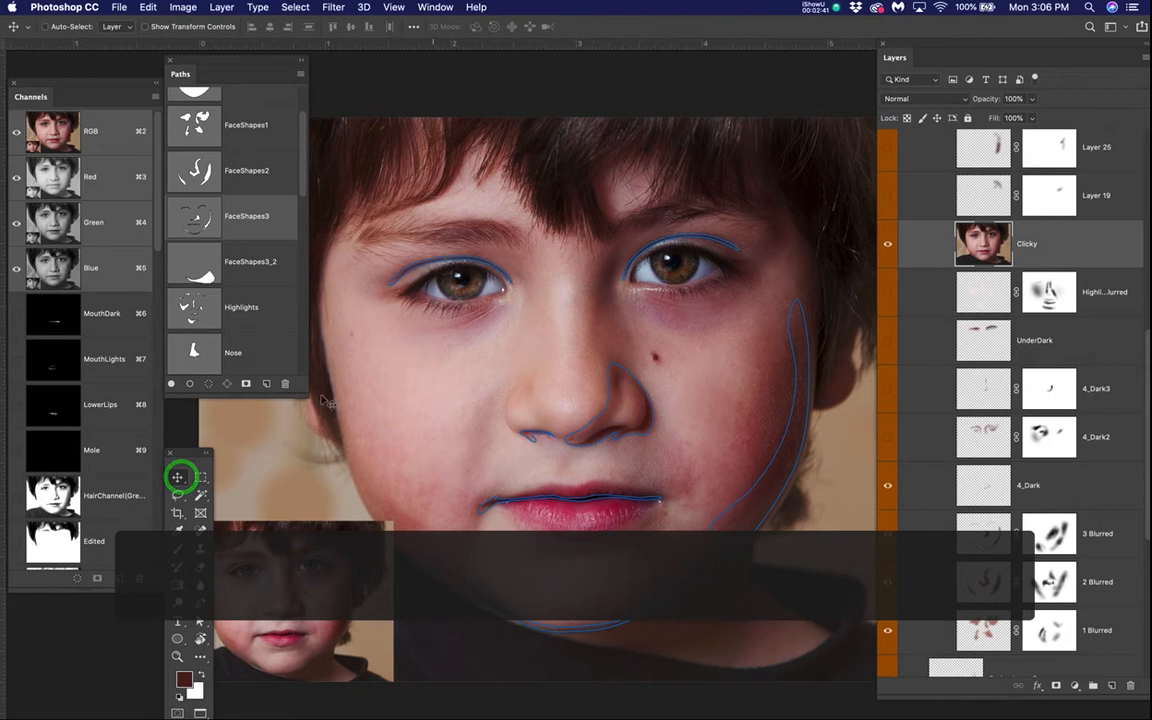
click(198, 316)
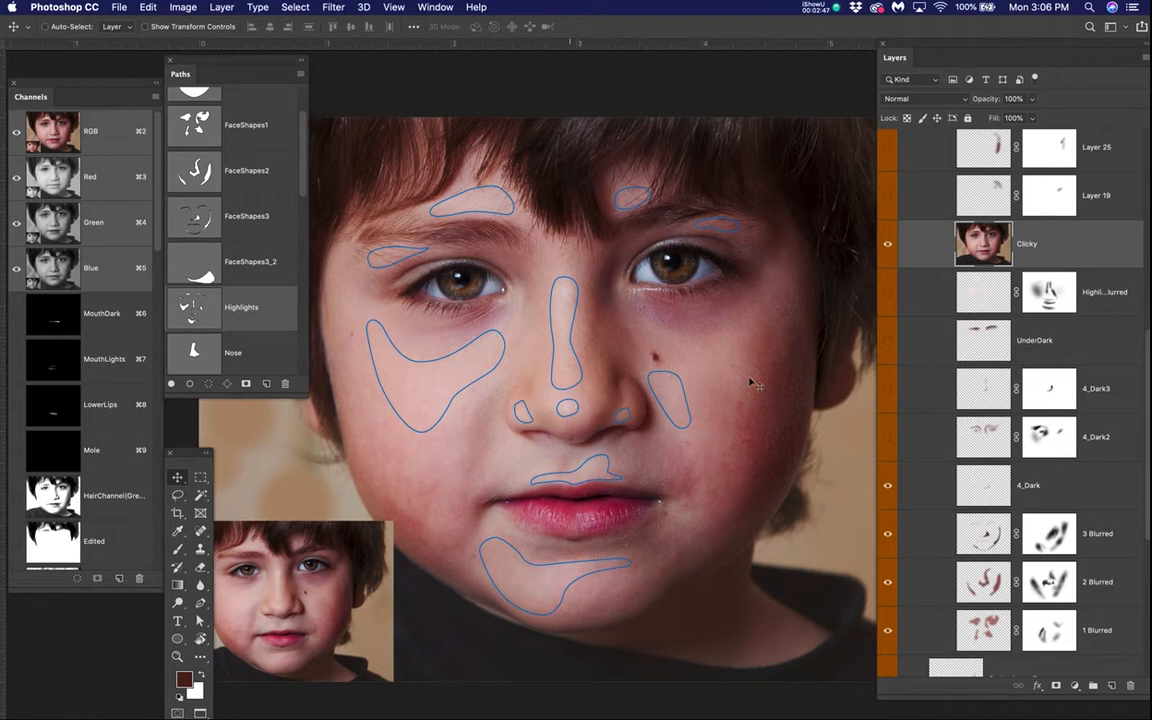
- Hide the SolidFills_copy group and show the SolidFills group to examine the flat face shapes
scroll(993, 429, down, 1)
scroll(948, 381, up, 5)
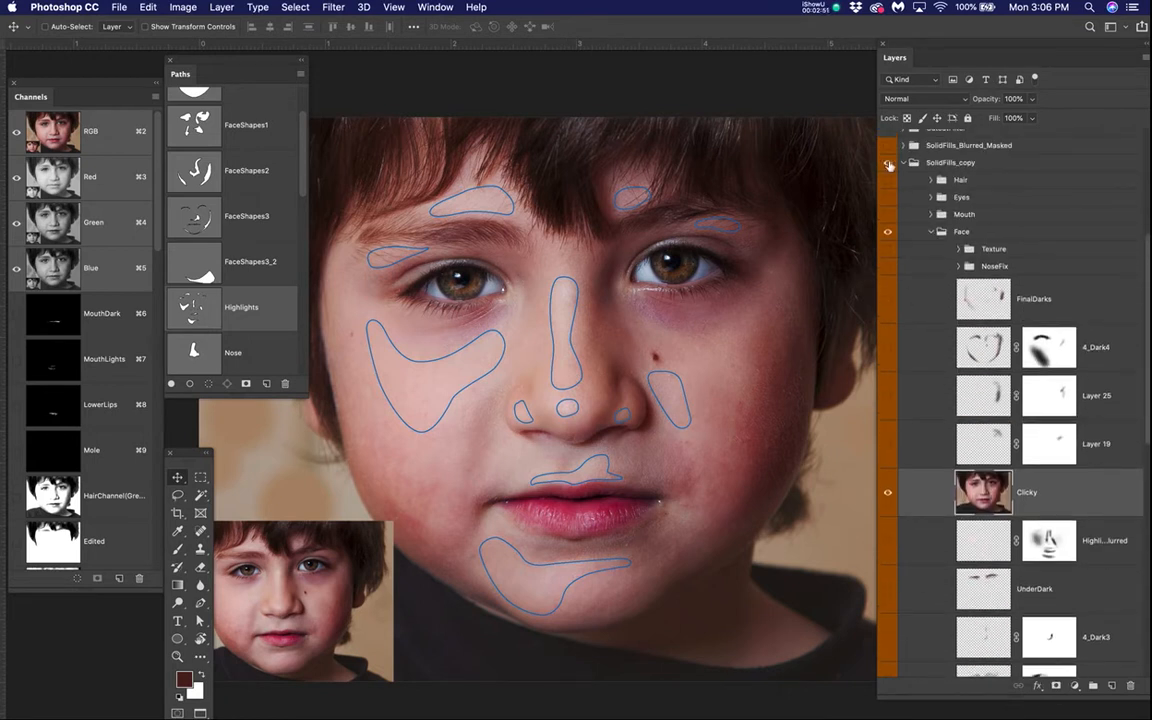
click(889, 165)
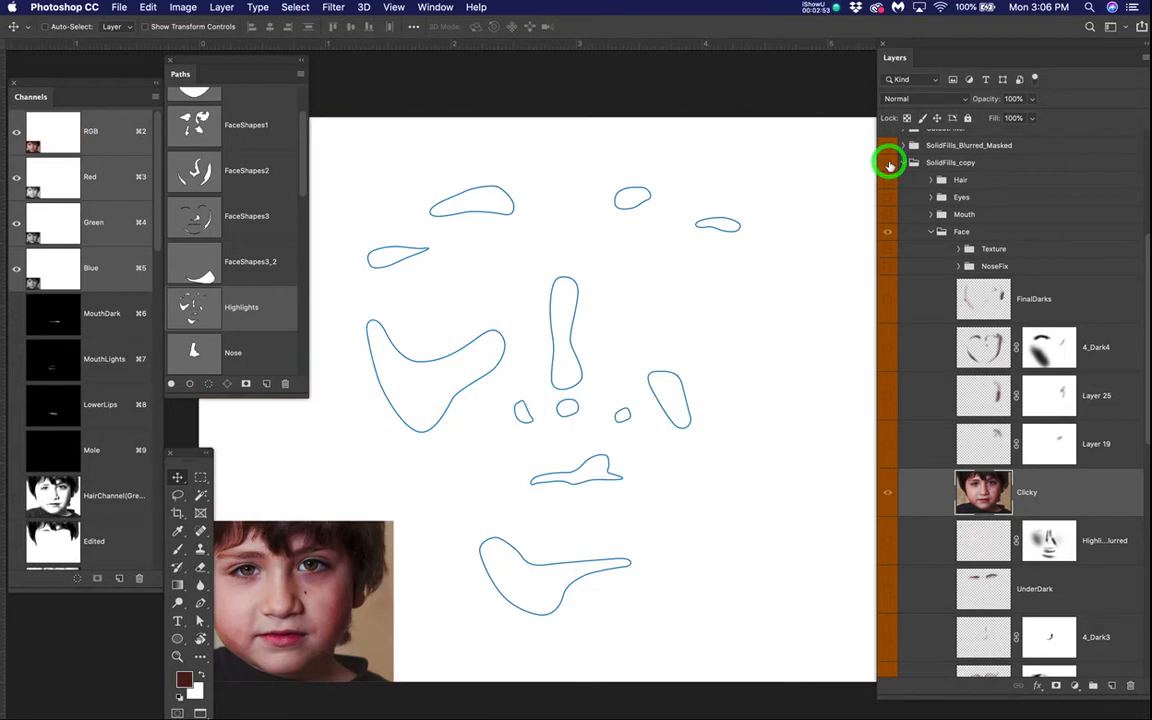
click(889, 165)
click(889, 165)
scroll(930, 511, down, 4)
scroll(930, 512, down, 7)
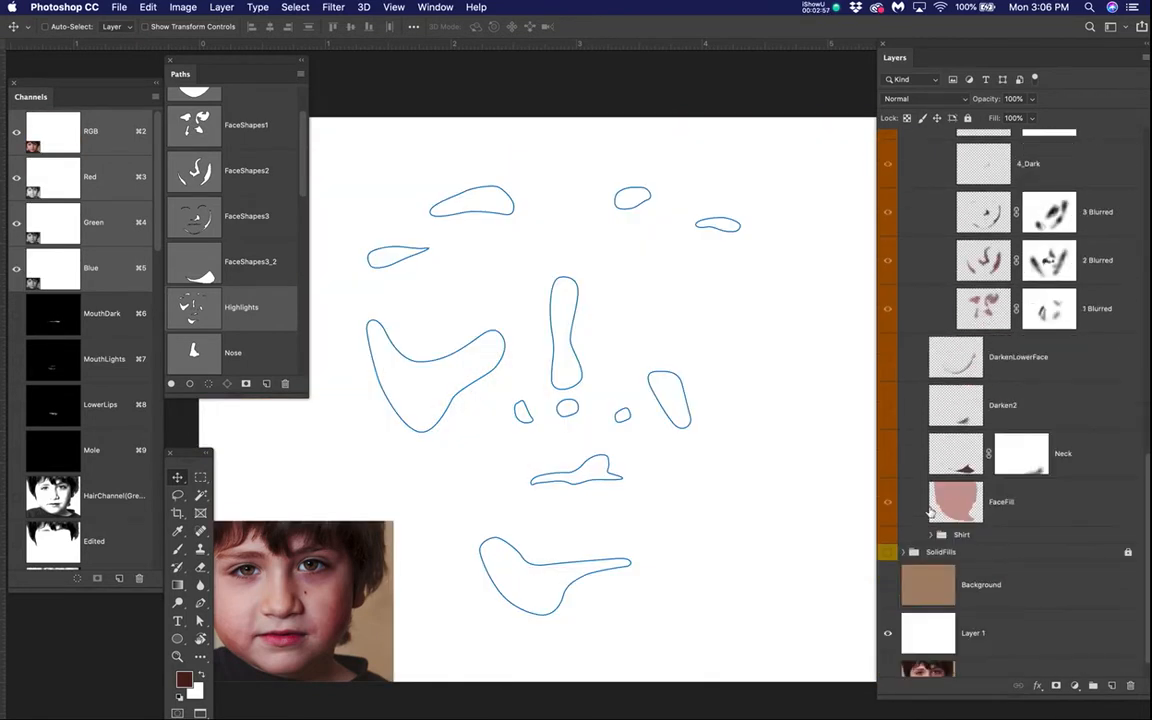
click(887, 524)
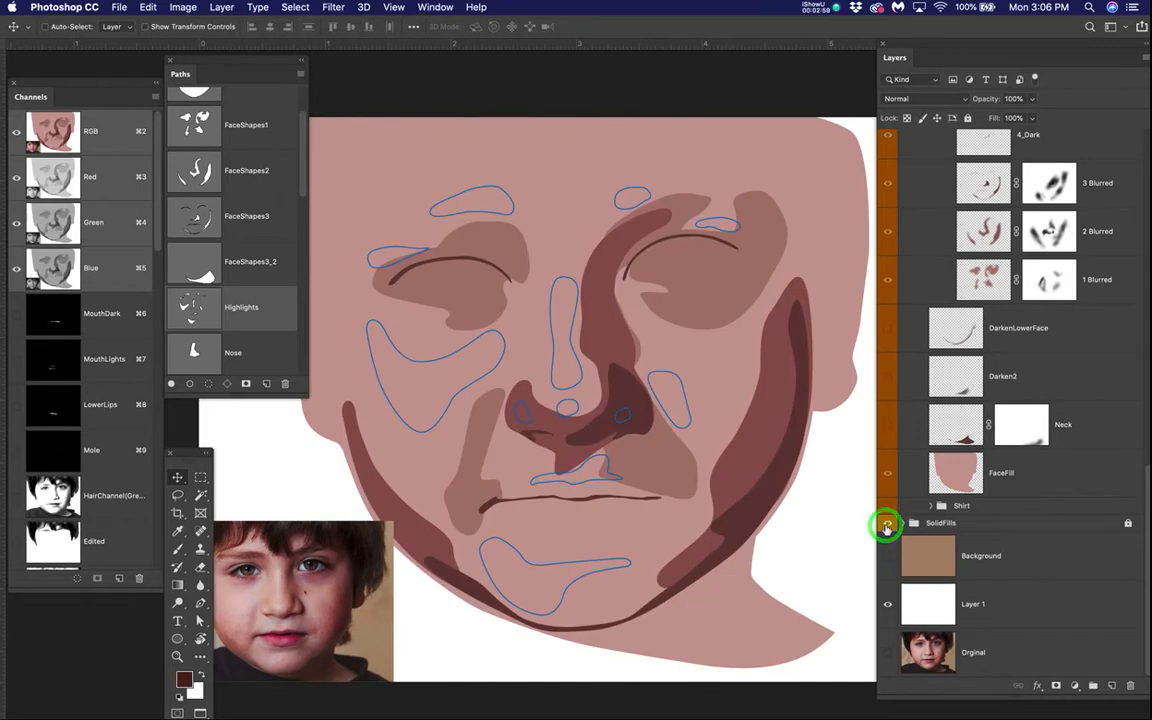
- Expand the SolidFills group and its Face subgroup, and briefly show the FaceHighlights layer to preview its shapes
click(906, 527)
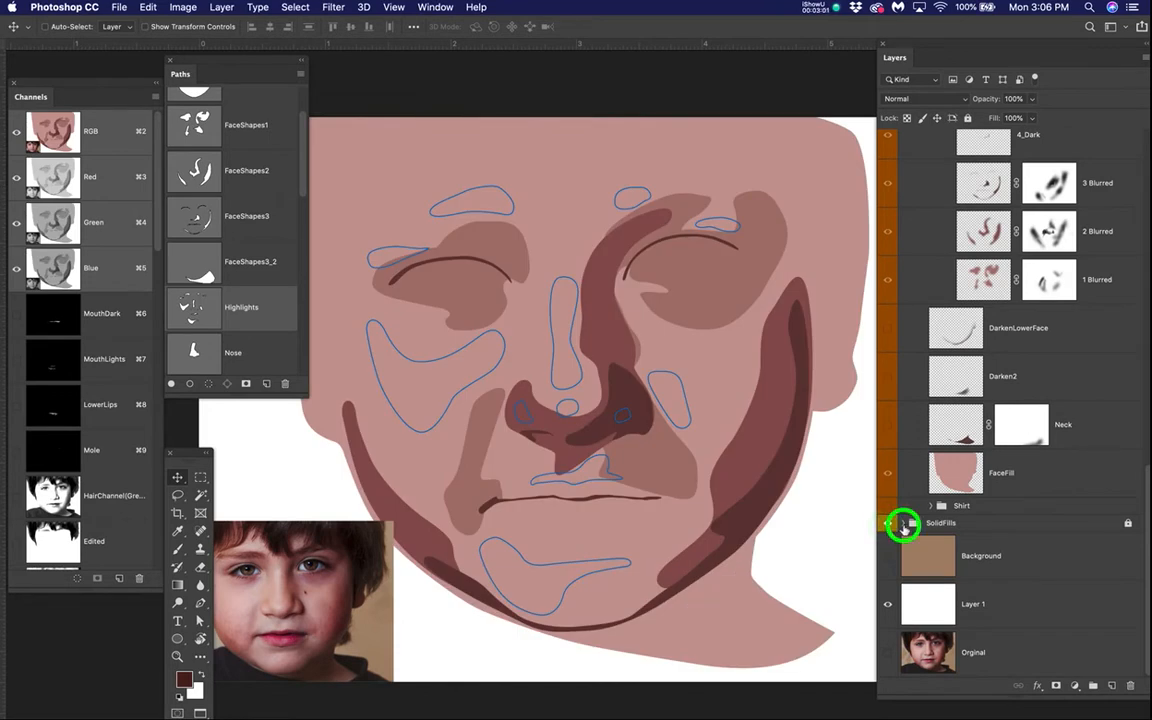
scroll(935, 550, down, 2)
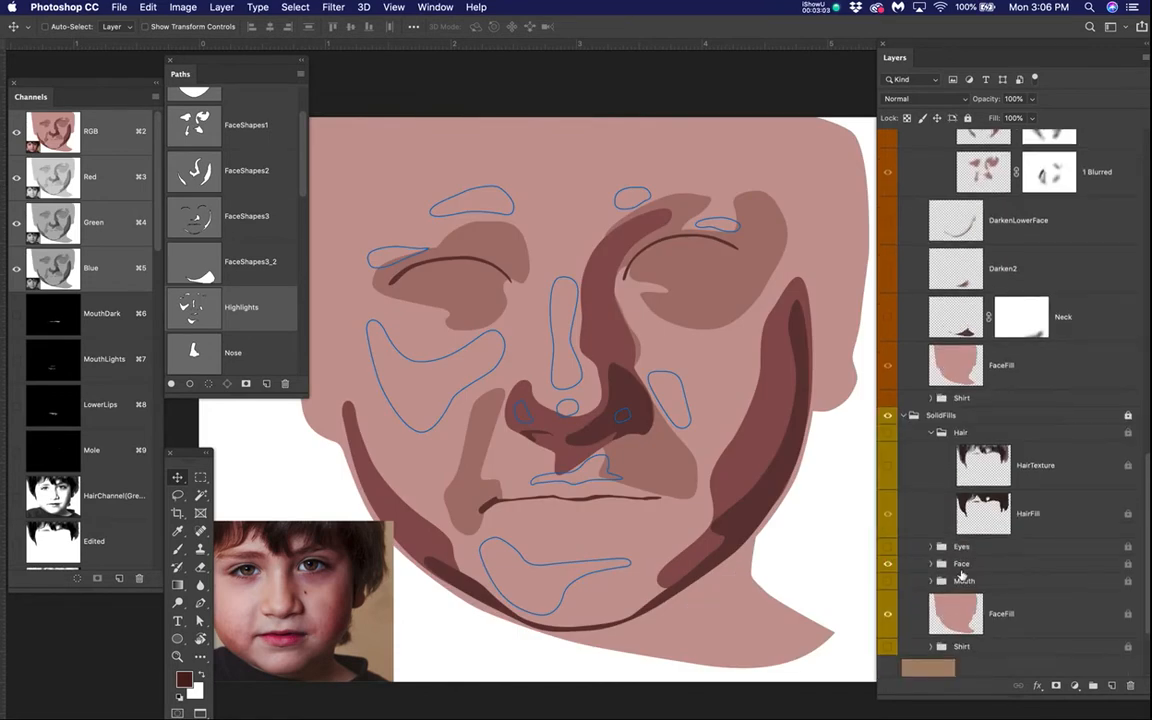
click(932, 564)
scroll(940, 560, down, 3)
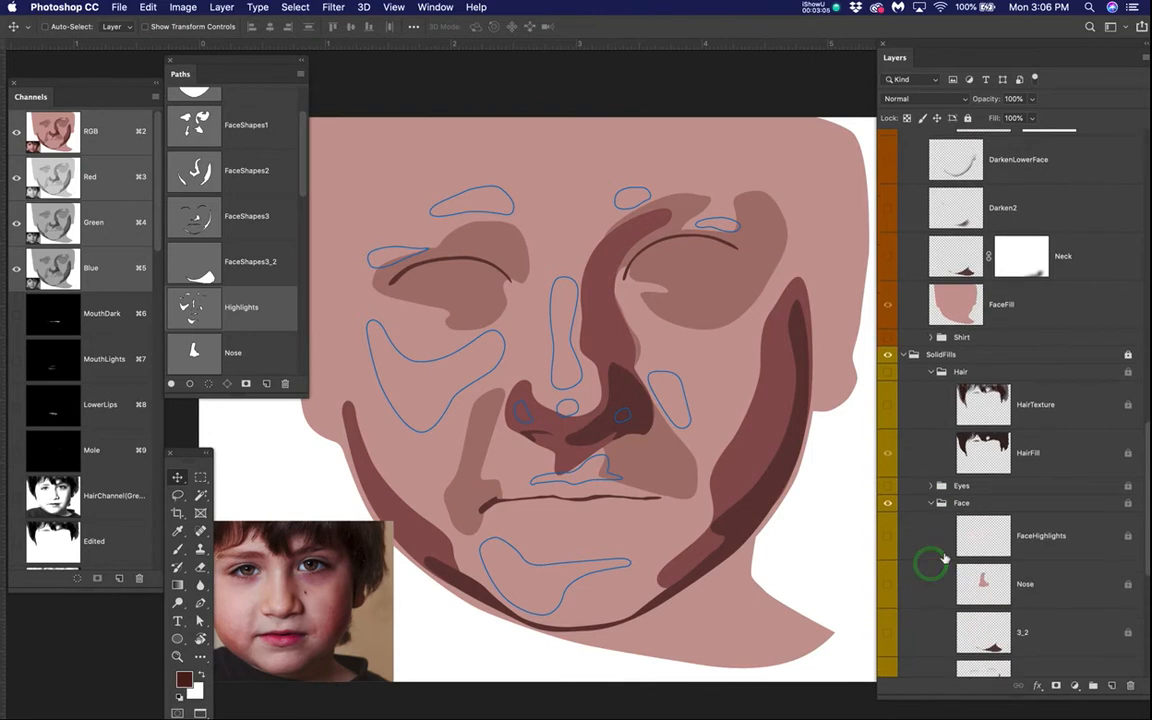
scroll(930, 540, down, 1)
click(887, 447)
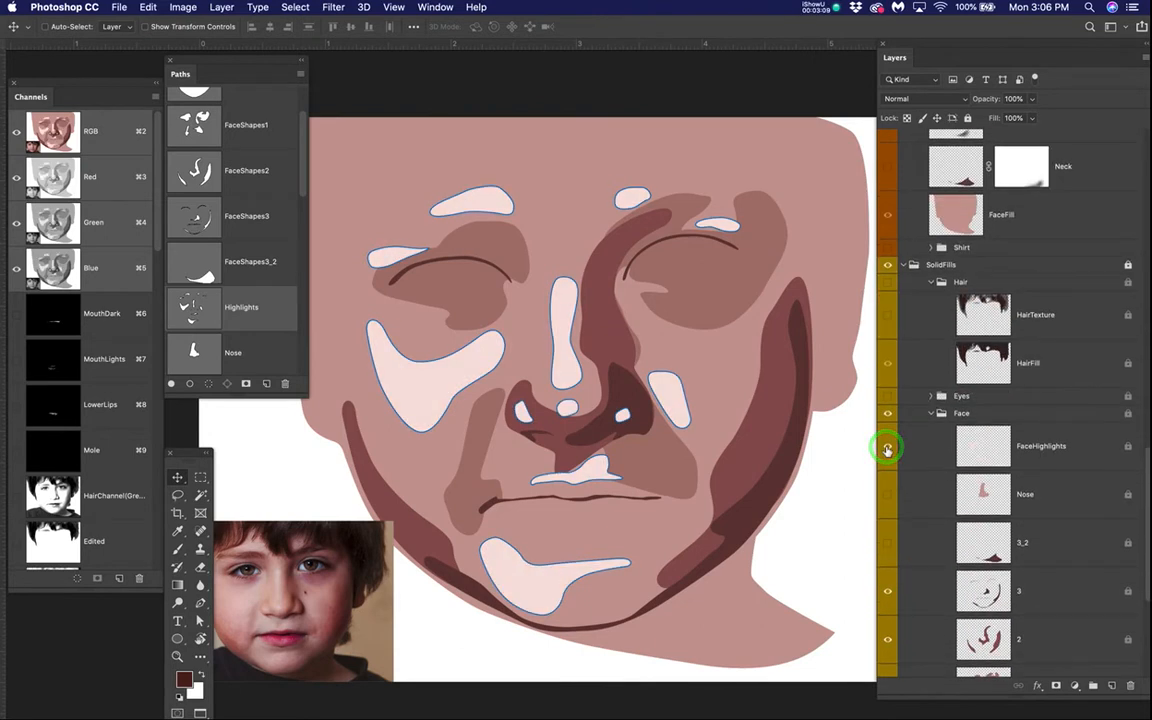
click(887, 449)
- Duplicate the FaceHighlights layer and move the copy into the Face group of SolidFills_copy, just above the UnderDark layer
drag(1010, 447, 1112, 686)
scroll(1057, 411, up, 5)
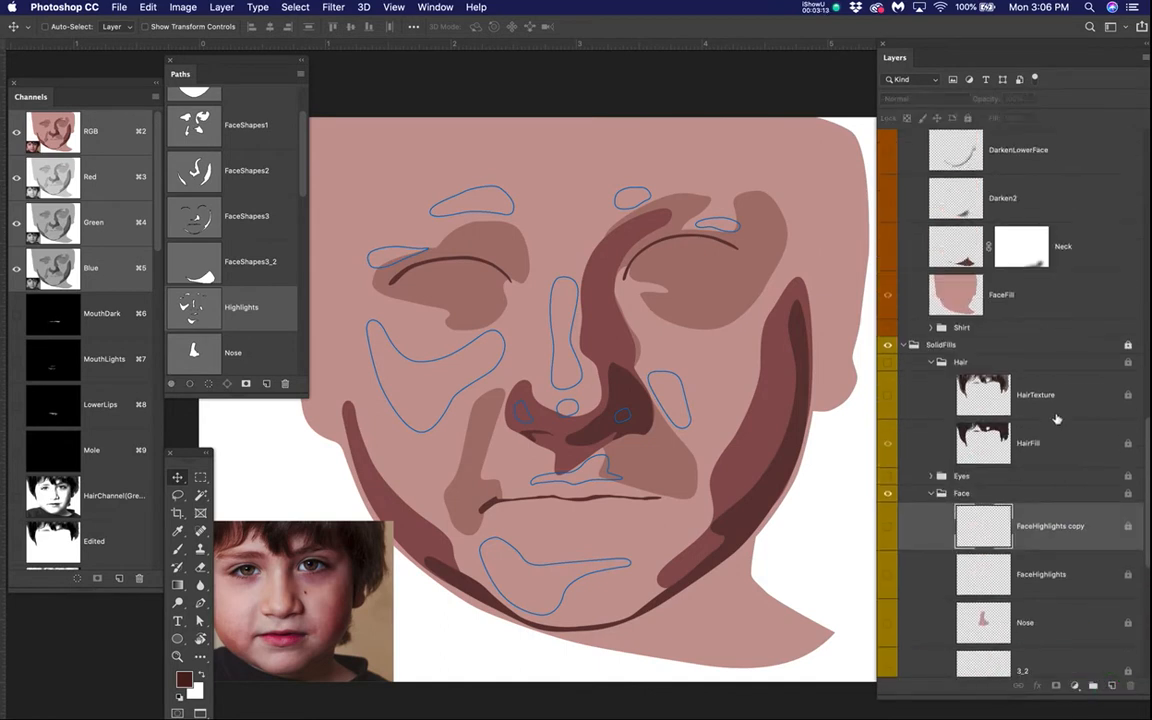
drag(1072, 607, 1059, 200)
scroll(1037, 292, up, 3)
scroll(1037, 292, up, 2)
drag(1090, 525, 1085, 172)
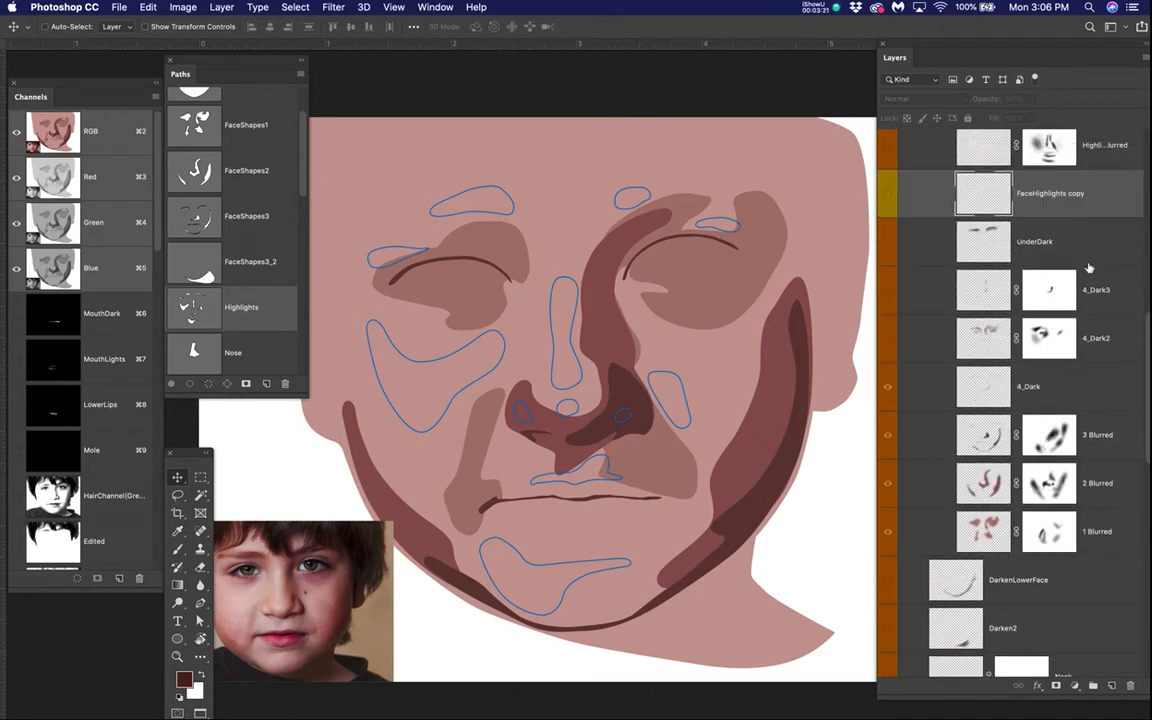
- Move the Clicky layer above FinalDarks in the Face group and place the FaceHighlights copy layer directly beneath it
scroll(1088, 280, up, 4)
scroll(1075, 392, up, 3)
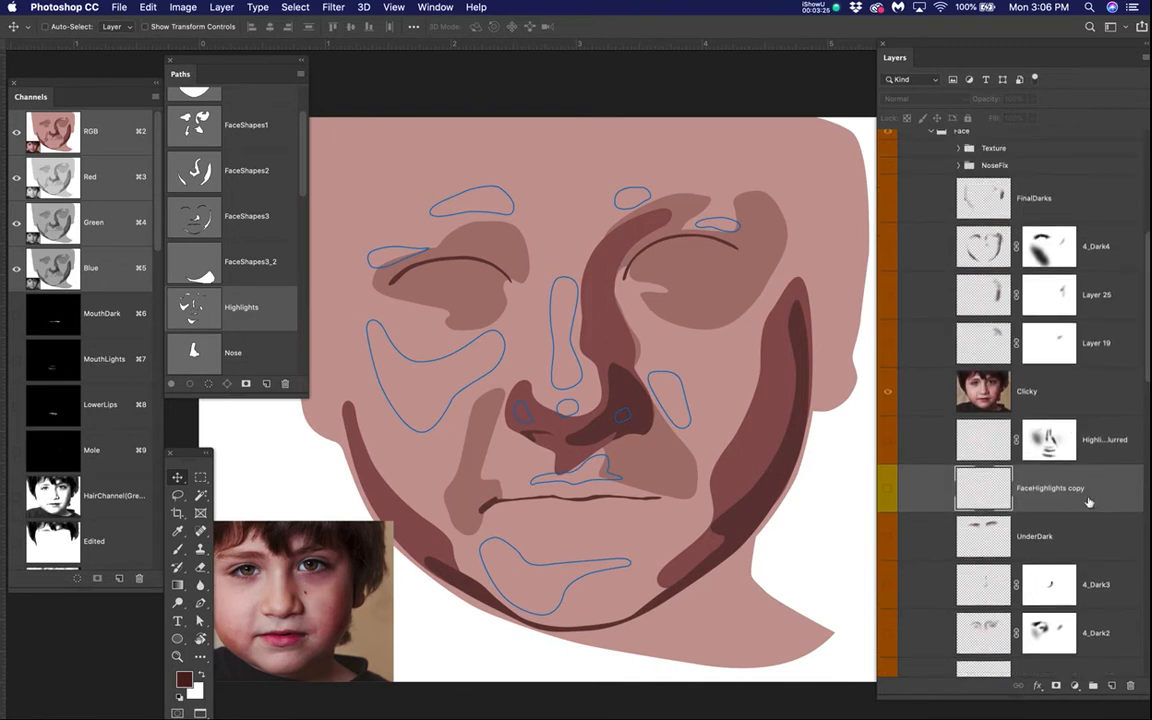
scroll(1078, 478, down, 1)
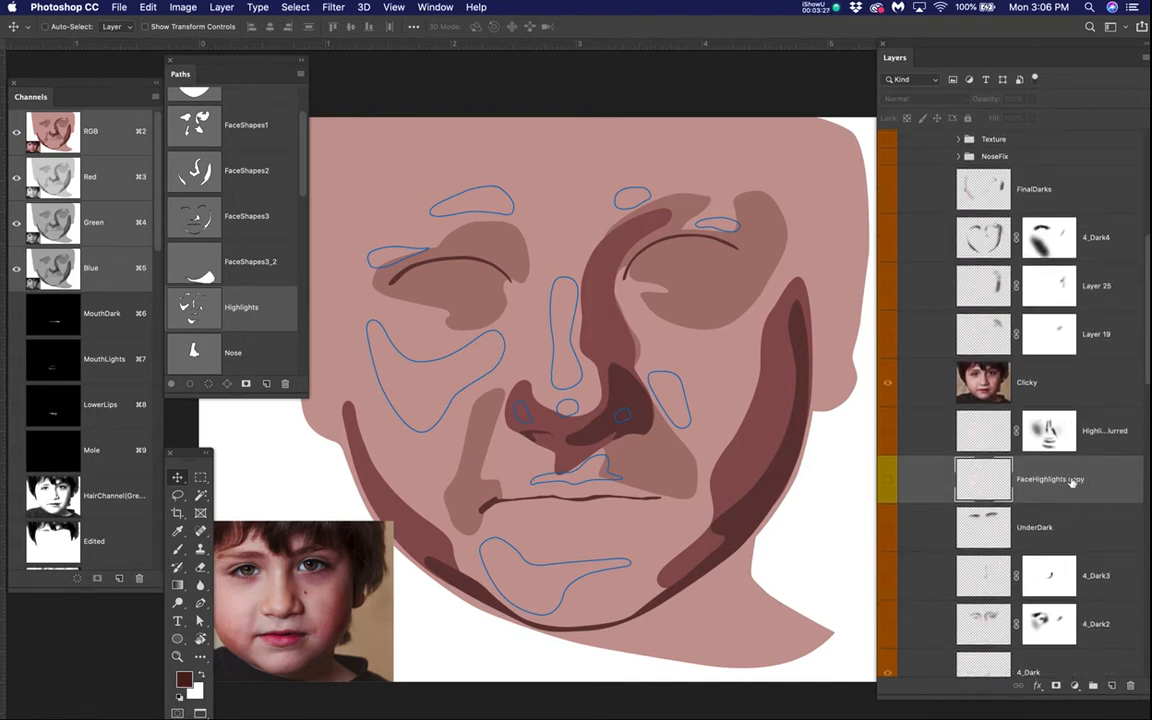
drag(1062, 393, 1040, 176)
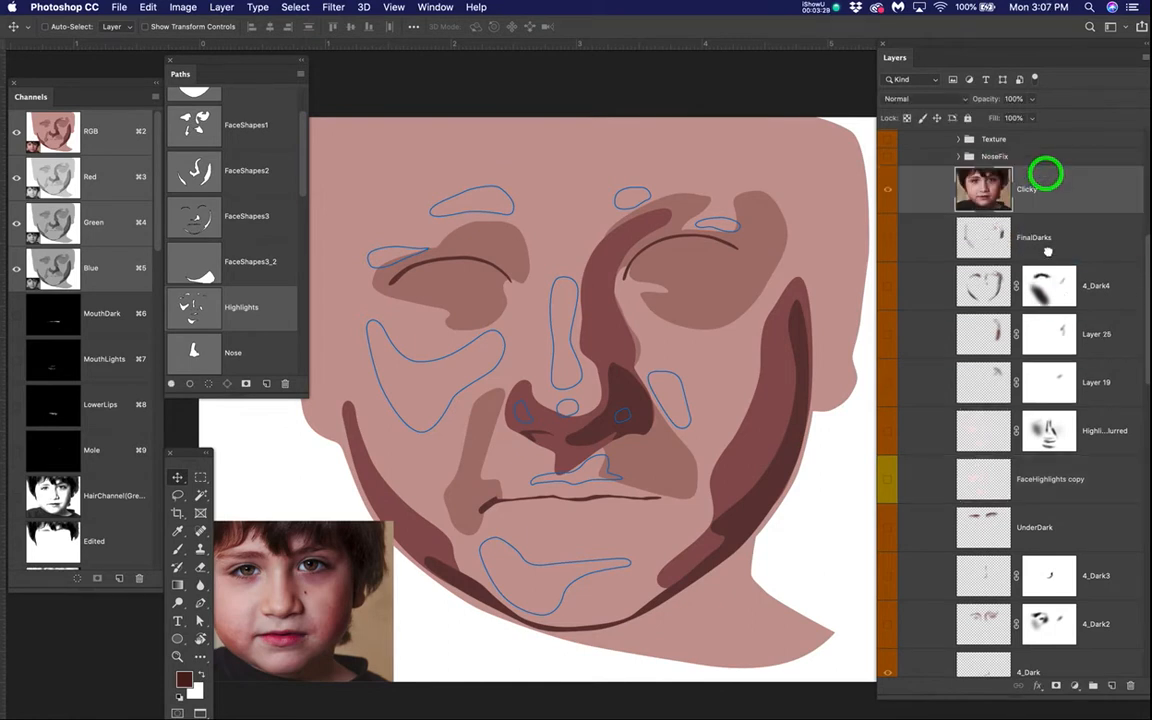
drag(1075, 489, 1061, 215)
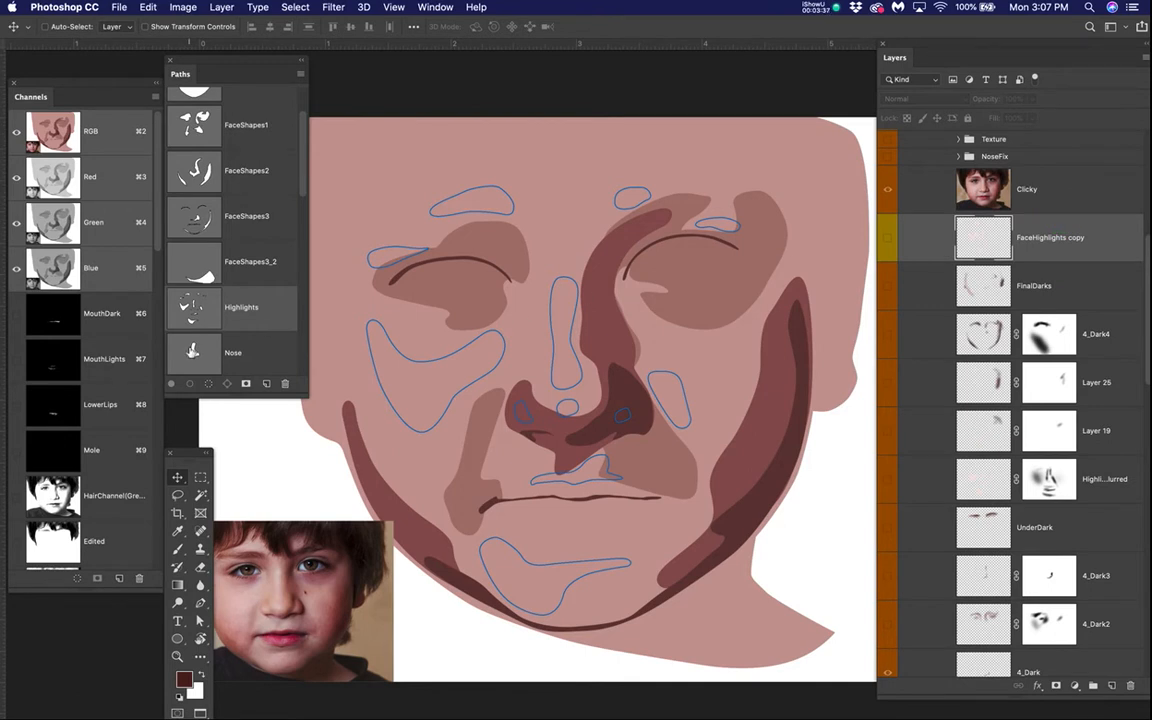
- Hide and collapse the SolidFills group, and show the SolidFills_copy group again
scroll(973, 373, down, 10)
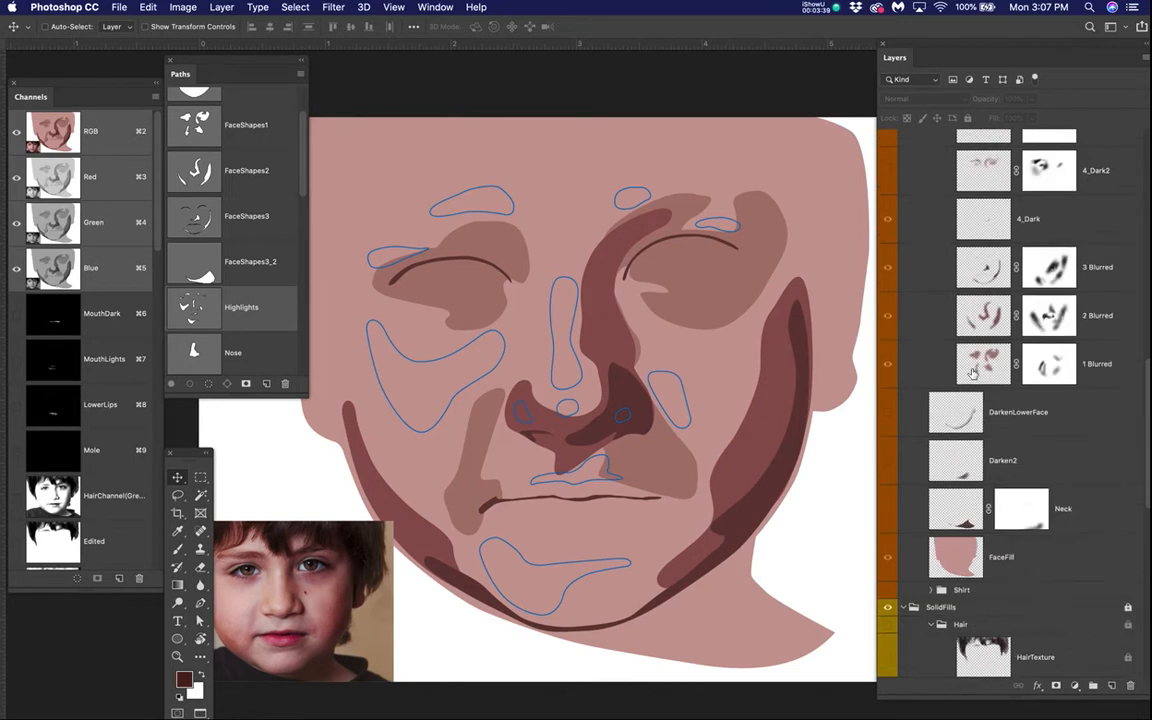
click(888, 414)
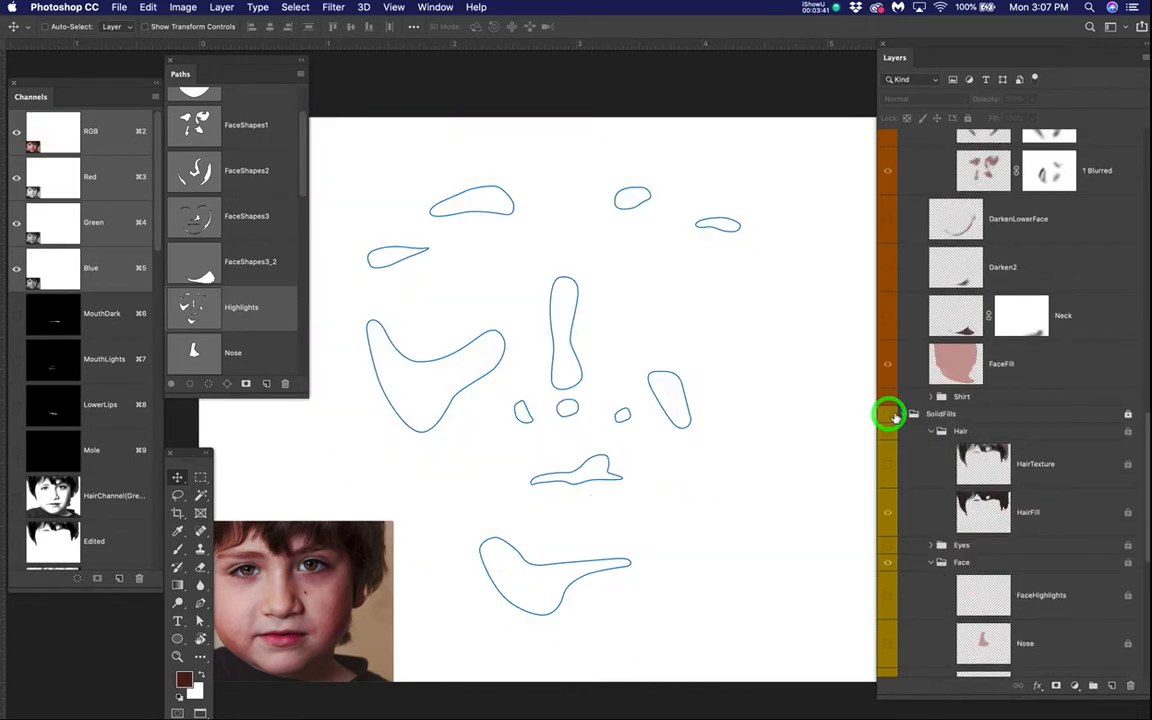
click(903, 414)
scroll(903, 418, up, 10)
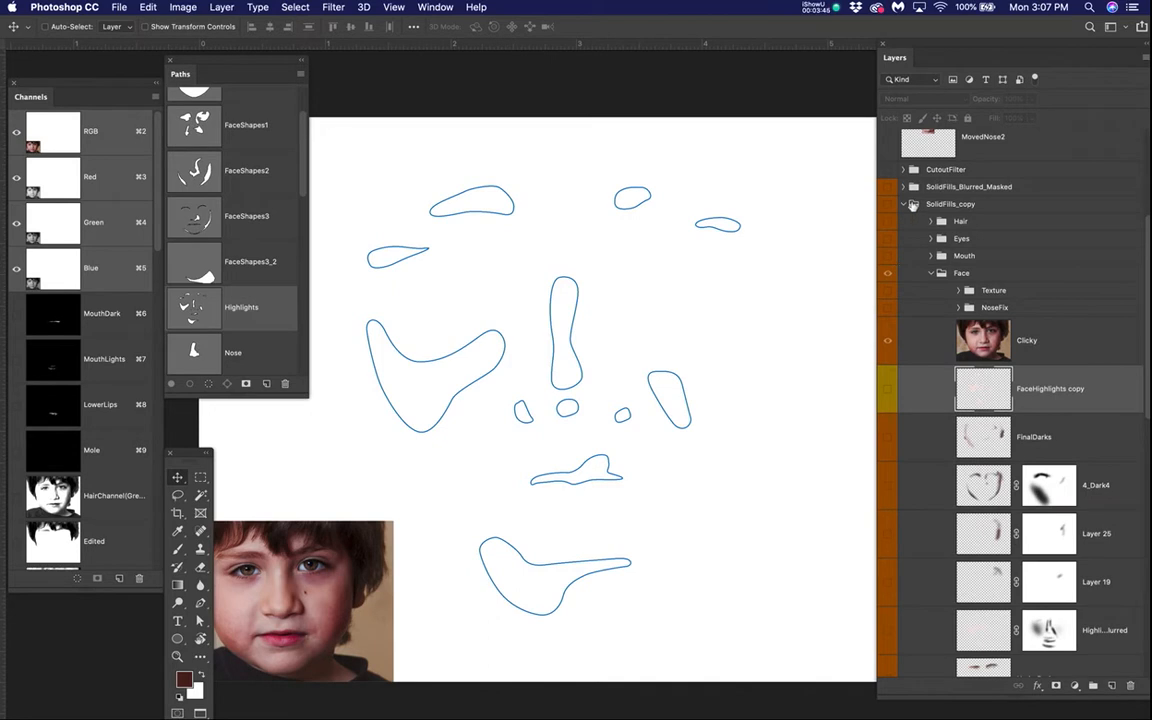
click(888, 206)
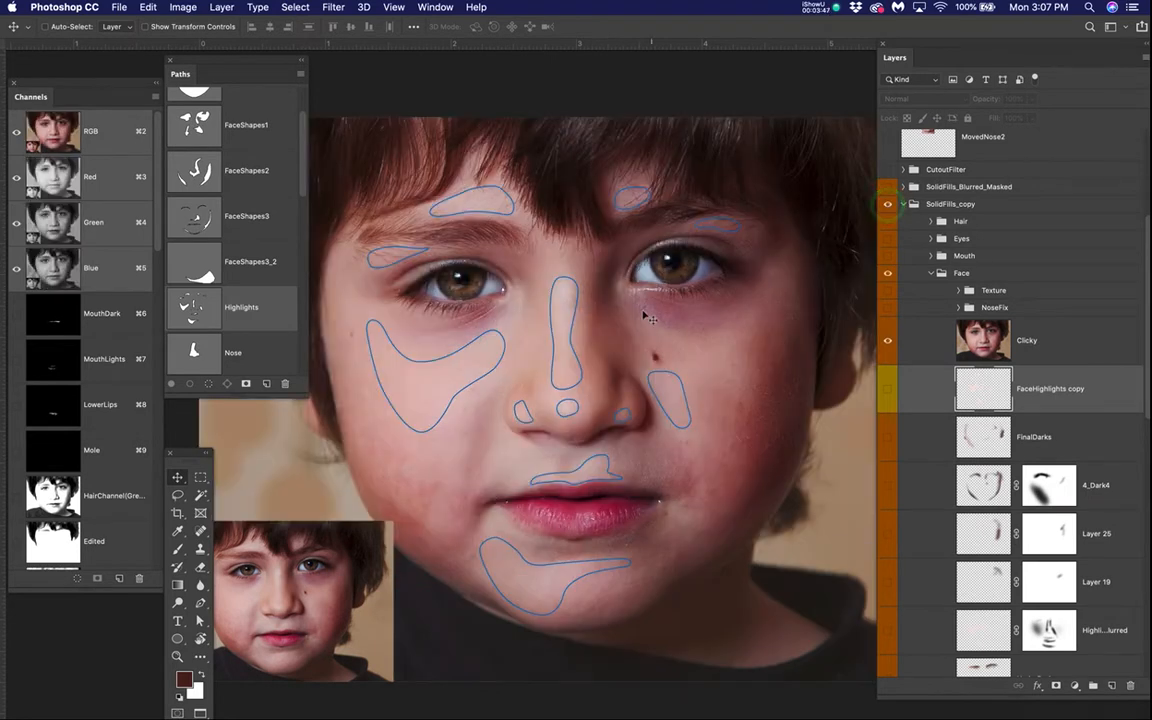
- Select the SolidFills_copy group and hide the Clicky photo layer to reveal the blurred face shading
click(993, 187)
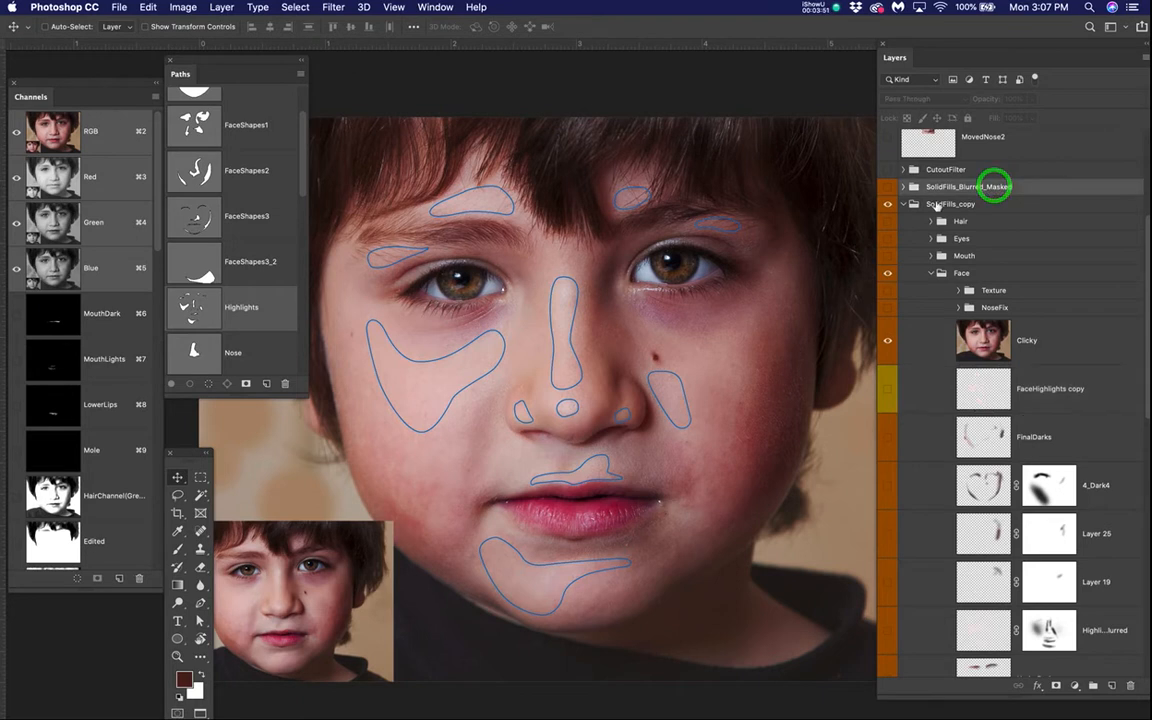
click(936, 203)
click(886, 340)
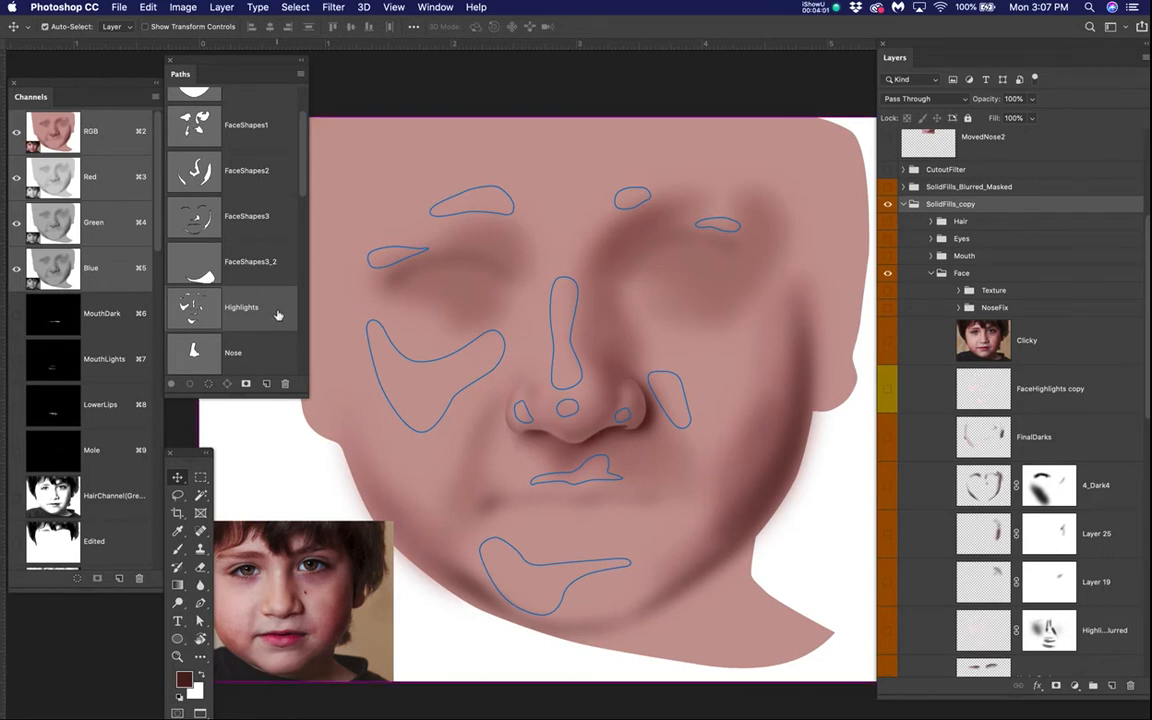
- Load the Highlights path as a selection over the shaded face and deselect it
super+click(278, 315)
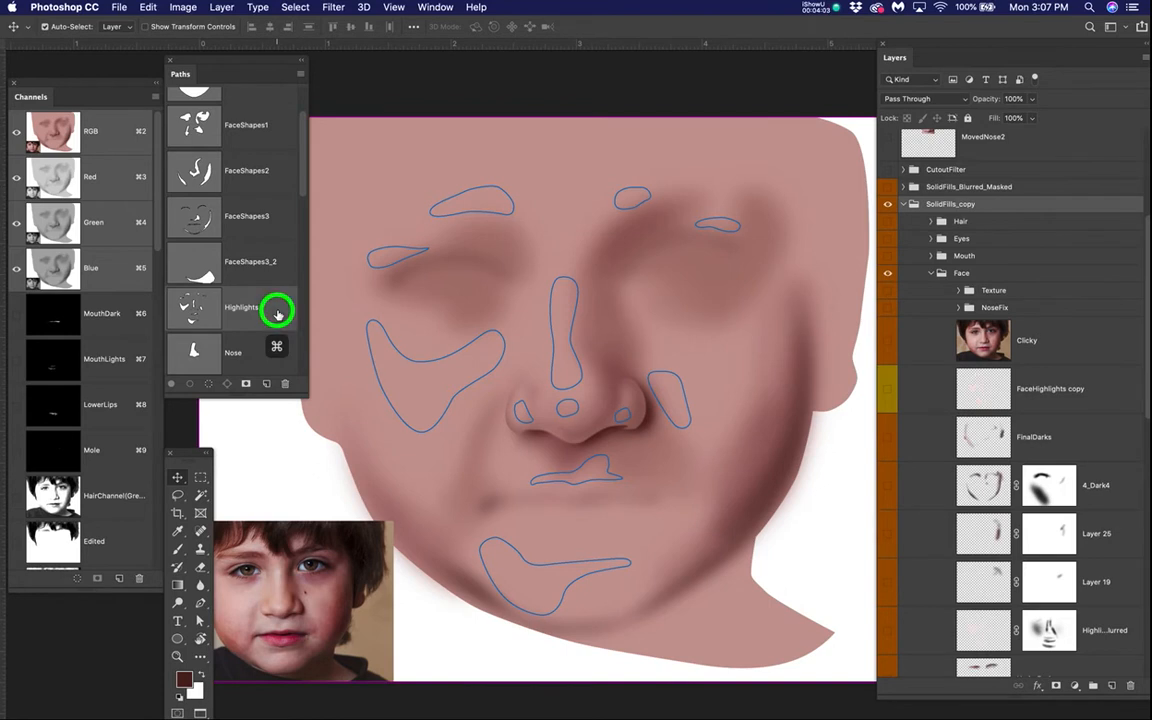
super+click(278, 315)
super+click(278, 315)
super+click(188, 308)
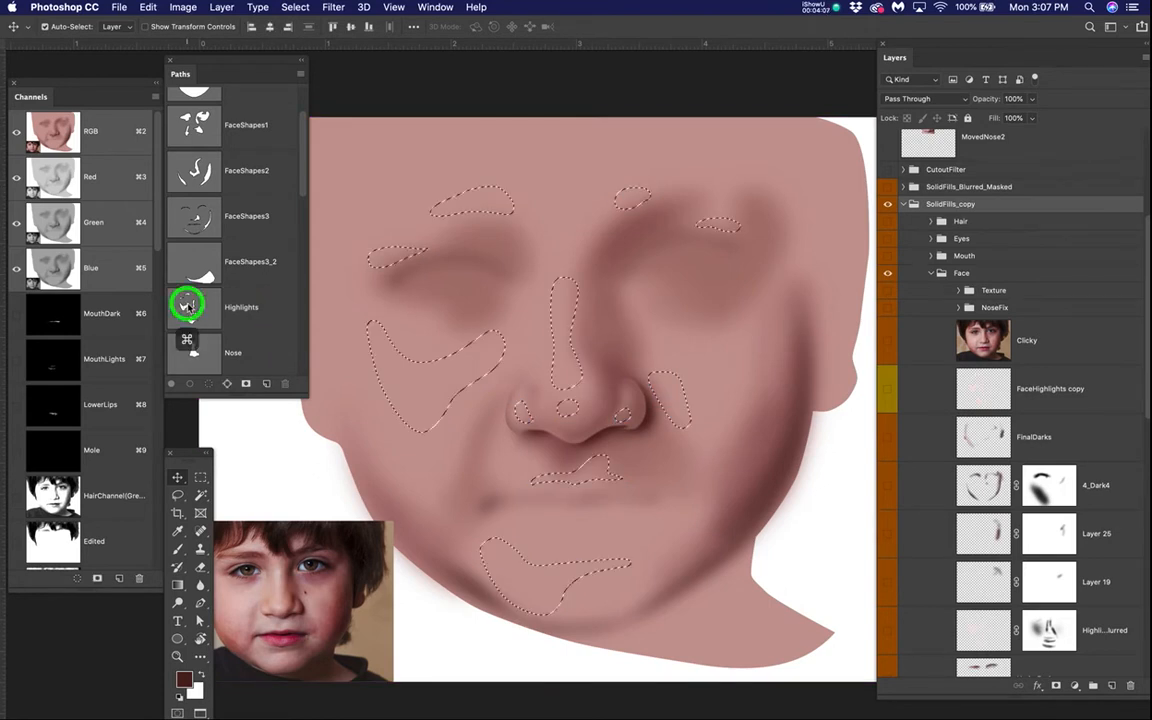
key(super+d)
- Display the Highlights path outlines over the shaded face briefly and turn them off
click(269, 309)
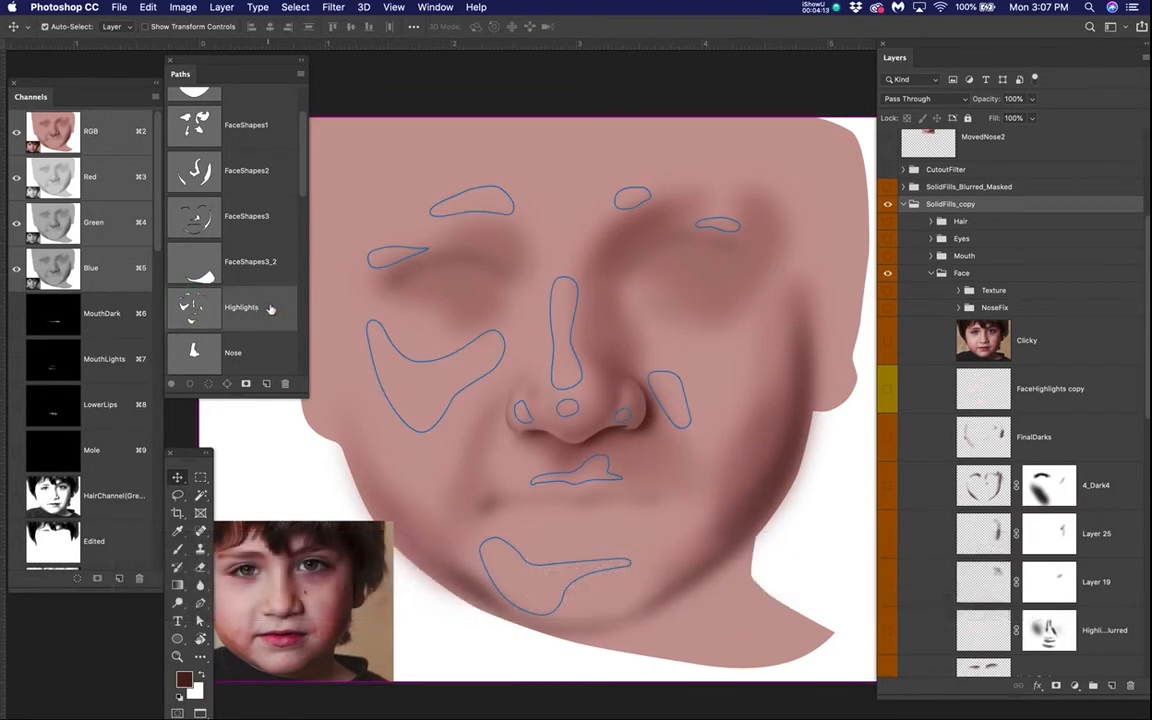
click(269, 309)
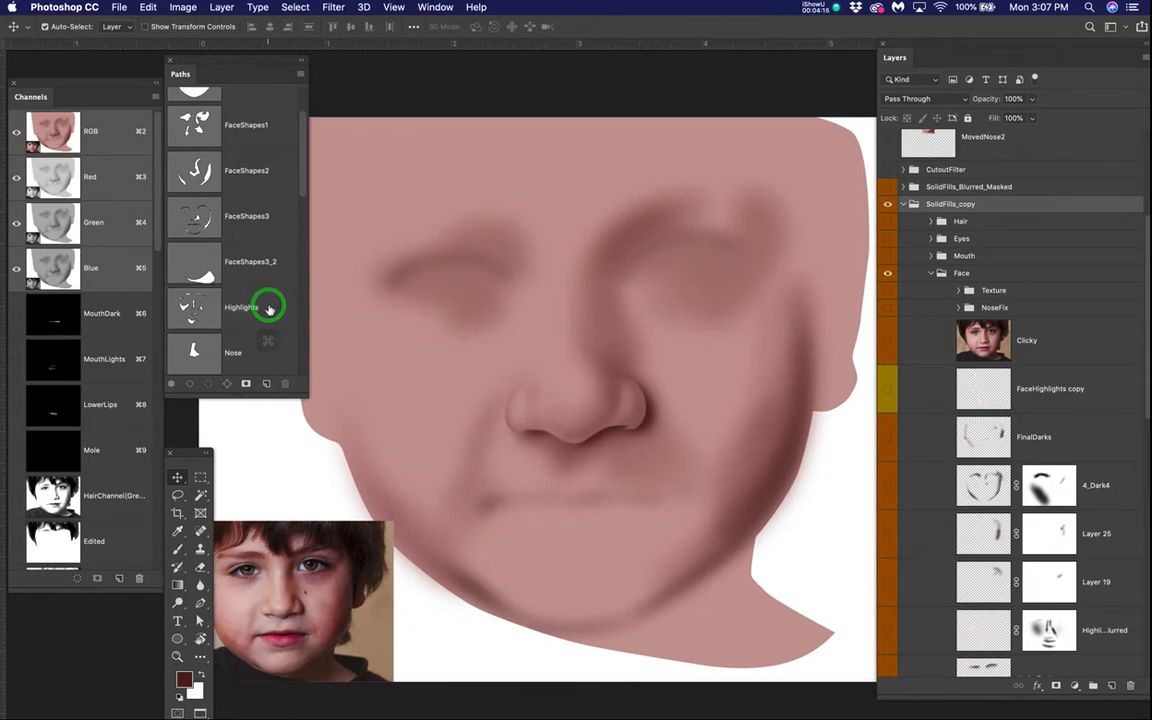
scroll(960, 490, down, 6)
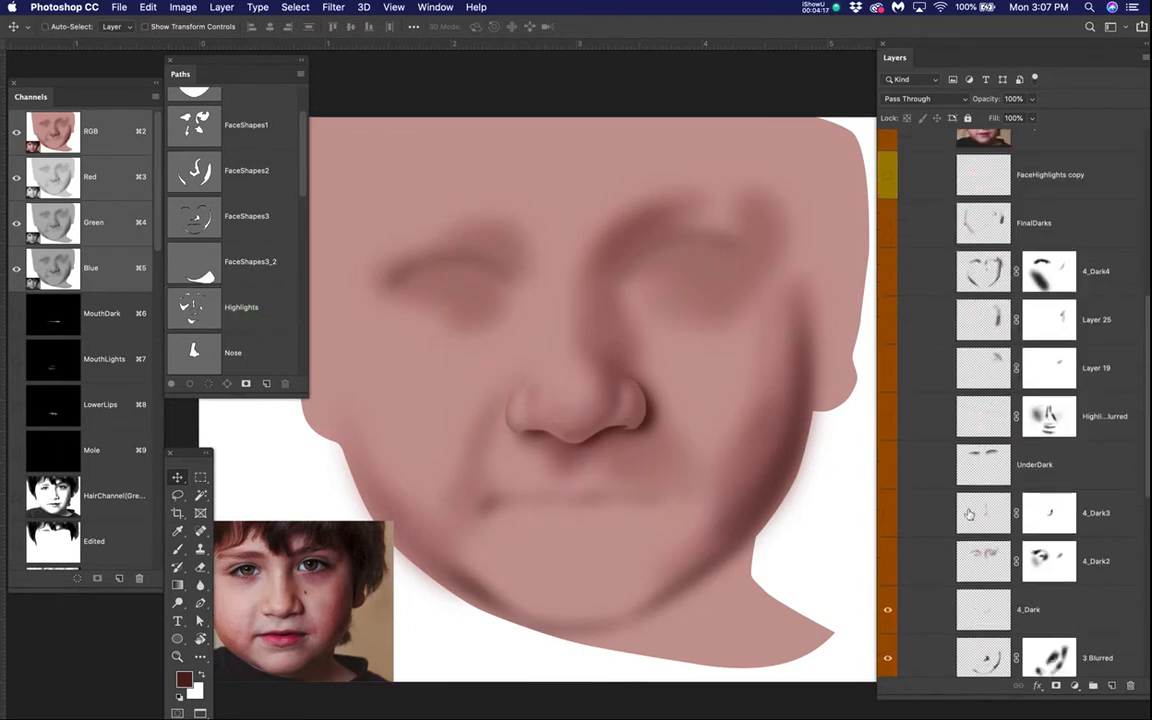
scroll(968, 515, up, 3)
- Display the Highlights path and the FinalFaceDarks path in turn over the shaded face
click(194, 307)
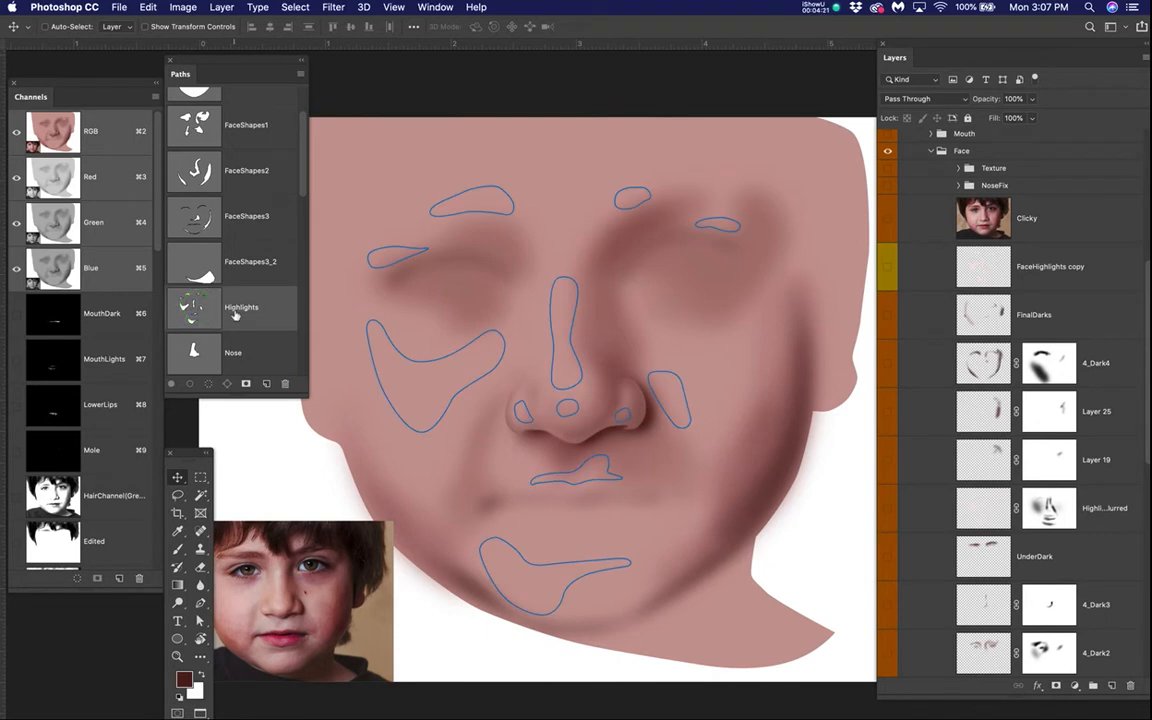
scroll(235, 314, down, 2)
click(236, 312)
click(237, 331)
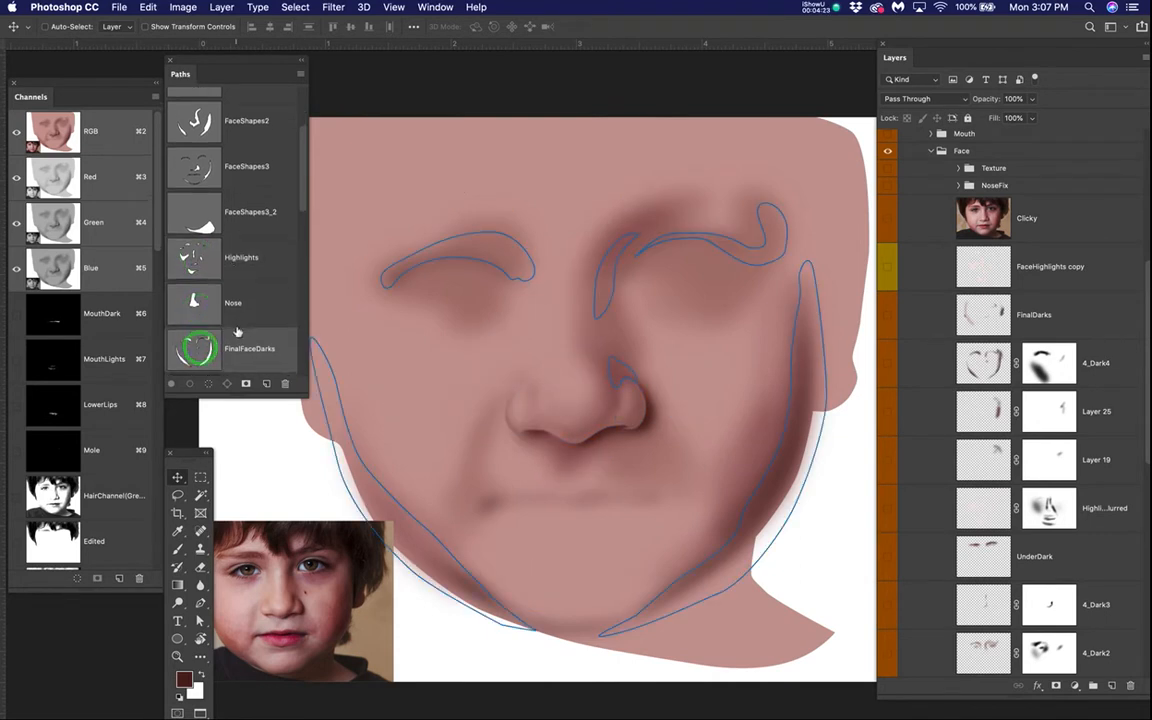
- Display the Mouth path and show the Clicky photo layer to compare the outline with the lips up close
scroll(235, 320, down, 3)
click(199, 320)
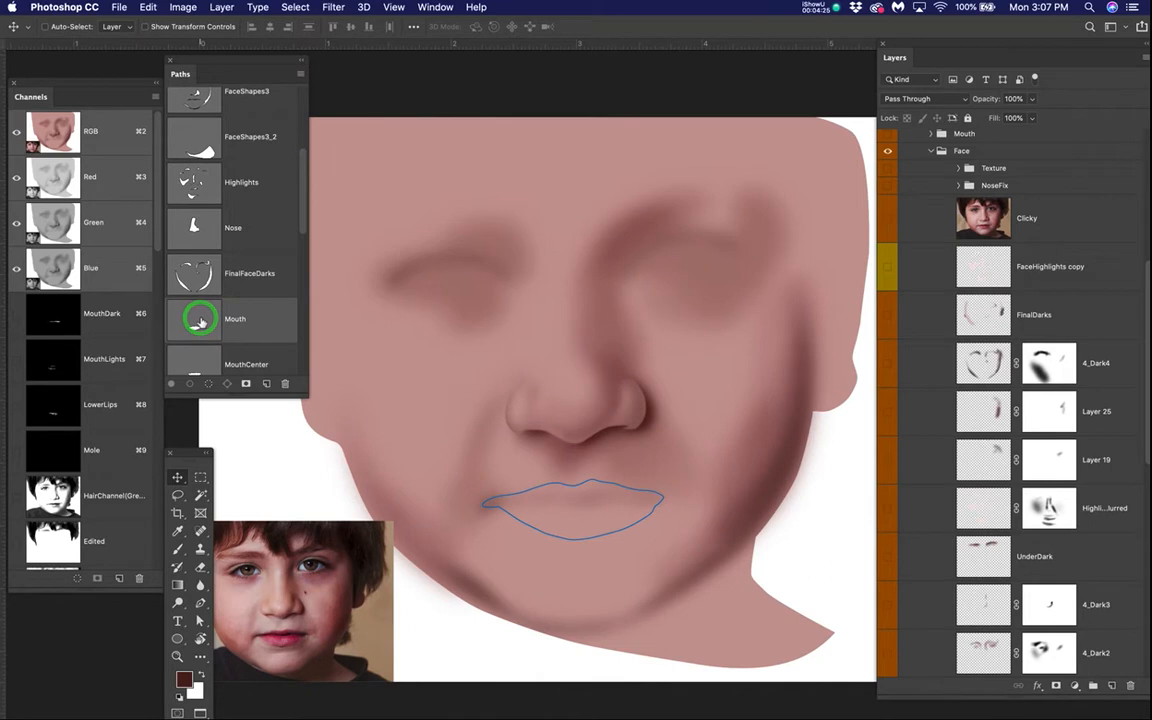
click(888, 220)
scroll(564, 489, up, 5)
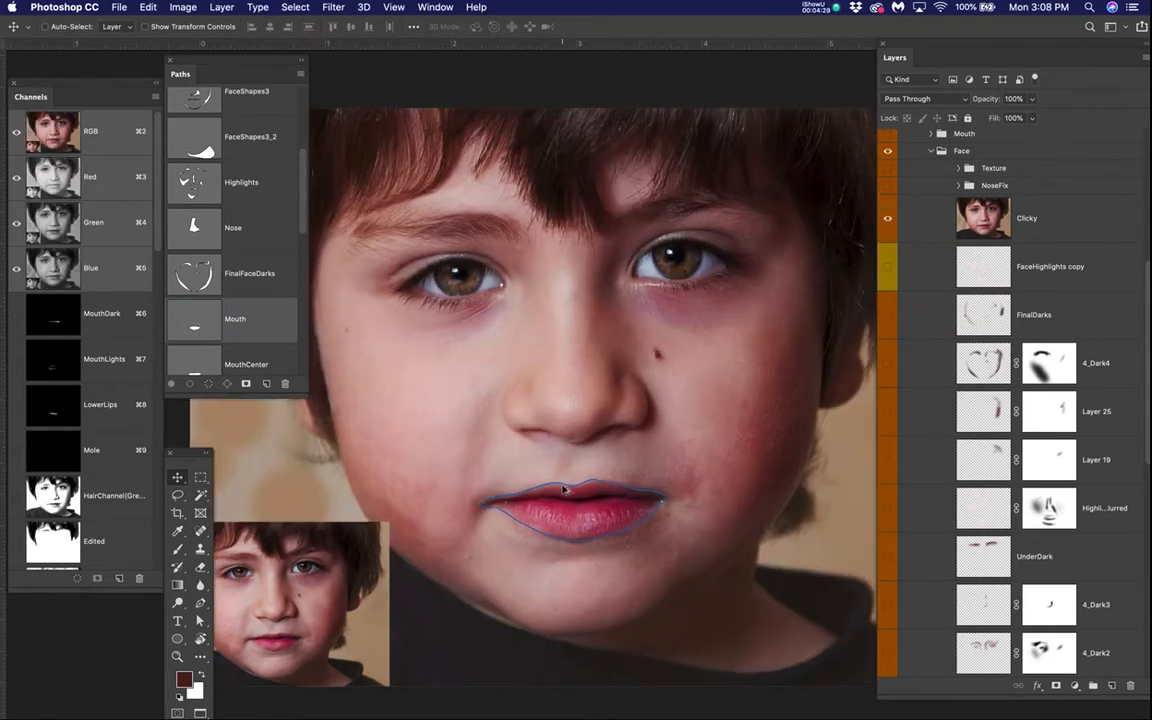
- Display the MouthCenter path over the lips and compare it with the mouth line in the FaceShapes3 path
scroll(228, 339, down, 2)
click(200, 323)
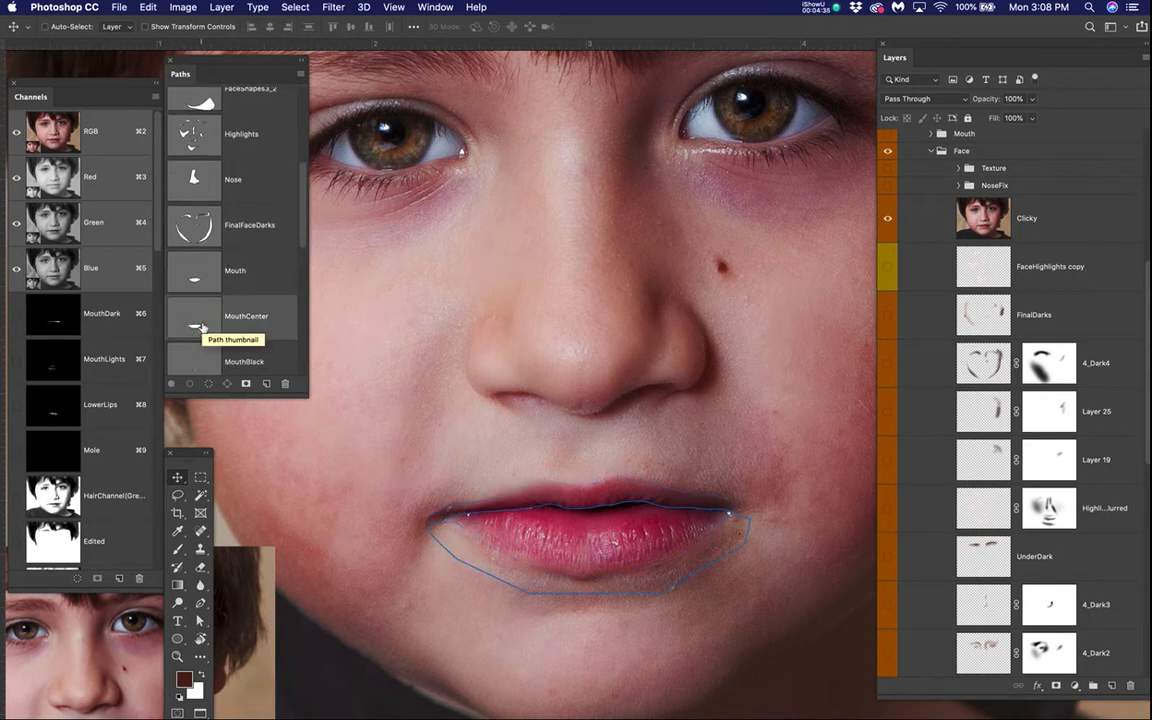
scroll(201, 327, up, 3)
click(195, 250)
click(195, 159)
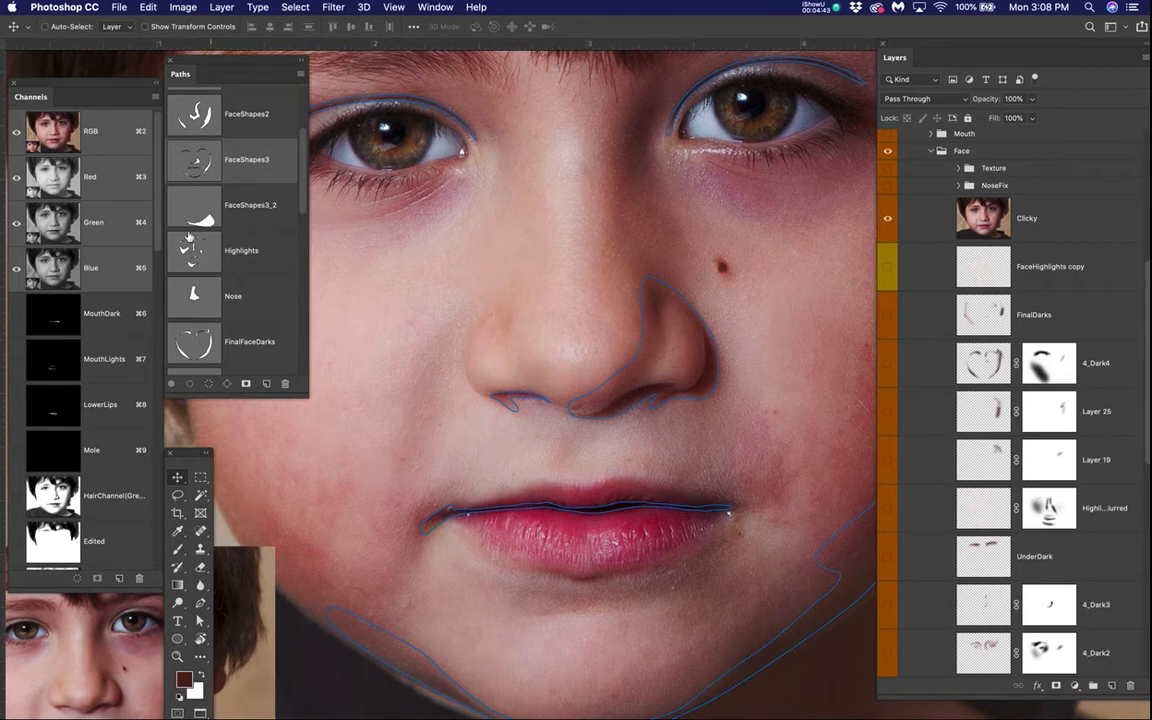
- Display the MouthBlack path between the lips and the EyeWhites_Tears path around the eyes
scroll(200, 340, down, 3)
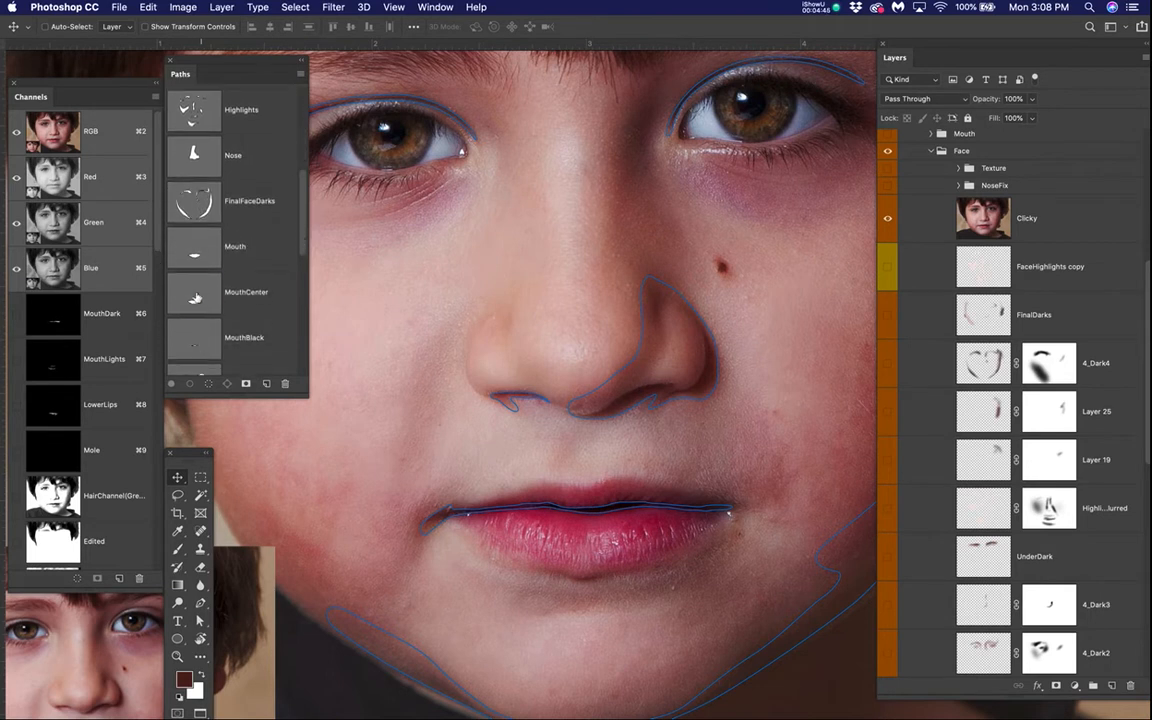
click(195, 292)
click(202, 338)
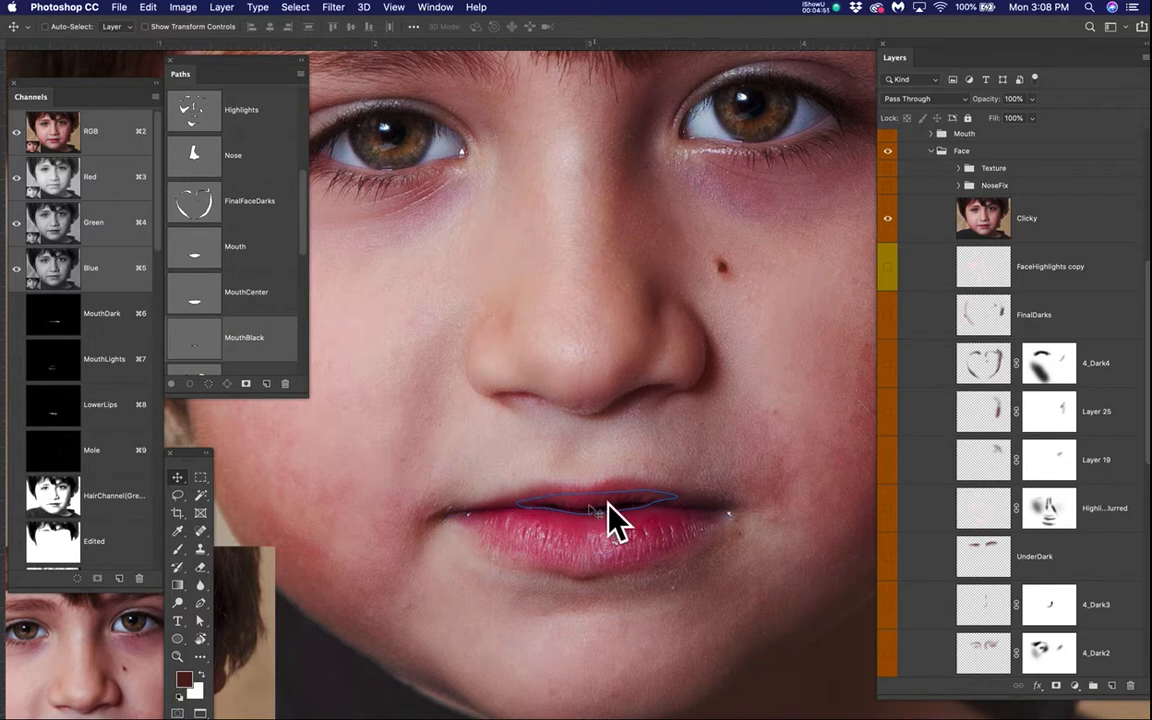
scroll(250, 320, down, 5)
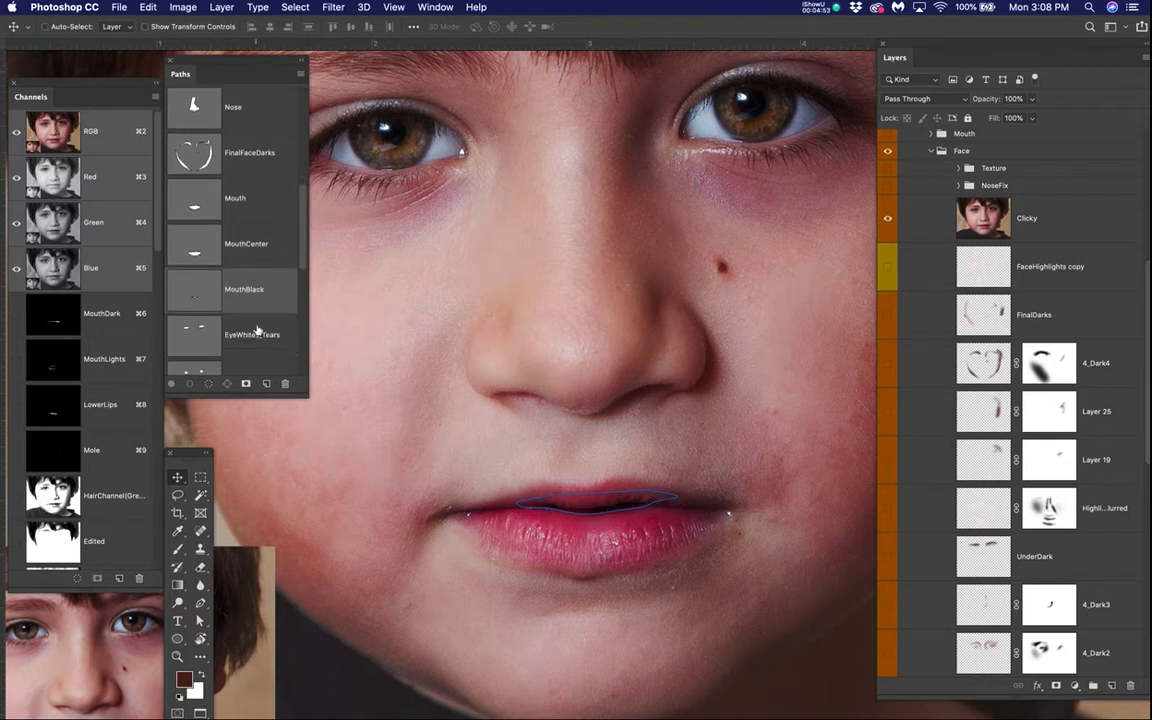
click(203, 268)
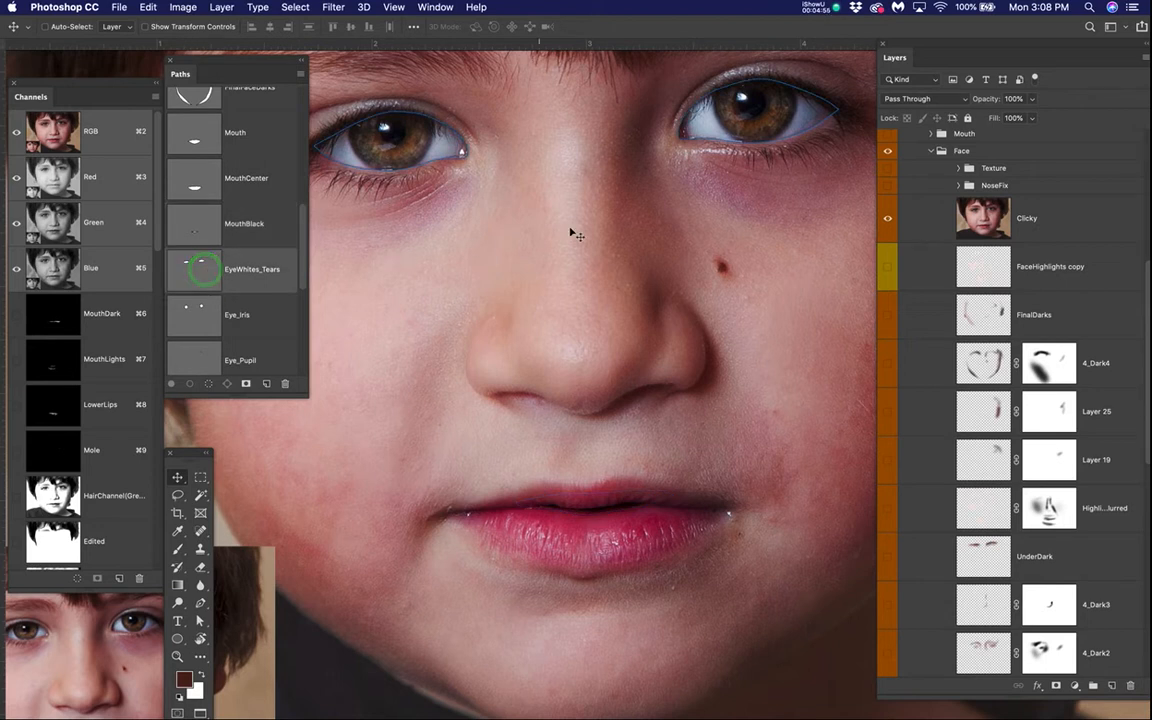
- View the EyeWhites_Tears path around both eyes and display the Eye_Iris path over the irises
scroll(578, 226, down, 2)
drag(599, 219, 621, 337)
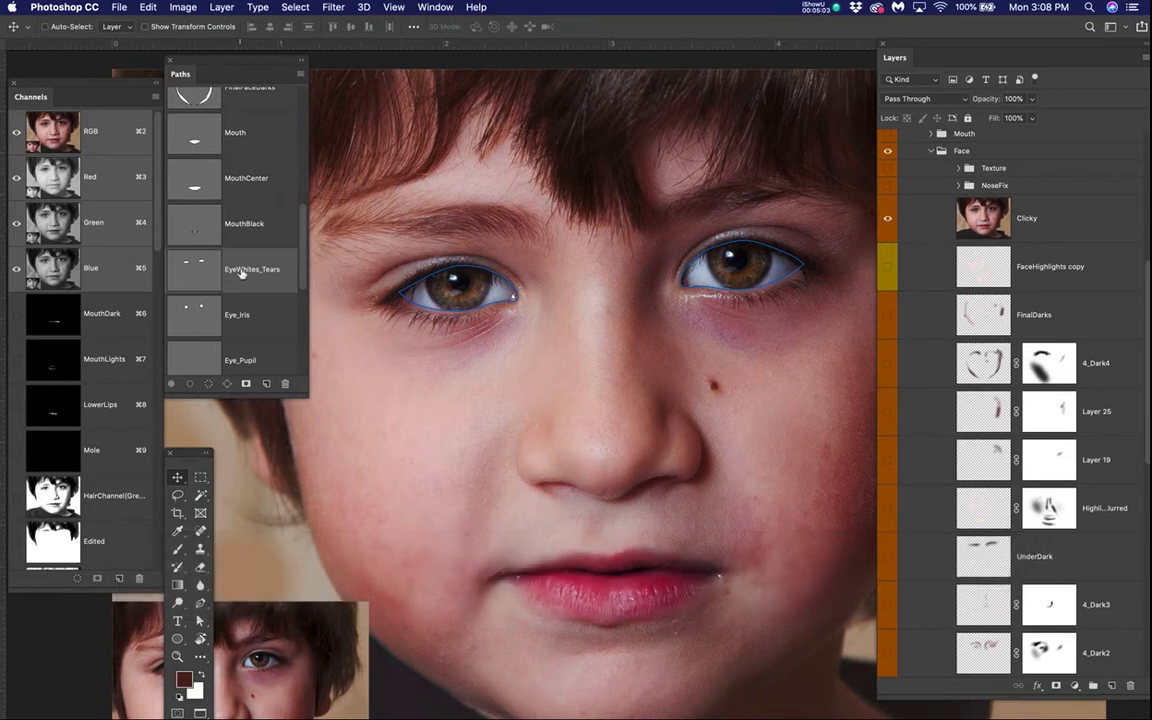
click(197, 305)
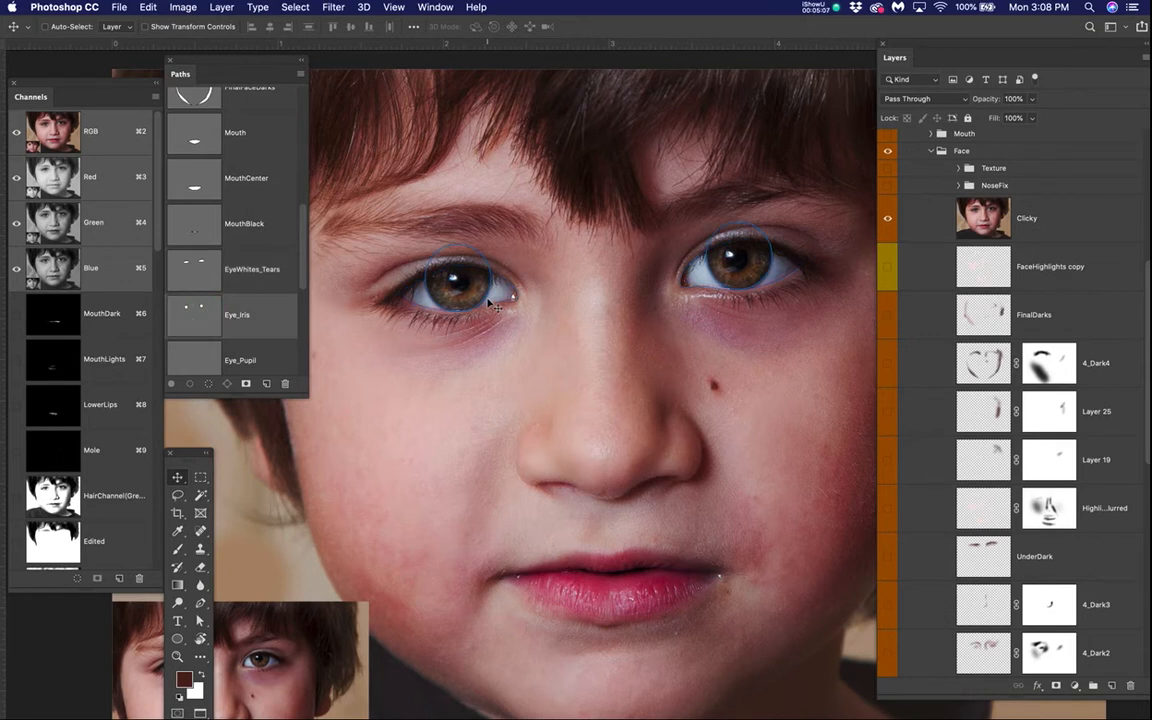
scroll(495, 305, up, 3)
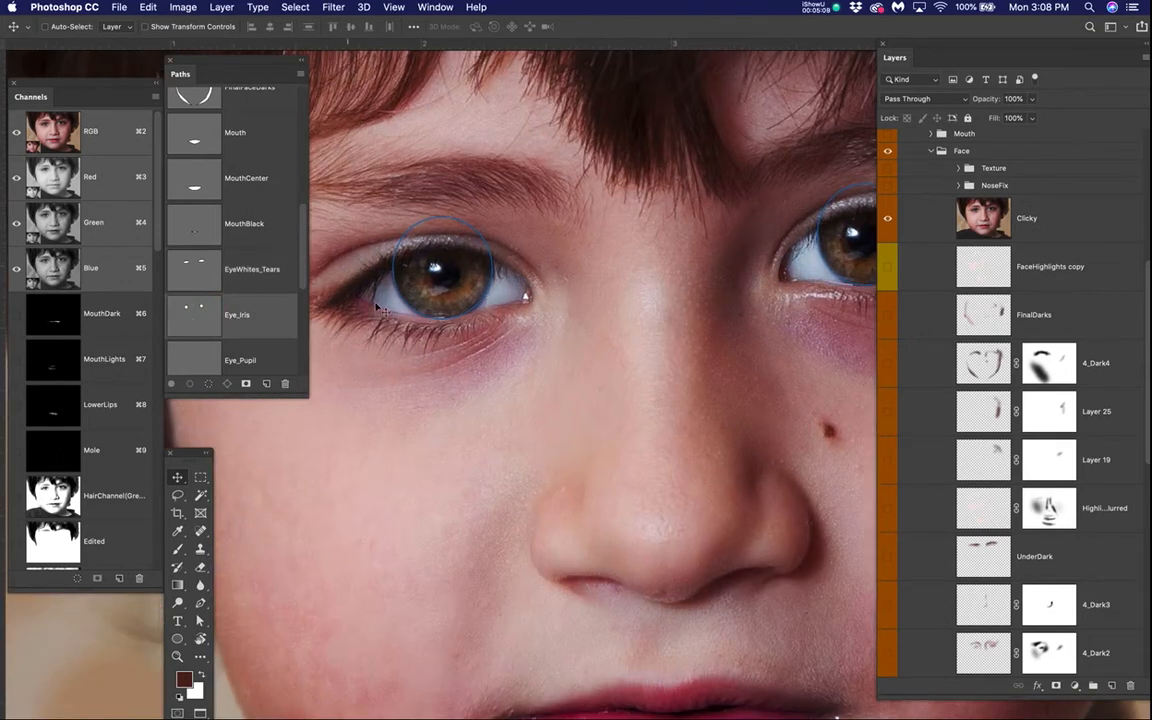
- Load the EyeWhites_Tears path as a selection, intersect it with the Eye_Iris path, and deselect
super+click(198, 268)
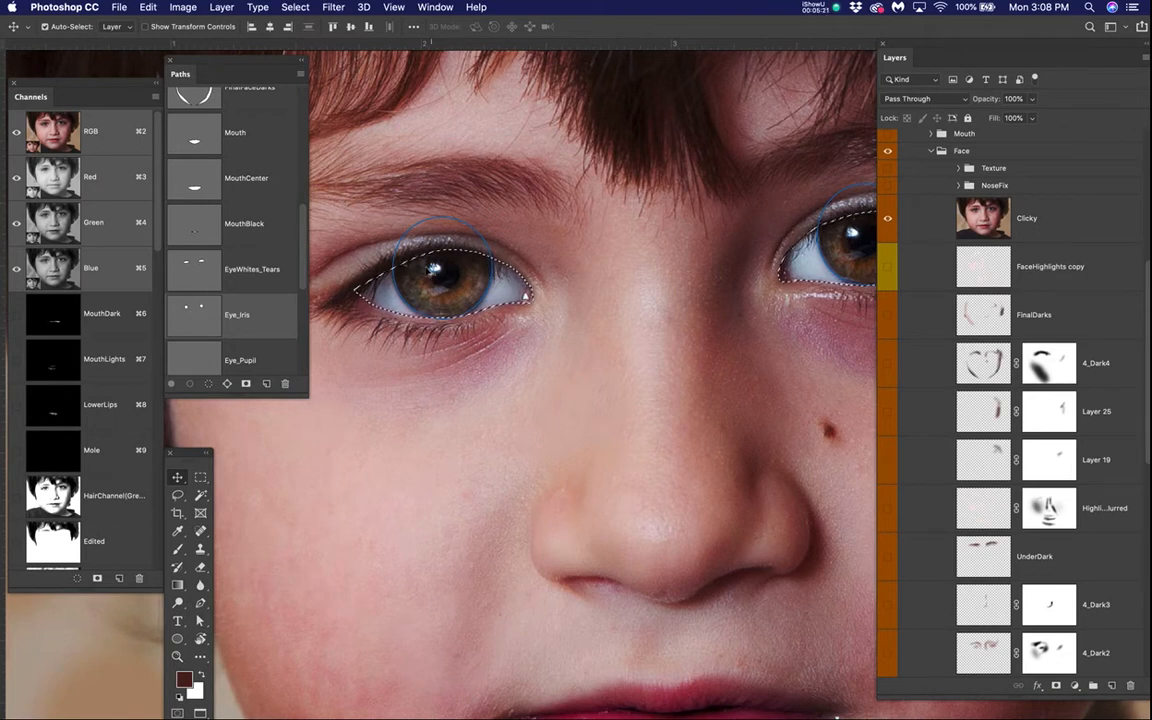
alt+shift+super+click(203, 322)
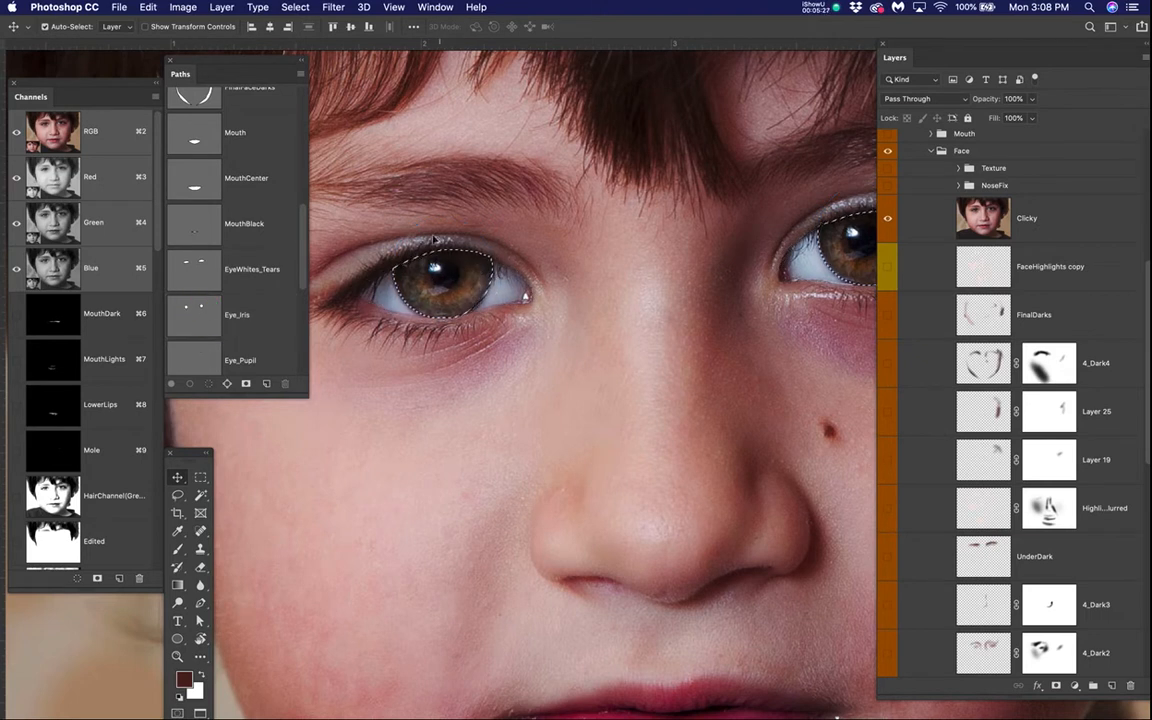
key(super+d)
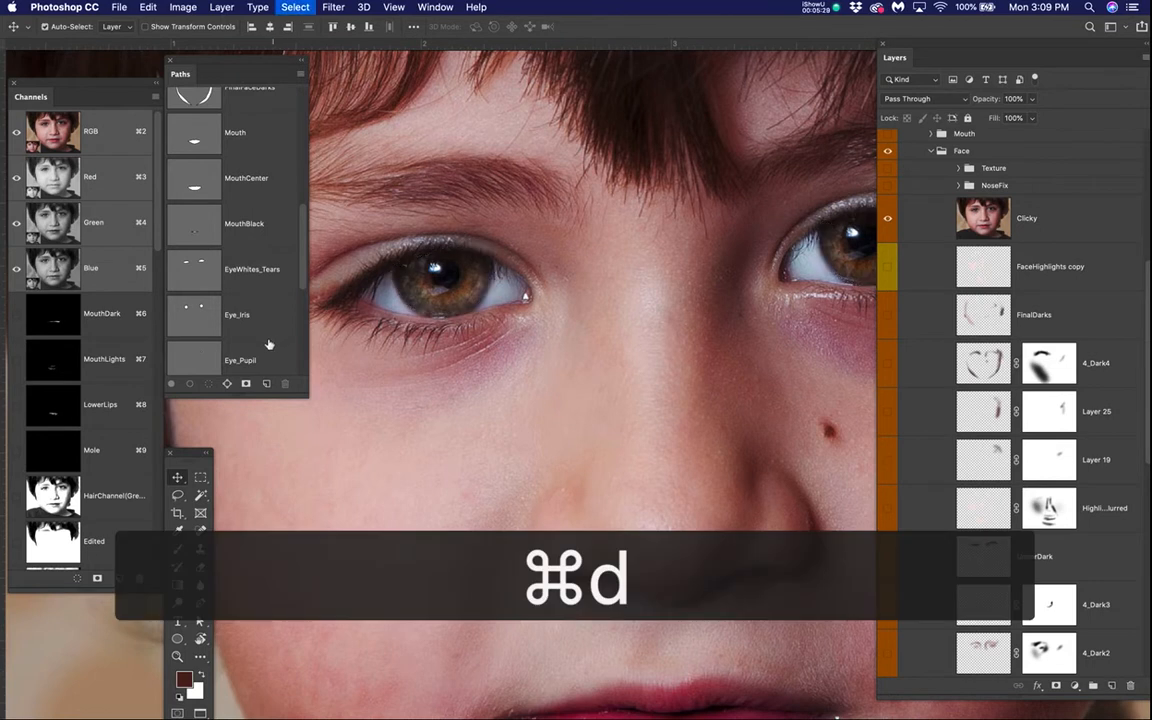
- Lengthen the path list and display the Eye_Pupil and Eye_Shine paths in turn over the eyes
scroll(260, 334, down, 2)
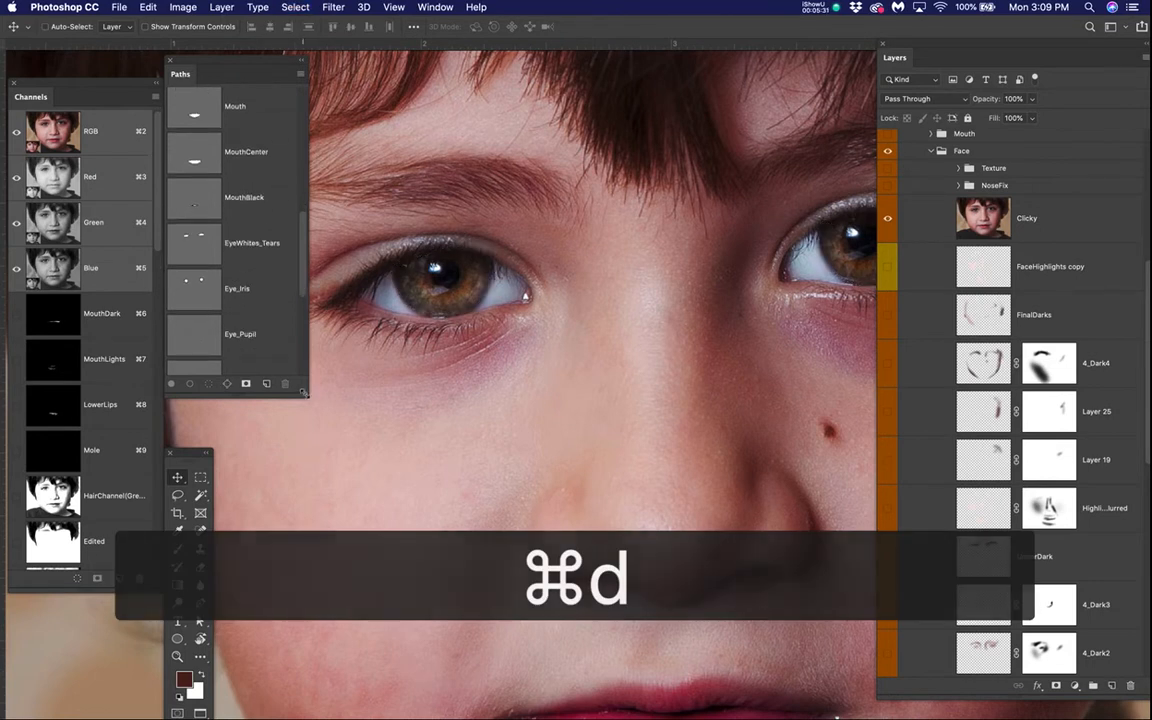
drag(303, 392, 303, 446)
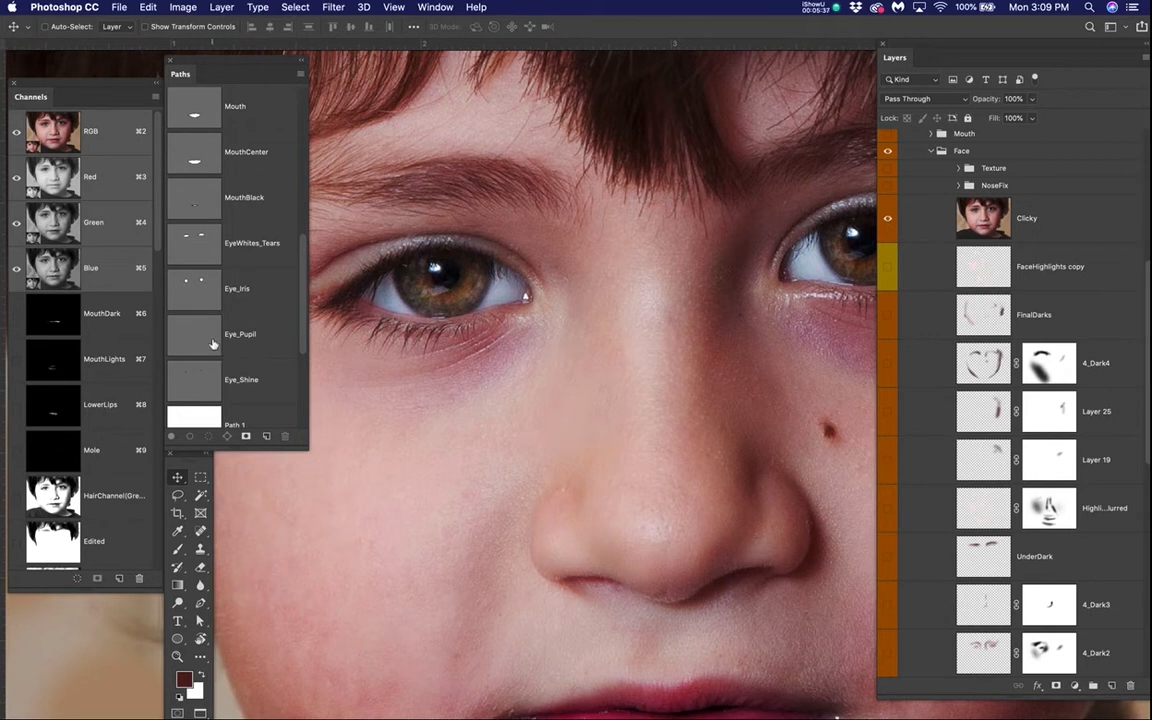
click(202, 343)
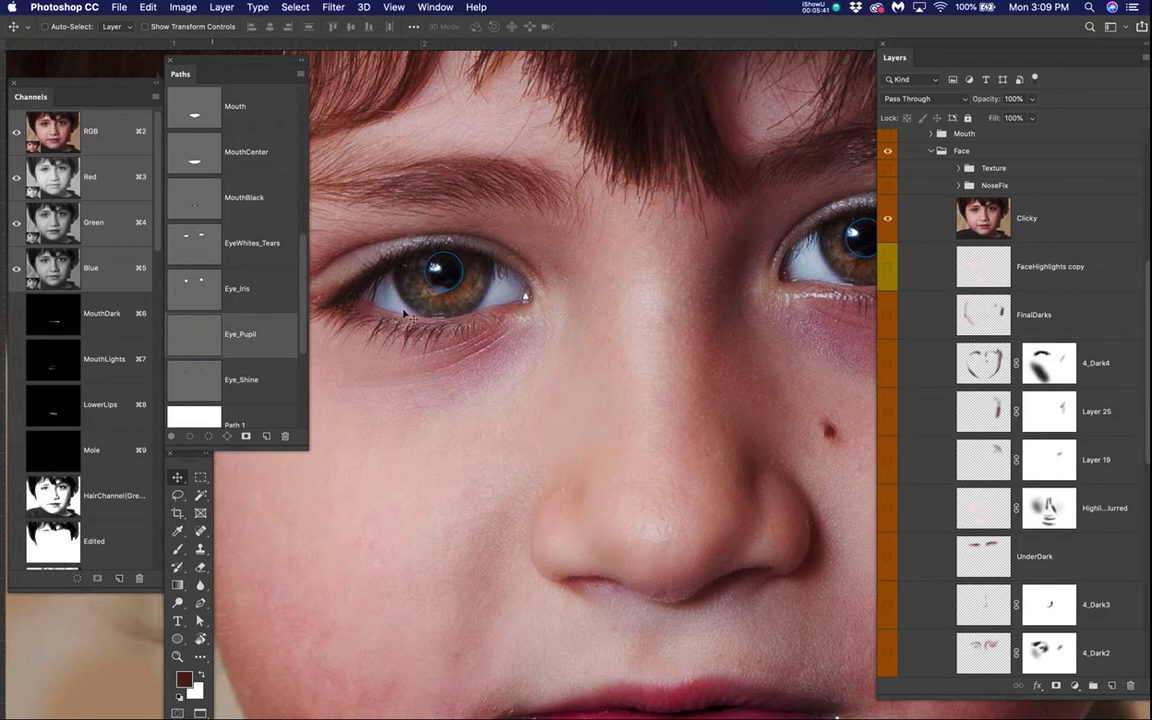
drag(541, 201, 502, 217)
click(201, 379)
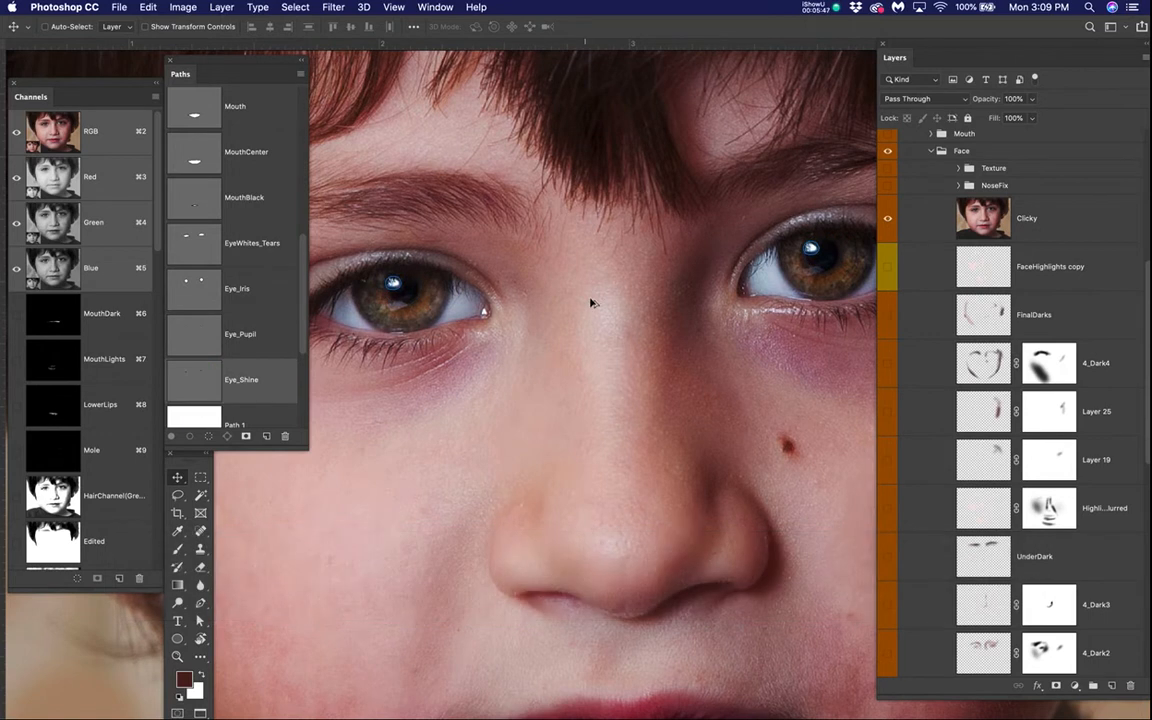
- Display the LowerMoutdark2 path below the lips and the LowerMoutdark path along the lower lip
scroll(591, 302, down, 3)
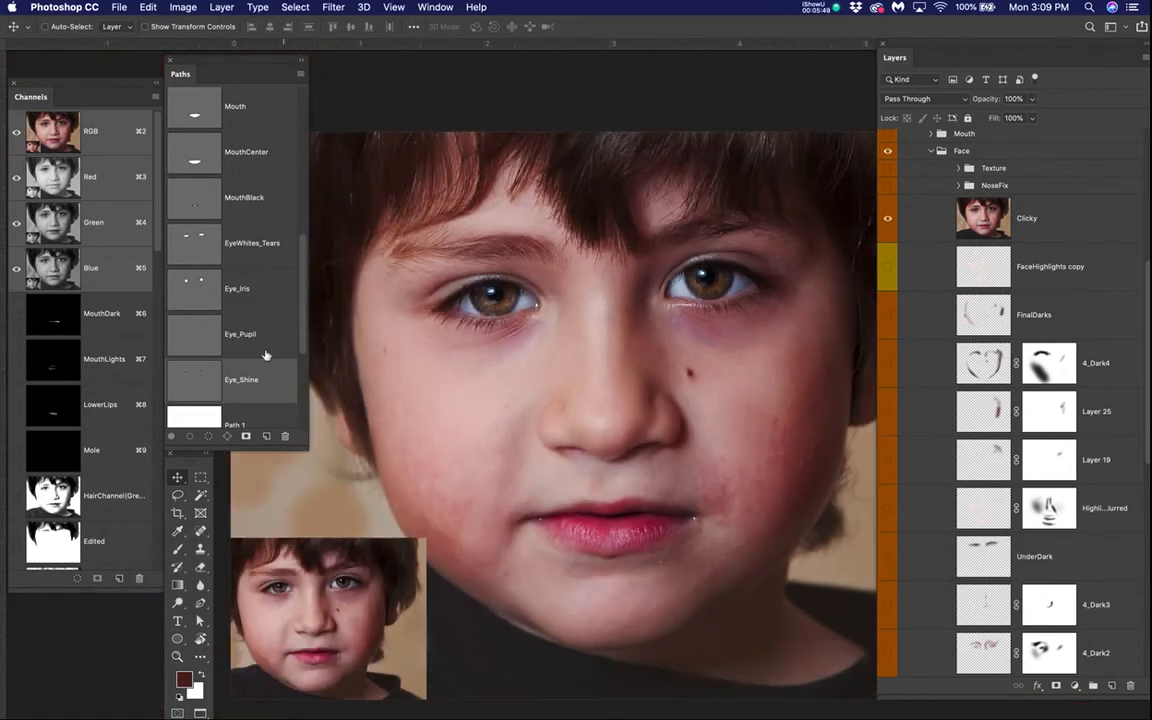
scroll(243, 289, down, 5)
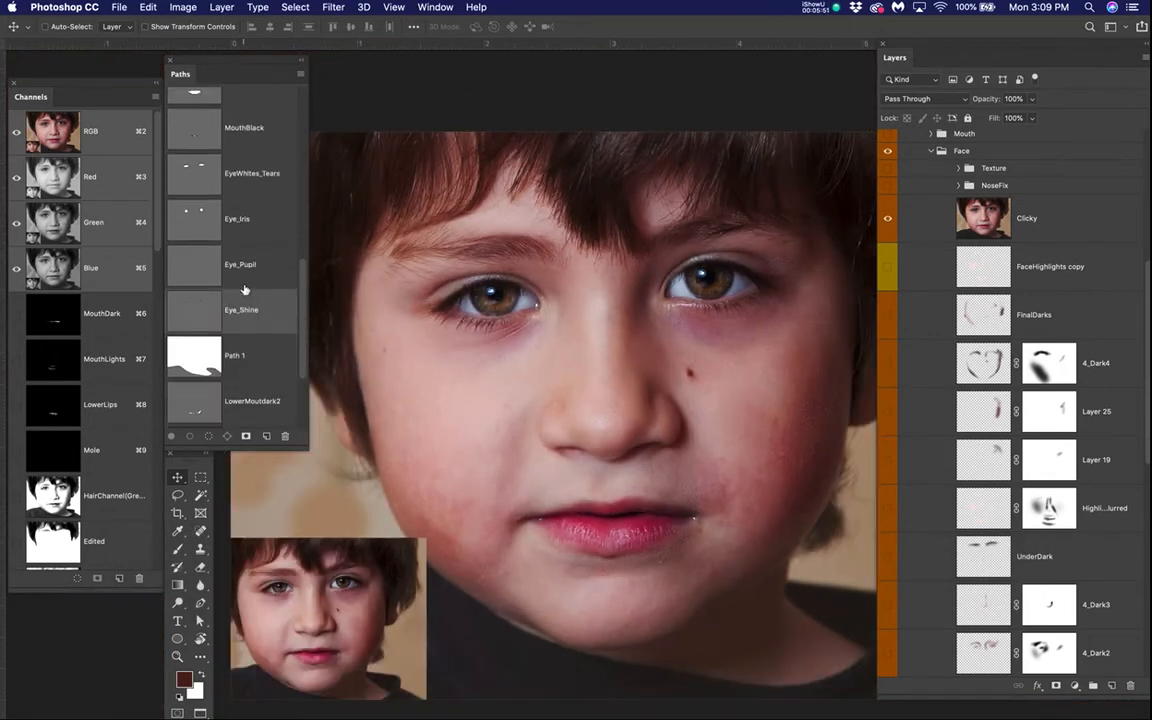
click(203, 352)
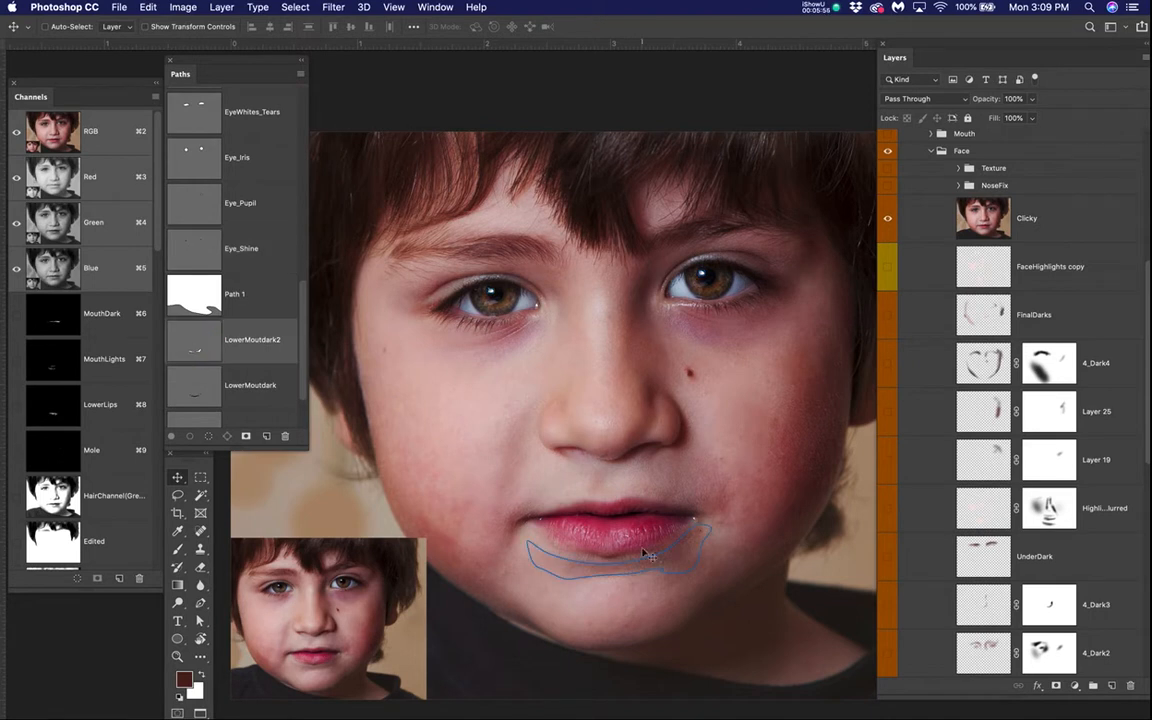
scroll(647, 554, up, 5)
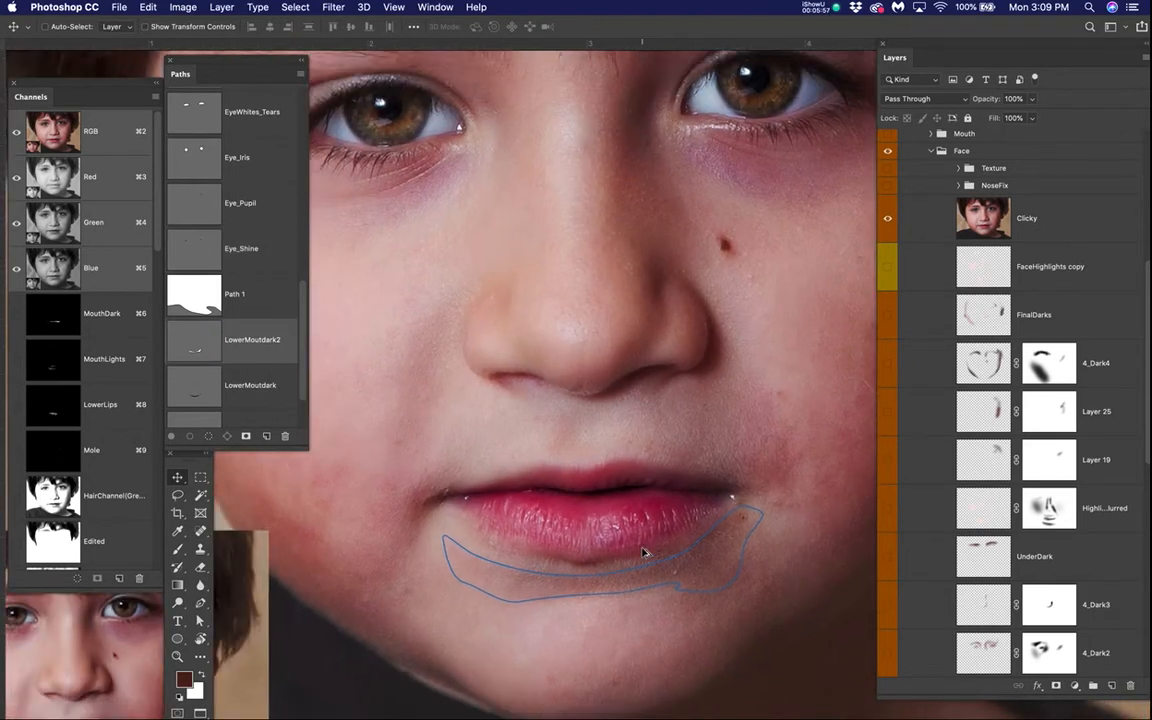
scroll(645, 552, down, 4)
scroll(645, 552, up, 2)
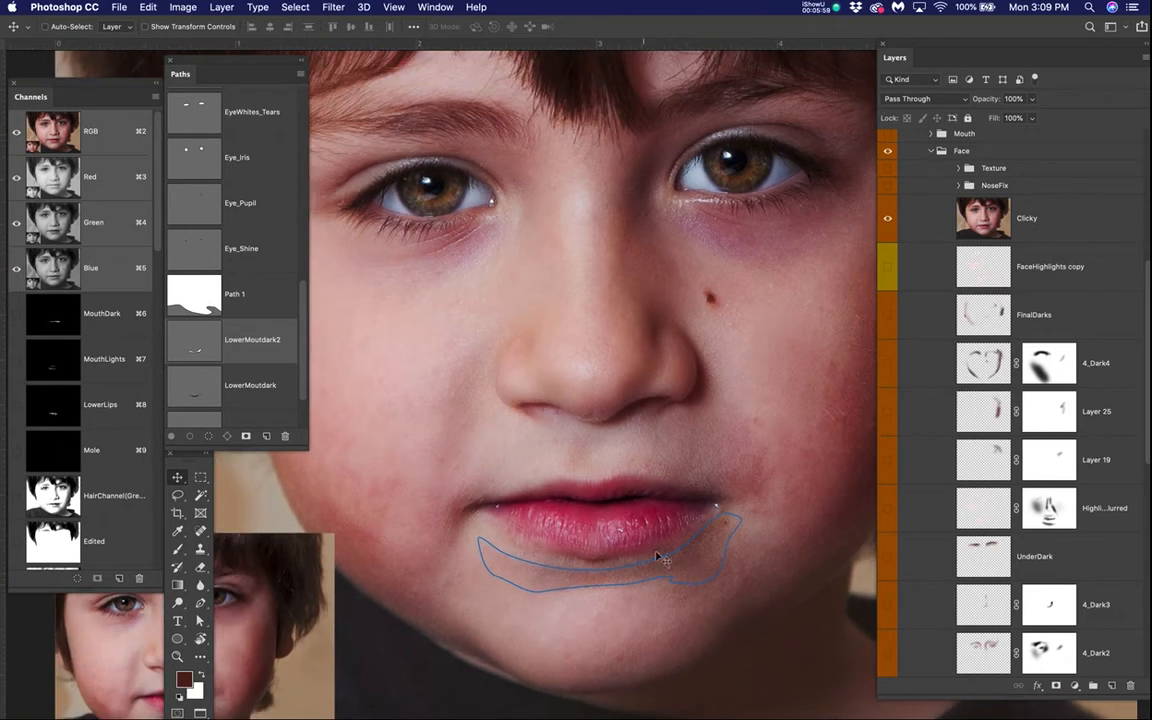
click(195, 386)
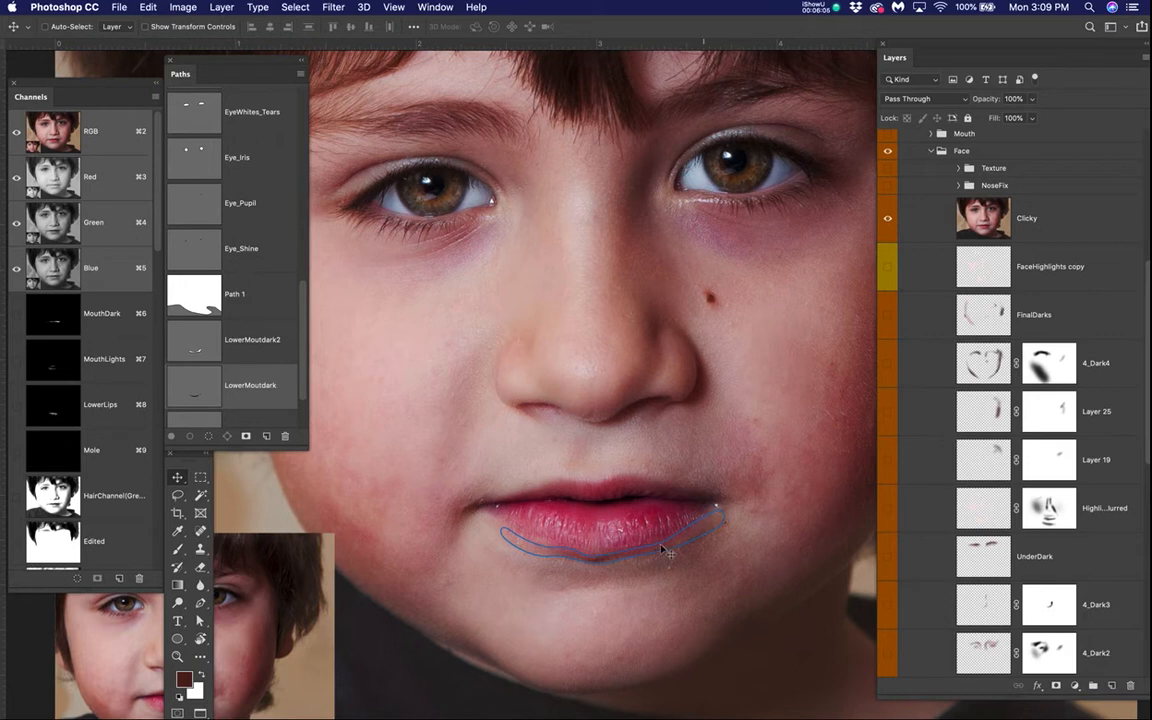
- Display the NoseDarks and NoseDarks copy paths in turn over the nose, and hide the path outline
scroll(257, 374, down, 1)
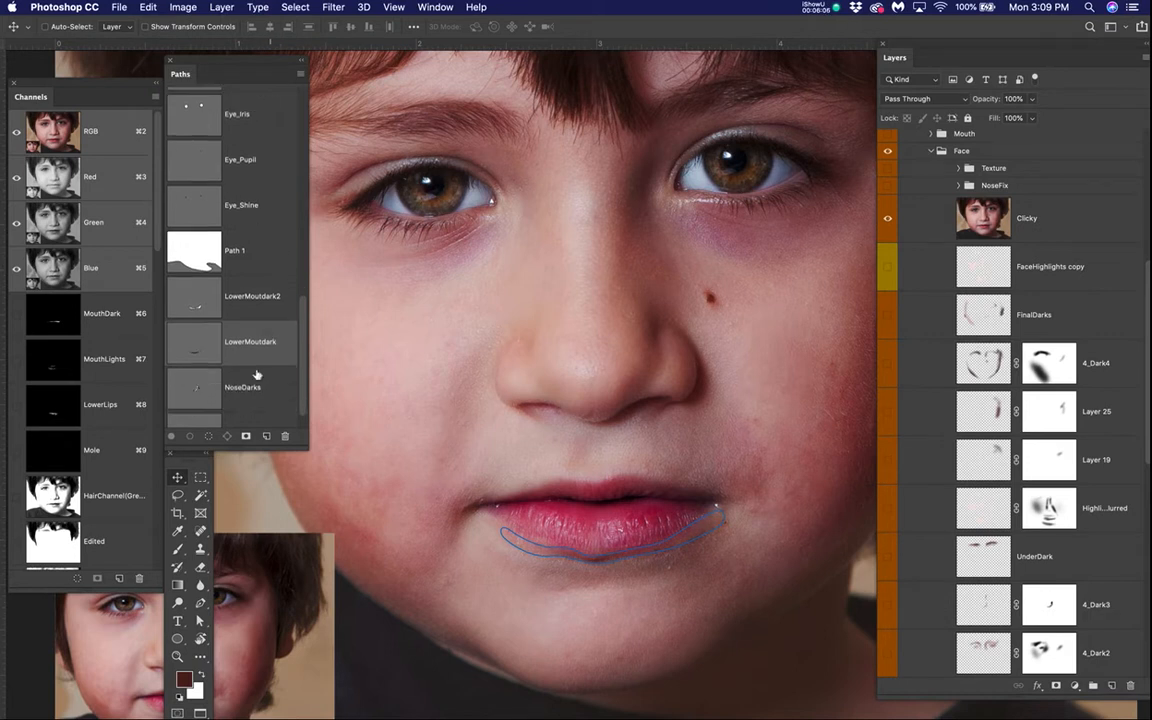
click(196, 390)
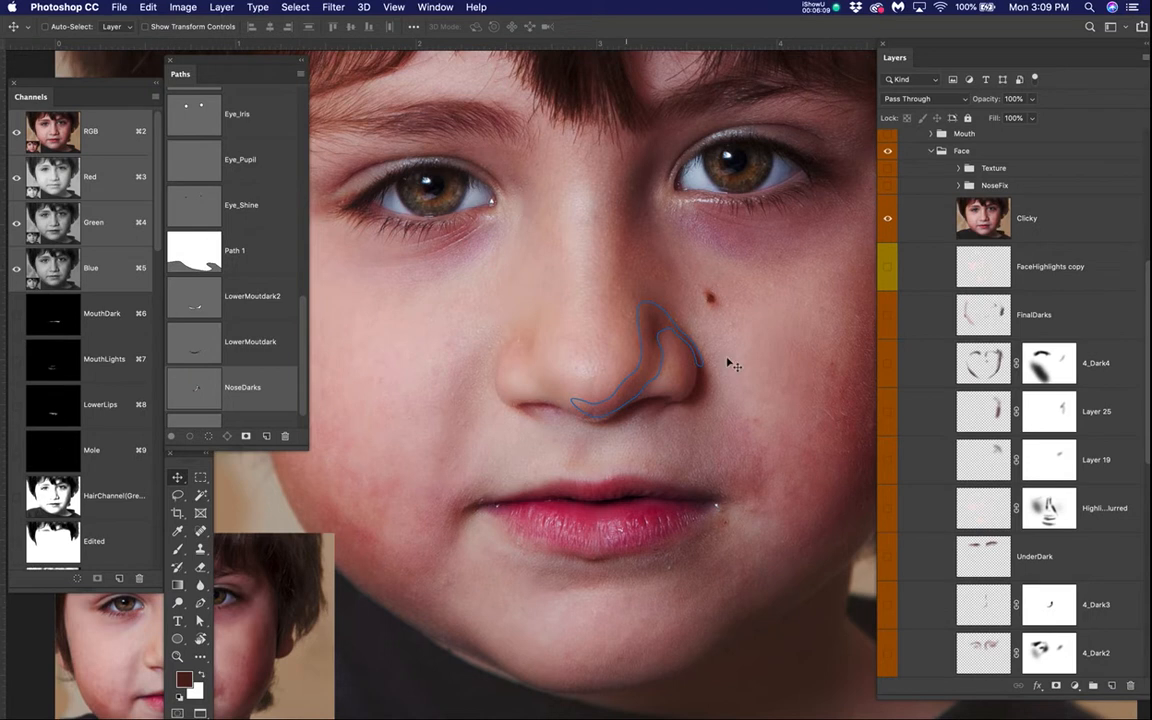
scroll(257, 333, down, 1)
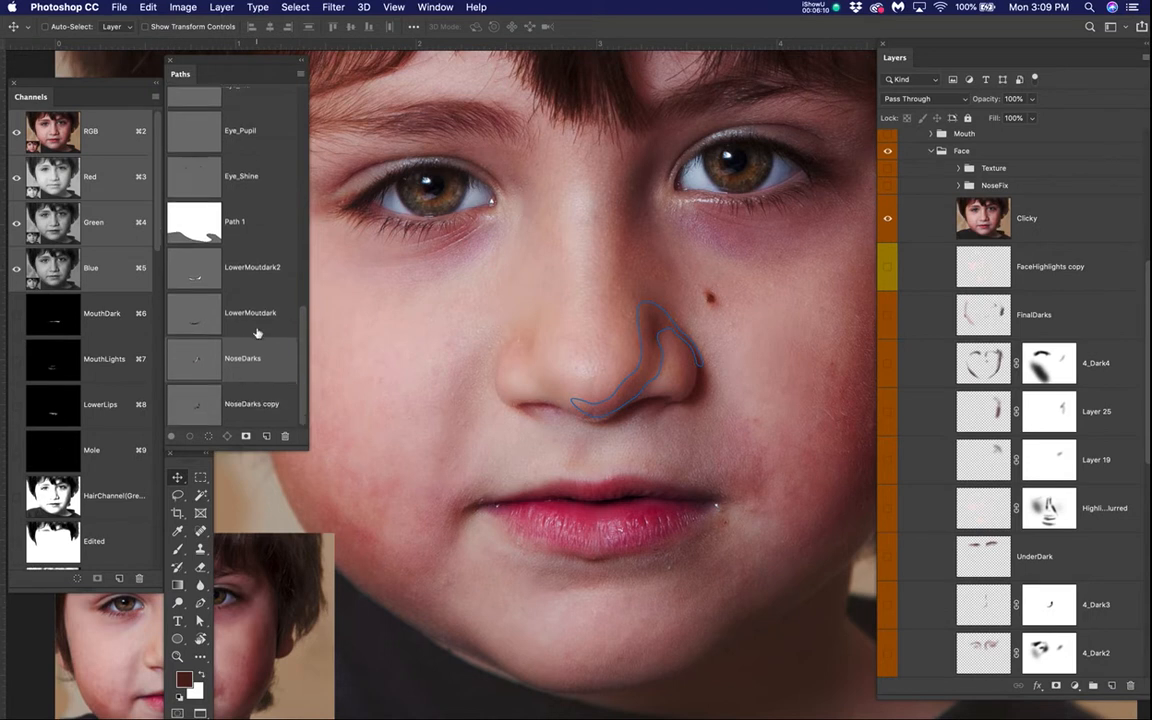
click(204, 404)
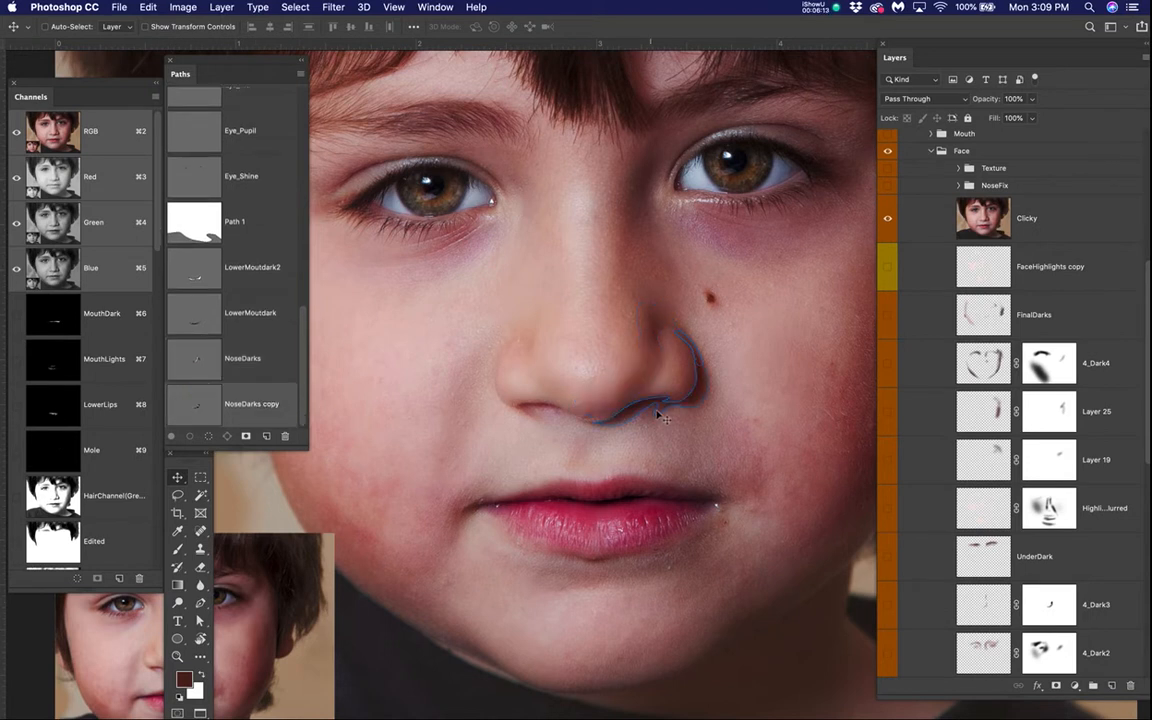
super+click(262, 399)
scroll(673, 373, up, 2)
scroll(673, 373, down, 3)
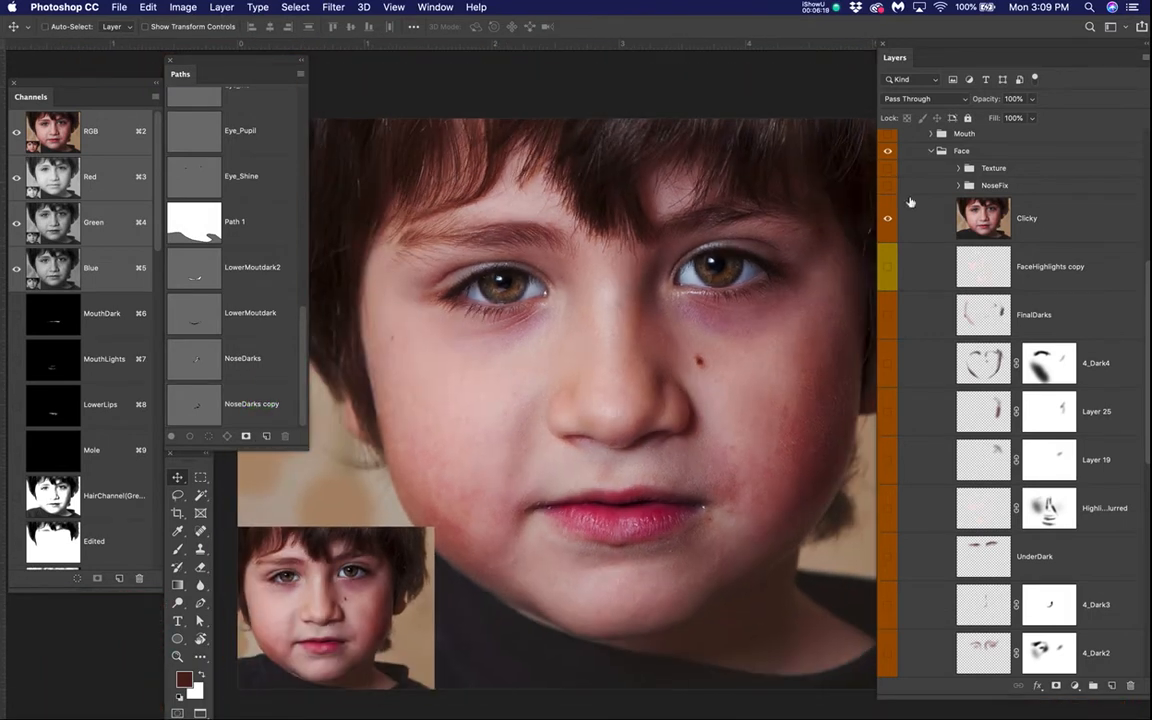
- Hide the Clicky photo layer and show the 4_Dark2 layer on the shaded face
click(887, 220)
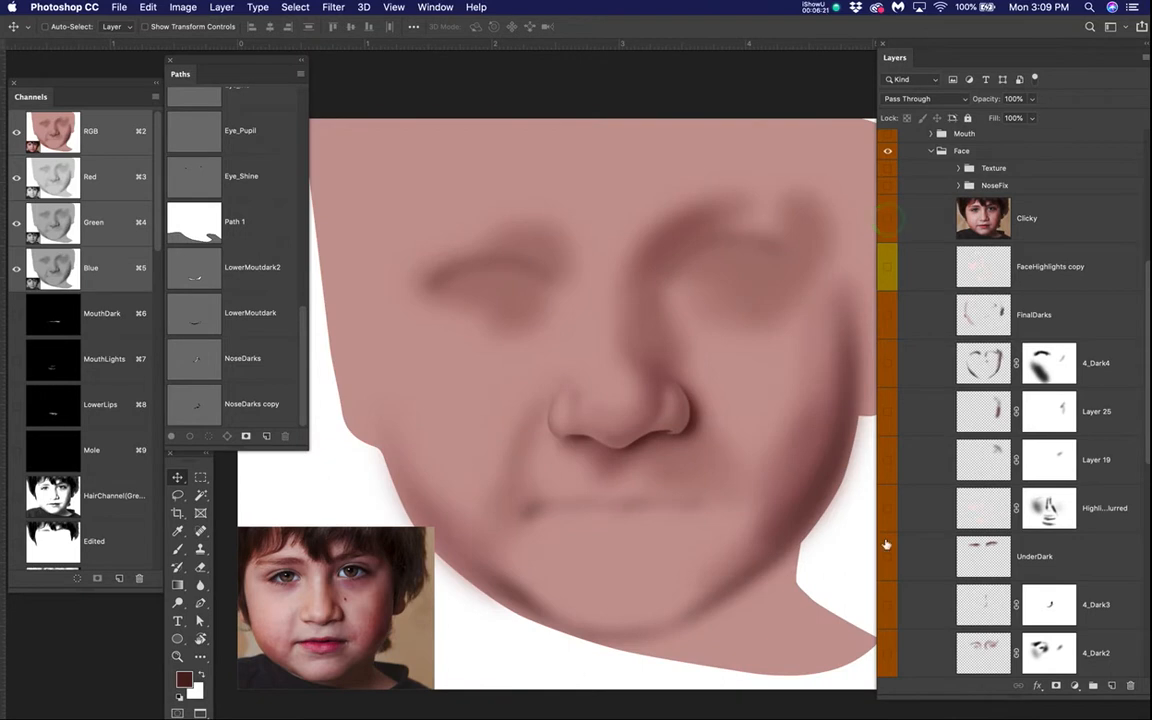
scroll(915, 550, down, 3)
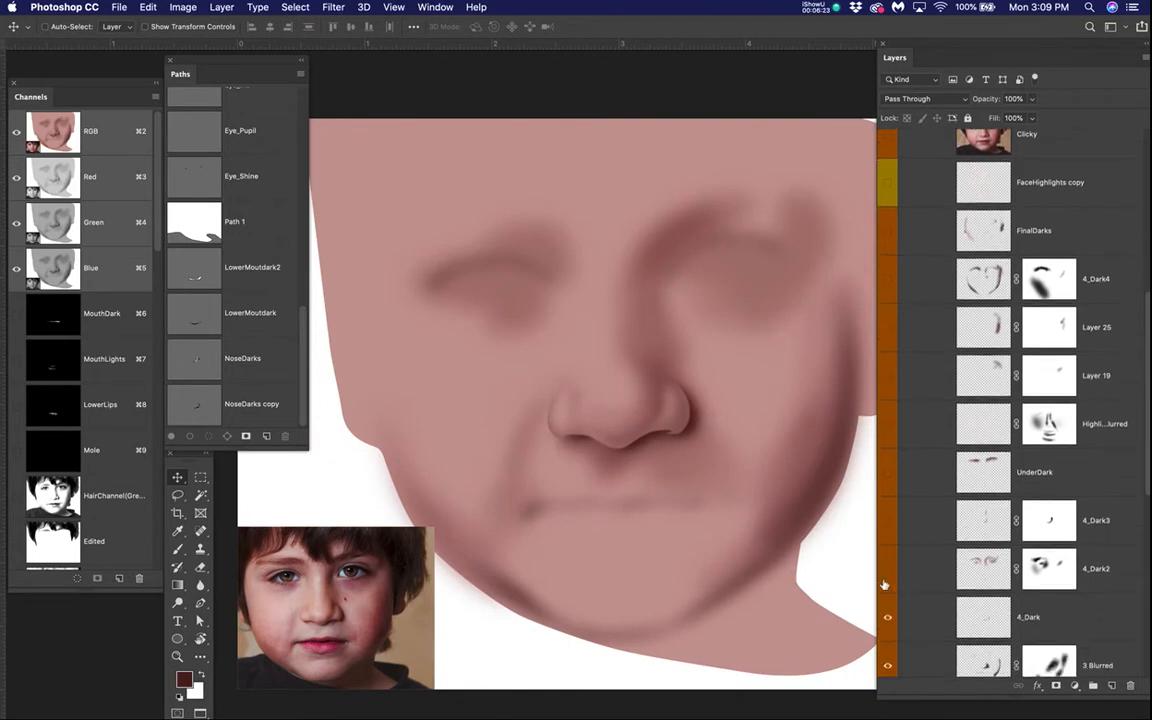
click(887, 571)
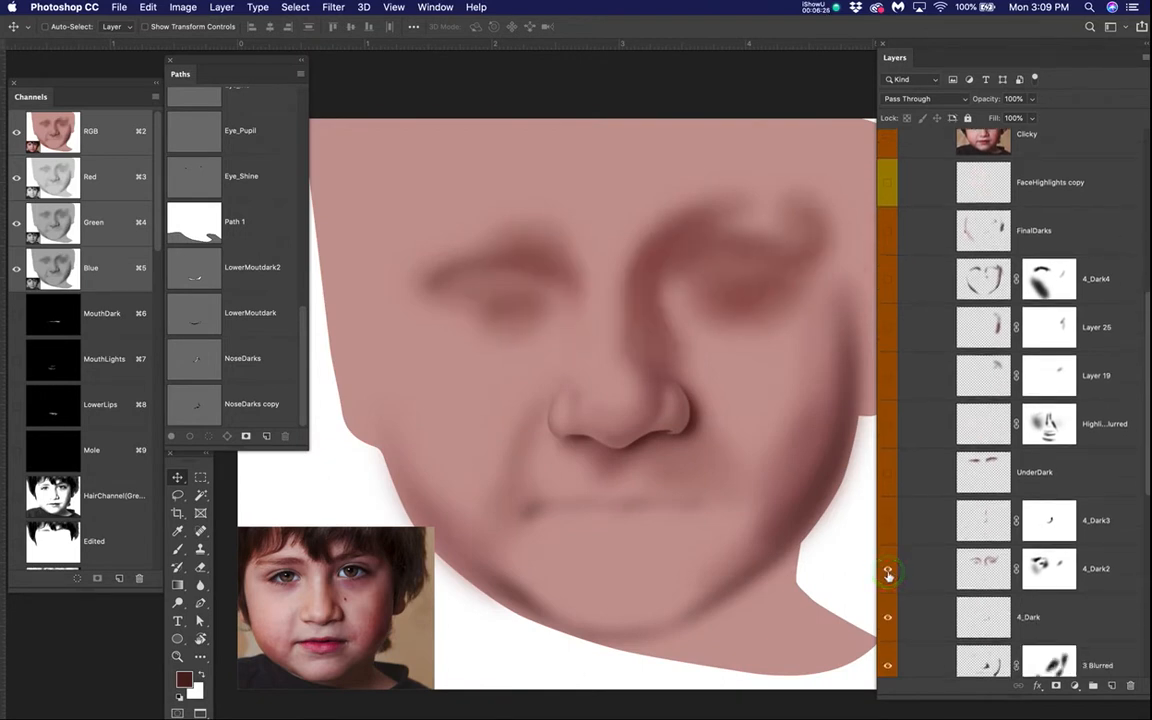
scroll(920, 498, up, 1)
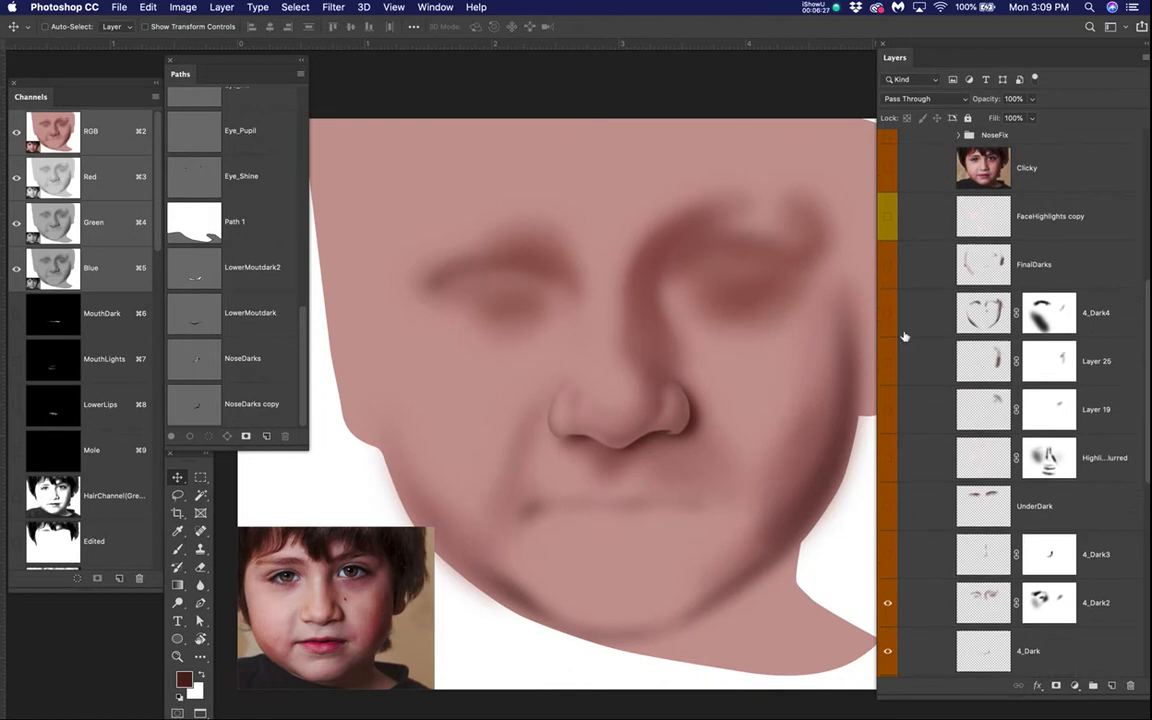
- Toggle the Clicky photo layer on and off to compare the eye shadows with the photo
click(889, 166)
click(889, 166)
click(889, 166)
click(889, 166)
click(889, 166)
click(889, 166)
- Display the FaceShapes1 path over the eye, nose and cheek shadows, and hide it again
scroll(213, 228, up, 10)
scroll(222, 190, up, 3)
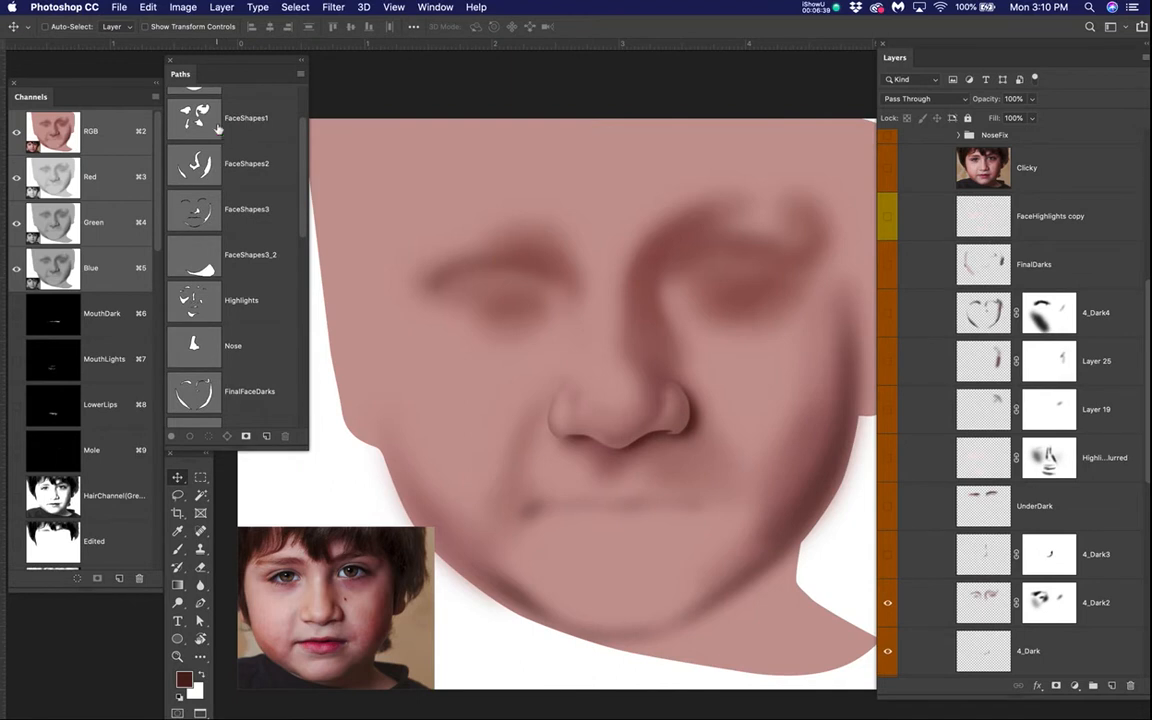
click(217, 126)
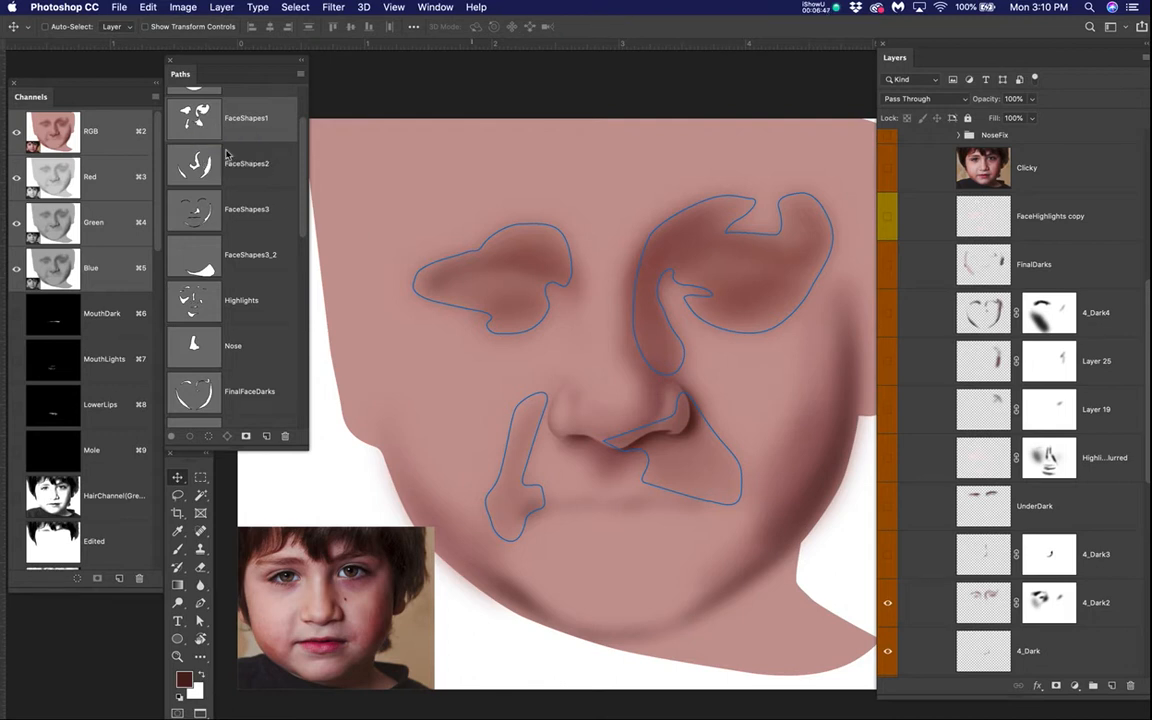
click(280, 131)
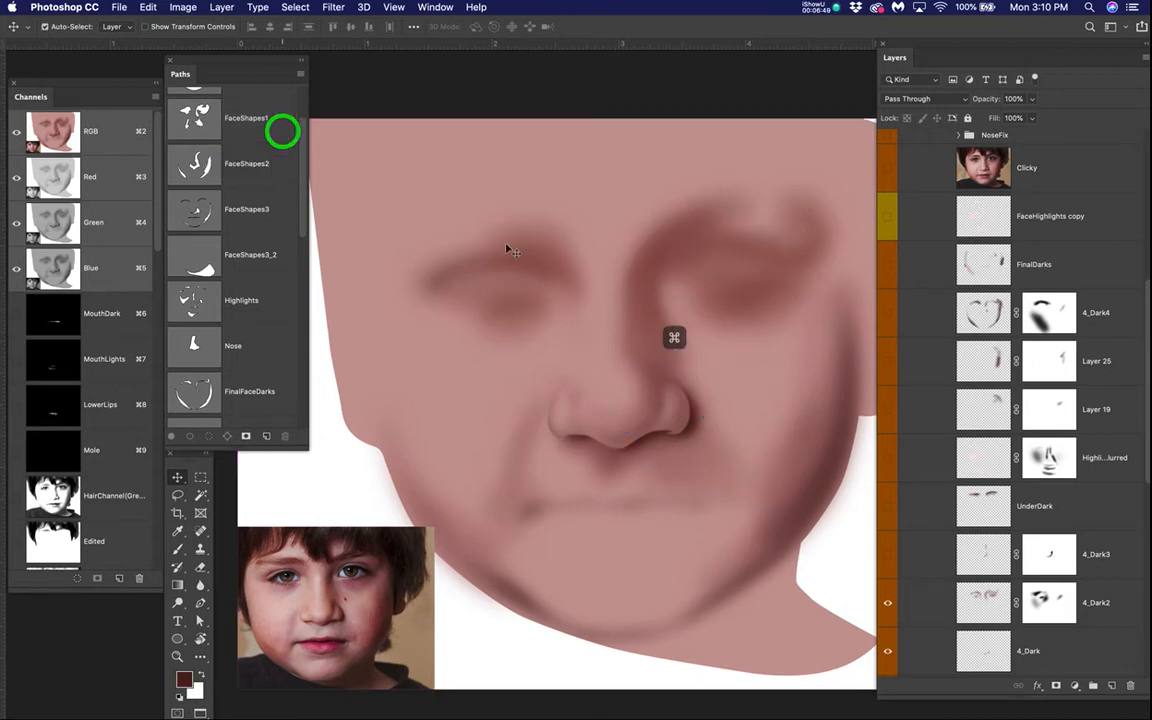
- Toggle the 4_Dark3 layer to compare its effect beside the nose bridge, and leave it shown
click(886, 557)
click(886, 557)
click(886, 557)
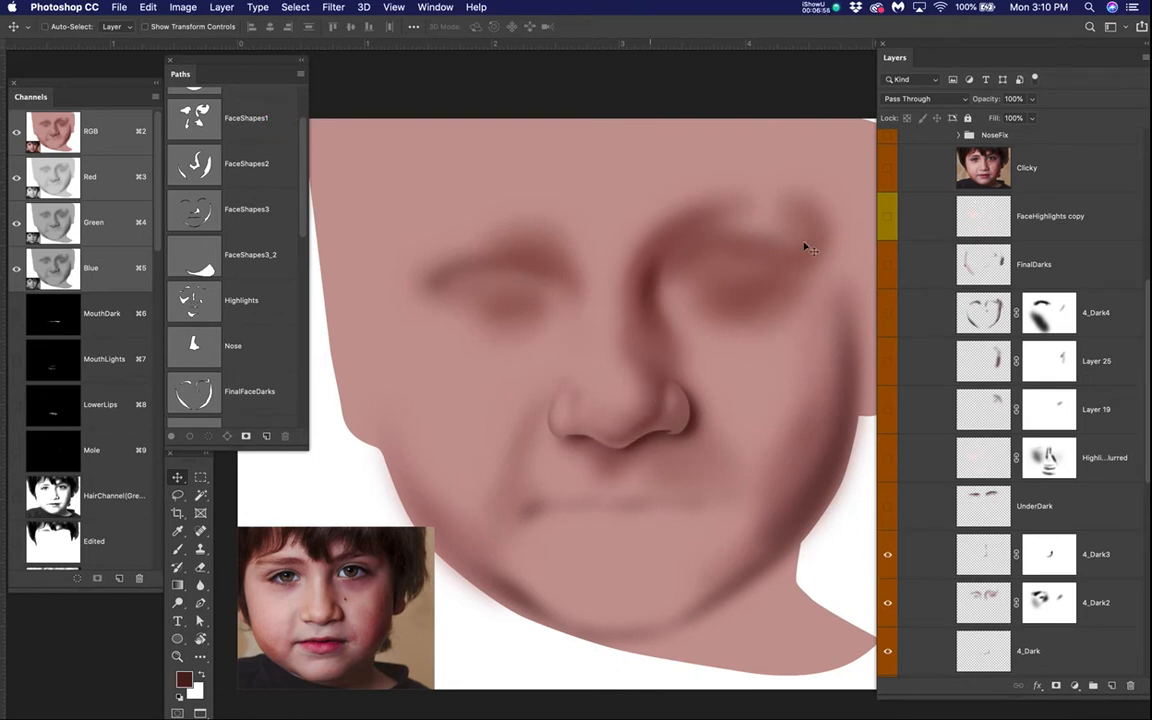
- Toggle the Clicky photo to compare it with the shading beside the nose, and inspect that area up close
click(887, 170)
click(887, 170)
click(887, 170)
click(887, 170)
scroll(669, 285, up, 2)
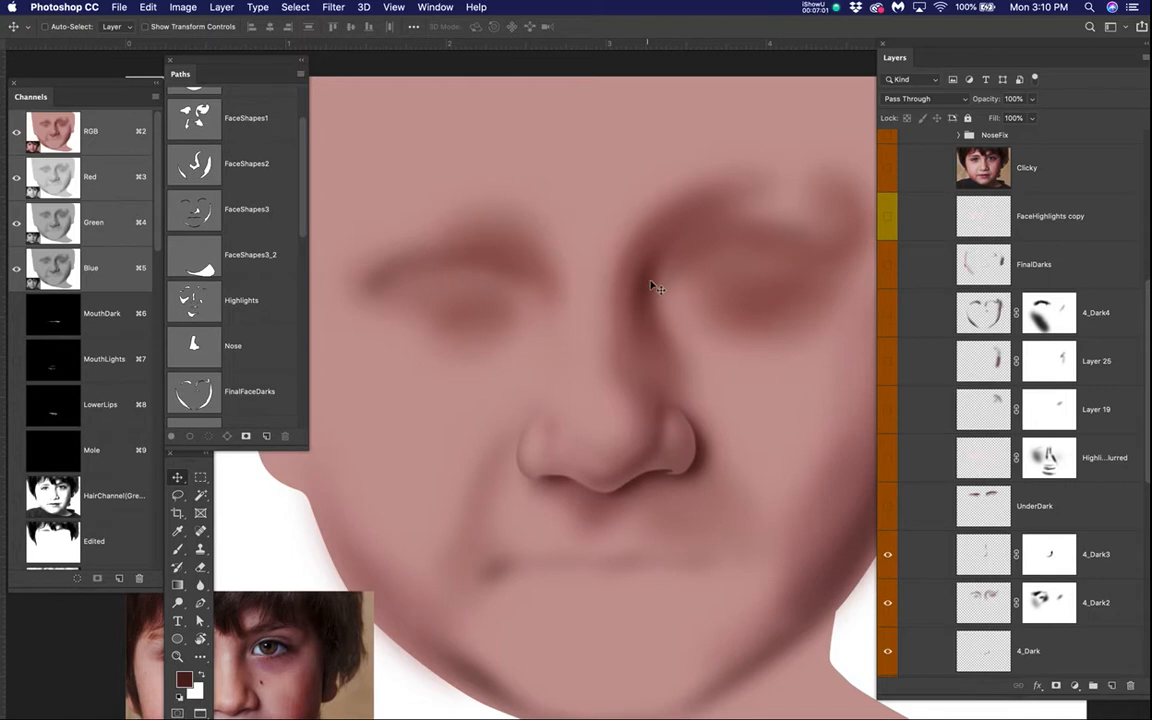
- Select the 4_Dark3 layer mask and view it on its own, alternating with the shaded face
click(1045, 553)
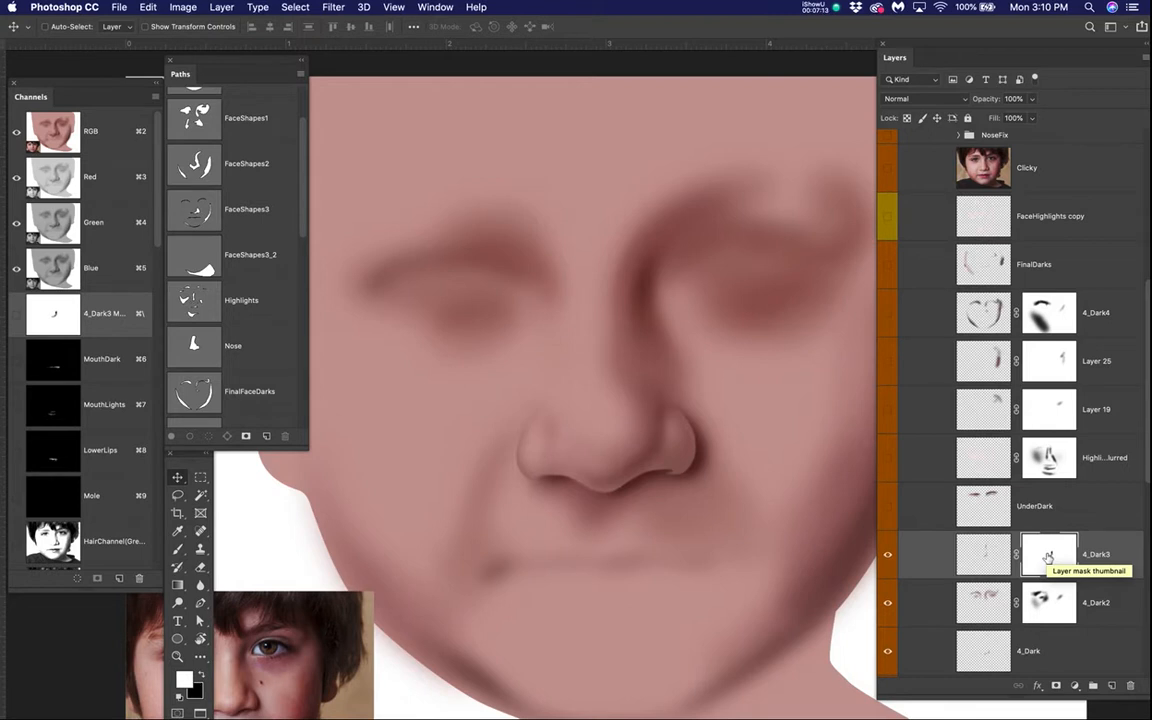
alt+click(1047, 556)
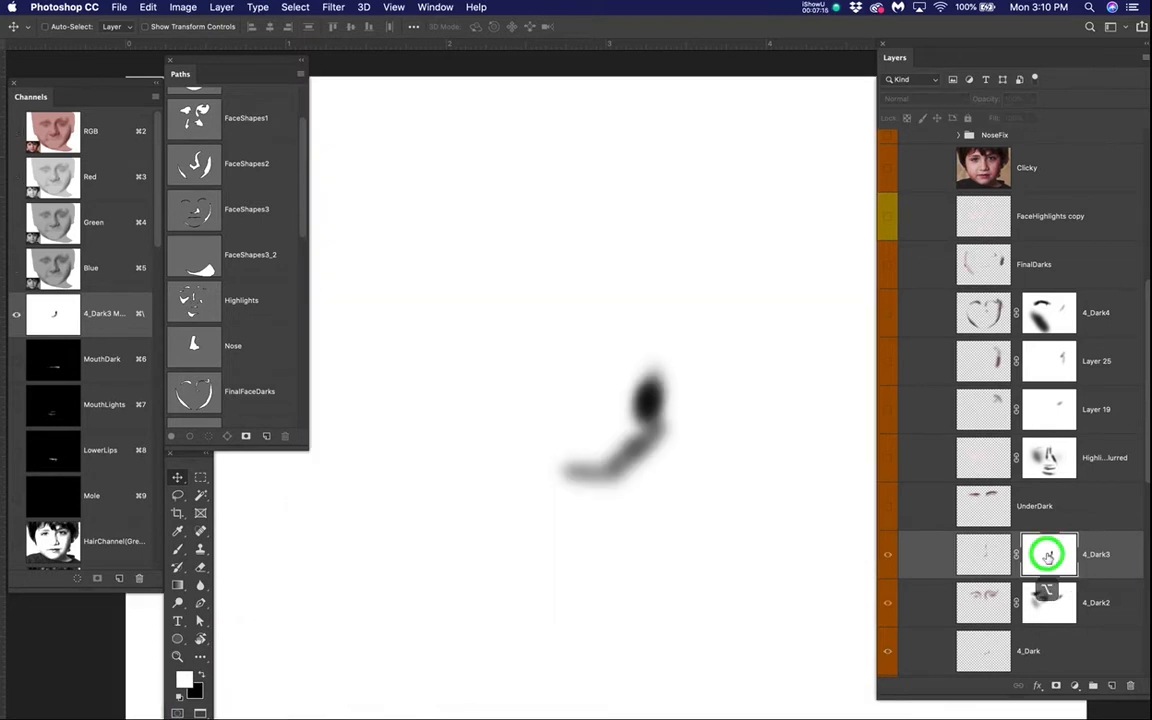
alt+click(1047, 556)
alt+click(1047, 556)
alt+click(1047, 556)
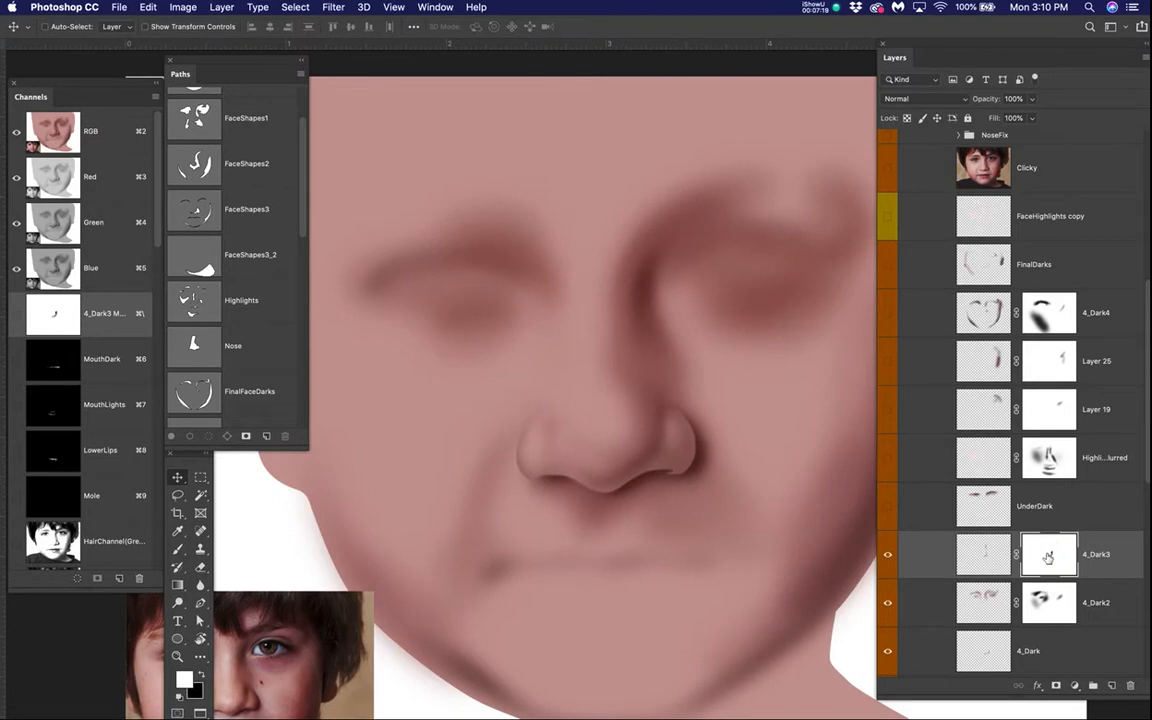
alt+click(1047, 556)
alt+click(1047, 556)
- Display the Highlights path, and compare the FinalFaceDarks path with the brow, nose and jaw shadows
click(199, 305)
click(196, 394)
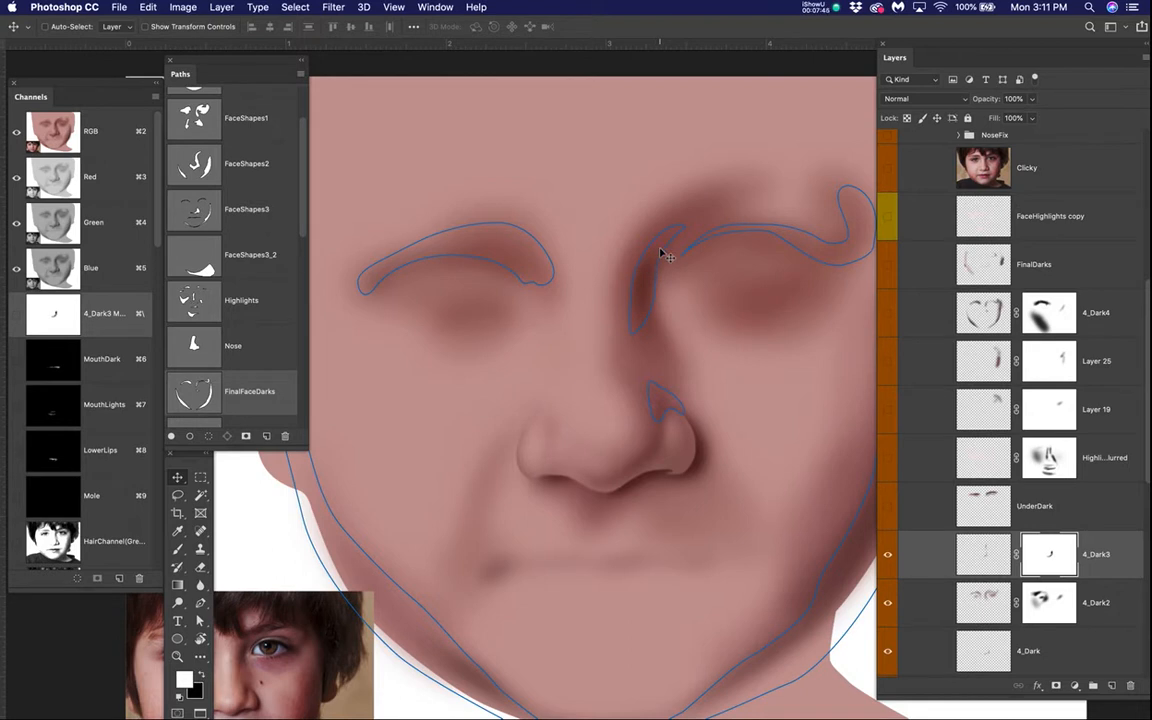
click(256, 399)
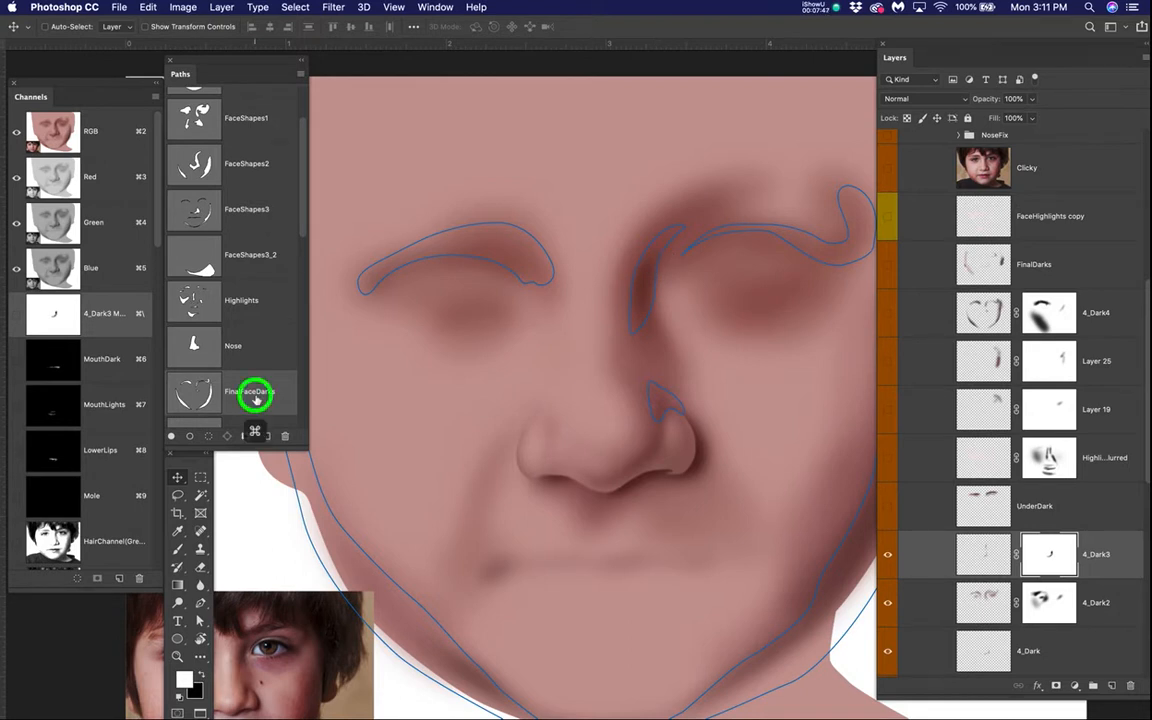
- Show the UnderDark layer and toggle the Clicky photo to compare the darkened brows and eyelids, leaving the photo hidden
click(887, 506)
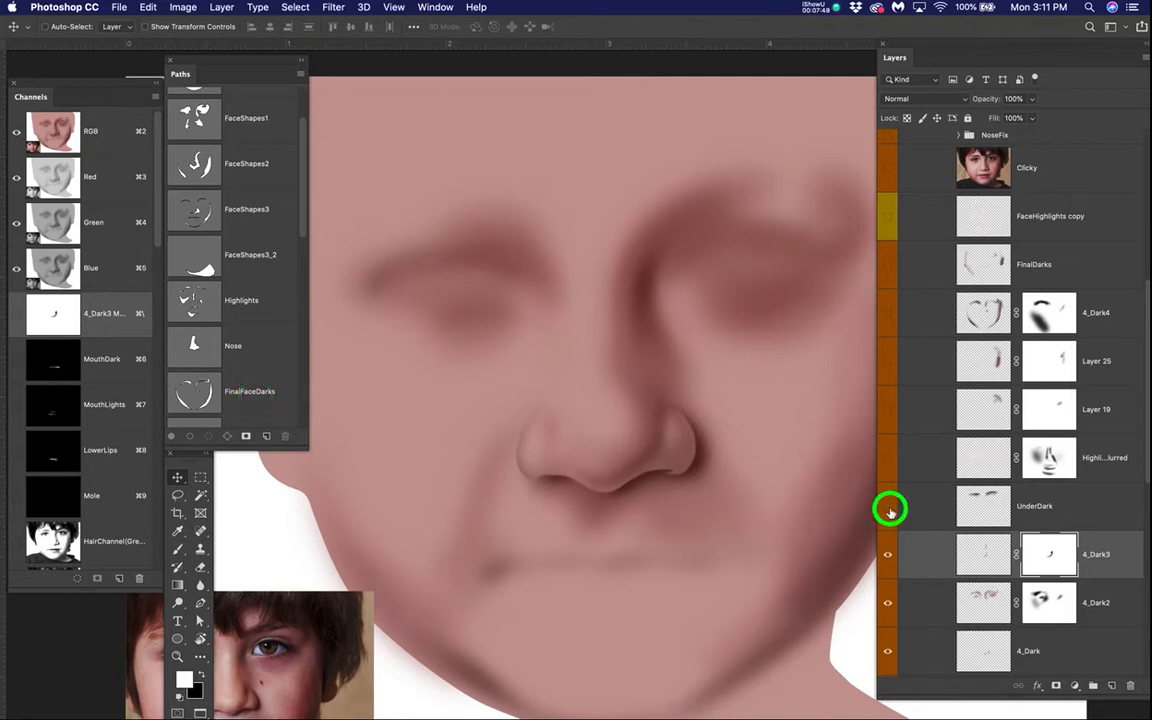
scroll(690, 344, down, 2)
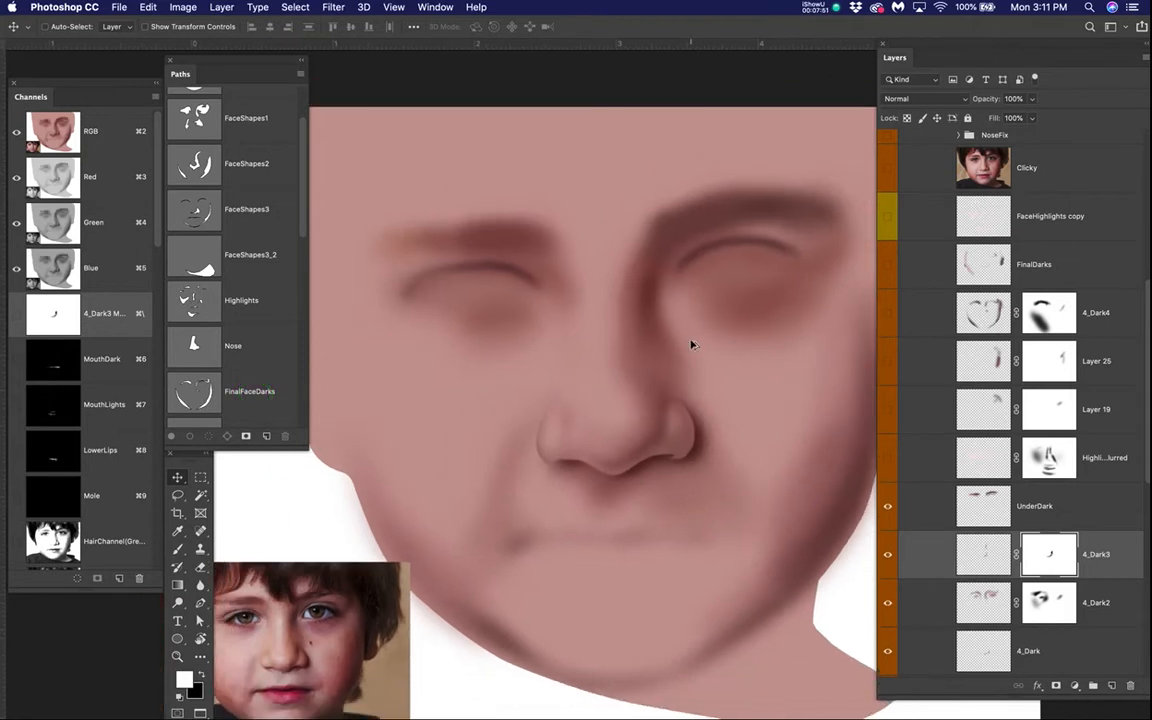
click(890, 172)
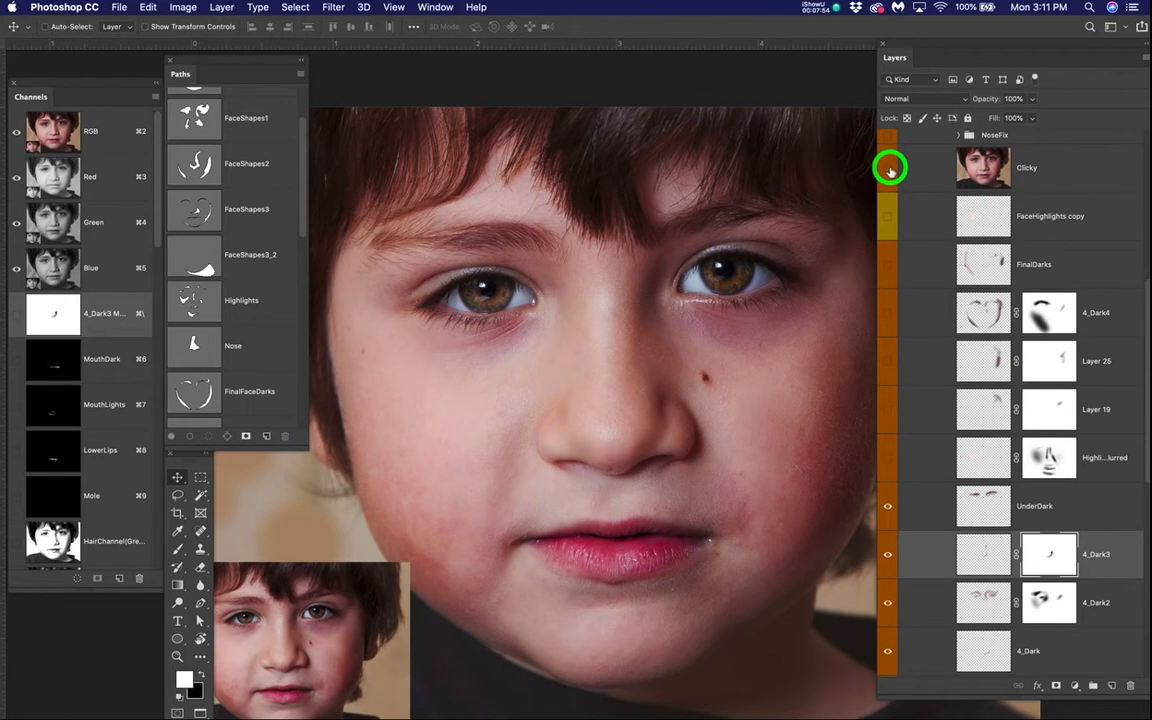
click(890, 172)
click(890, 172)
click(890, 172)
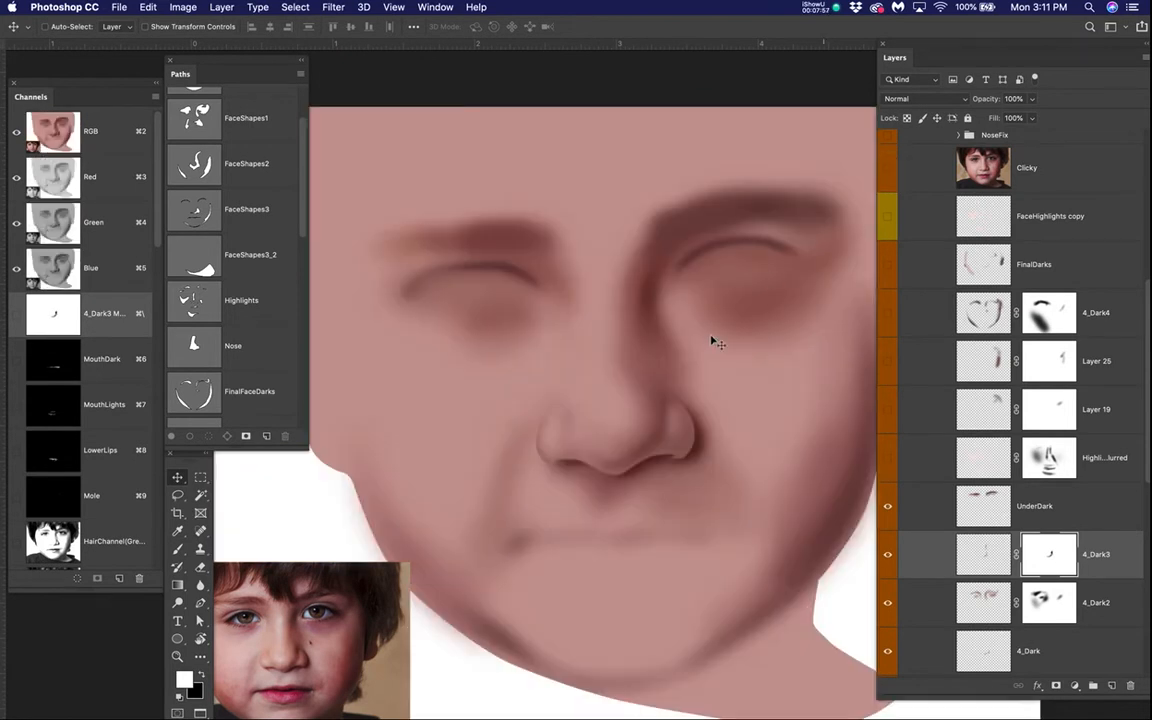
scroll(708, 342, down, 2)
drag(707, 338, 672, 330)
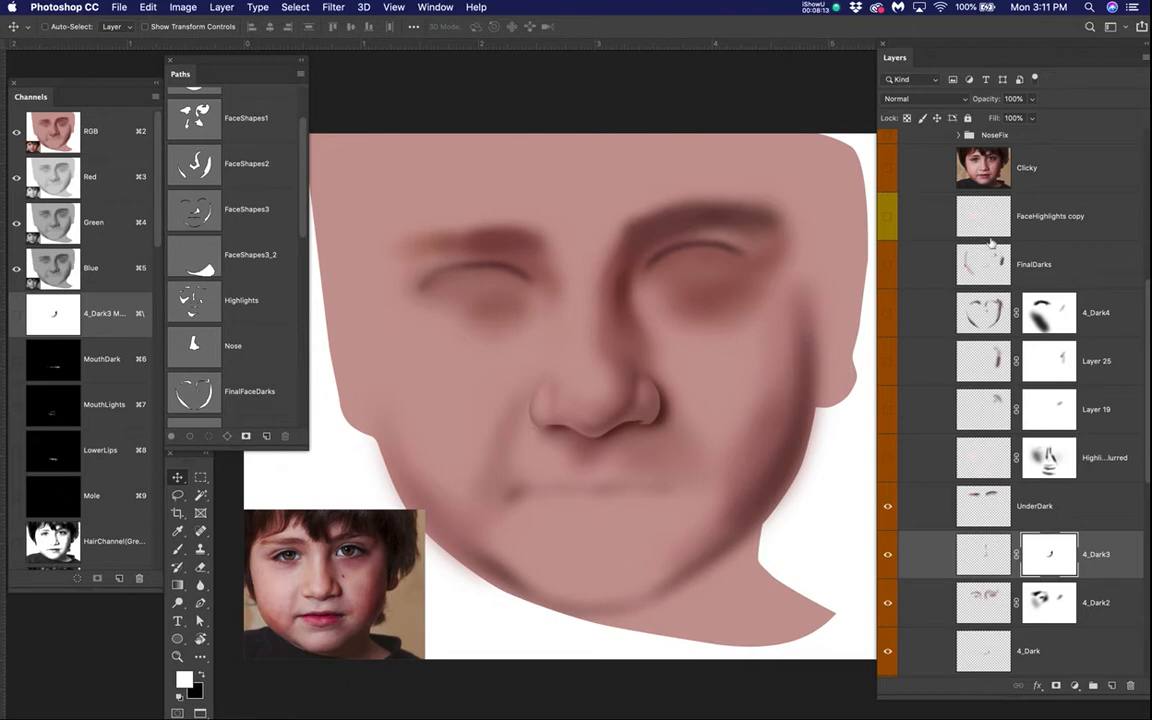
- Toggle the blurred Highlights layer repeatedly to compare the face with and without it, leaving it hidden
click(885, 460)
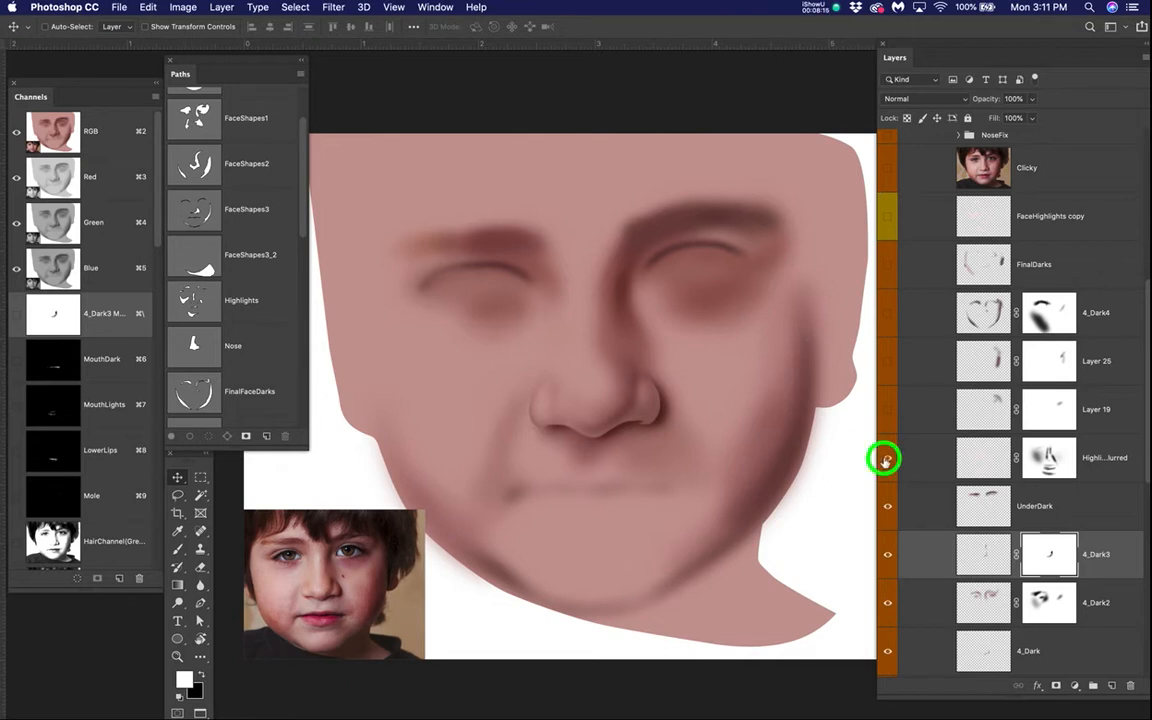
click(885, 460)
click(885, 460)
click(885, 460)
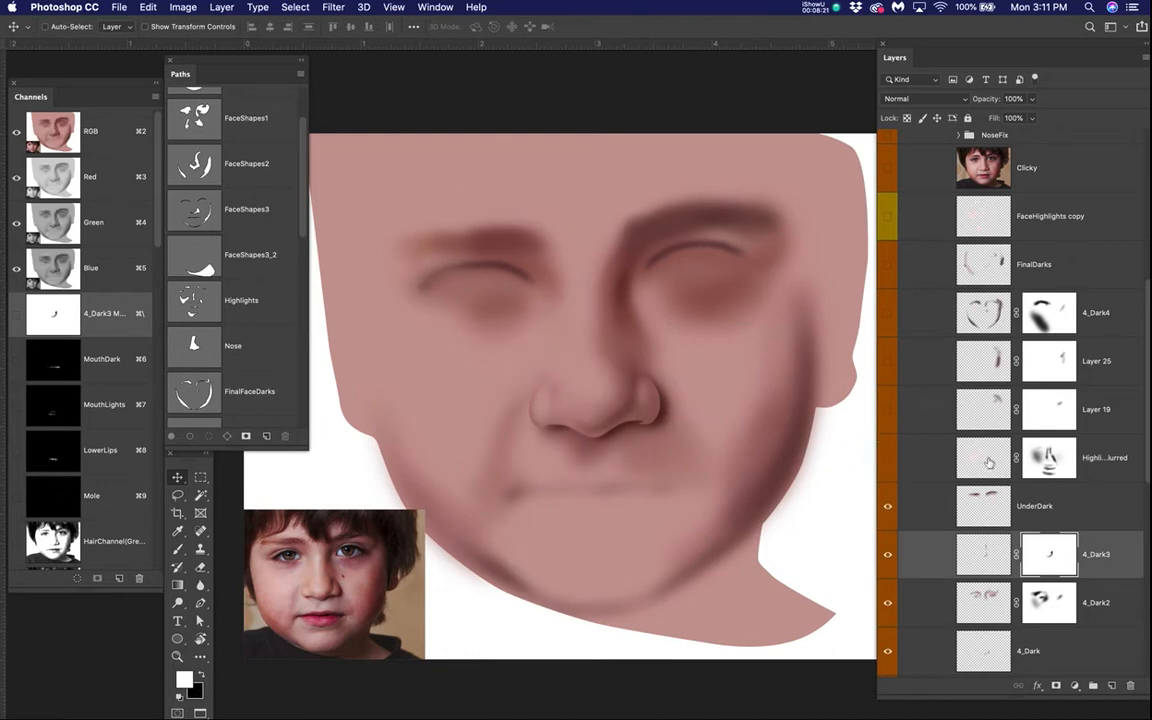
click(888, 459)
click(888, 459)
click(888, 459)
click(888, 459)
- Move the FaceHighlights copy layer directly above the blurred Highlights layer, show it, and add a layer mask
drag(1063, 289, 1039, 452)
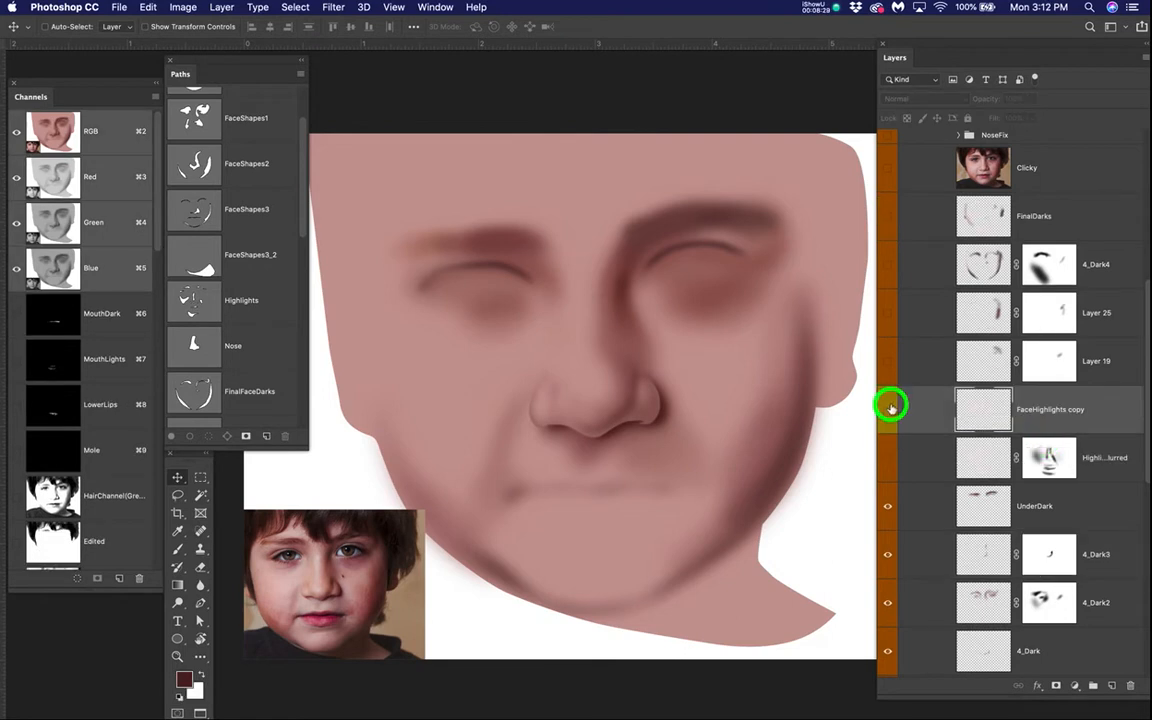
click(889, 409)
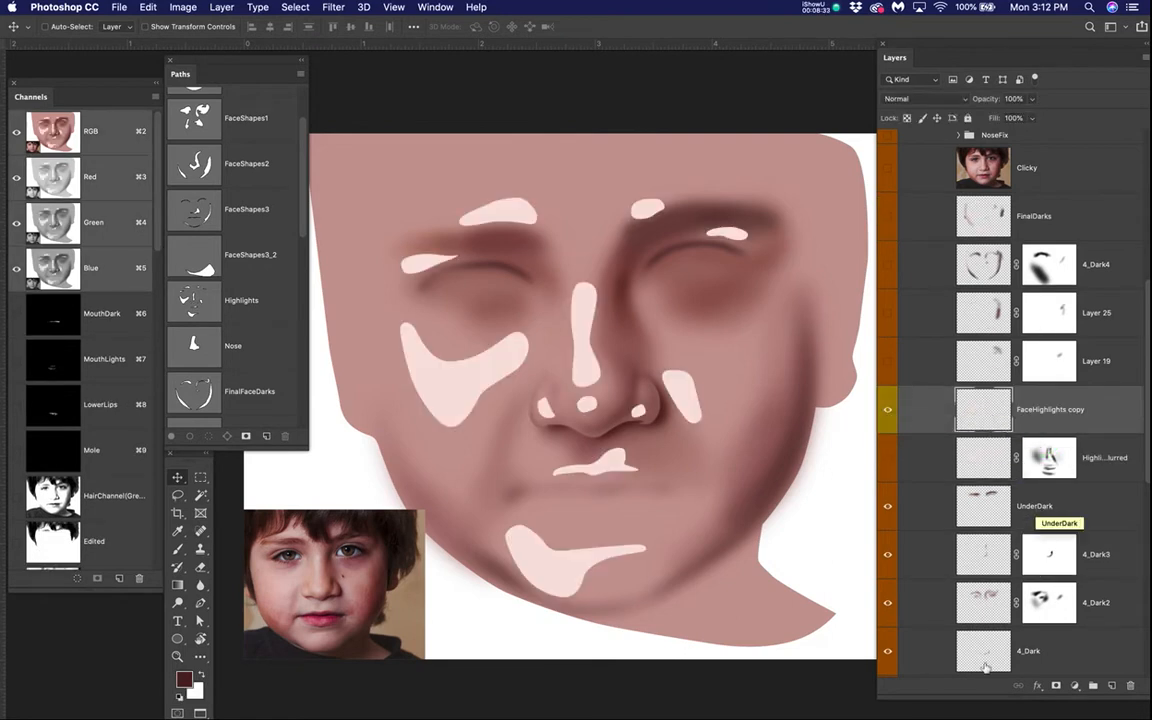
click(1055, 685)
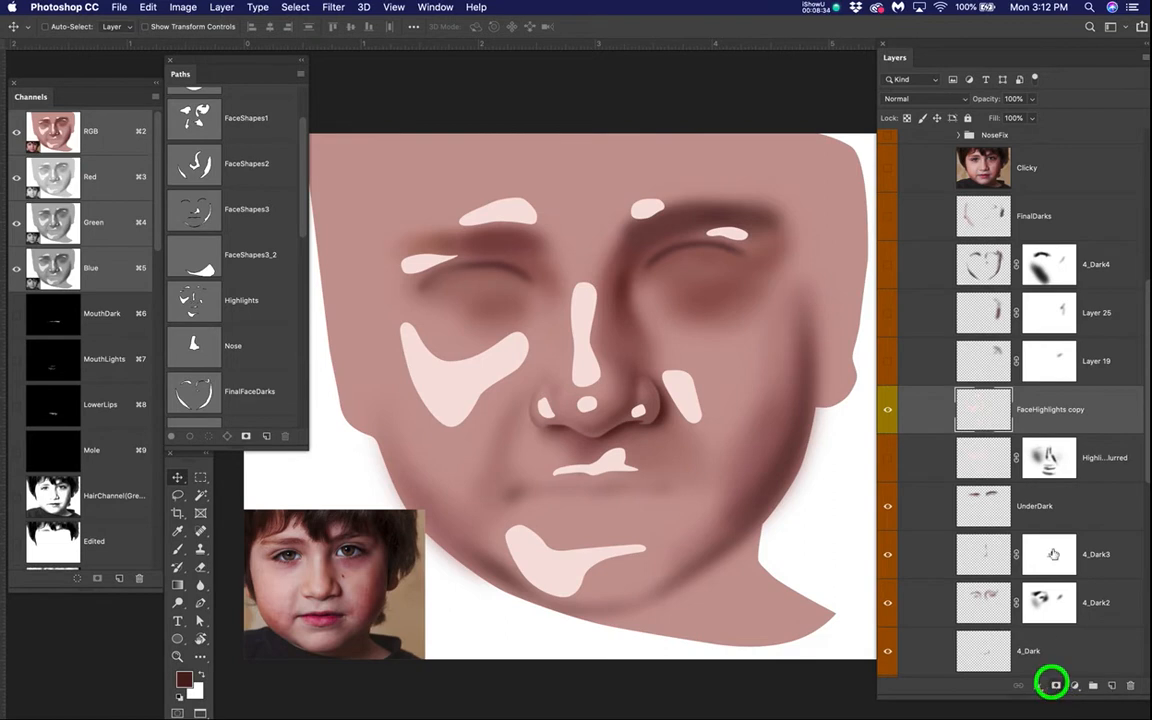
- Apply a Gaussian Blur with a 44.4-pixel radius to the highlight shapes on the FaceHighlights copy layer
click(985, 404)
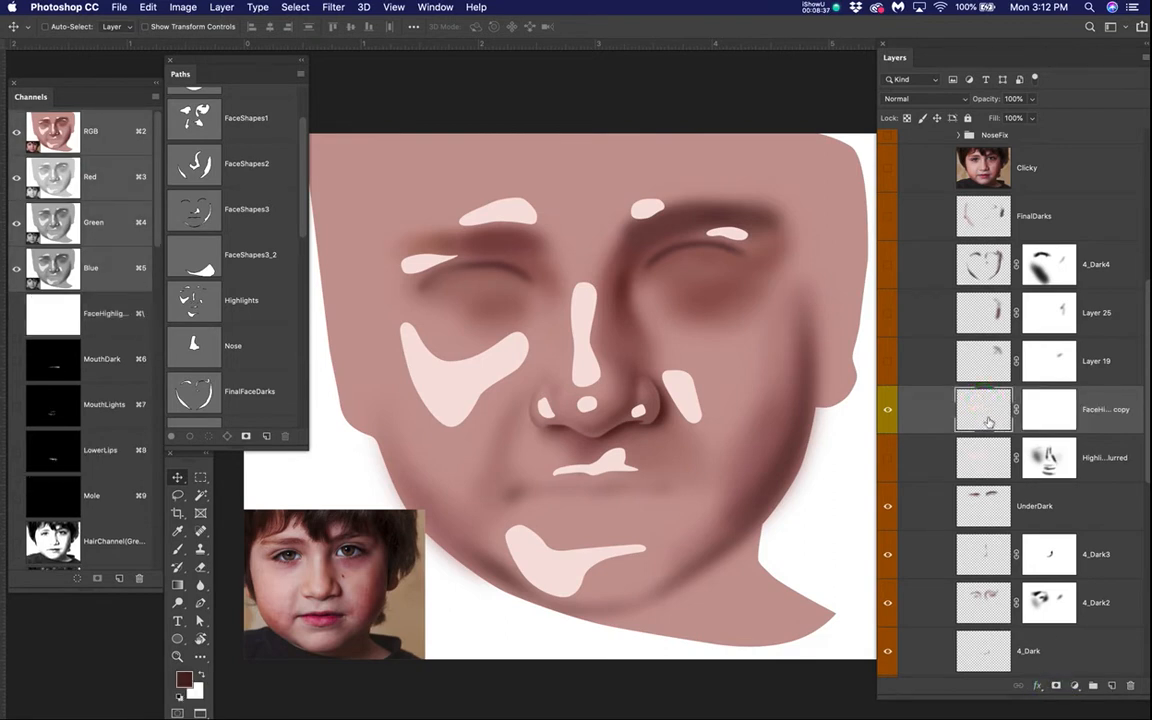
click(333, 7)
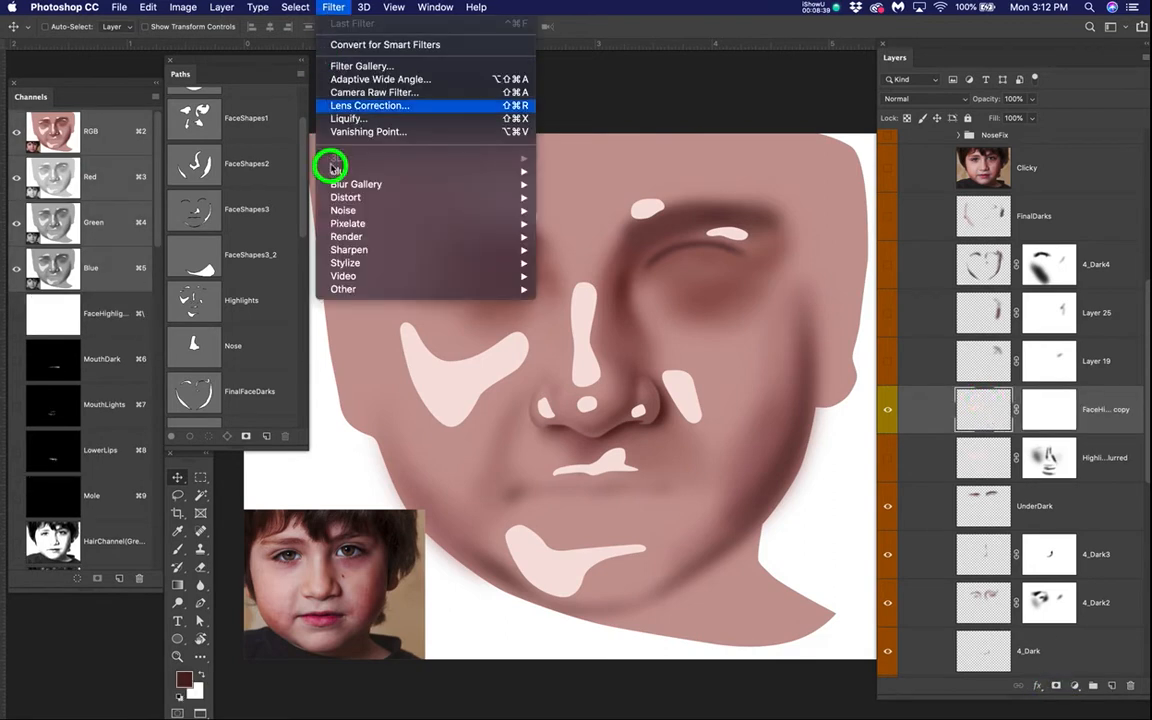
mouse_move(329, 176)
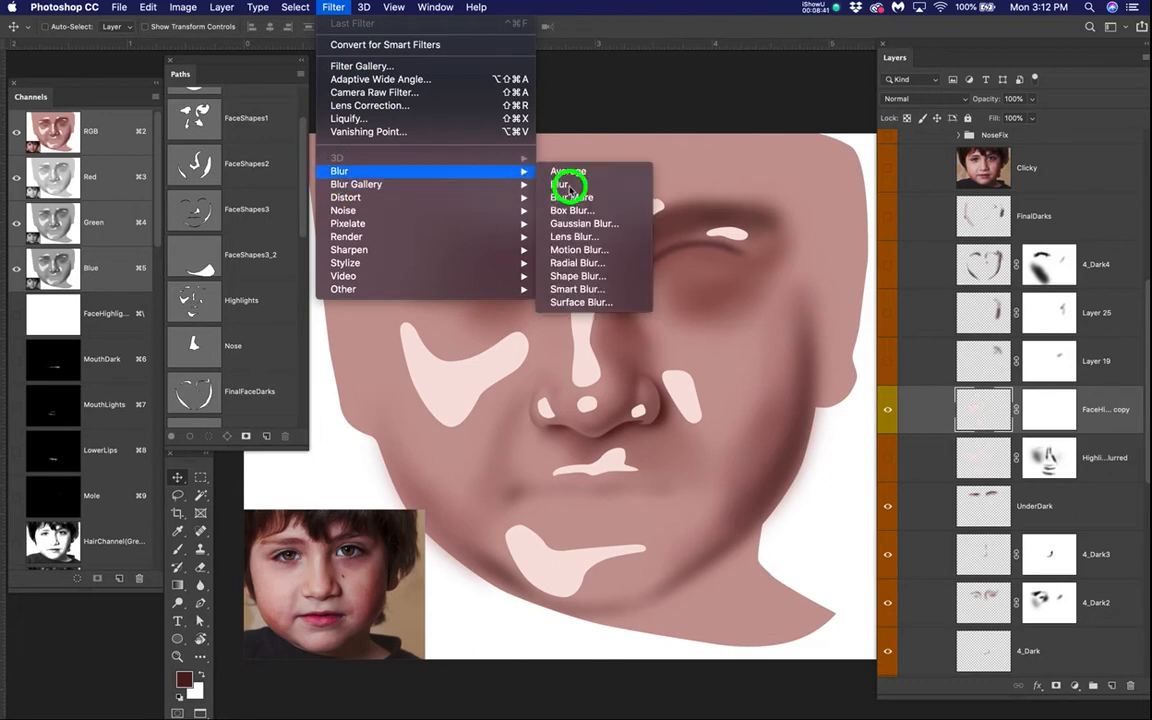
click(576, 221)
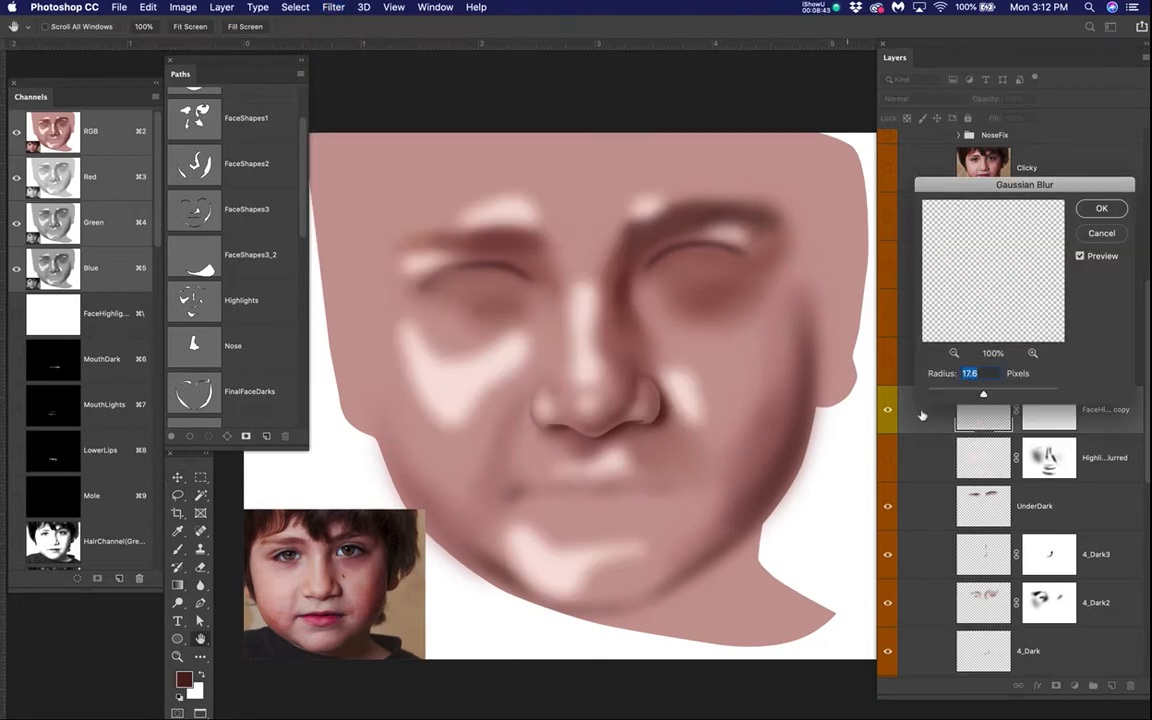
drag(983, 398, 997, 397)
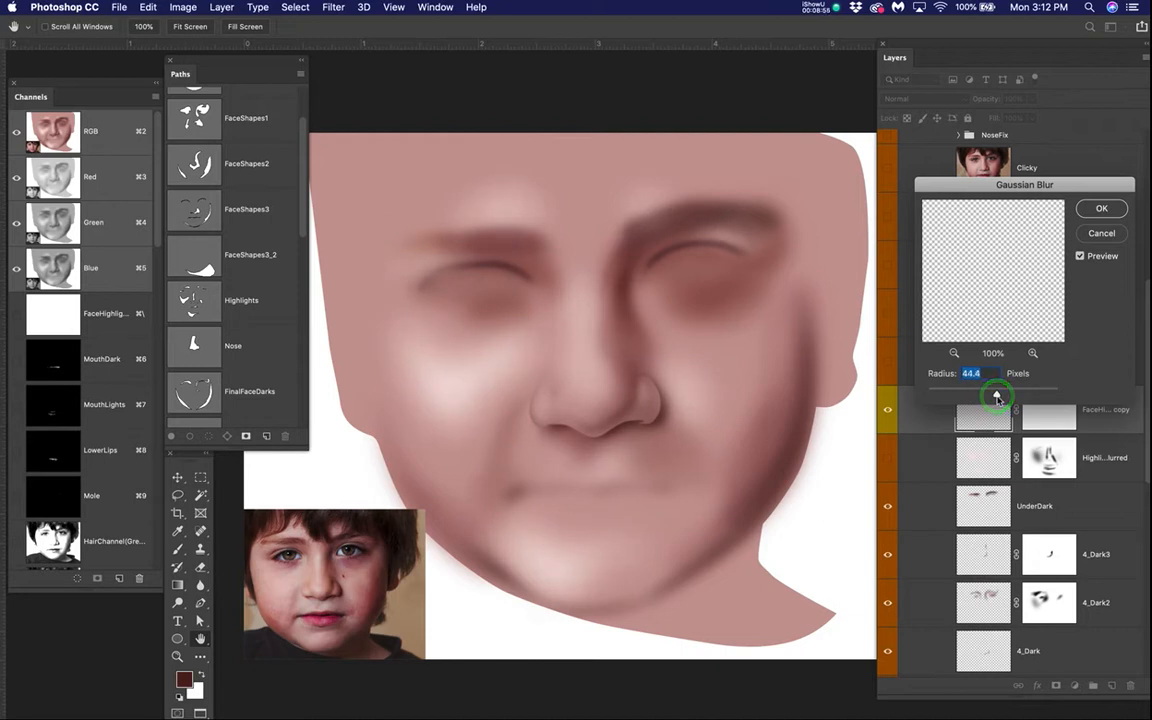
click(1095, 208)
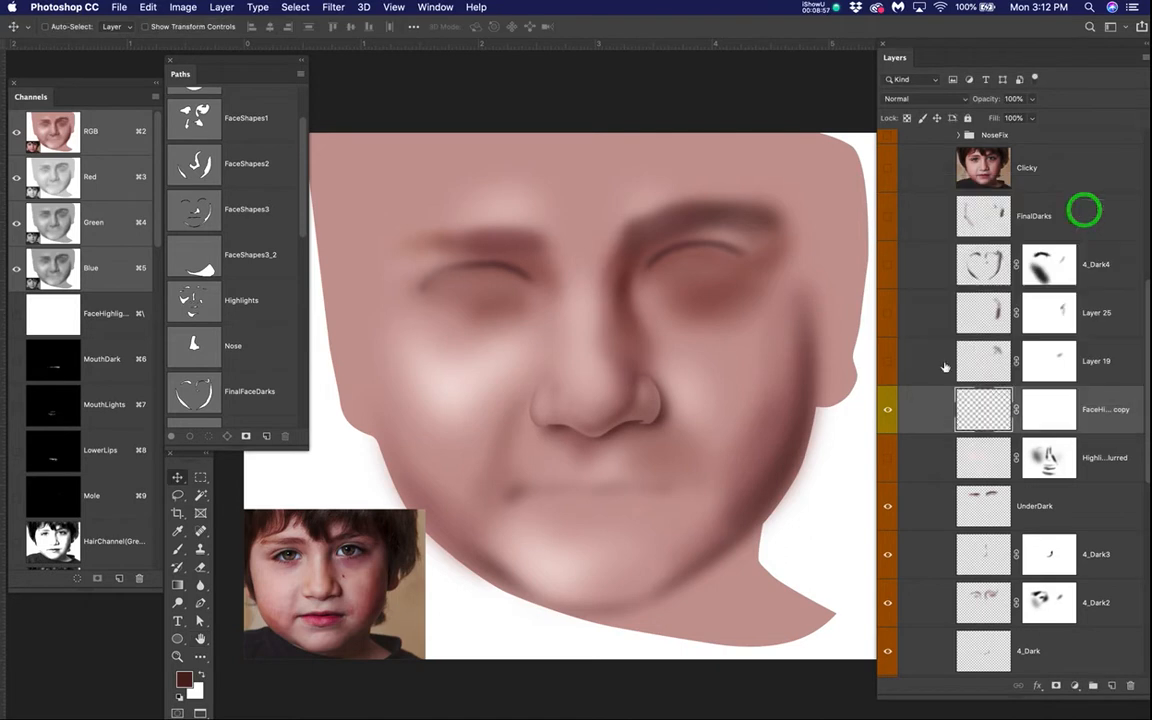
- Hide the FaceHighlights copy layer, show the blurred Highlights layer instead, and select its mask
click(887, 409)
click(887, 458)
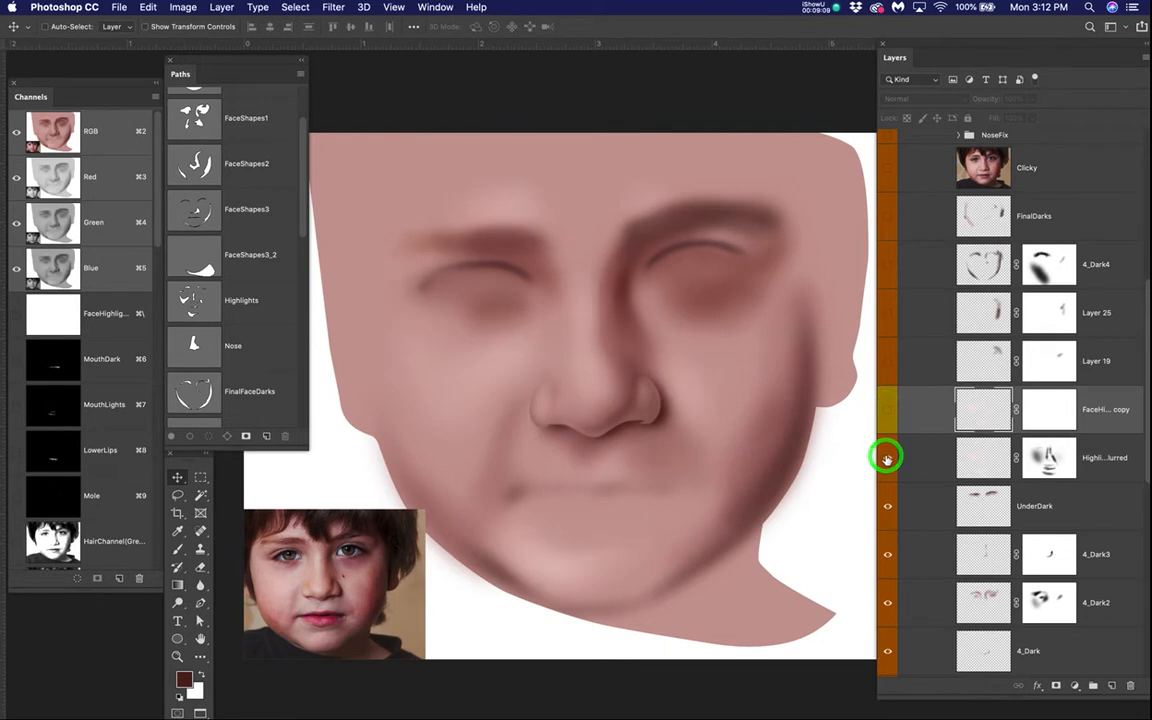
click(1049, 458)
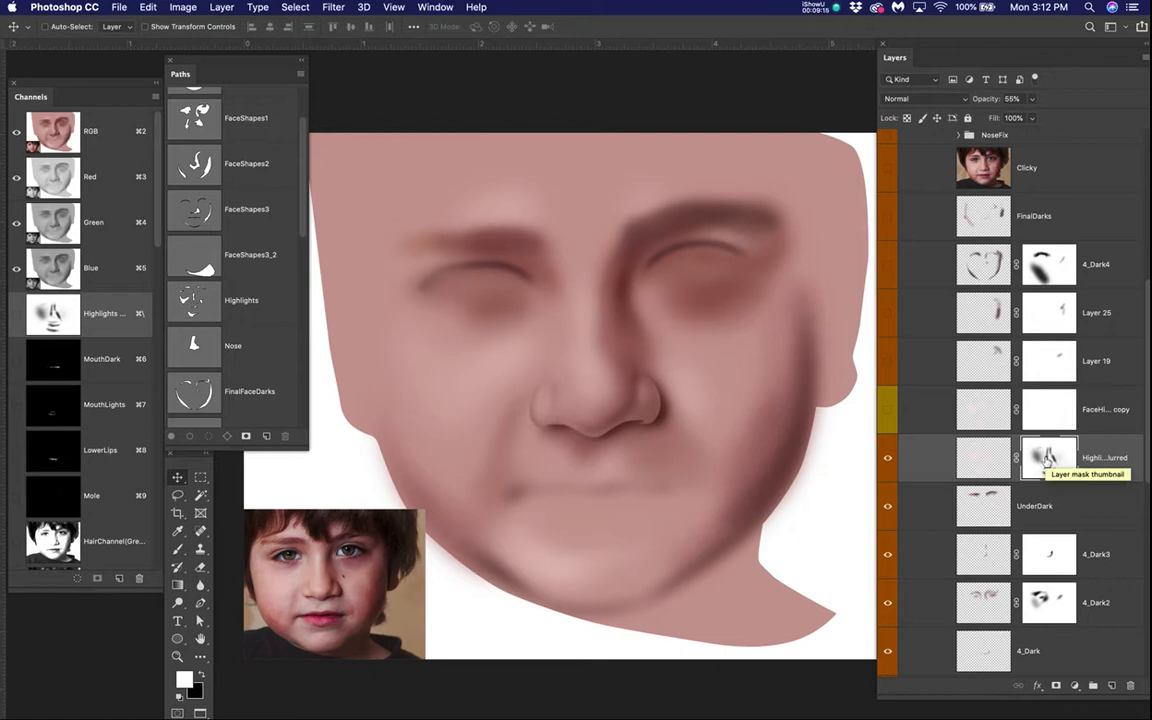
- View the blurred Highlights layer's mask on its own, alternating with the shaded face to compare them
alt+click(1047, 457)
alt+click(1047, 457)
alt+click(1046, 458)
alt+click(1046, 458)
alt+click(1046, 458)
alt+click(1046, 458)
alt+click(1046, 458)
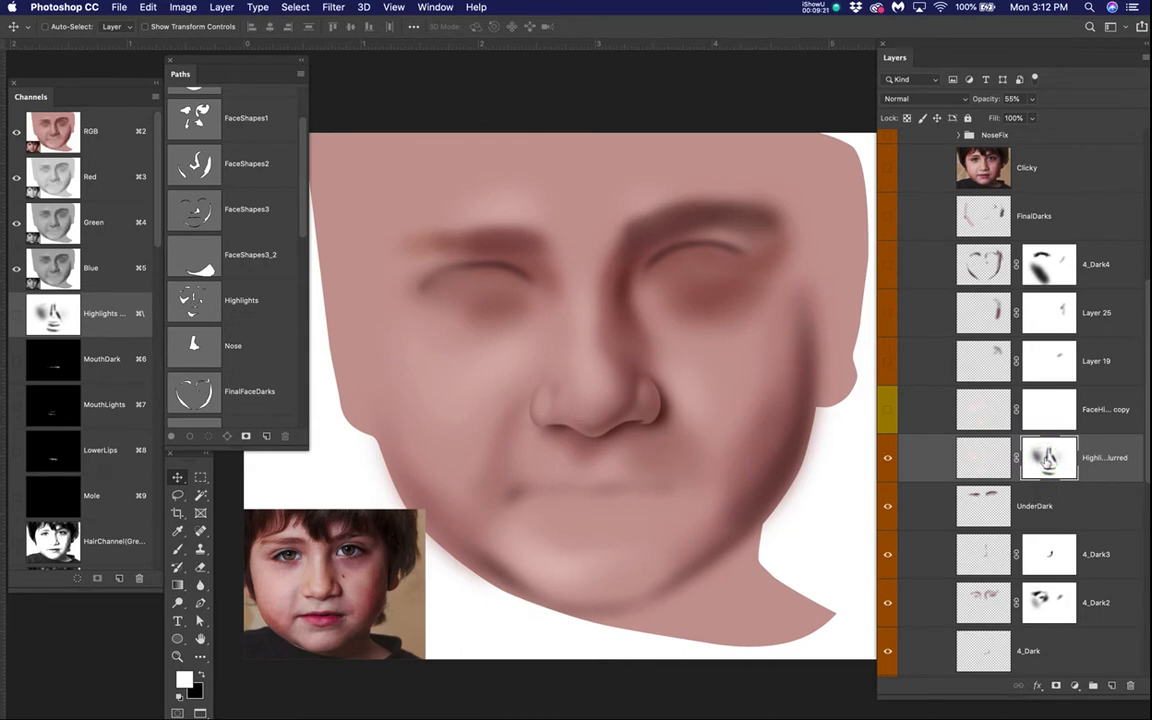
alt+click(1046, 458)
alt+click(1046, 458)
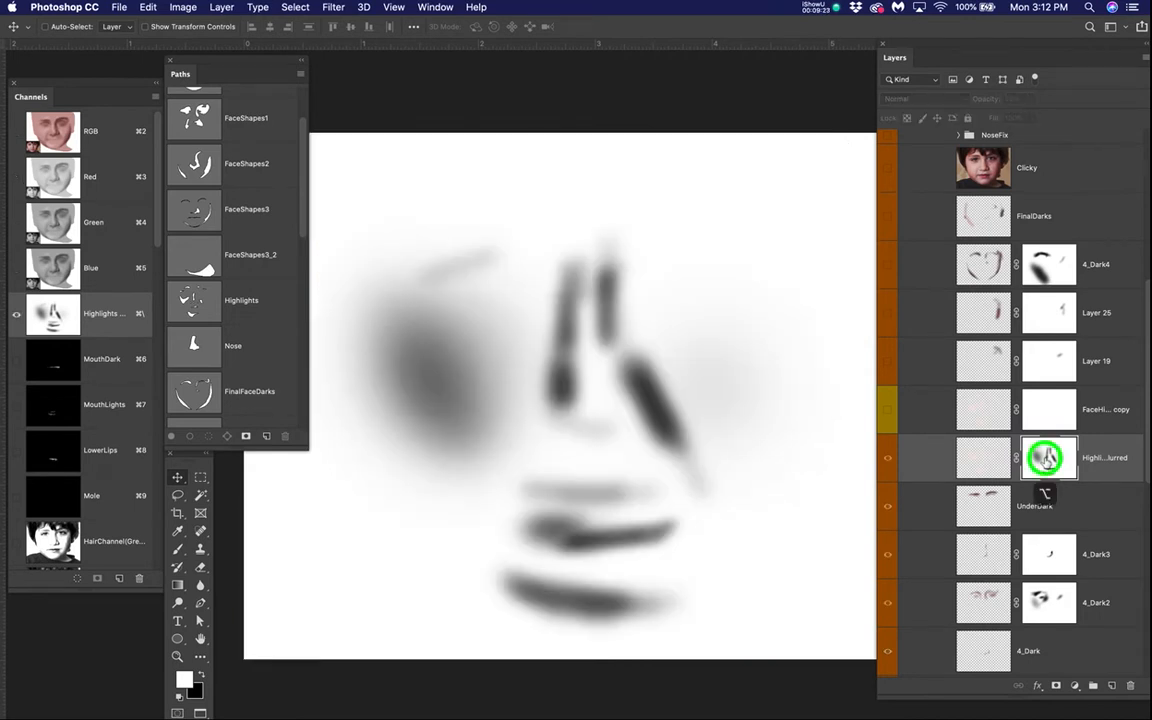
alt+click(1046, 458)
alt+click(1046, 458)
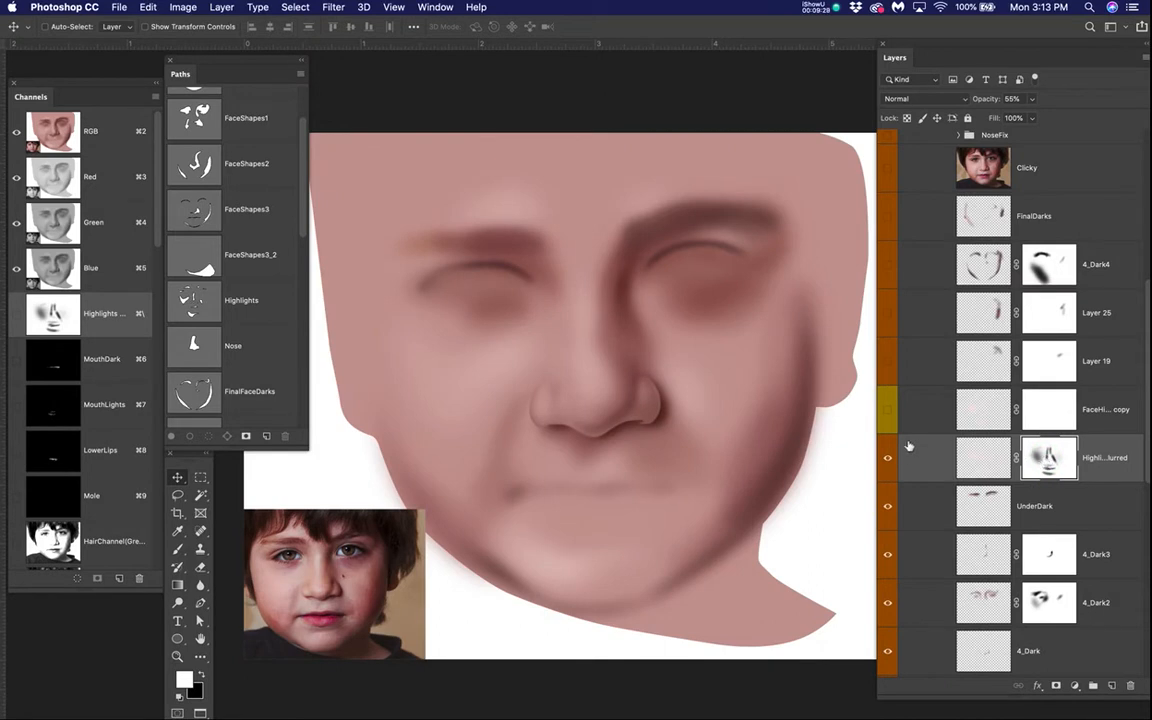
- Hide the blurred Highlights layer, show the FaceHighlights copy layer again, and select its empty mask
click(885, 457)
click(889, 408)
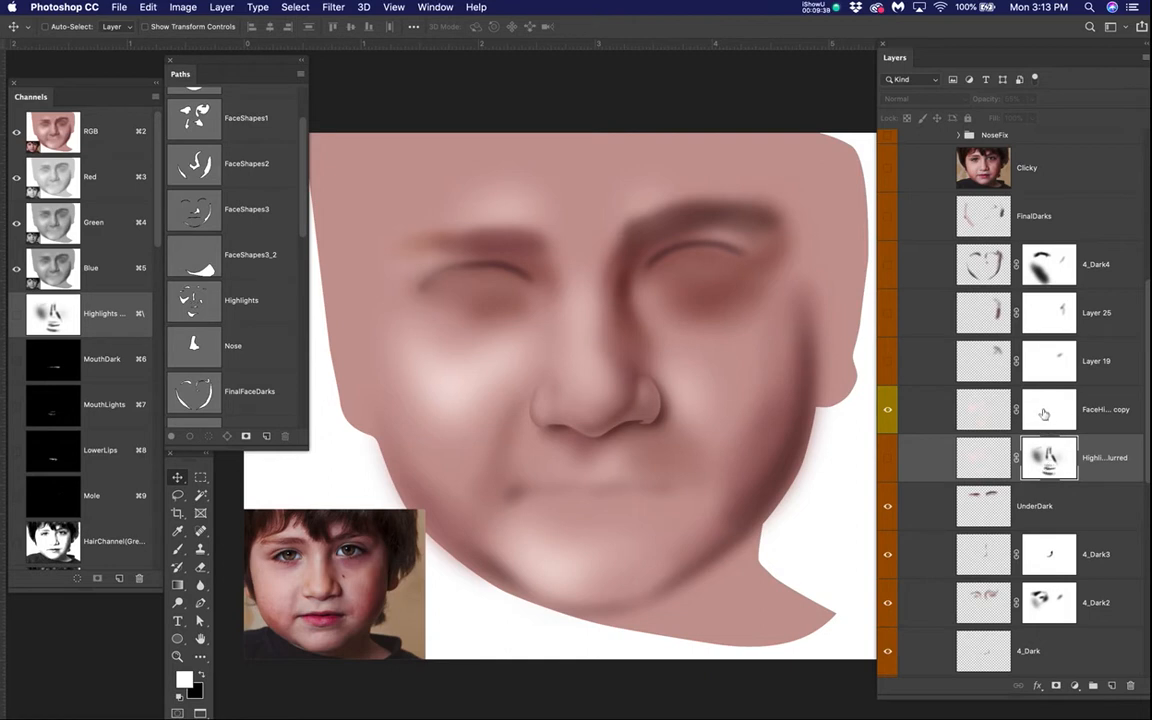
click(1047, 408)
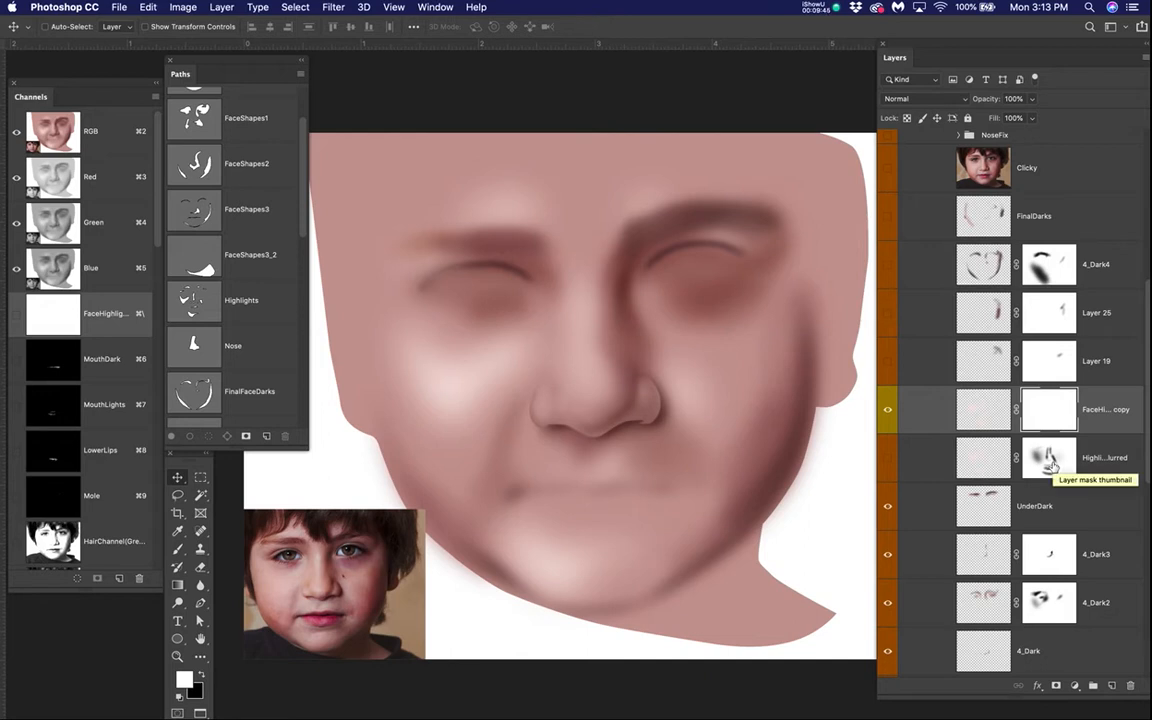
- Display the blurred Highlights layer's mask on its own, select its entire canvas and copy it
alt+click(1047, 458)
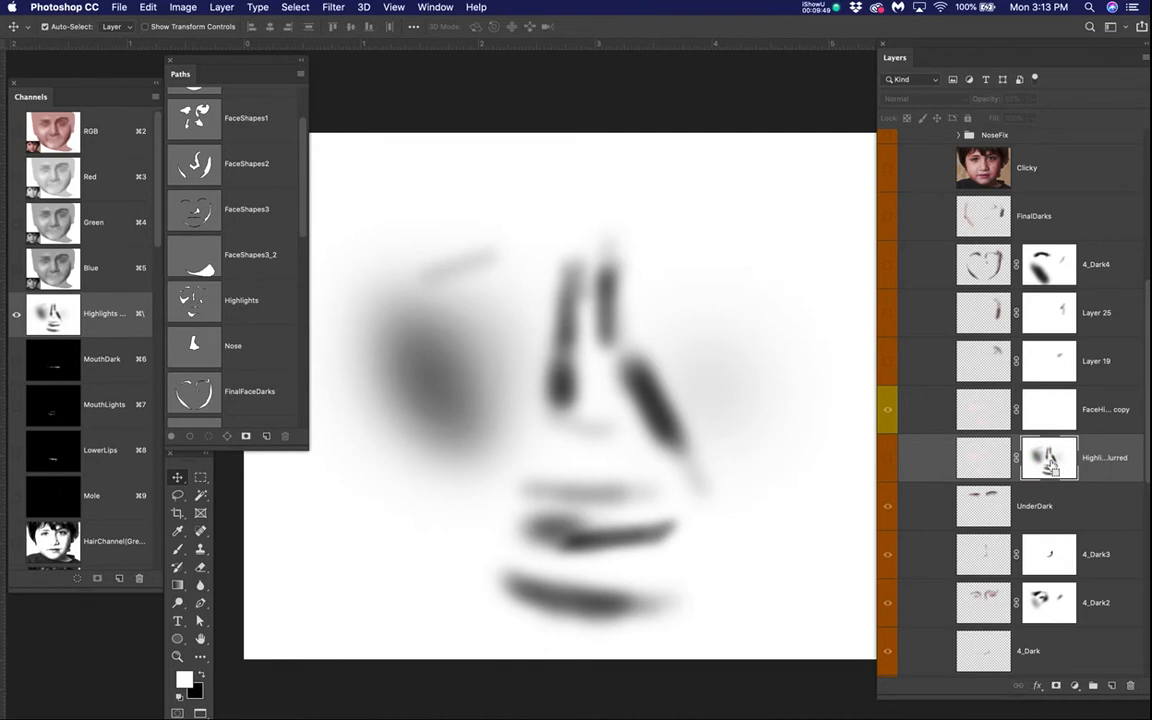
key(super+a)
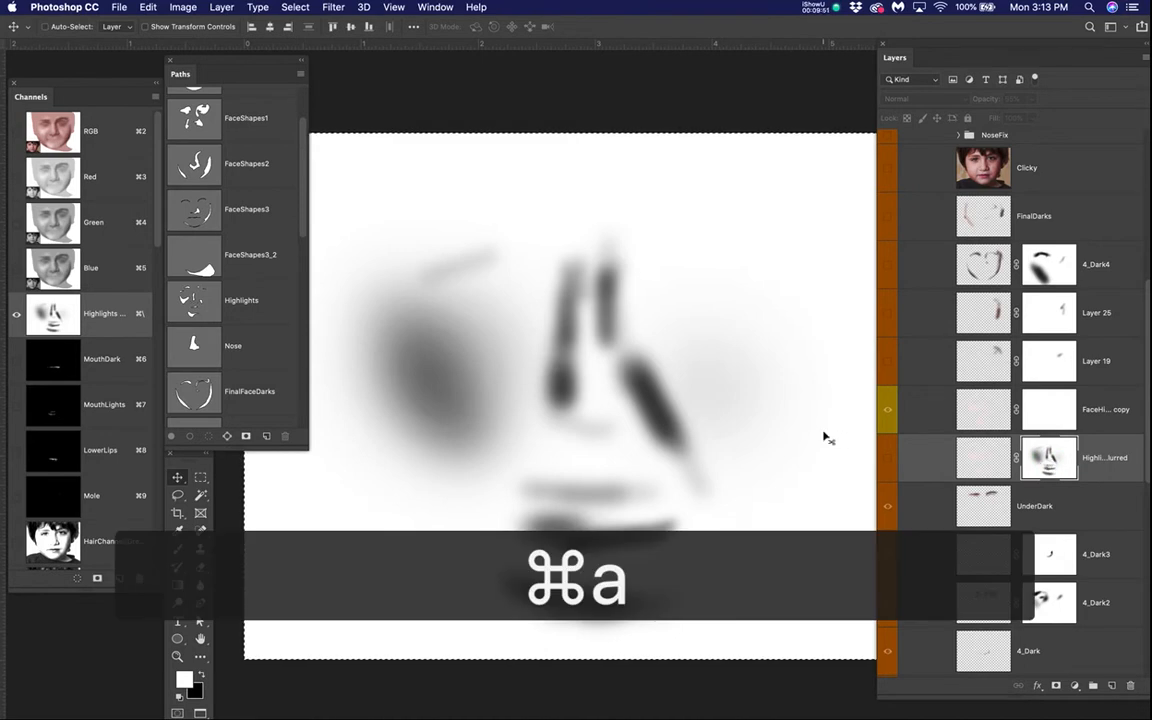
key(super)
key(super+c)
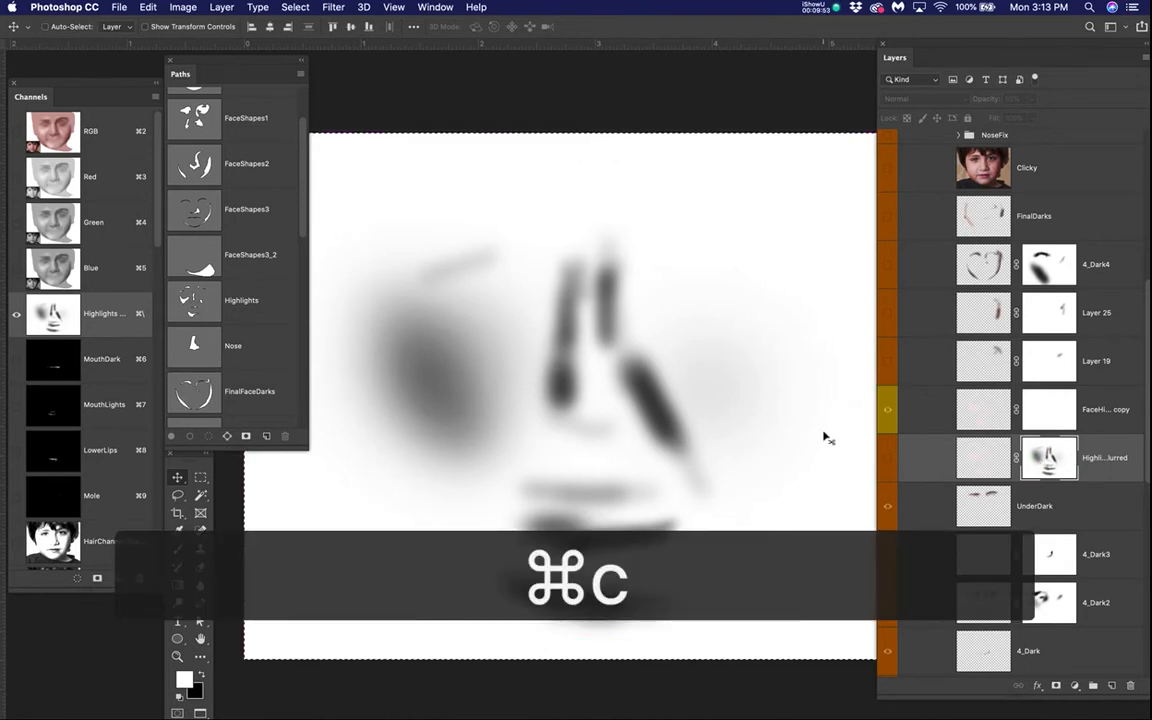
- Try to paste the copied Highlights mask into the FaceHighlights copy layer's mask, displayed on its own
click(1048, 409)
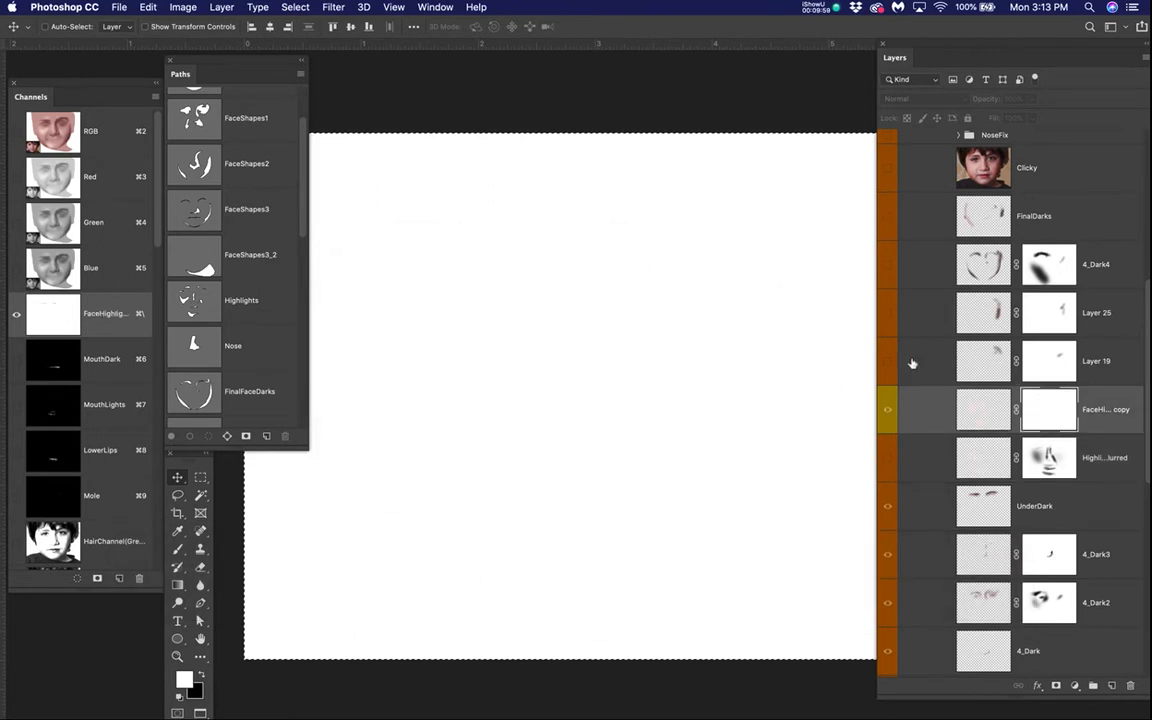
scroll(913, 363, up, 2)
scroll(908, 296, up, 1)
scroll(908, 296, down, 2)
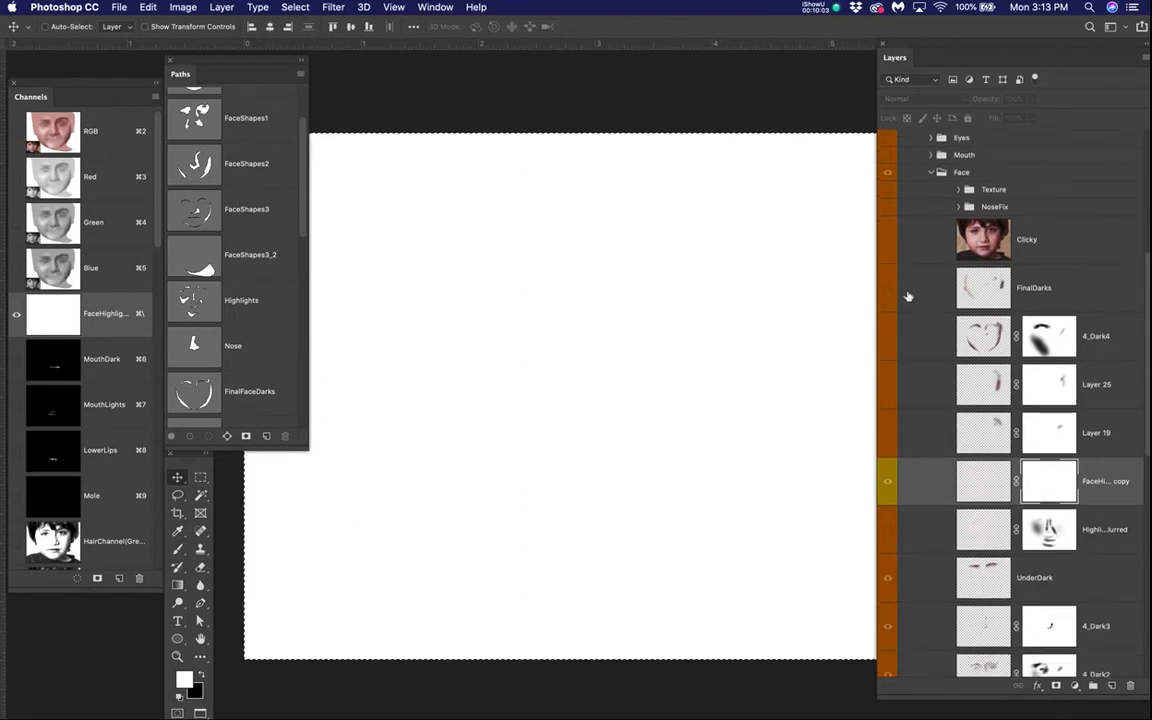
alt+click(1057, 456)
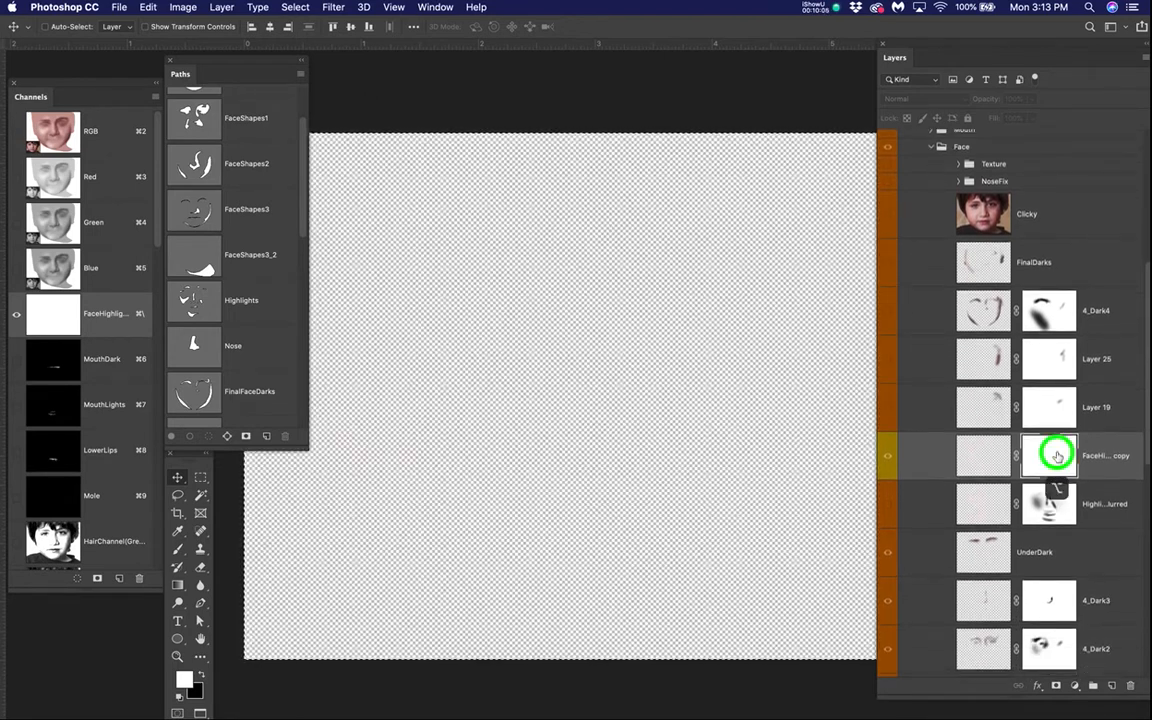
alt+click(1057, 456)
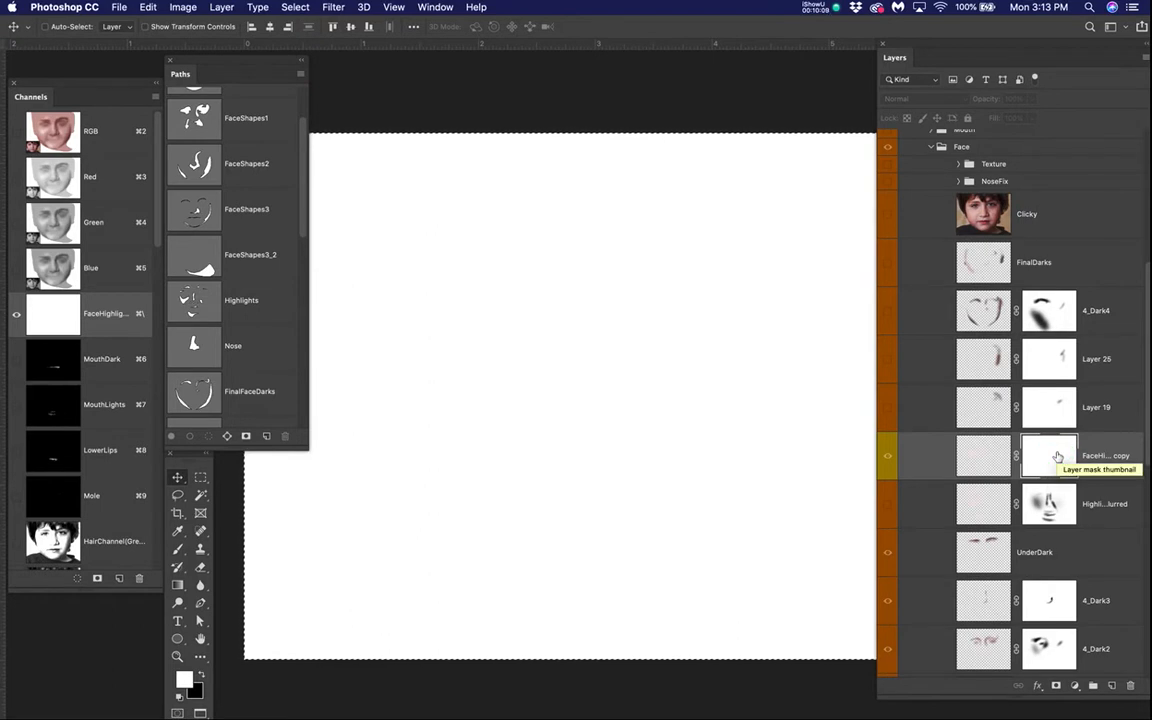
key(super+v)
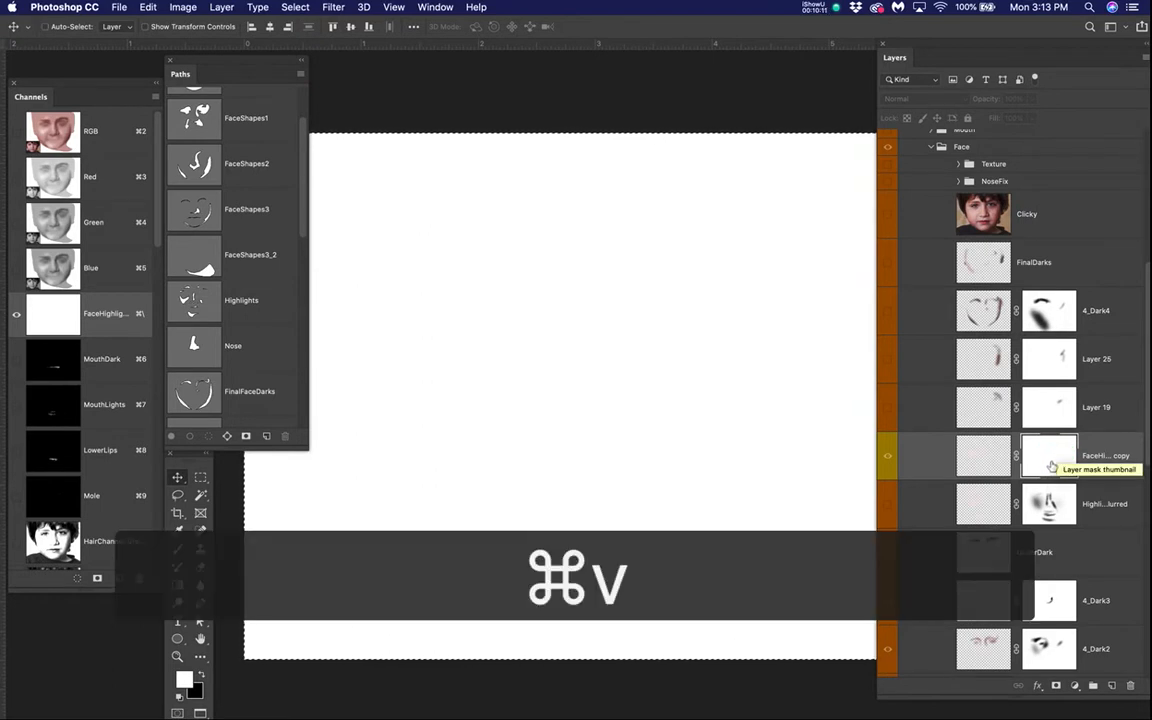
key(super+v)
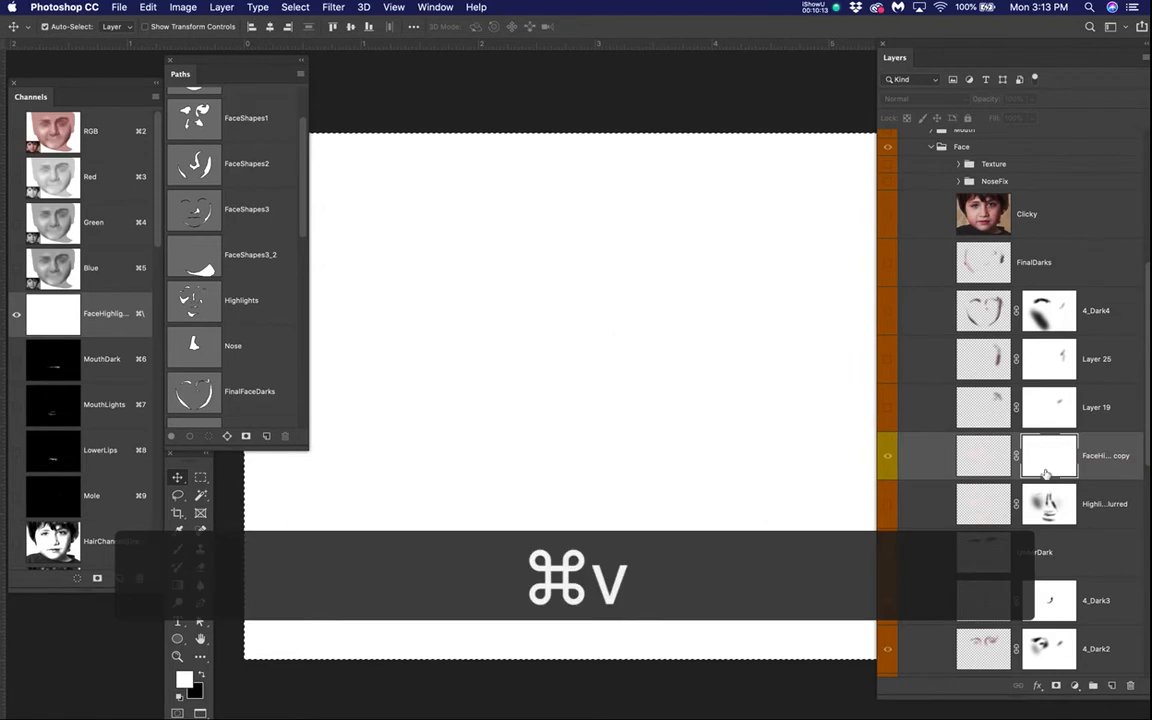
click(1046, 458)
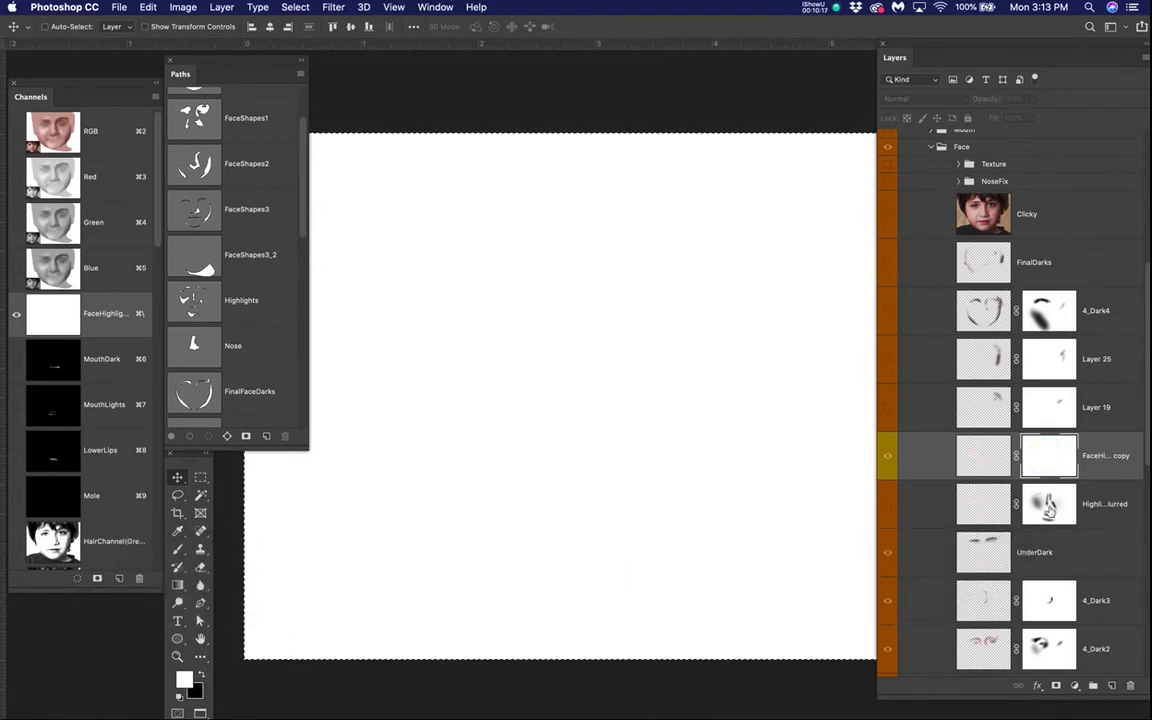
- Display the blurred Highlights layer's mask on its own again and copy it
click(884, 504)
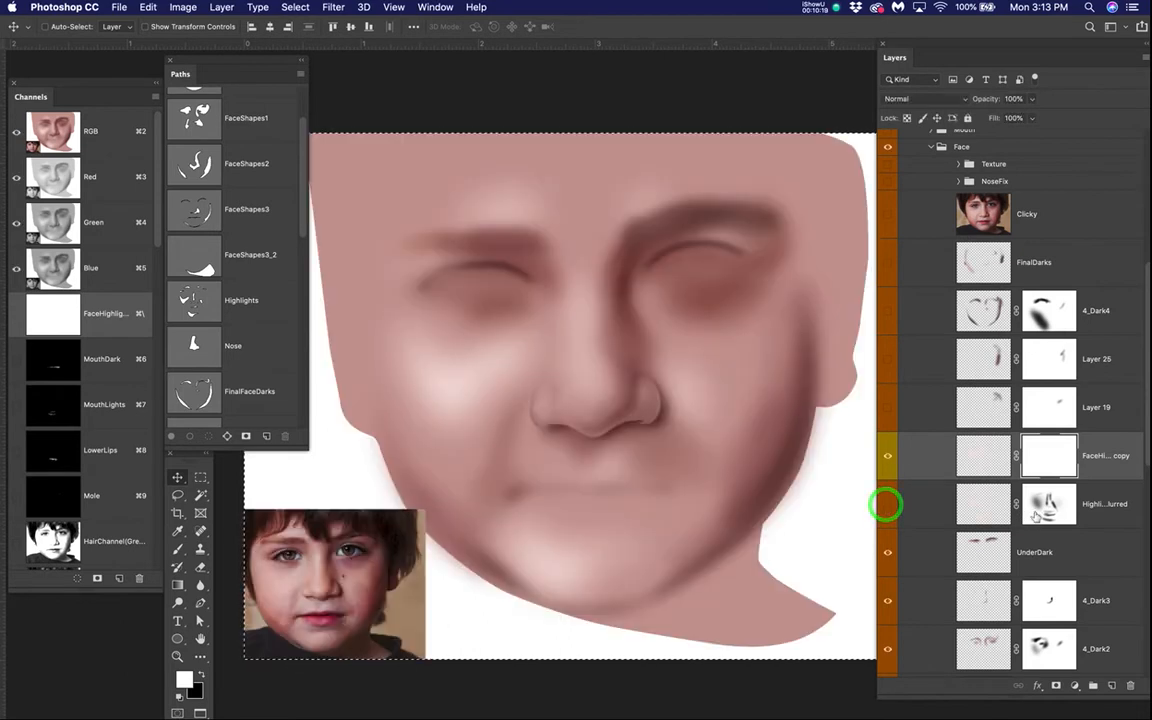
alt+click(1040, 504)
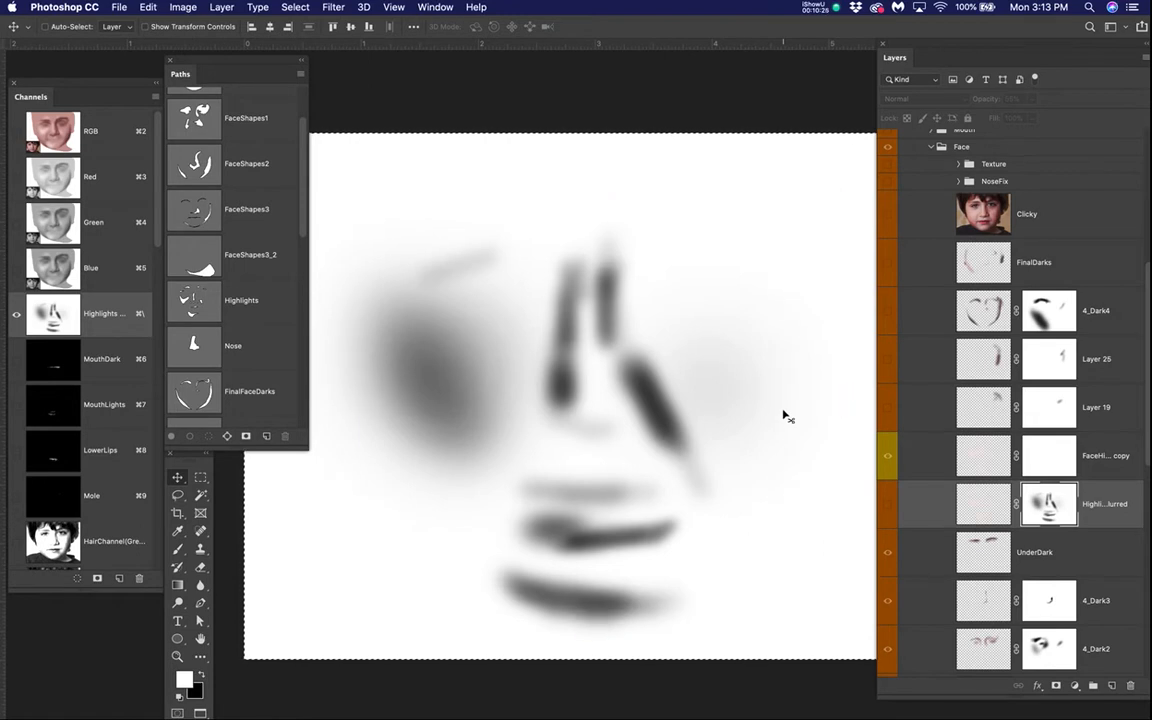
key(super+c)
- Try again to paste the copied mask into the FaceHighlights copy layer's isolated mask, clearing the selection between attempts
alt+click(1041, 461)
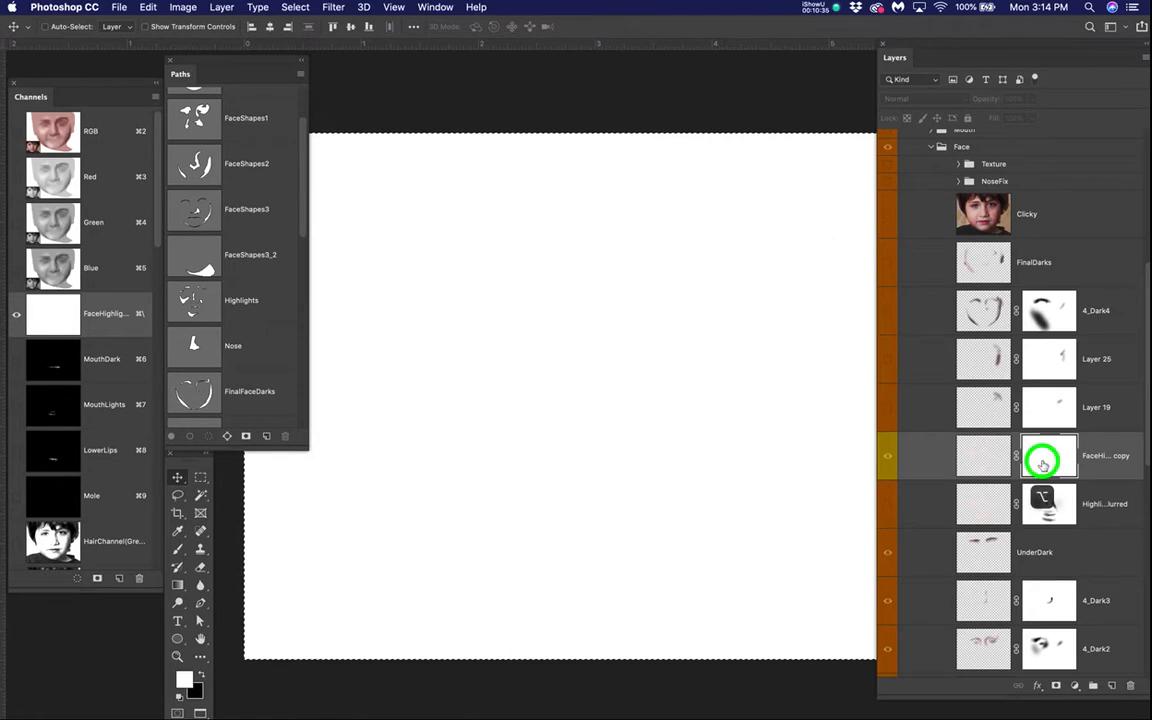
alt+click(1042, 463)
alt+click(1042, 463)
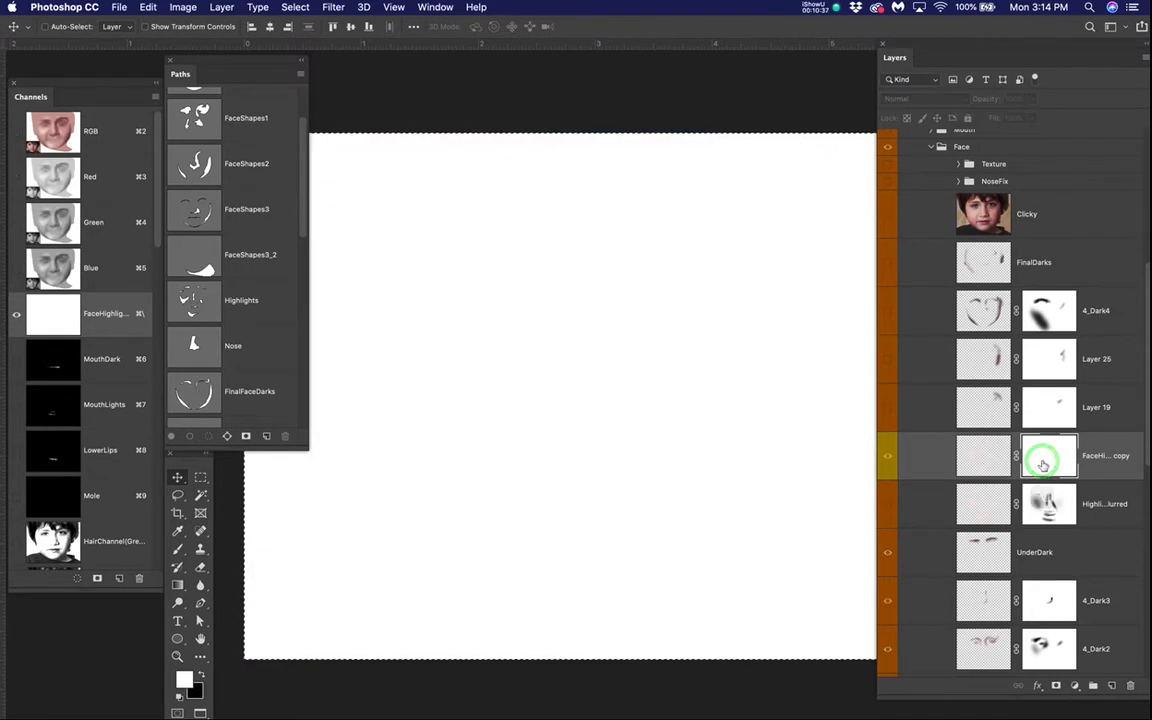
key(super+v)
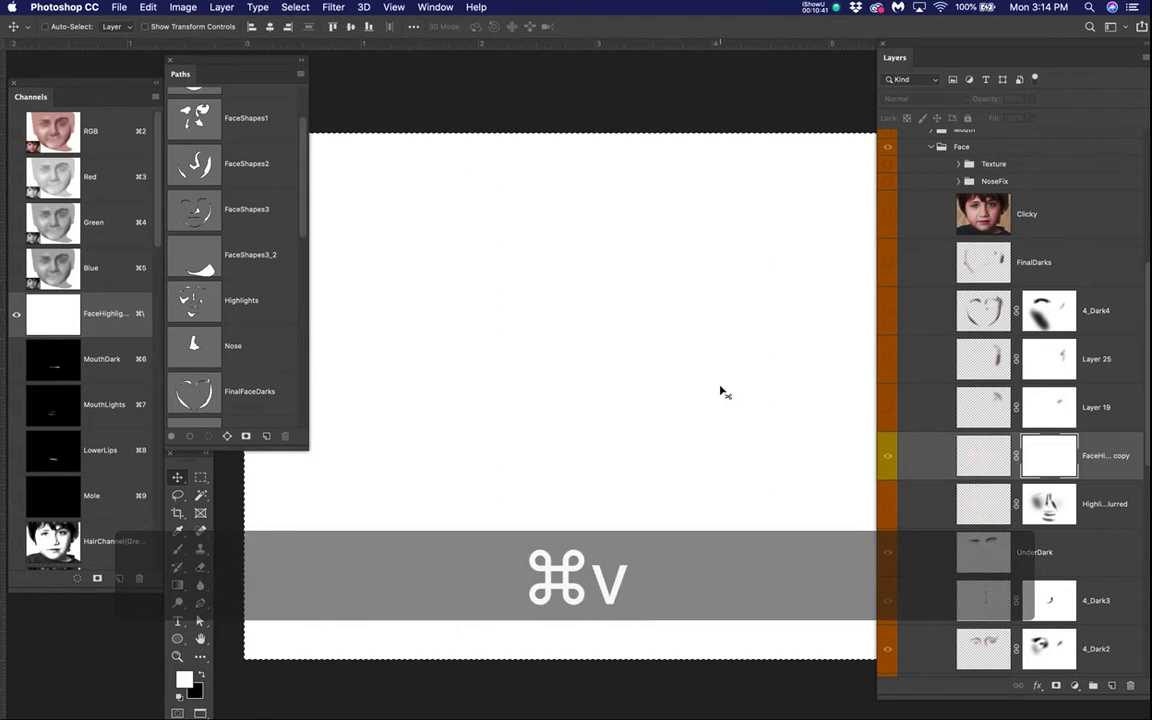
key(super+d)
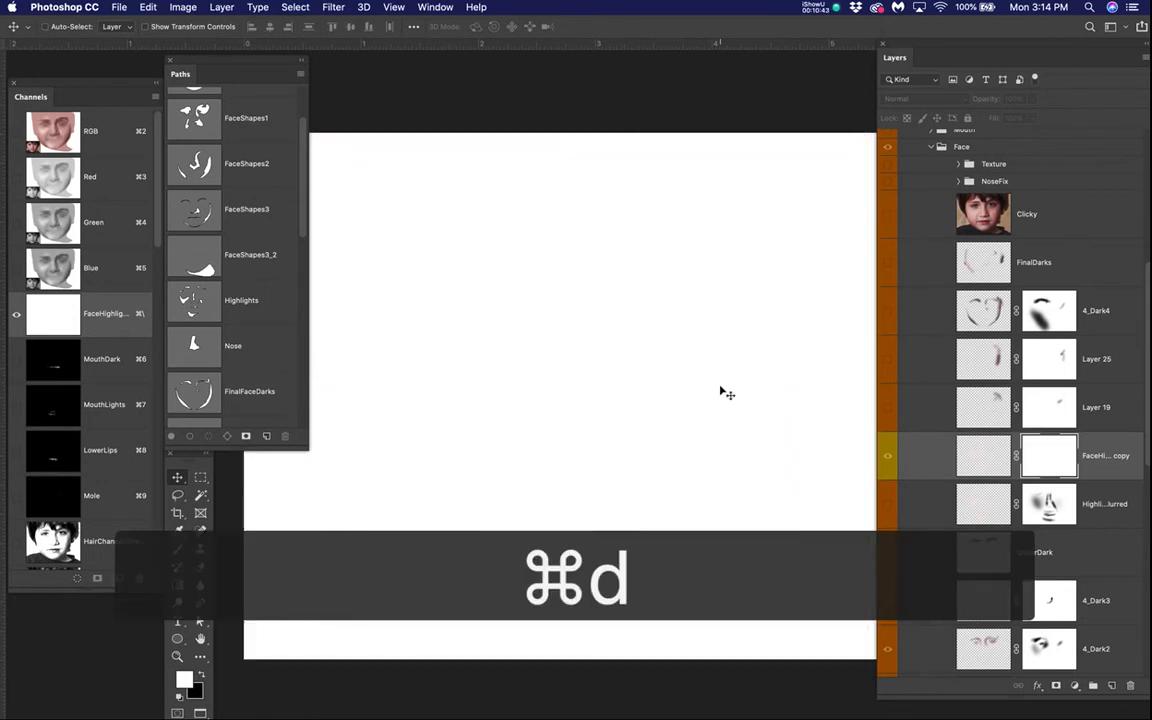
key(super+v)
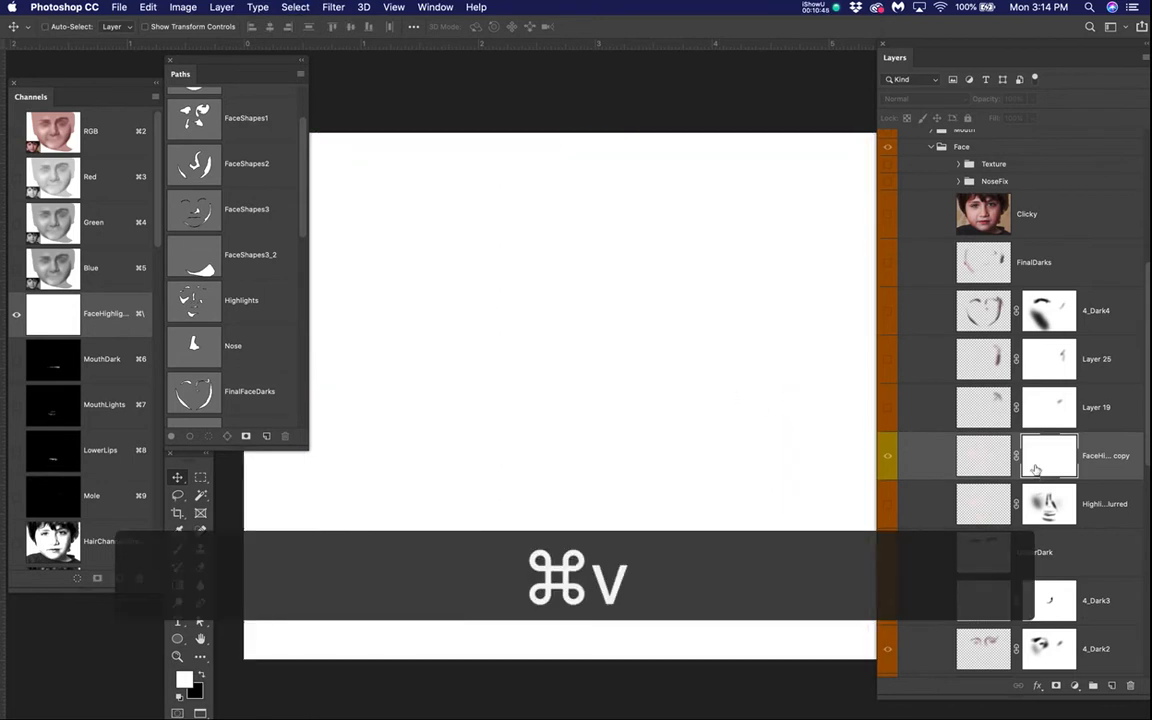
- Delete the FaceHighlights copy layer's mask and replace it with a duplicate of the blurred Highlights layer's mask
click(1062, 463)
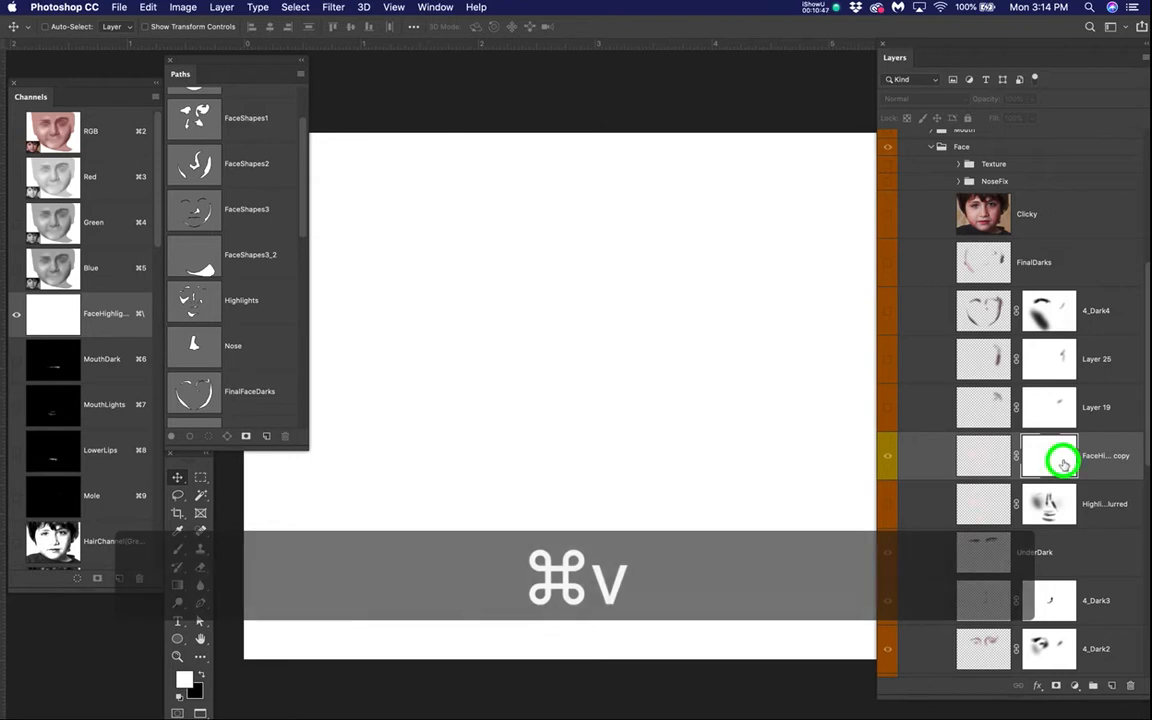
click(1041, 457)
right_click(1041, 457)
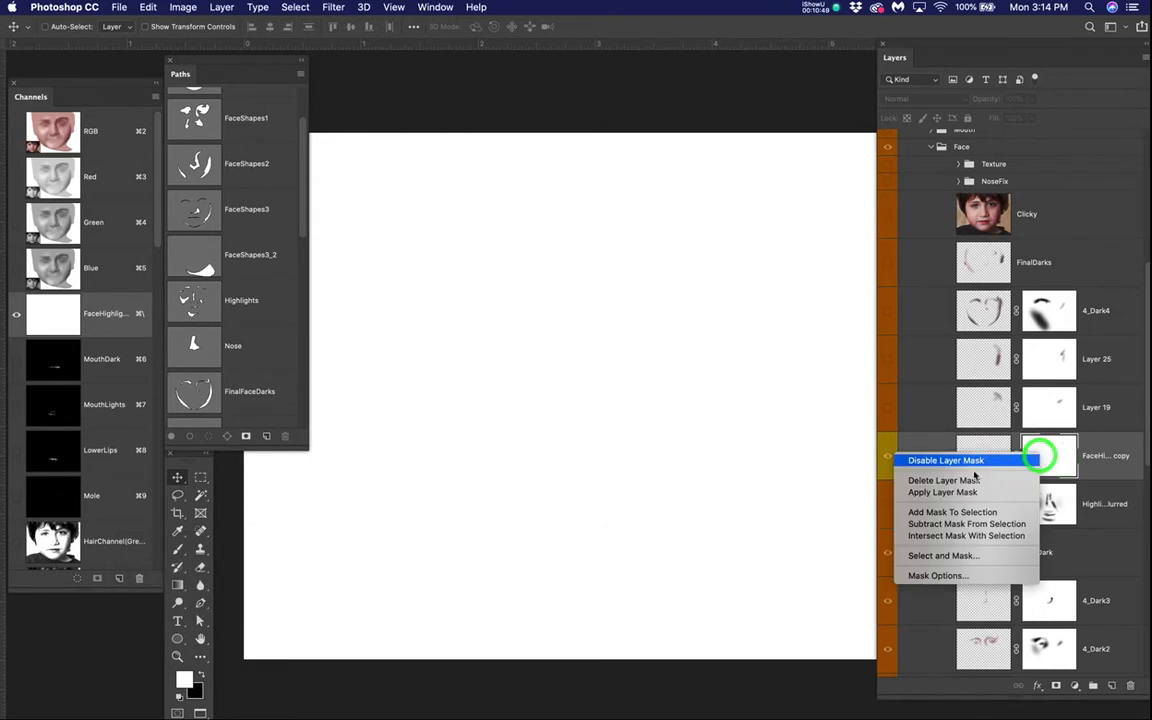
click(966, 479)
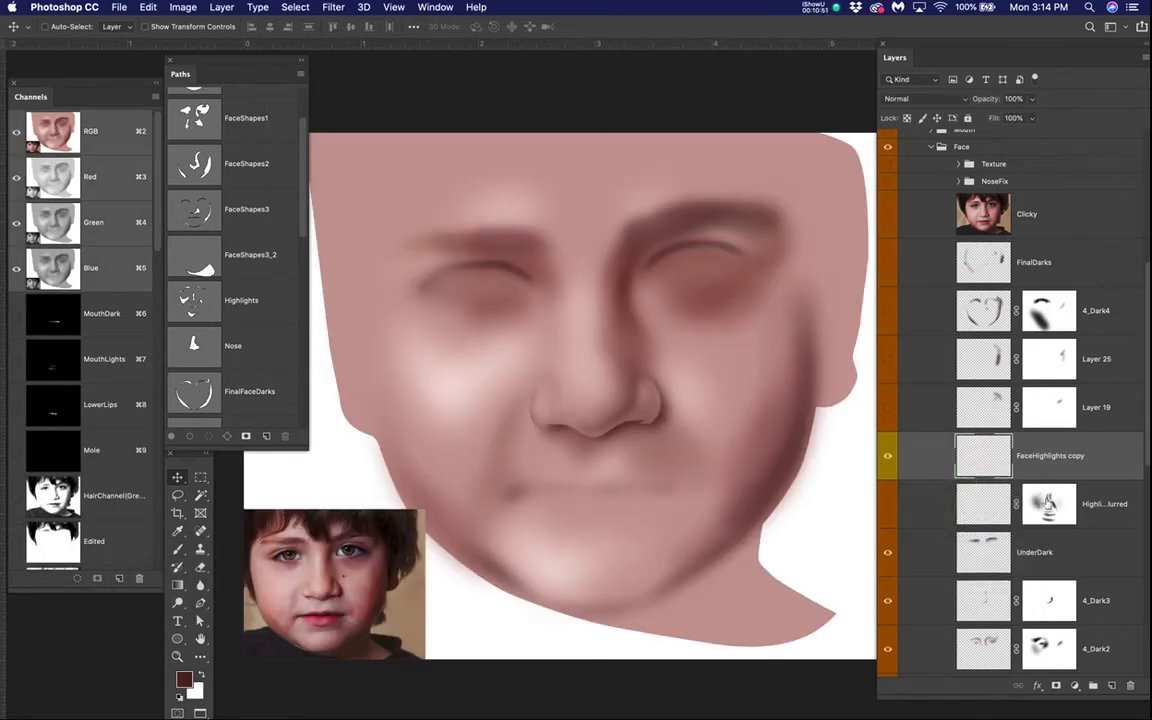
drag(1047, 503, 1048, 457)
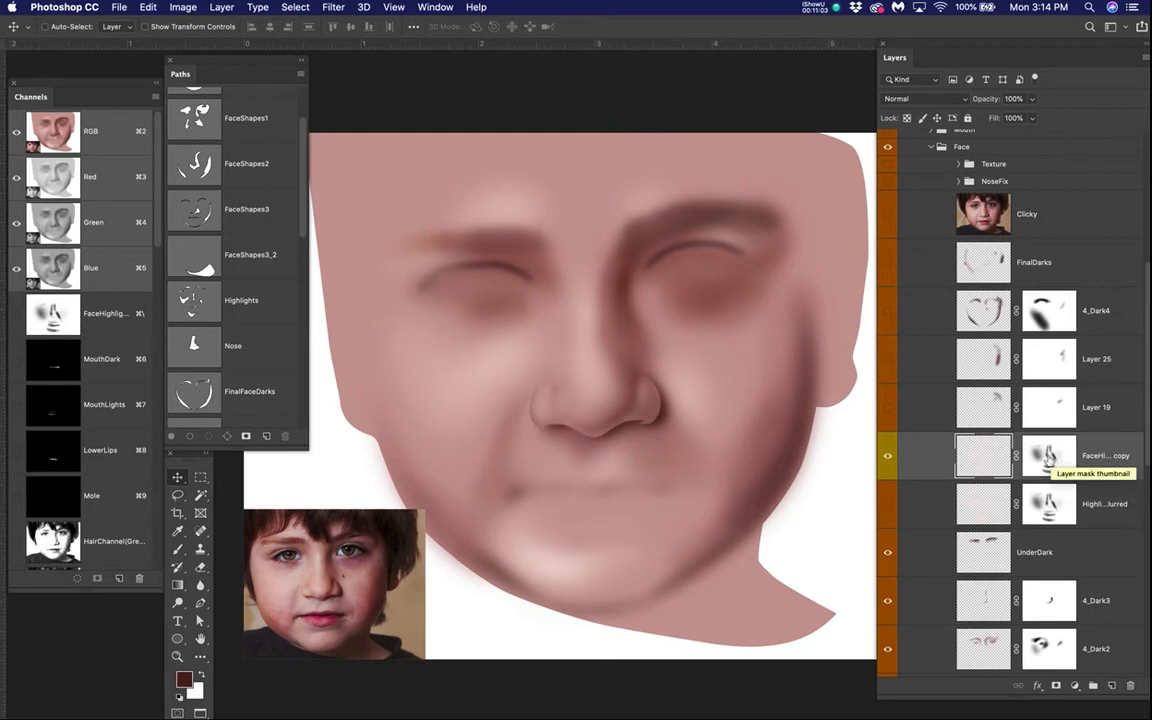
- Alternate the visibility of the FaceHighlights copy and blurred Highlights layers to compare them, and check the blurred layer's opacity
drag(888, 456, 885, 507)
click(885, 505)
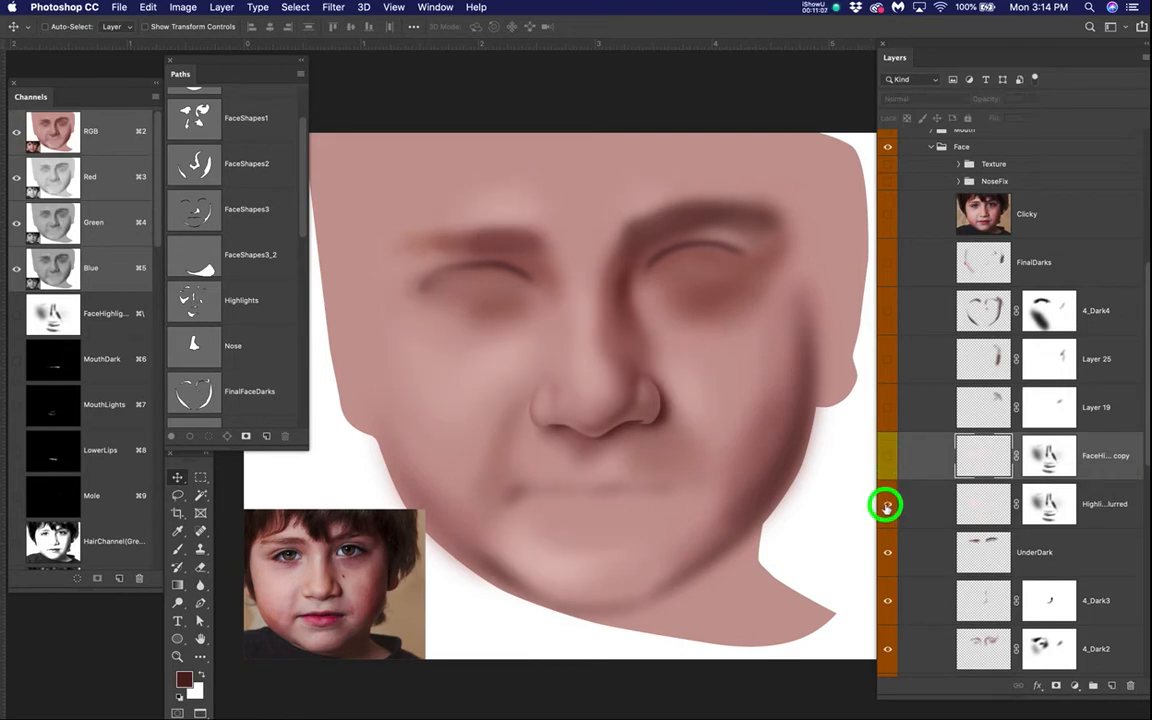
click(897, 453)
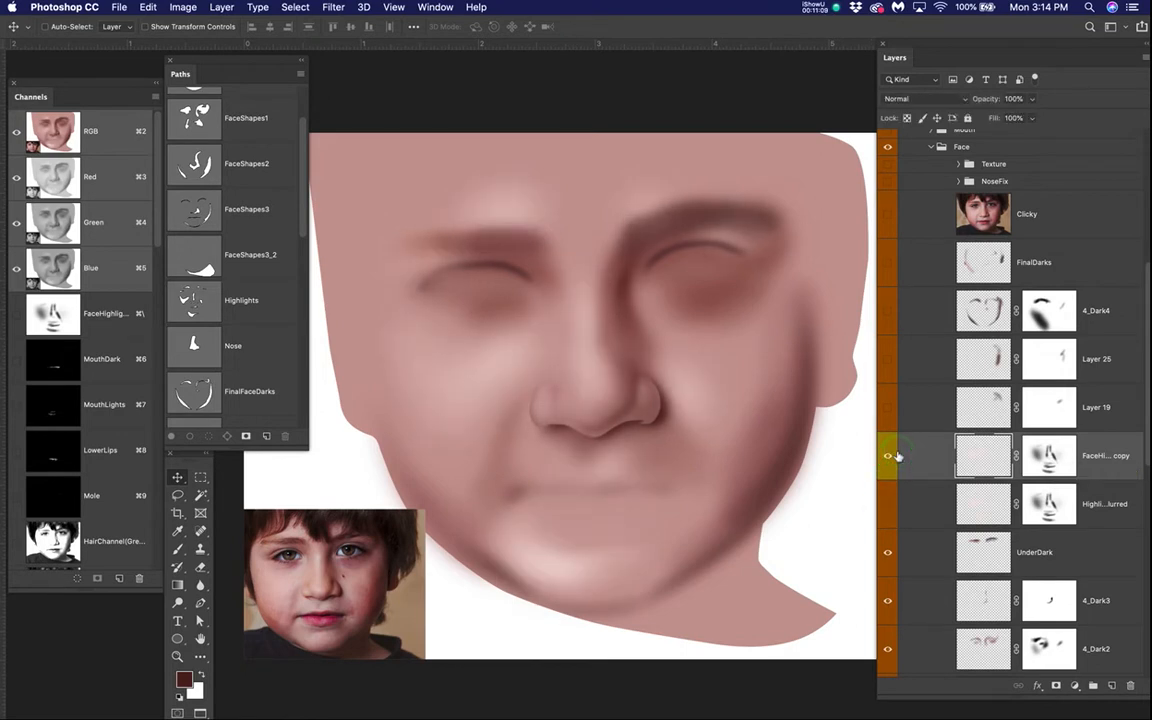
click(895, 455)
click(887, 456)
click(887, 456)
click(887, 505)
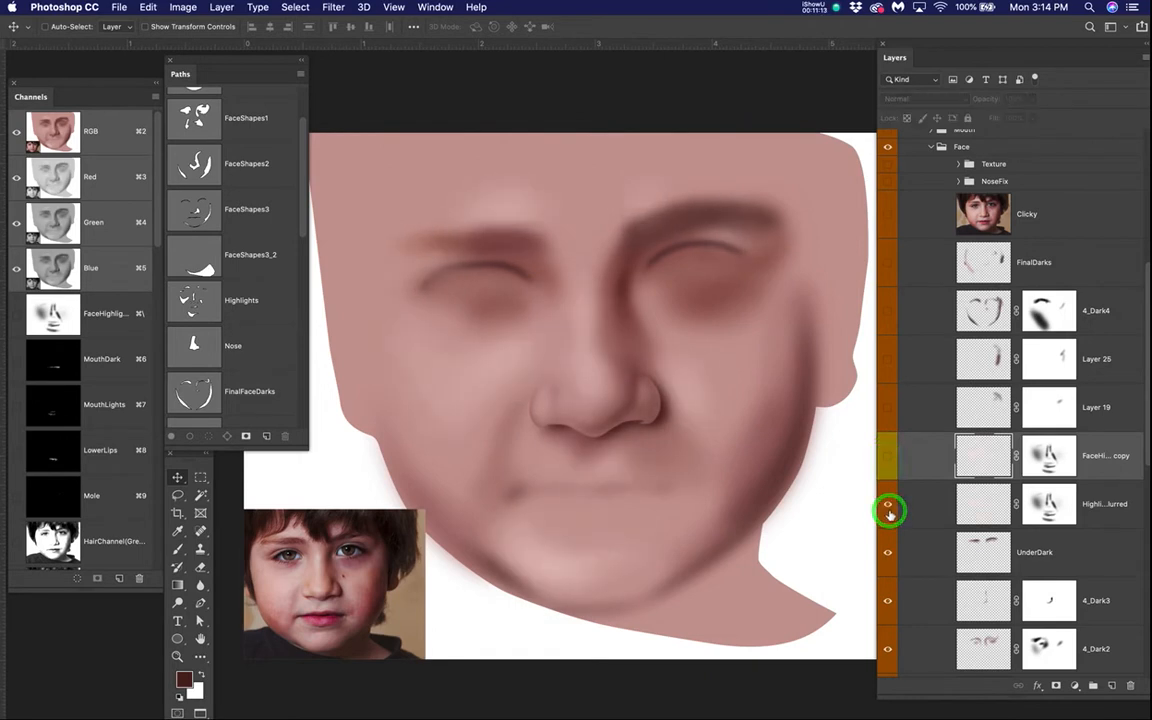
click(937, 512)
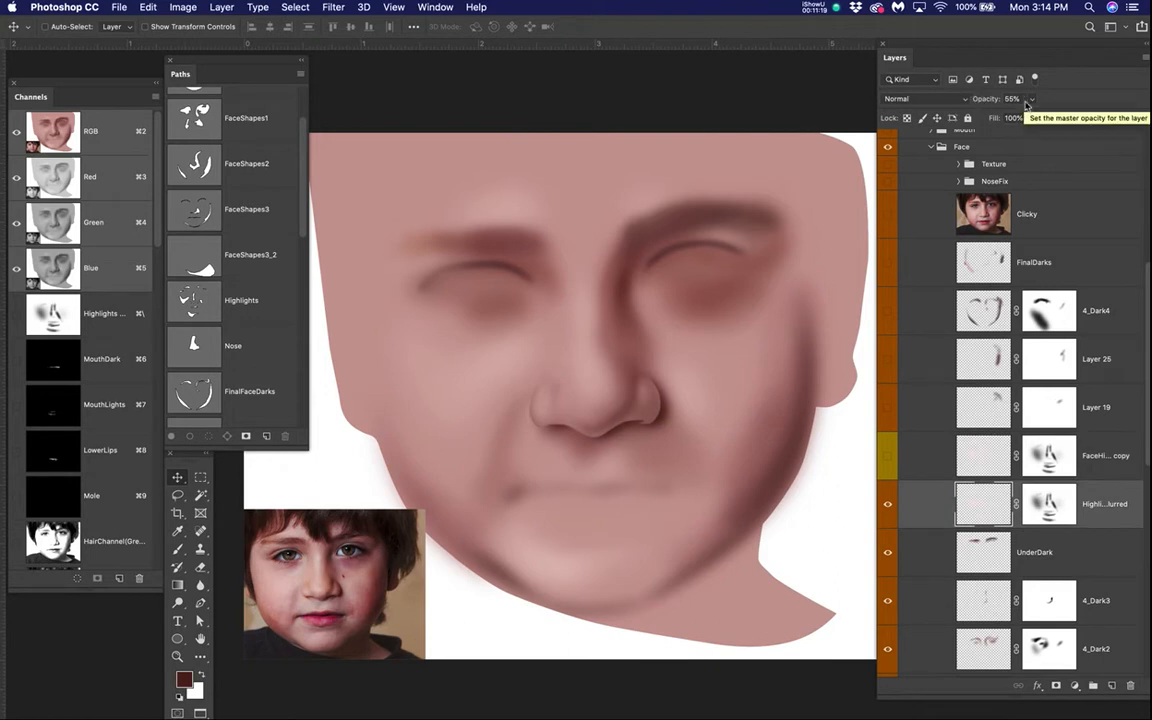
click(887, 505)
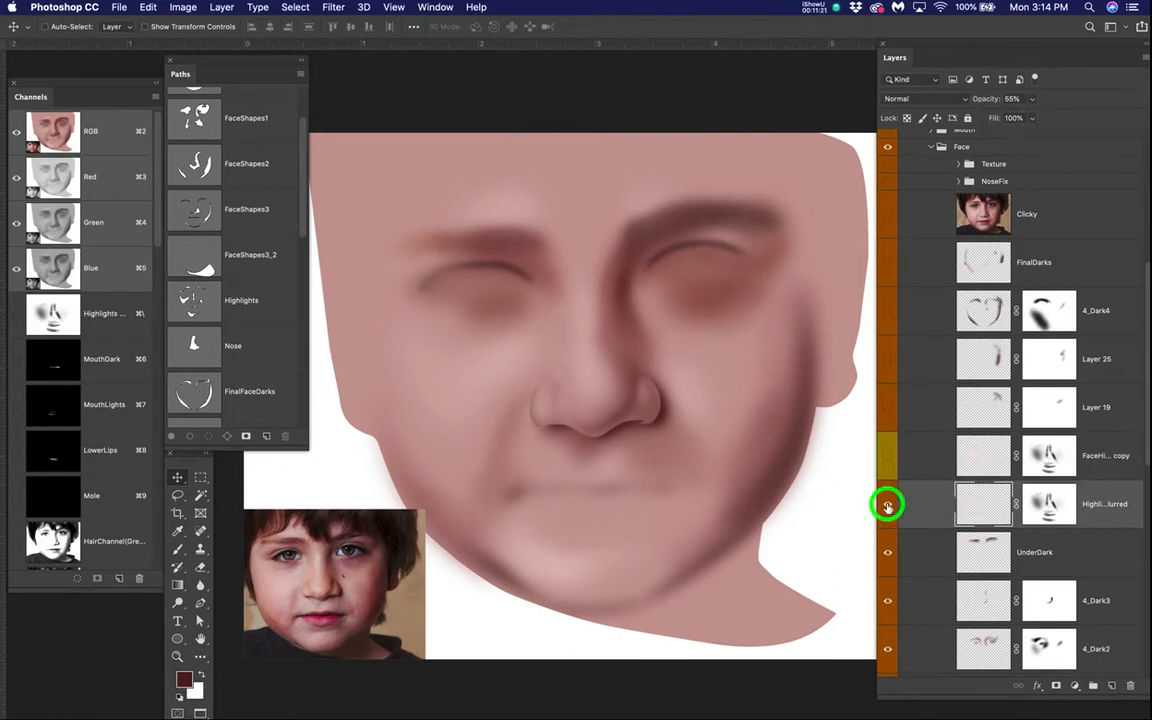
click(887, 505)
click(887, 505)
click(887, 505)
- Show the FaceHighlights copy layer and set its opacity to 67%
click(887, 455)
click(1113, 458)
click(1031, 99)
drag(1034, 100, 1012, 120)
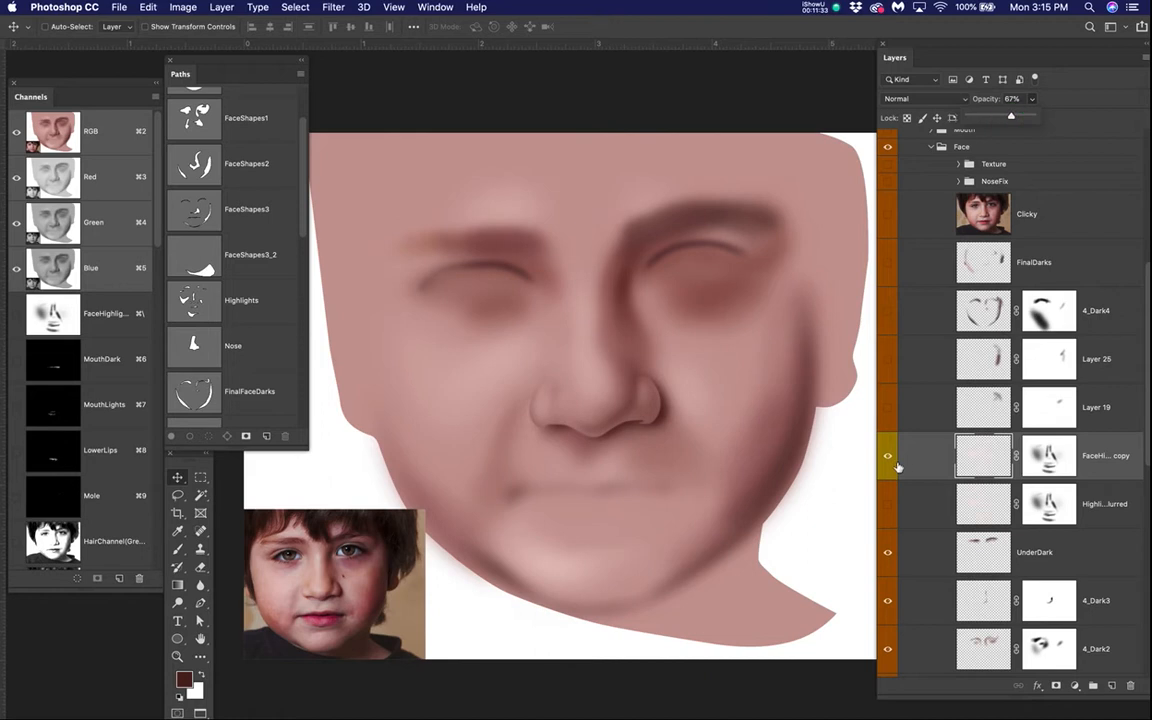
- Show Layer 19 and alternate the painted face with the Clicky reference photo to compare their shading
click(887, 406)
click(887, 407)
click(887, 406)
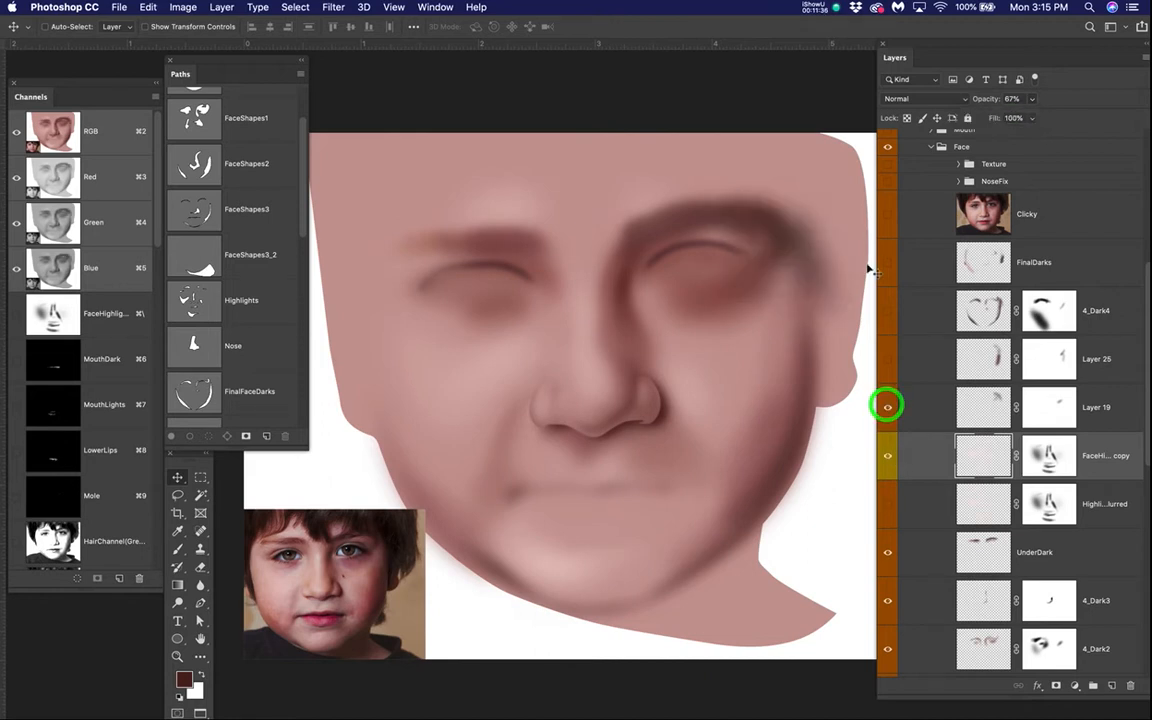
click(888, 215)
click(889, 216)
click(889, 216)
click(889, 216)
click(889, 216)
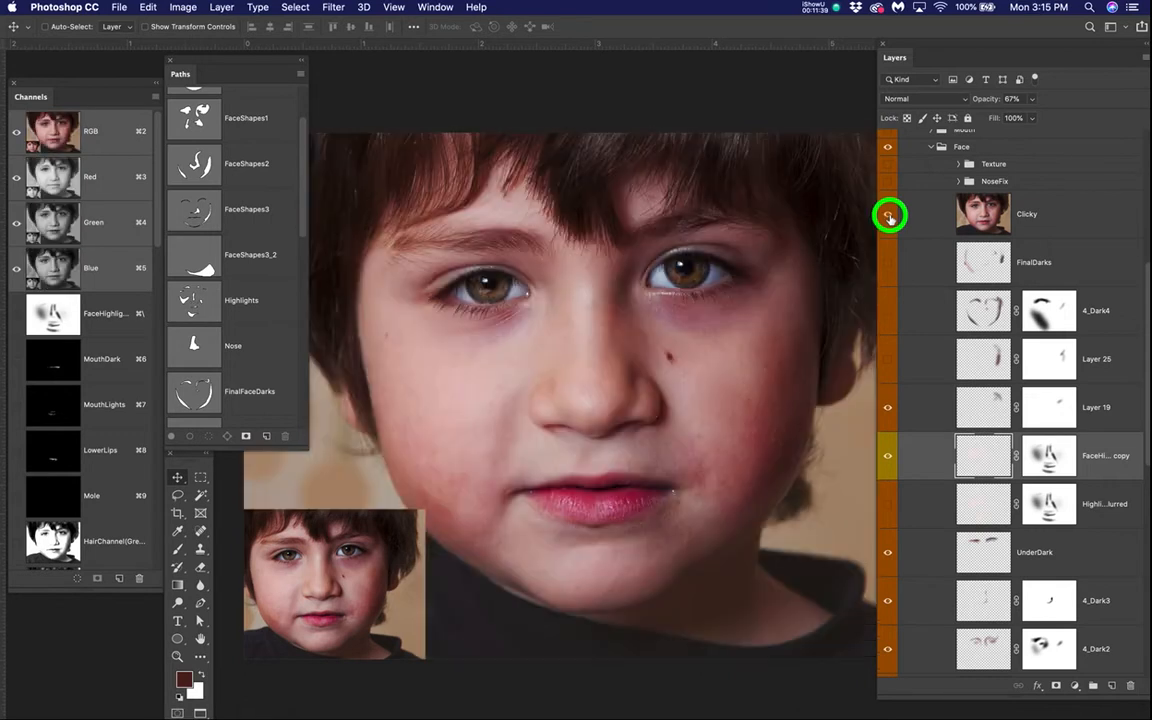
click(889, 216)
click(889, 216)
click(889, 216)
click(889, 216)
click(889, 216)
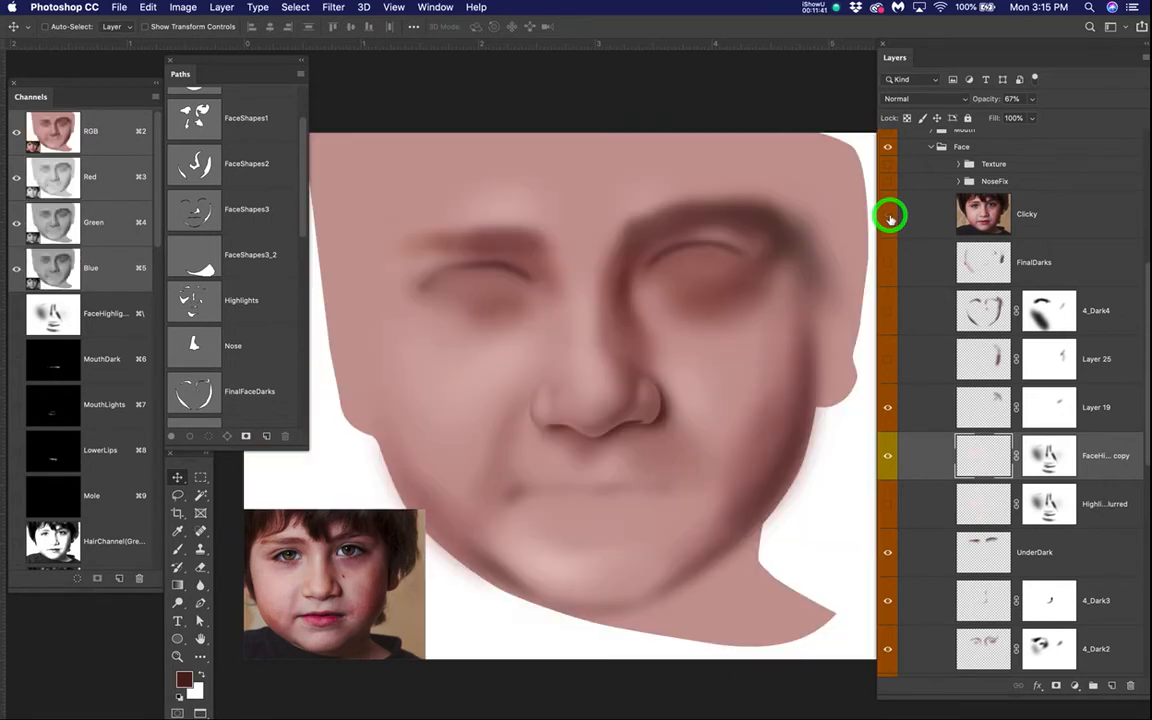
- Toggle Layer 19 and the Clicky photo to compare the dark area beside the eye with the reference
click(889, 408)
click(890, 214)
click(891, 214)
click(891, 213)
click(891, 213)
click(785, 242)
click(890, 216)
click(886, 407)
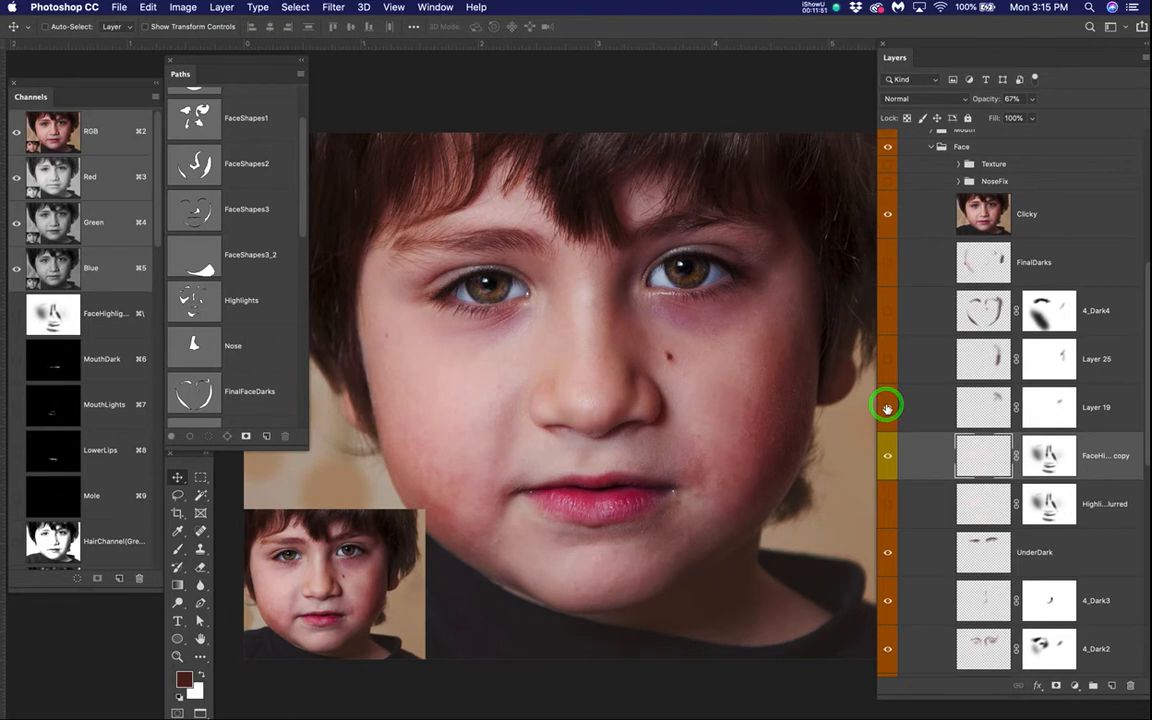
click(887, 212)
- Show Layer 19, Layer 25, 4_Dark4 and FinalDarks to add the remaining dark shading to the face
click(883, 407)
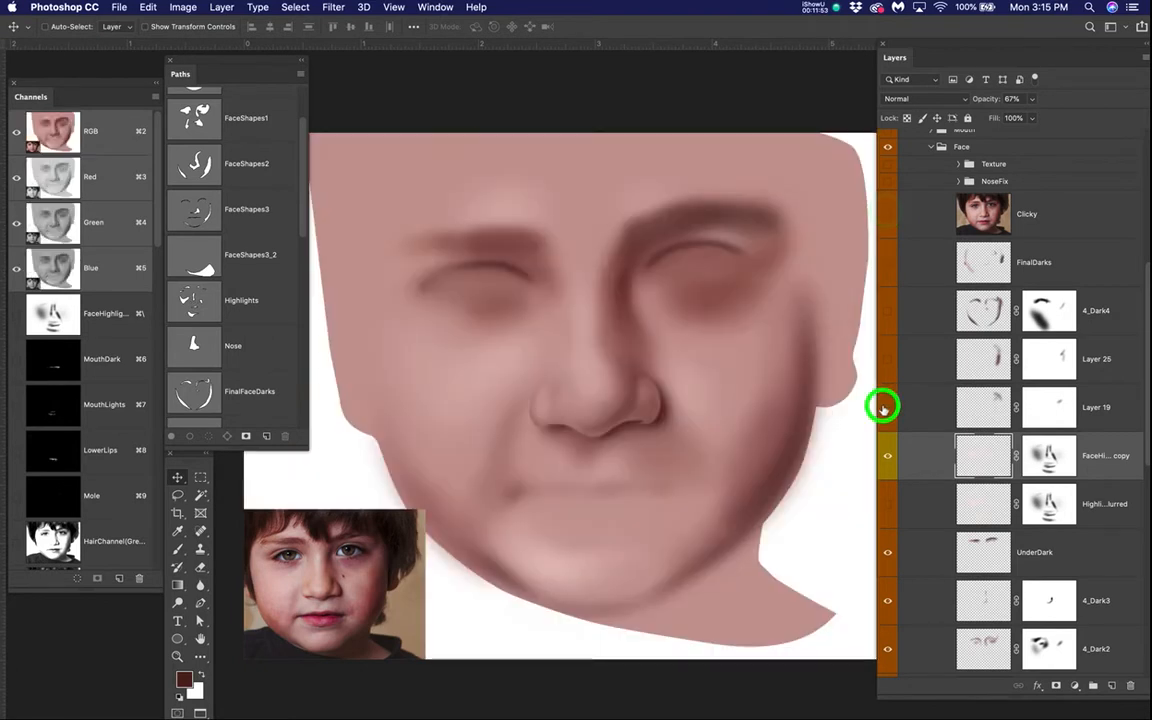
click(887, 358)
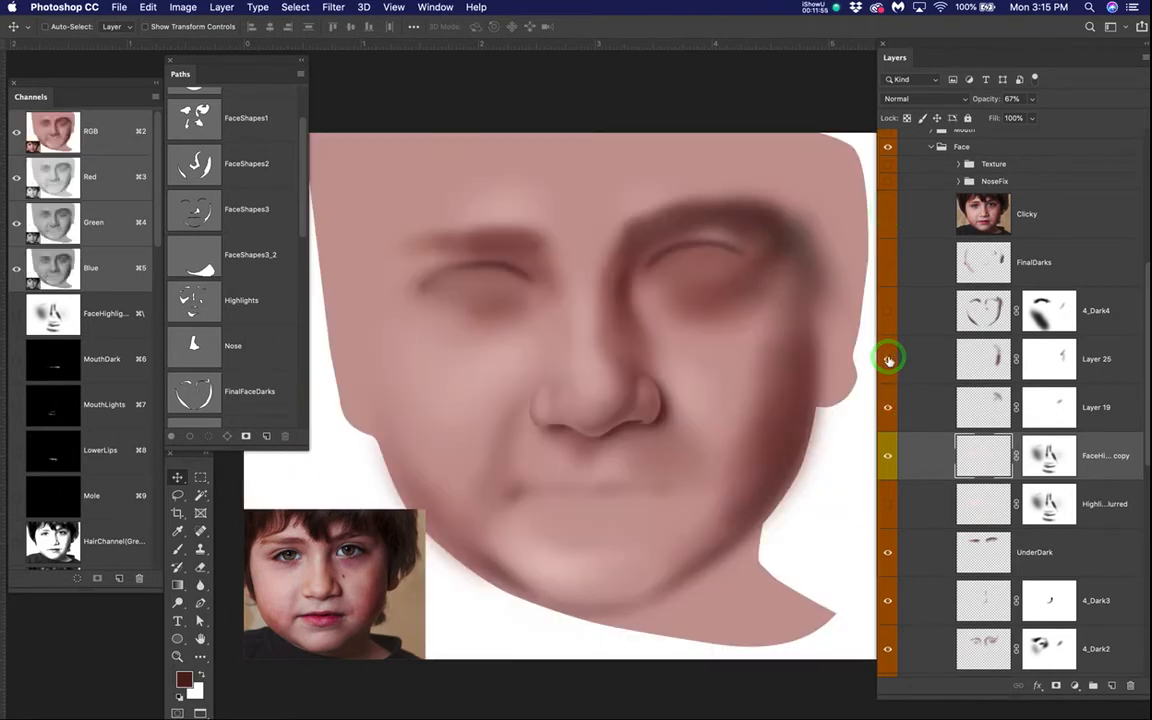
click(887, 358)
click(887, 358)
click(887, 314)
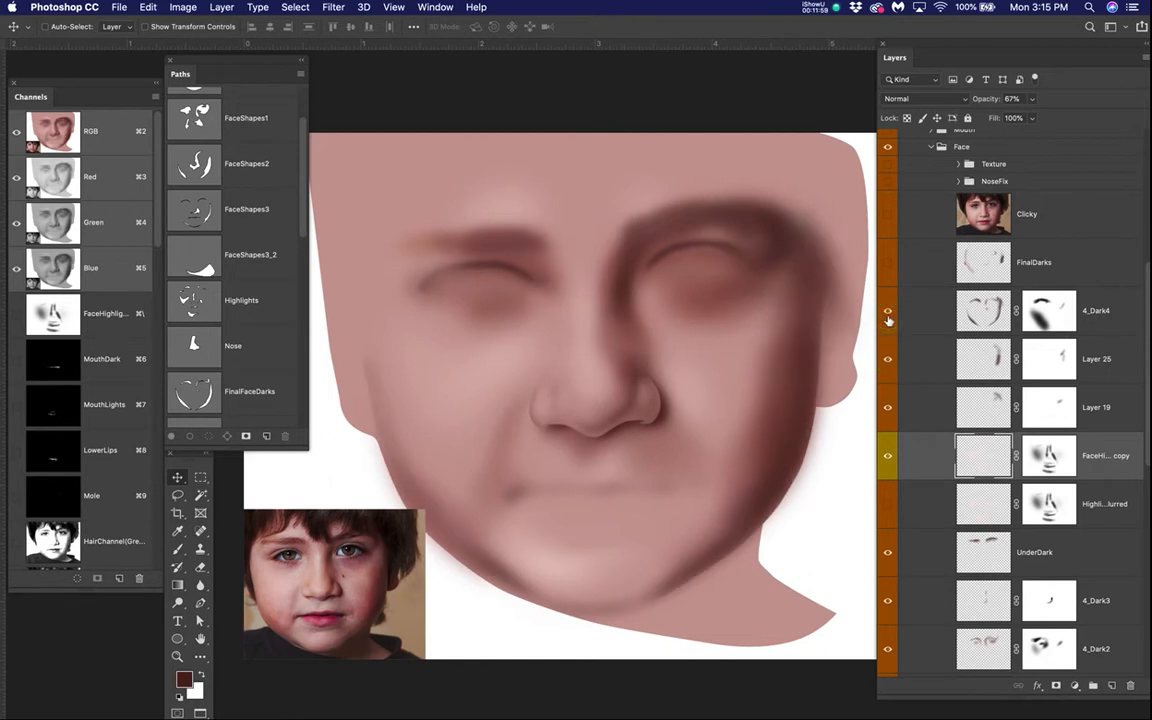
click(889, 262)
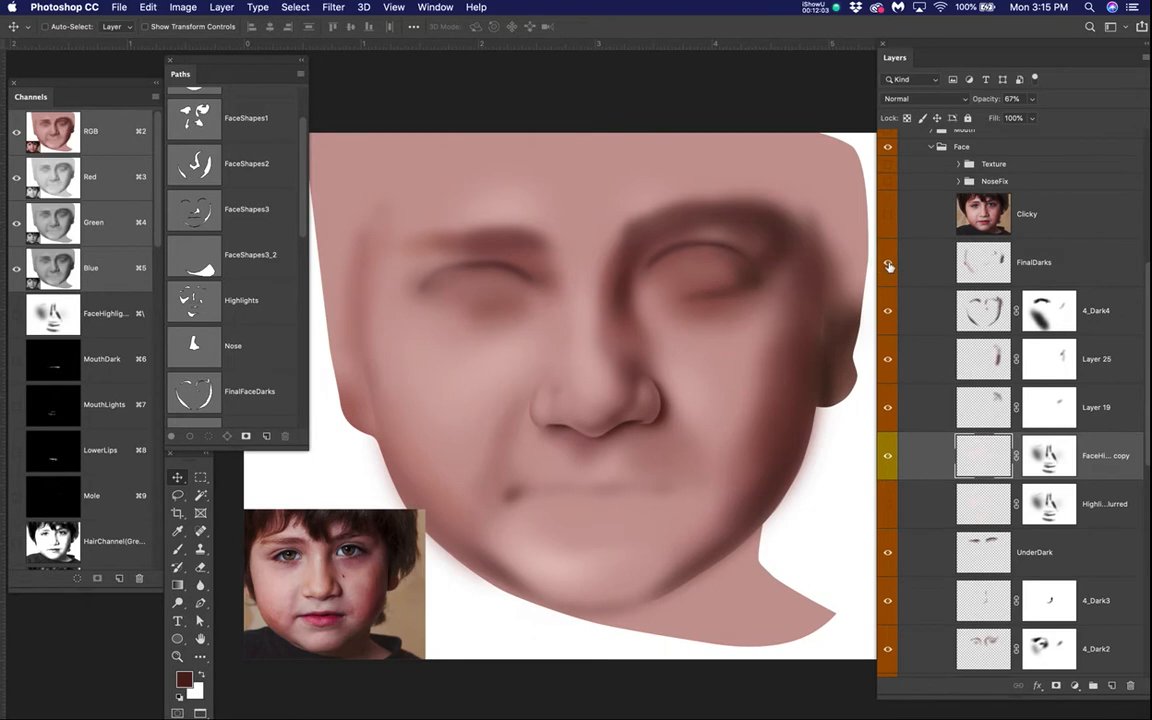
- Alternate the Clicky reference photo with the face that includes the FinalDarks shading to compare them
click(885, 214)
click(885, 214)
click(885, 214)
click(885, 214)
click(885, 214)
click(885, 214)
- Load the OuterSkin path as a selection, intersect it with the FaceShapes3_2 path to isolate the neck, and deselect
scroll(938, 491, down, 1)
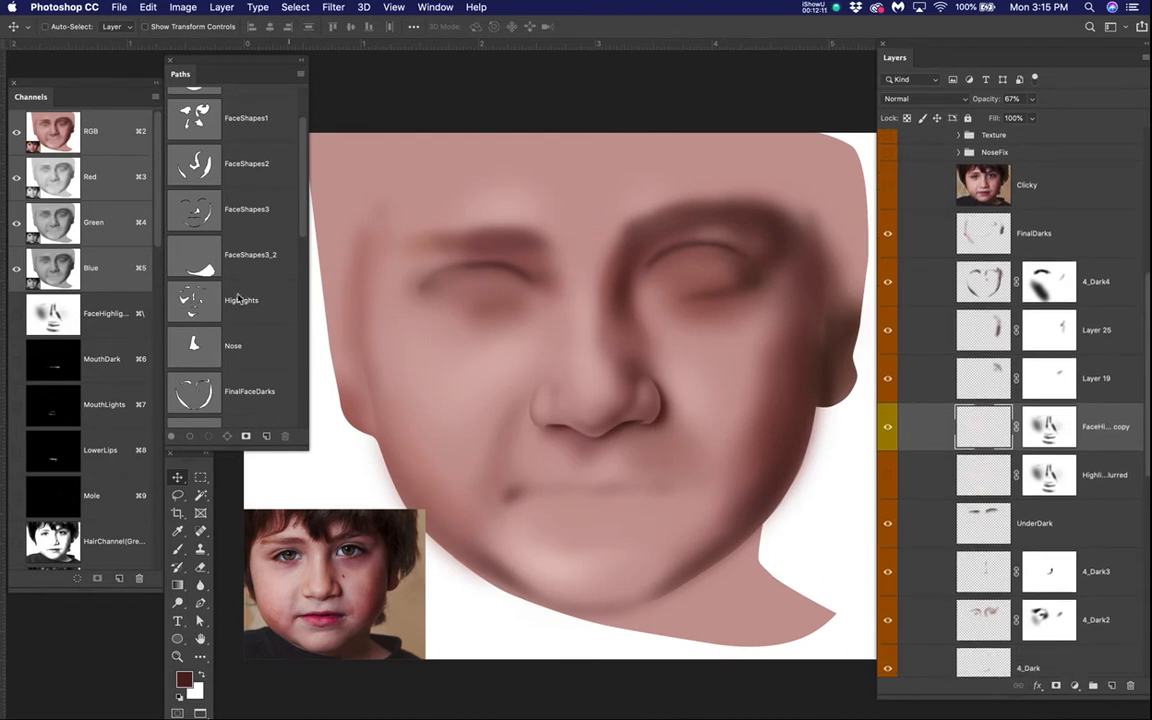
click(195, 256)
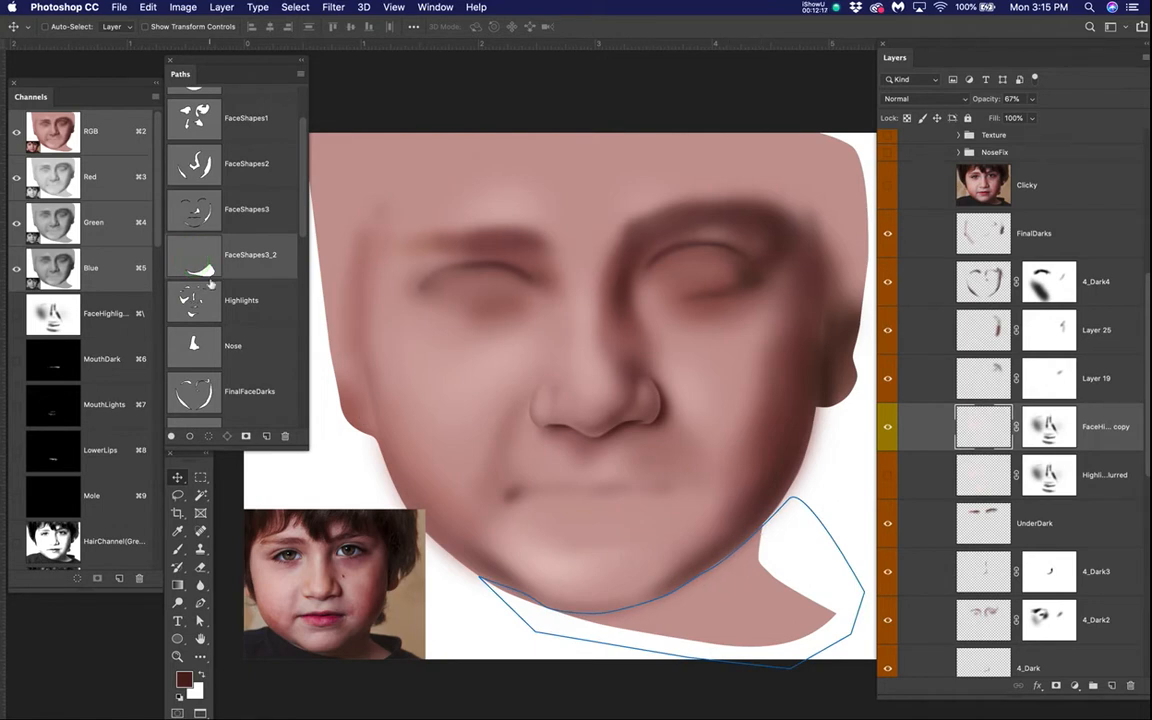
scroll(210, 285, up, 2)
click(201, 106)
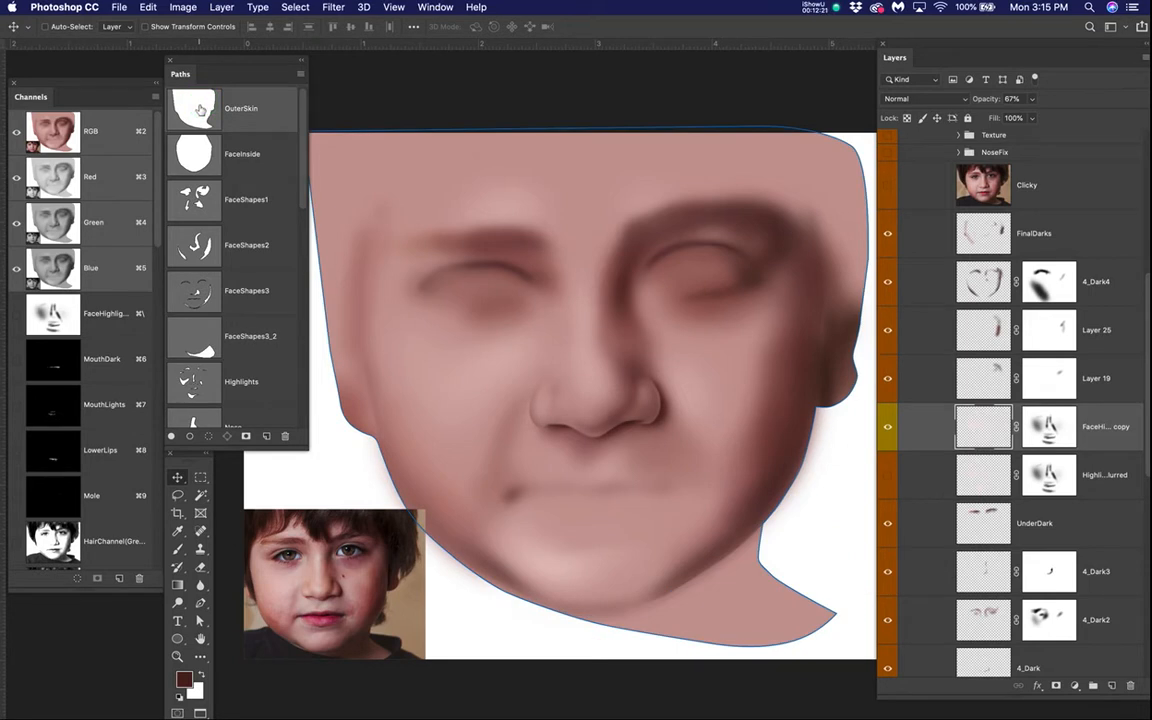
super+click(200, 110)
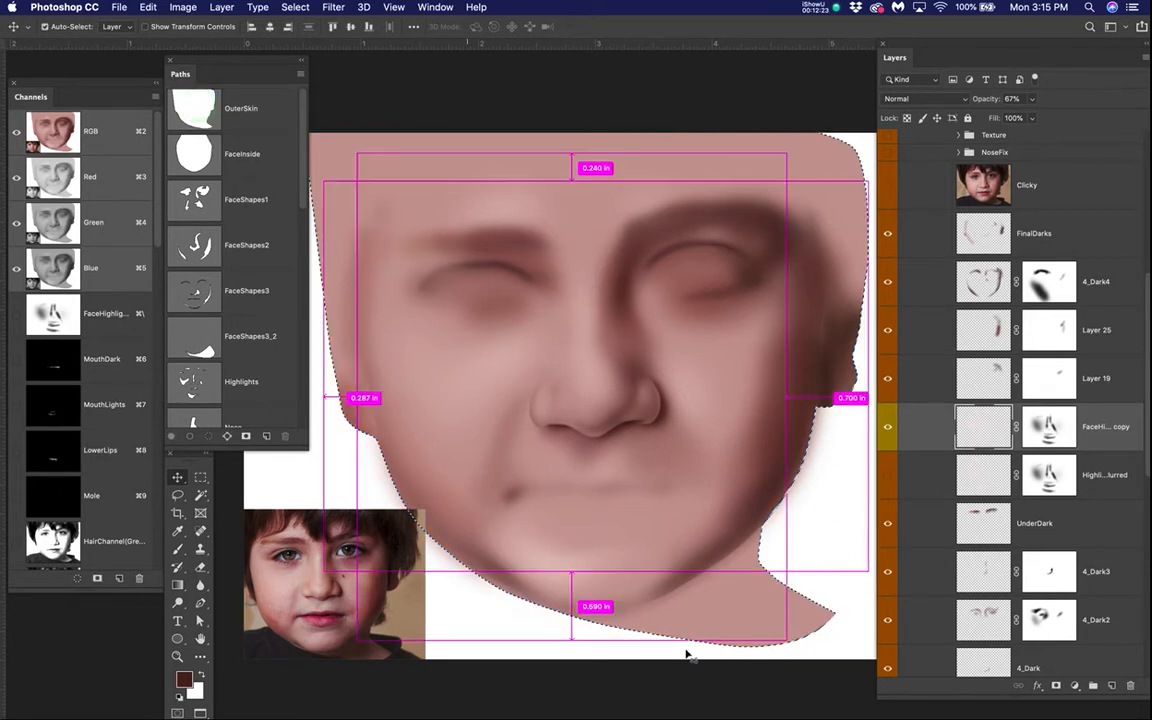
super+click(195, 338)
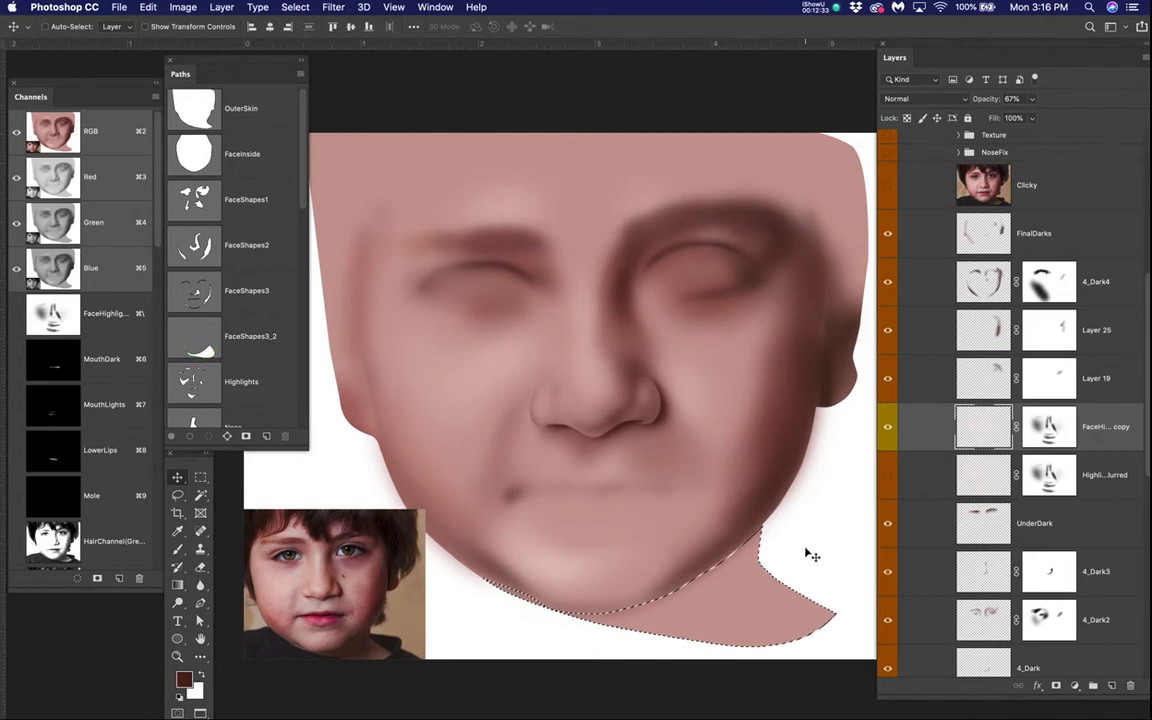
key(super+t)
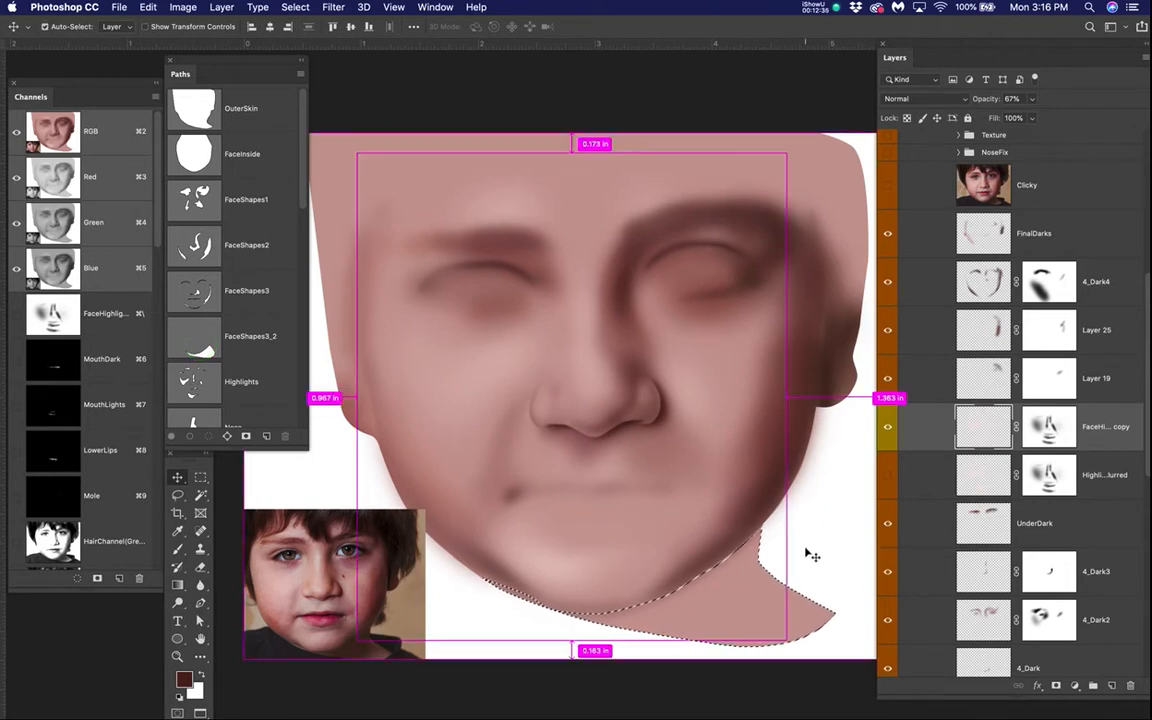
key(super+d)
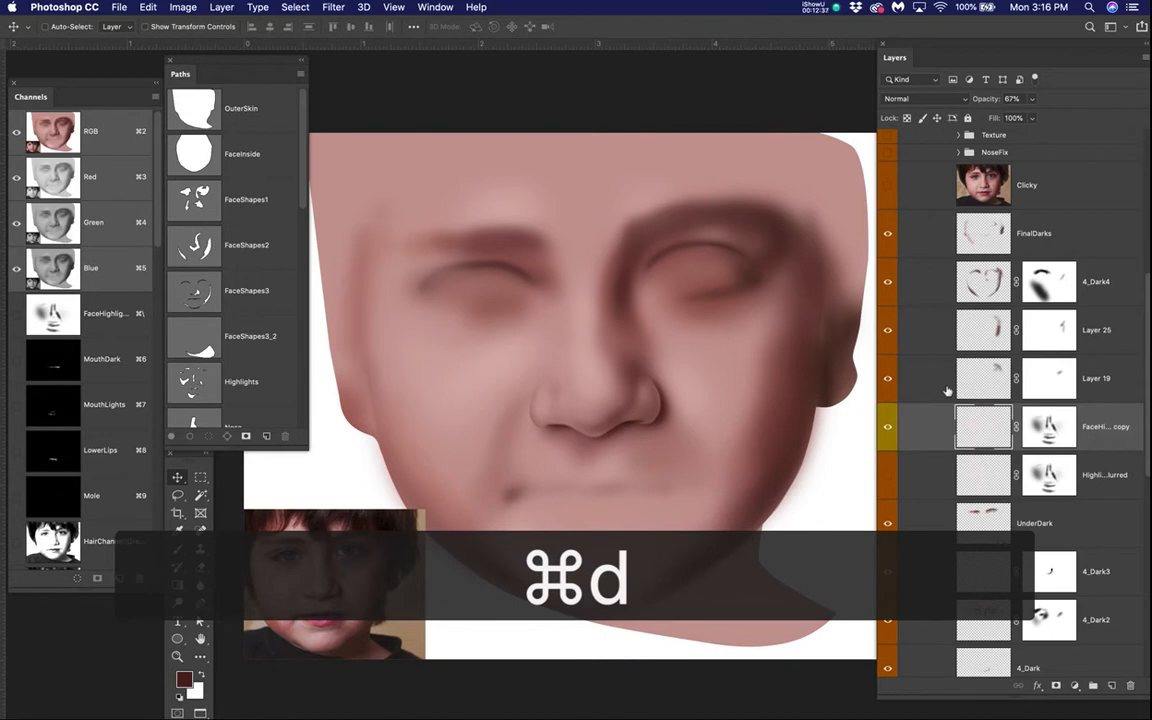
- Turn on the Neck layer to add dark shading to the neck below the jaw
scroll(918, 325, down, 3)
scroll(918, 325, up, 4)
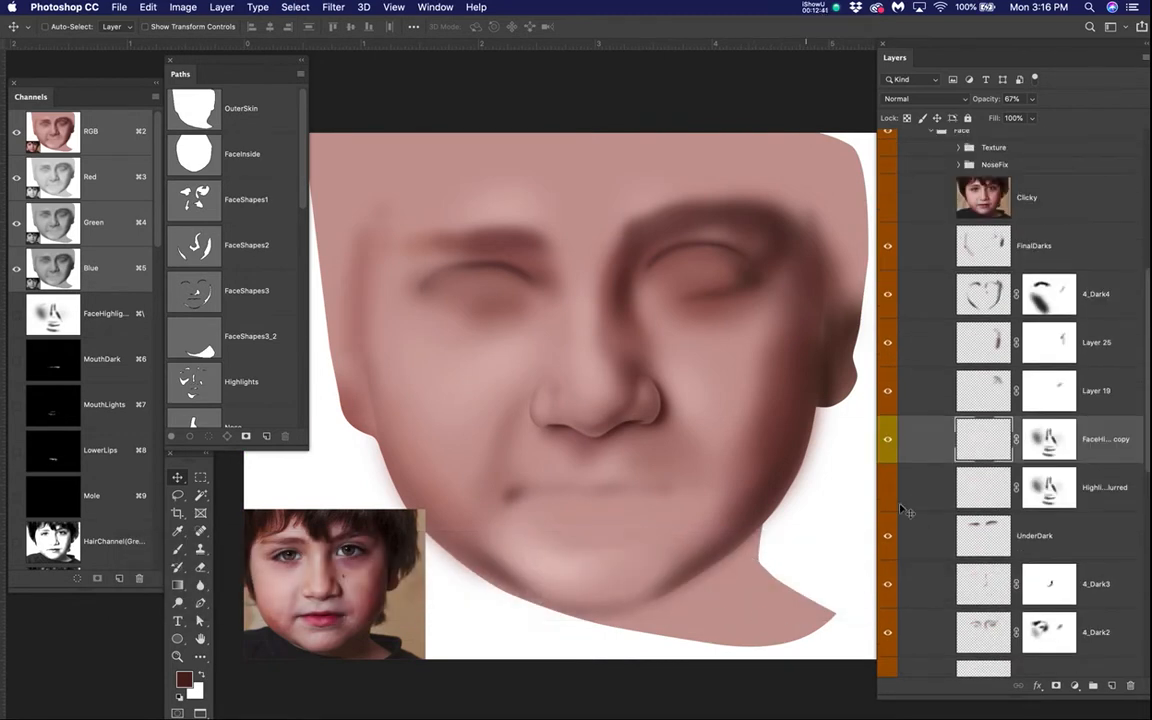
scroll(914, 305, up, 4)
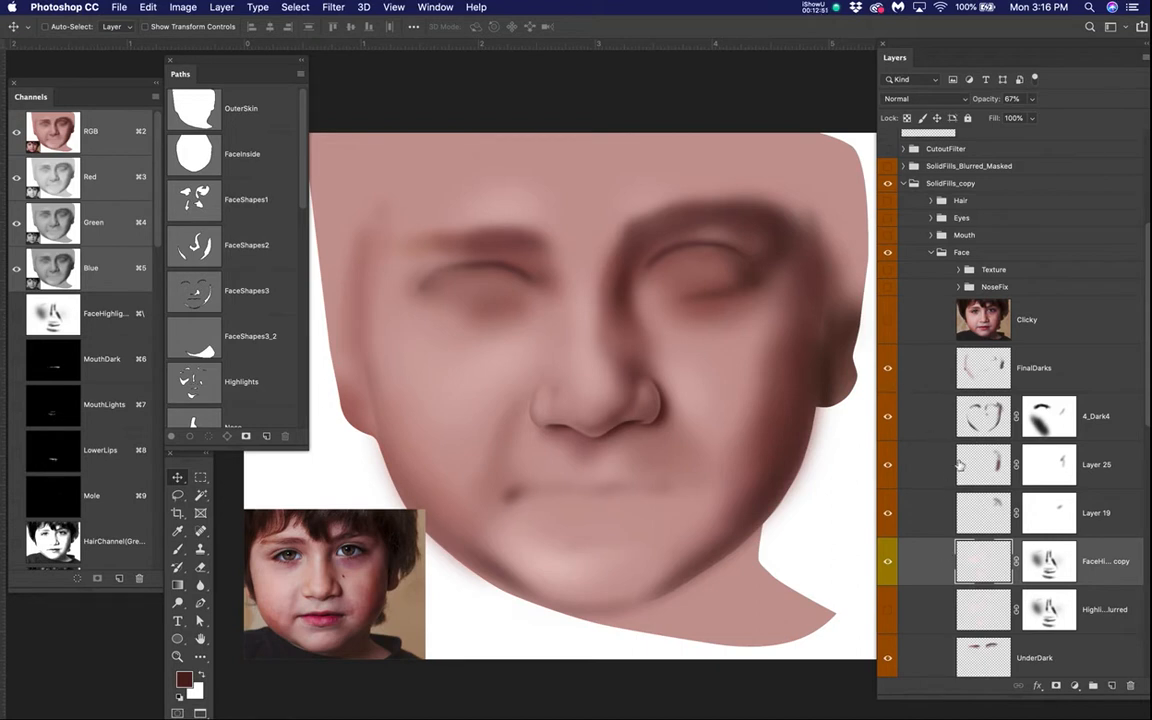
scroll(958, 465, down, 10)
scroll(952, 588, down, 3)
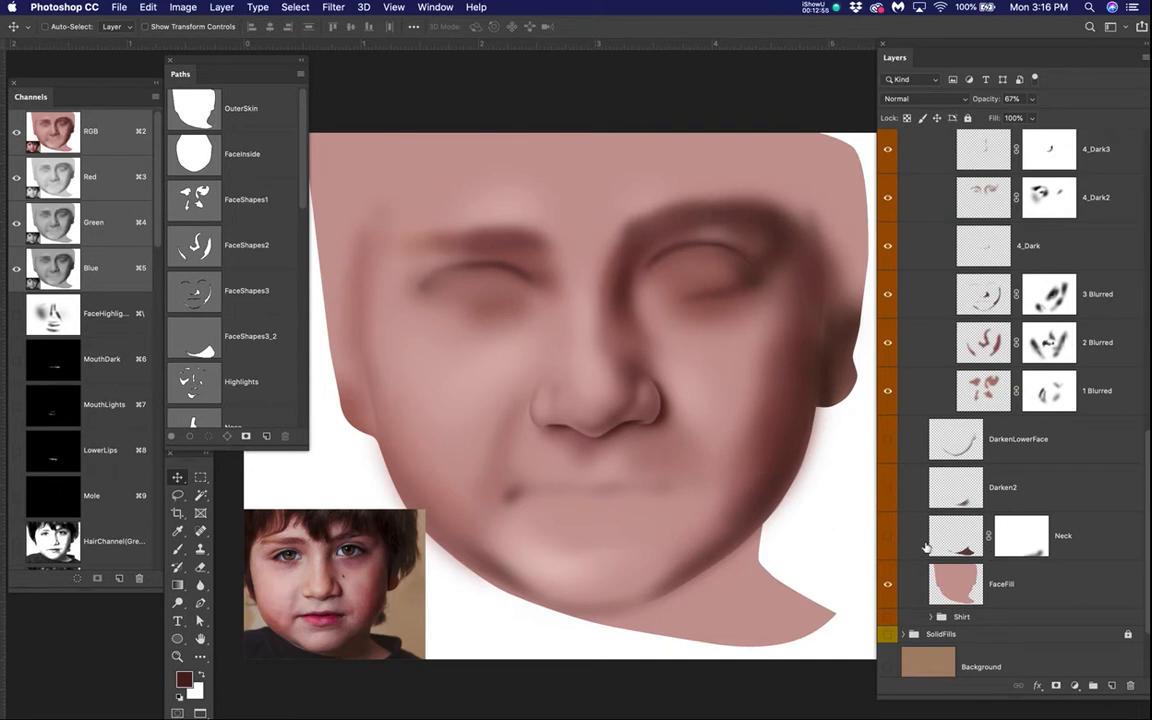
click(886, 540)
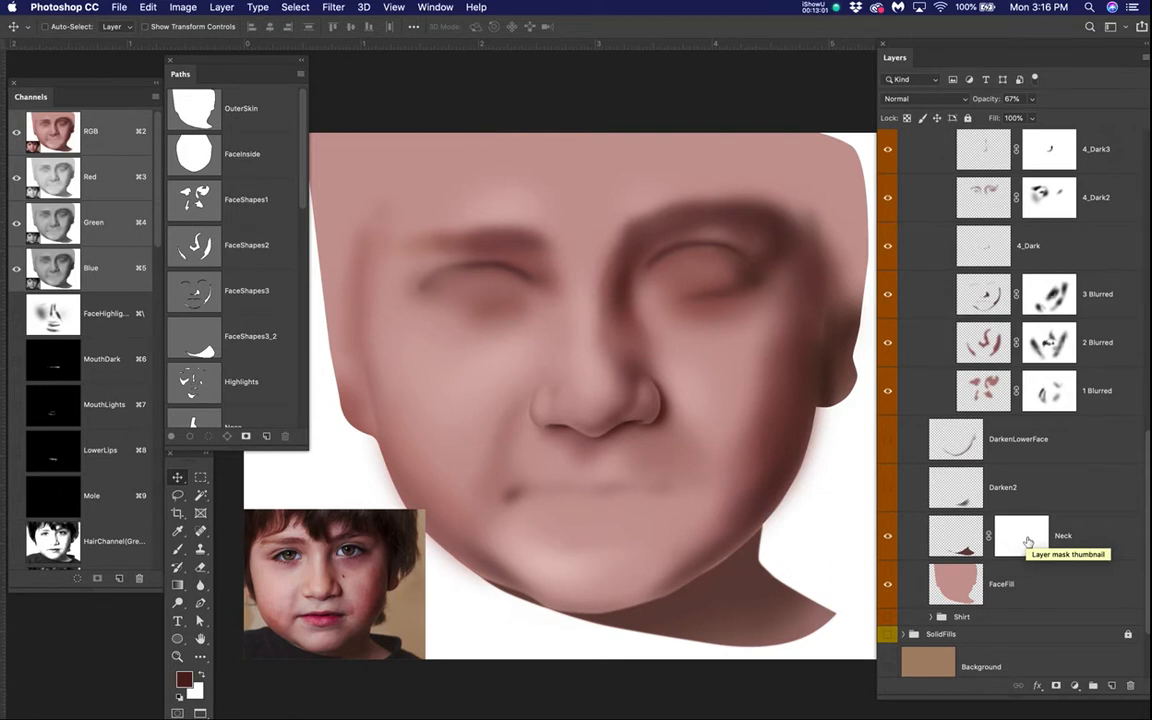
- Disable the Neck layer's mask and enable it again to compare the neck shading with and without it
right_click(1028, 541)
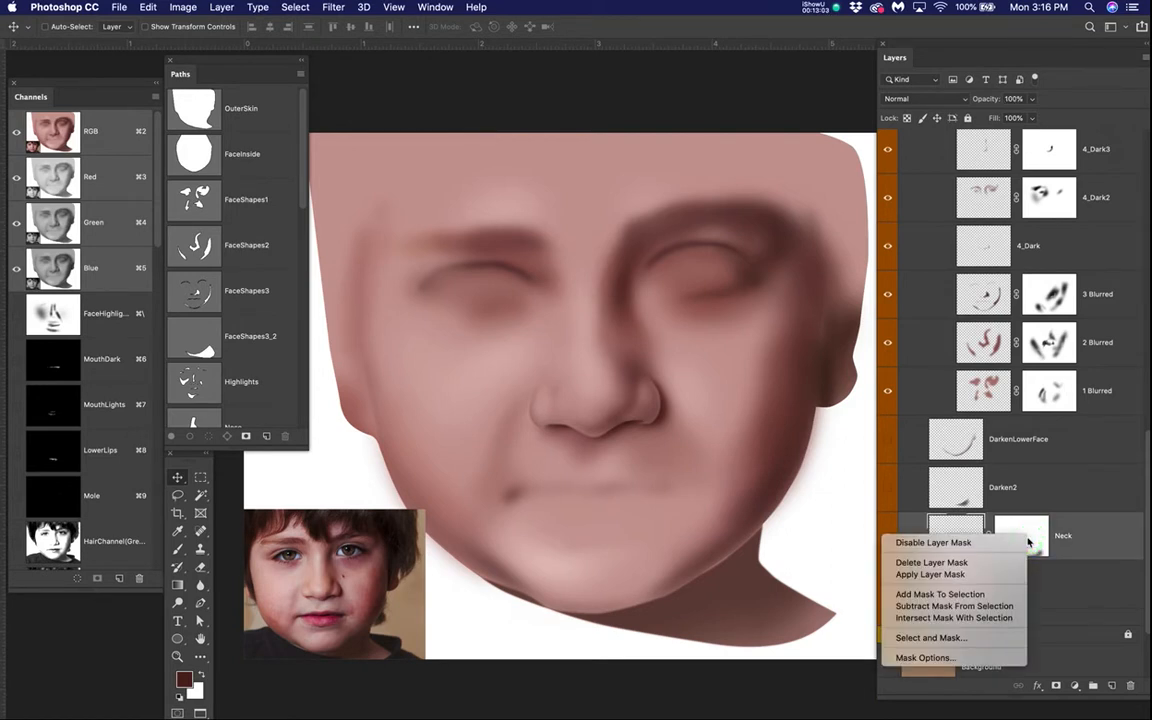
click(968, 542)
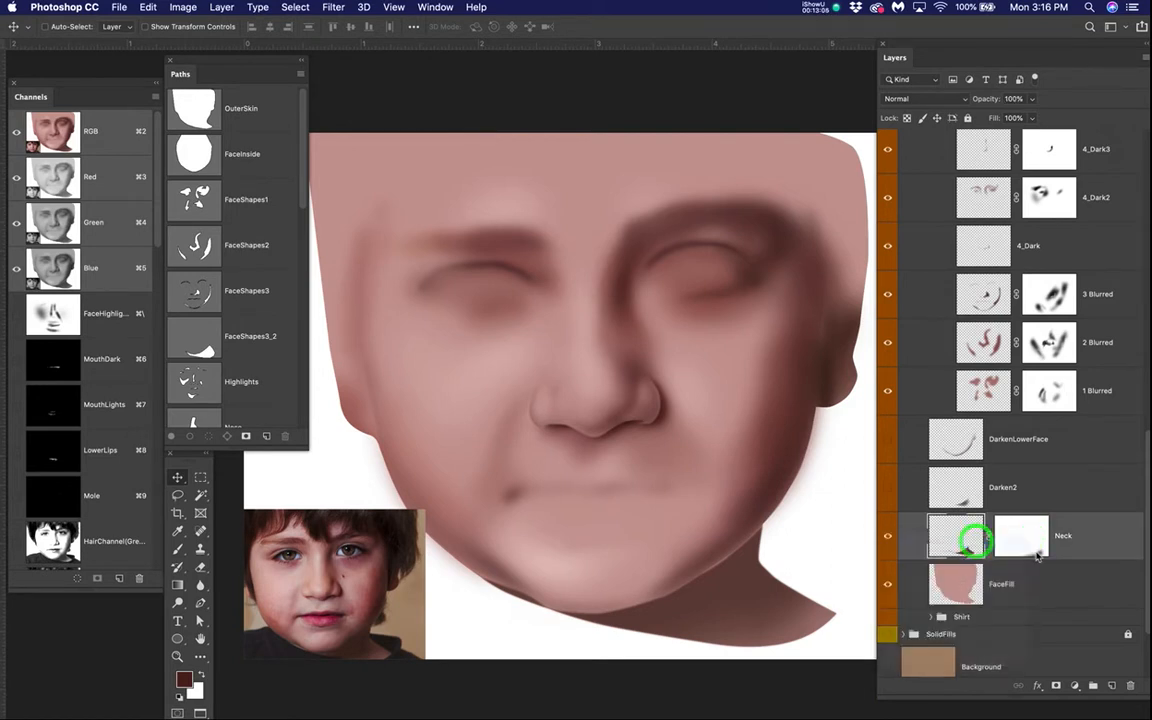
scroll(986, 418, down, 1)
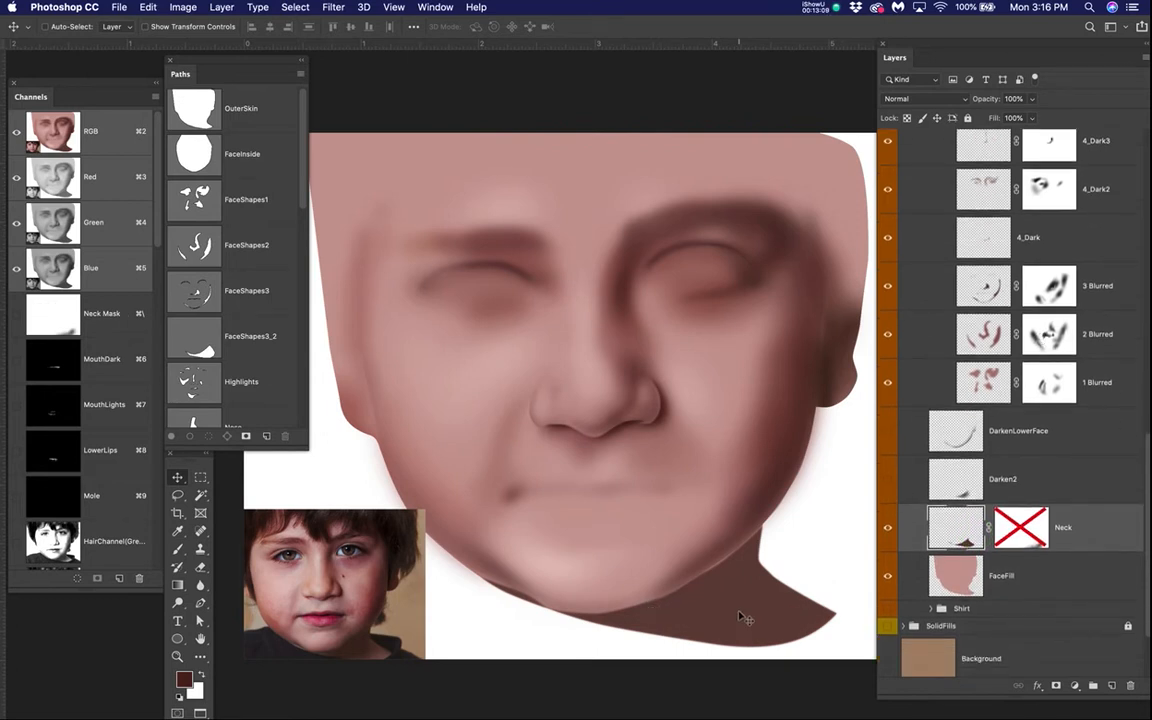
right_click(1013, 532)
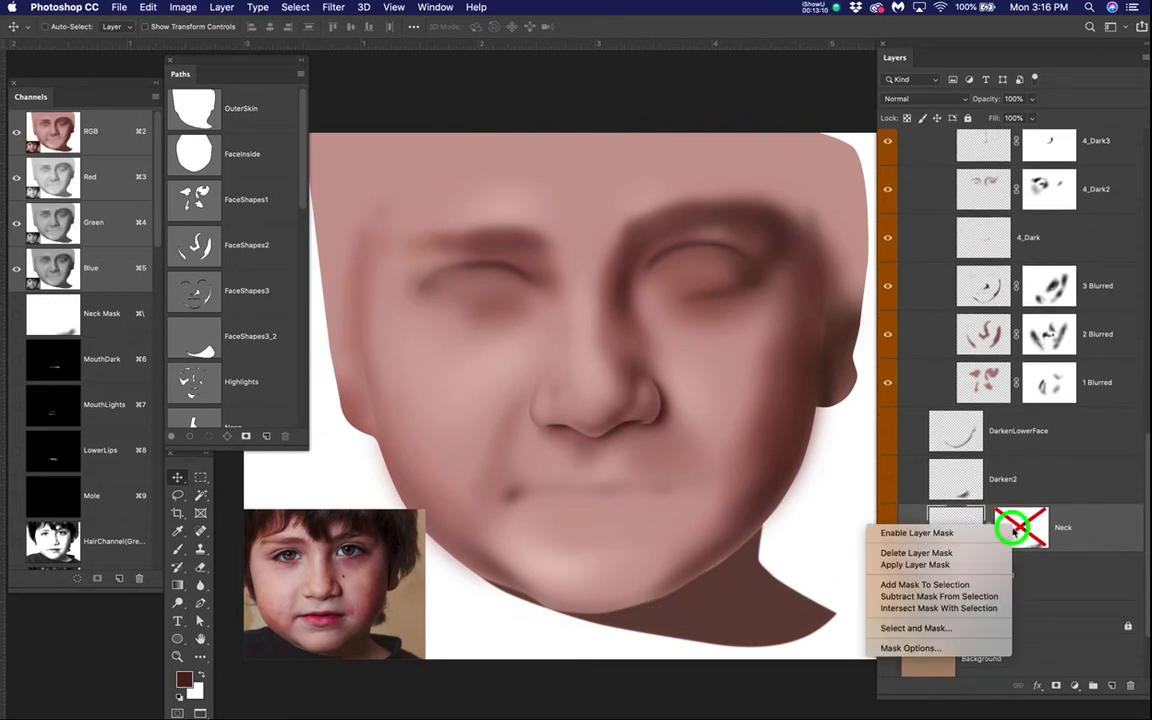
click(962, 538)
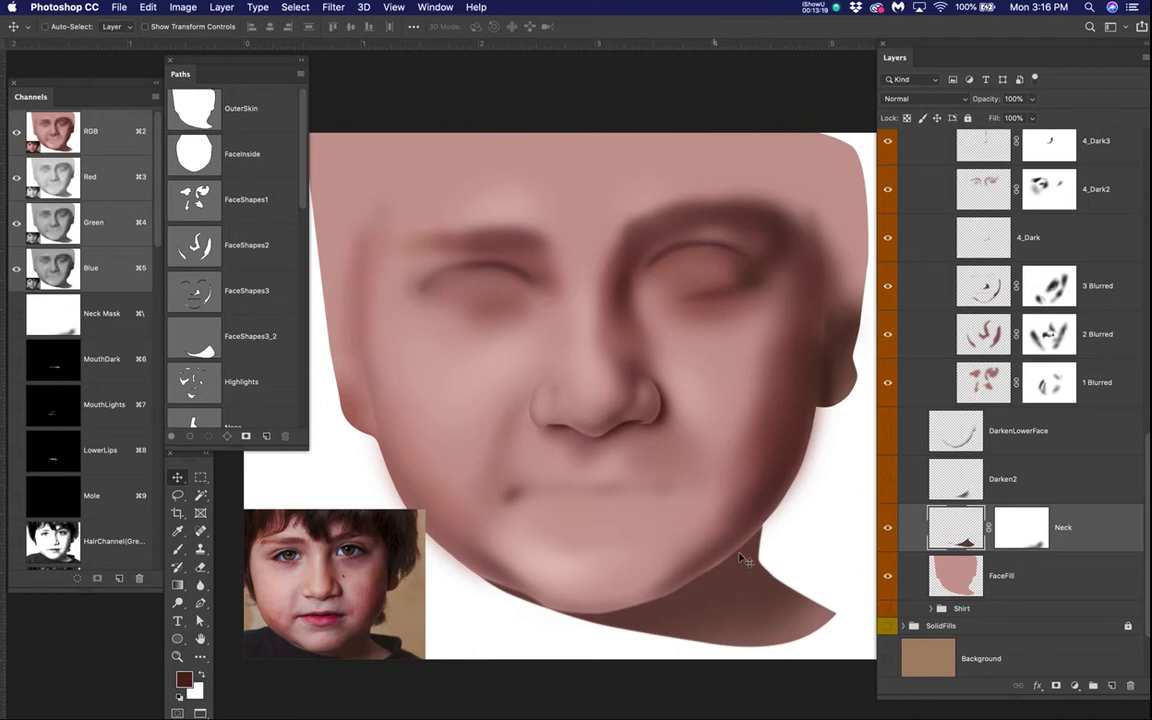
- Inspect the light edge along the jaw and show the Darken2 and DarkenLowerFace layers to darken it
scroll(738, 555, up, 5)
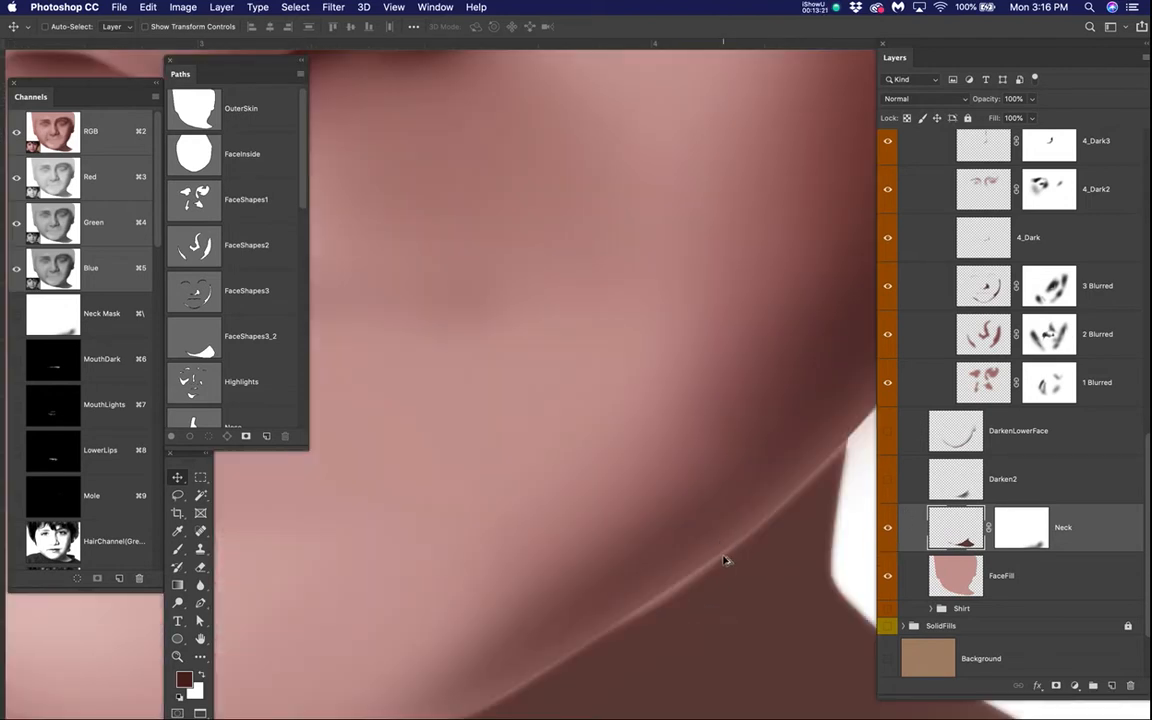
scroll(728, 552, down, 5)
click(888, 431)
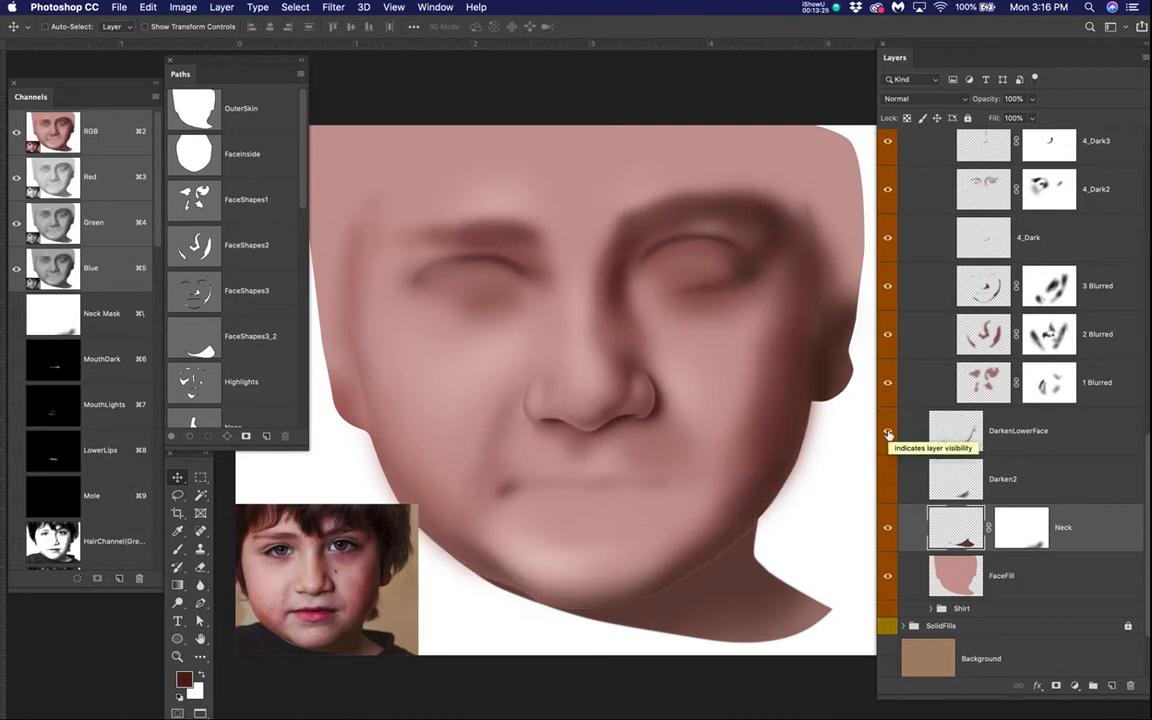
click(888, 432)
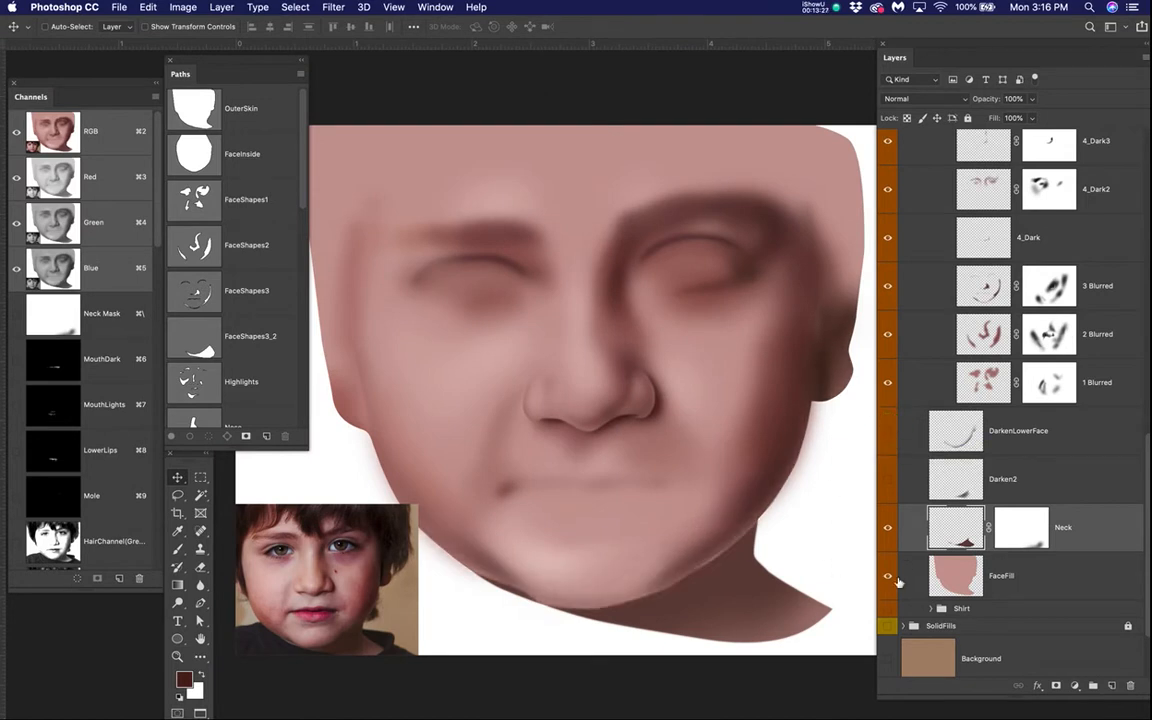
click(887, 479)
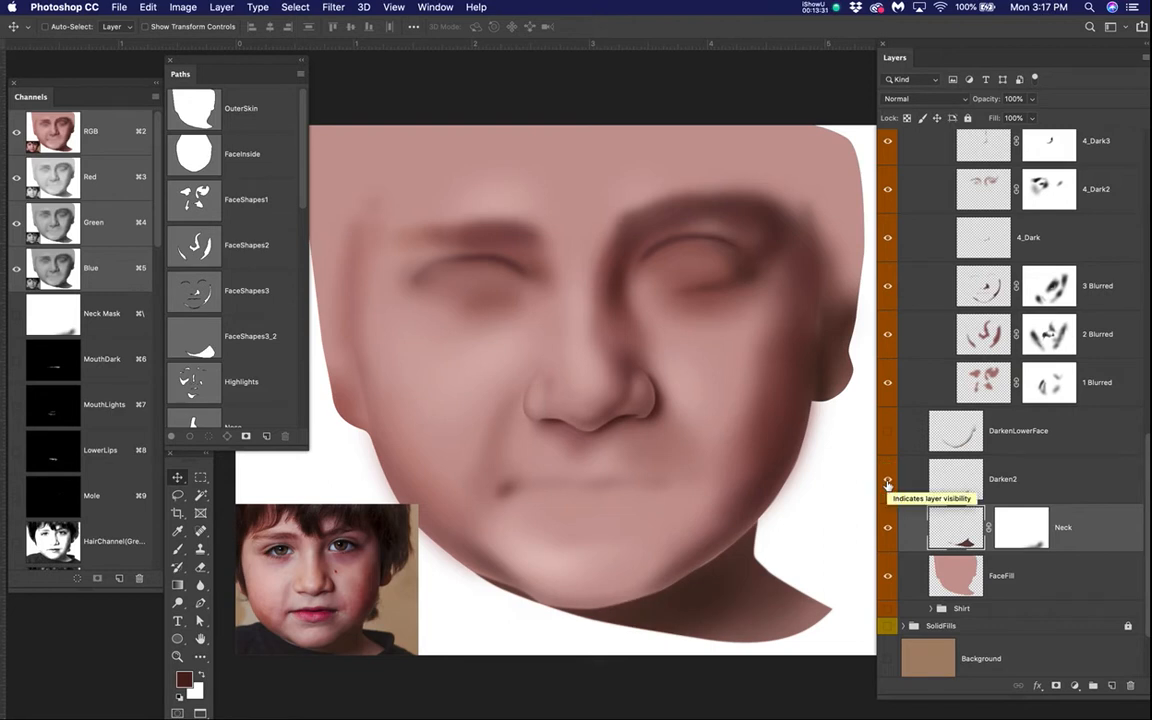
scroll(887, 482, up, 1)
click(885, 450)
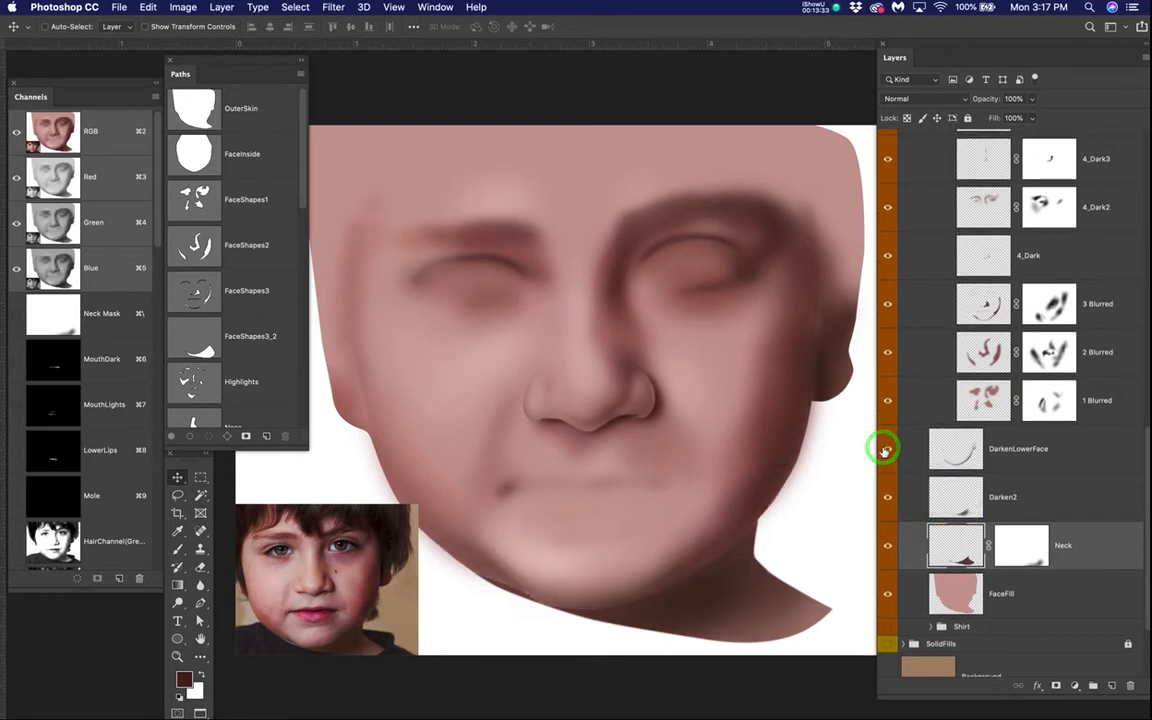
- Compare the jaw with and without DarkenLowerFace, and reduce that layer's opacity to 60%
click(885, 450)
click(1008, 450)
click(886, 449)
click(1049, 450)
click(1033, 99)
drag(1021, 116, 1006, 119)
- Alternate the Clicky reference photo with the painted face to check the softened jaw shading
scroll(1003, 213, up, 8)
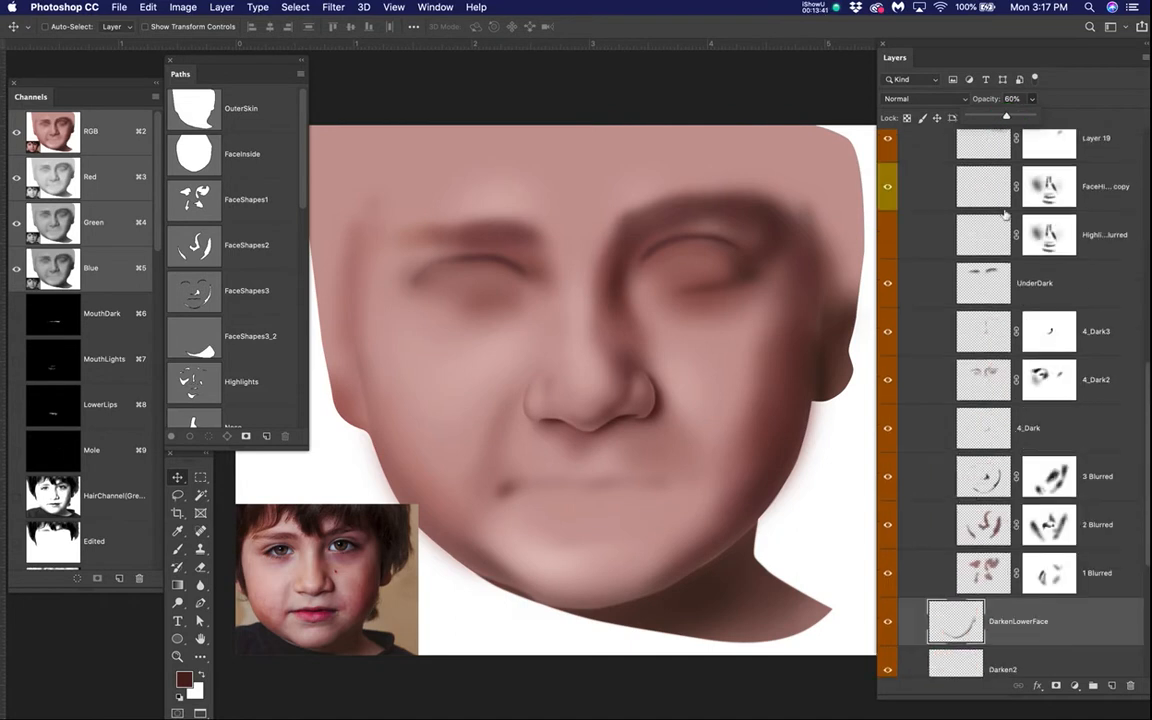
scroll(1003, 213, up, 4)
click(889, 311)
click(889, 311)
click(889, 311)
click(889, 311)
- Set the DarkenLowerFace layer's opacity to 83%
scroll(951, 376, down, 10)
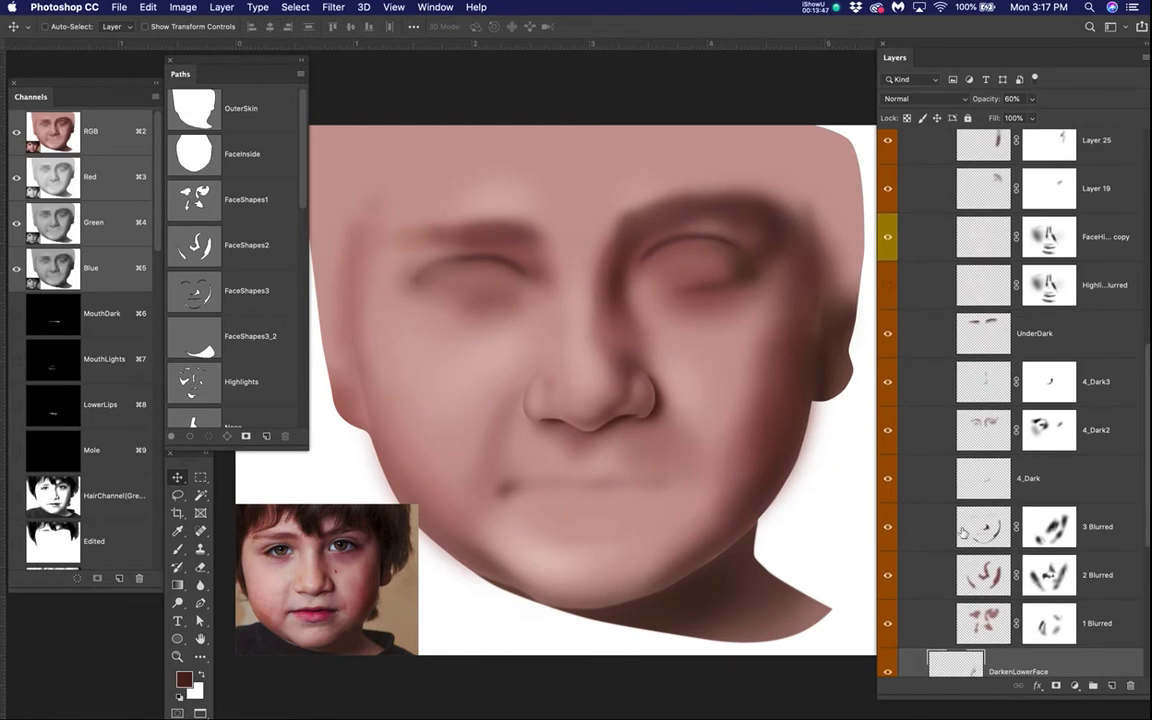
click(994, 532)
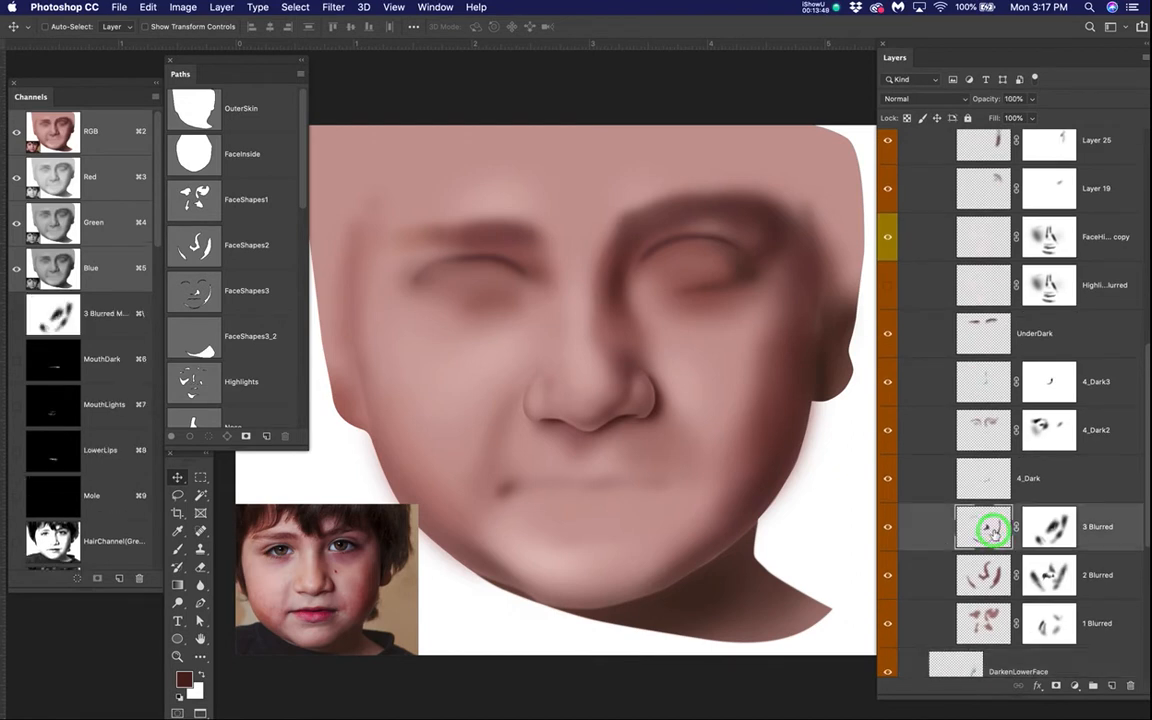
scroll(982, 430, down, 5)
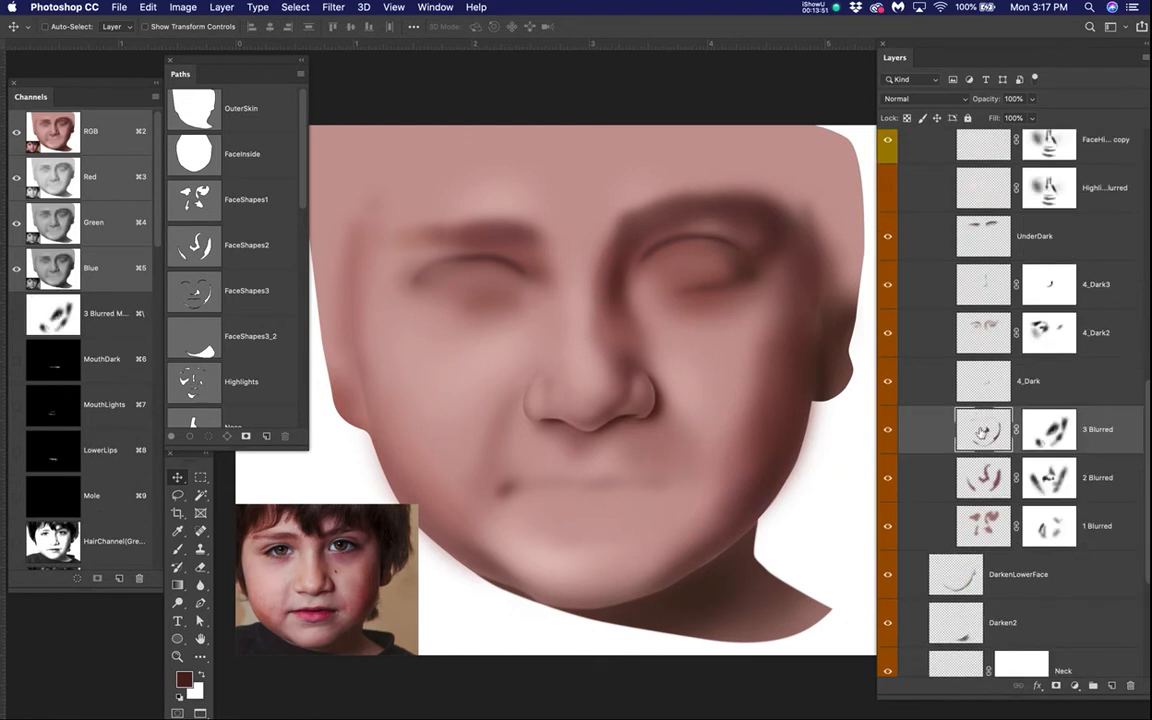
click(1020, 503)
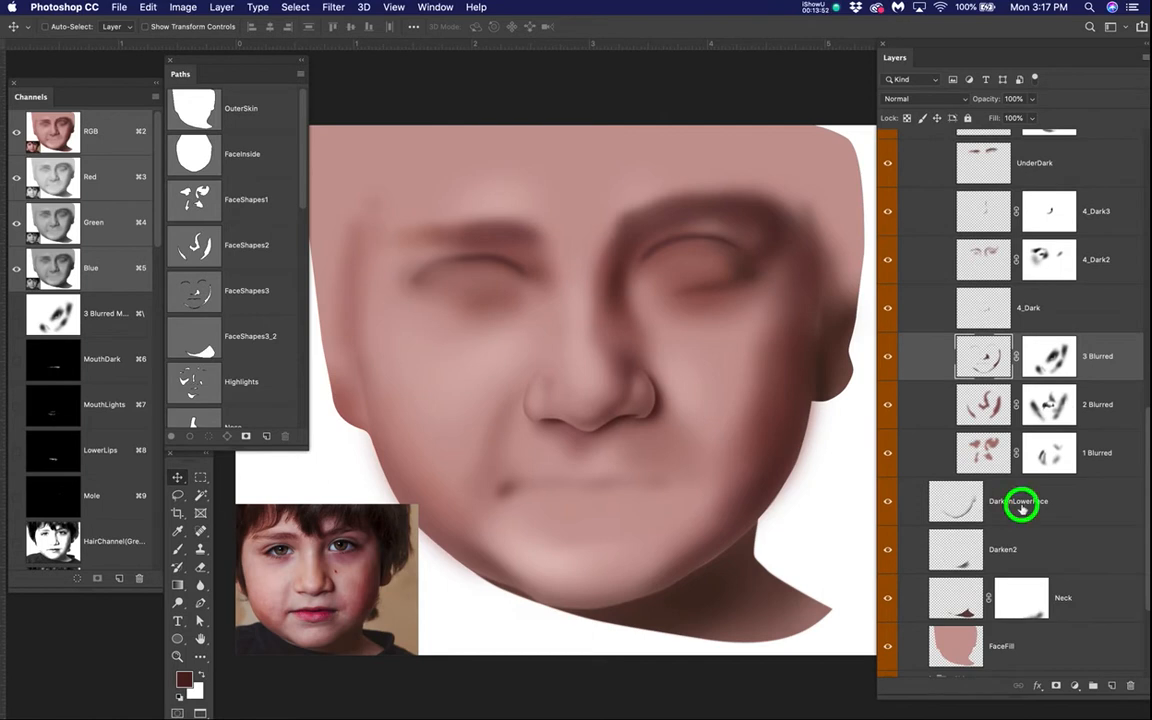
click(1032, 99)
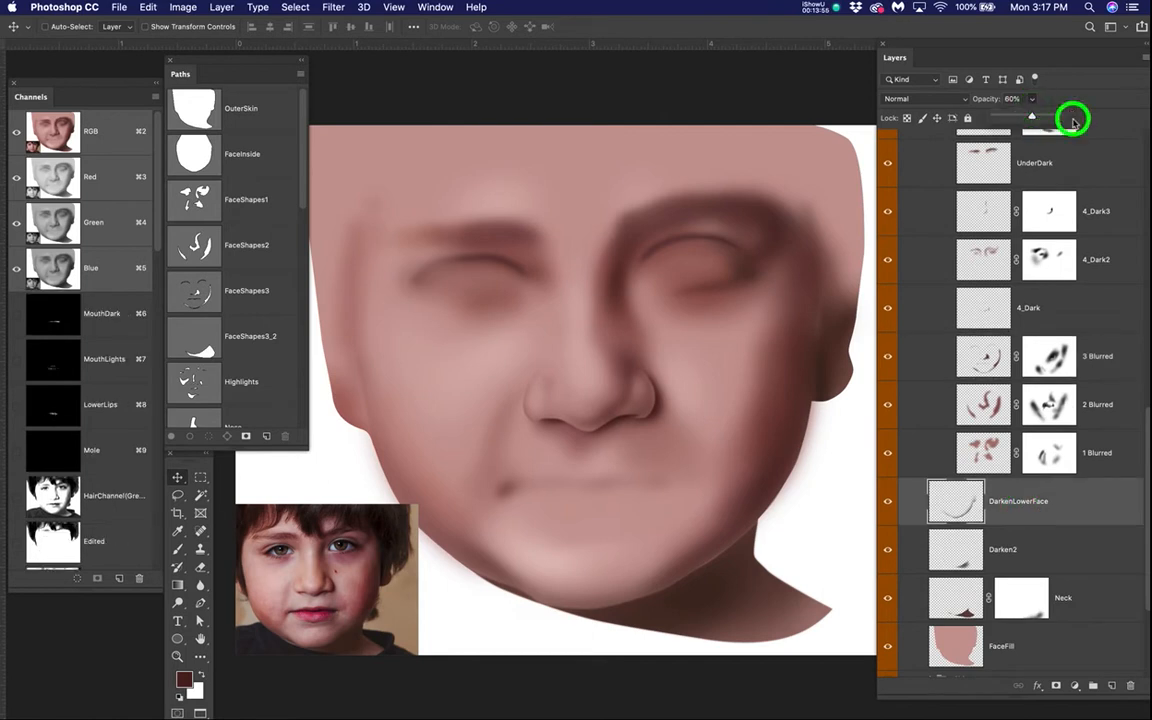
drag(1040, 121, 1046, 116)
- Toggle the Clicky reference photo repeatedly over the face to compare the lower-face and neck shading
scroll(1002, 368, up, 10)
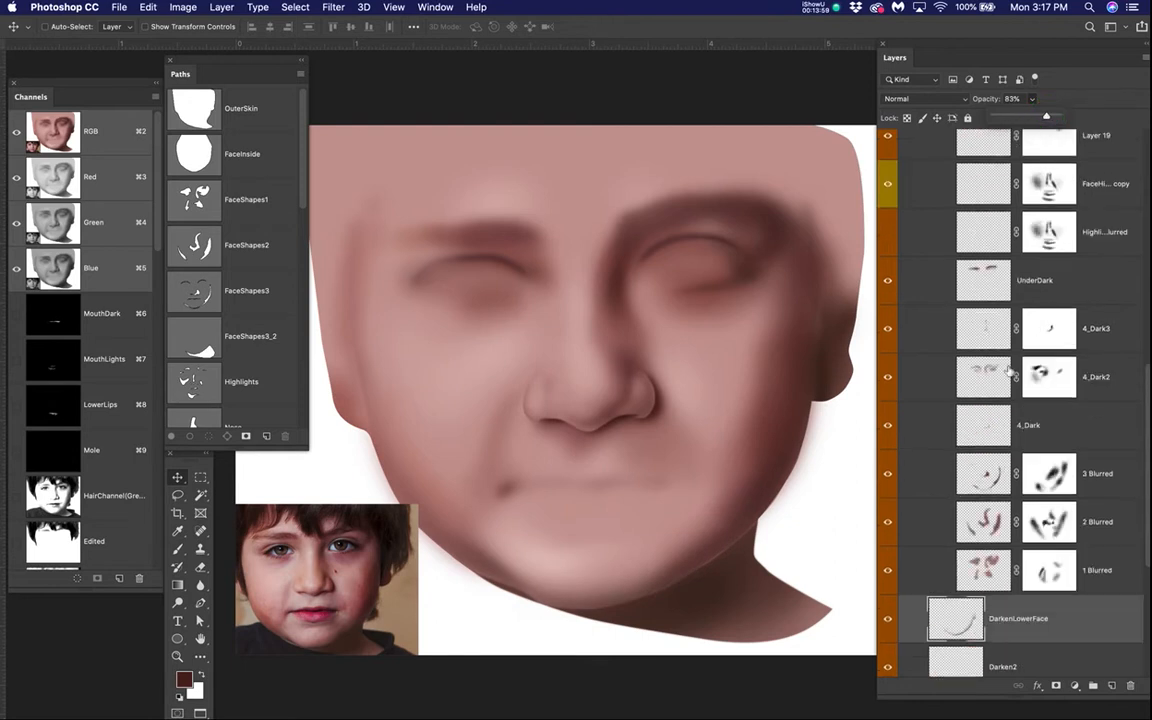
click(887, 248)
click(887, 248)
click(887, 248)
click(887, 248)
click(887, 248)
click(887, 248)
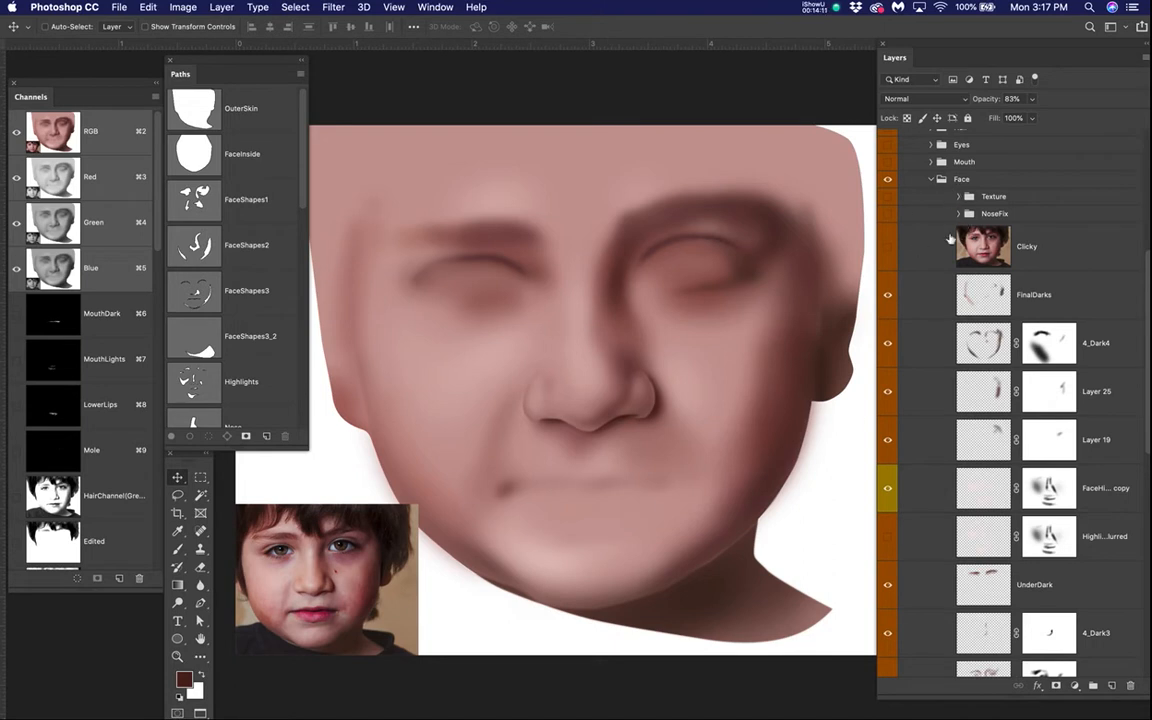
click(888, 540)
click(888, 540)
- Move the Clicky photo out of the Face group to above CutoutFilter, and show the NoseFix group
scroll(935, 245, up, 3)
drag(1062, 366, 1035, 188)
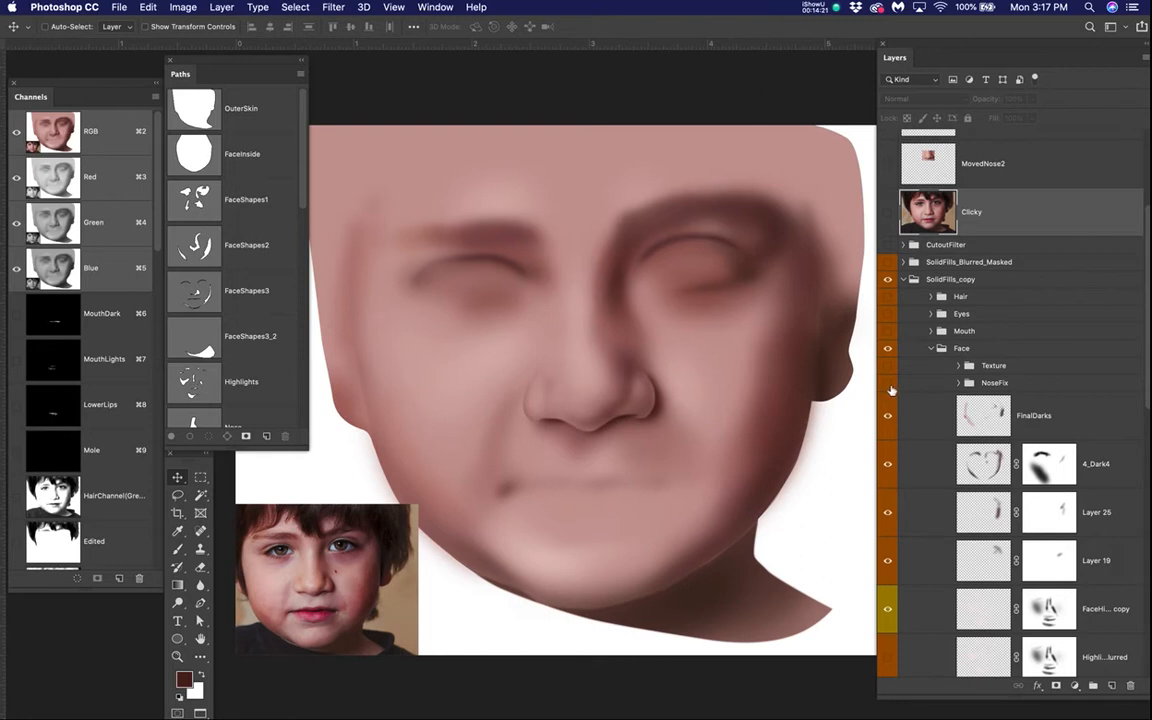
click(888, 385)
click(888, 385)
click(888, 385)
- Expand the NoseFix group to examine its three layers, and compare the nose with the Clicky photo
click(957, 383)
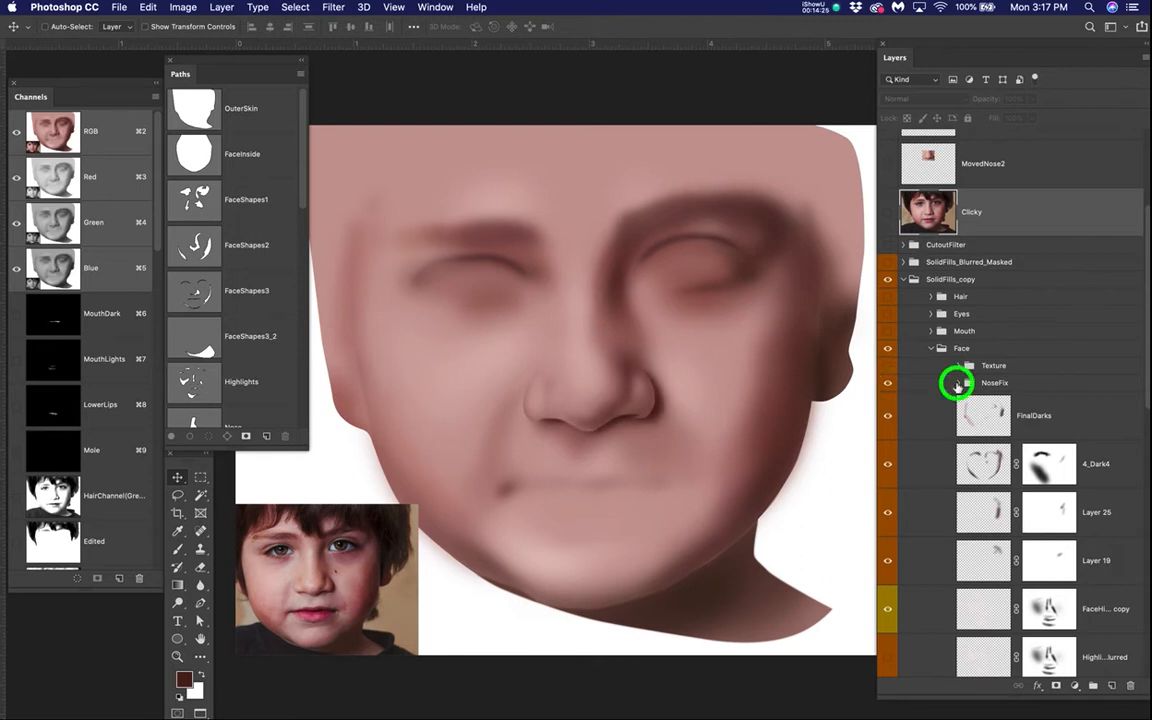
click(1010, 415)
click(1008, 463)
click(1017, 513)
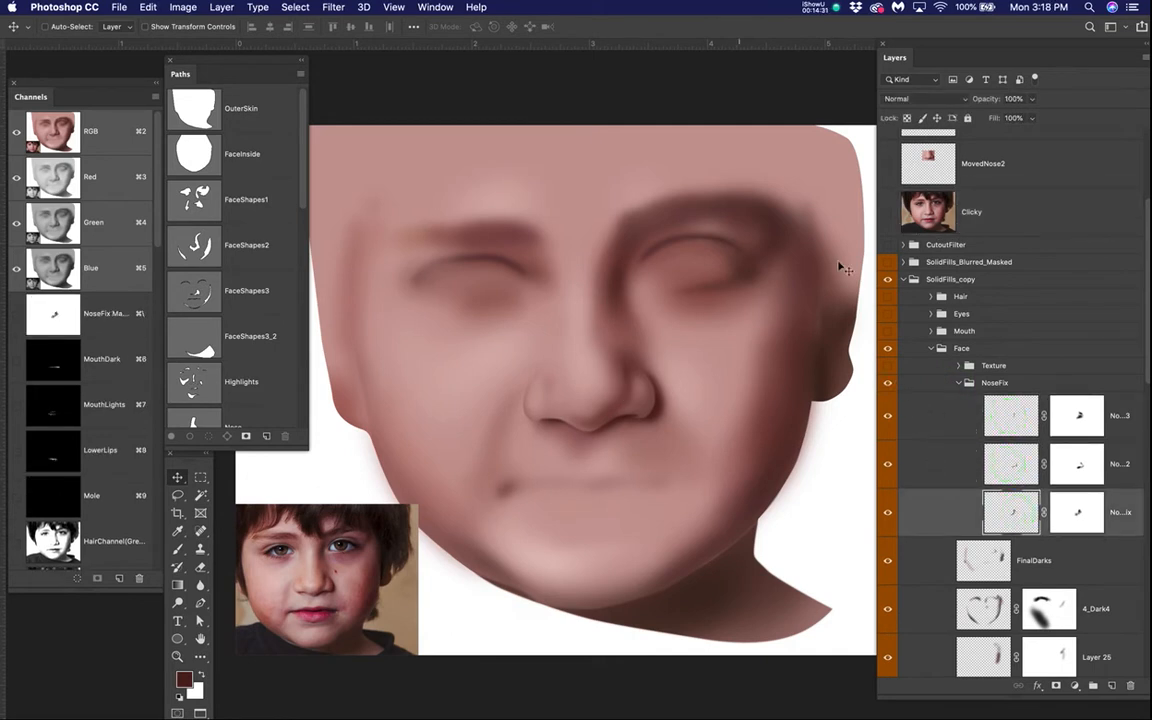
click(887, 212)
click(887, 212)
- Show and expand the Mouth group, and turn on its Layer 18 to add facial shading
click(887, 330)
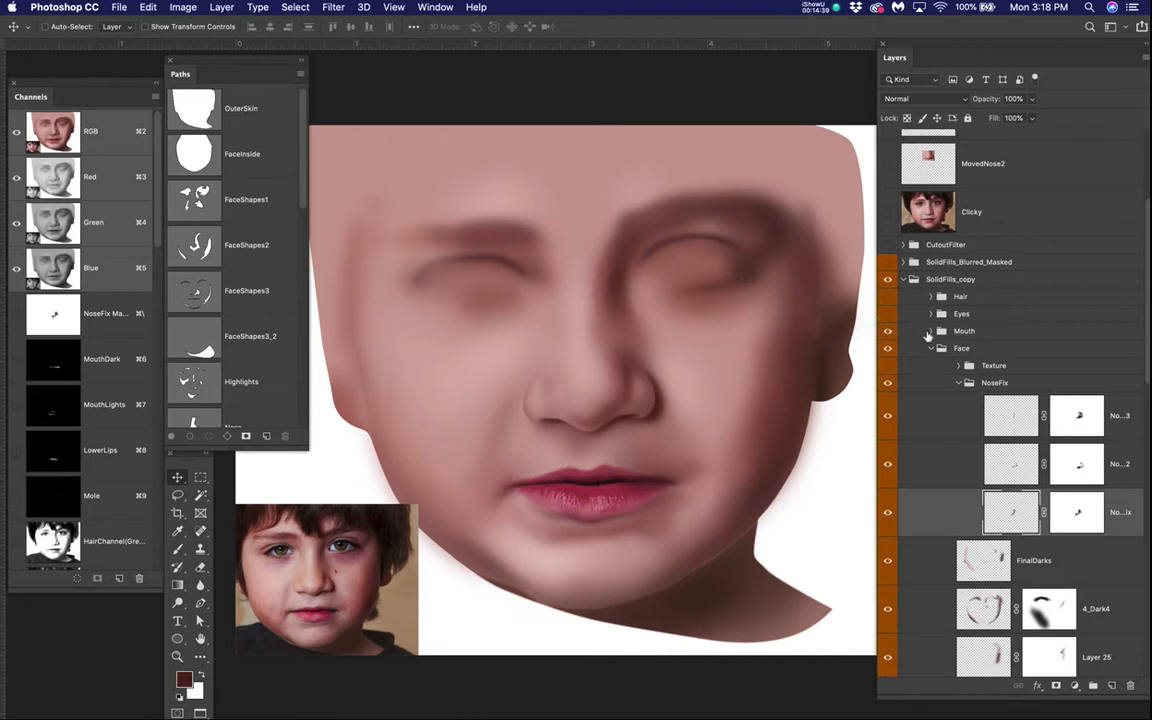
click(930, 333)
scroll(893, 384, down, 3)
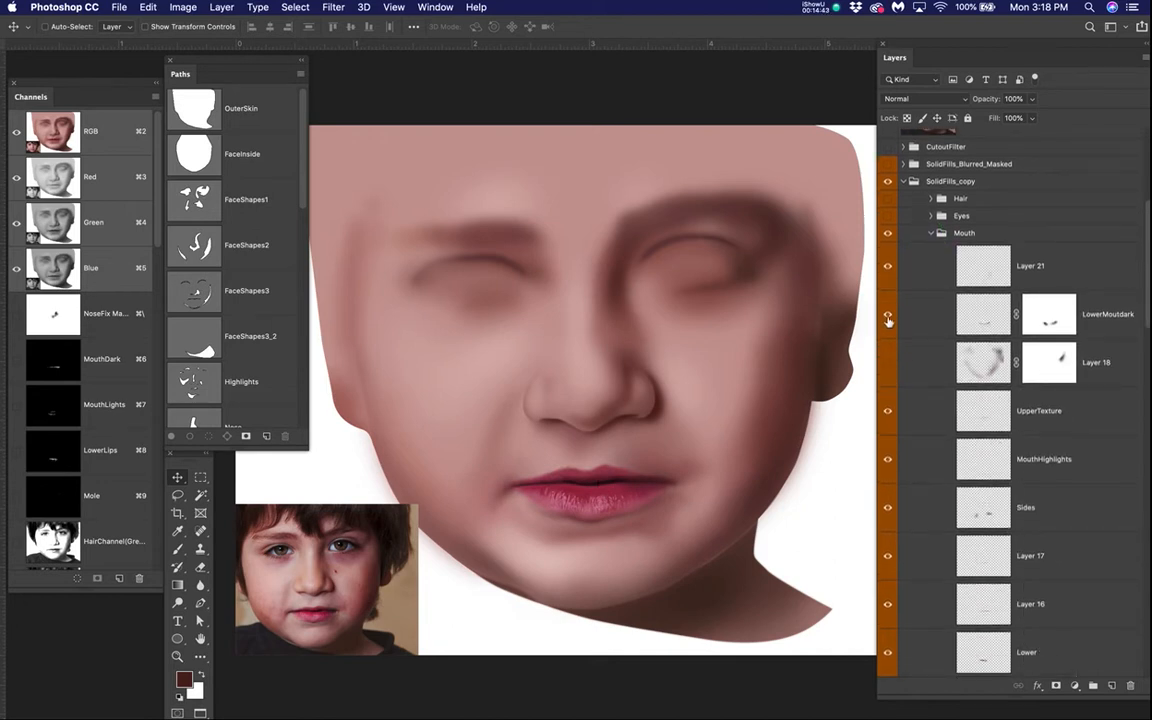
click(887, 366)
click(888, 366)
click(888, 366)
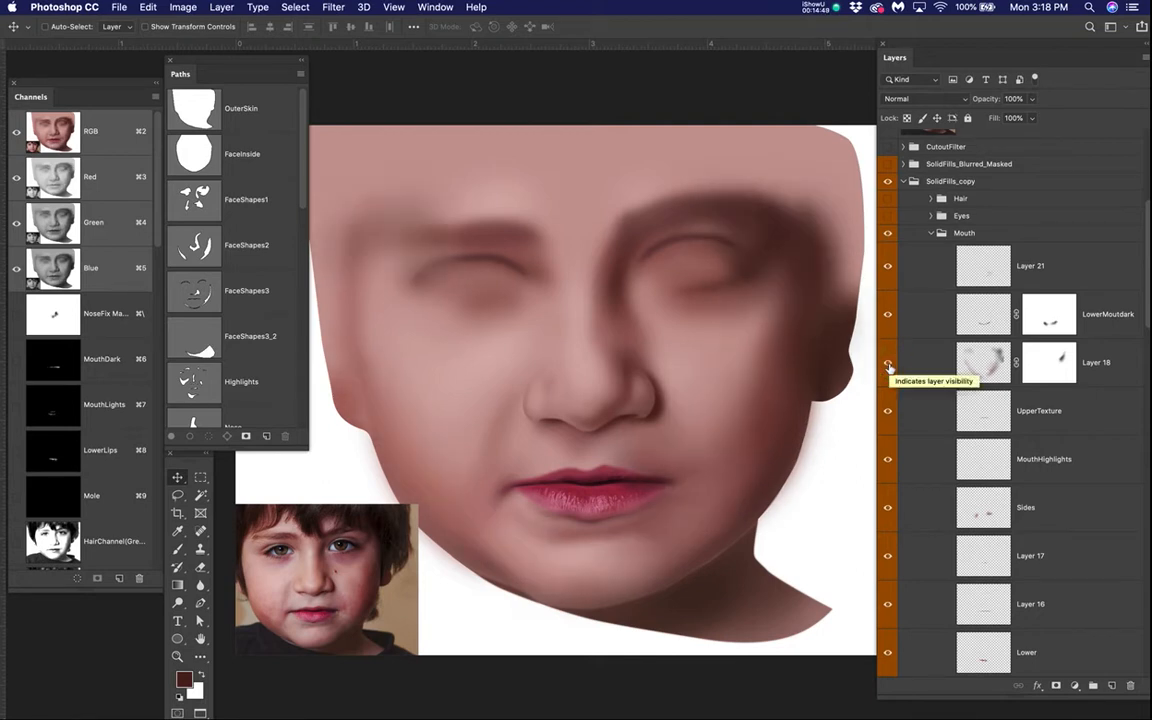
click(981, 362)
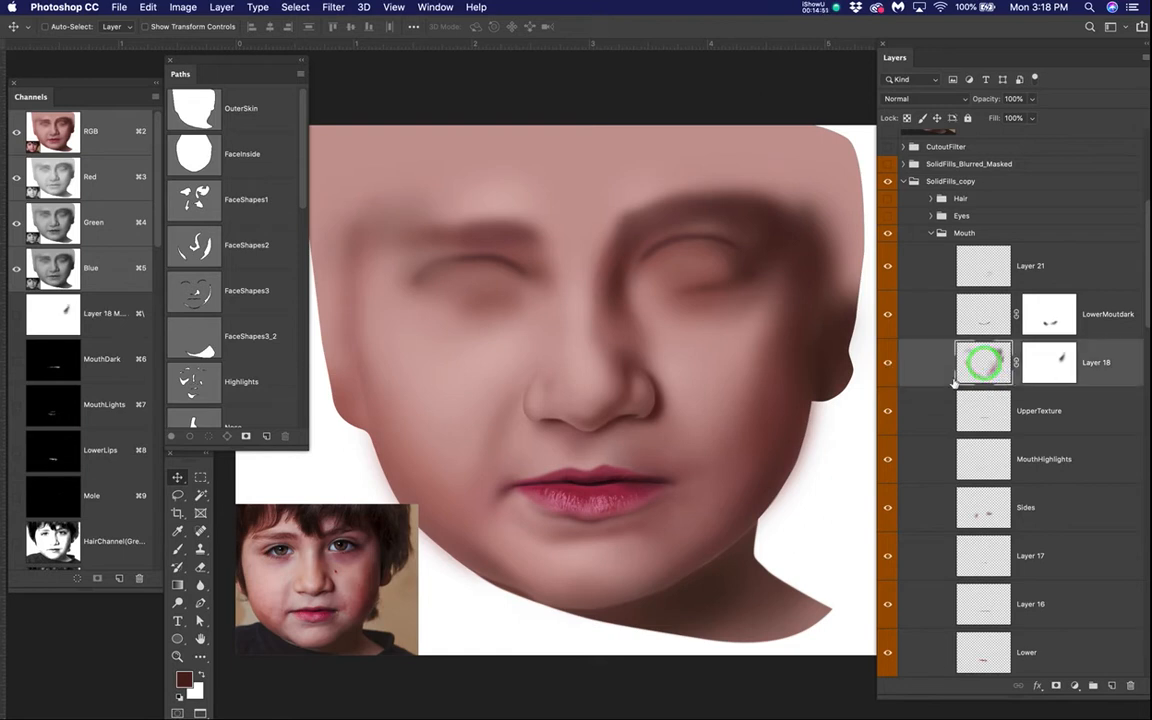
- Hide the mouth detail layers from LowerMoutdark down to SkinBehind2 in the Mouth group
scroll(901, 352, down, 2)
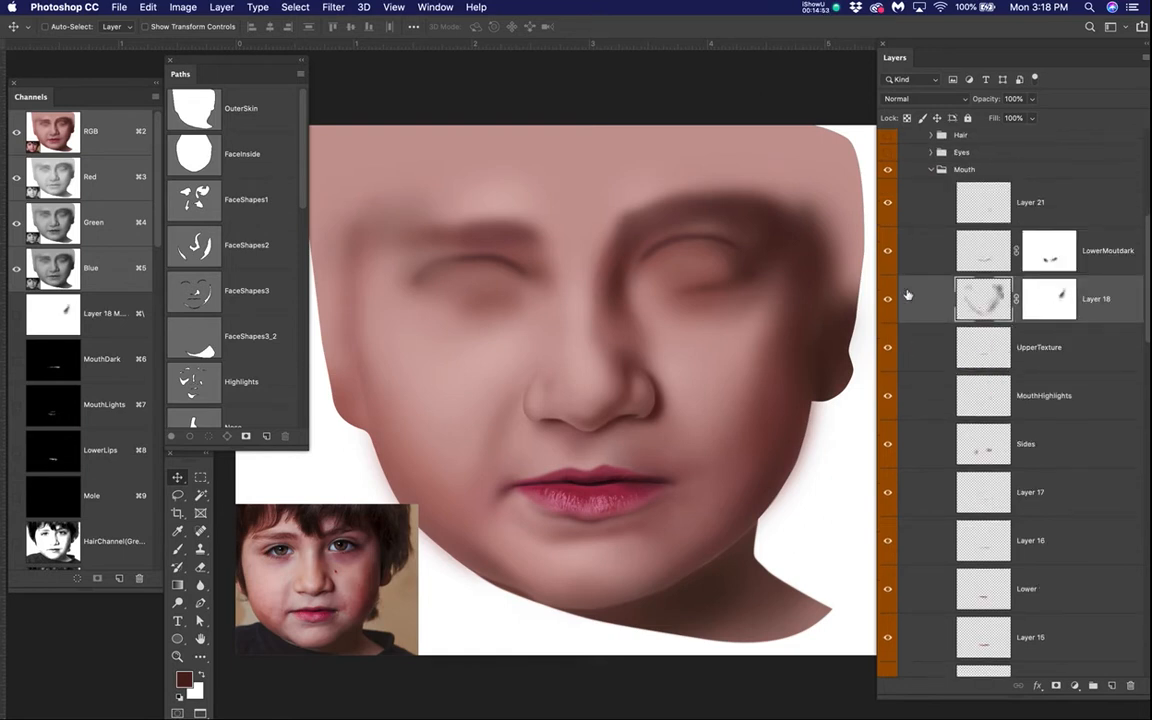
drag(887, 242, 895, 576)
scroll(940, 563, down, 7)
mouse_move(888, 460)
mouse_down()
mouse_move(897, 616)
mouse_move(887, 541)
mouse_up()
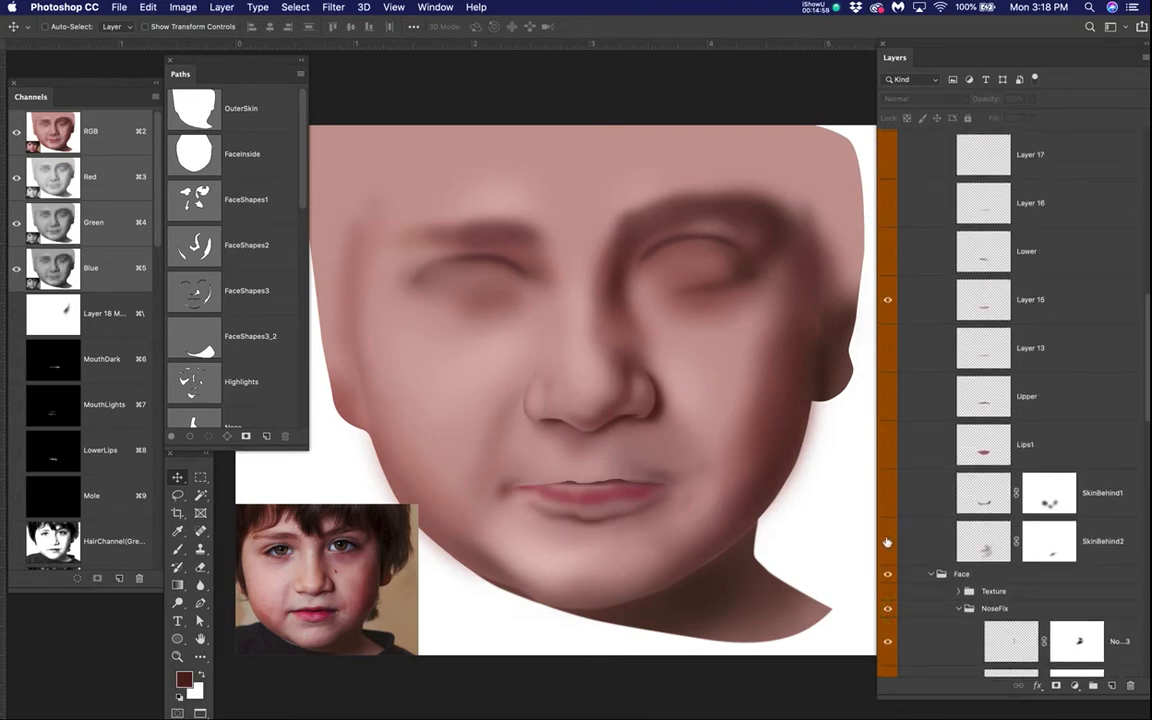
- Preview SkinBehind2 around the mouth, and display only the base lip shape by showing Lips1 and hiding SkinBehind2 and Layer 15
click(887, 543)
scroll(565, 530, up, 3)
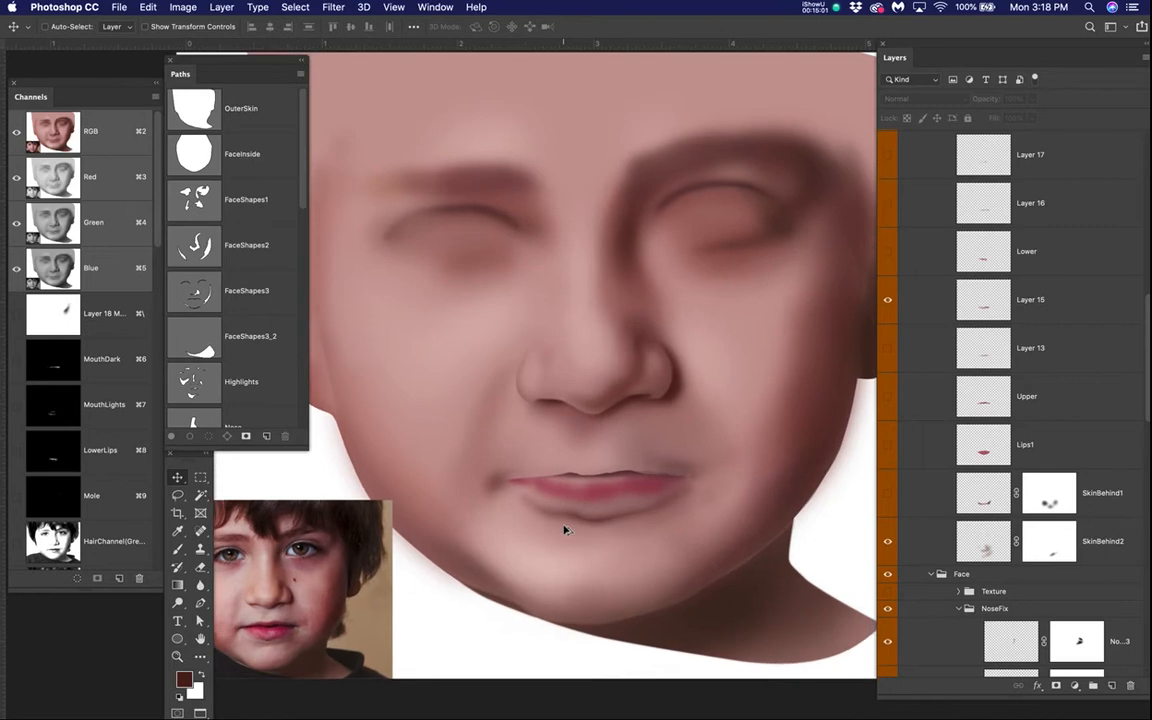
click(887, 545)
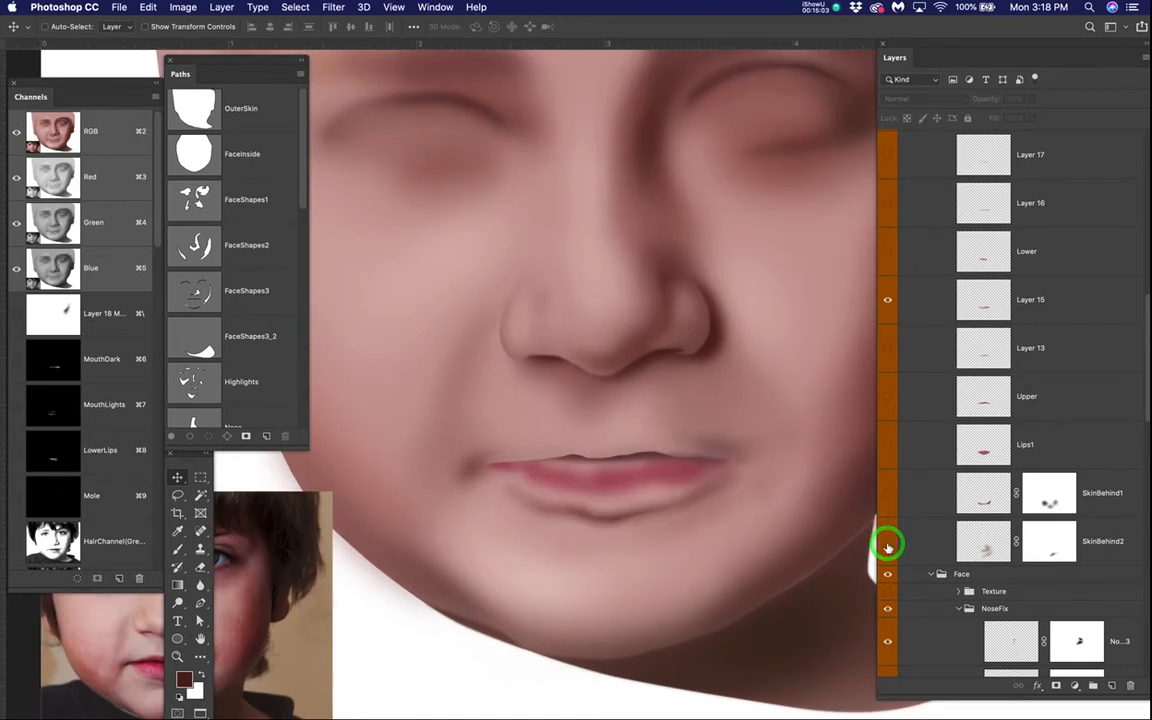
click(889, 443)
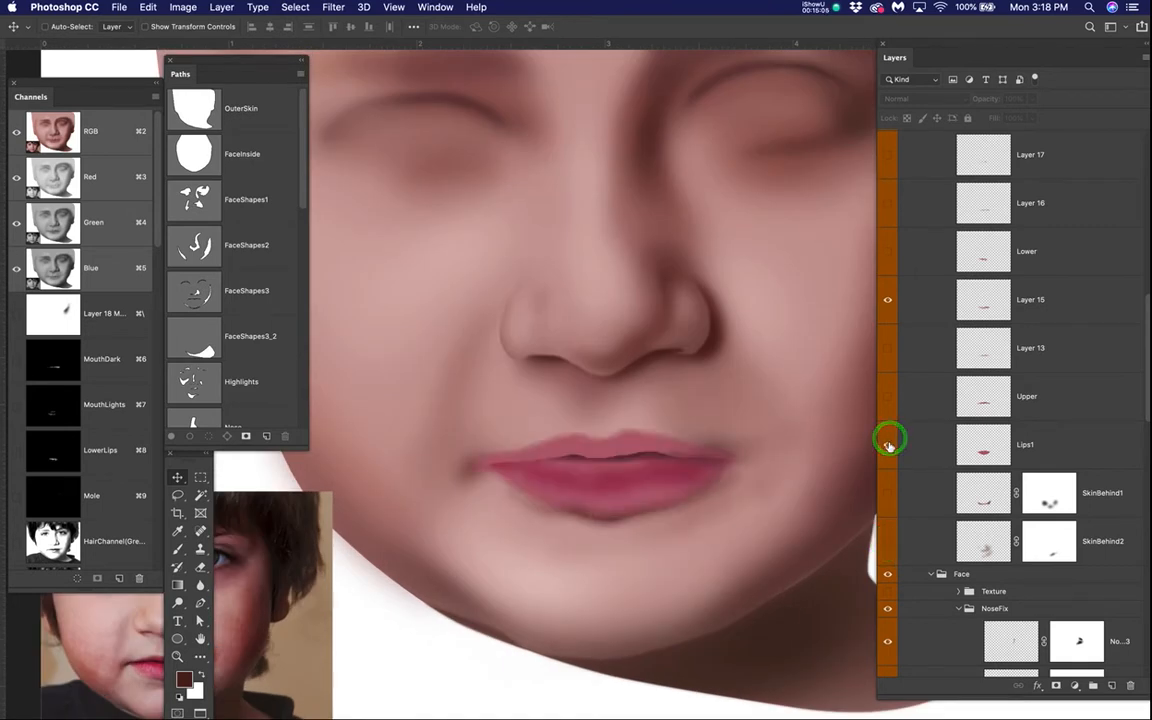
click(887, 300)
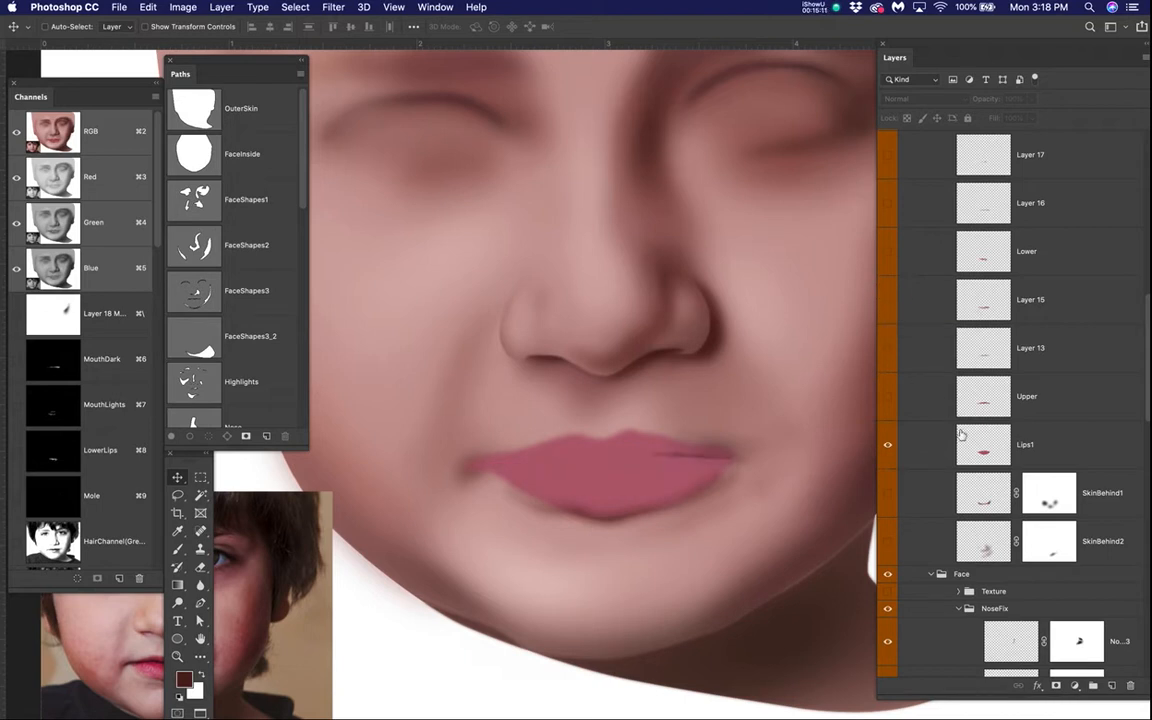
- Compare the base lip shape with the mouth in the Clicky photo by toggling the photo's visibility
scroll(950, 410, up, 5)
click(887, 301)
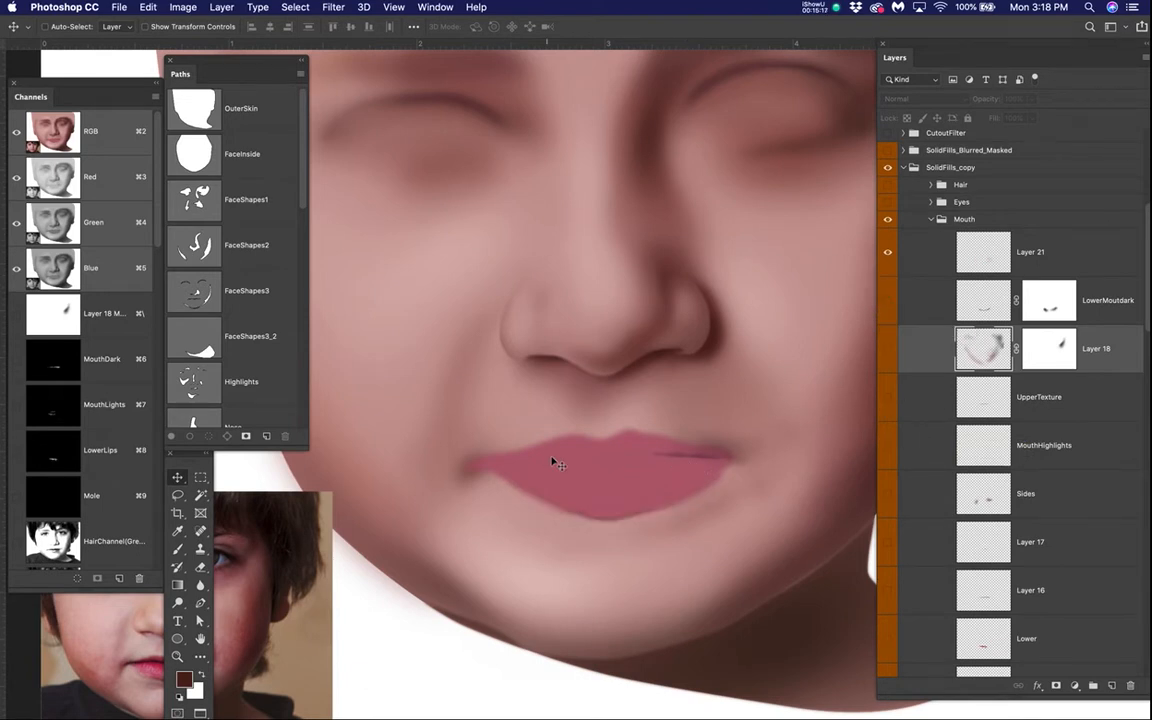
scroll(891, 307, up, 3)
click(882, 387)
click(882, 387)
click(882, 387)
click(882, 387)
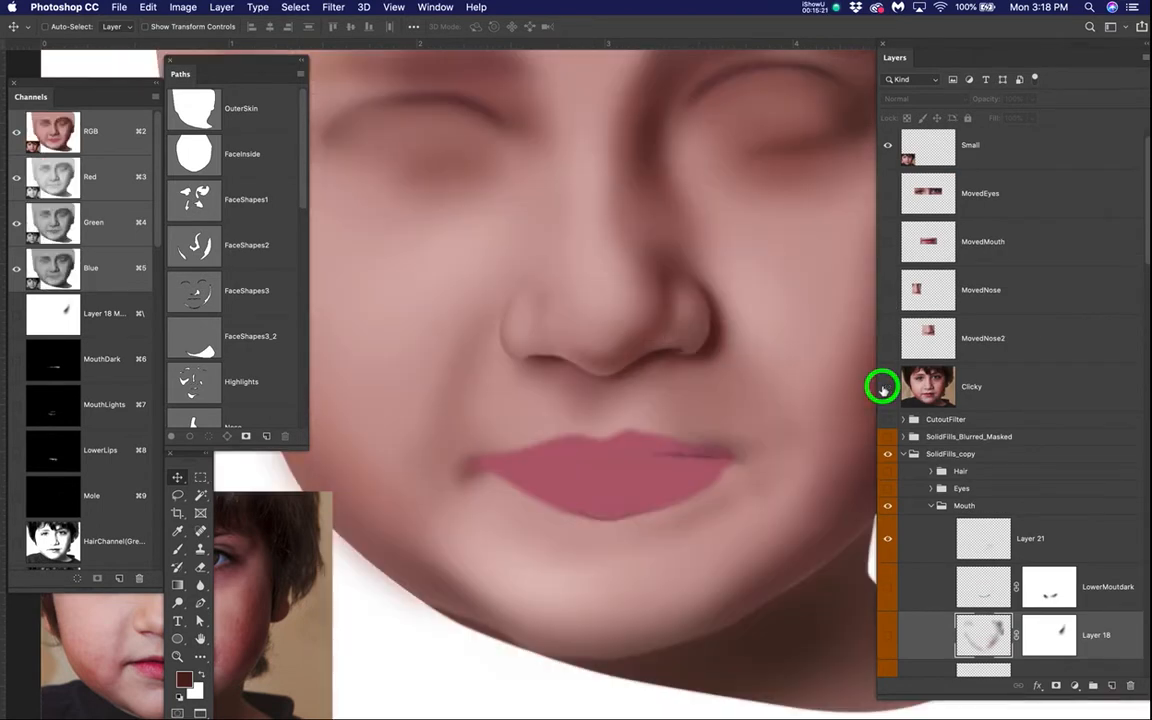
click(882, 387)
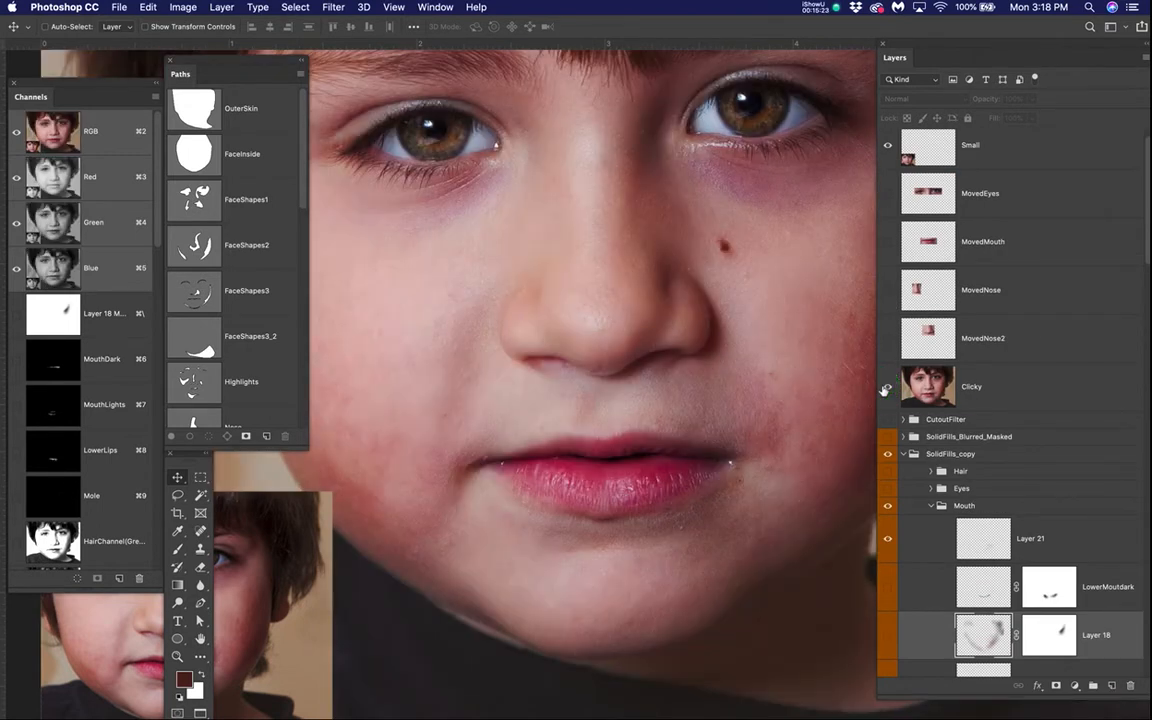
click(885, 388)
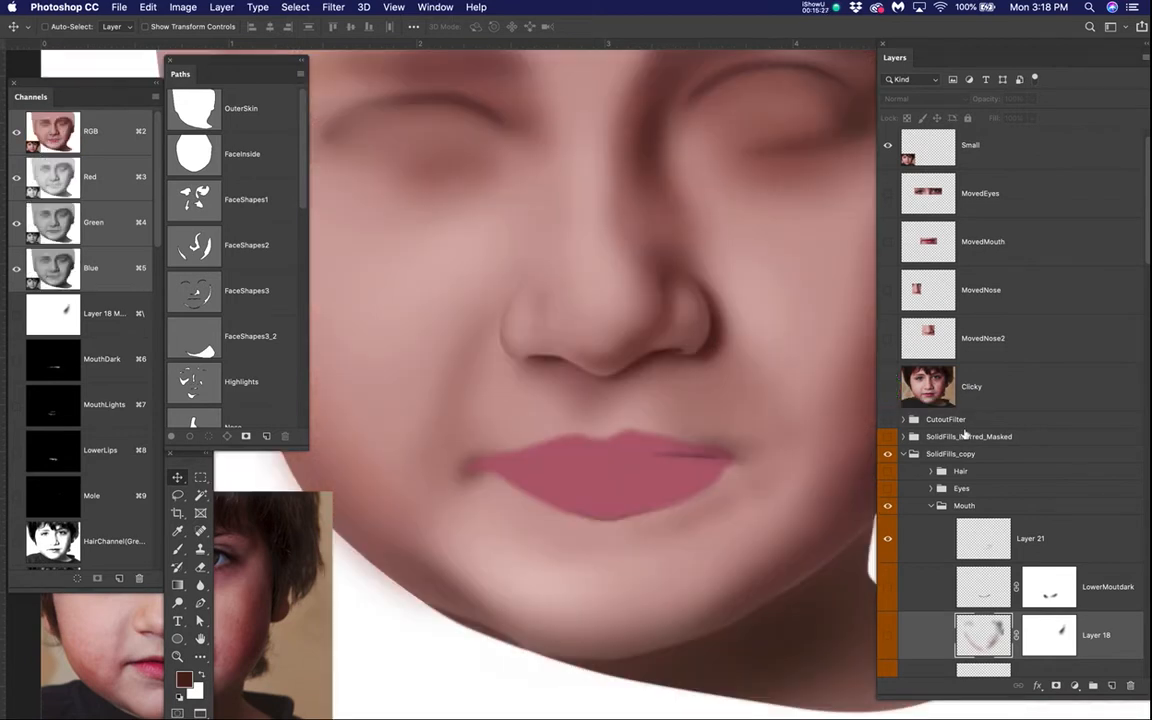
- Show the MovedMouth reference strip above the painted lips, with both mouths in close view
click(887, 242)
scroll(628, 428, down, 1)
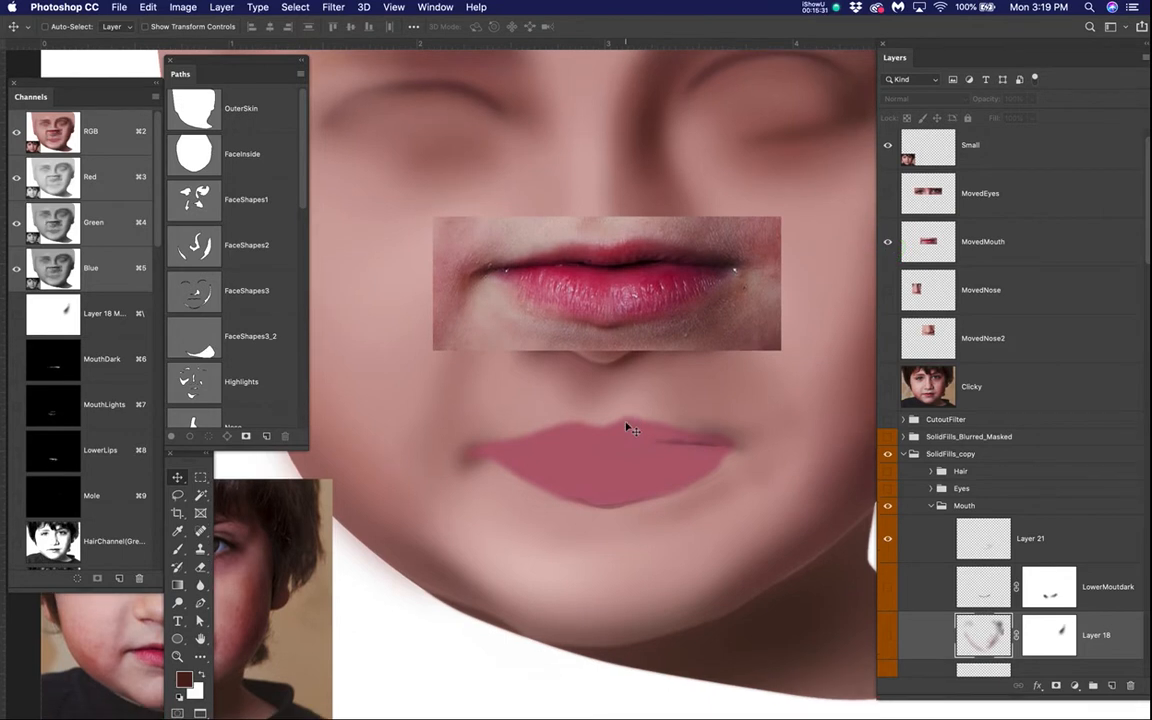
scroll(628, 428, up, 3)
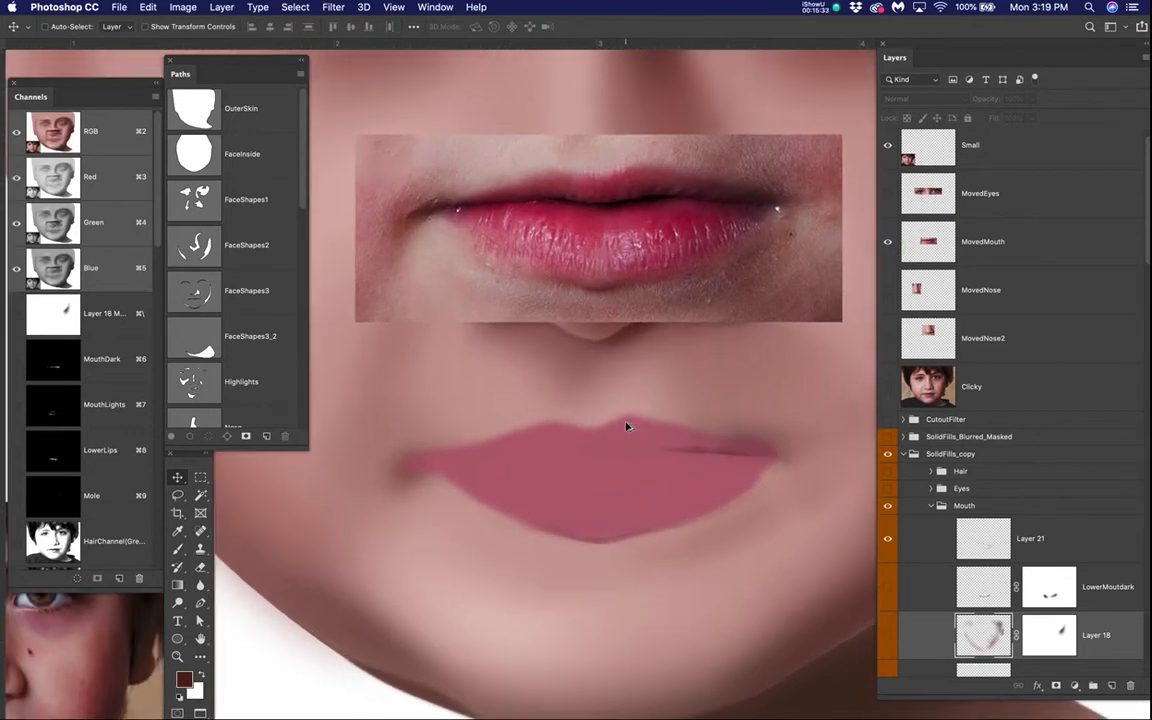
- Turn on SkinBehind2 and SkinBehind1 in the Mouth group to shade the skin around the lips
scroll(916, 500, down, 10)
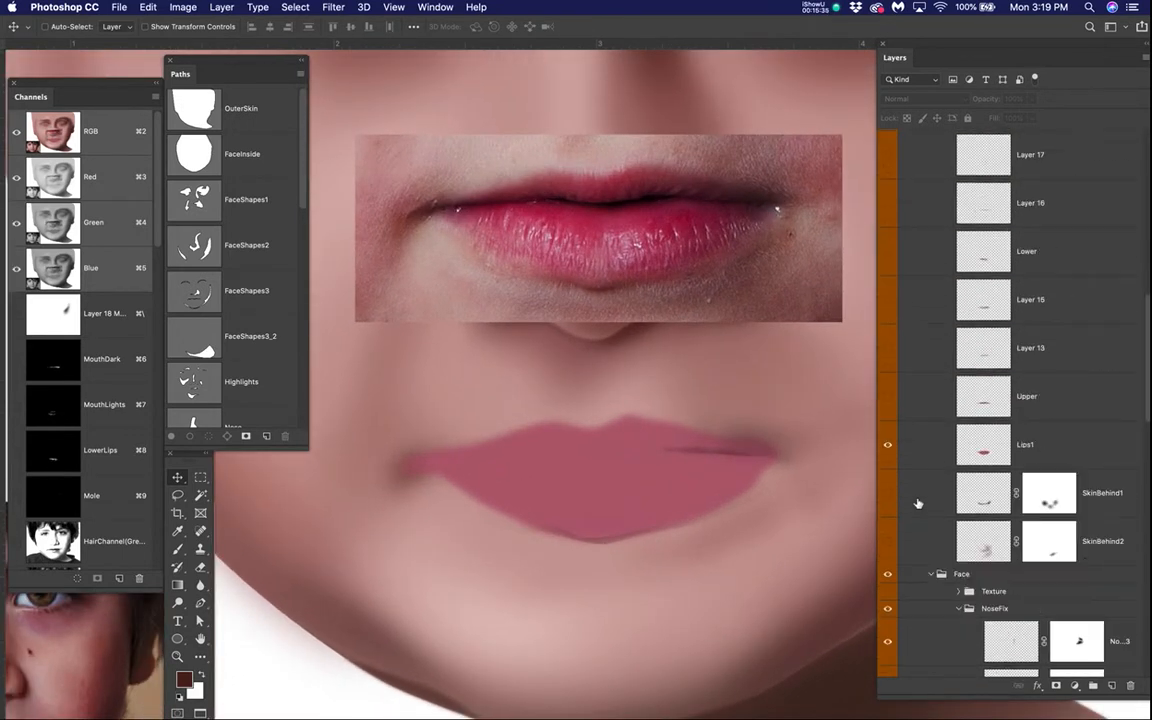
click(888, 545)
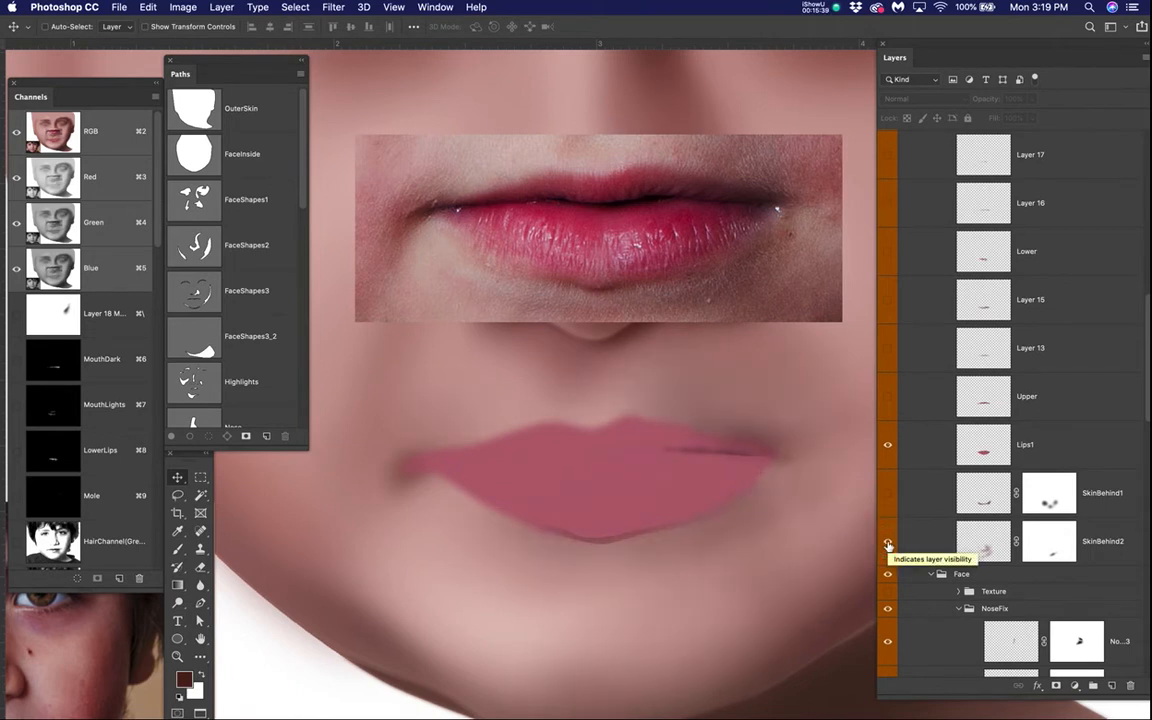
click(889, 492)
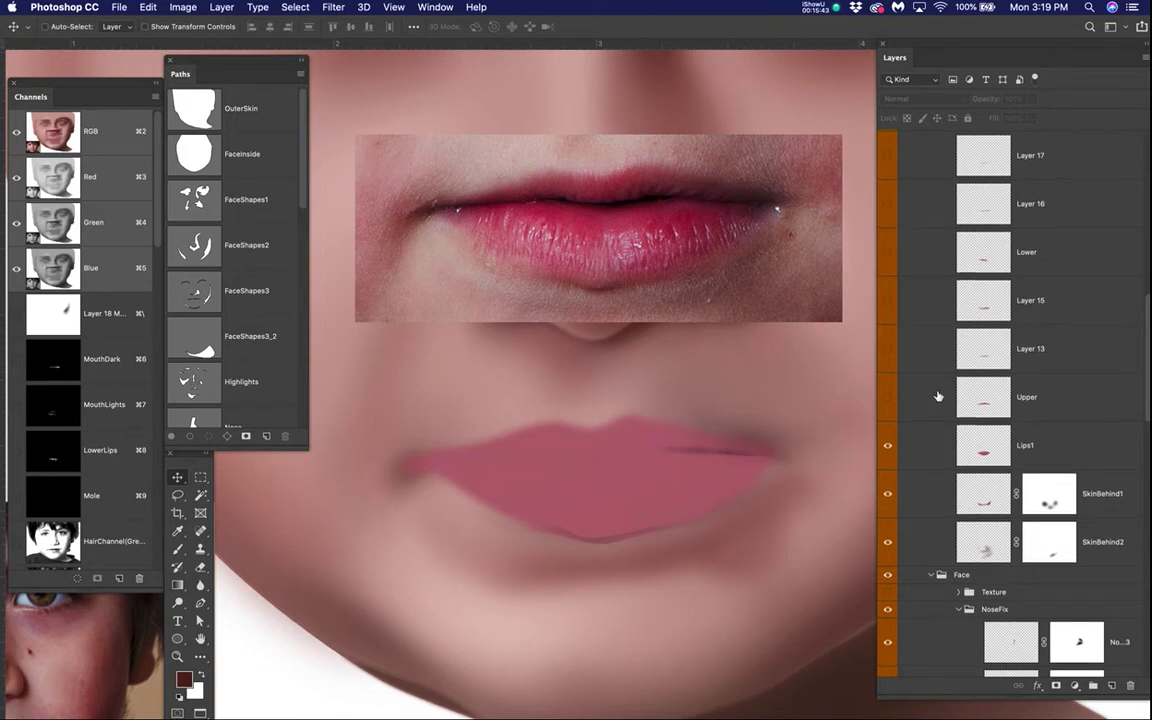
- Compare the shaded skin around the lips with the Clicky photo by toggling the photo on and off
scroll(938, 396, up, 10)
click(884, 305)
click(884, 305)
click(884, 305)
click(884, 305)
click(884, 305)
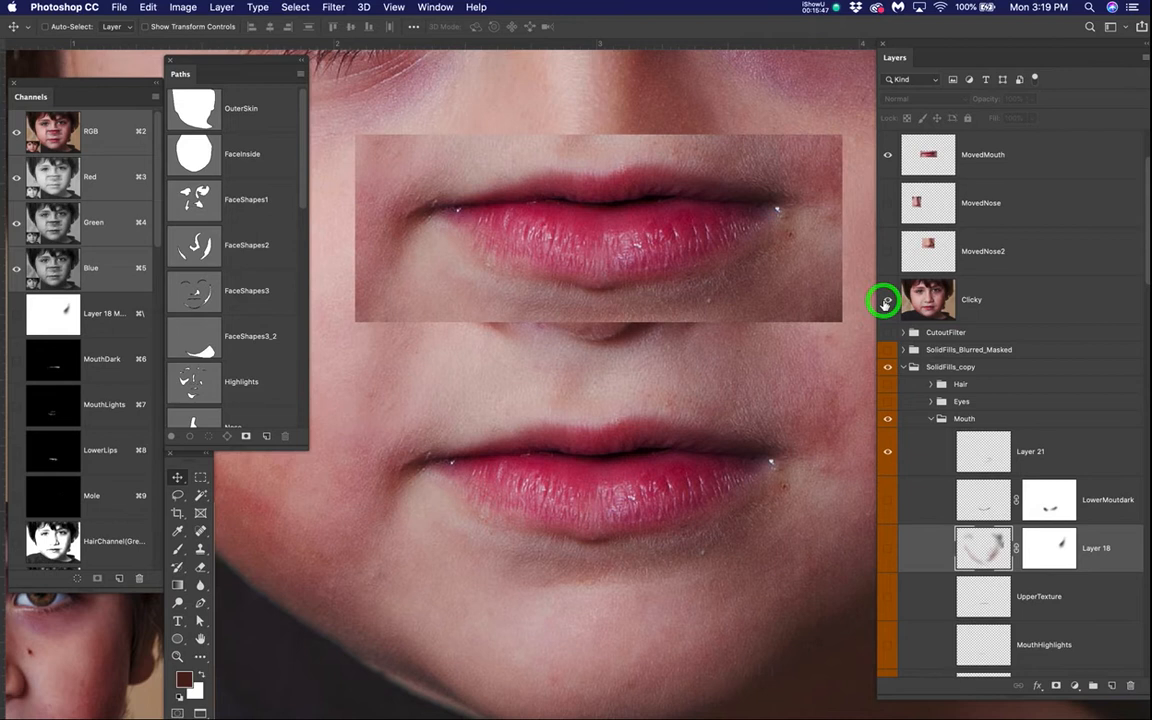
- Look through the saved channels, examine MouthHighlights on its own, and return to the RGB composite
scroll(987, 539, down, 6)
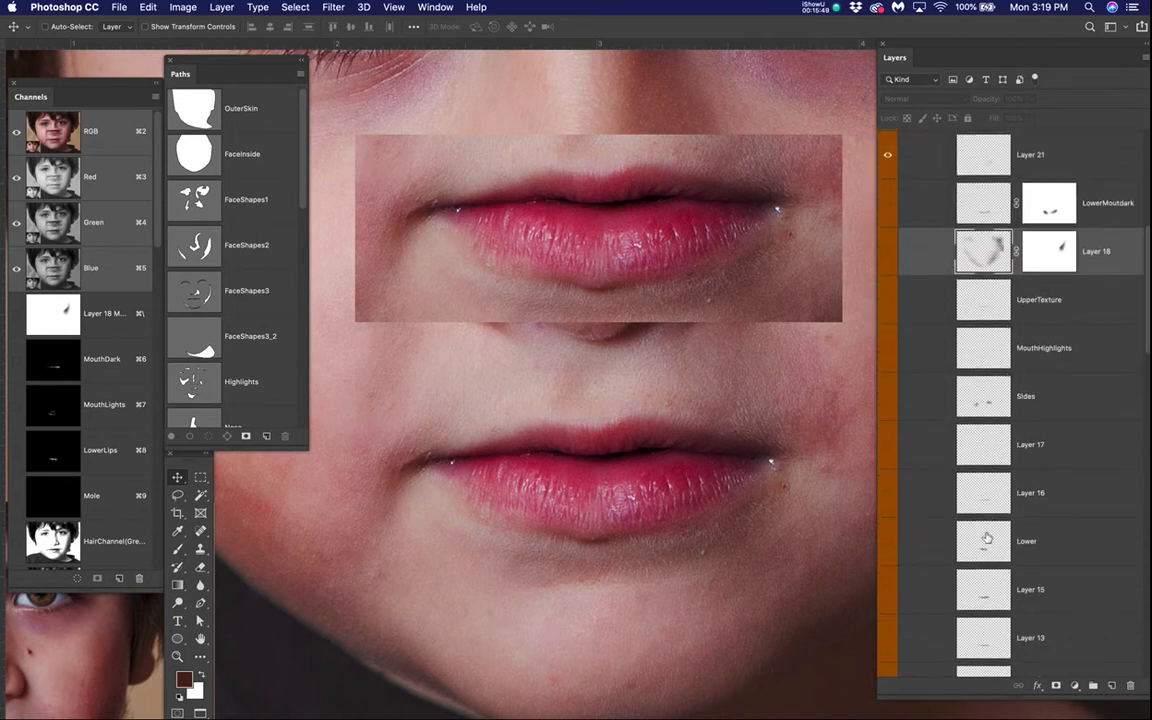
scroll(987, 539, down, 1)
scroll(90, 440, down, 10)
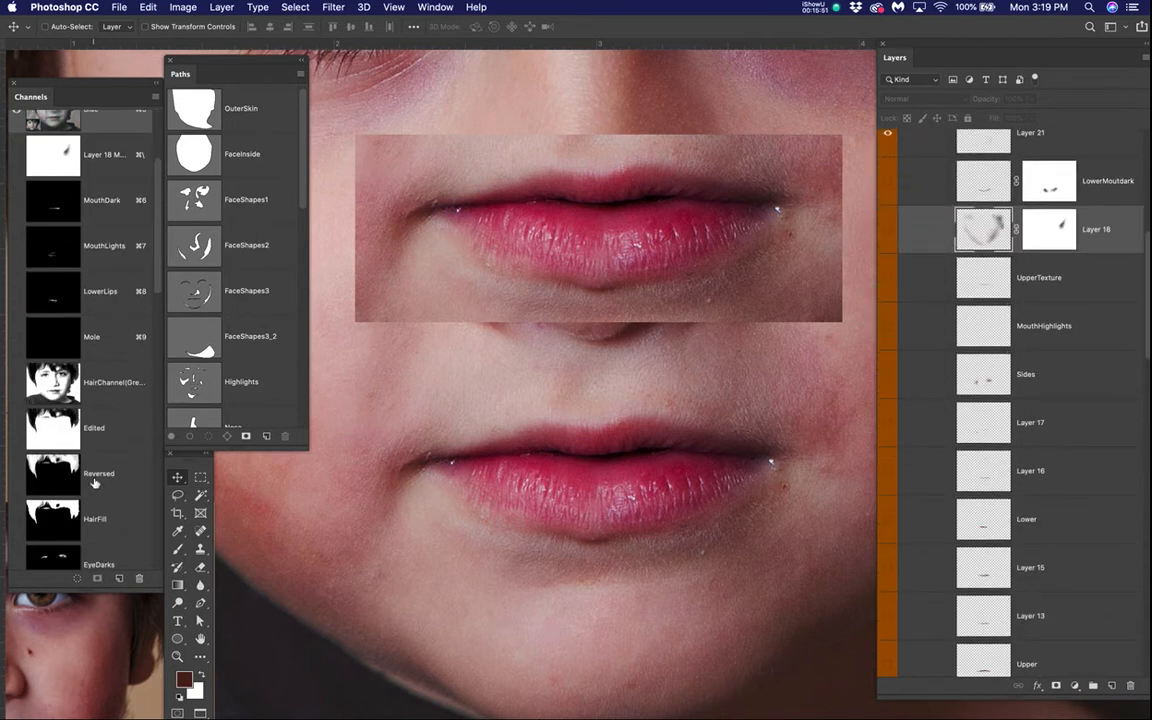
scroll(95, 450, down, 15)
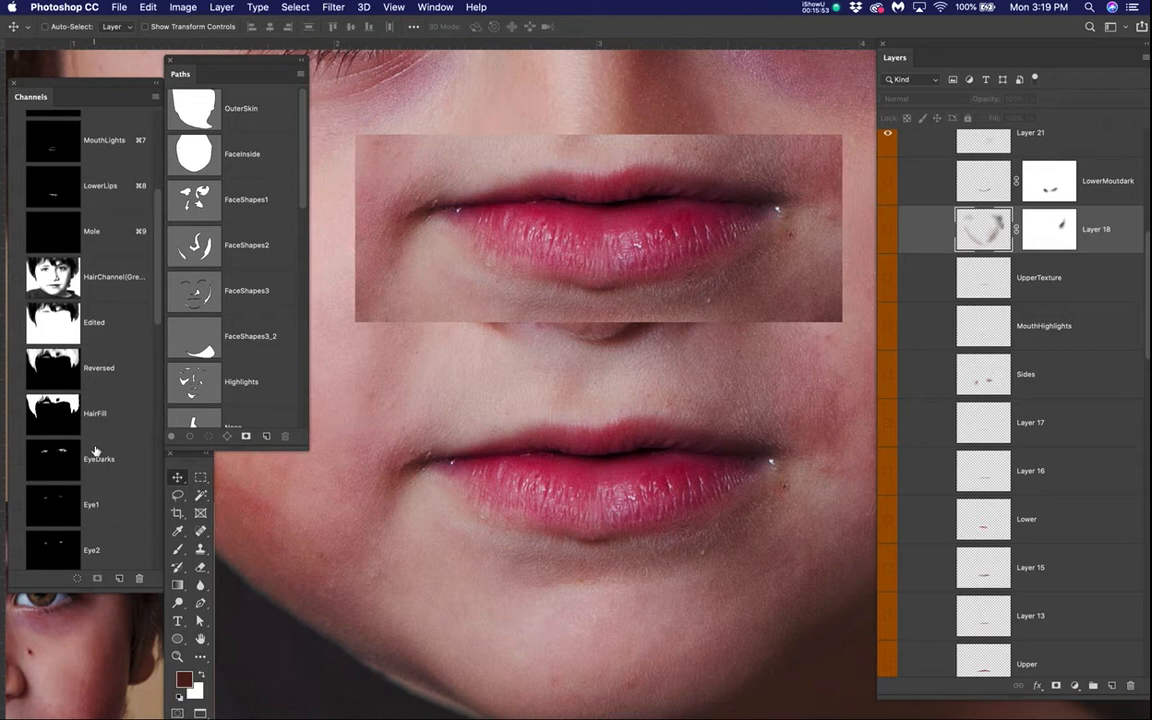
scroll(93, 451, down, 16)
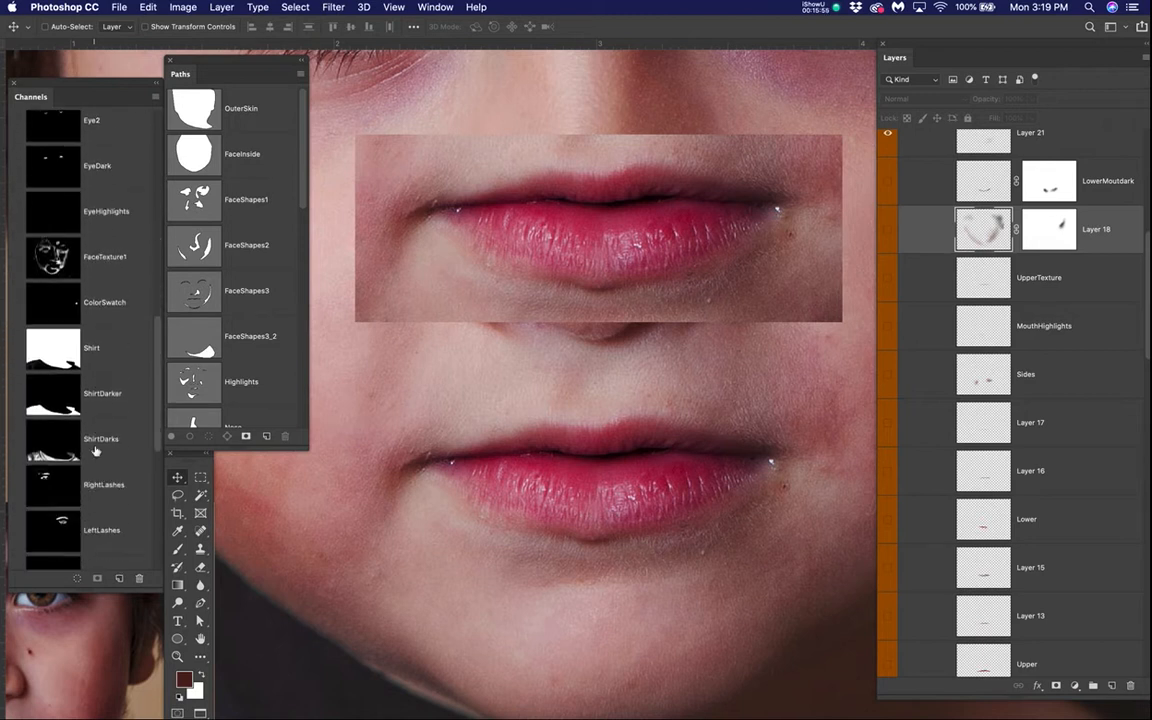
scroll(95, 451, down, 5)
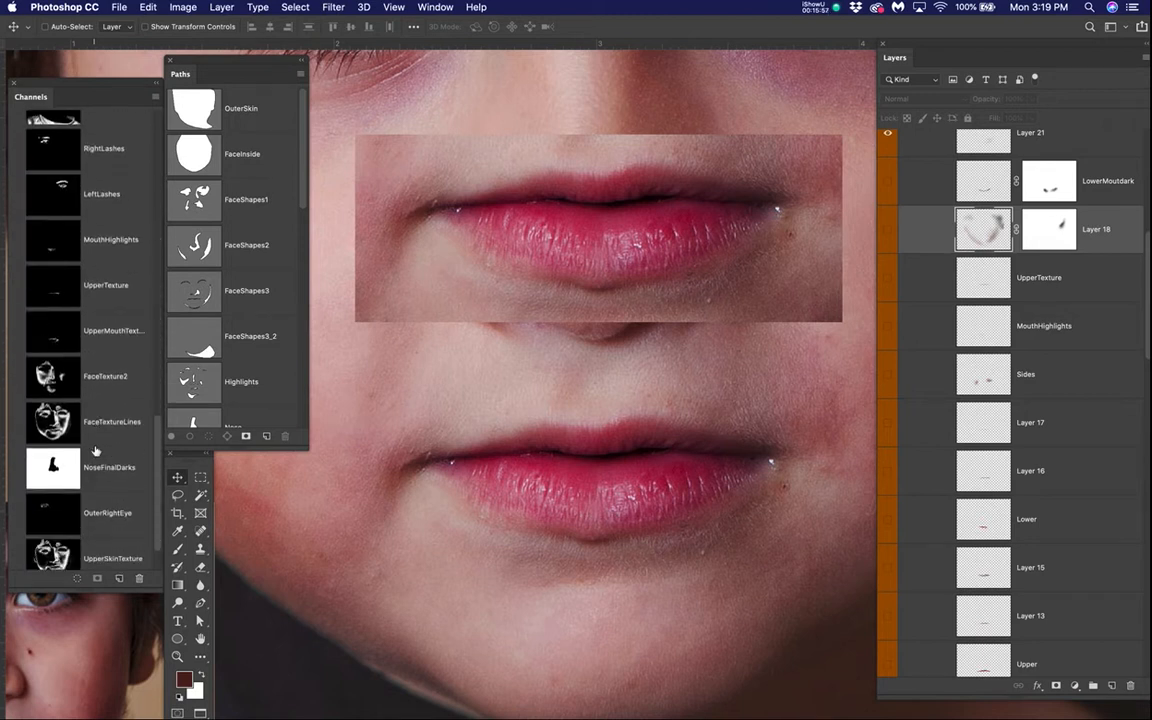
scroll(95, 451, up, 11)
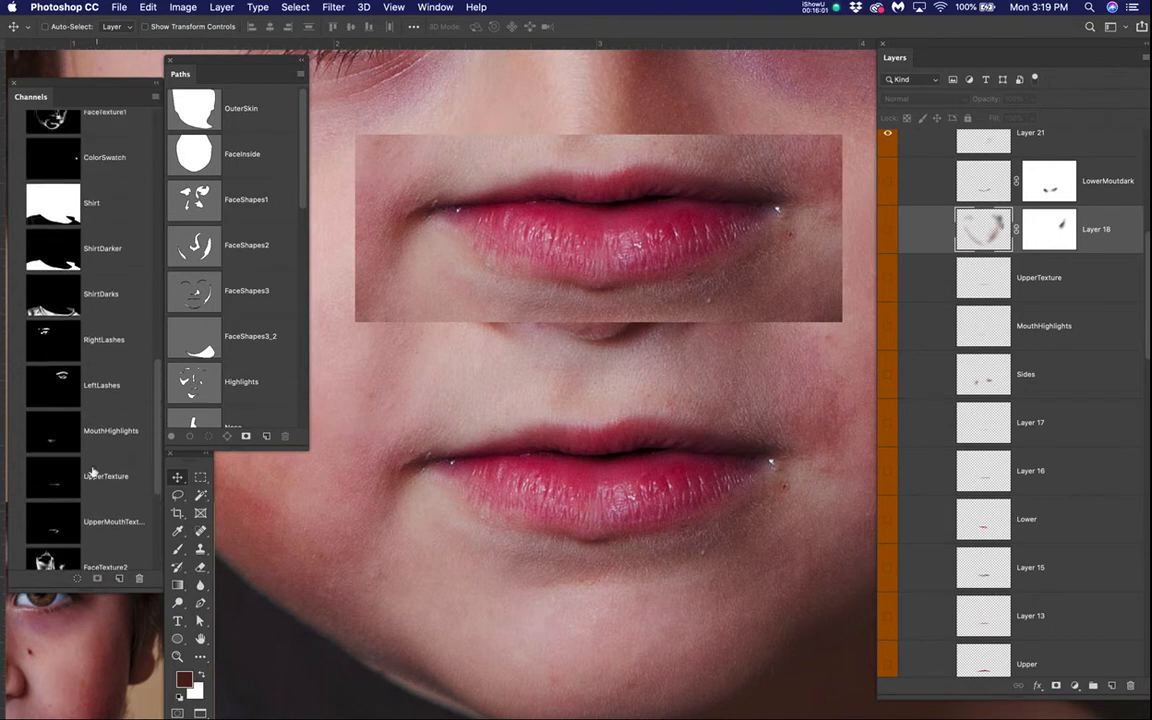
click(53, 437)
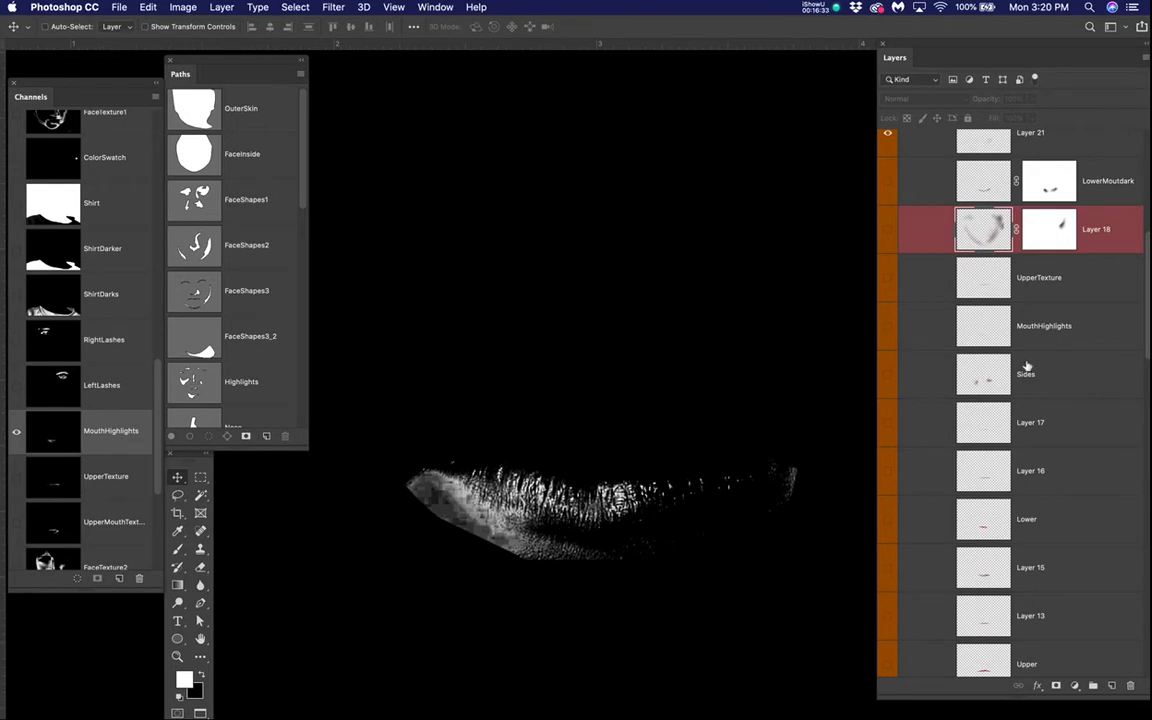
key(super+2)
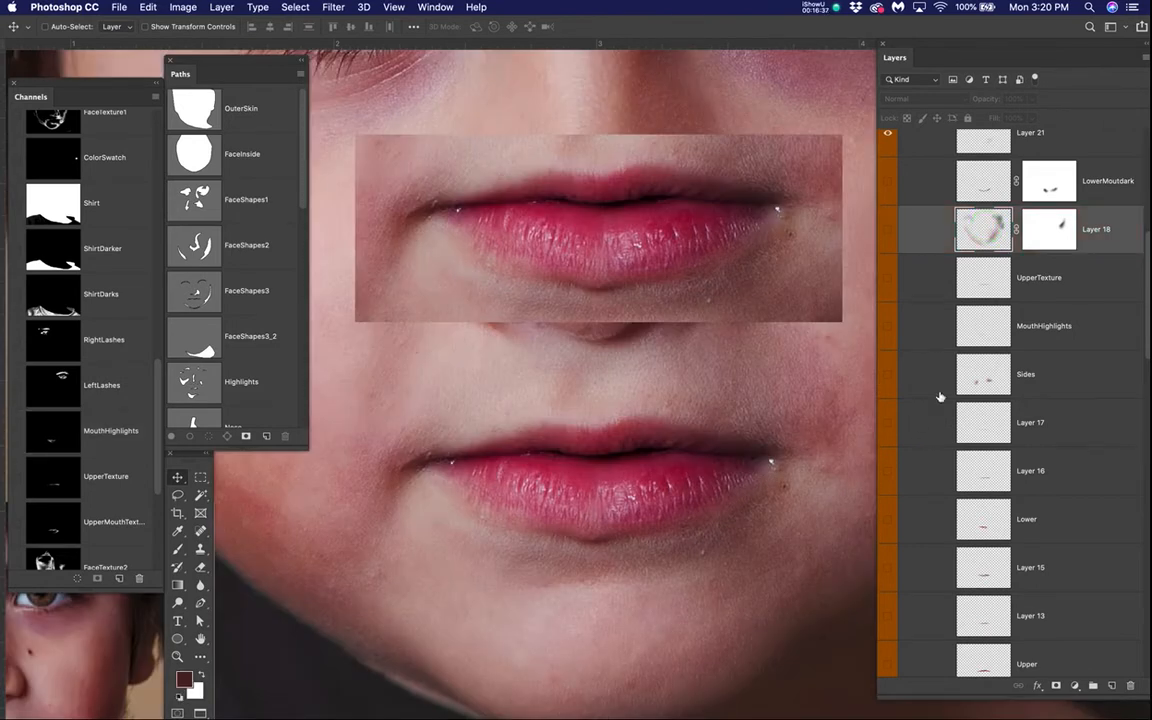
- Hide the Clicky photo and build up the lip shading by showing Upper, Layer 13 and Layer 15
scroll(950, 328, up, 3)
click(887, 267)
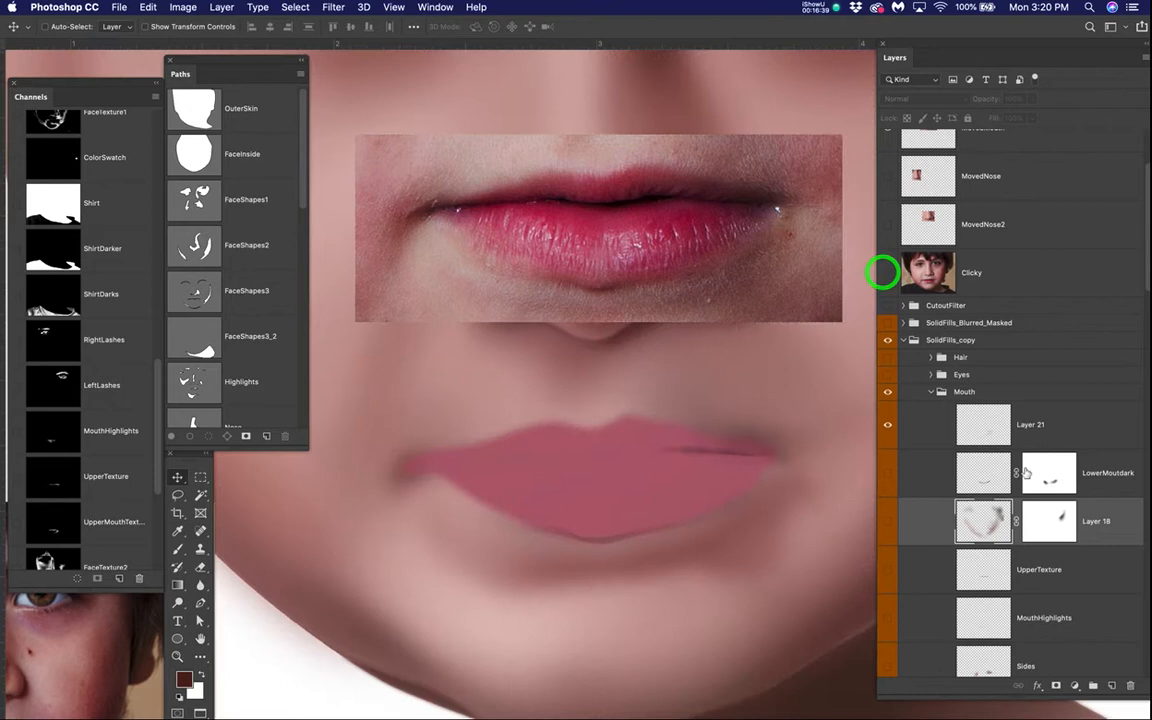
scroll(1025, 484, down, 7)
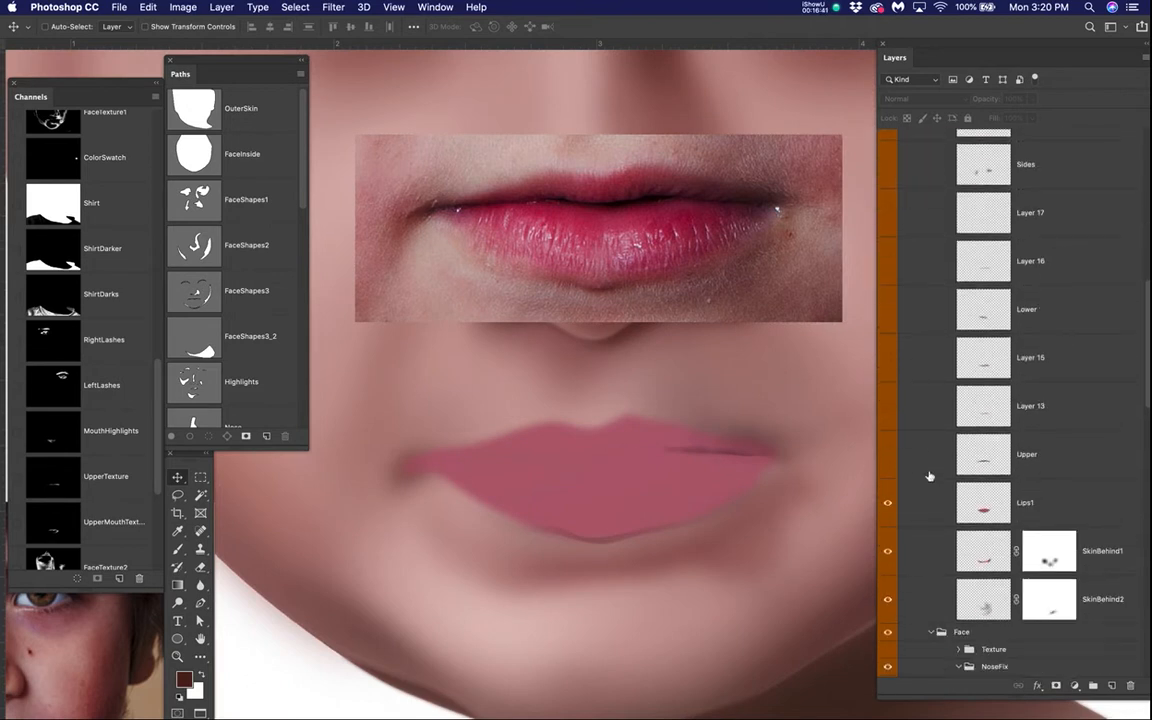
click(888, 456)
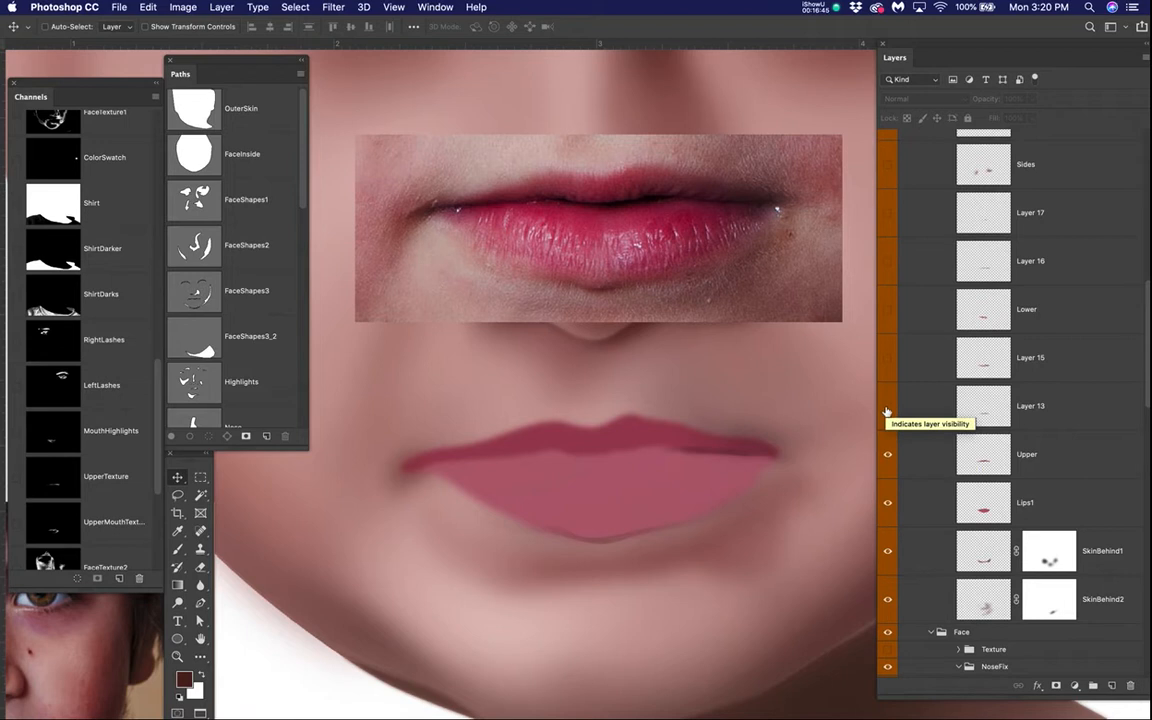
click(886, 410)
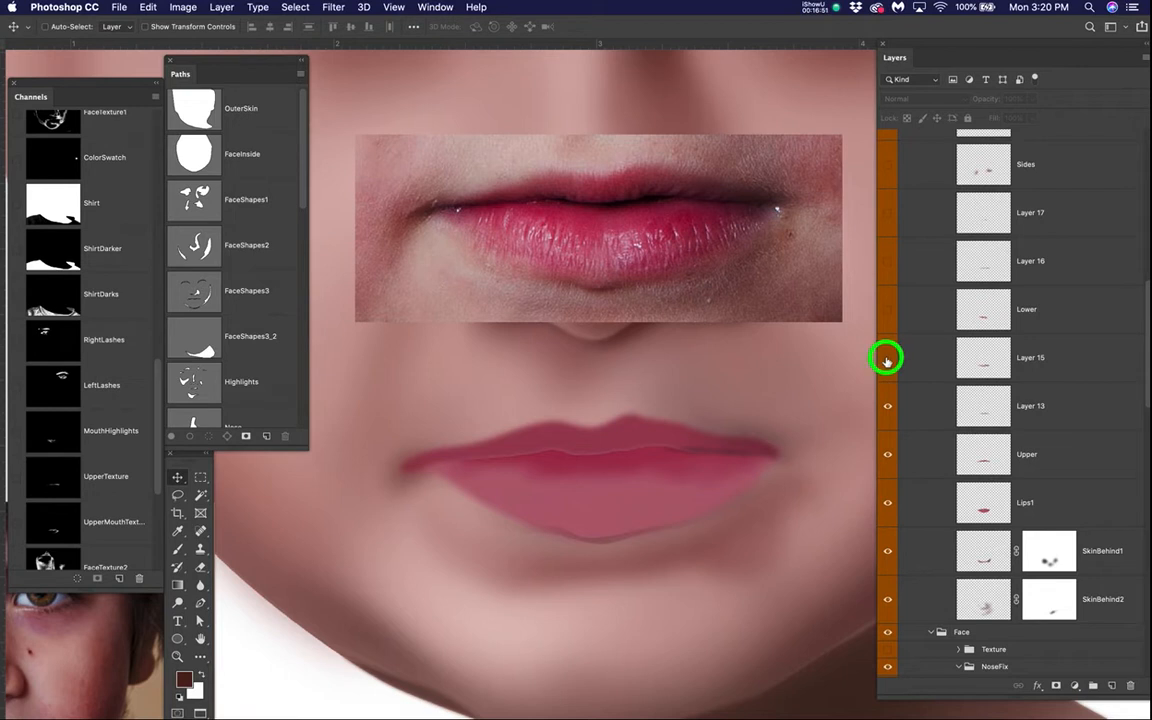
click(887, 360)
click(887, 360)
click(887, 360)
click(887, 360)
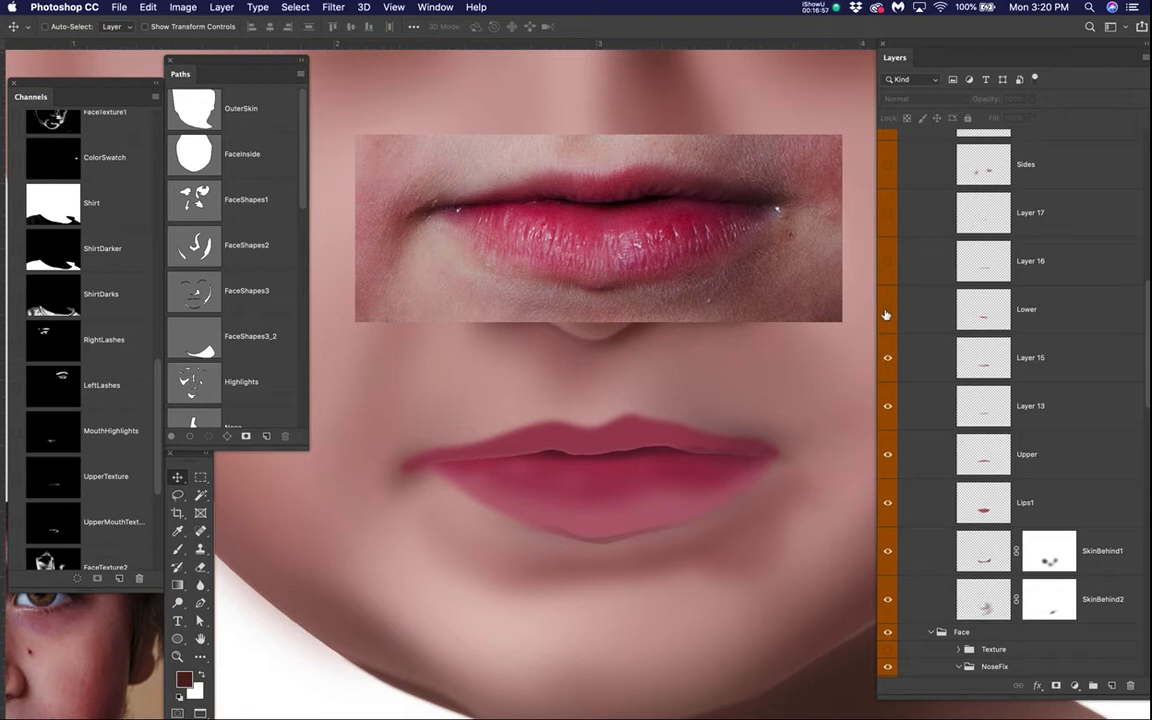
- Preview the Lower lip texture layer, hide it again and rename it T1
click(887, 310)
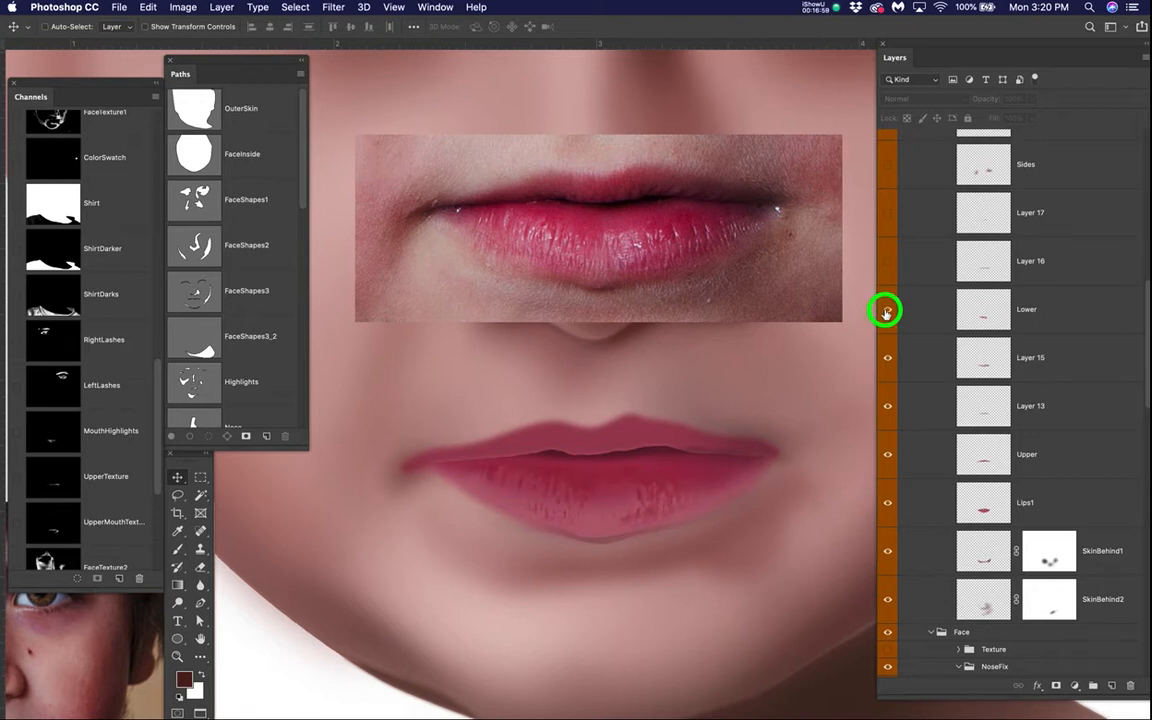
click(887, 310)
double_click(1027, 309)
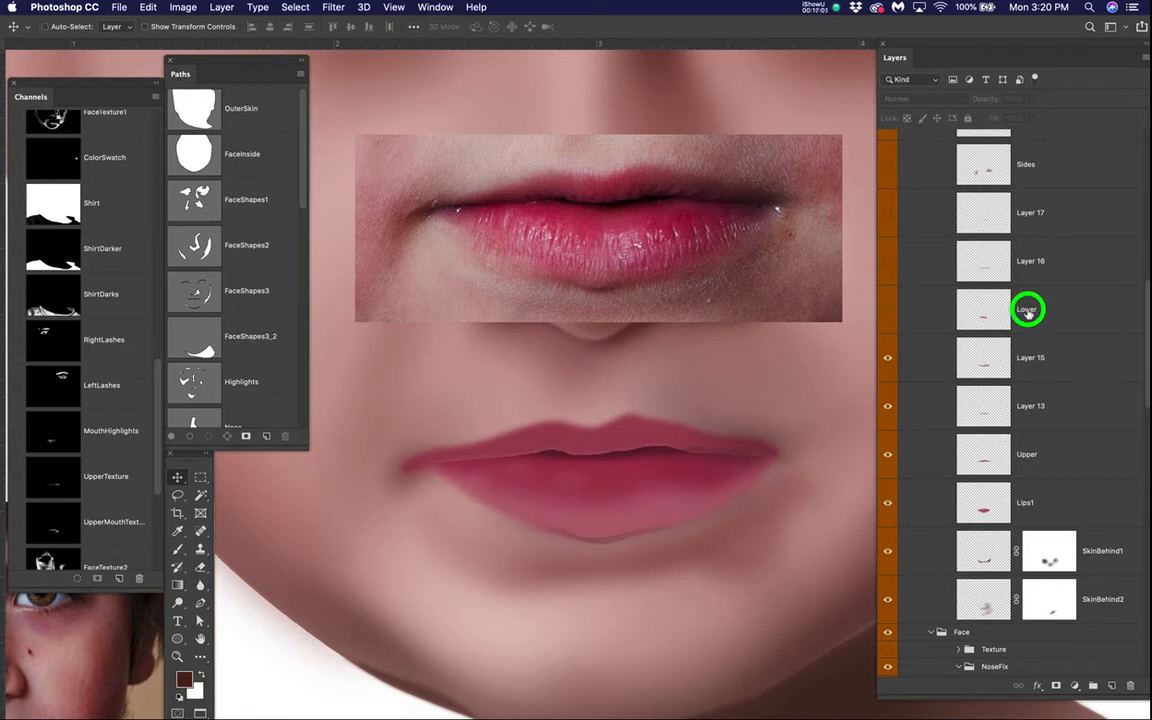
text(y)
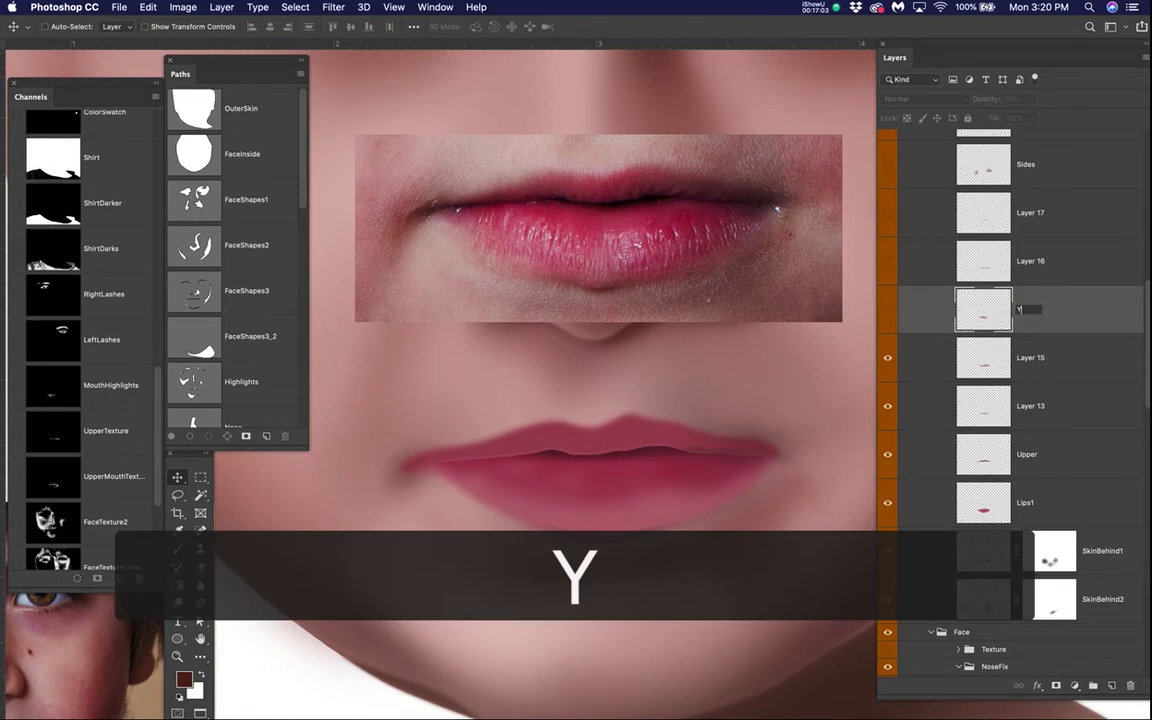
text(T1)
key(Return)
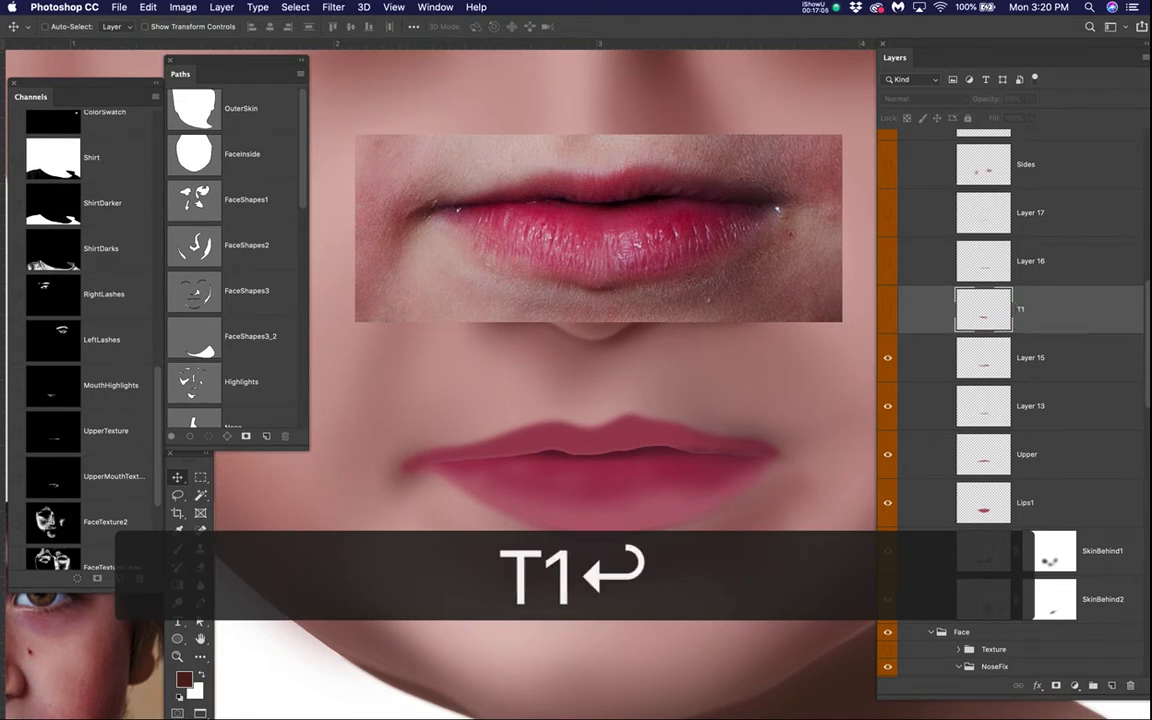
- Show Layer 16, Layer 17 and Sides to darken the line between the lips and soften the mouth corners
click(884, 263)
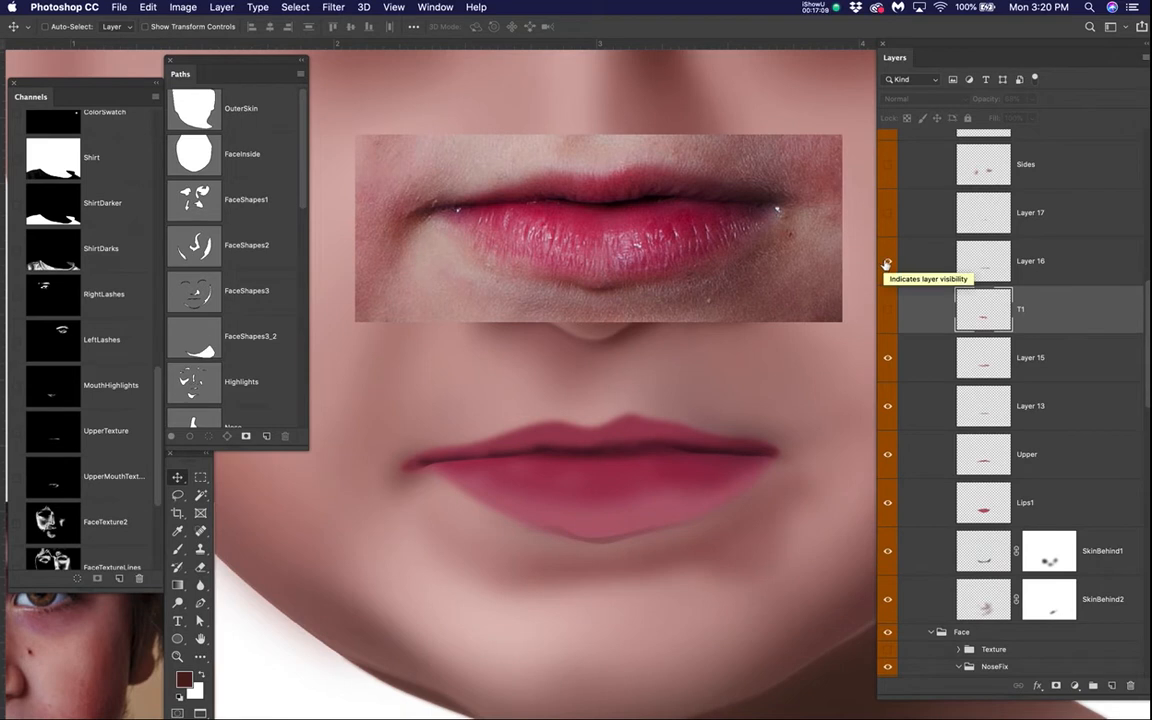
click(888, 213)
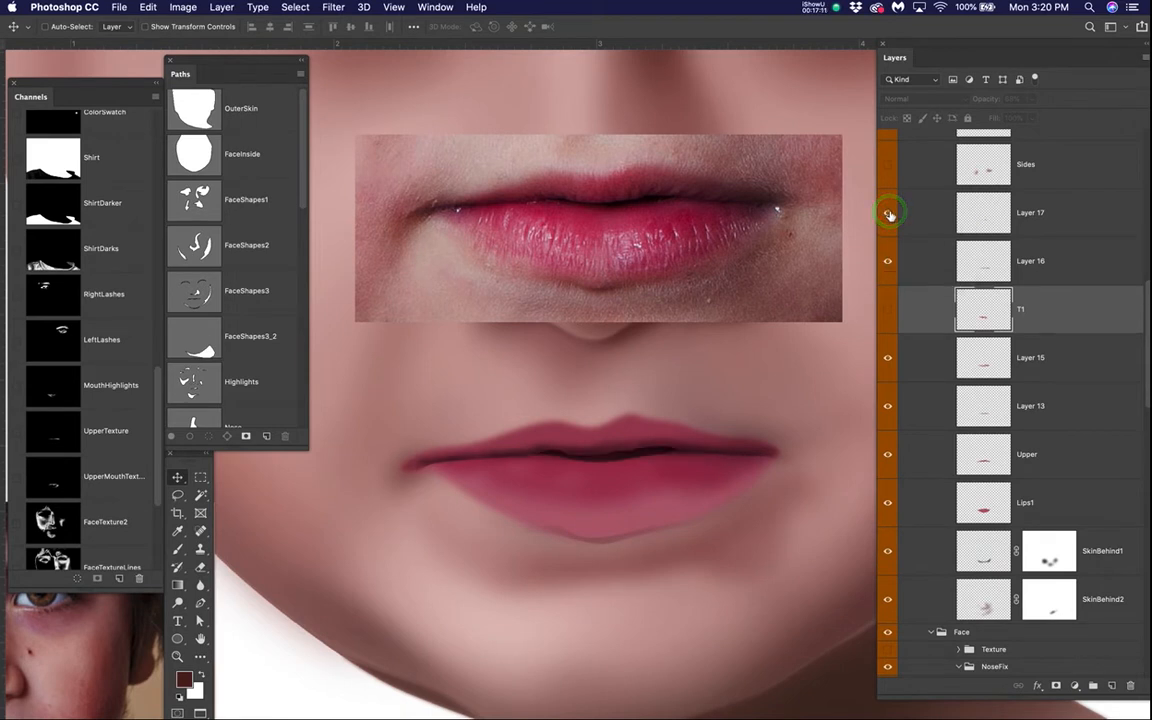
scroll(605, 495, up, 2)
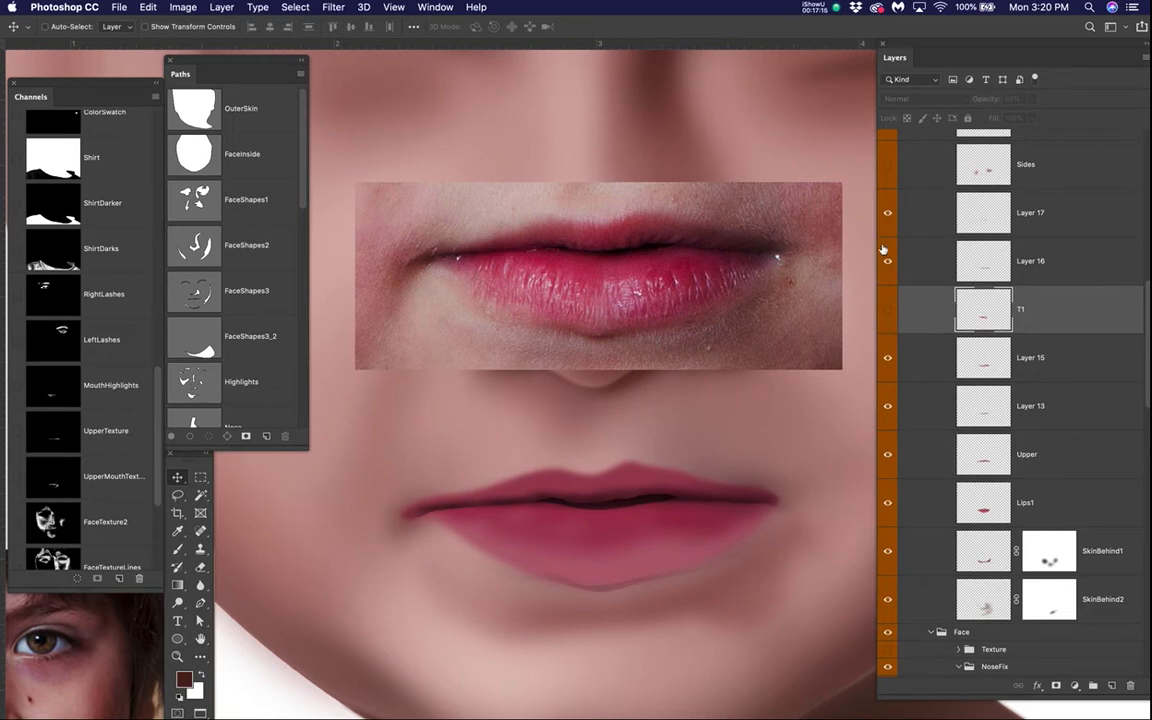
click(886, 166)
click(886, 166)
click(886, 166)
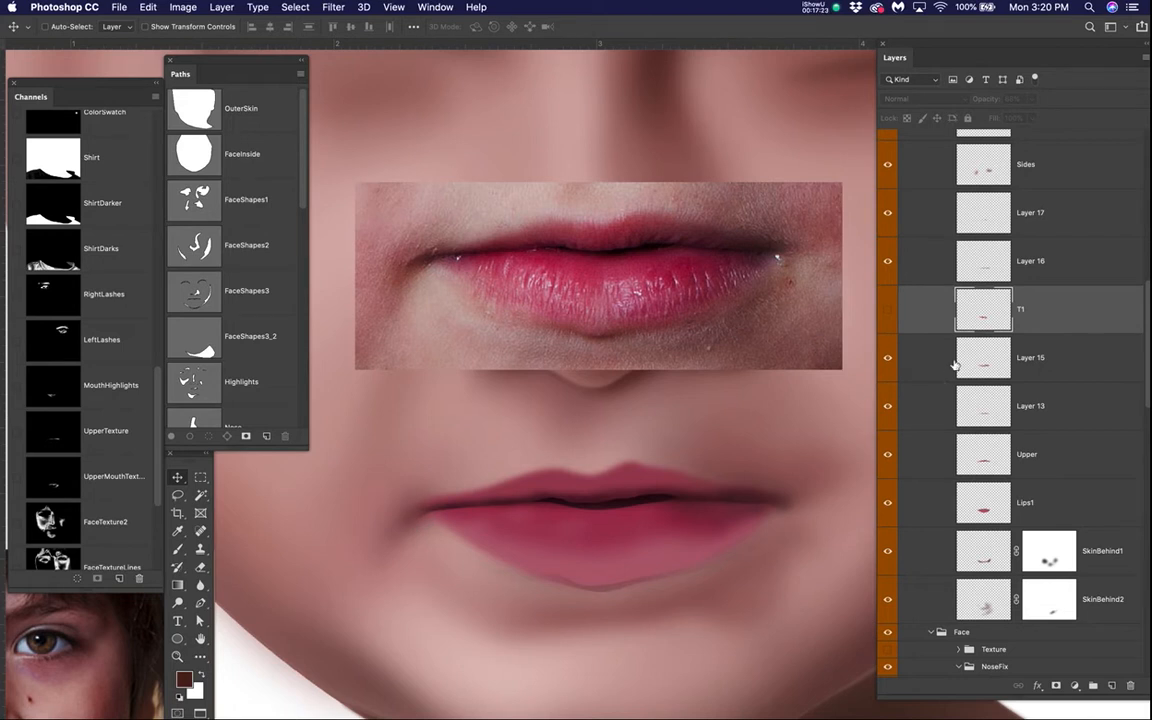
- Preview the MouthHighlights texture layer, hide it again and rename it T2
scroll(932, 377, up, 2)
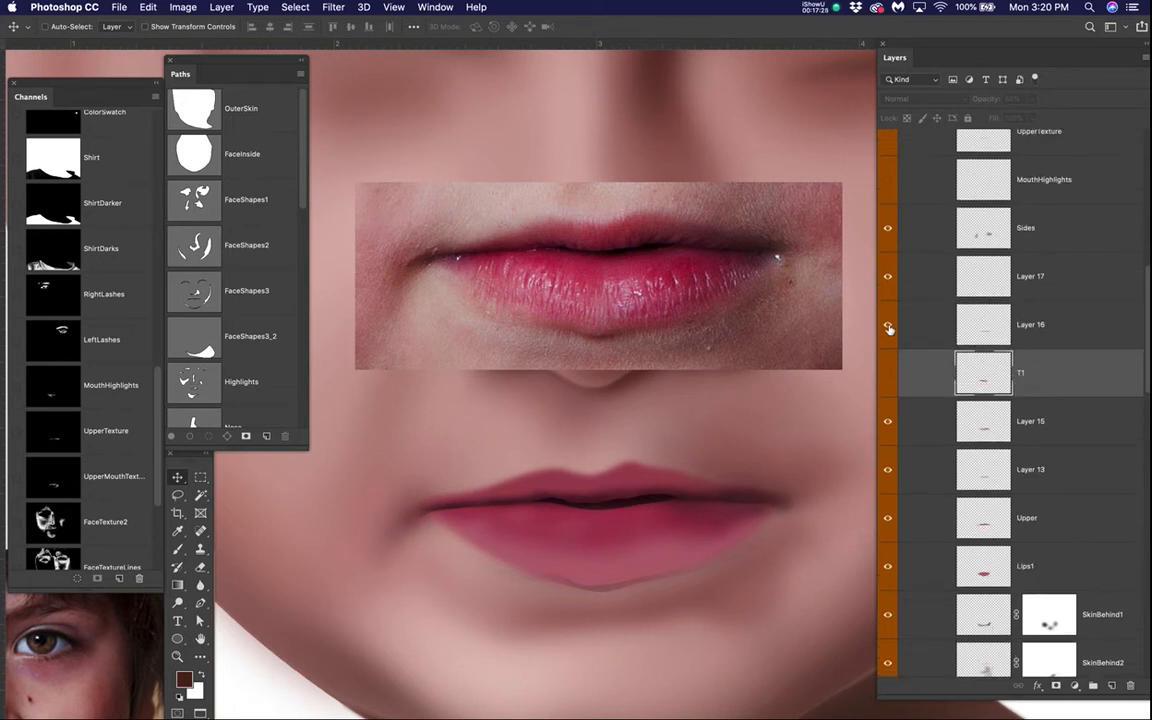
scroll(890, 340, up, 2)
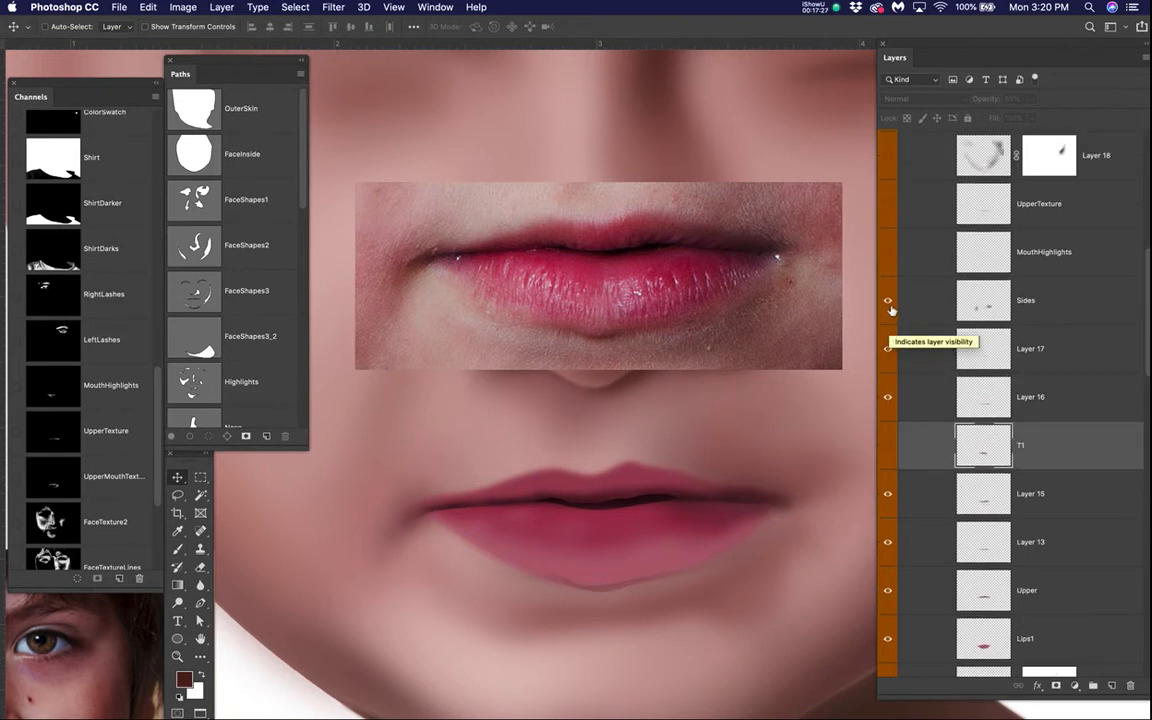
click(889, 252)
click(888, 251)
double_click(1034, 252)
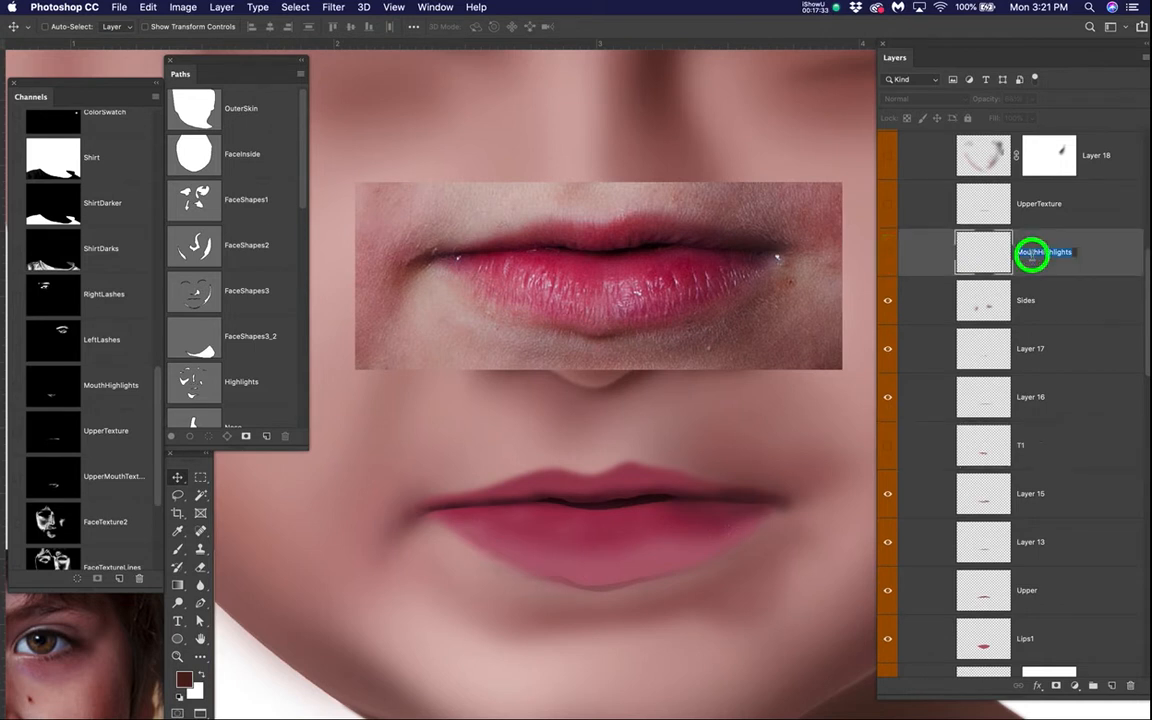
text(T2)
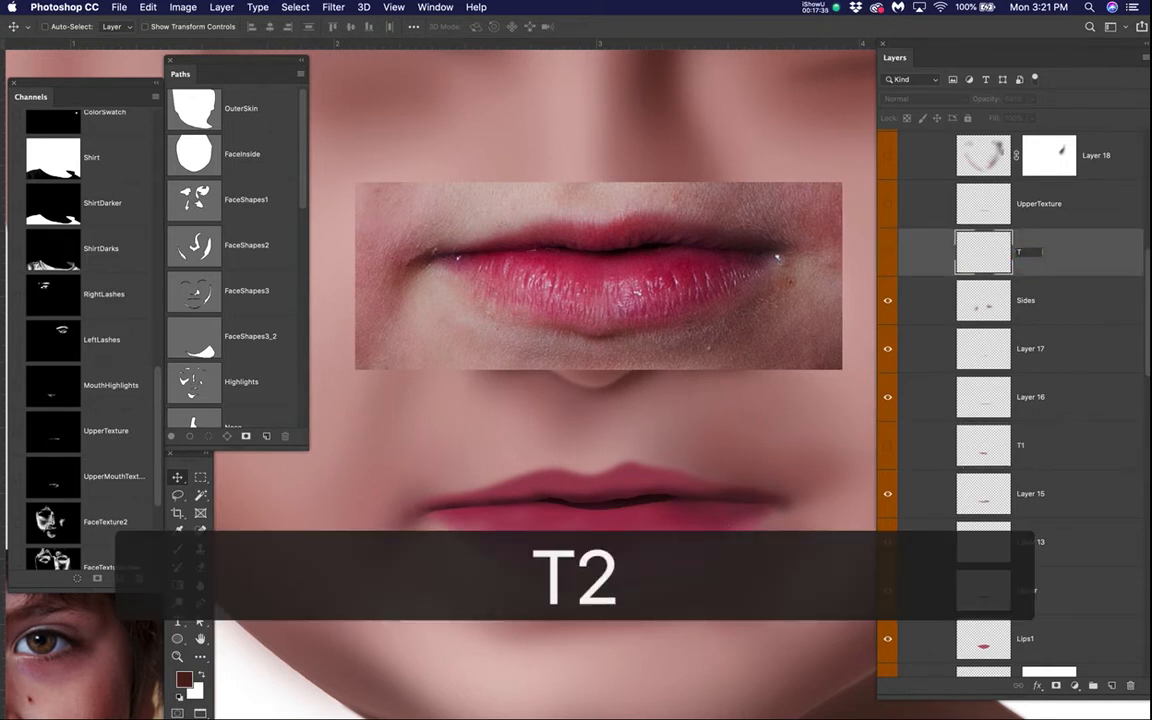
key(Return)
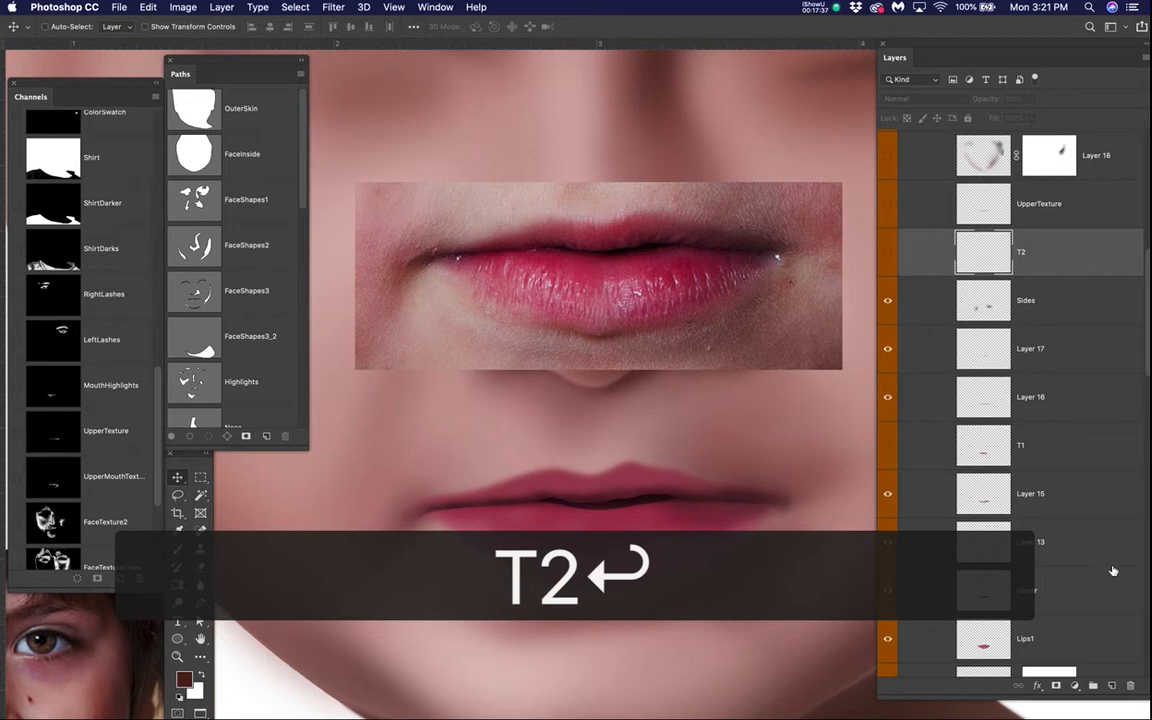
- Add an empty layer above T2 and name it T2Copy
click(1112, 686)
click(1028, 251)
double_click(1028, 251)
text(T)
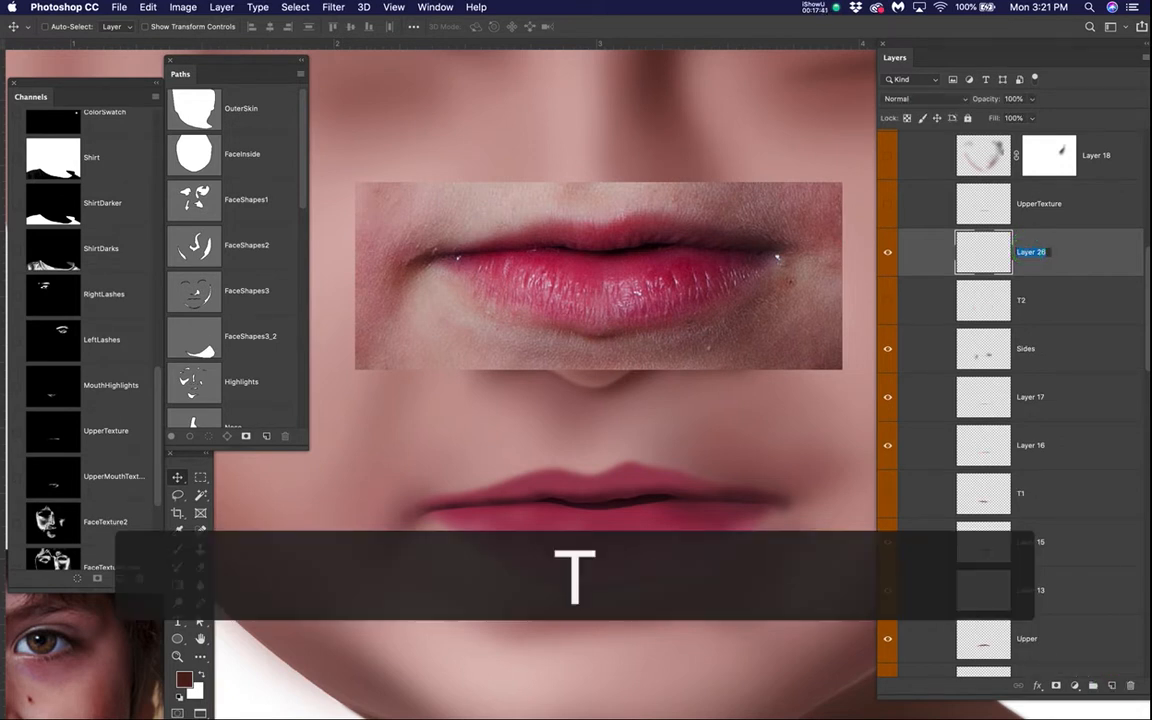
text(2Copy)
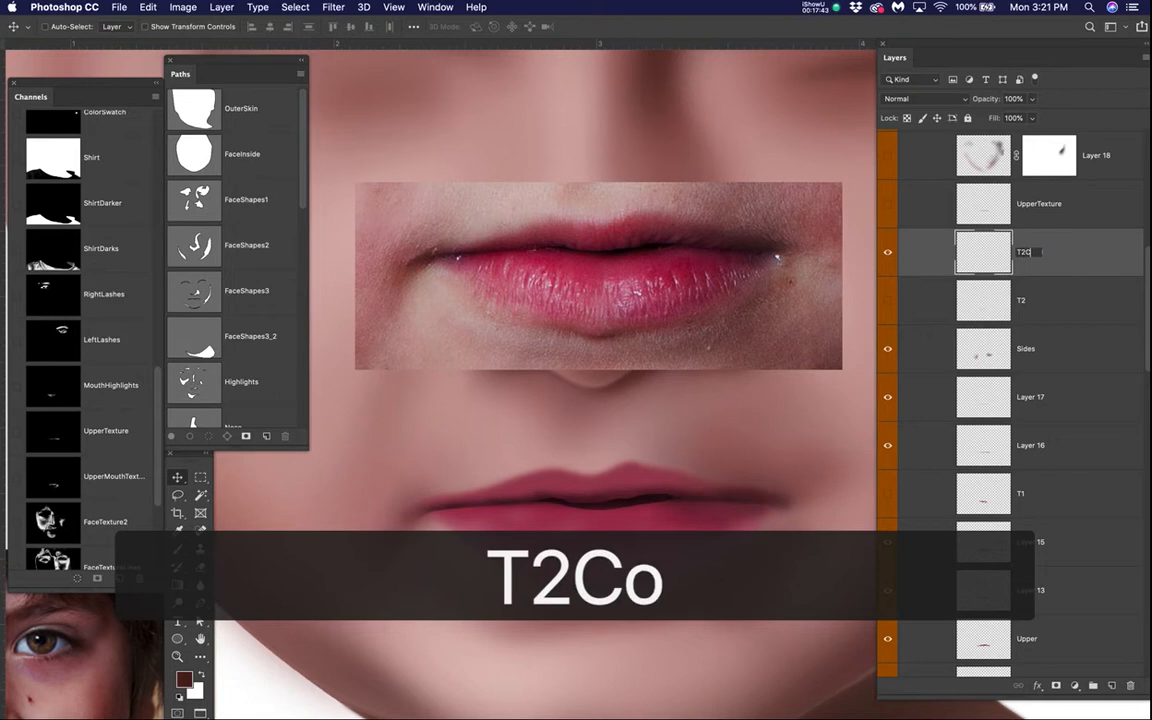
key(Return)
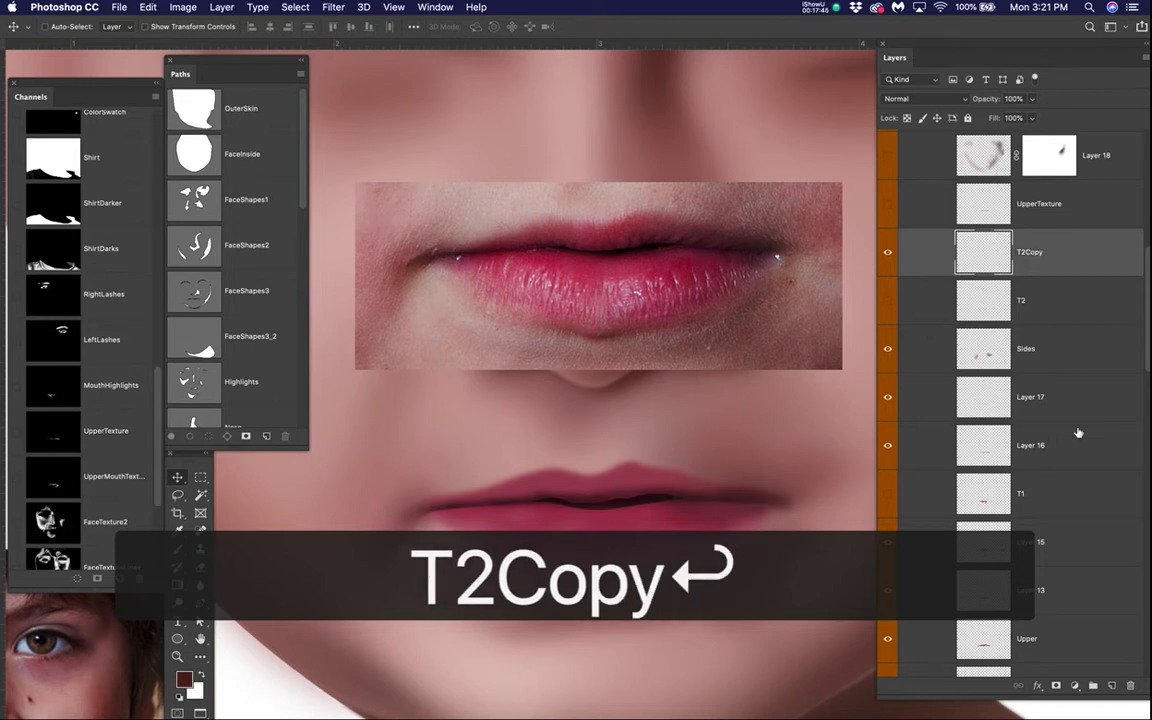
- Add an empty layer above T1, name it T1Copy, and save the document
click(1041, 494)
click(1113, 685)
double_click(1033, 493)
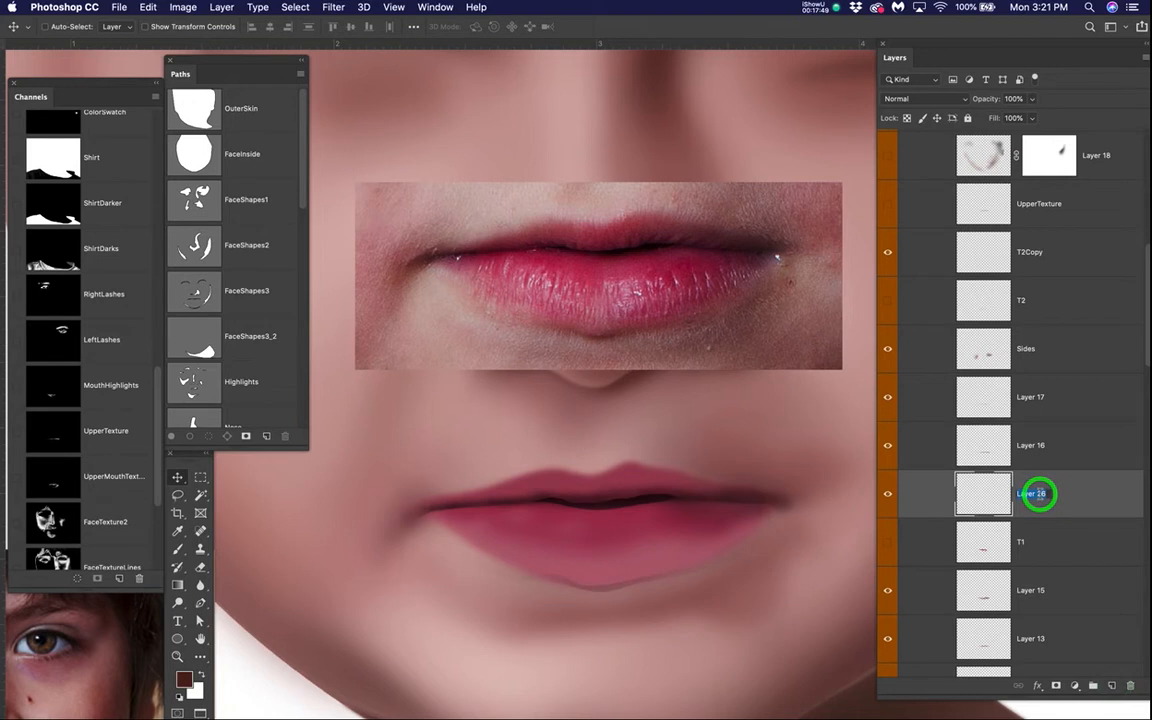
text(T1)
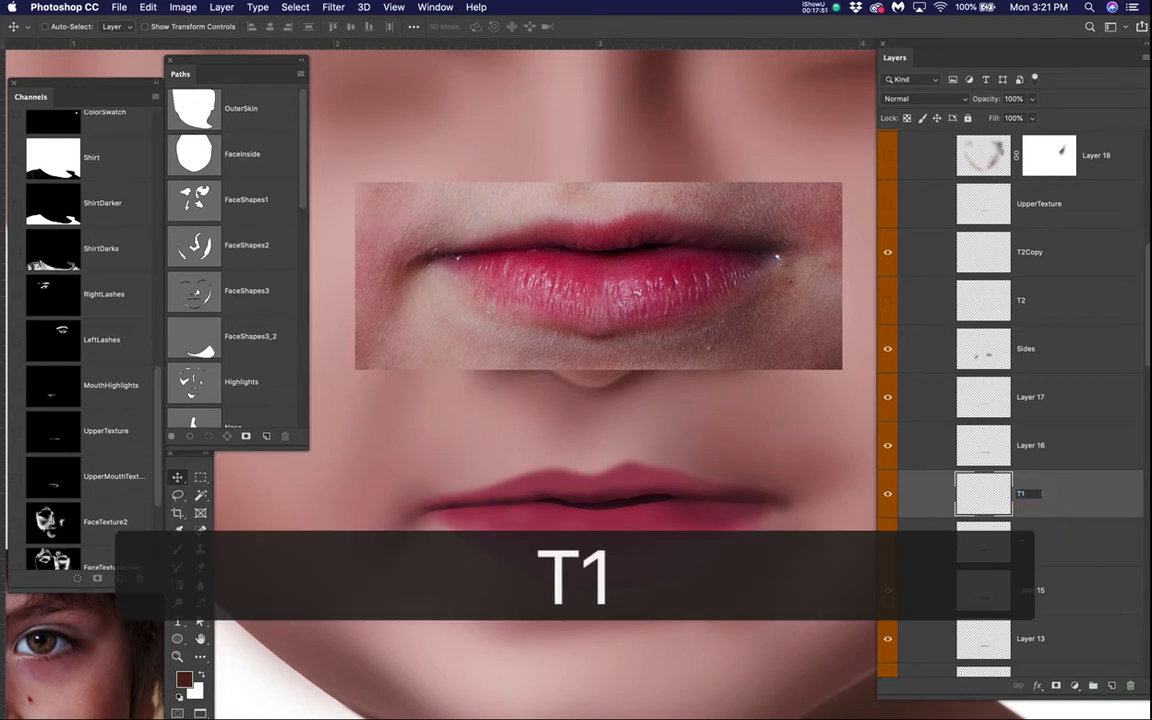
text(Copy)
key(Return)
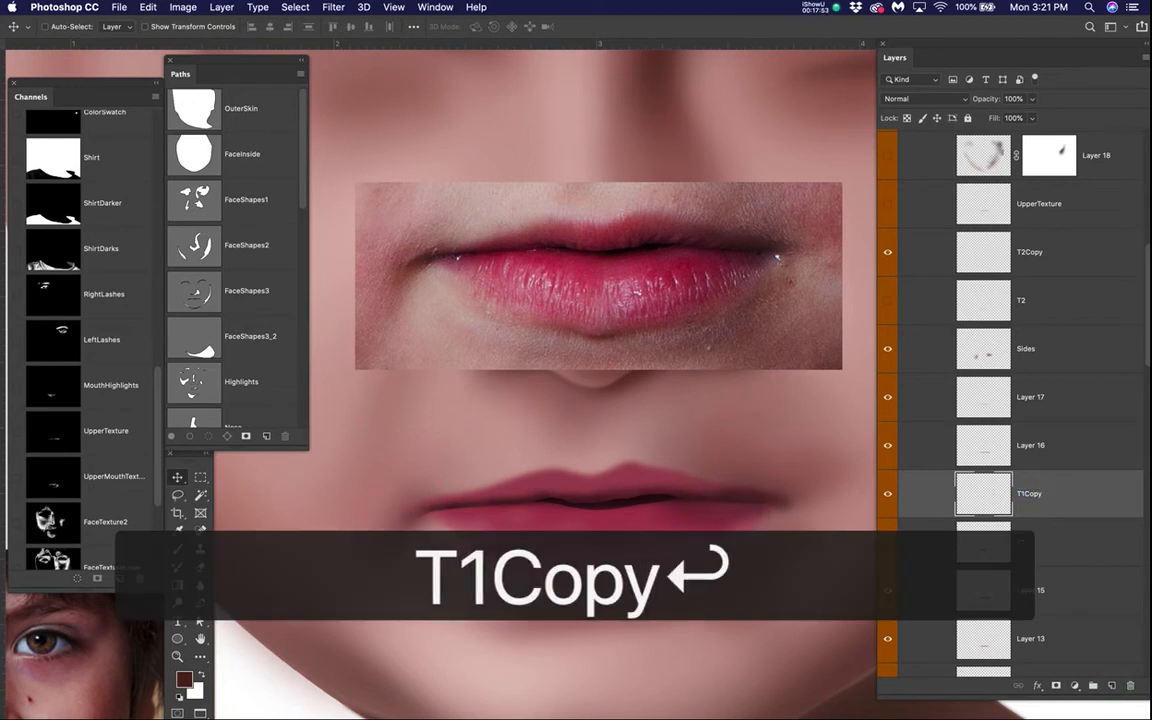
key(super+s)
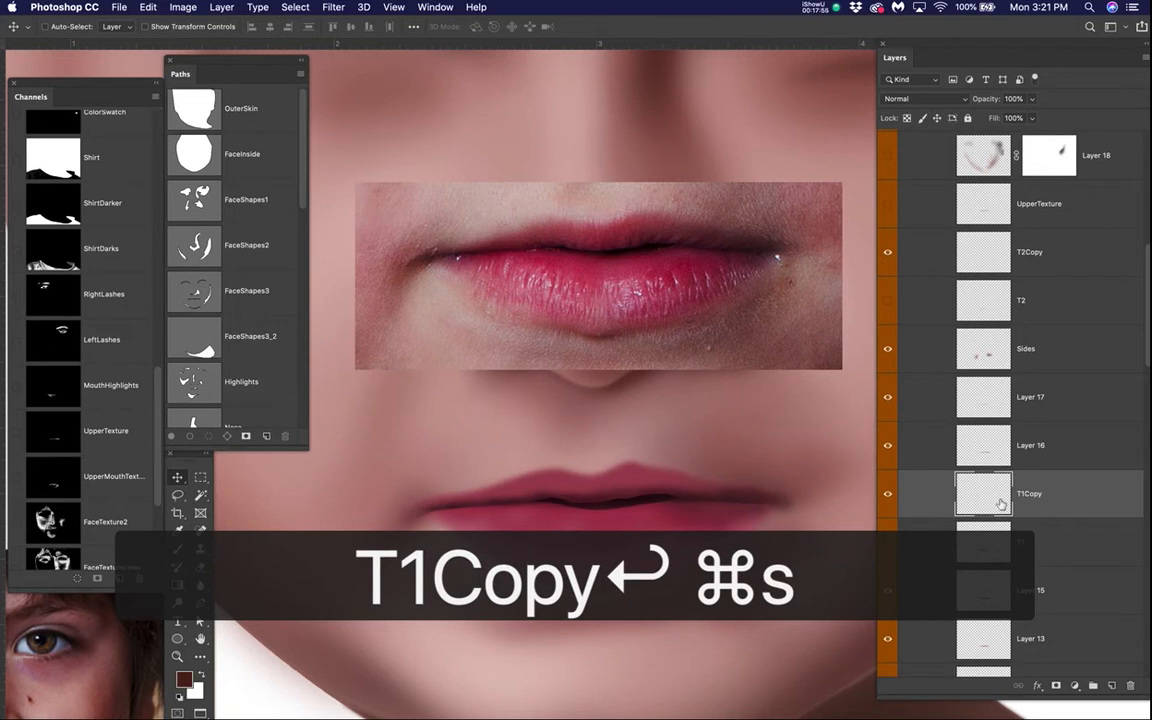
- Preview the UpperTexture layer by toggling its visibility, rename it T3 and leave it hidden
scroll(1020, 462, up, 5)
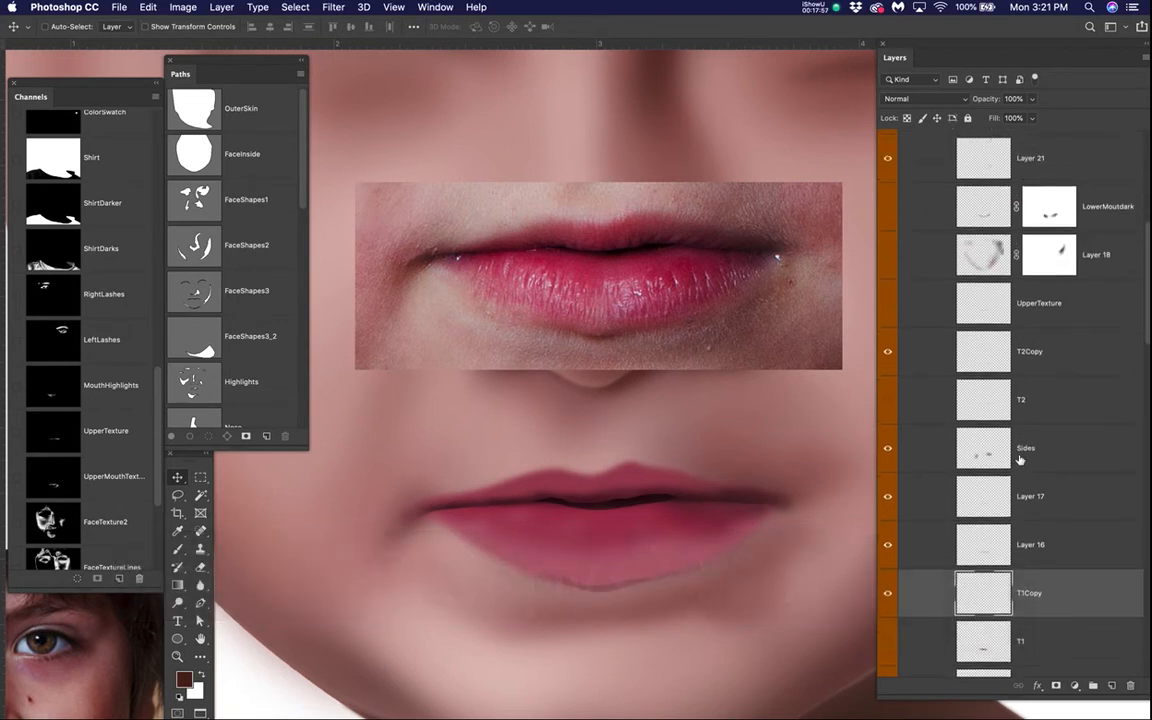
scroll(1020, 460, up, 1)
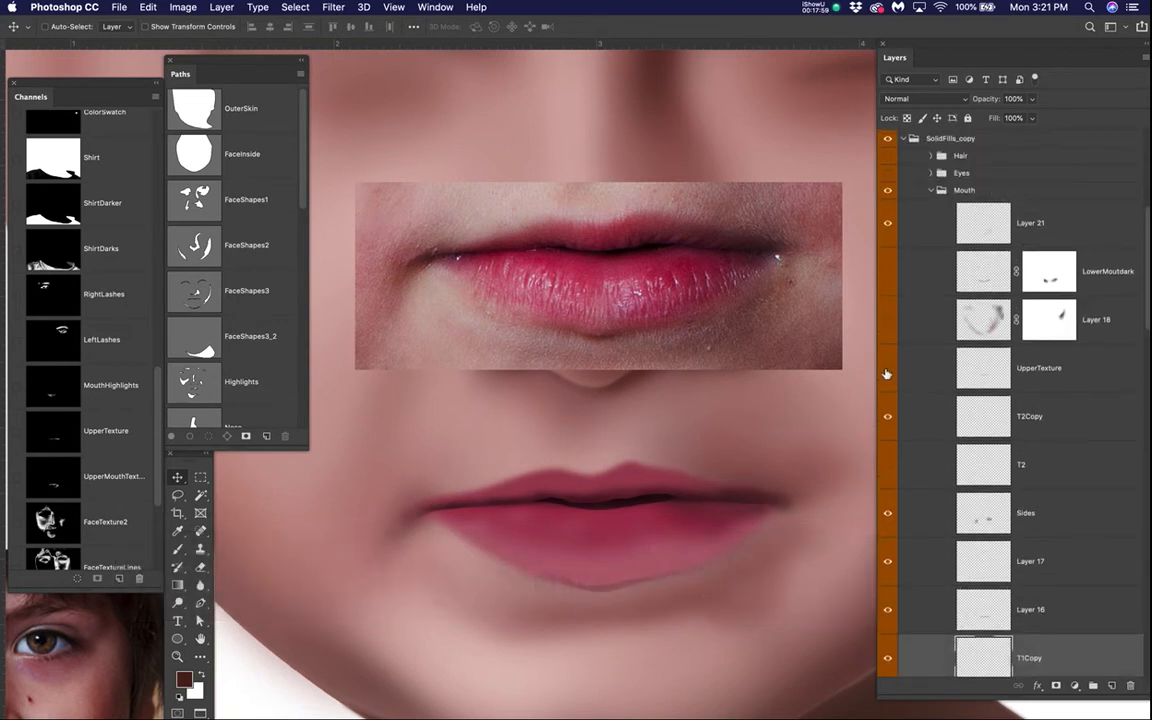
click(886, 371)
click(886, 371)
click(886, 371)
click(886, 371)
click(886, 371)
double_click(1034, 370)
click(1036, 368)
double_click(1064, 367)
text(T3)
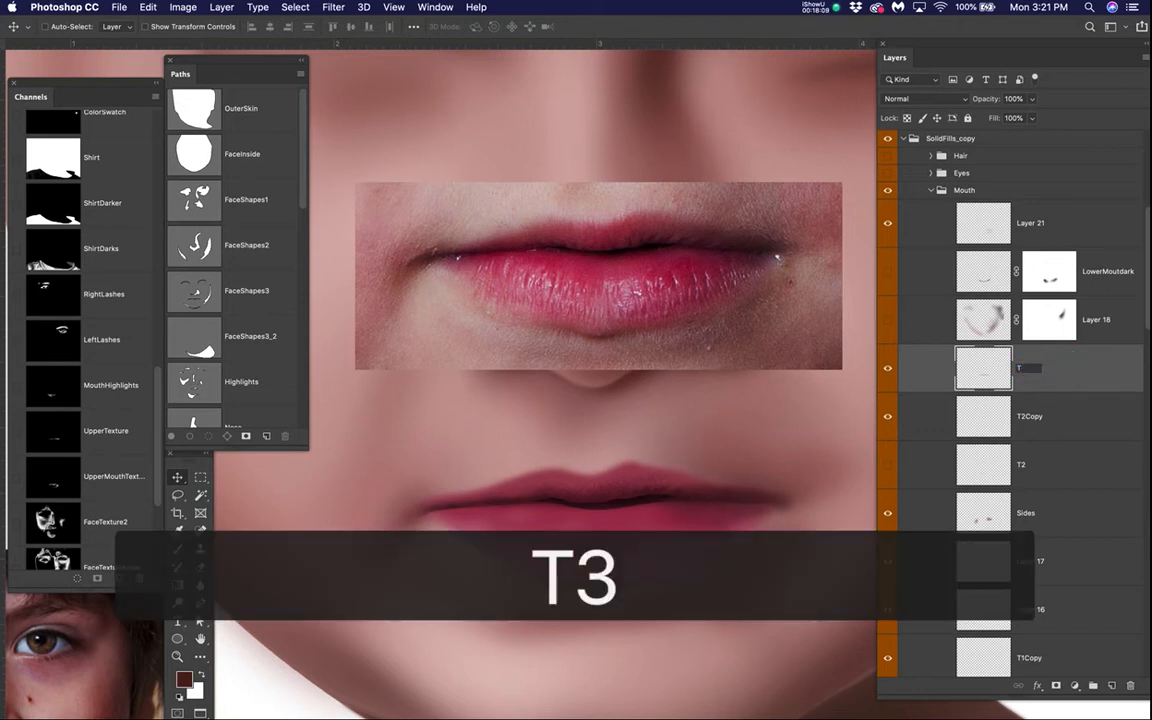
key(Return)
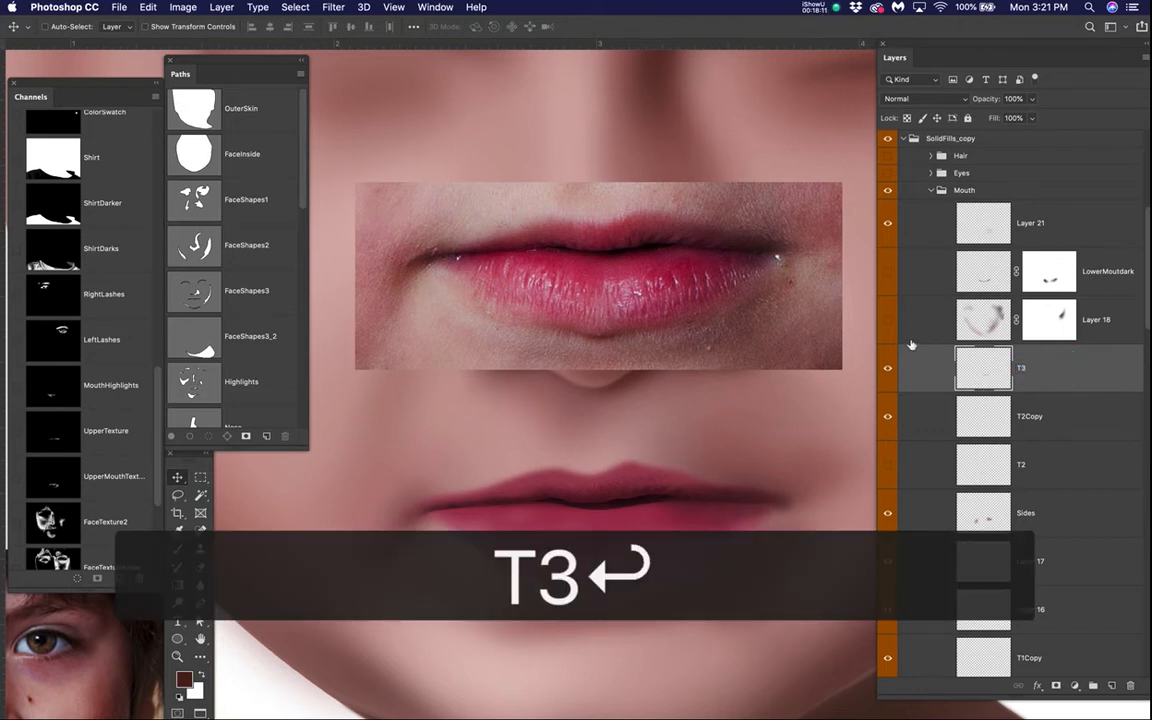
click(887, 367)
- Show Layer 18 and LowerMoutdark, comparing the shading around and below the lips with each layer on and off
click(888, 322)
click(888, 321)
click(888, 321)
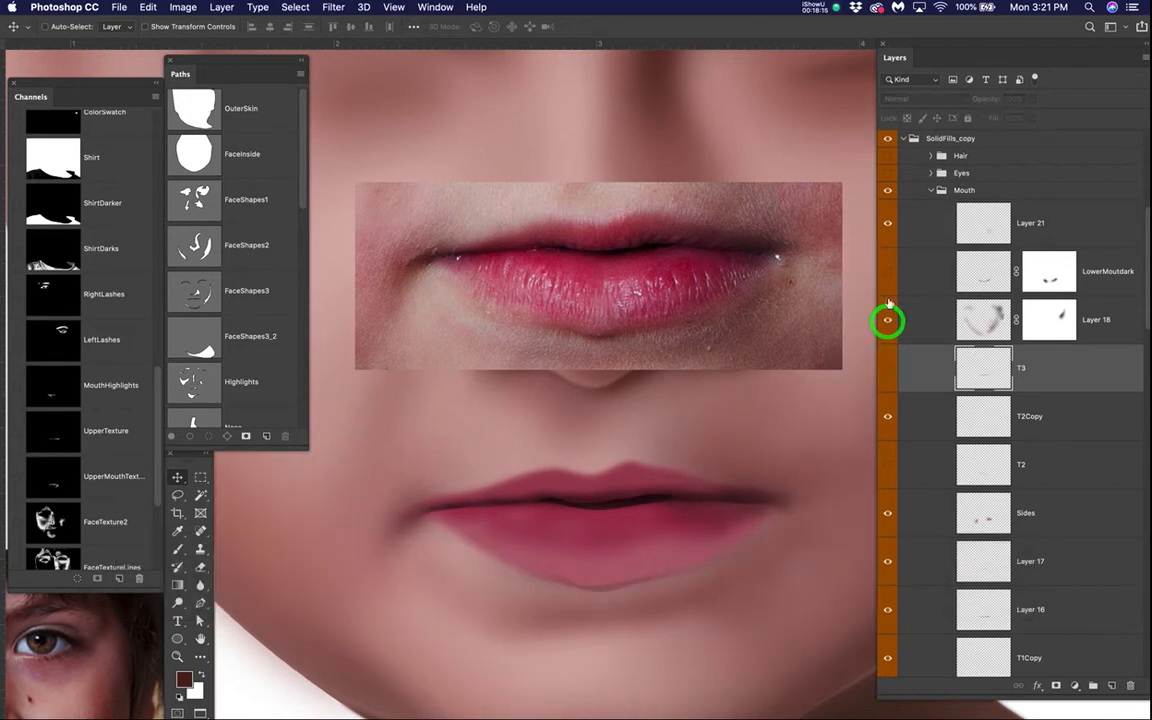
click(889, 272)
click(889, 272)
click(889, 272)
click(889, 272)
click(889, 272)
click(889, 272)
click(889, 272)
click(889, 273)
click(889, 273)
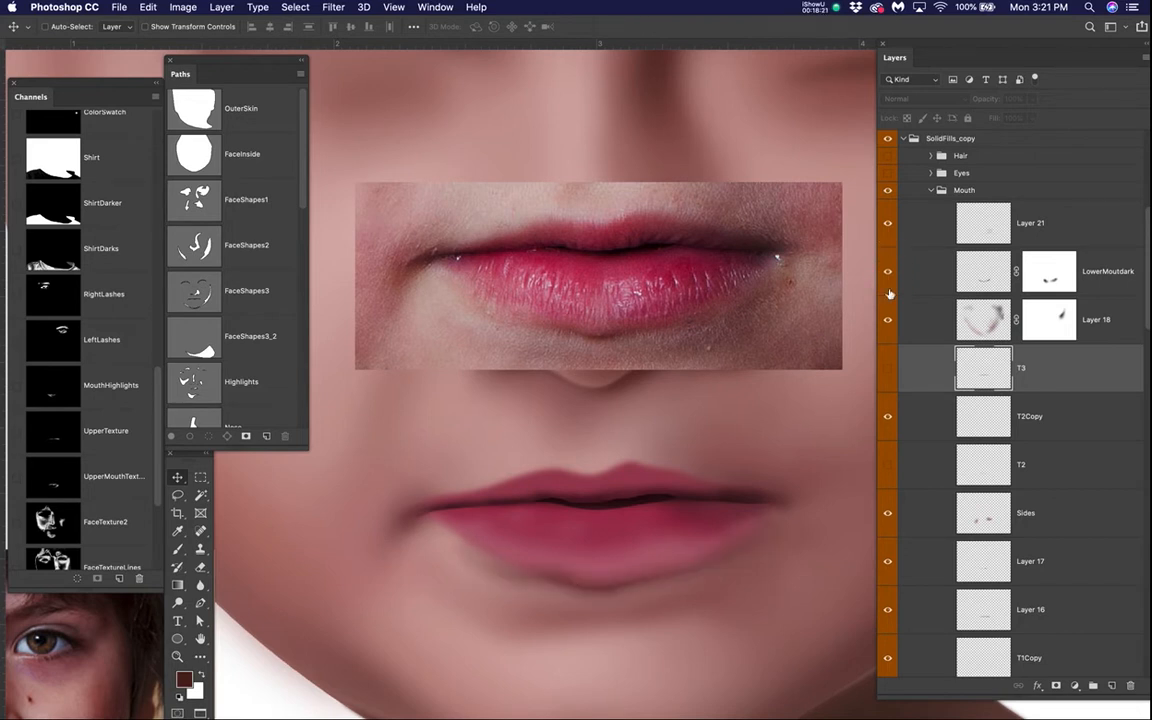
- Preview the lip textures on T1, T2 and T3, and hide all three layers again
scroll(965, 477, down, 5)
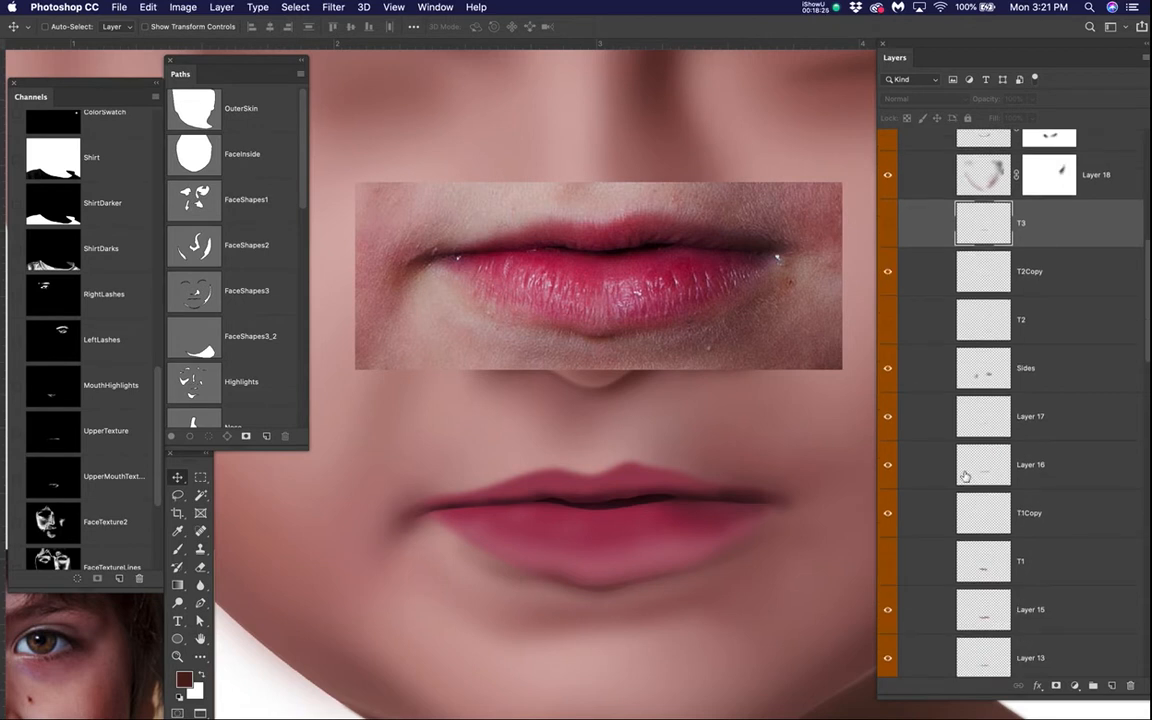
click(889, 563)
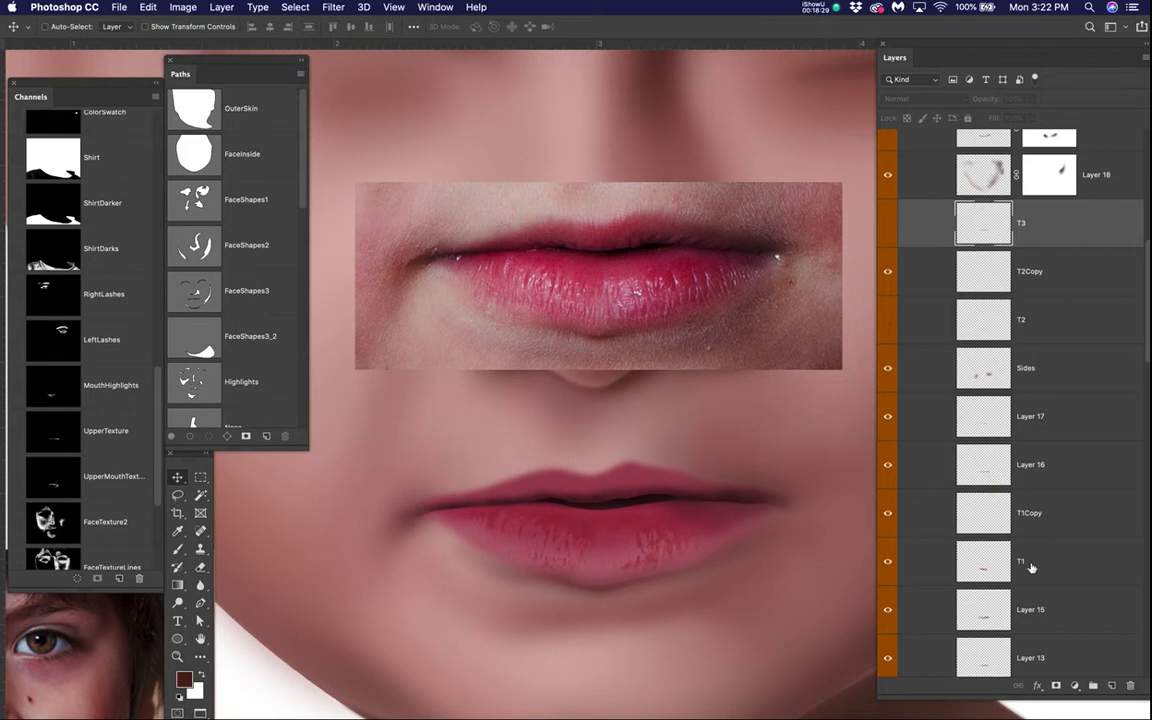
click(889, 321)
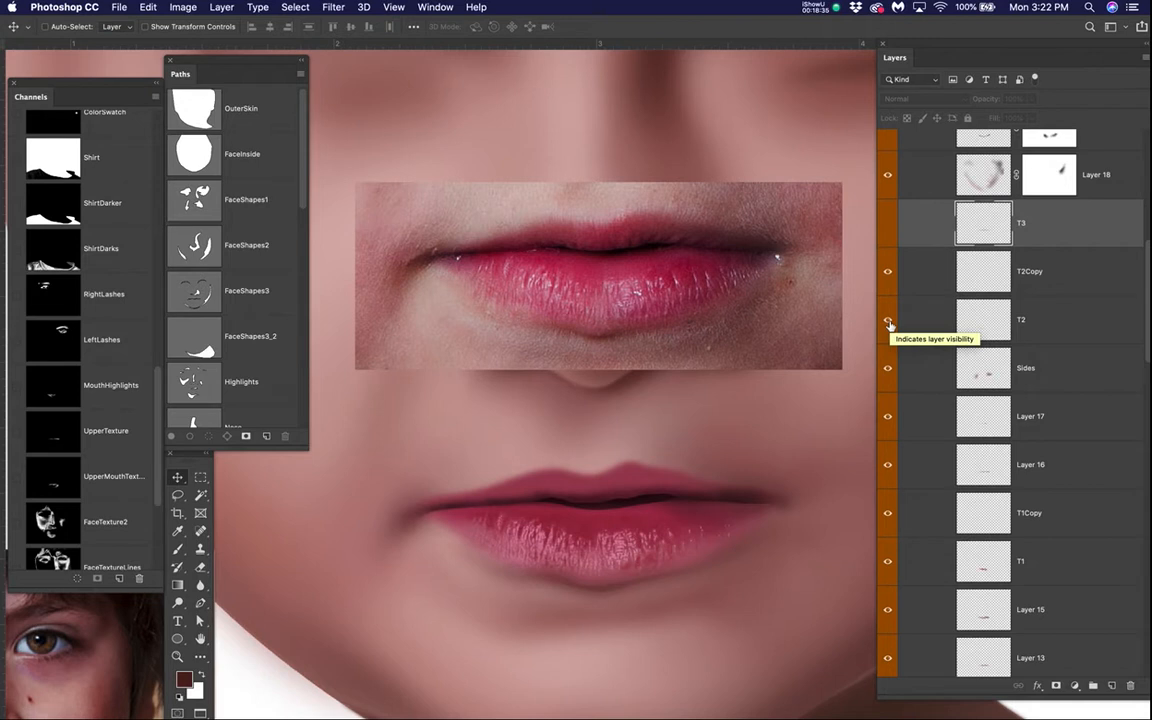
click(887, 230)
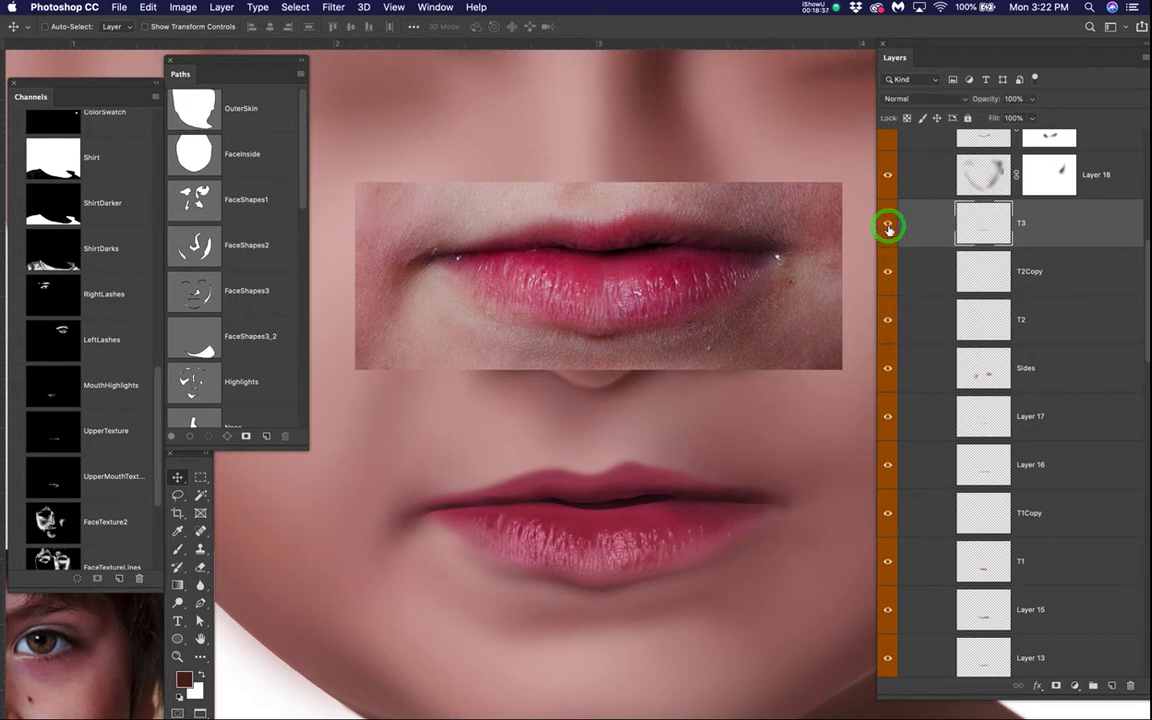
click(887, 228)
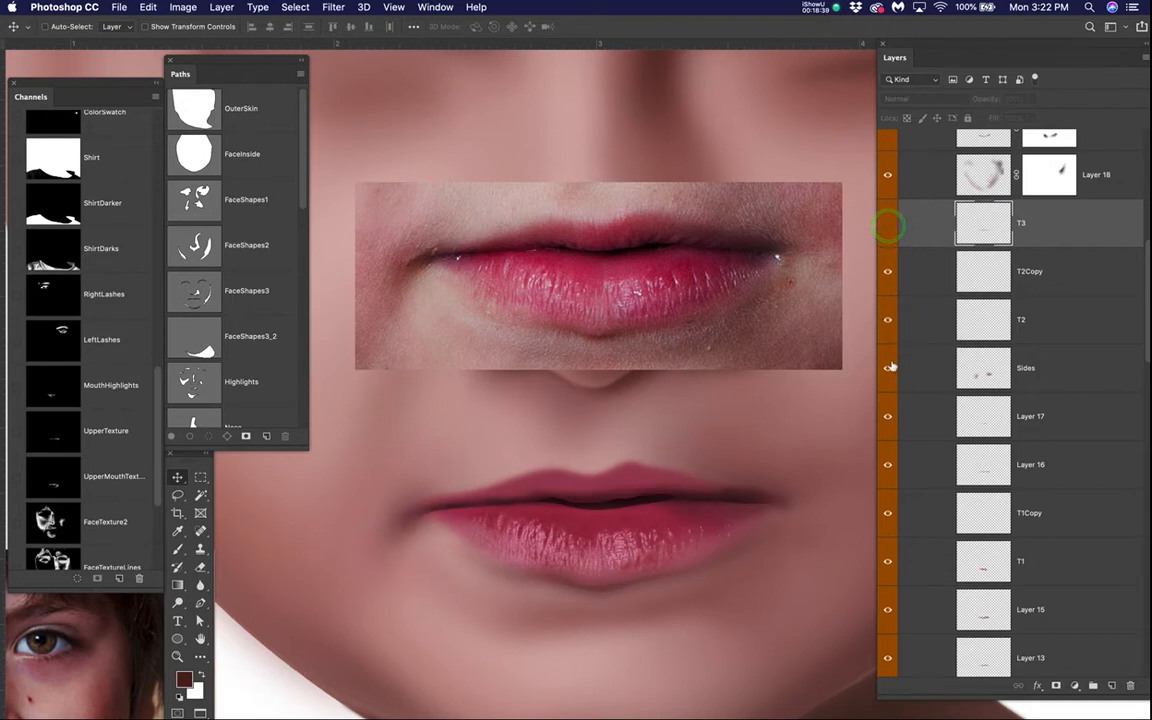
click(888, 321)
click(887, 514)
click(886, 514)
click(886, 558)
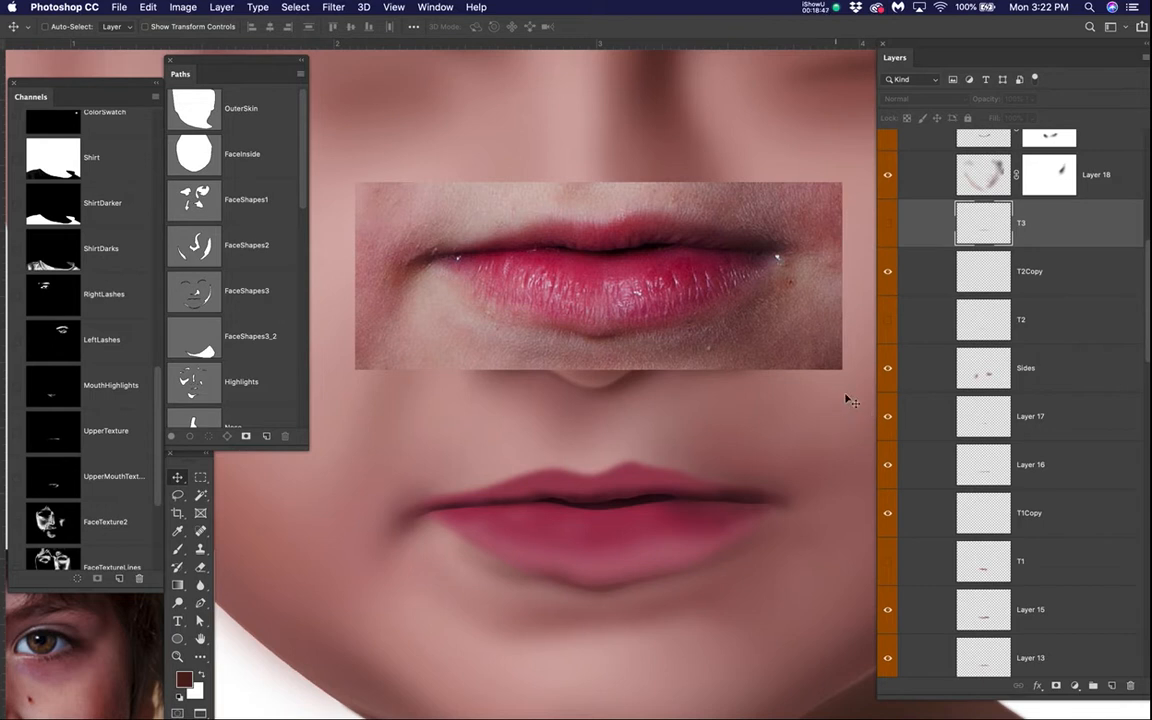
- Show the Clicky photo layer and make it the active layer
scroll(1022, 388, up, 5)
click(887, 379)
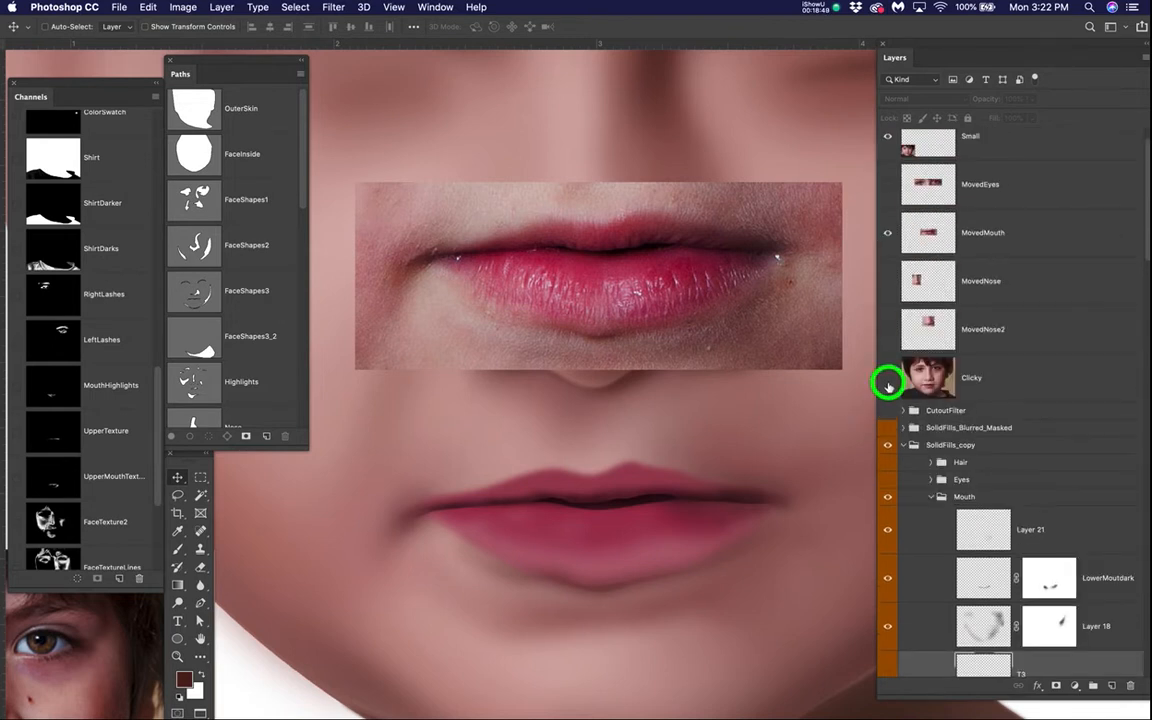
click(1000, 380)
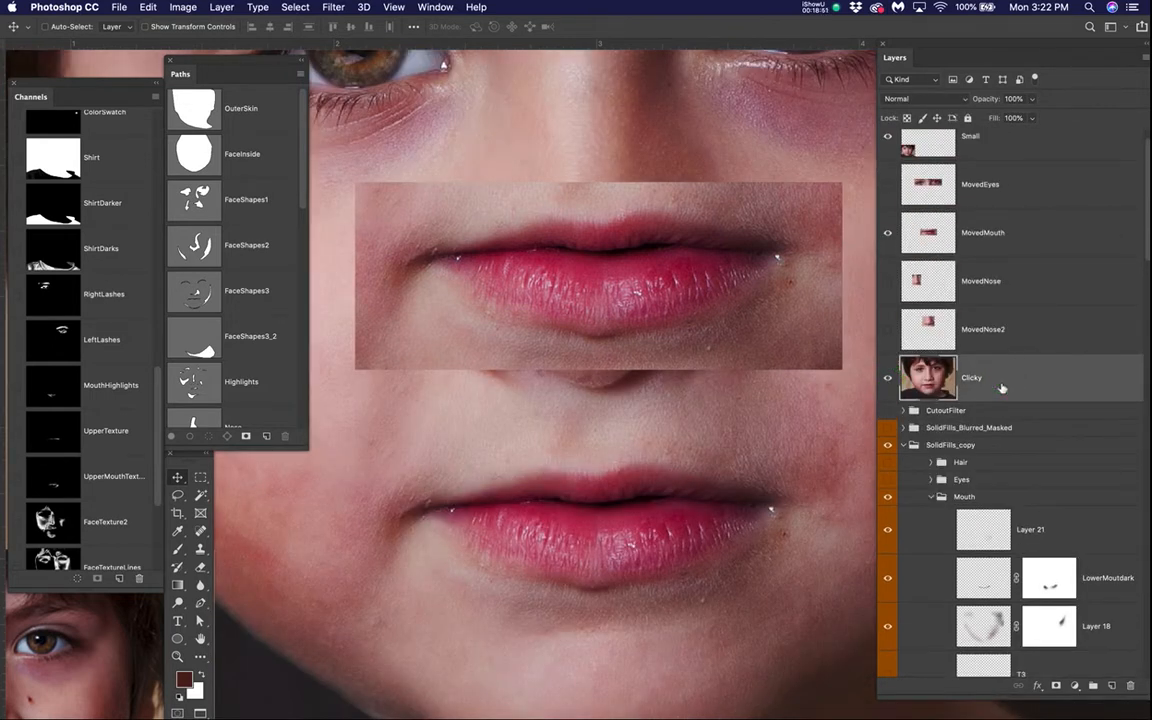
- Compare the MouthCenter and Mouth paths and load Mouth as a selection around the lips of the Clicky photo
scroll(222, 377, down, 5)
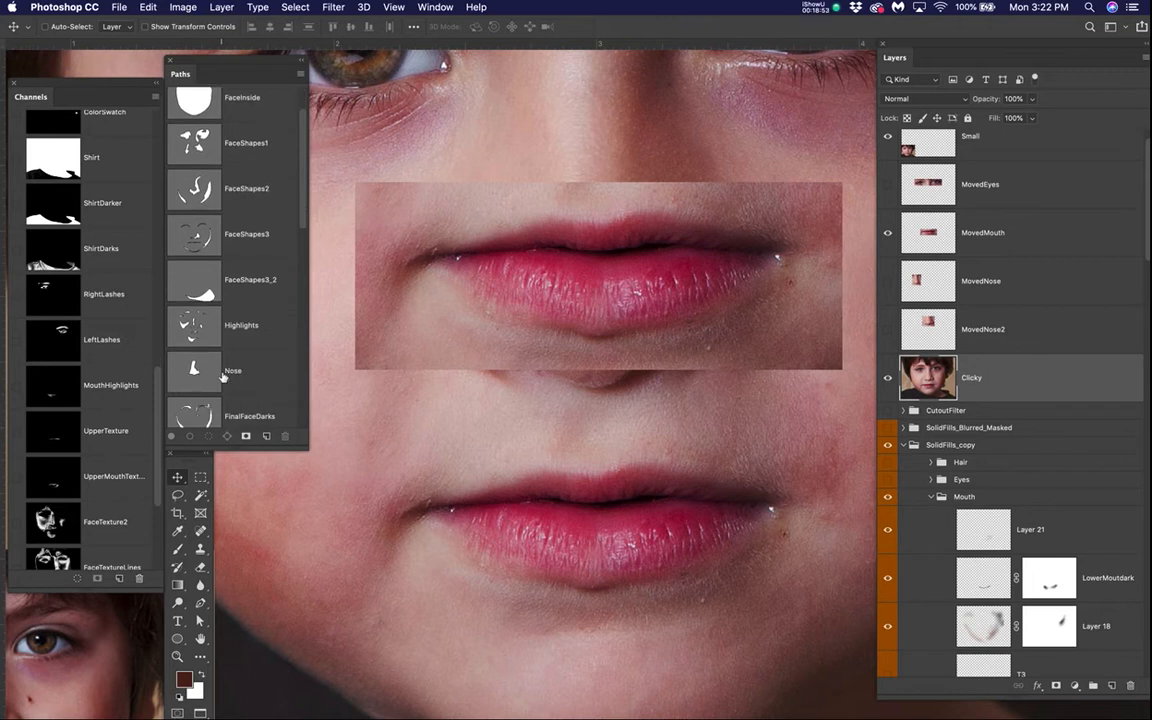
click(194, 366)
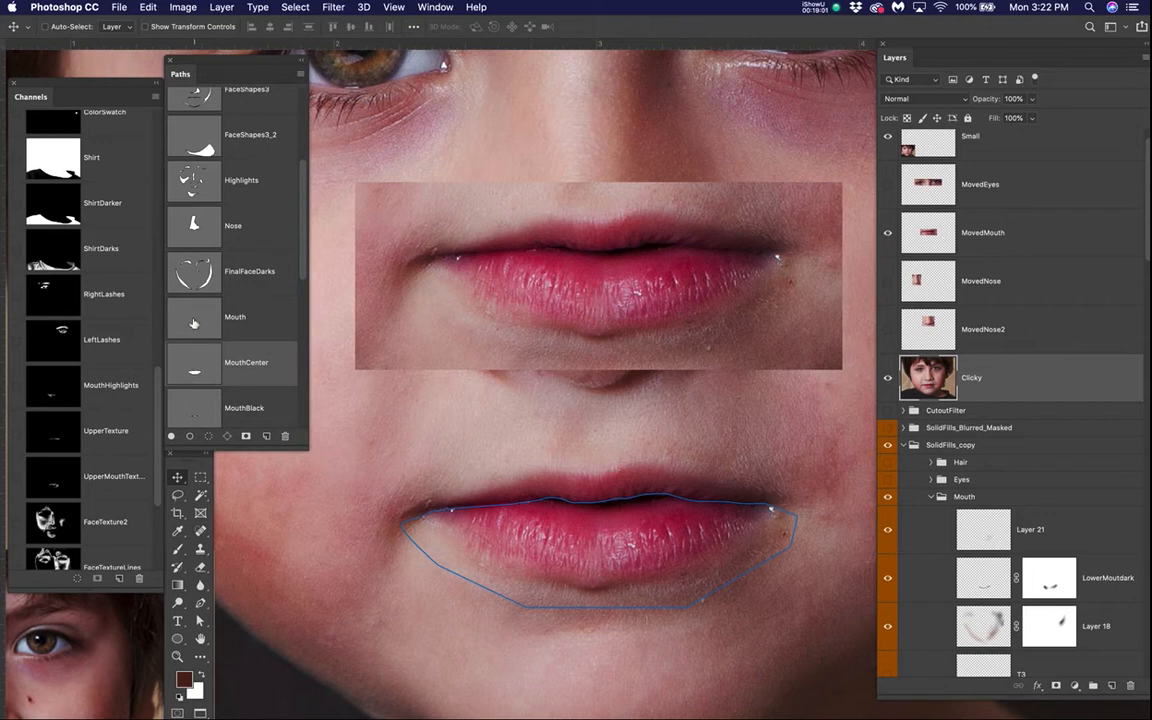
click(194, 321)
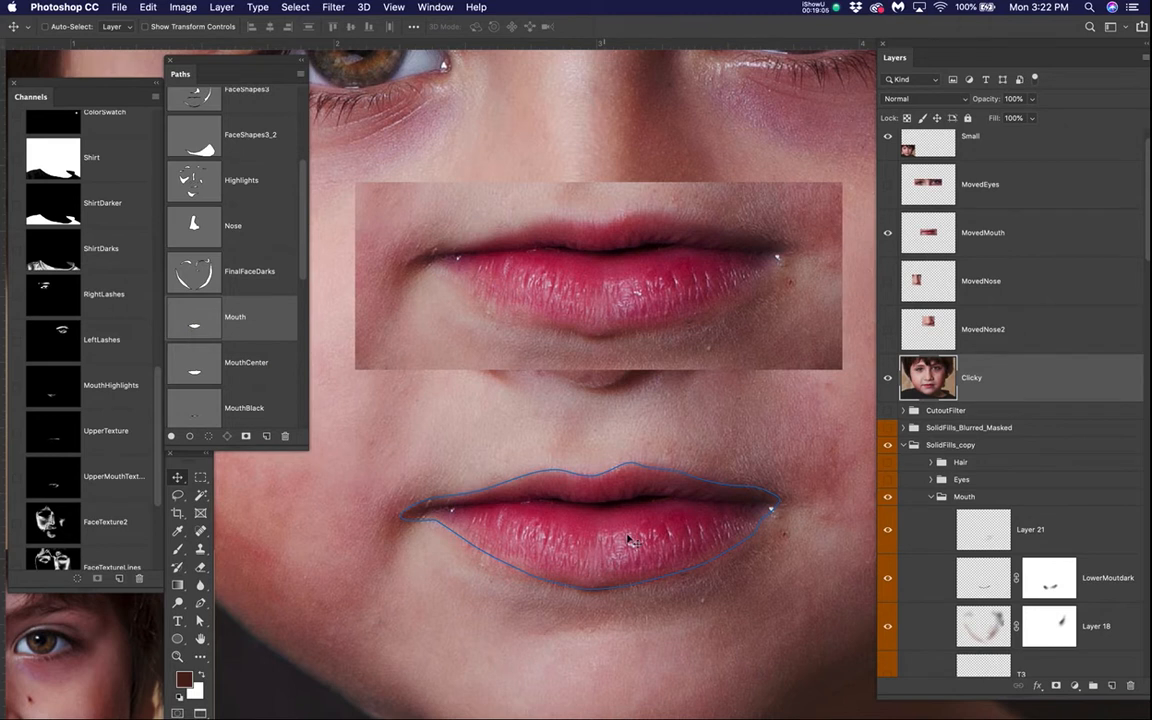
super+click(199, 327)
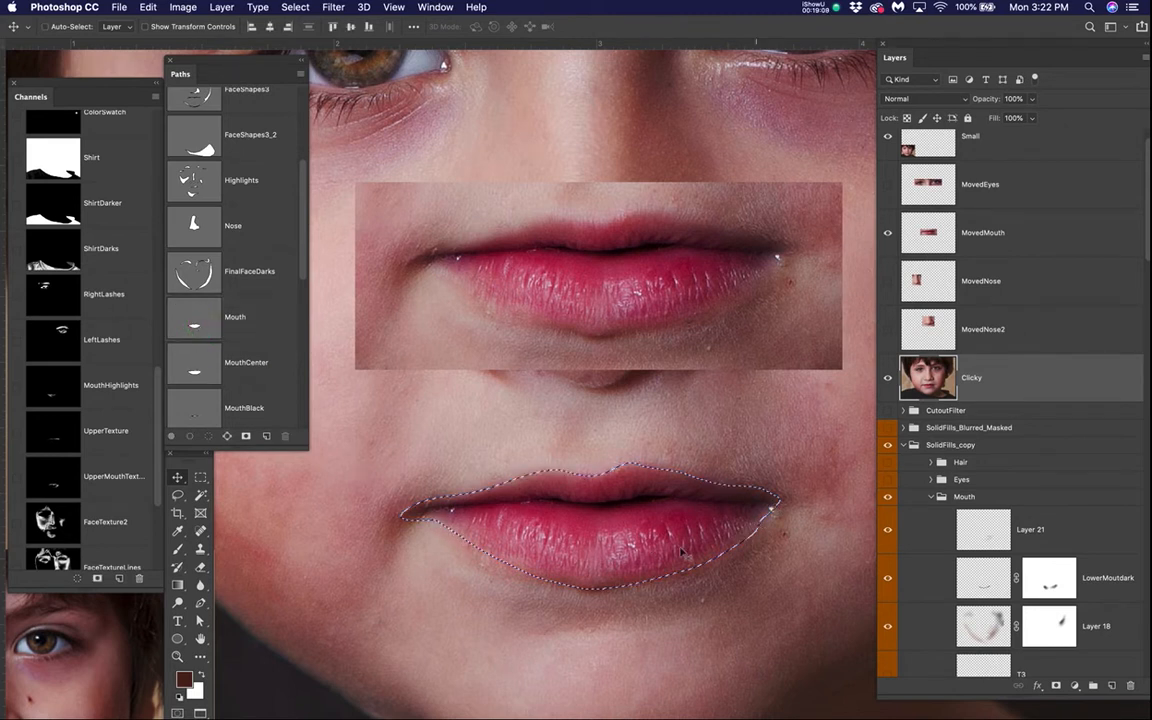
click(1022, 394)
- Select the lip highlights inside the mouth selection with Color Range, sampling a light pink highlight on the lower lip and setting Fuzziness to 70
scroll(585, 545, up, 3)
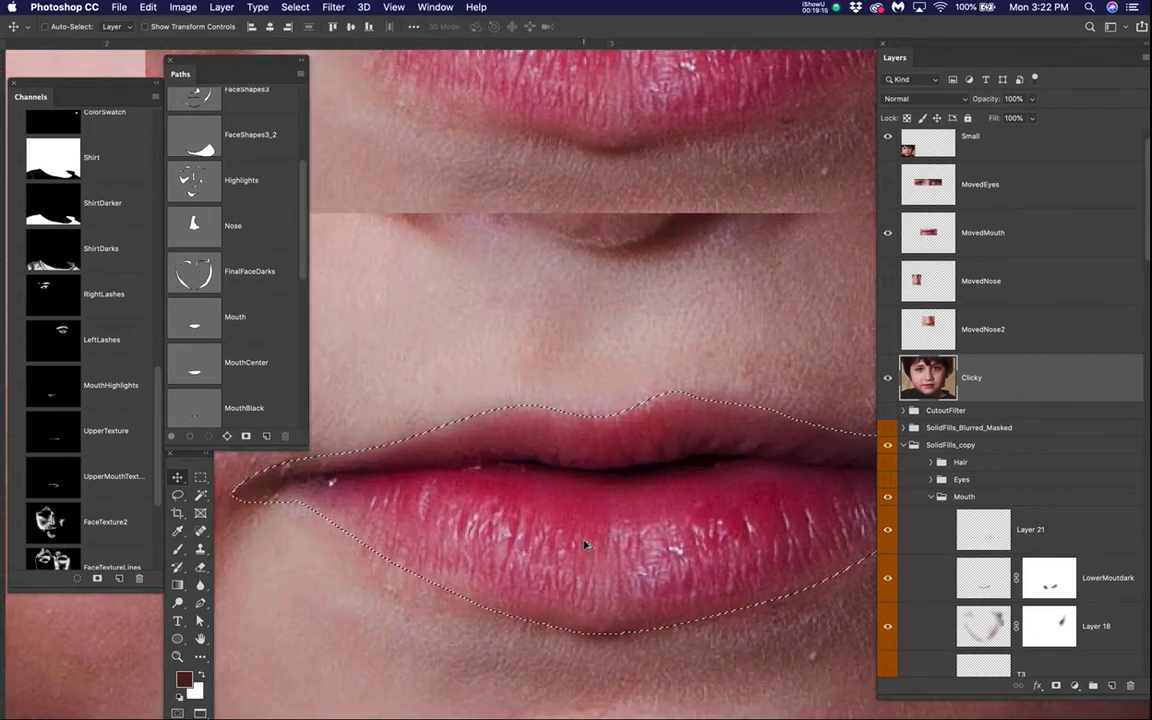
click(295, 8)
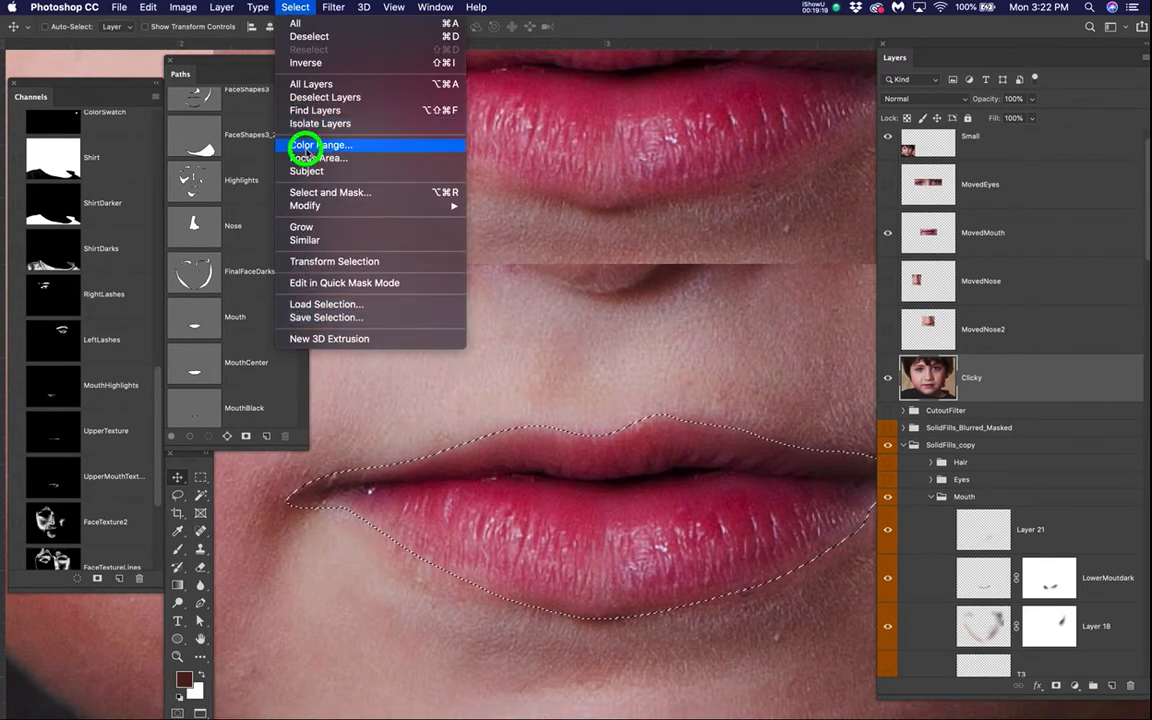
click(312, 145)
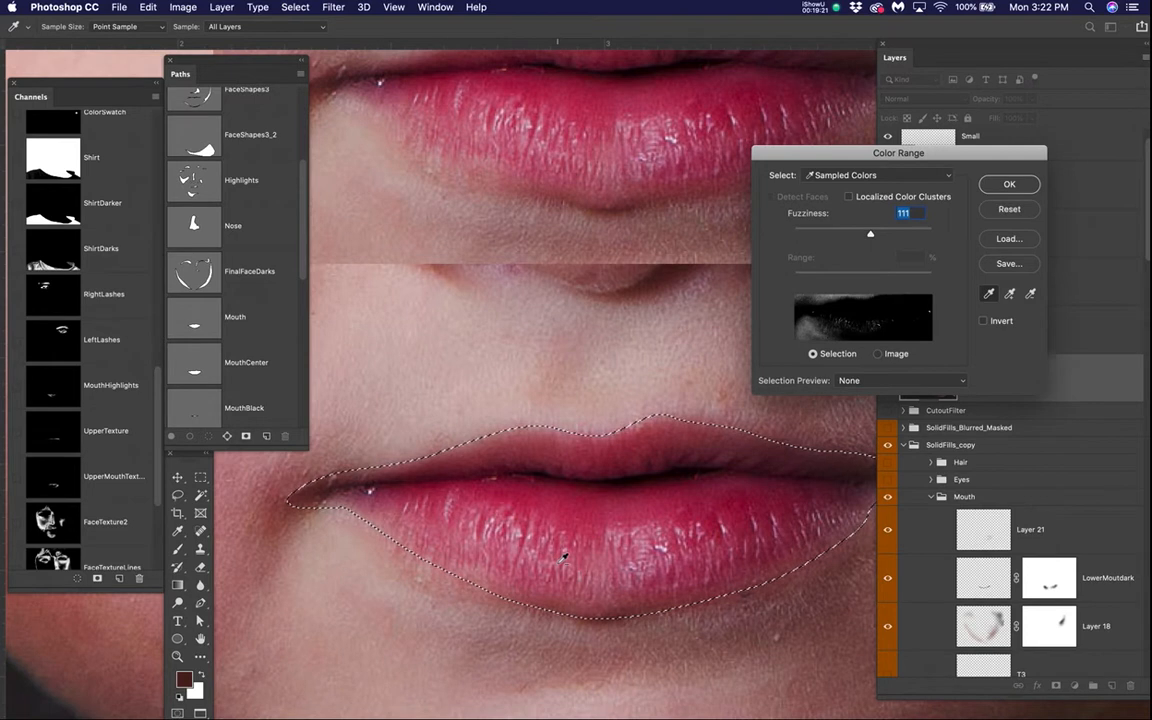
scroll(563, 552, up, 5)
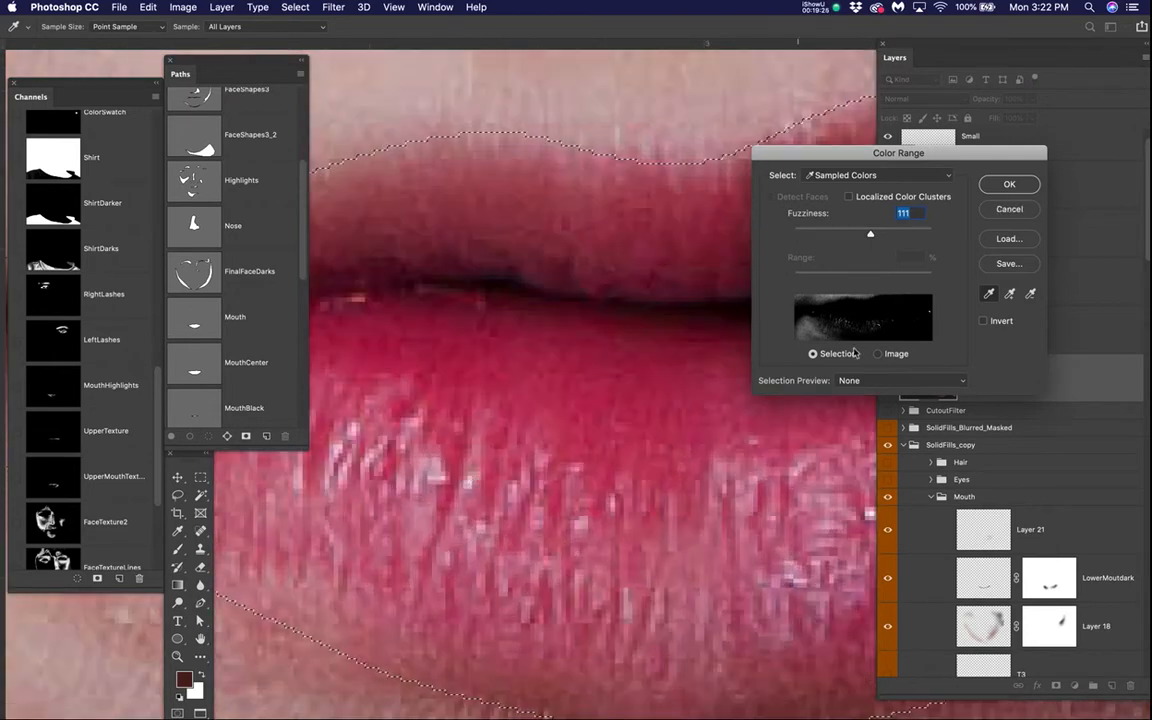
click(430, 478)
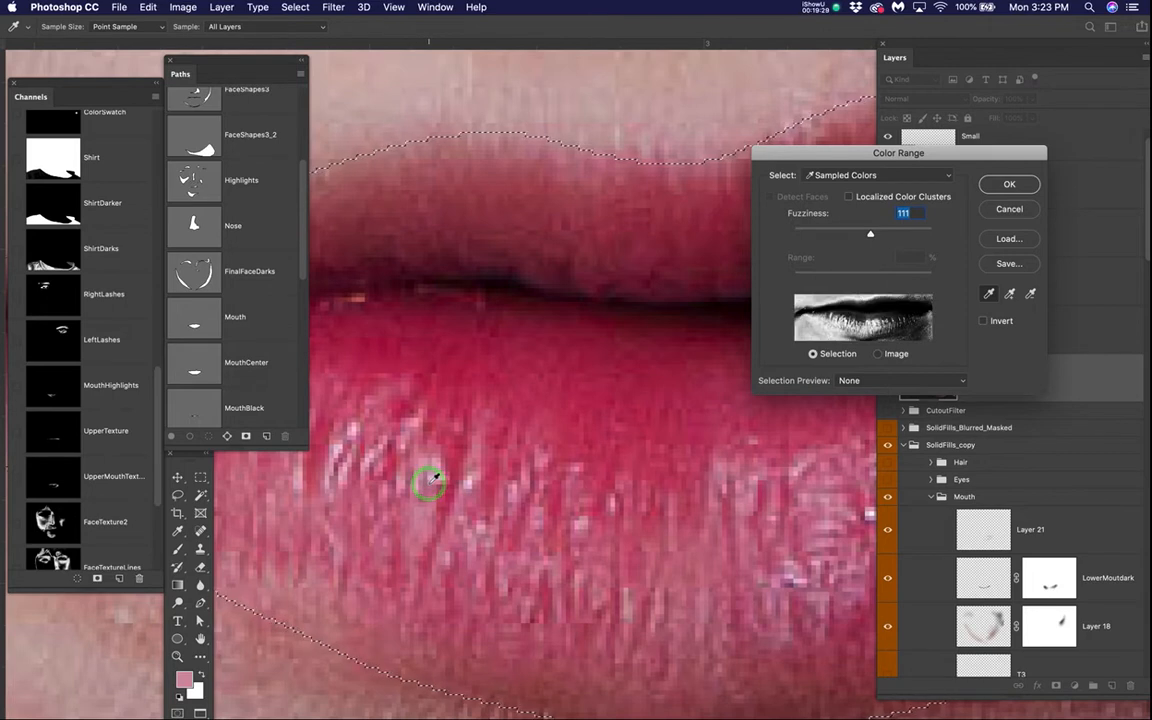
drag(871, 236, 842, 236)
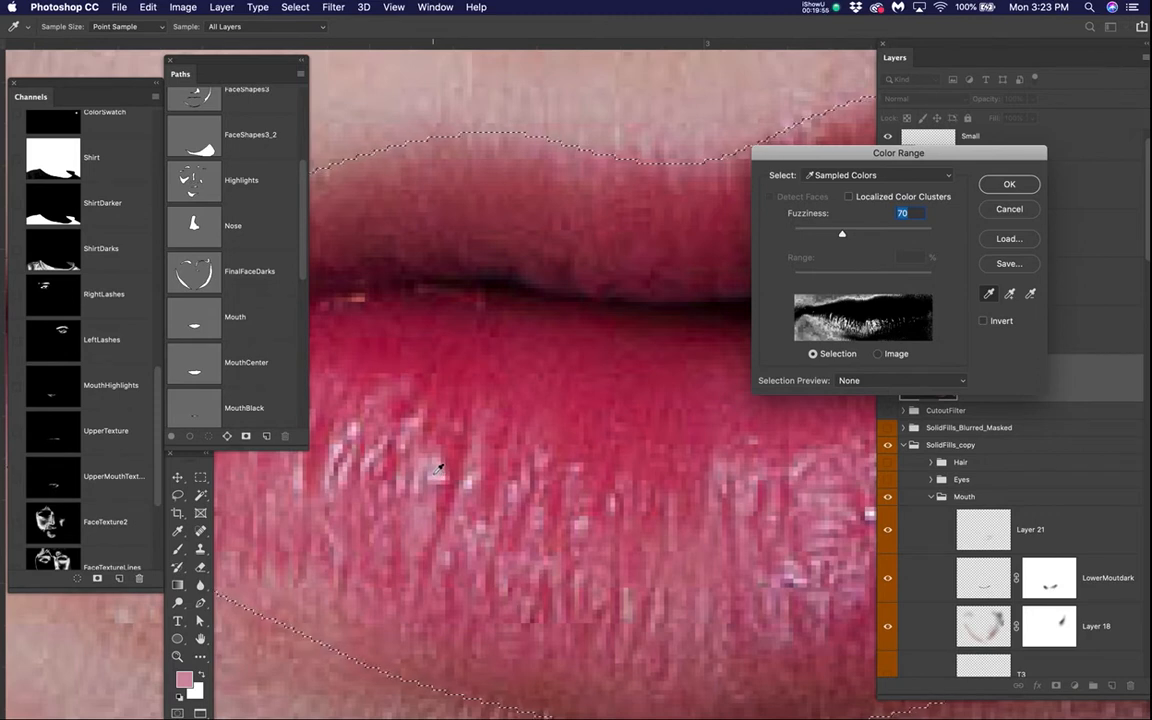
click(1010, 184)
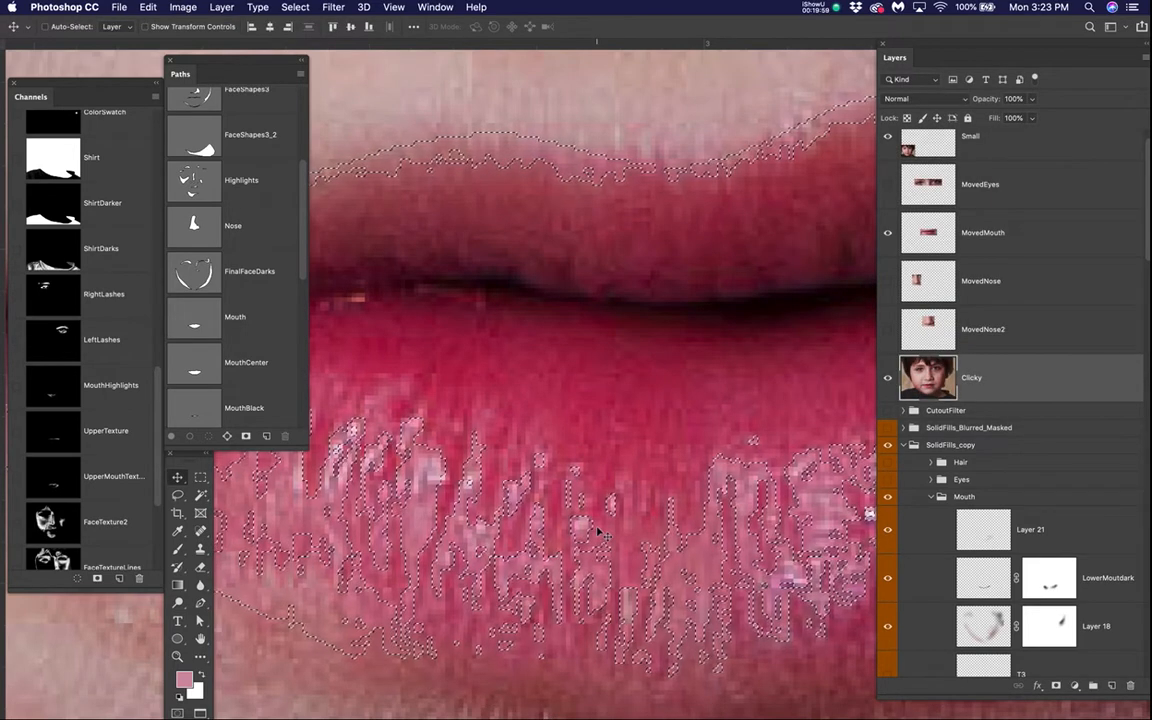
- Save the lip highlight selection as a new channel named ExtraHighlightMouth
key(ctrl+d)
scroll(598, 531, down, 5)
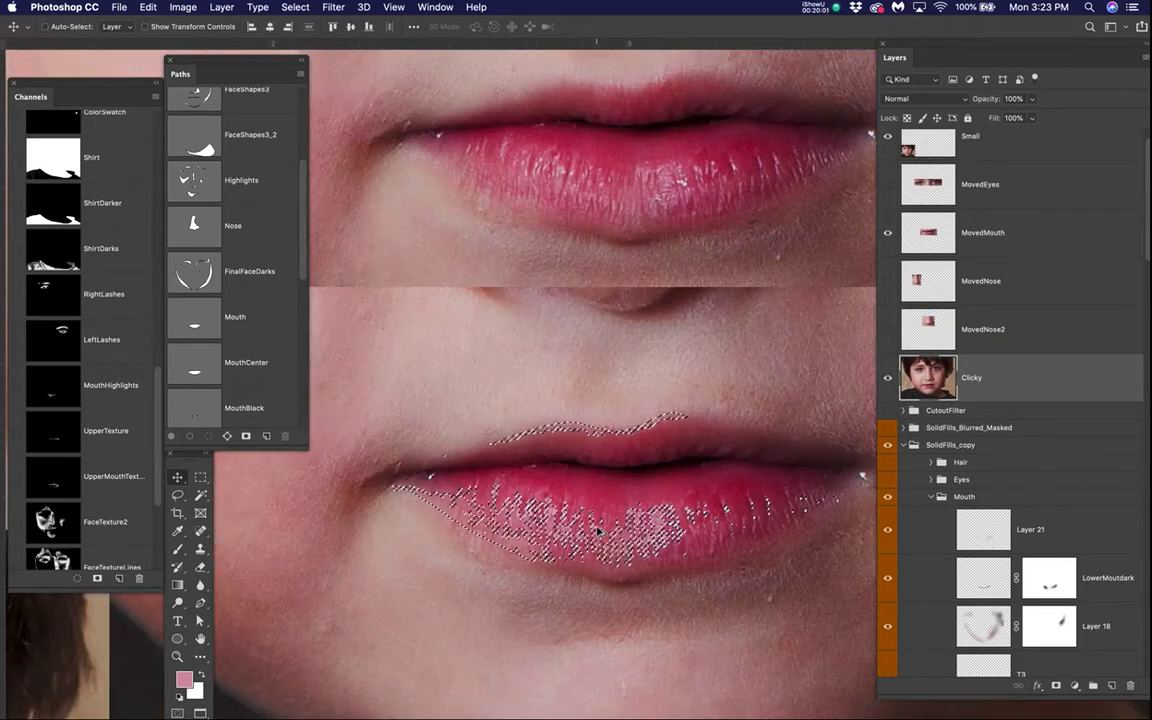
scroll(598, 531, down, 1)
key(ctrl+shift+d)
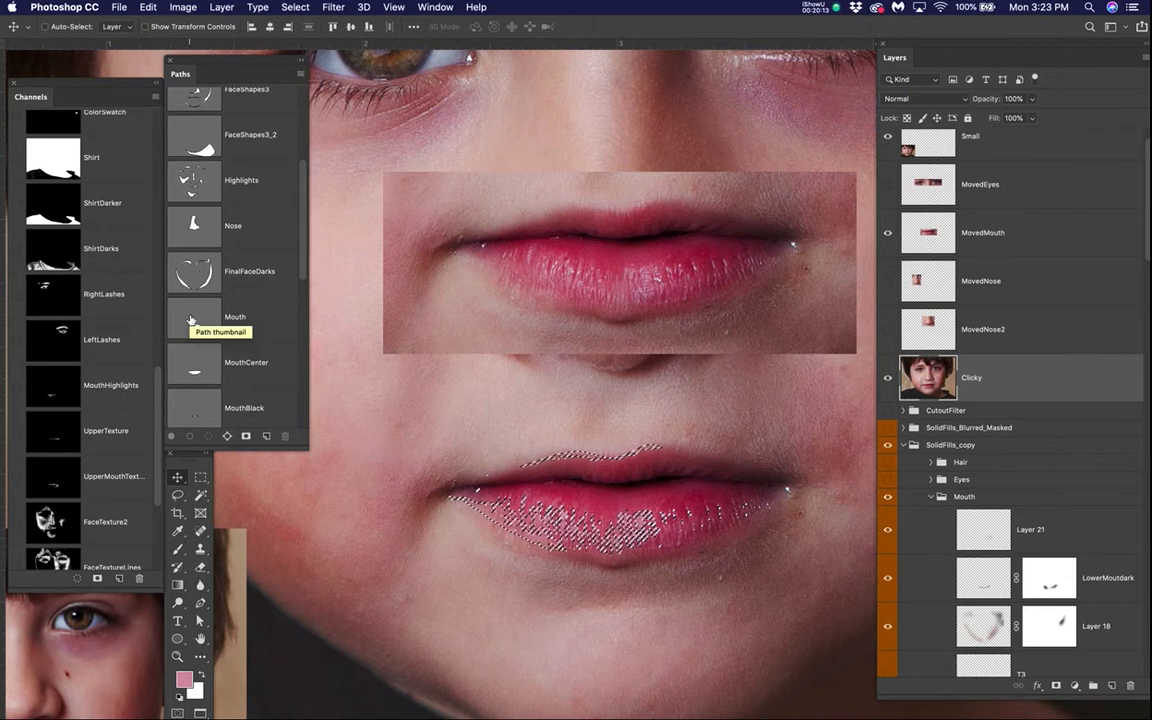
click(296, 7)
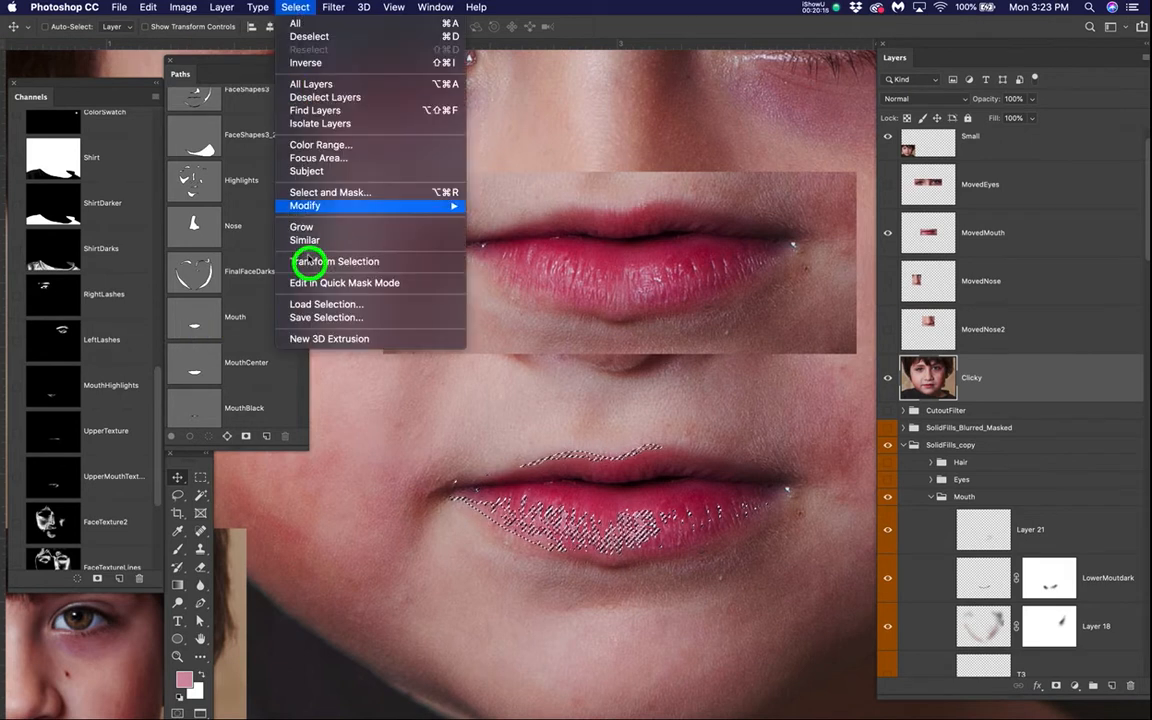
click(322, 318)
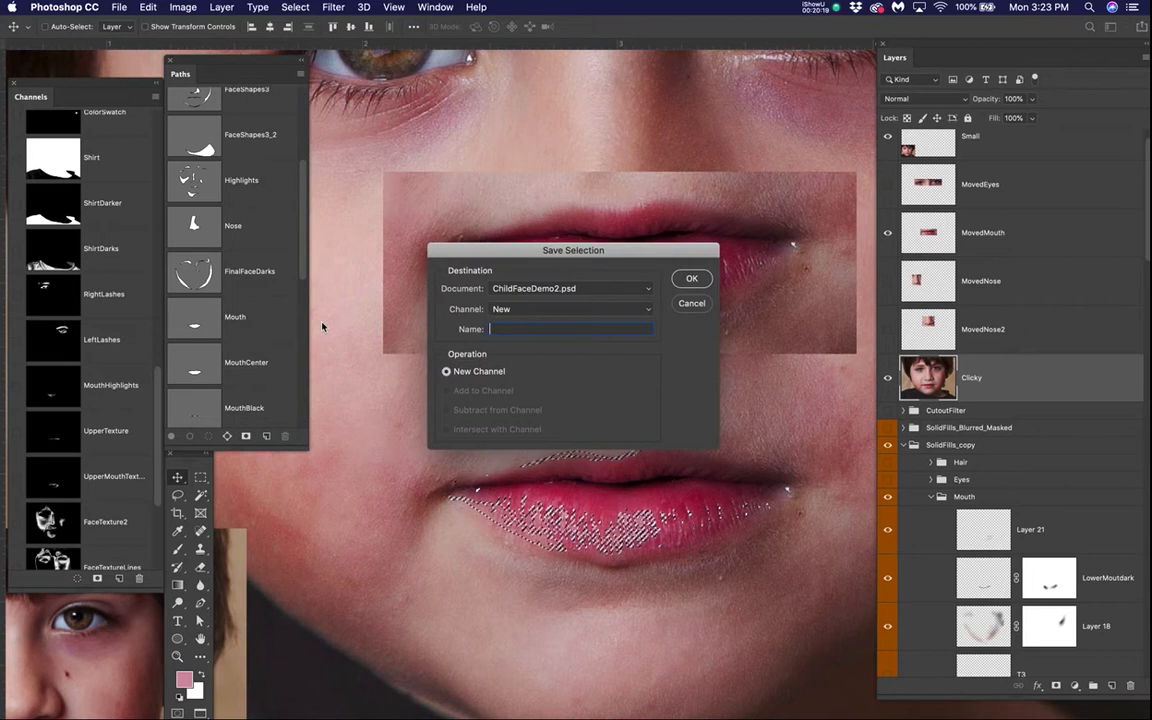
text(E)
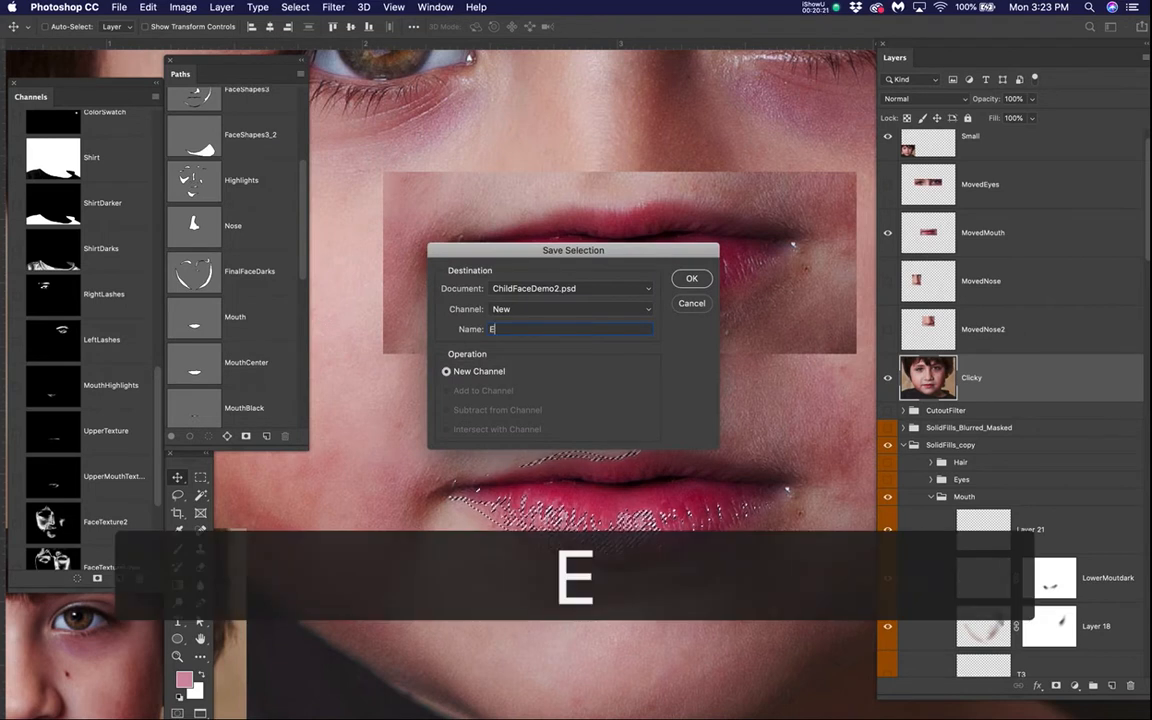
text(xtra)
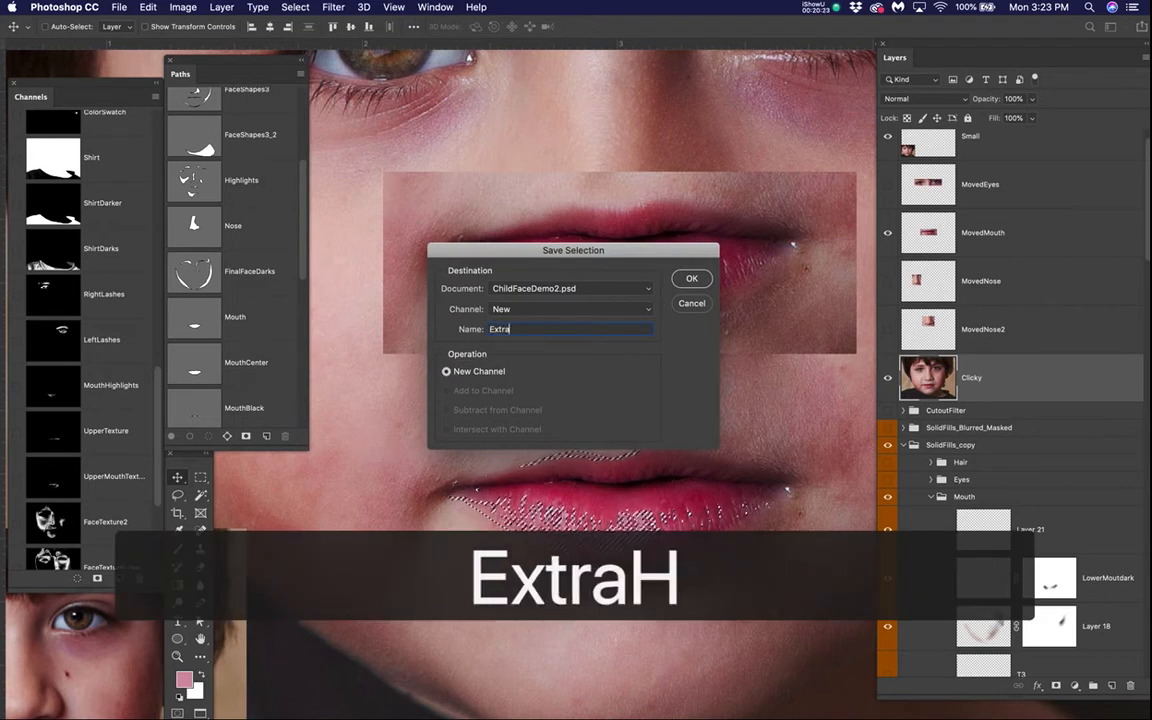
text(Highligh)
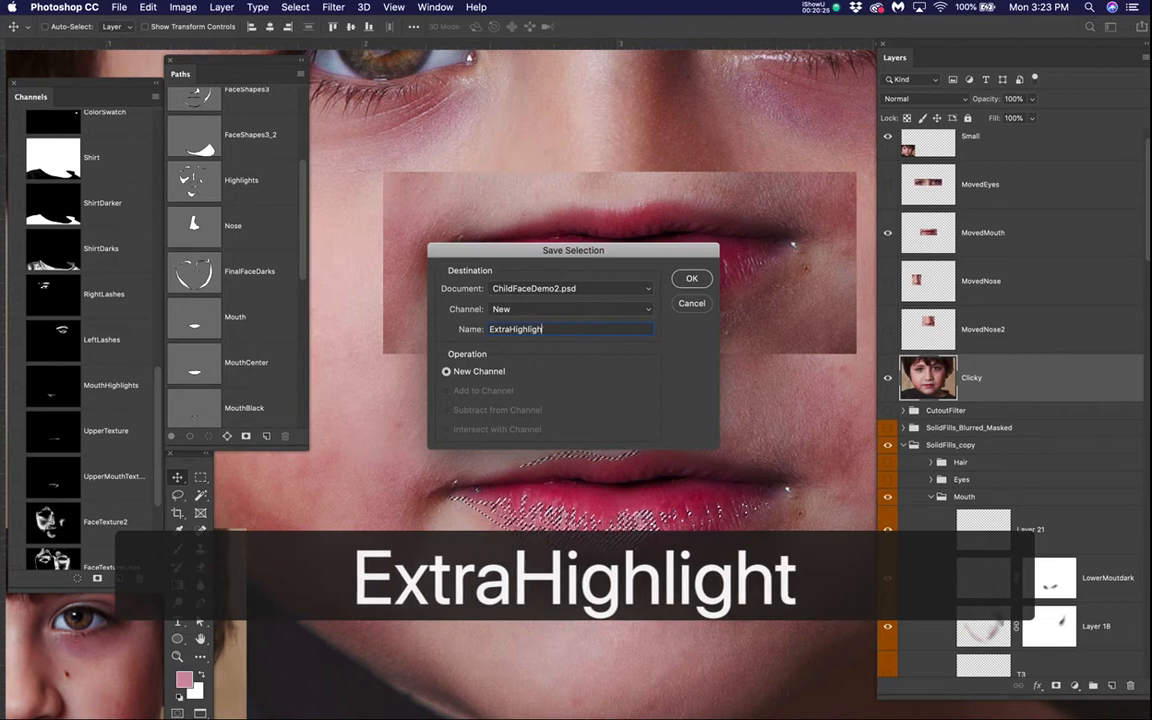
text(tMouth)
key(Return)
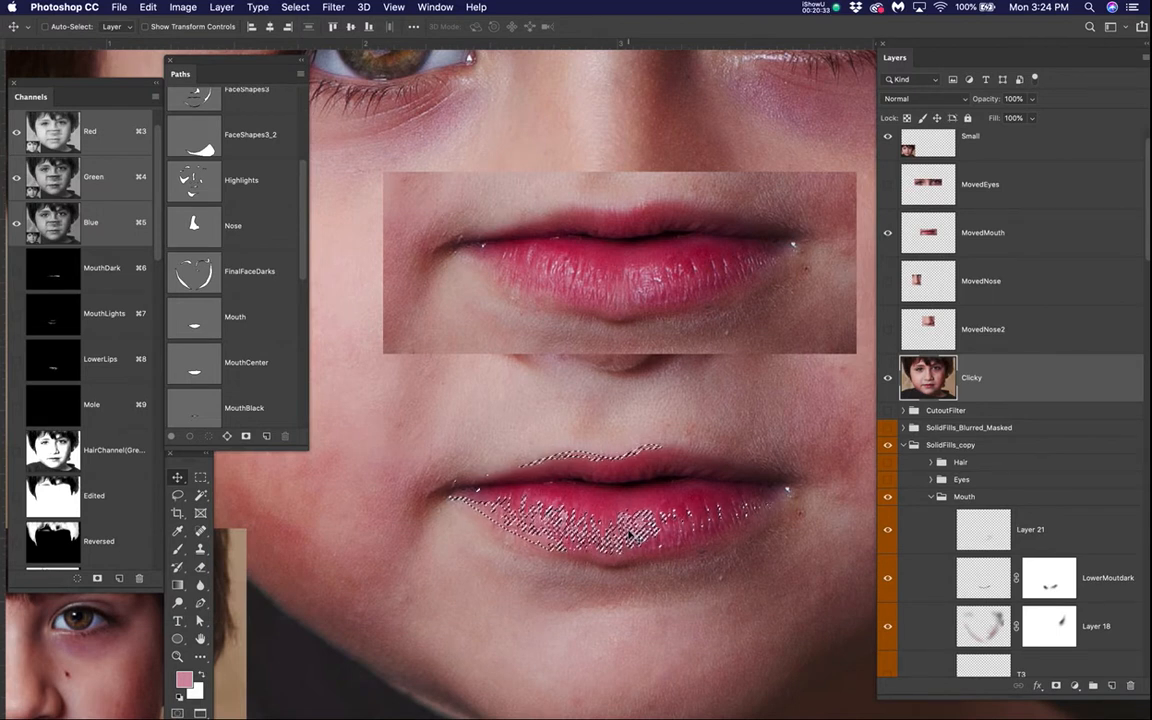
- Hide the selection outline, switch to the Brush tool and set the foreground color to the lighter pink e6beca
key(super+h)
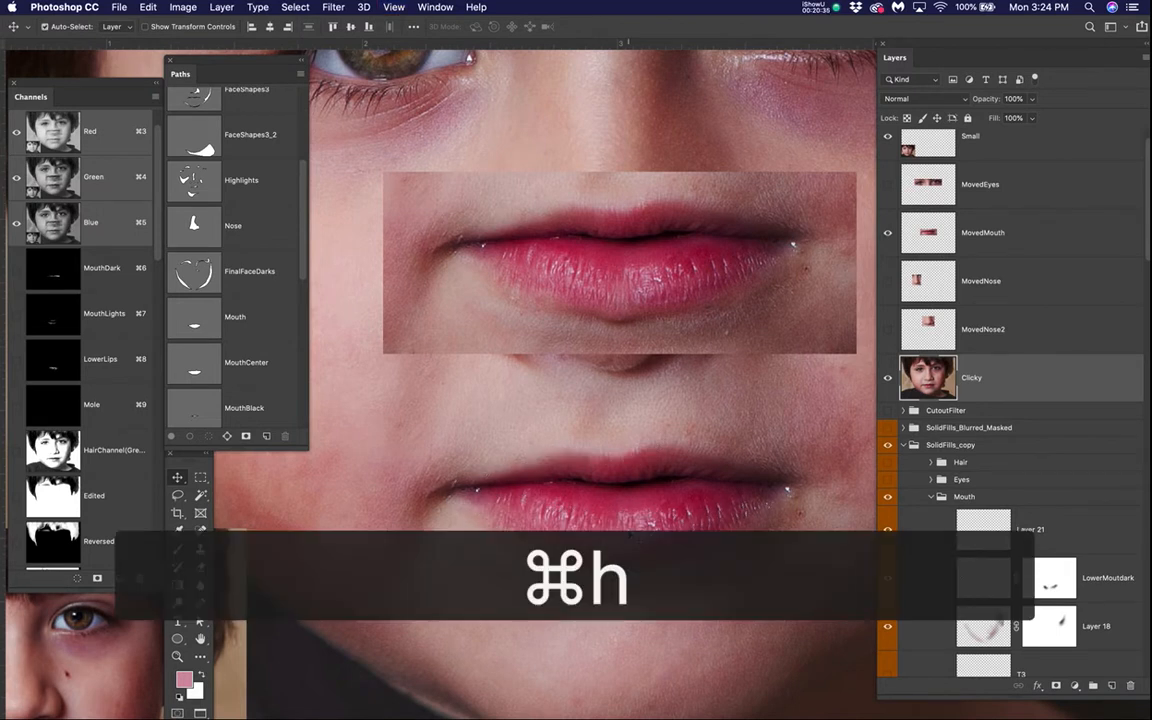
key(b)
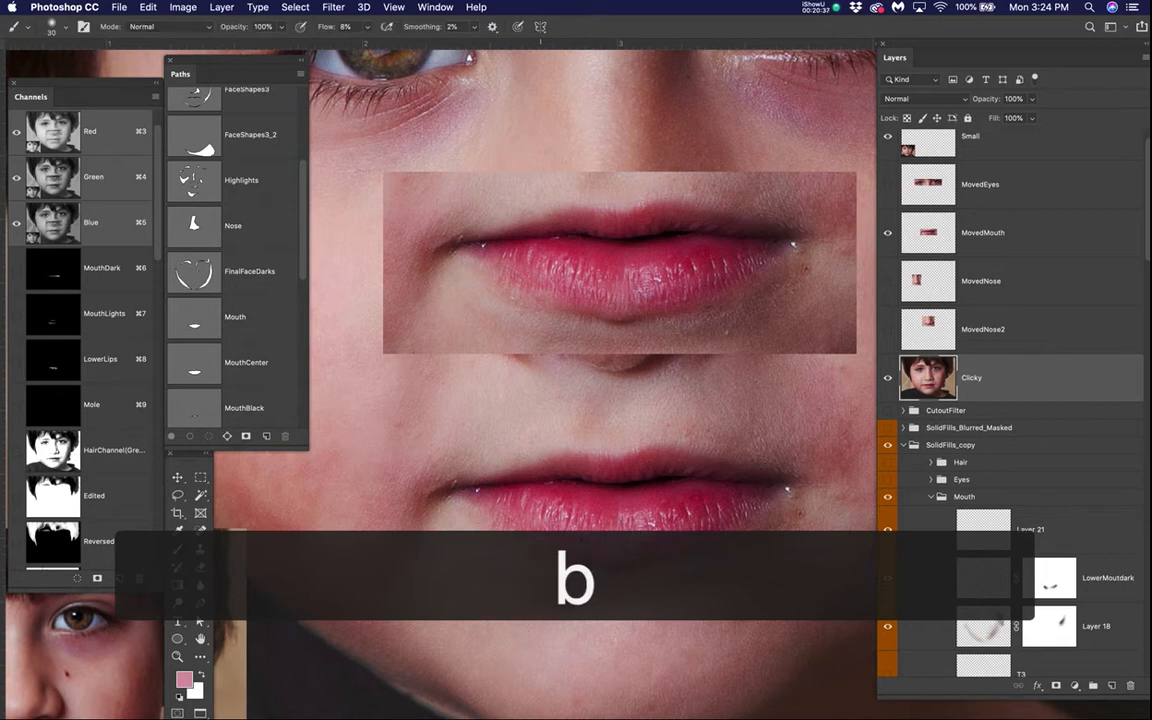
drag(181, 465, 332, 376)
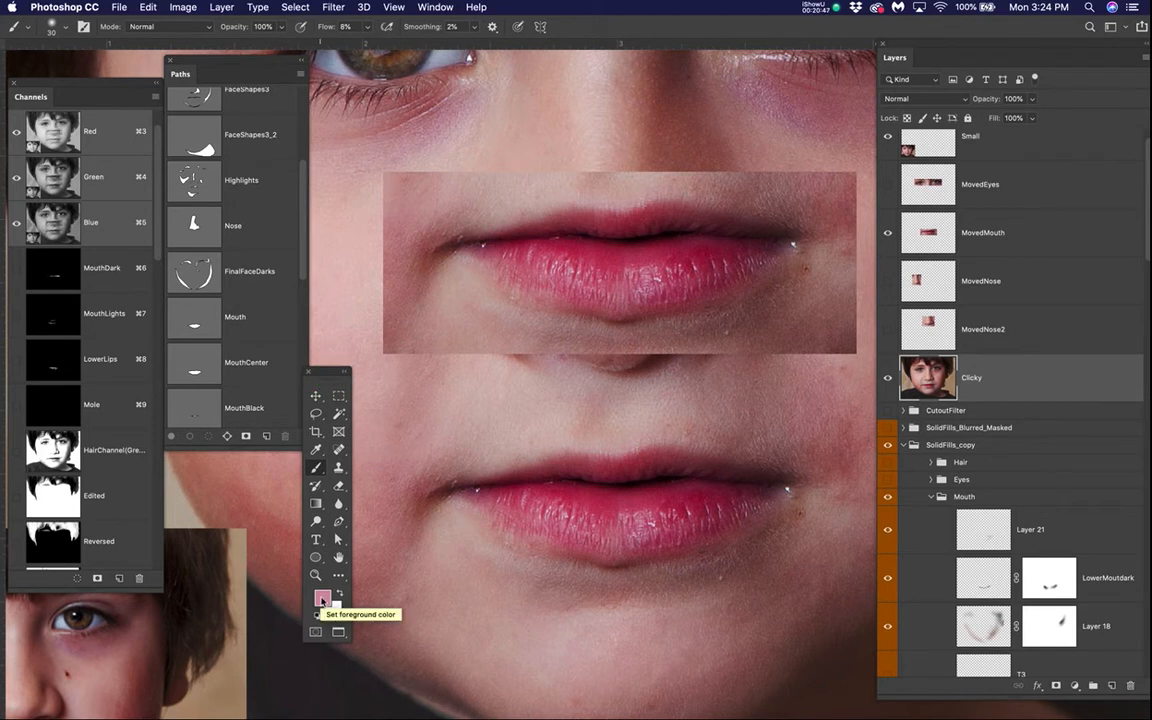
click(322, 600)
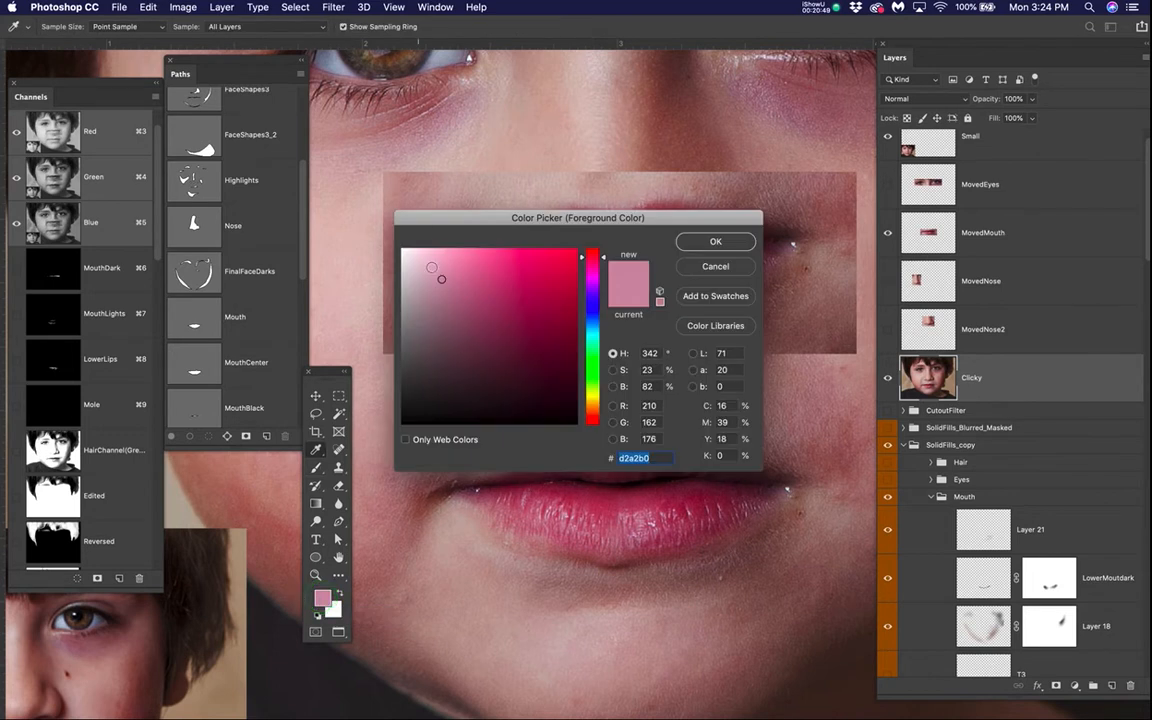
click(432, 265)
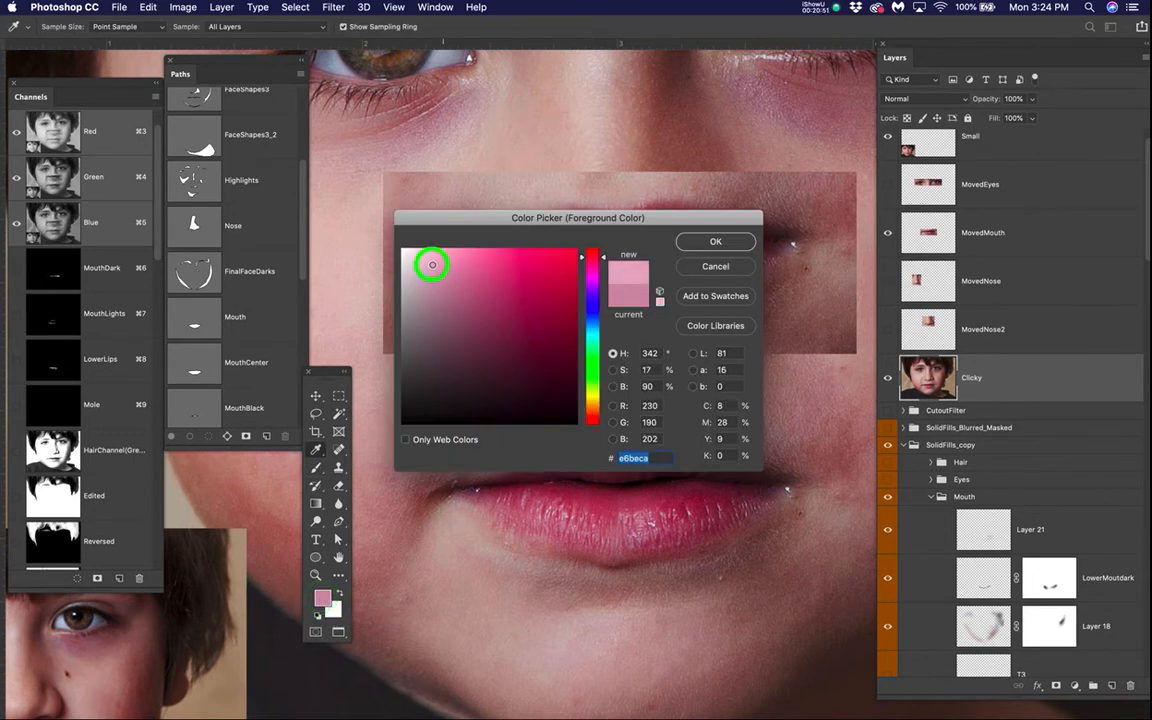
click(694, 241)
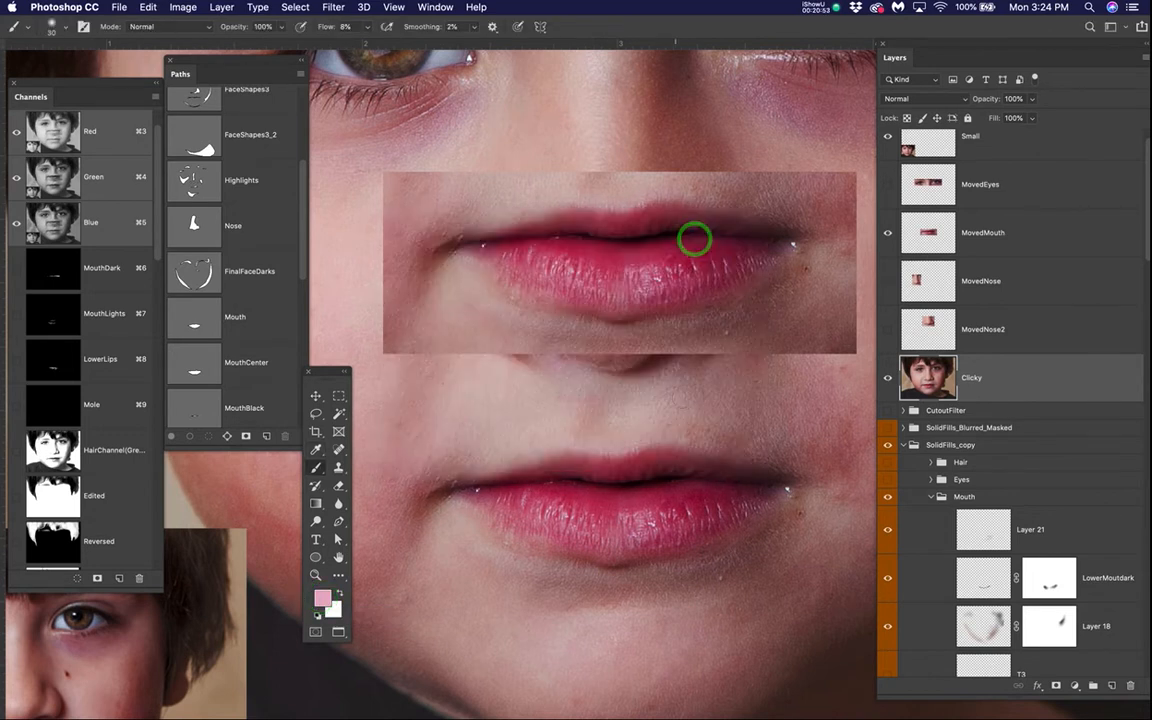
- Hide the Clicky photo and make the T2Copy layer in the Mouth group active
click(887, 377)
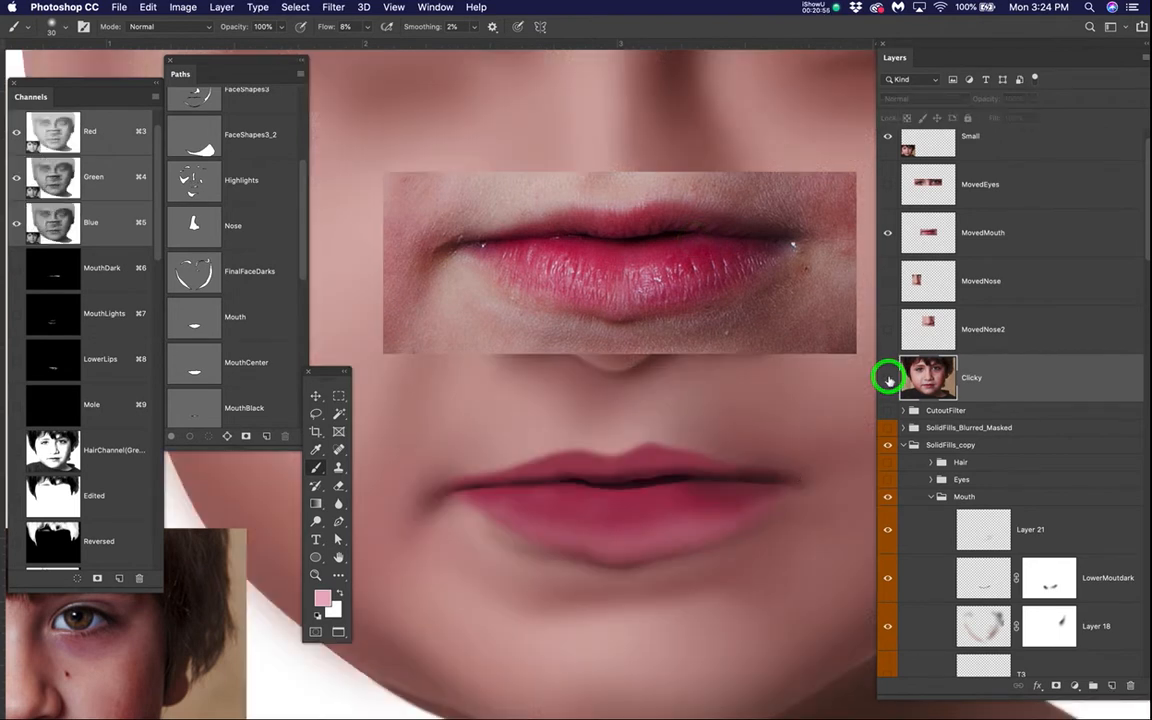
scroll(990, 565, down, 10)
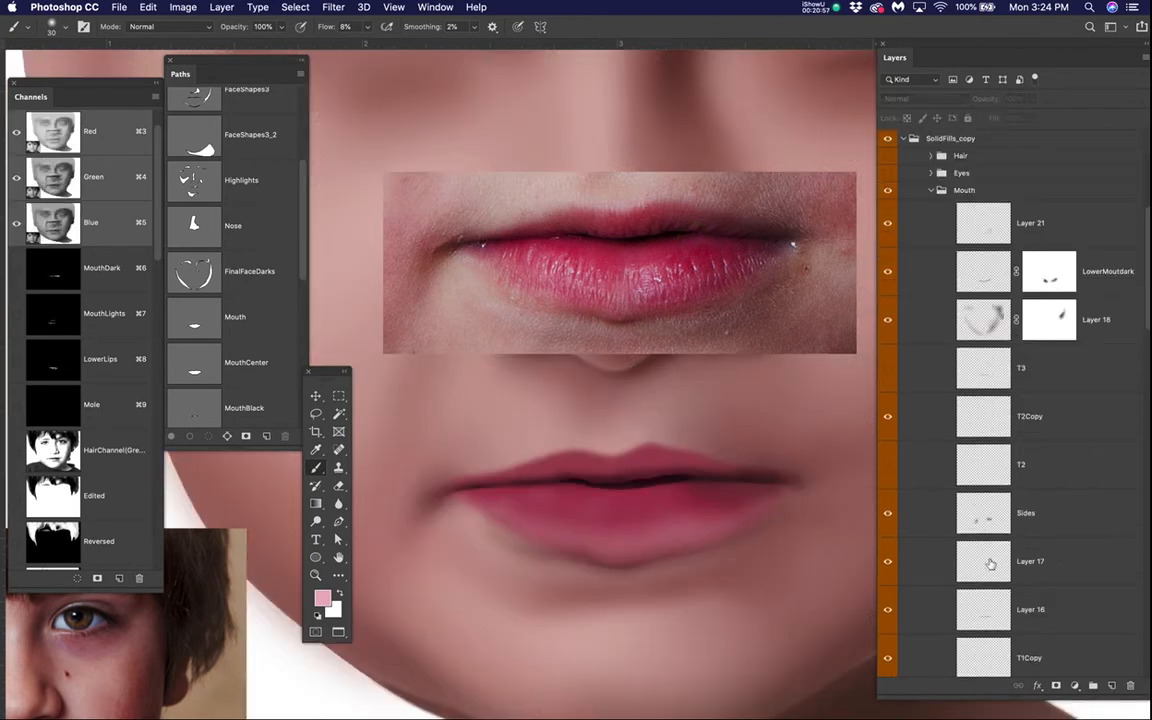
scroll(990, 565, up, 2)
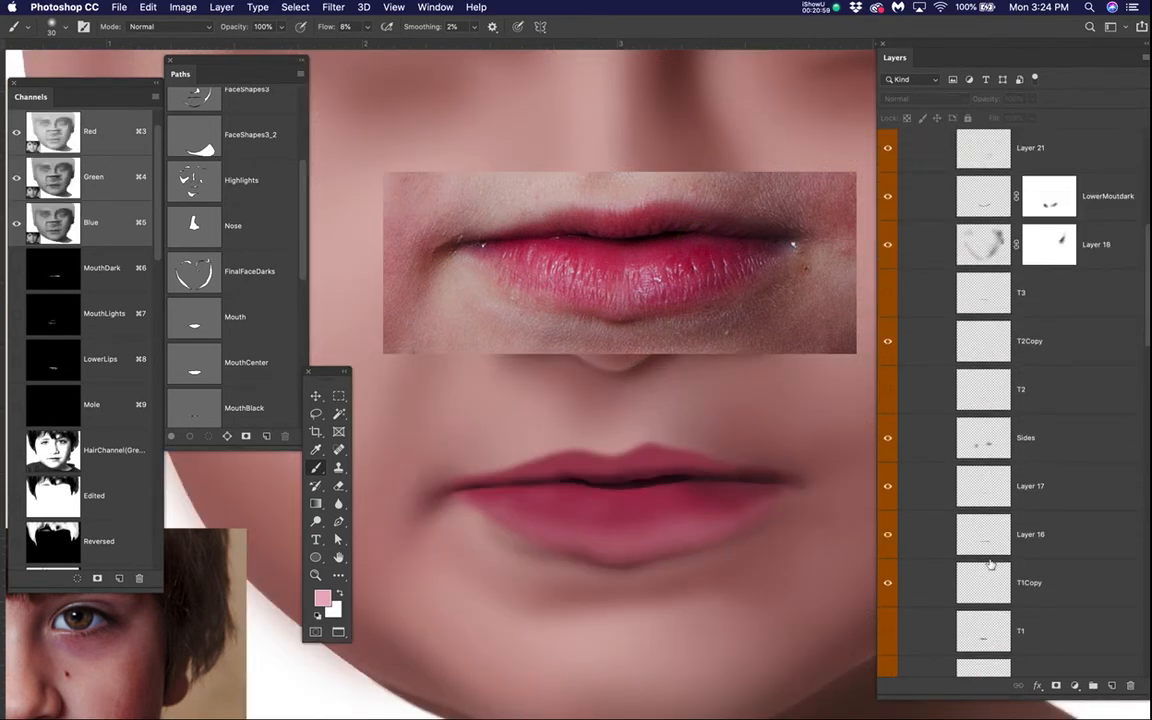
click(887, 391)
click(887, 391)
click(1047, 343)
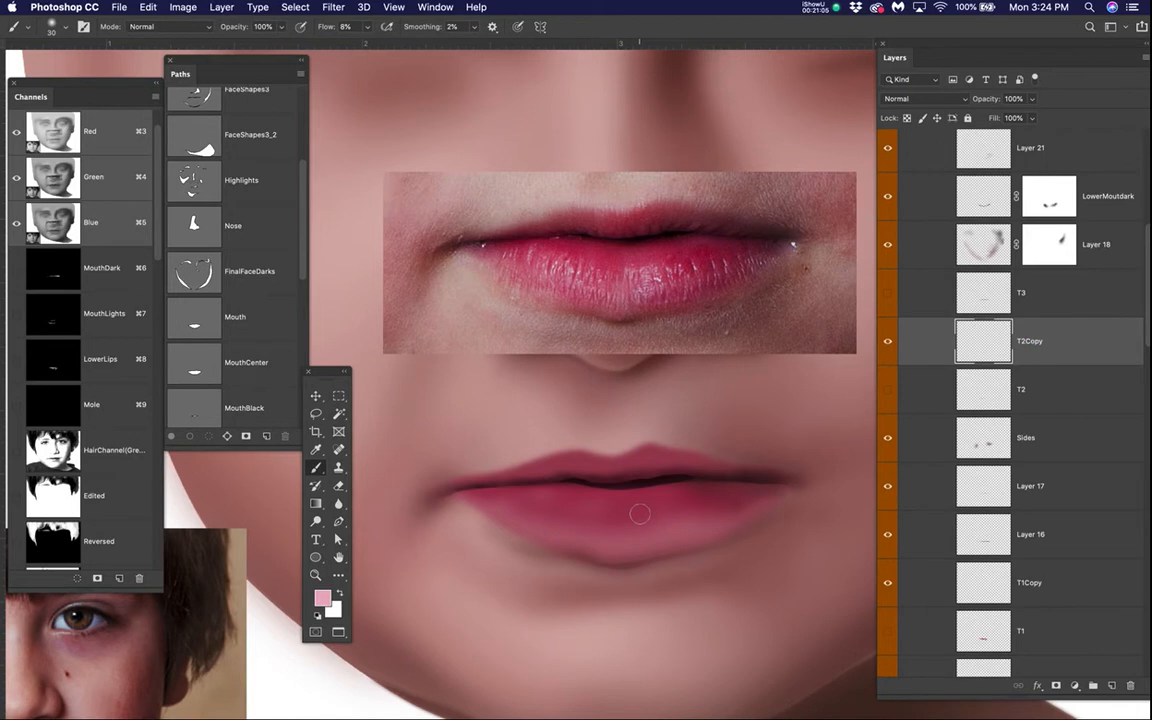
- Paint light pink highlights across the painted lower lip through the selection with a 90 px soft brush, and clear the selection
key(bracketright)
key(bracketright)
key(bracketright)
key(bracketright)
key(bracketright)
key(bracketright)
key(bracketright)
key(bracketright)
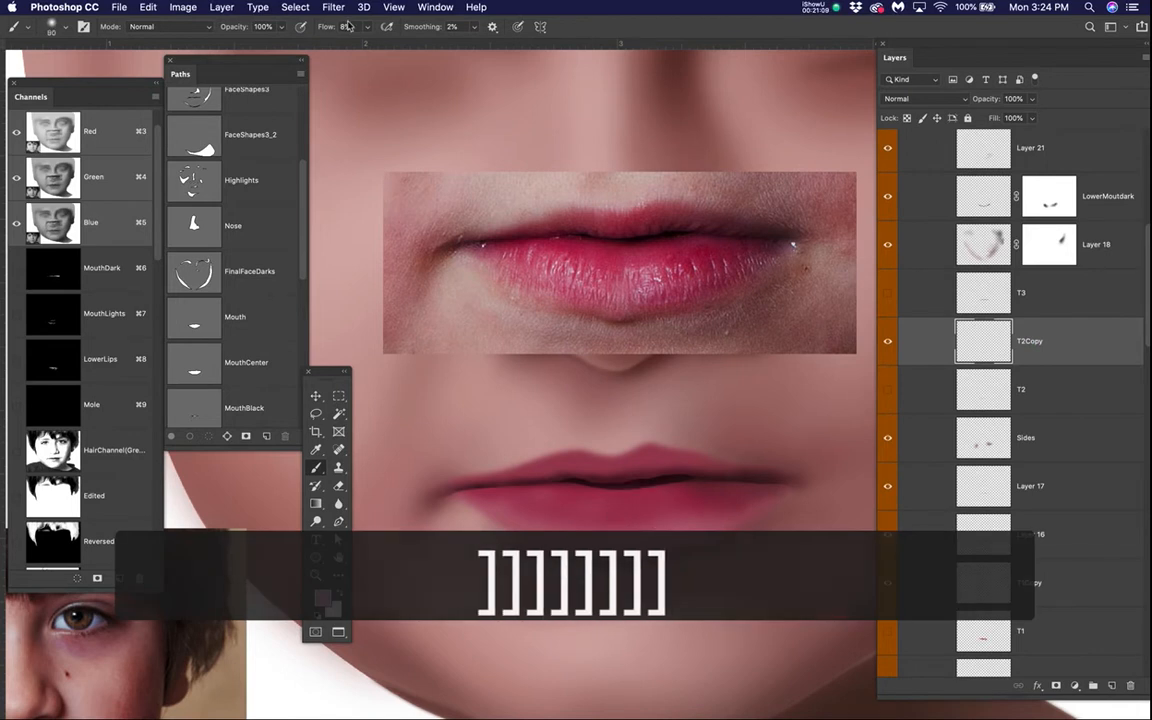
right_click(496, 277)
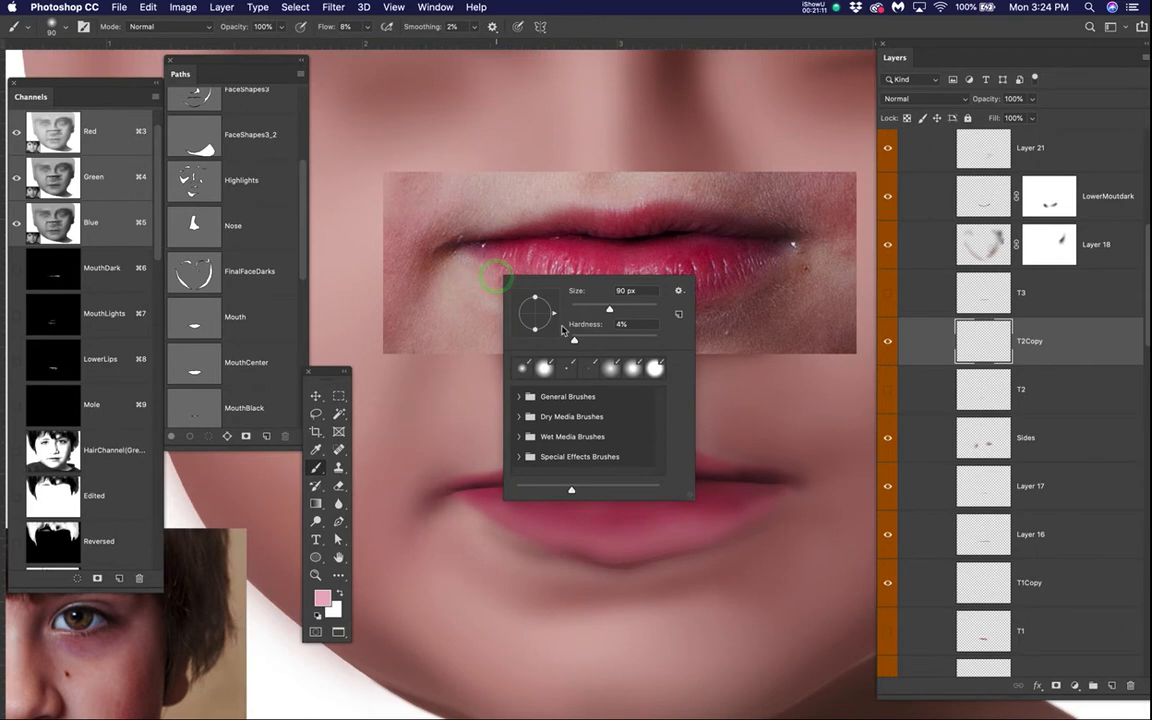
key(Return)
mouse_move(505, 490)
mouse_down()
mouse_move(609, 514)
mouse_move(496, 494)
mouse_move(710, 515)
mouse_move(790, 496)
mouse_move(838, 530)
mouse_up()
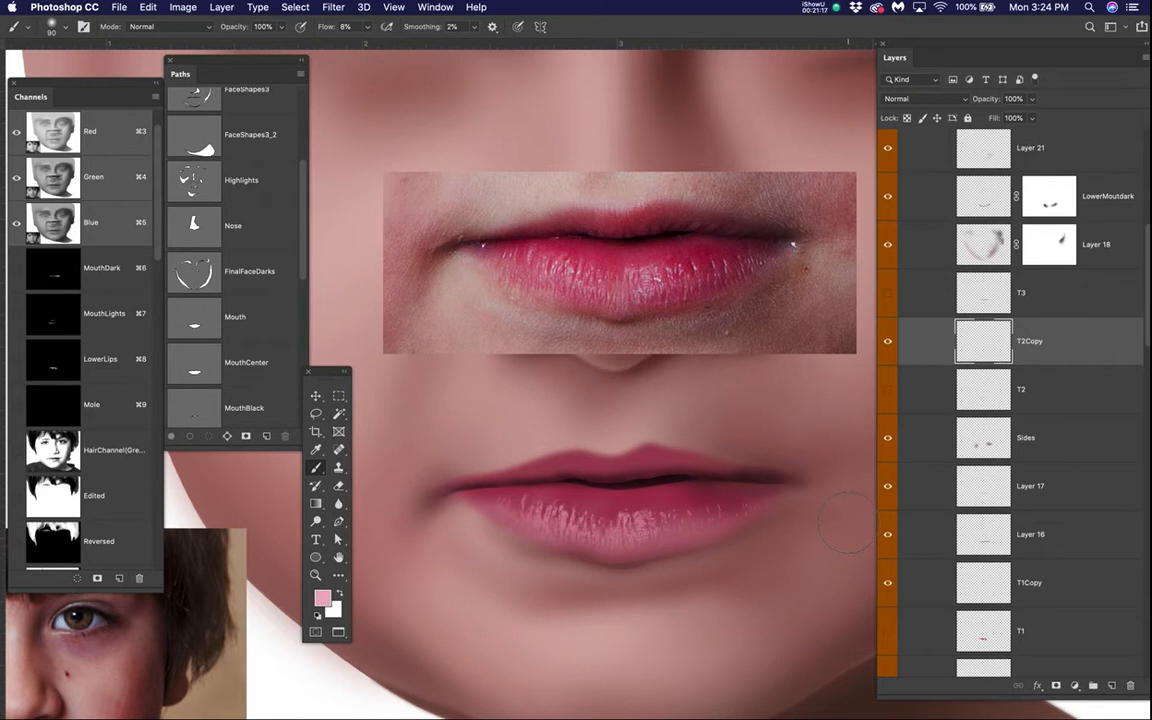
click(746, 503)
drag(570, 505, 484, 496)
scroll(660, 528, up, 2)
scroll(664, 525, down, 2)
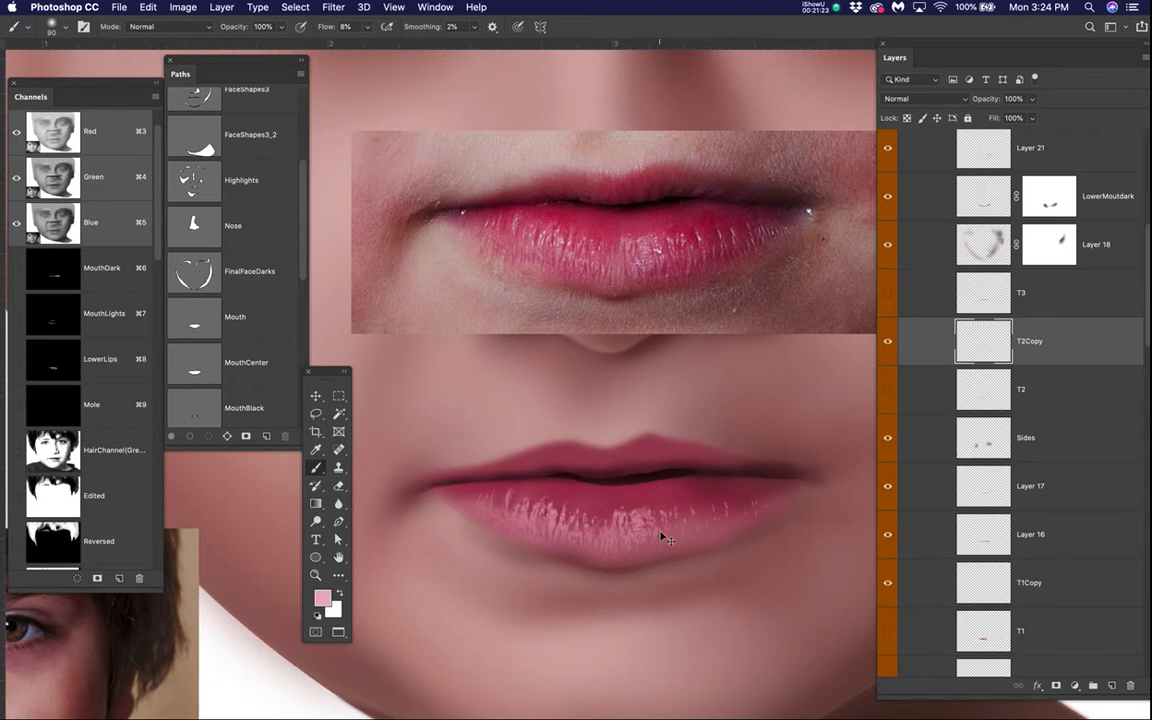
key(super+d)
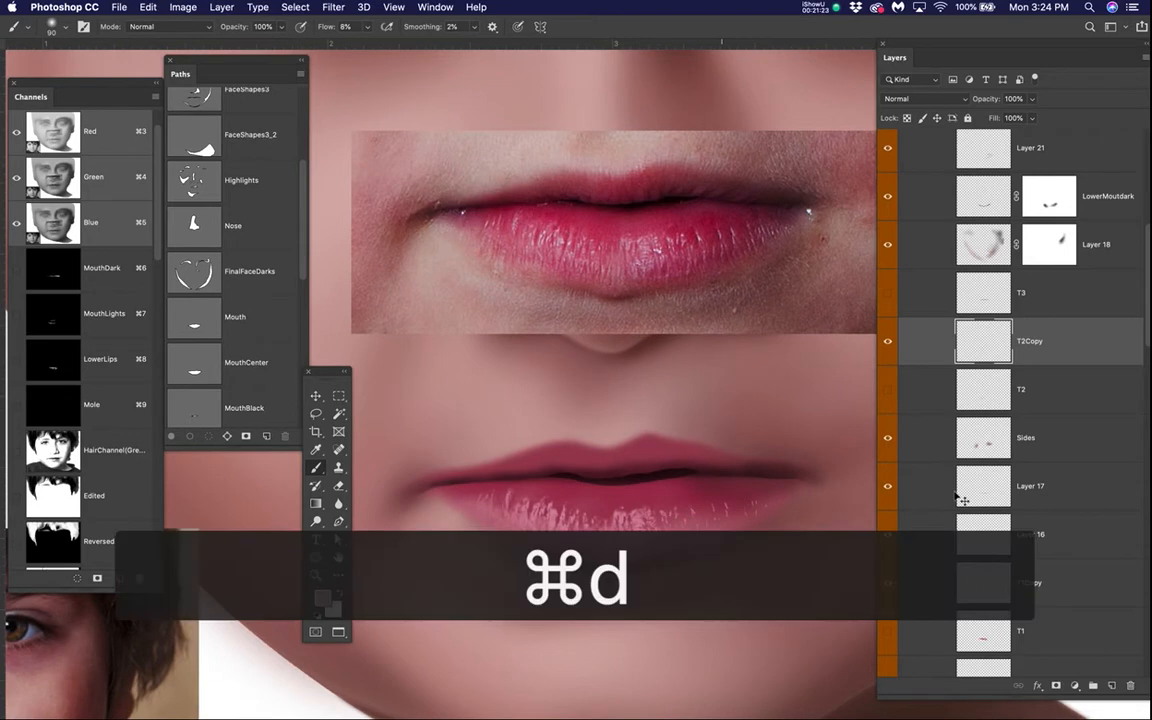
- Add a layer mask to T2Copy and soften the lower-lip highlights by painting on it in black with a 45 px brush
click(1055, 686)
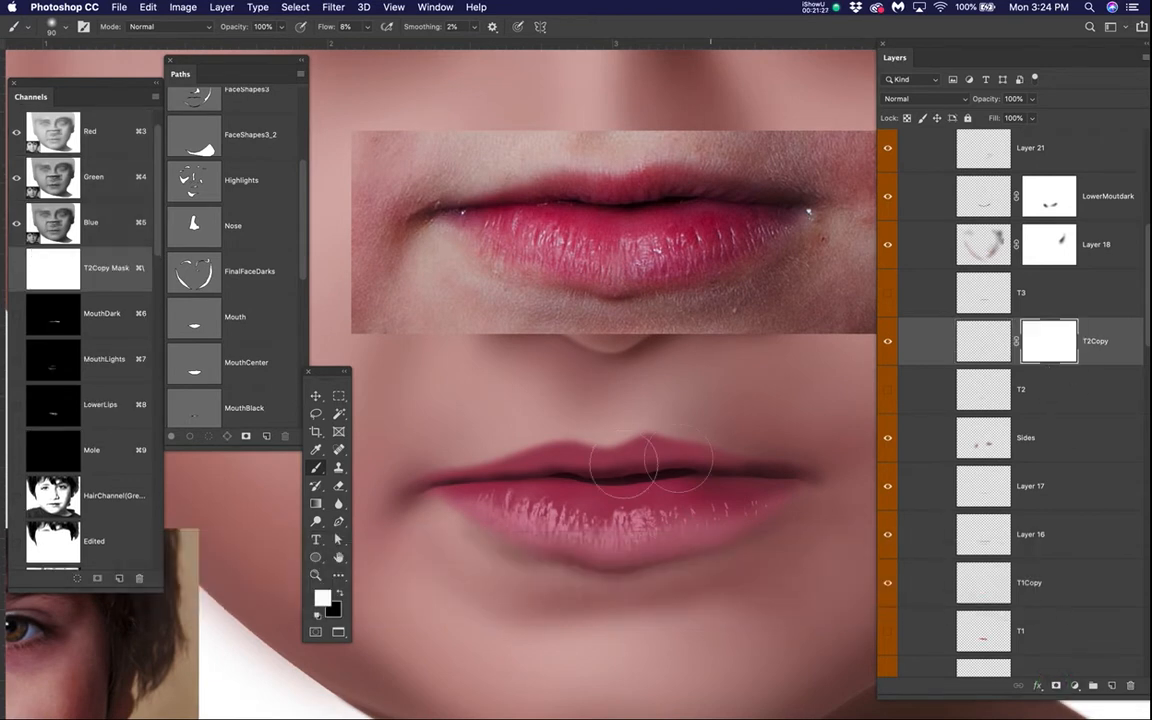
key(bracketleft)
key(bracketleft)
key(bracketleft)
key(bracketleft)
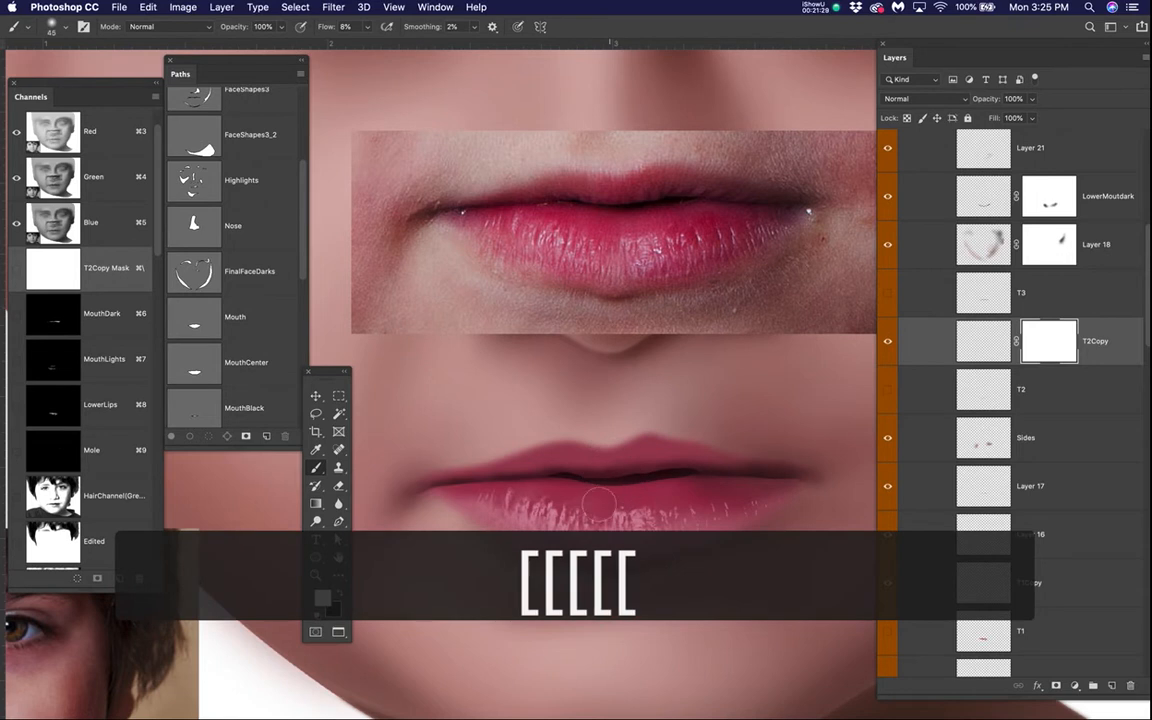
key(x)
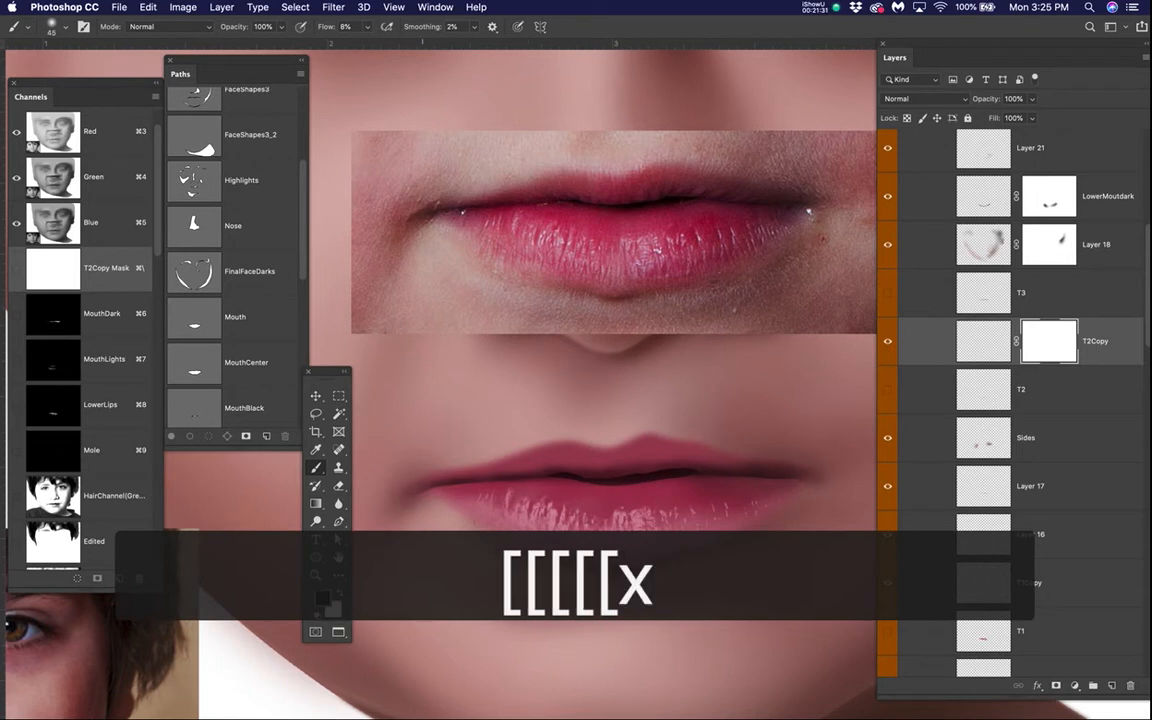
mouse_move(514, 484)
mouse_down()
mouse_move(583, 511)
mouse_move(663, 503)
mouse_move(599, 505)
mouse_move(649, 502)
mouse_move(585, 505)
mouse_move(688, 513)
mouse_move(726, 499)
mouse_move(610, 507)
mouse_move(645, 517)
mouse_move(585, 506)
mouse_up()
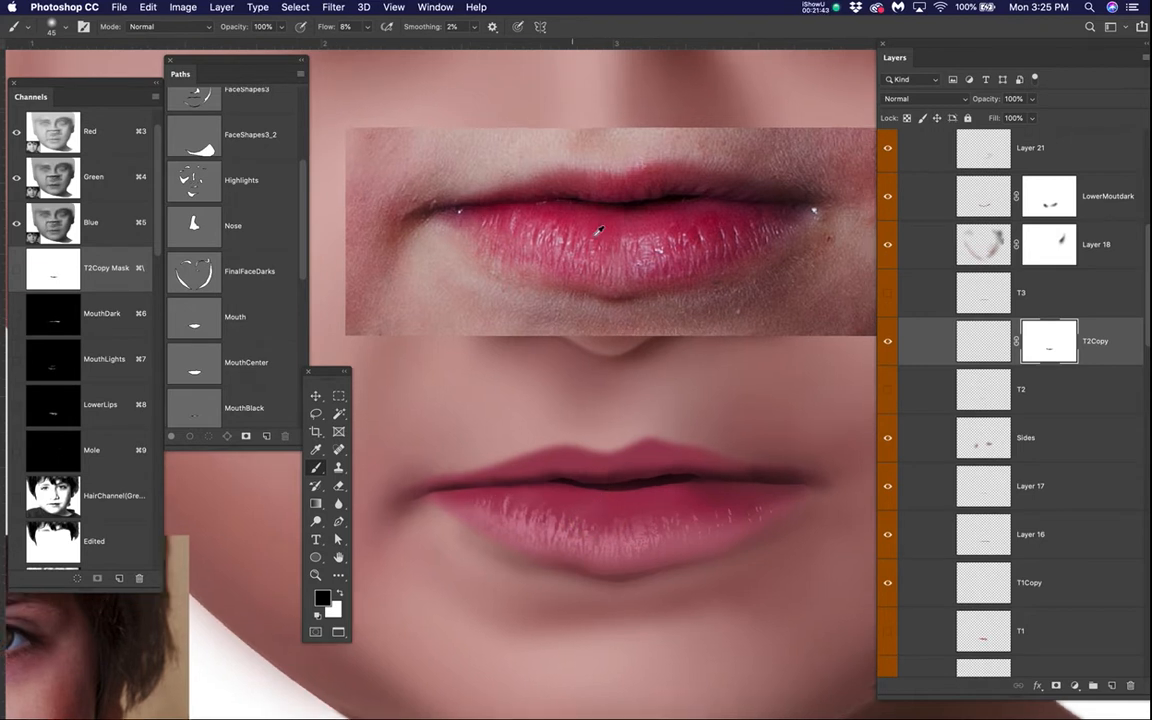
scroll(600, 230, up, 2)
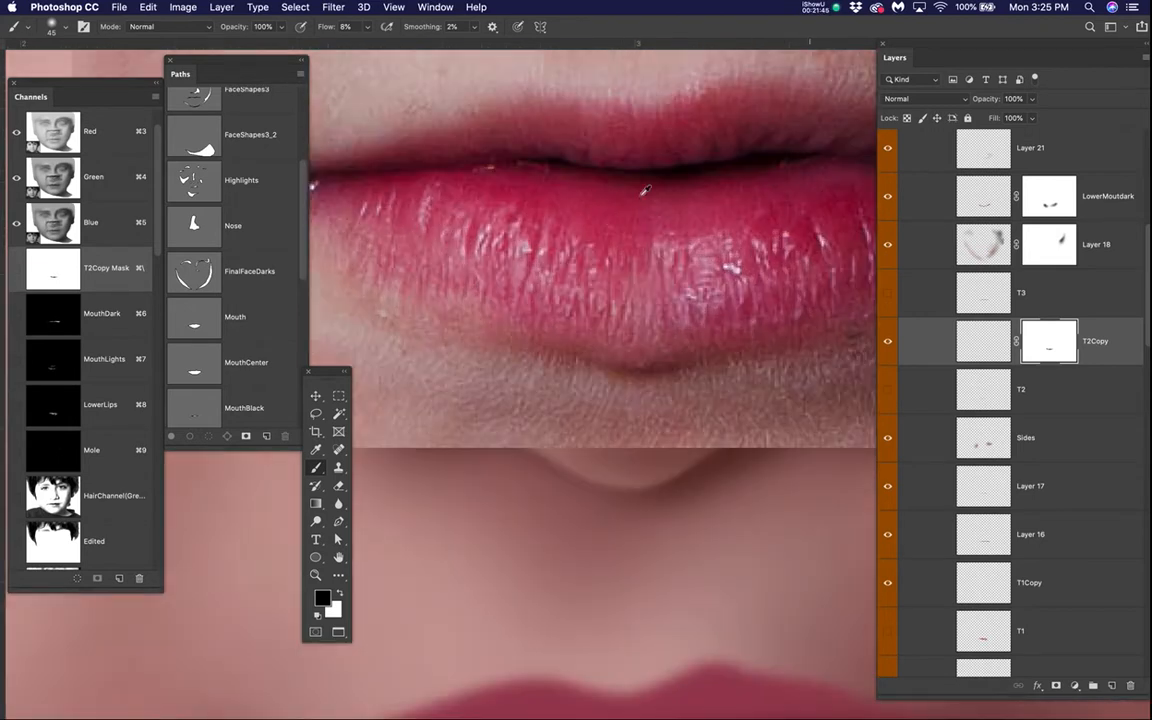
- Toggle the visibility of the T2 and T1 layers on and off to check their texture on the painted lips
scroll(591, 227, down, 3)
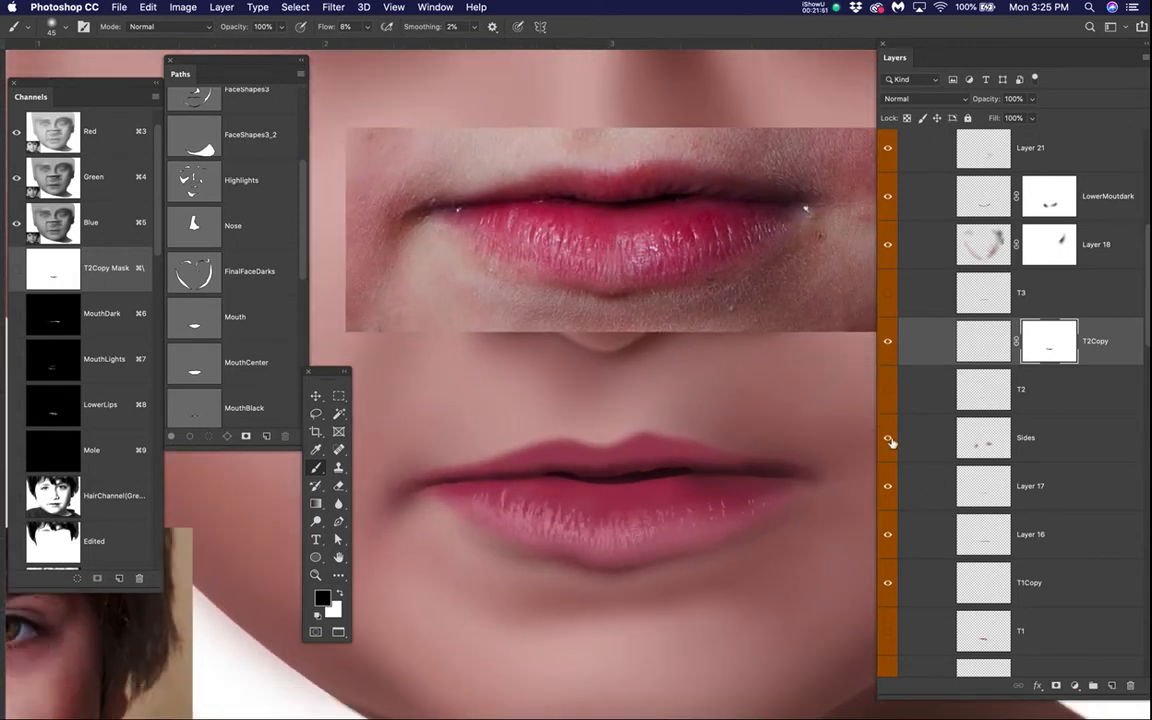
click(888, 394)
click(888, 394)
scroll(899, 621, down, 2)
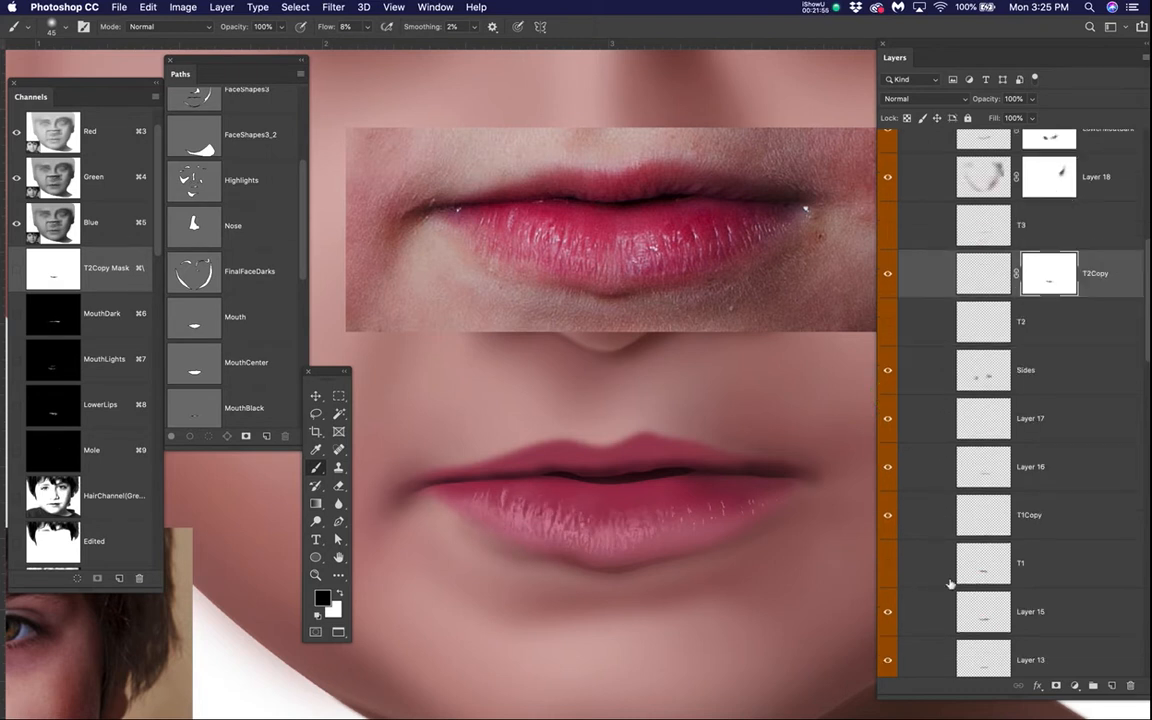
click(888, 563)
click(888, 563)
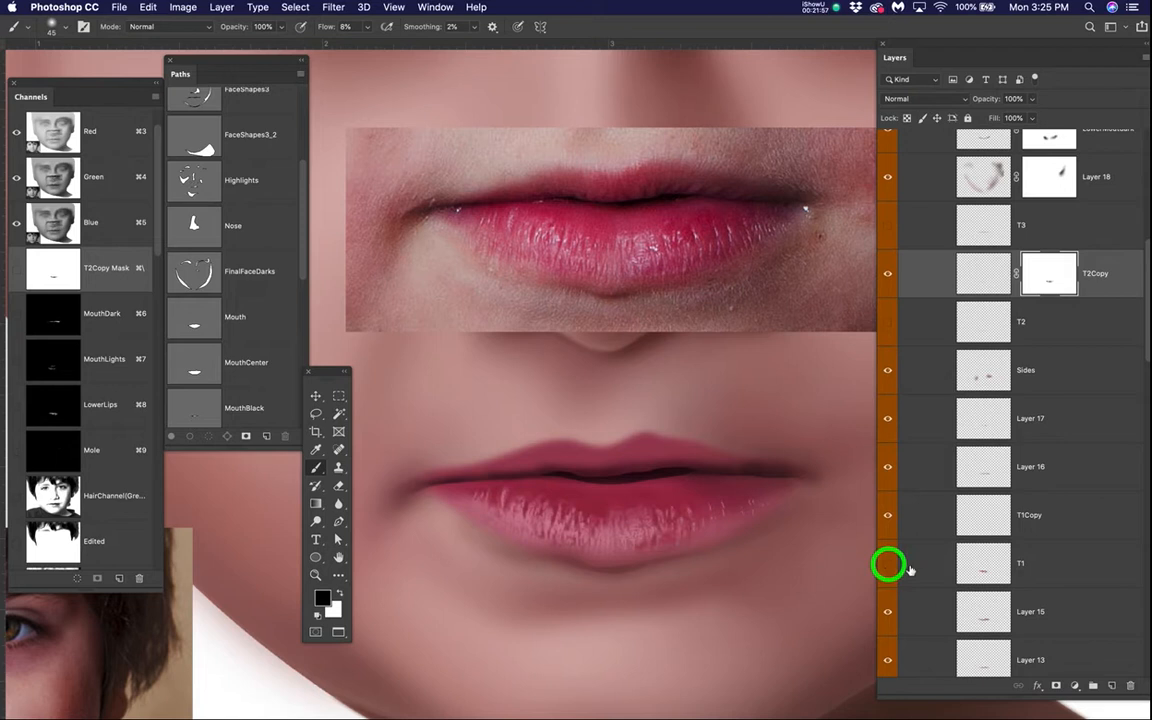
- Show the Clicky photo, make its layer active and load the Mouth path as a selection
click(1040, 563)
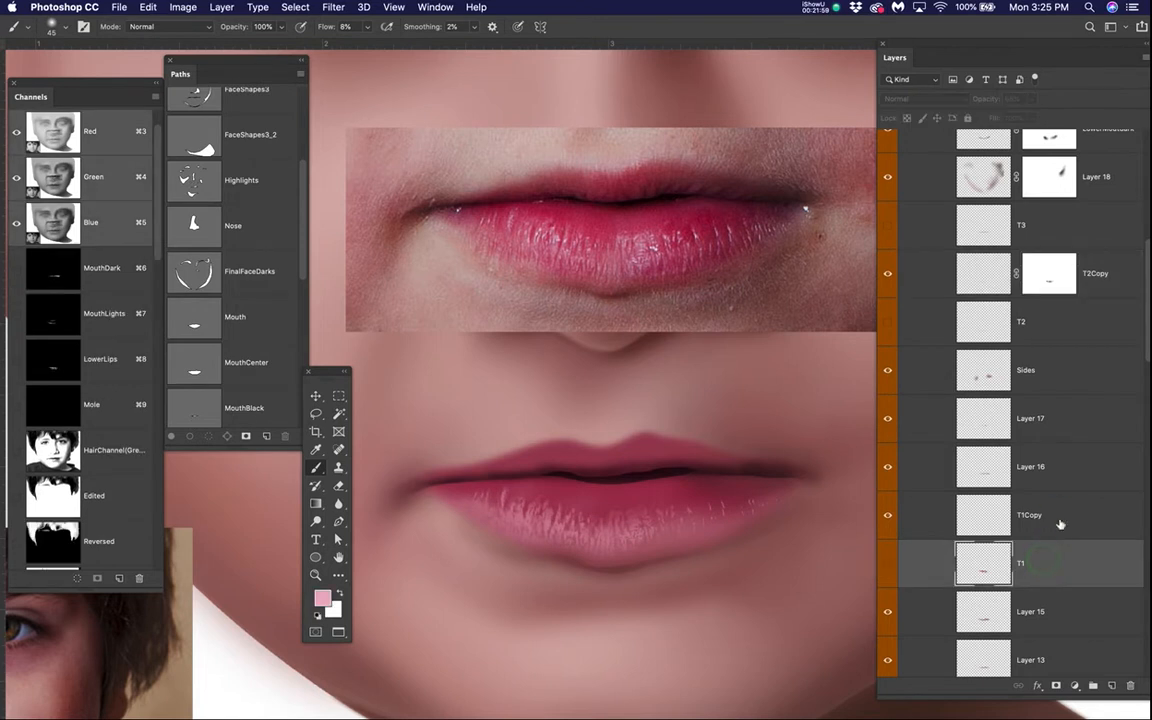
click(1060, 517)
scroll(1060, 519, up, 10)
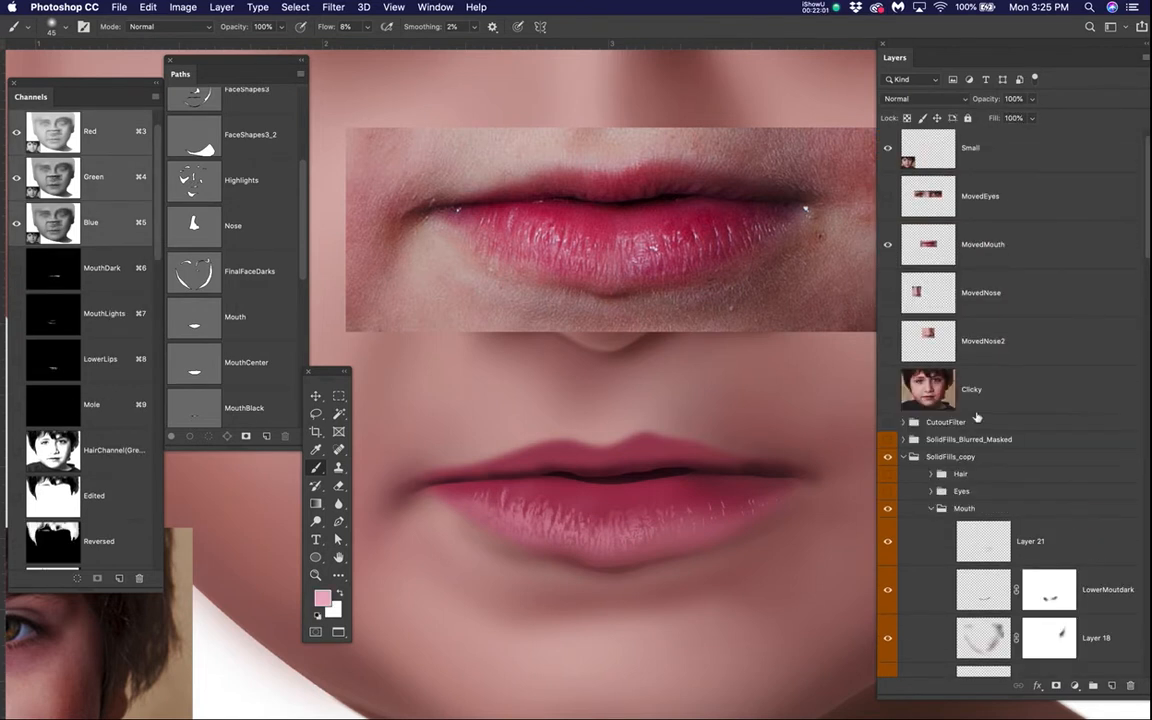
click(887, 393)
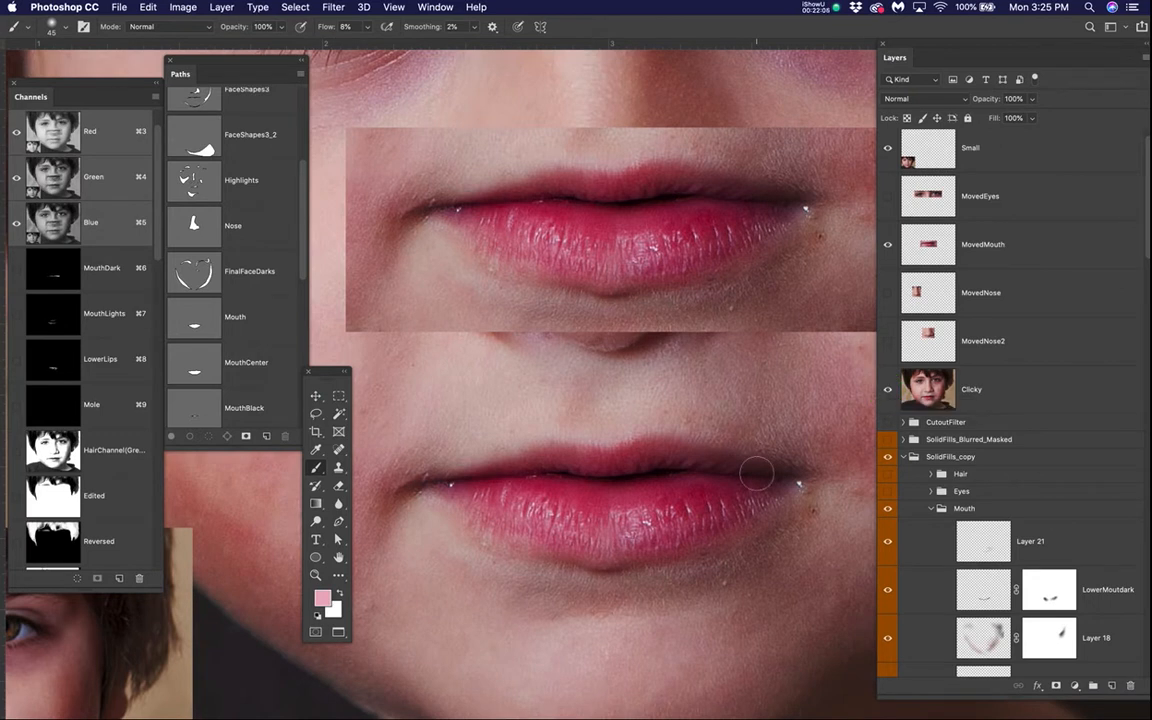
click(1024, 396)
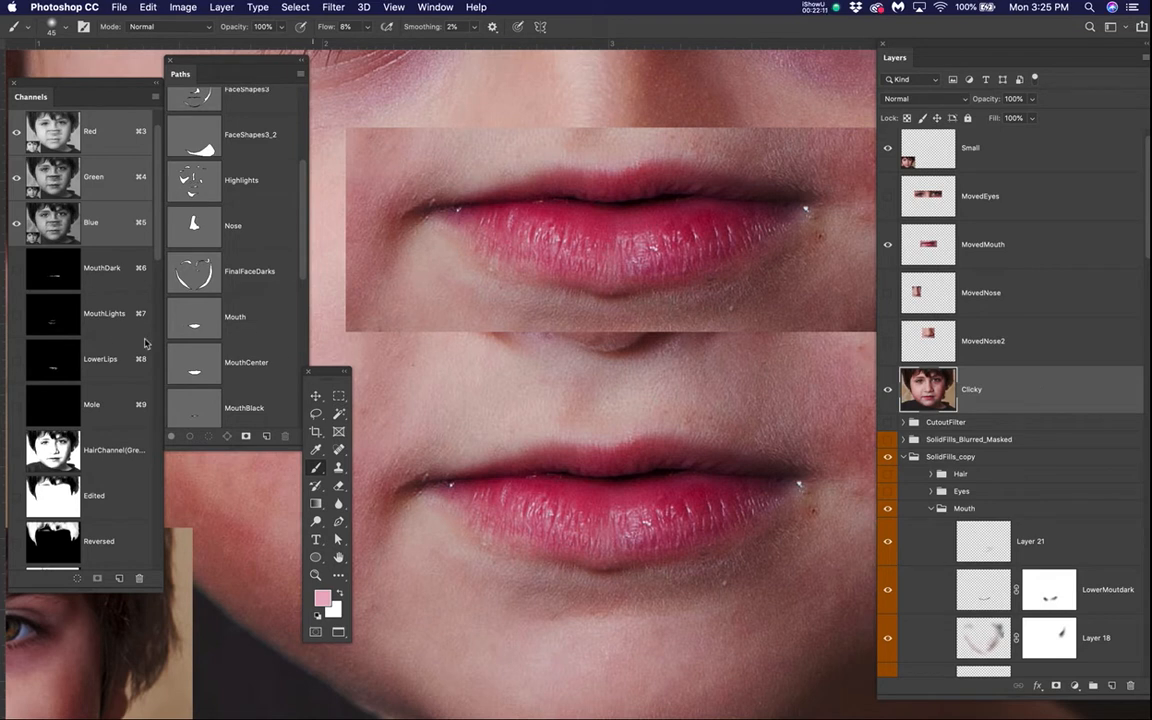
super+click(196, 320)
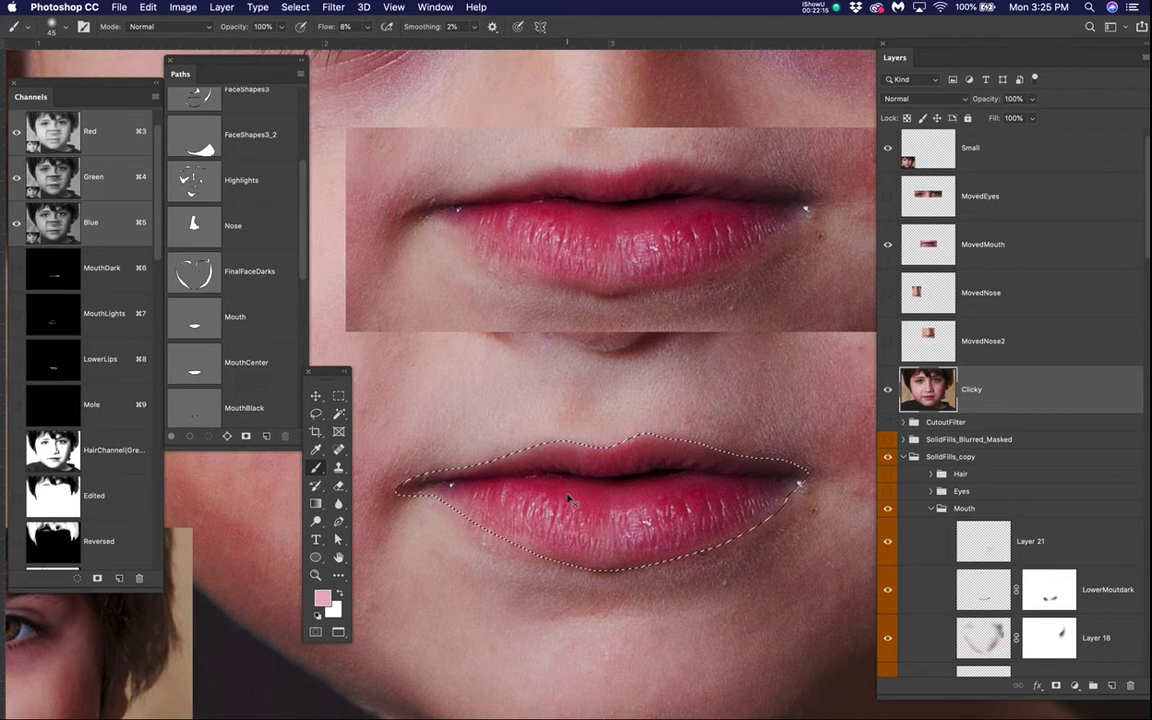
- Narrow the mouth selection with Color Range by sampling the lower lip's red and lowering the fuzziness slightly, and return to the Brush tool
scroll(570, 500, up, 2)
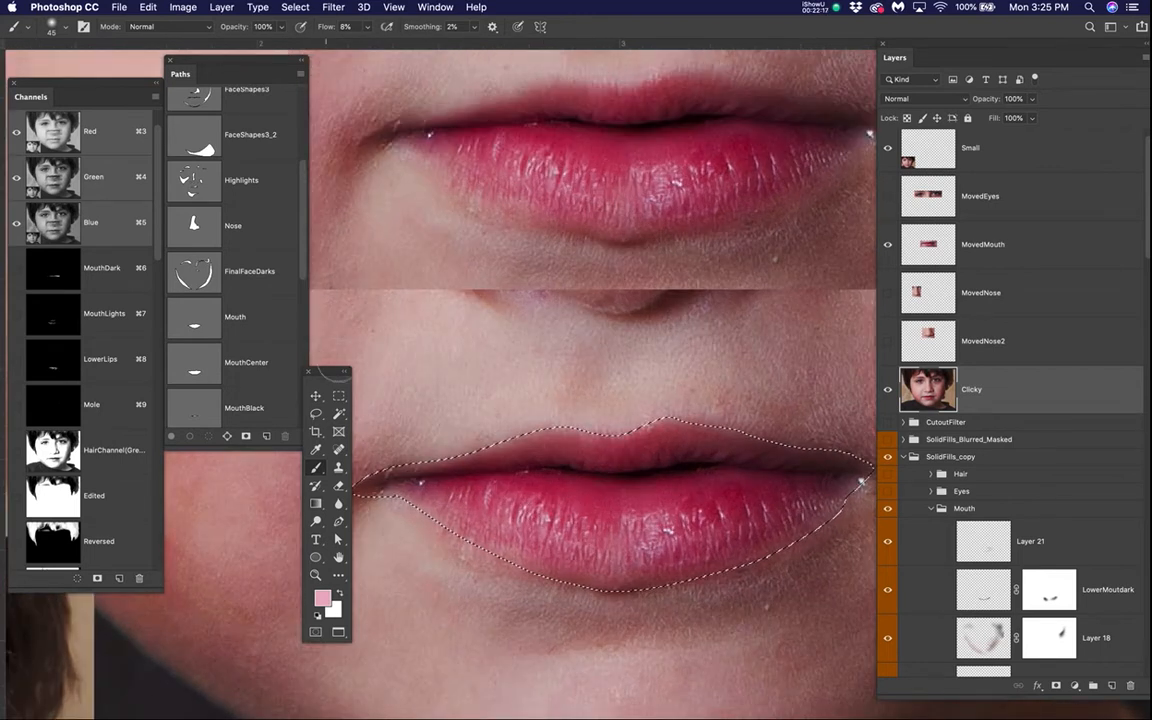
drag(334, 373, 259, 431)
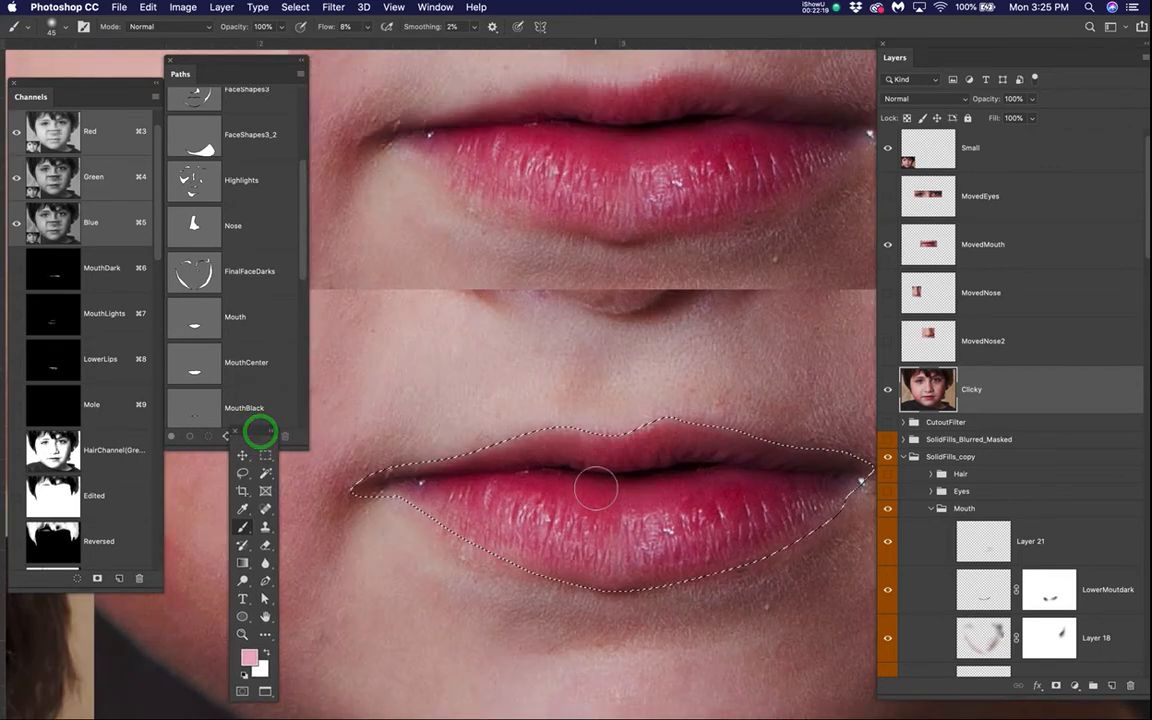
scroll(548, 450, down, 3)
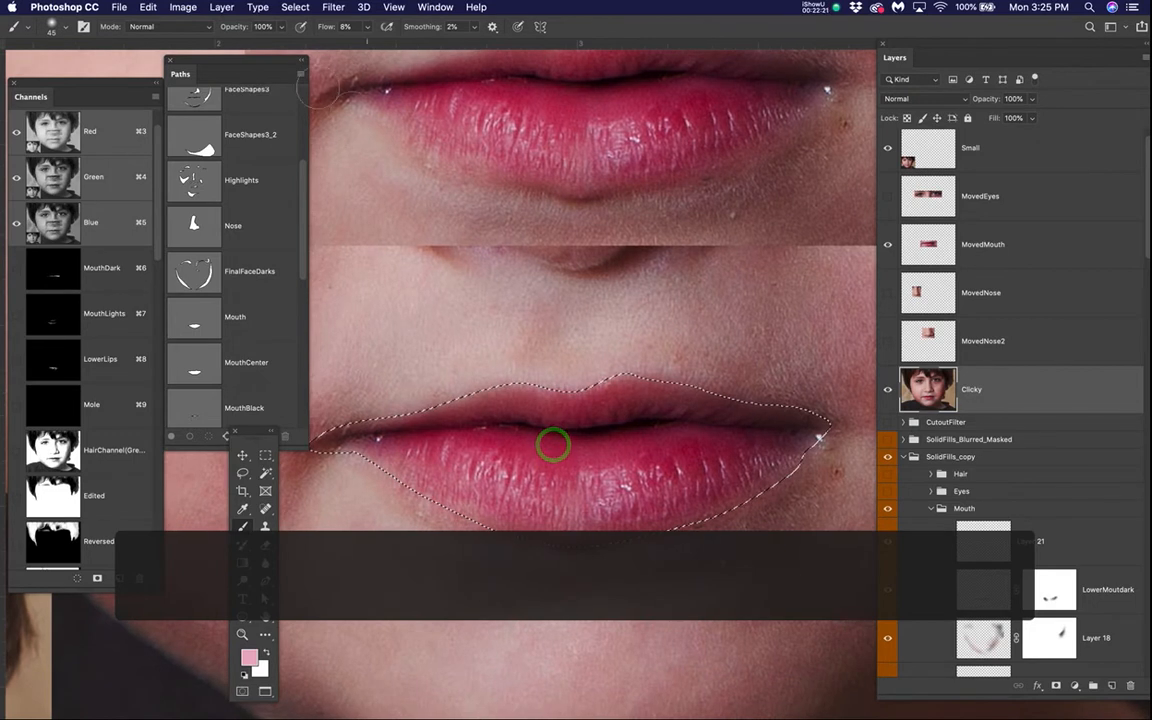
click(296, 7)
click(316, 146)
scroll(535, 462, up, 5)
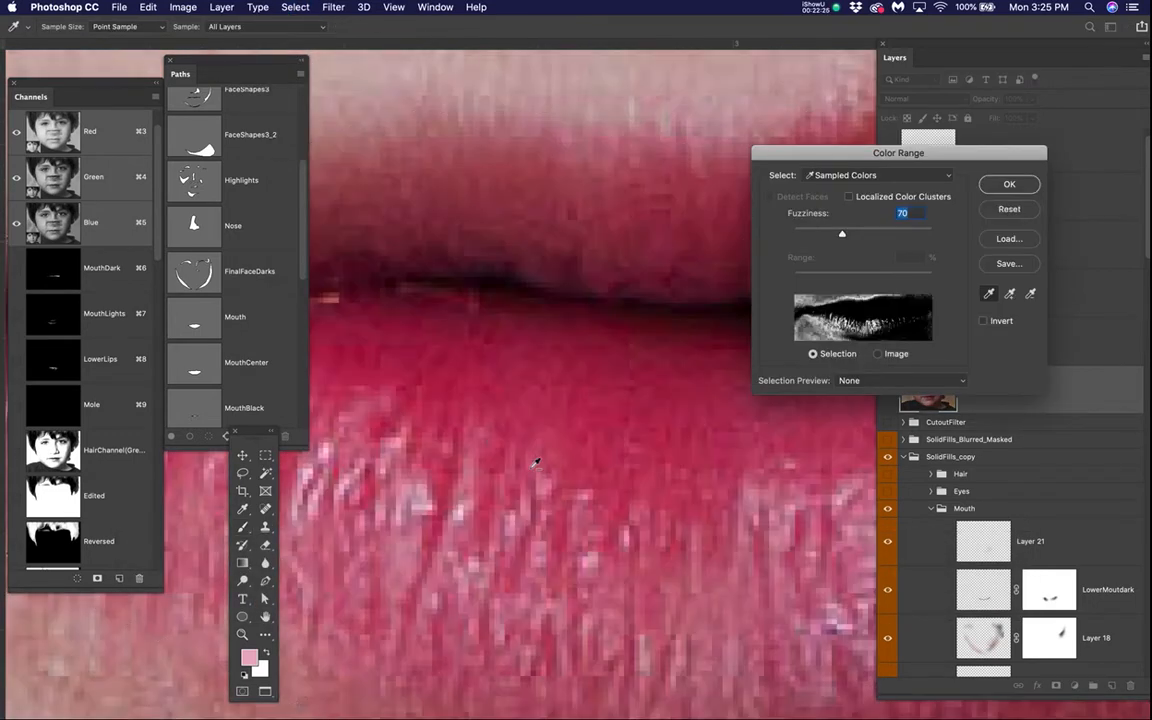
click(451, 466)
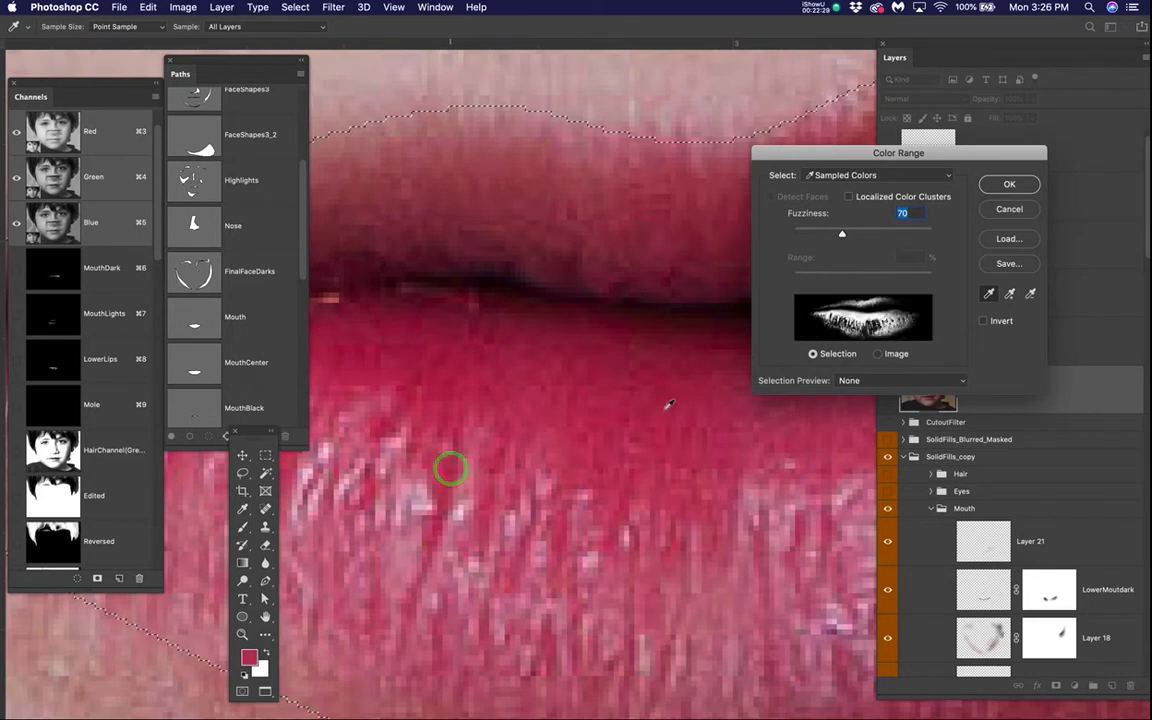
drag(842, 236, 831, 237)
click(1009, 184)
key(b)
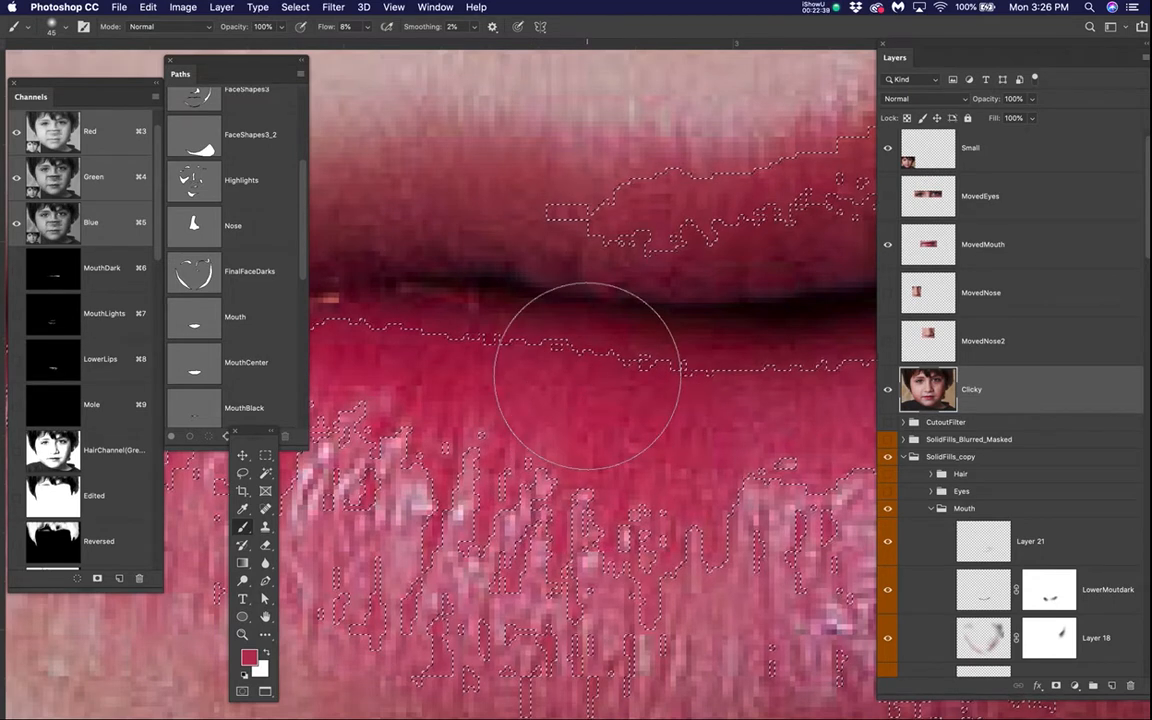
- Save the selection as a new channel named Ex_LowerLikpRedTexture
drag(300, 8, 326, 317)
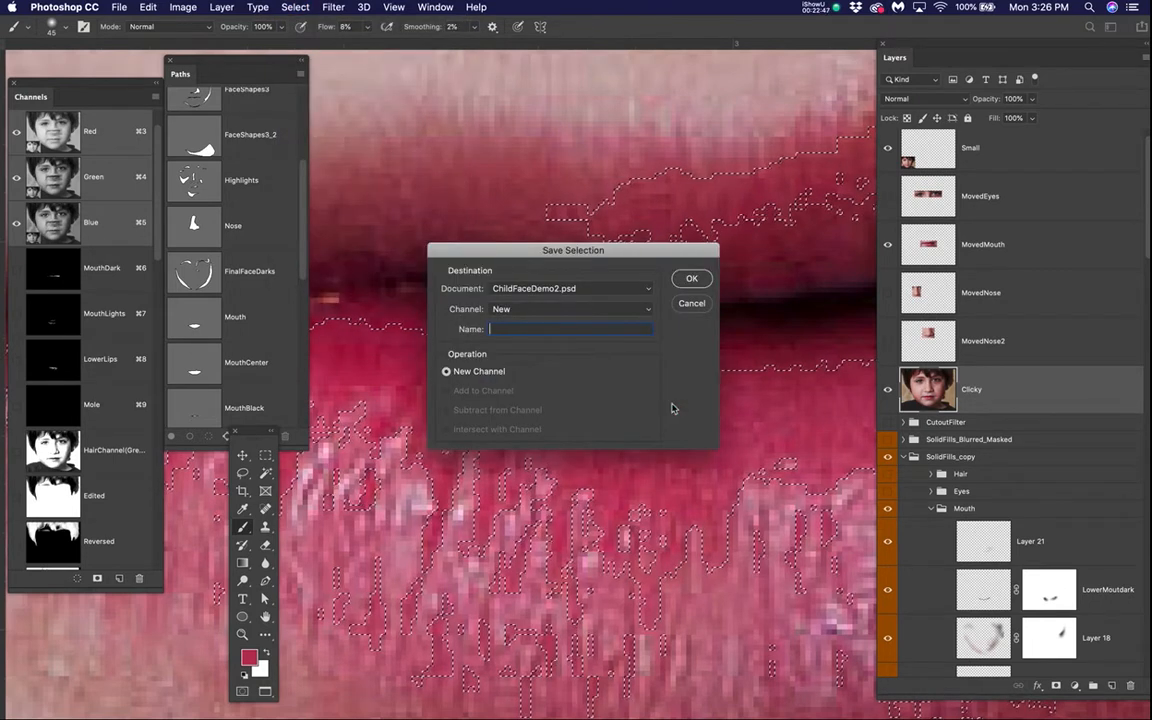
text(Low)
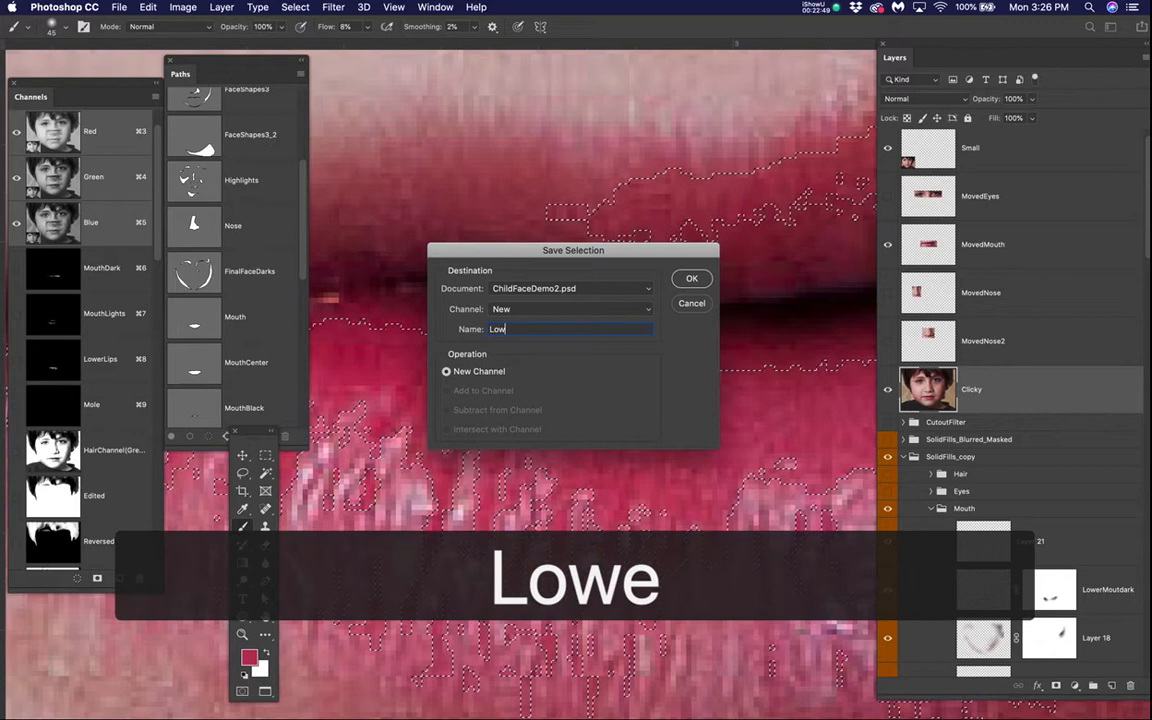
text(erLikp)
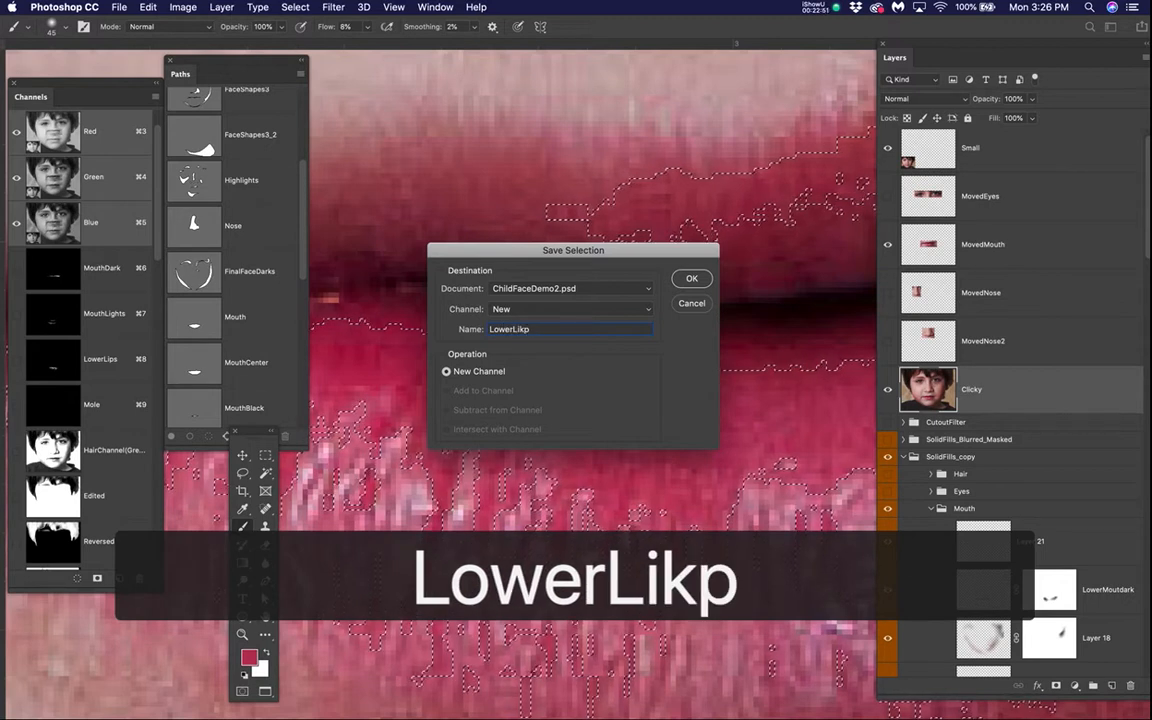
text(RedTexture)
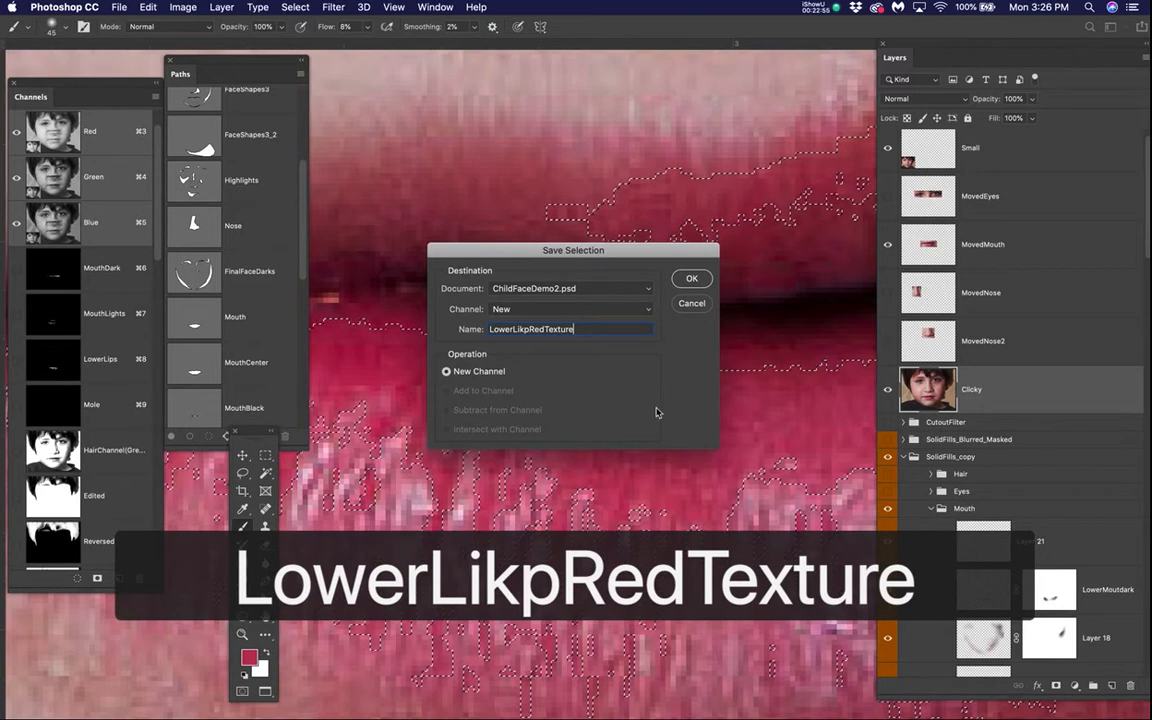
double_click(490, 329)
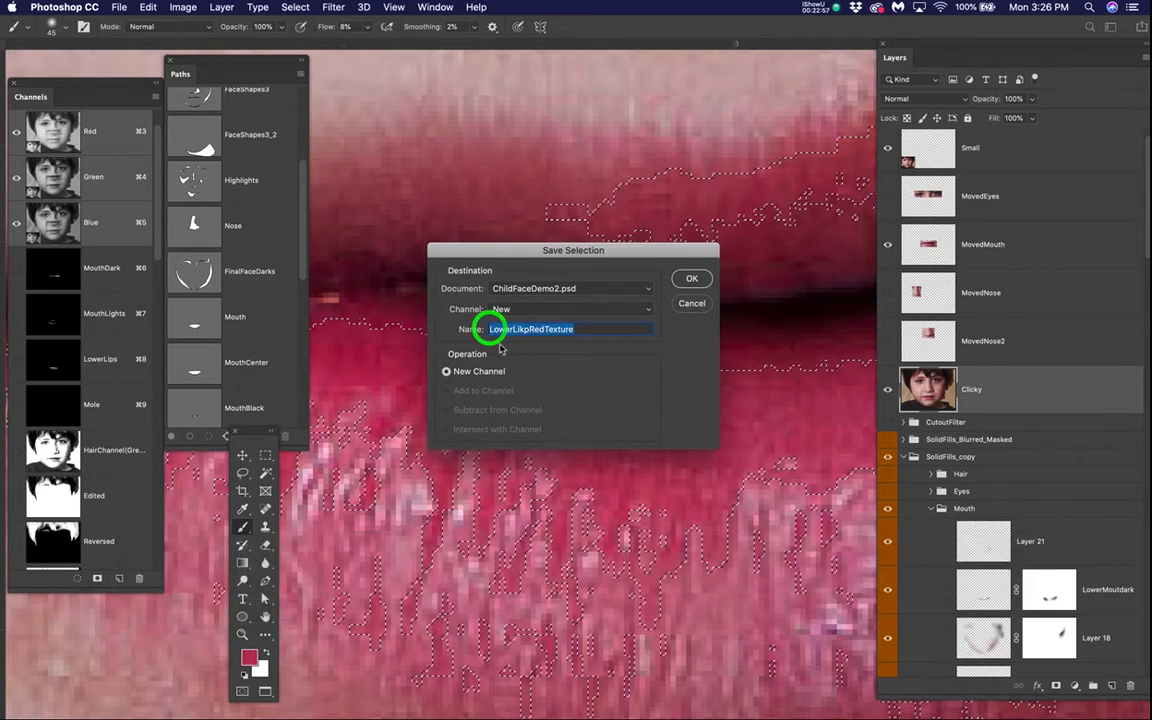
click(490, 329)
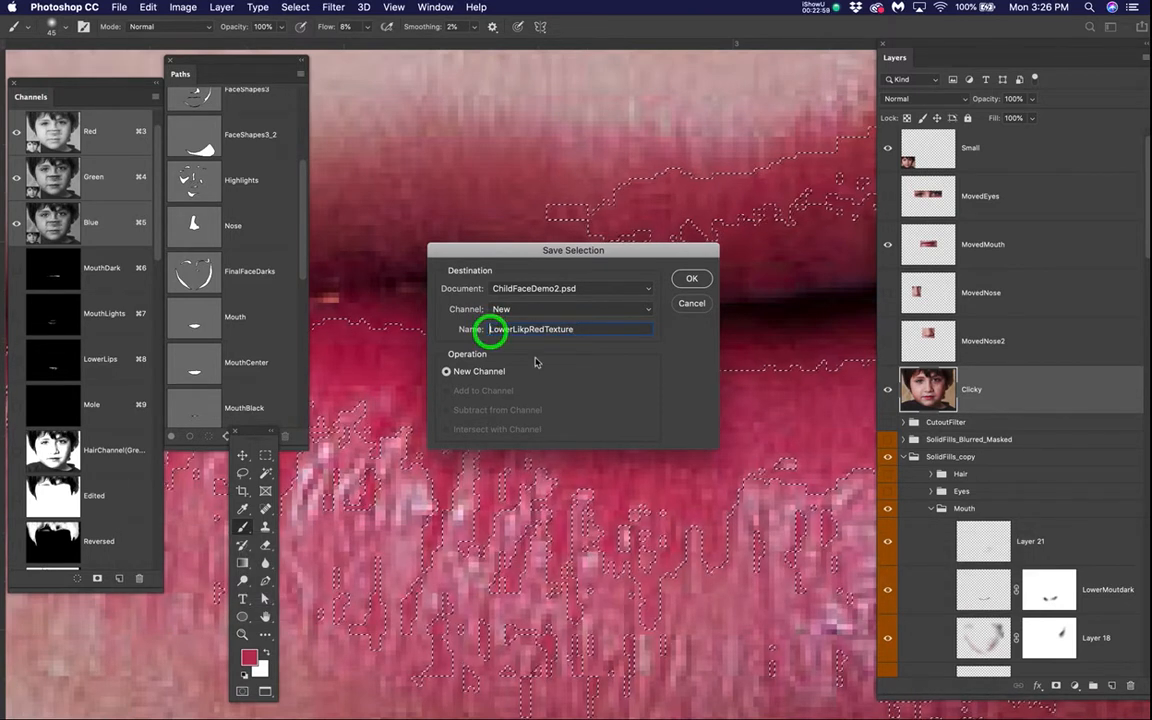
text(Ex)
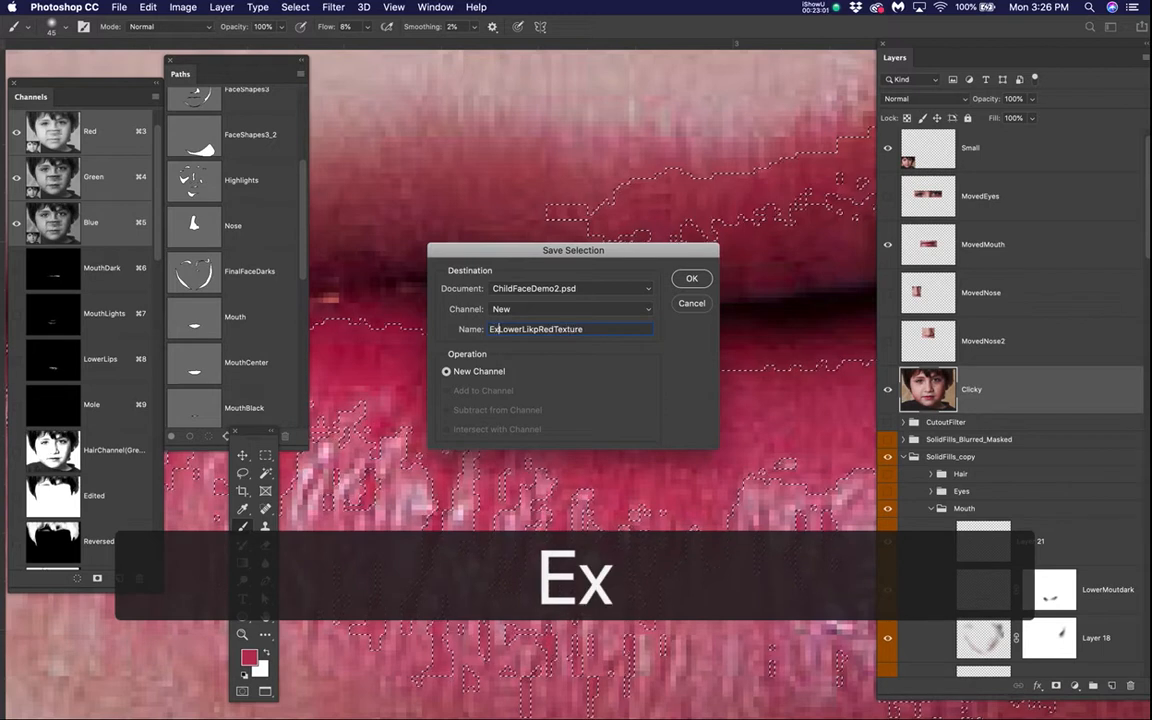
text(_)
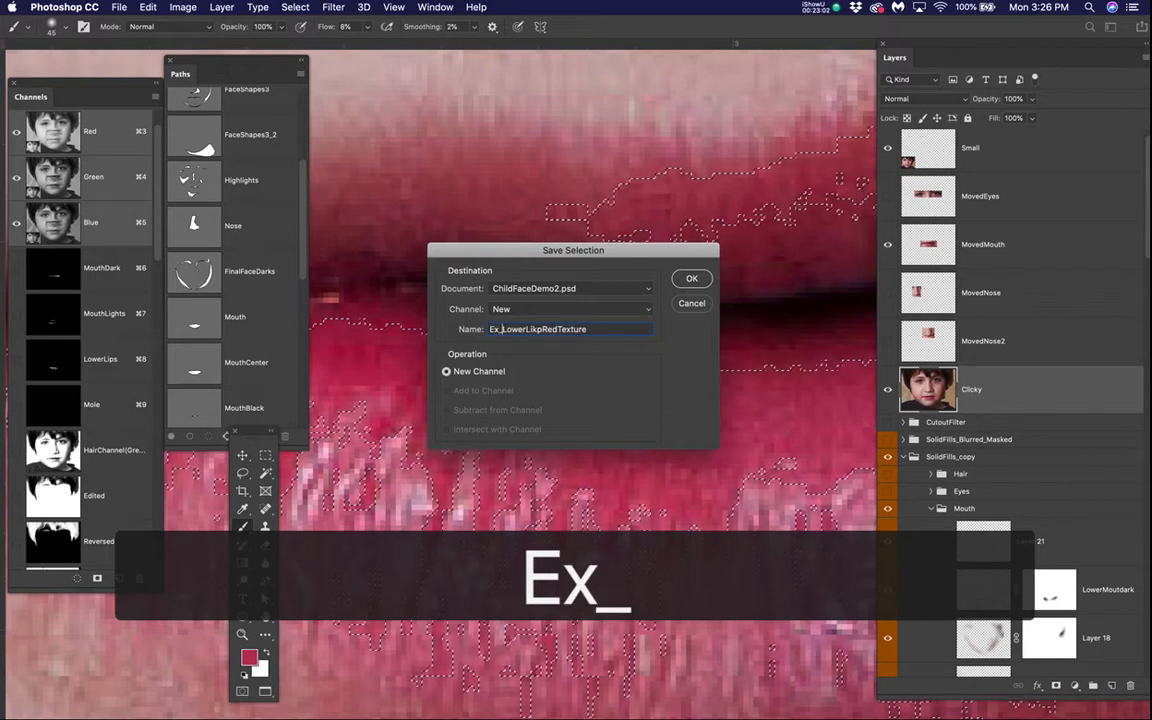
click(690, 280)
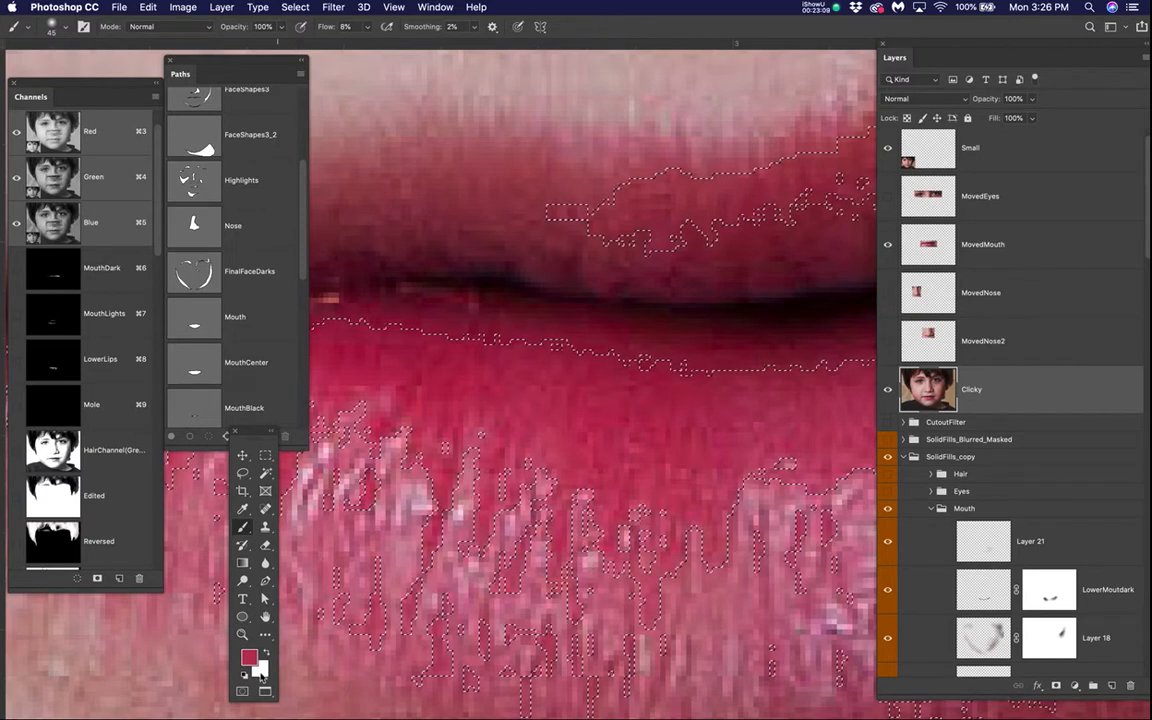
- Set the foreground color to the darker red 9a414f, switch to the Brush tool and hide the selection outline
click(248, 657)
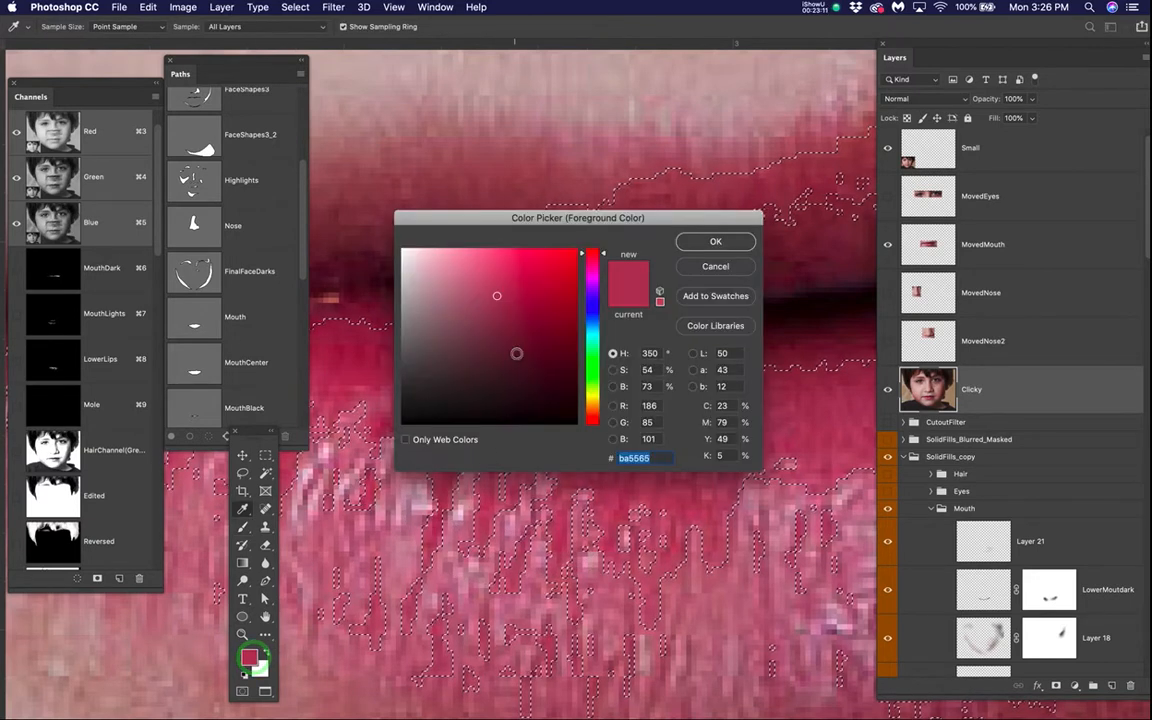
drag(498, 297, 502, 317)
click(702, 243)
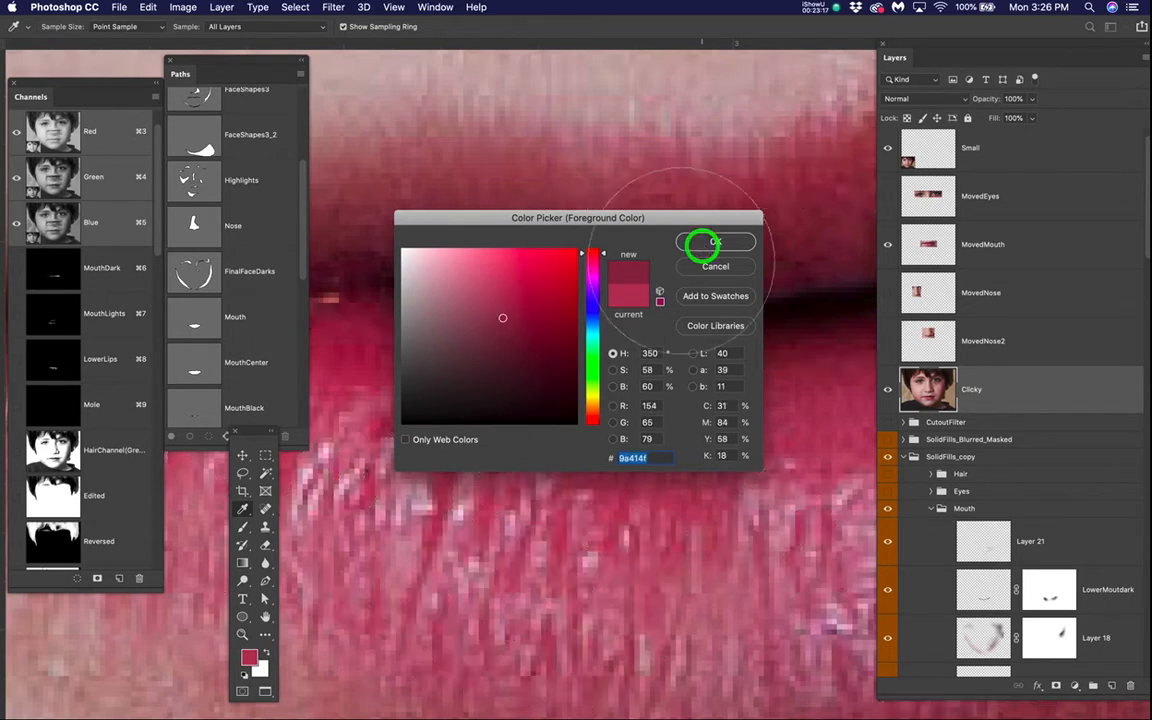
key(b)
key(super+h)
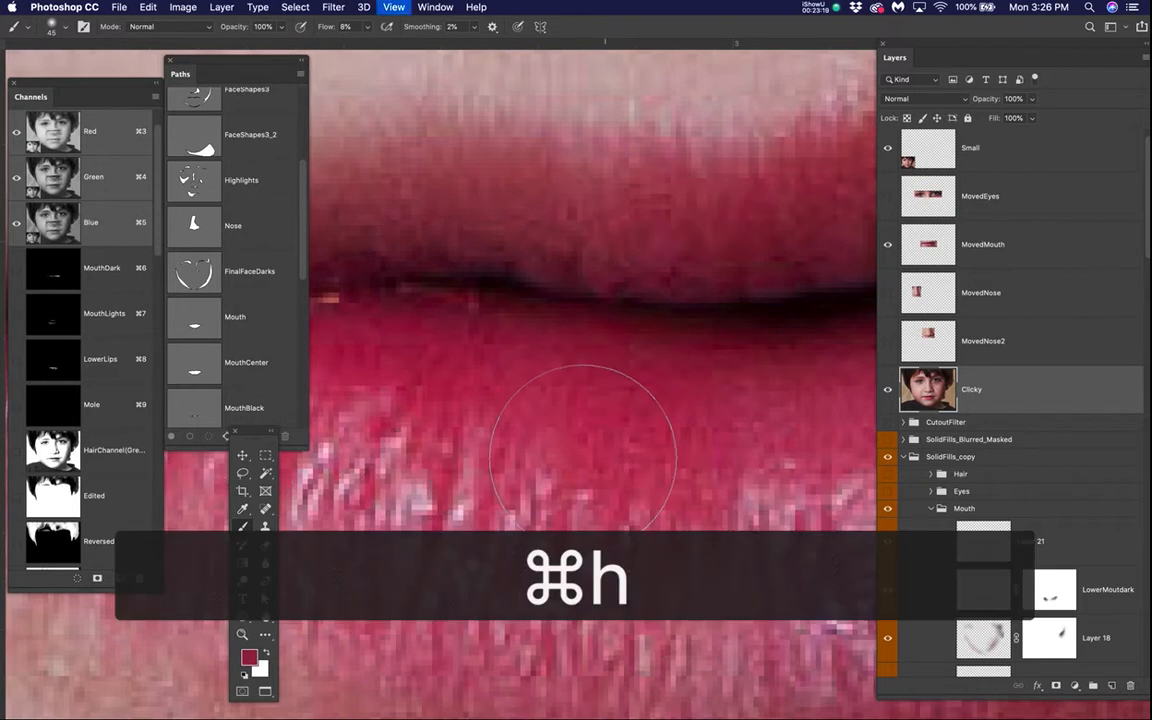
- Hide the Clicky photo and make the T1Copy layer in the Mouth group active
scroll(586, 456, down, 5)
scroll(587, 457, up, 2)
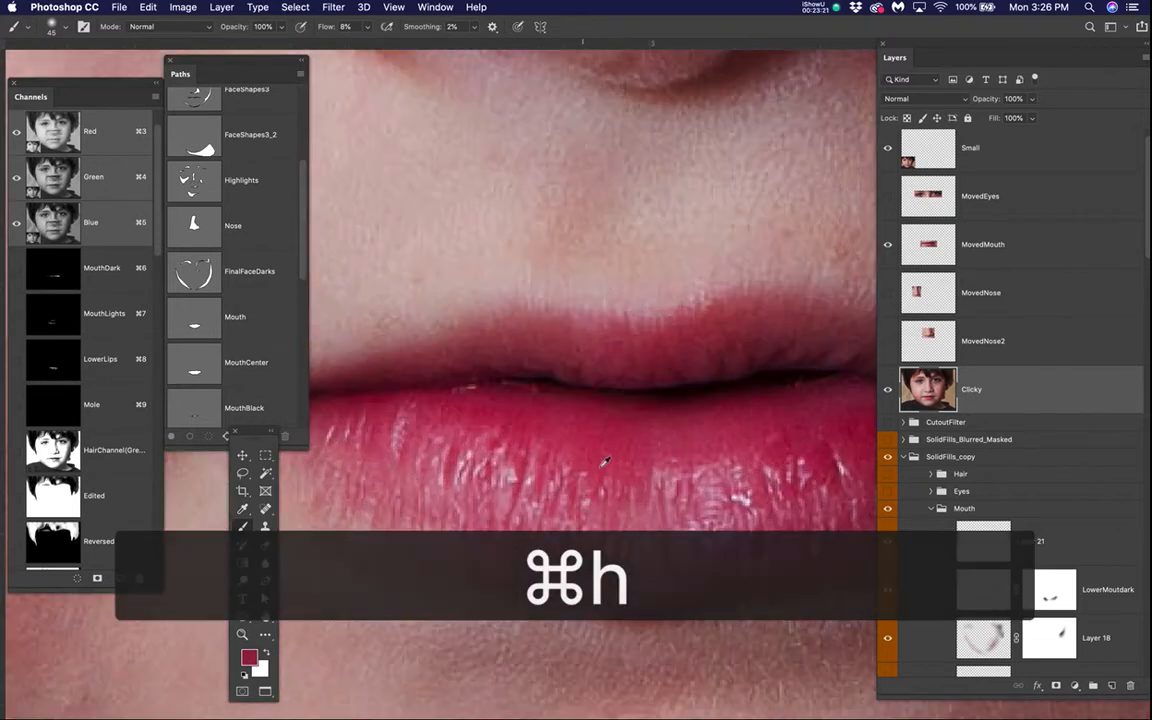
scroll(597, 459, down, 3)
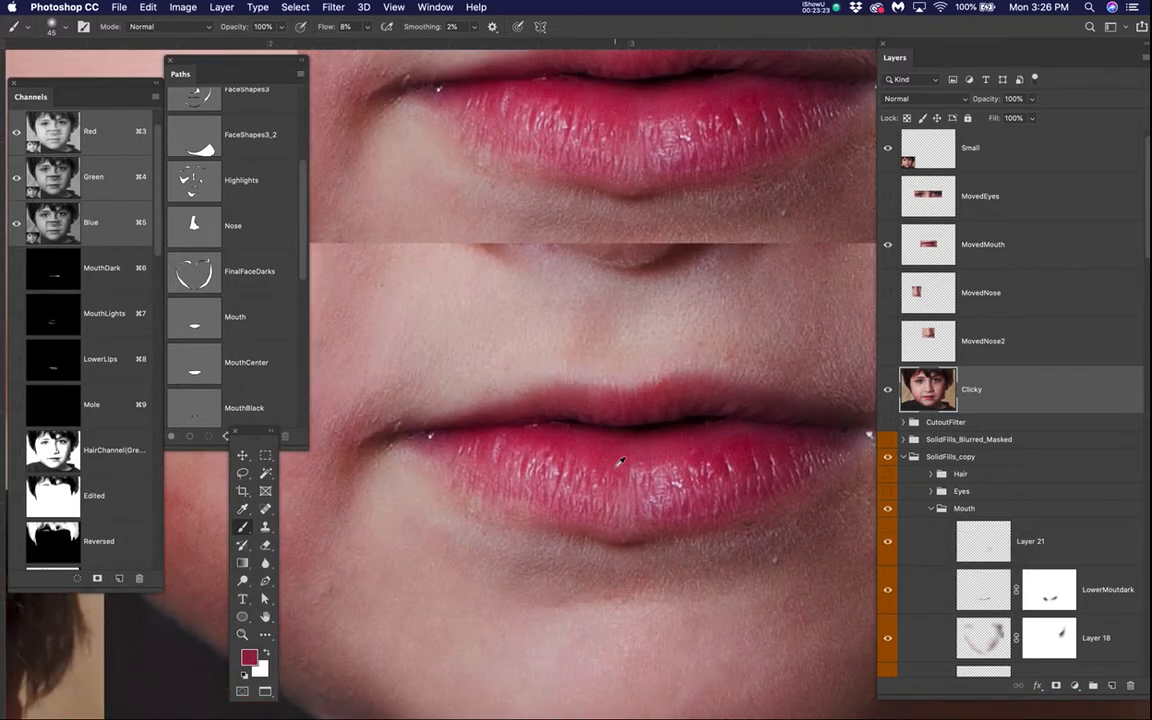
scroll(620, 464, down, 1)
click(889, 390)
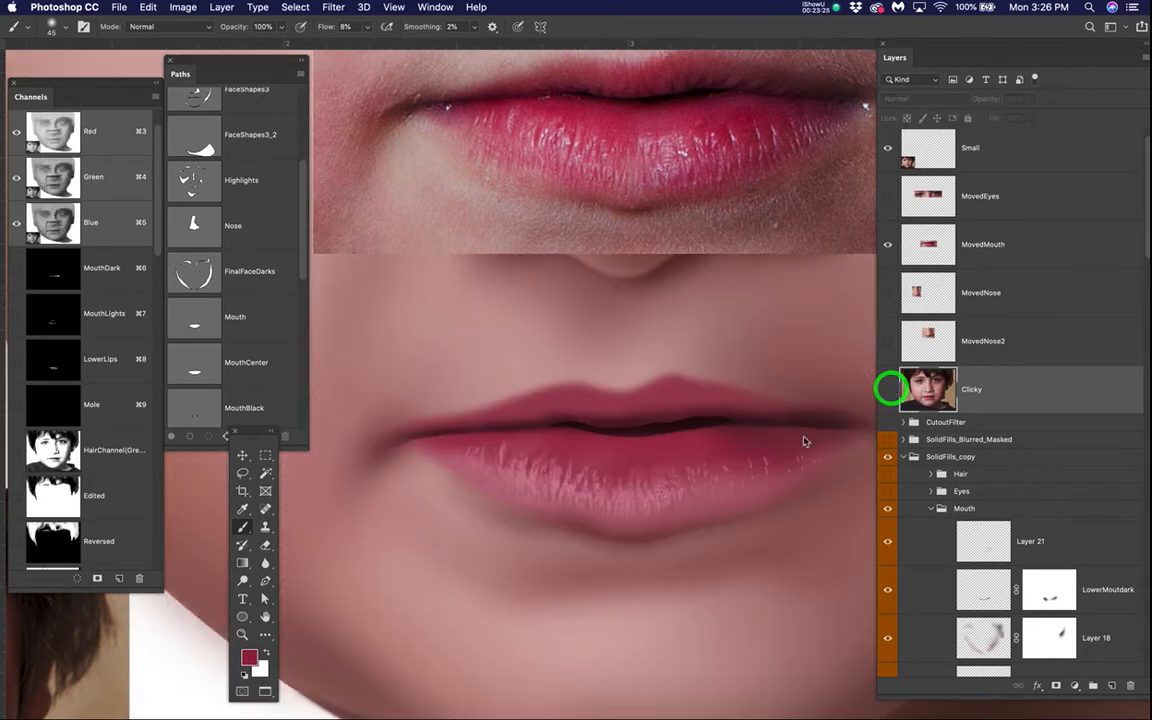
scroll(980, 558, down, 10)
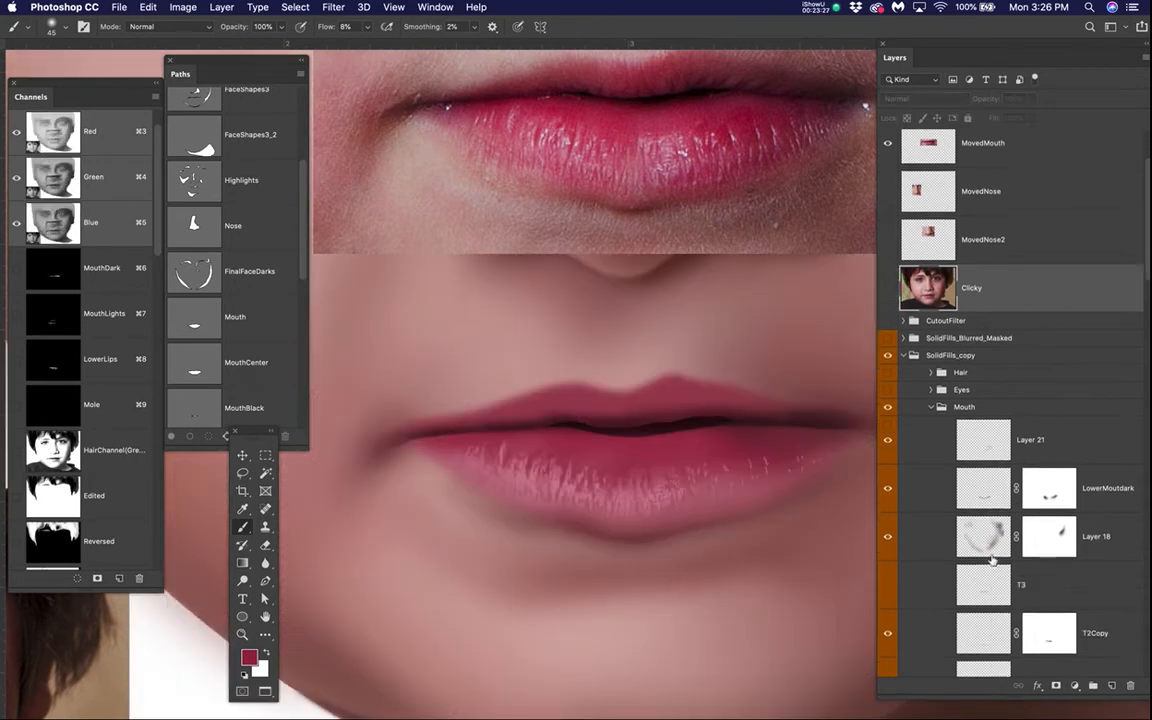
scroll(991, 560, down, 2)
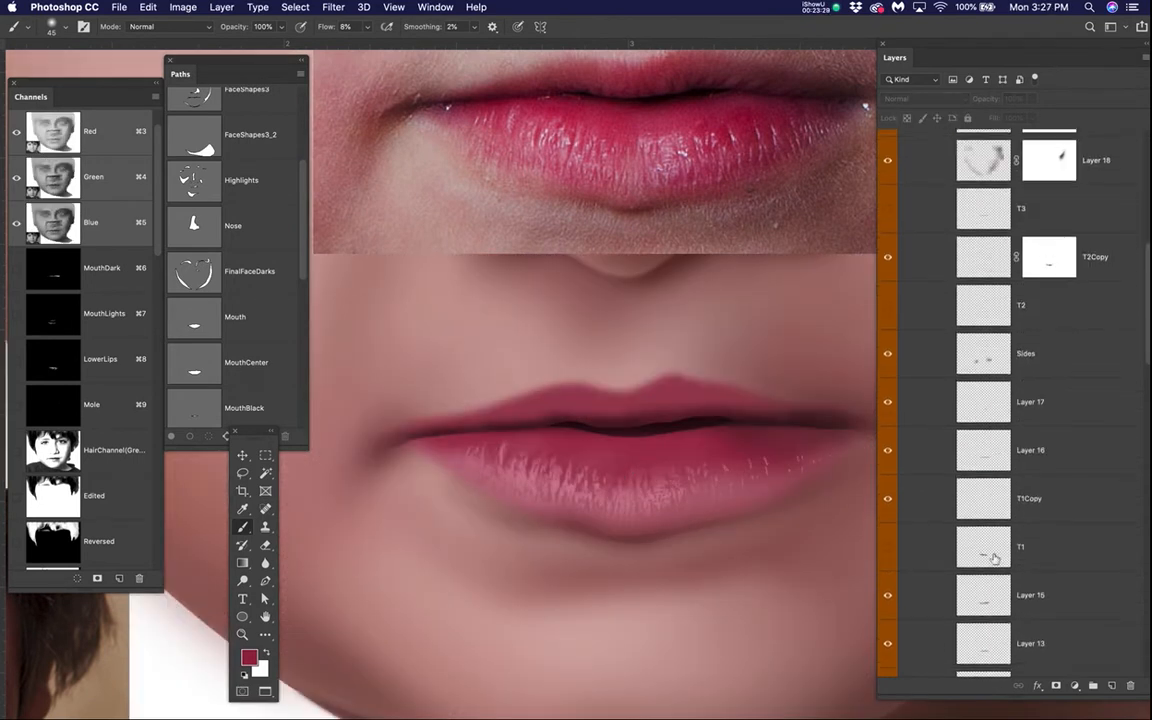
click(1057, 487)
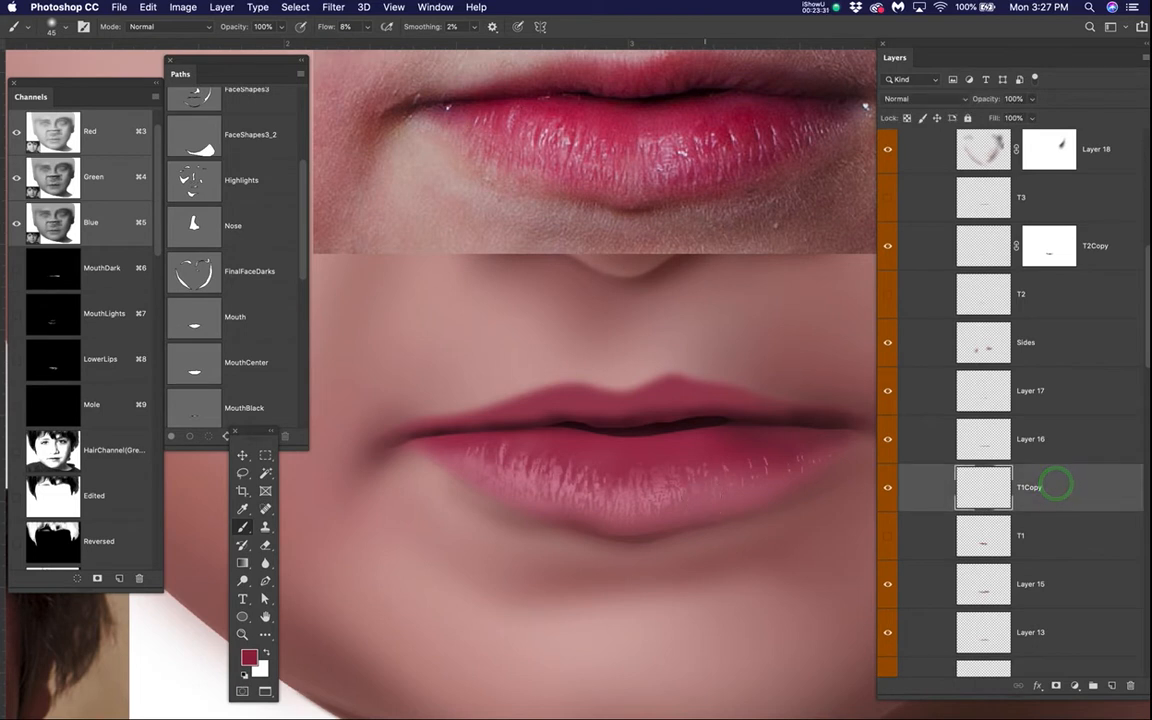
- Paint dark red texture across the painted lower lip through the selection with the 45 px brush, and toggle T1Copy to compare
mouse_move(759, 443)
mouse_down()
mouse_move(714, 461)
mouse_move(565, 462)
mouse_up()
scroll(617, 470, up, 4)
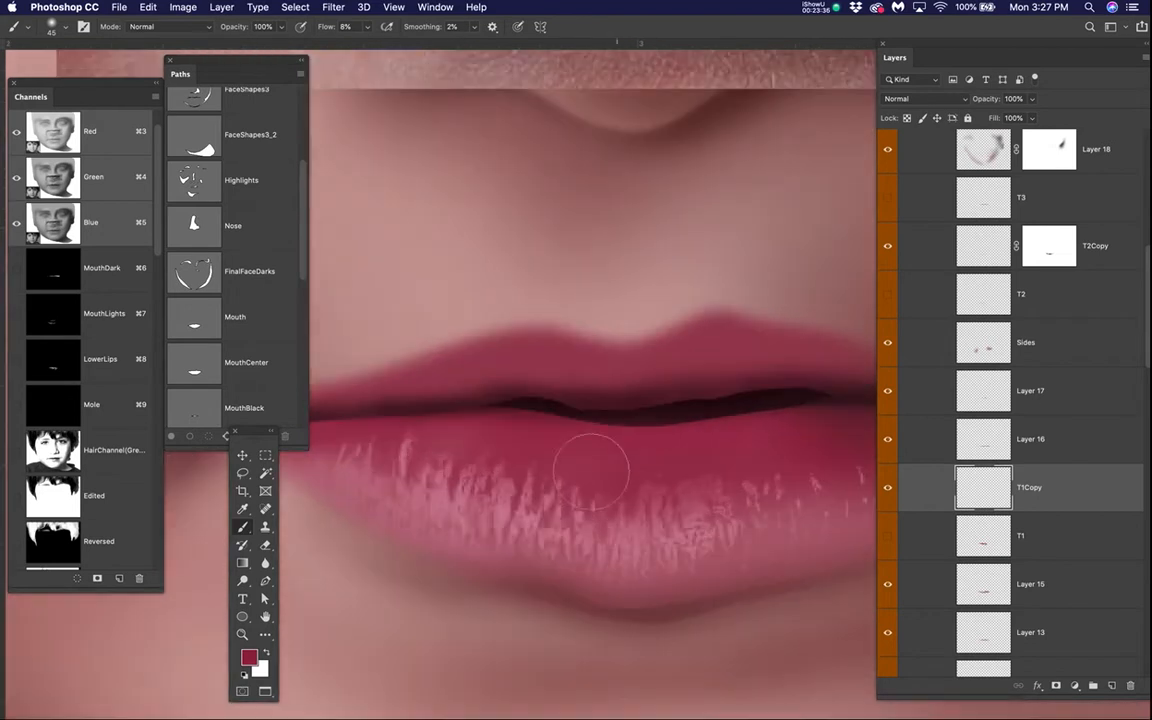
mouse_move(591, 470)
mouse_down()
mouse_move(690, 472)
mouse_move(626, 470)
mouse_move(608, 487)
mouse_move(543, 475)
mouse_move(625, 481)
mouse_move(638, 472)
mouse_move(628, 459)
mouse_move(734, 481)
mouse_move(570, 457)
mouse_move(643, 465)
mouse_move(614, 453)
mouse_move(479, 443)
mouse_move(773, 477)
mouse_move(690, 437)
mouse_move(880, 440)
mouse_move(745, 449)
mouse_move(733, 438)
mouse_move(880, 436)
mouse_move(918, 450)
mouse_move(754, 491)
mouse_move(550, 487)
mouse_move(659, 488)
mouse_move(825, 452)
mouse_move(748, 450)
mouse_up()
mouse_move(778, 348)
mouse_down()
mouse_move(784, 332)
mouse_move(779, 355)
mouse_move(591, 374)
mouse_move(725, 386)
mouse_move(728, 350)
mouse_move(604, 496)
mouse_move(531, 470)
mouse_move(764, 473)
mouse_move(690, 456)
mouse_up()
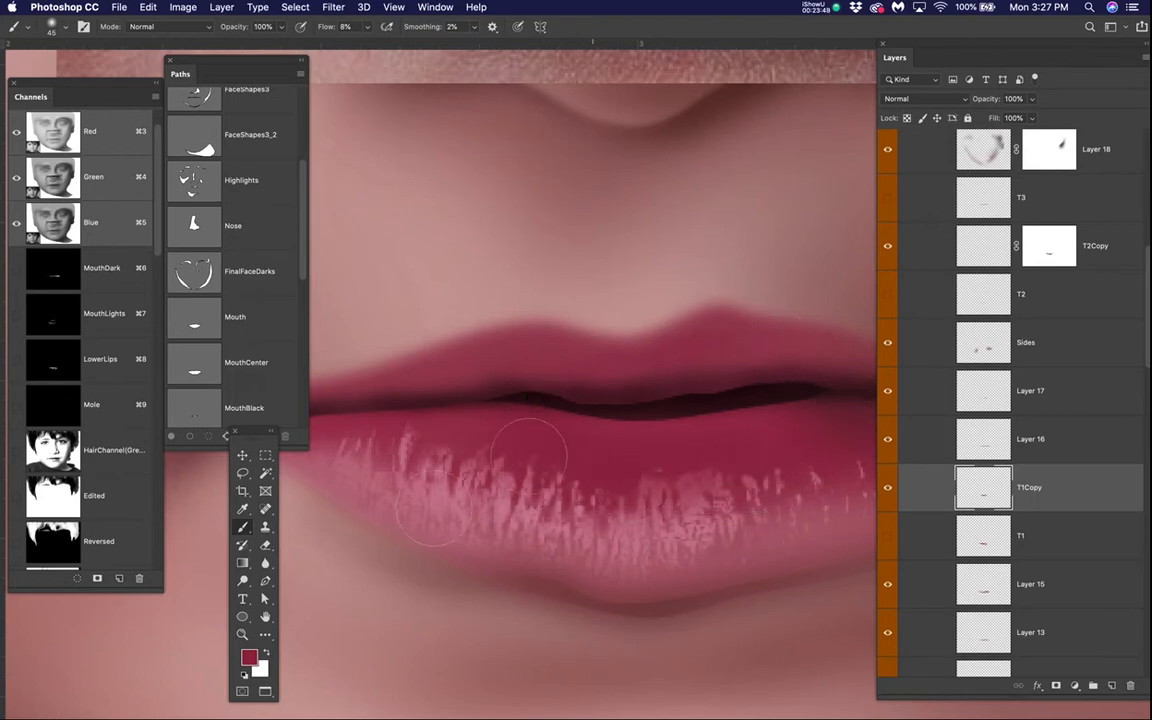
drag(610, 474, 617, 481)
click(888, 488)
click(888, 488)
scroll(733, 487, down, 1)
scroll(735, 476, down, 2)
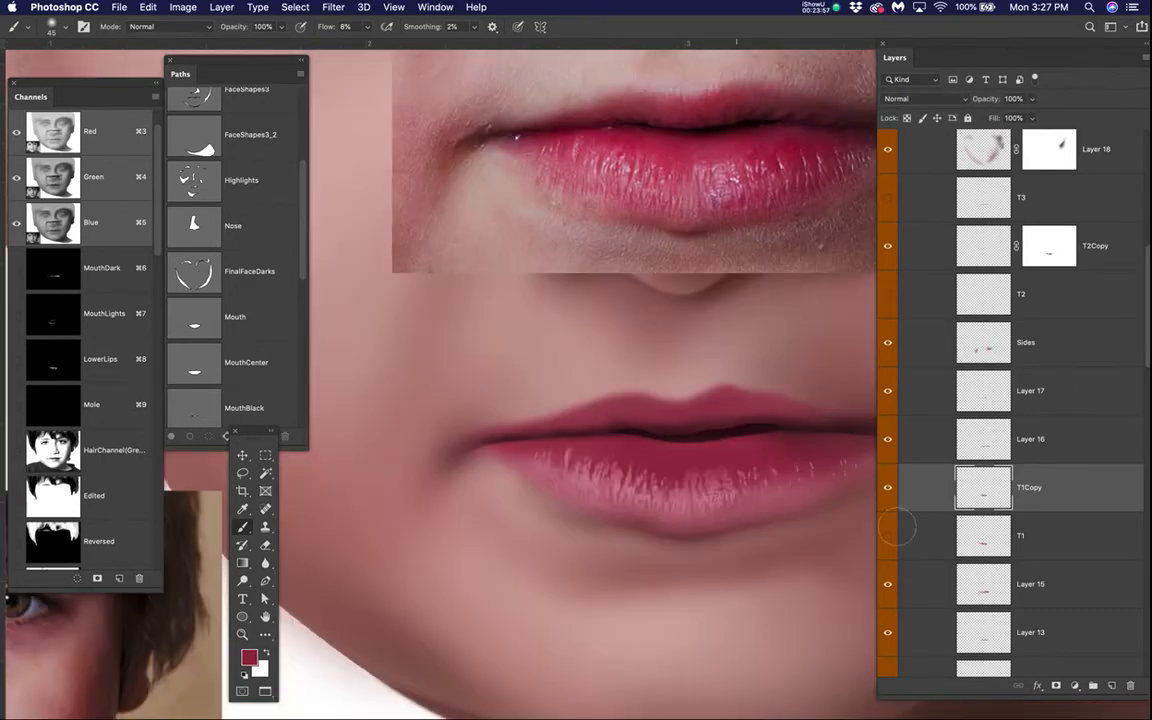
- Compare the T1Copy texture with the original T1 layer by swapping their visibility, ending with T1Copy shown and T1 hidden
click(887, 487)
click(887, 537)
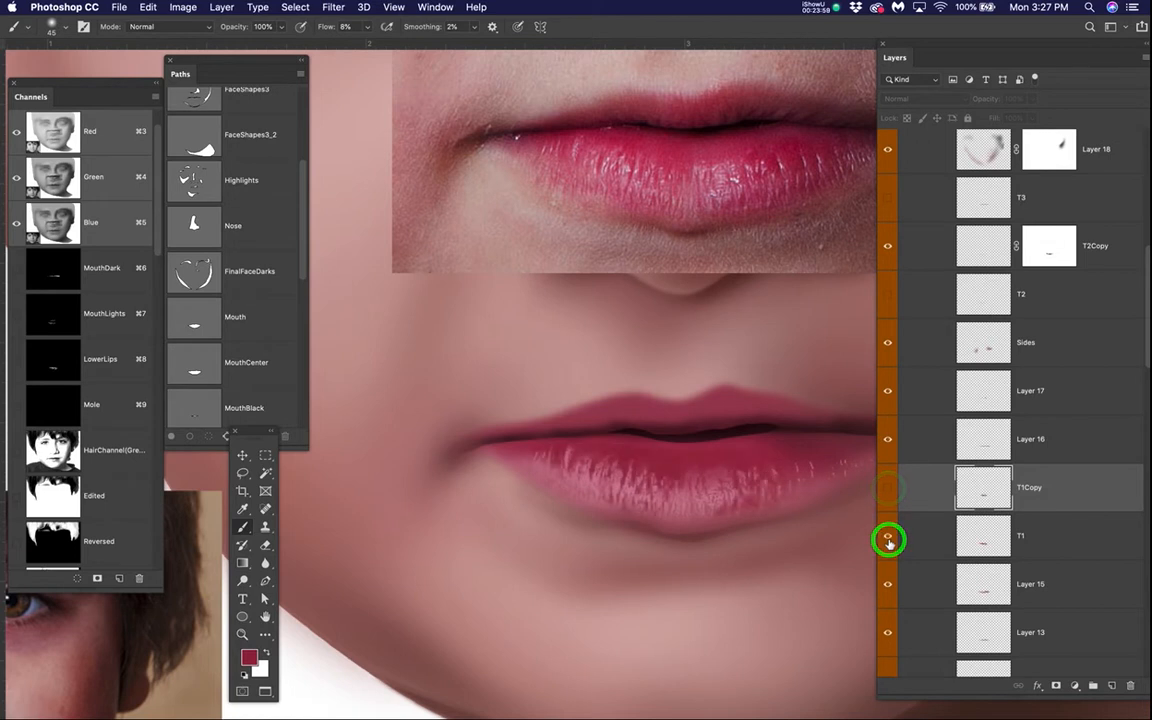
click(887, 537)
click(887, 487)
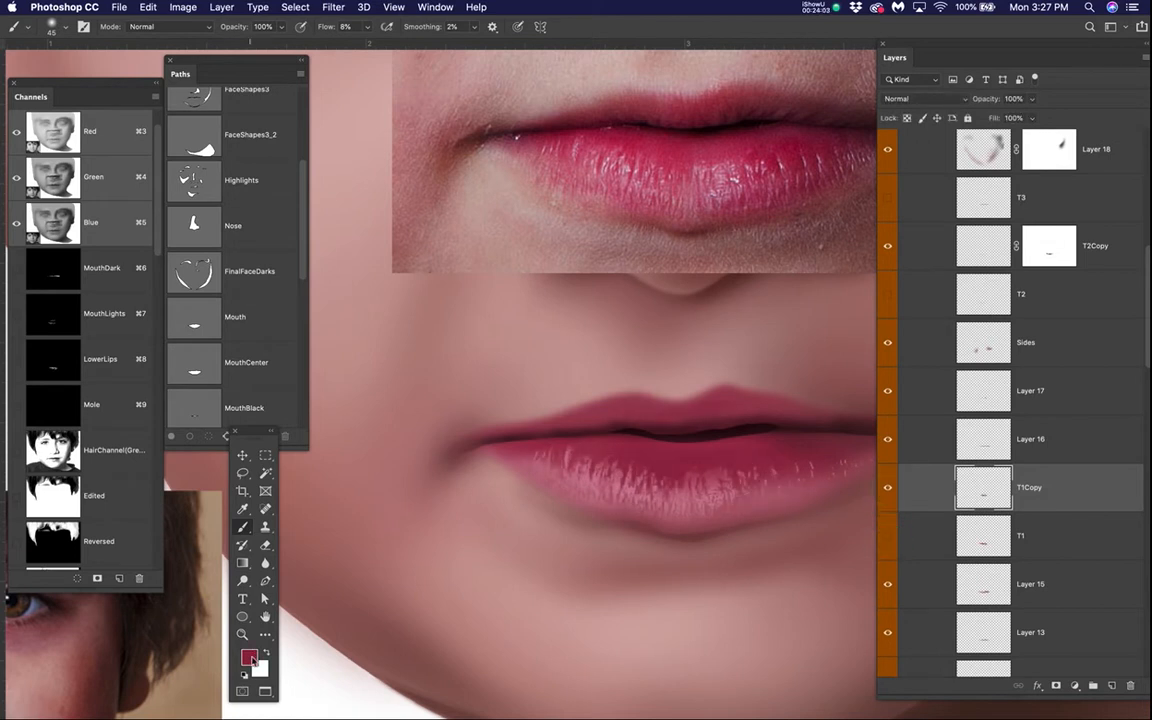
- Set the foreground color to the darker red 903c49 and return to the Brush tool
click(249, 657)
click(505, 320)
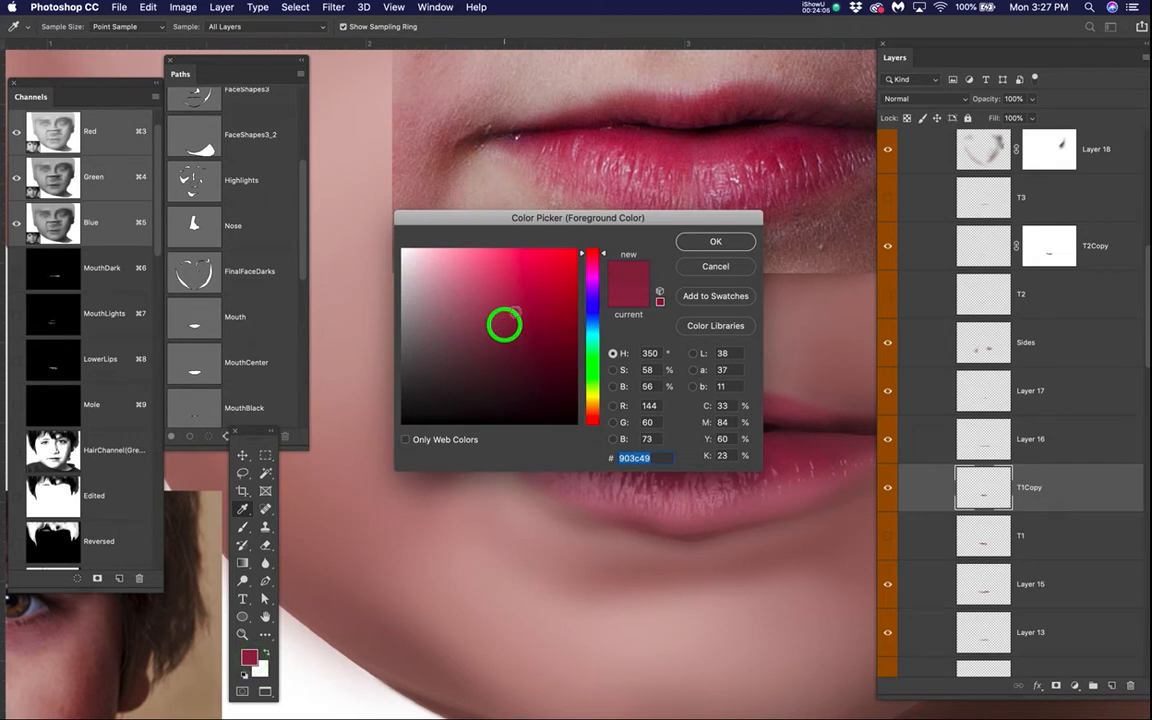
click(697, 241)
key(b)
- Paint darker red texture on T1Copy over the right side and lower center of the painted lower lip with the 45 px brush
mouse_move(813, 464)
mouse_down()
mouse_move(632, 476)
mouse_move(809, 463)
mouse_move(783, 472)
mouse_up()
mouse_move(802, 457)
mouse_down()
mouse_move(844, 445)
mouse_move(815, 462)
mouse_up()
drag(821, 446, 848, 460)
drag(748, 490, 708, 509)
- Preview the T3 layer and hide it again, and add a new layer directly above it named T3Copy
click(888, 201)
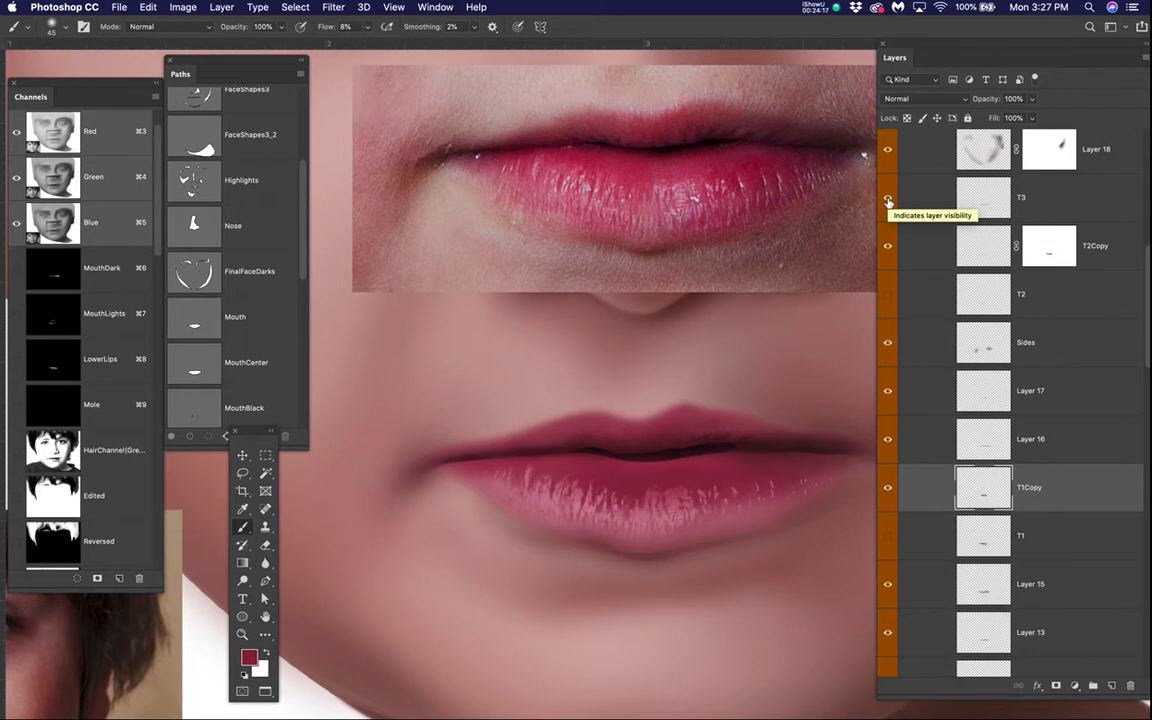
click(888, 201)
click(1061, 197)
click(1110, 686)
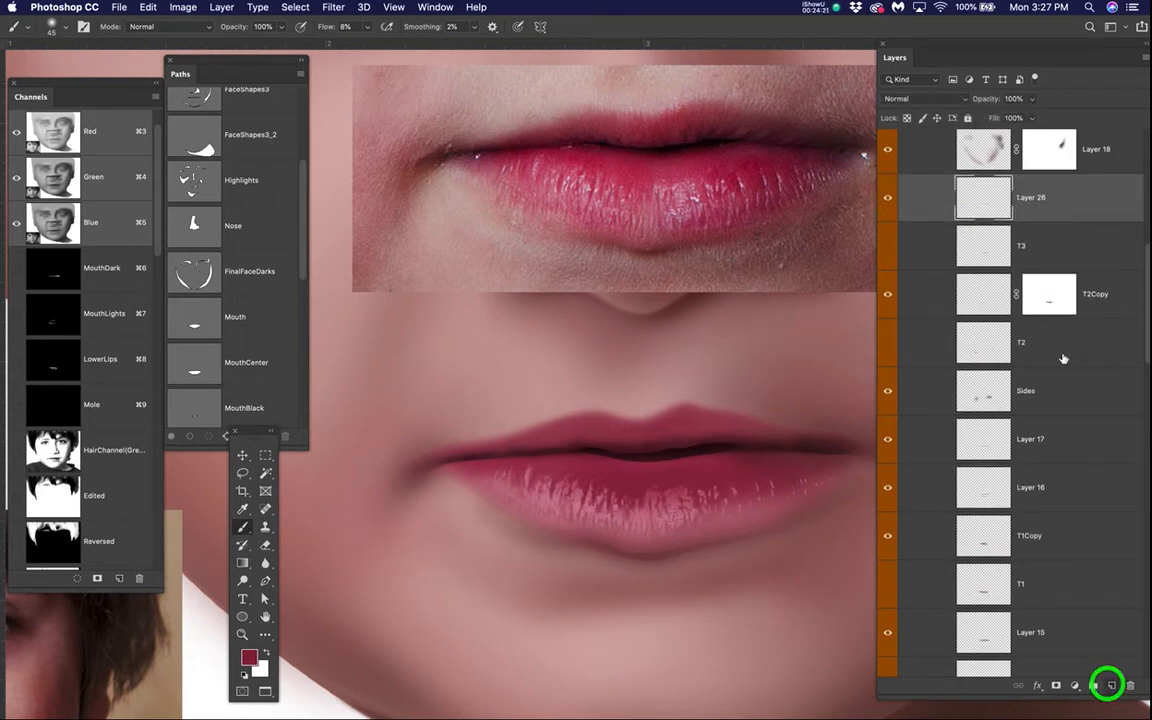
click(1032, 198)
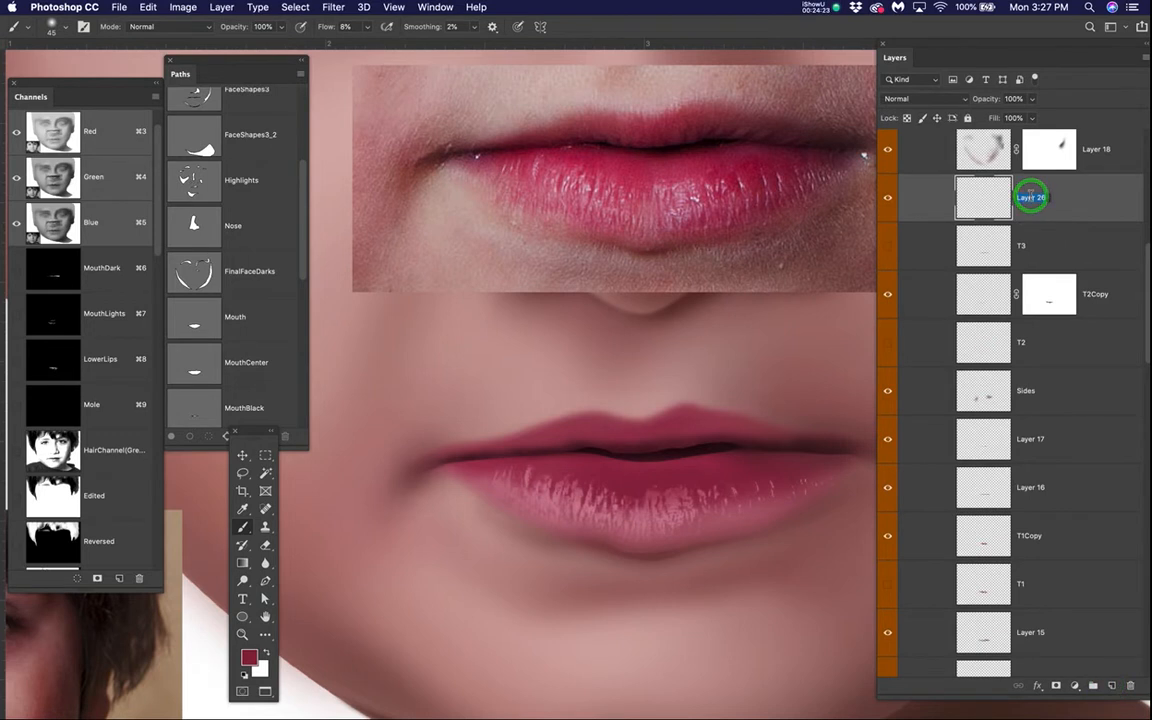
text(T3Copy)
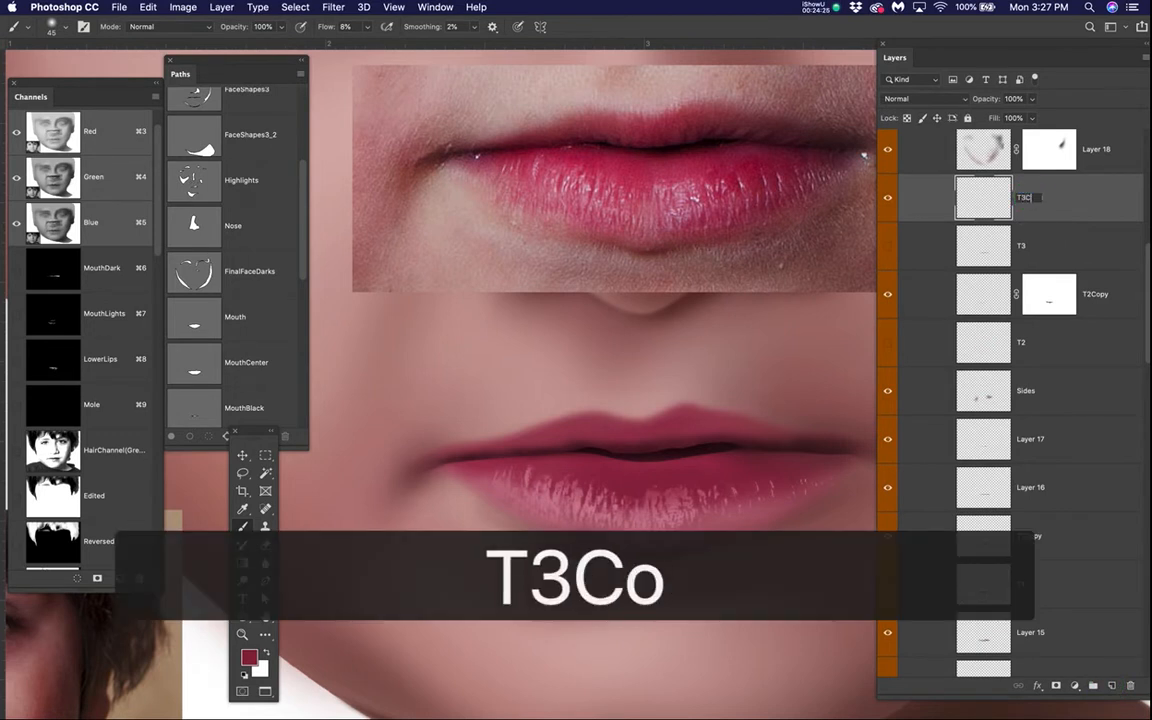
- Name the new layer T3Copy
key(Return)
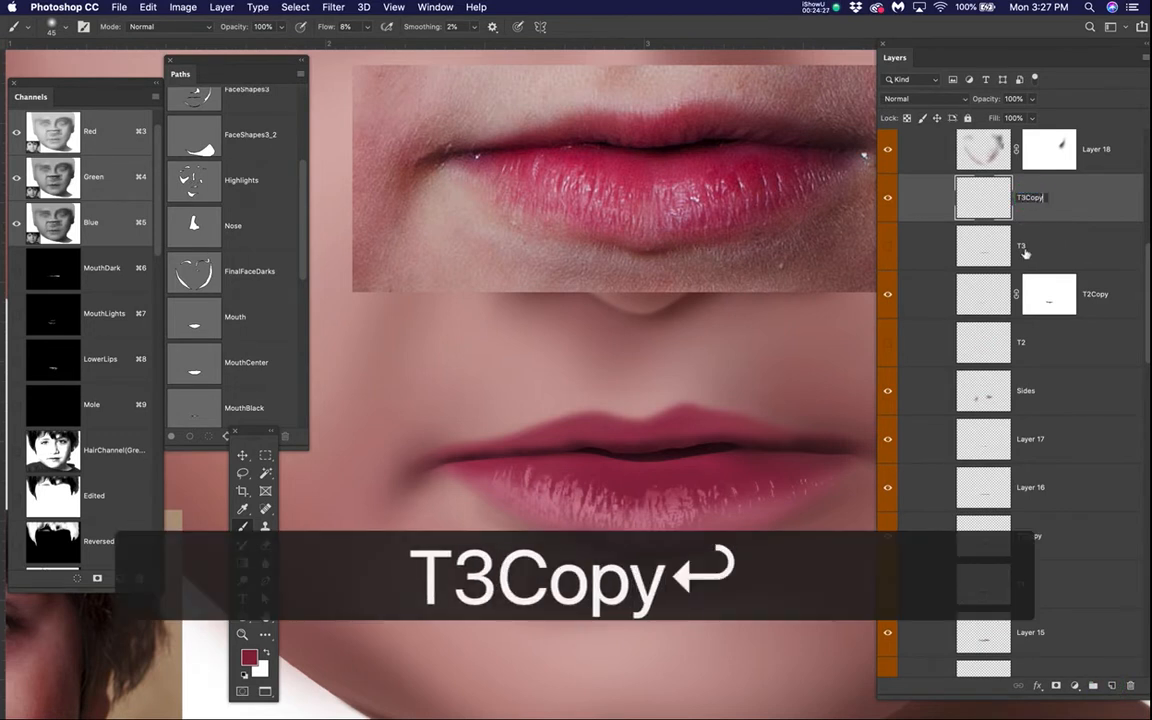
key(Return)
- Select and show the Clicky photo layer, and load the Mouth path as a selection
scroll(1000, 235, up, 10)
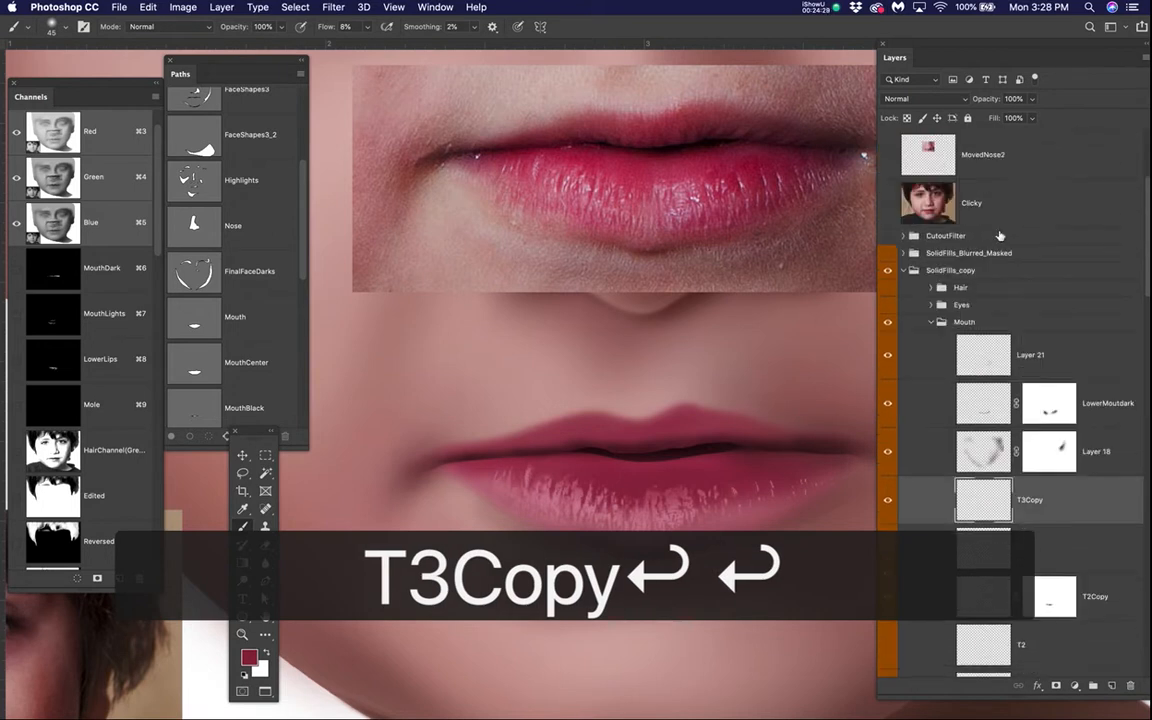
click(1006, 275)
click(887, 277)
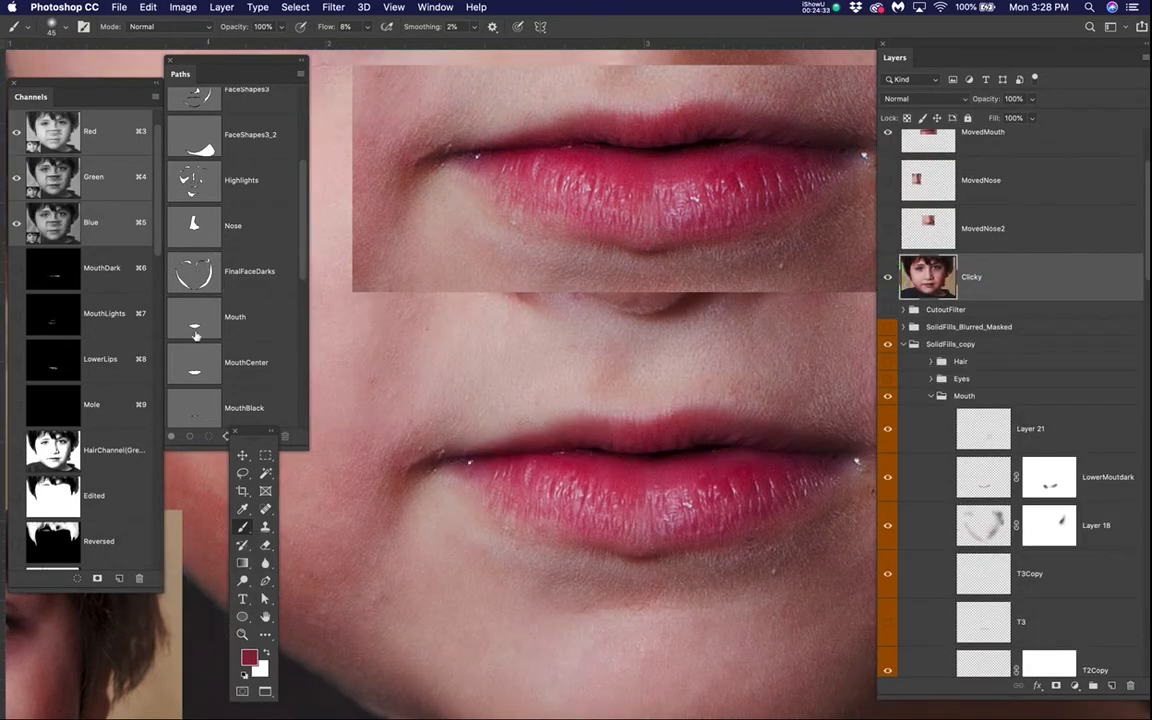
super+click(195, 322)
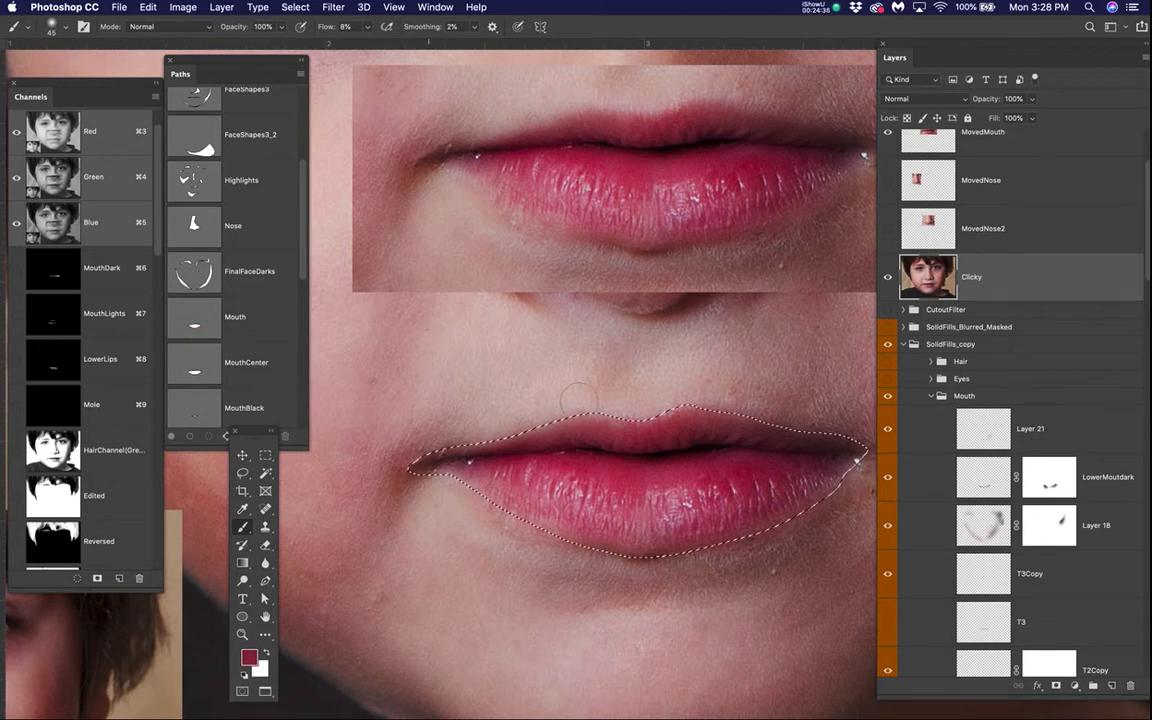
- Narrow the mouth selection to its dark tones with Color Range, sampling the dark red above the lip line and slightly raising the fuzziness
click(295, 7)
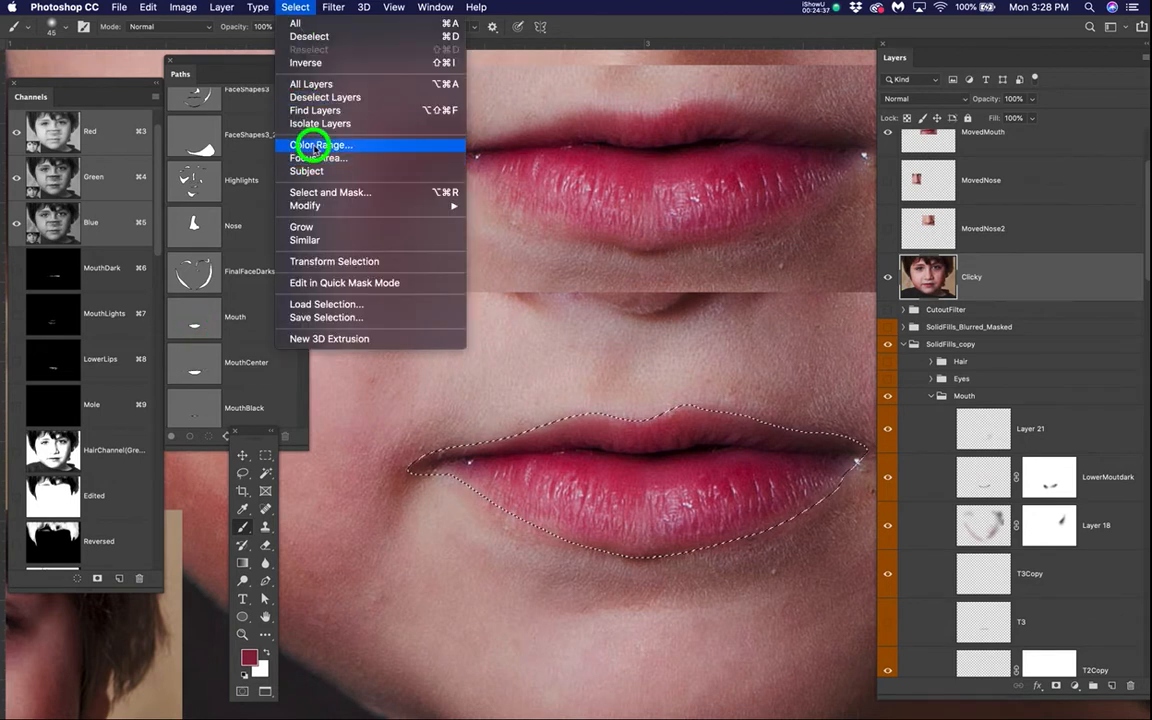
click(312, 145)
scroll(637, 451, up, 5)
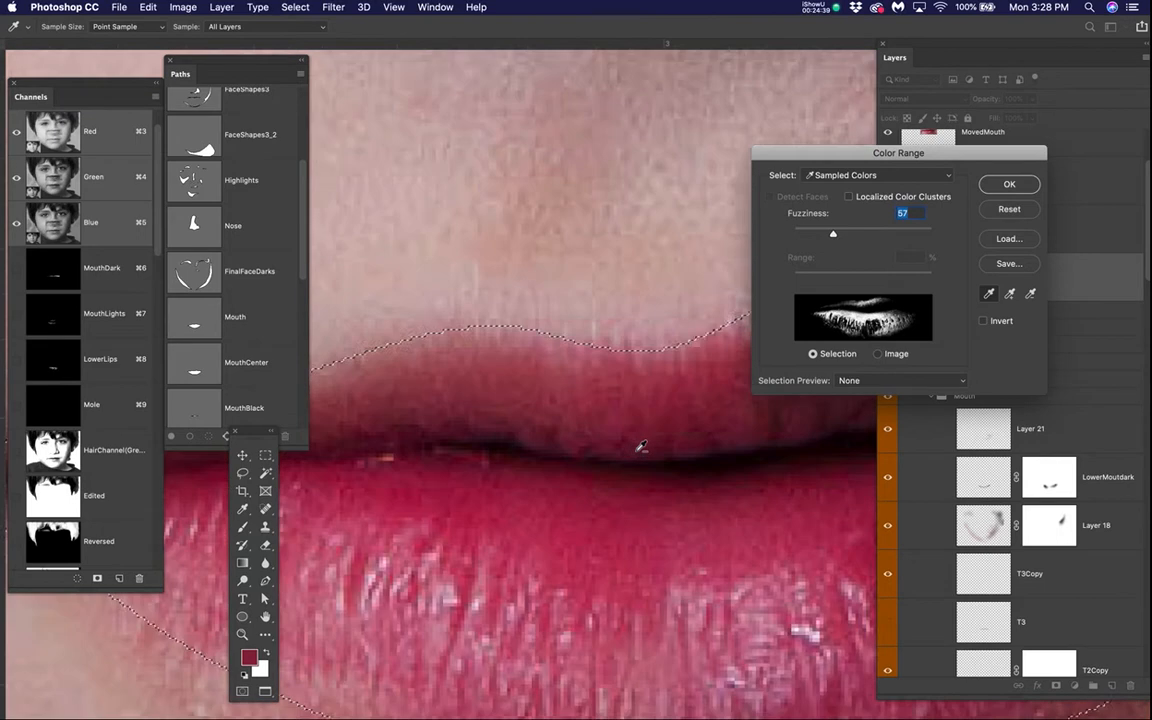
click(555, 432)
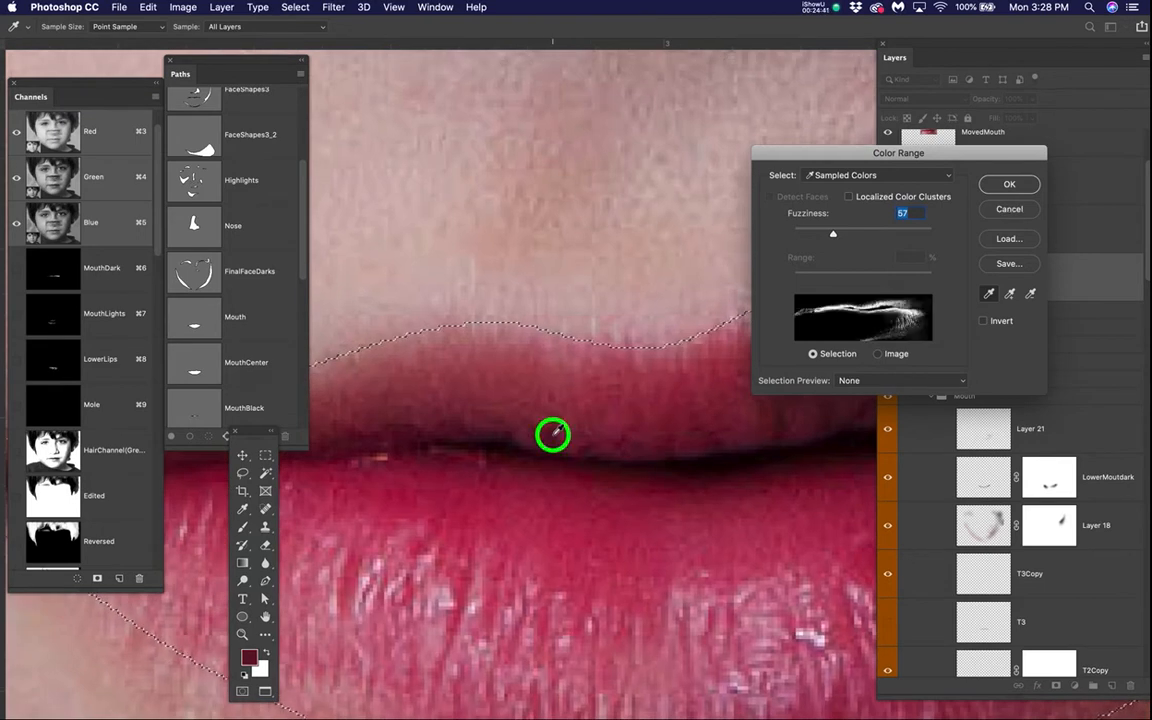
click(780, 423)
drag(834, 240, 842, 236)
click(1012, 185)
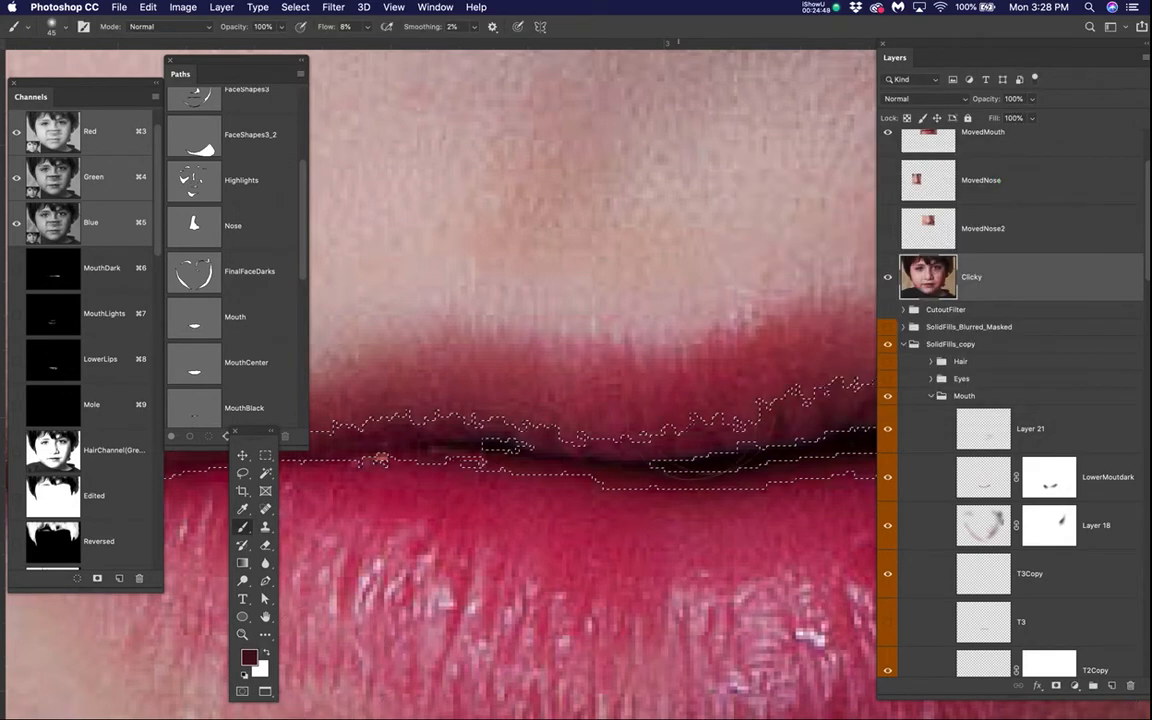
- Hide the Clicky photo layer, make T3Copy the active layer, and hide the selection edges
scroll(711, 408, down, 5)
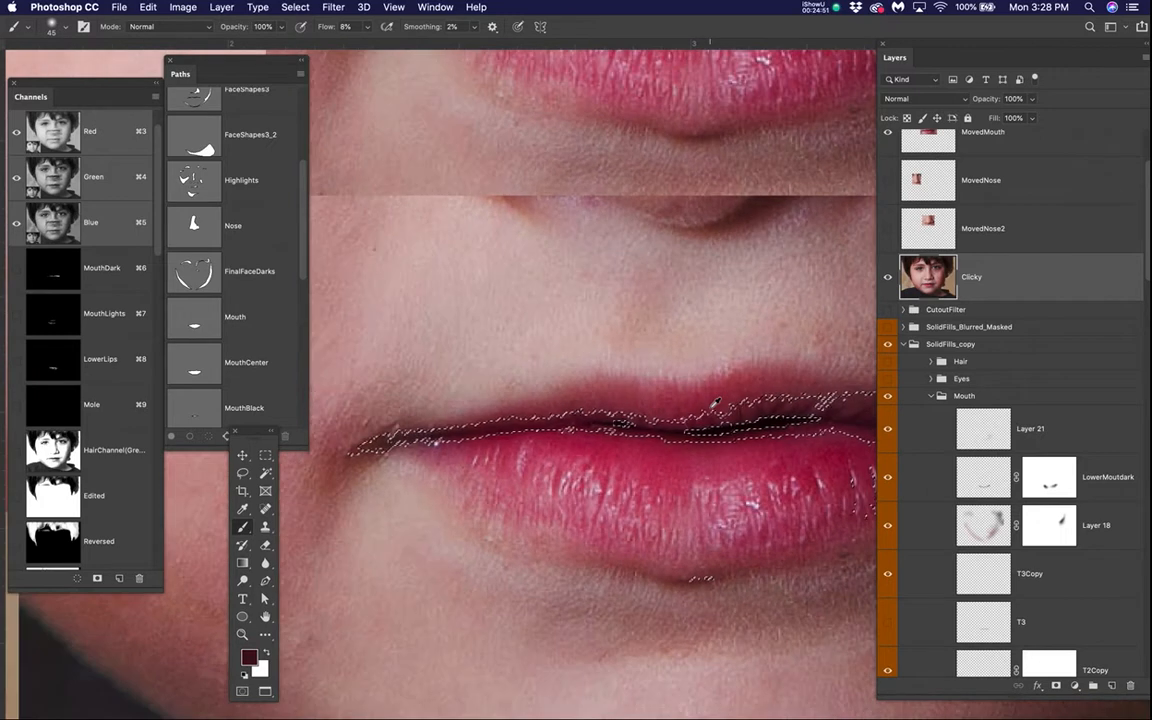
drag(709, 438, 657, 420)
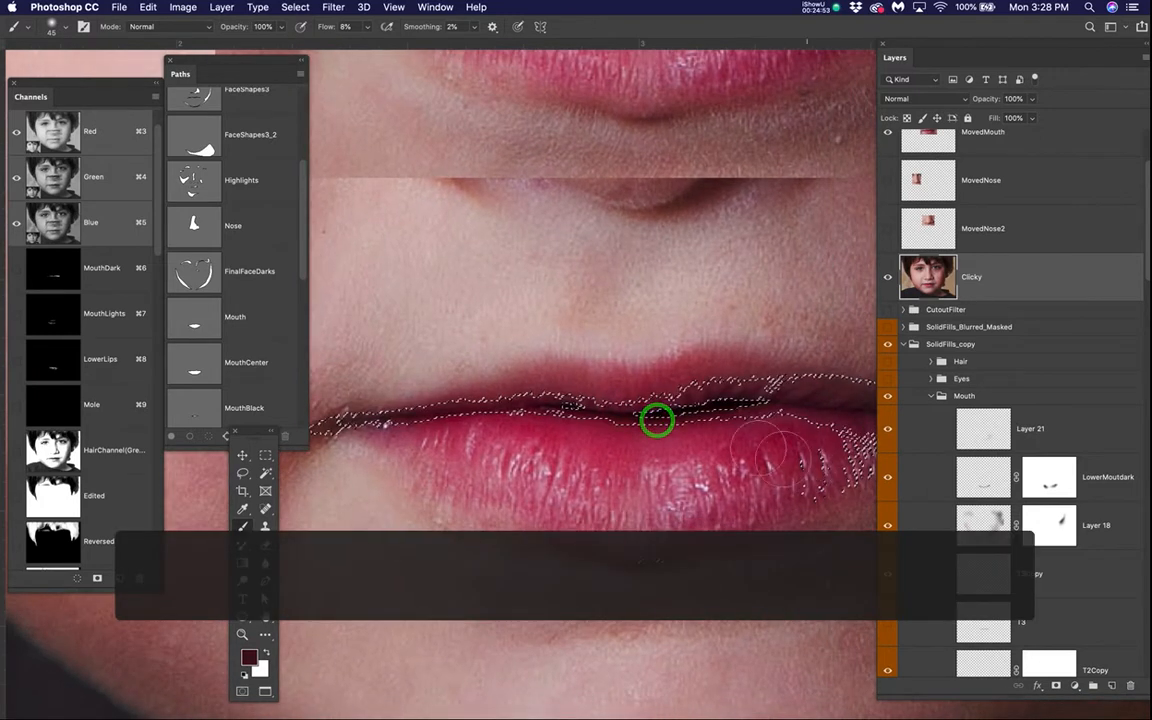
click(888, 277)
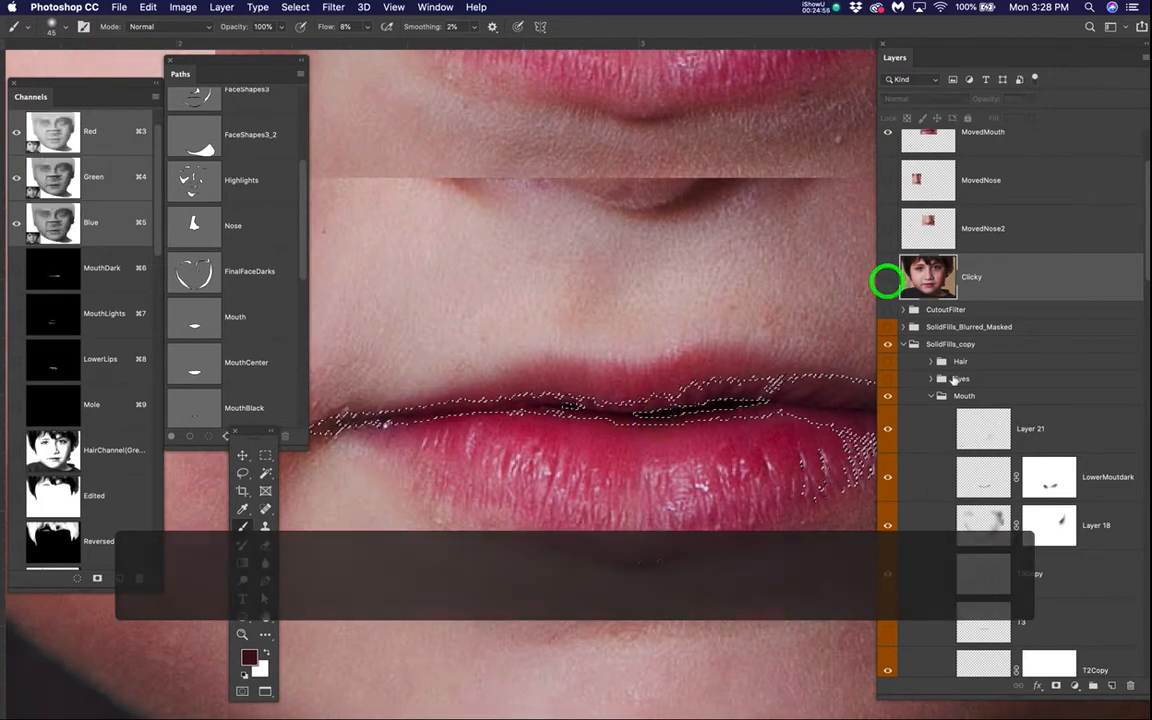
scroll(888, 280, down, 4)
click(1057, 416)
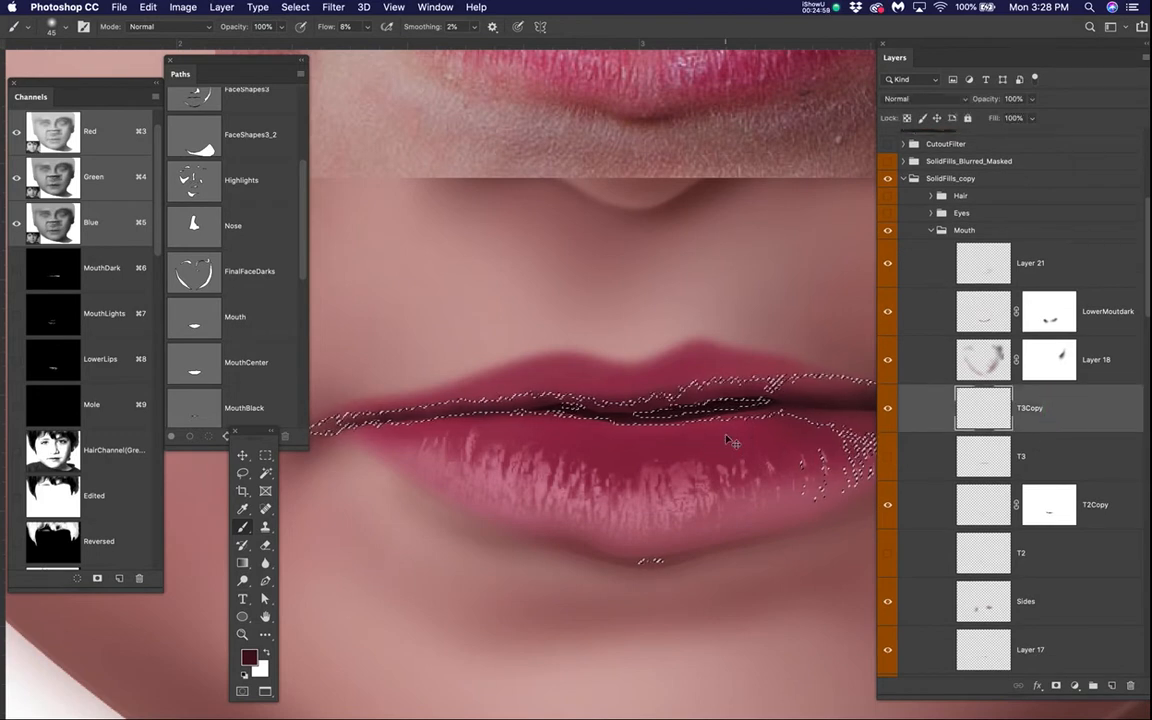
key(super+h)
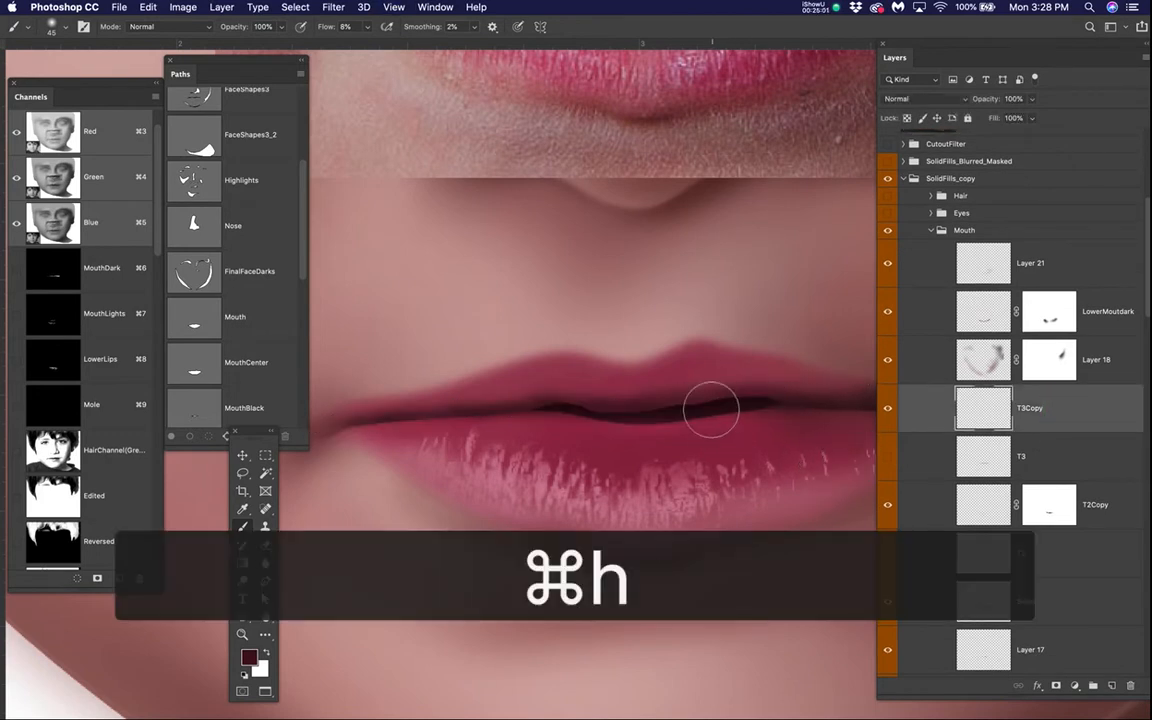
- Brush dark maroon shading along the lower part of the upper lip on the T3Copy layer, within the selection
scroll(711, 411, up, 2)
mouse_move(771, 357)
mouse_down()
mouse_move(622, 375)
mouse_move(725, 353)
mouse_move(552, 363)
mouse_move(571, 370)
mouse_move(579, 357)
mouse_move(450, 357)
mouse_move(413, 345)
mouse_move(728, 366)
mouse_move(849, 351)
mouse_move(802, 339)
mouse_move(826, 345)
mouse_move(621, 343)
mouse_move(627, 362)
mouse_move(428, 344)
mouse_up()
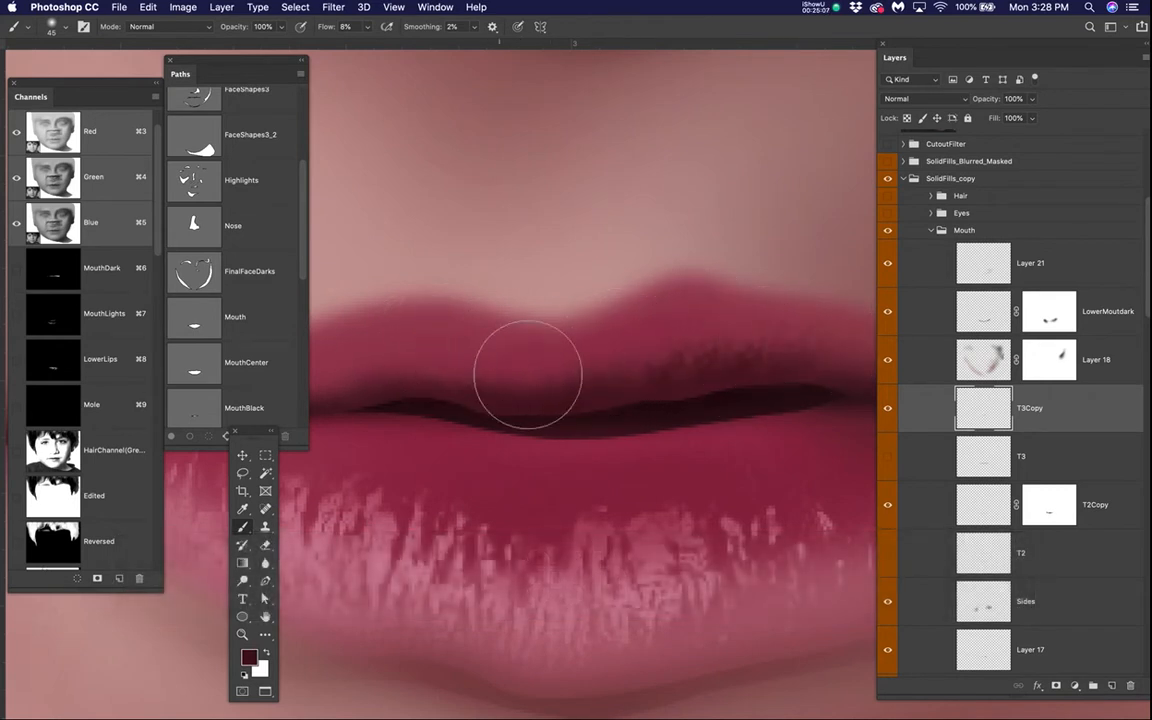
scroll(530, 374, down, 2)
mouse_move(493, 368)
mouse_down()
mouse_move(451, 363)
mouse_move(535, 350)
mouse_move(758, 375)
mouse_up()
scroll(726, 387, down, 4)
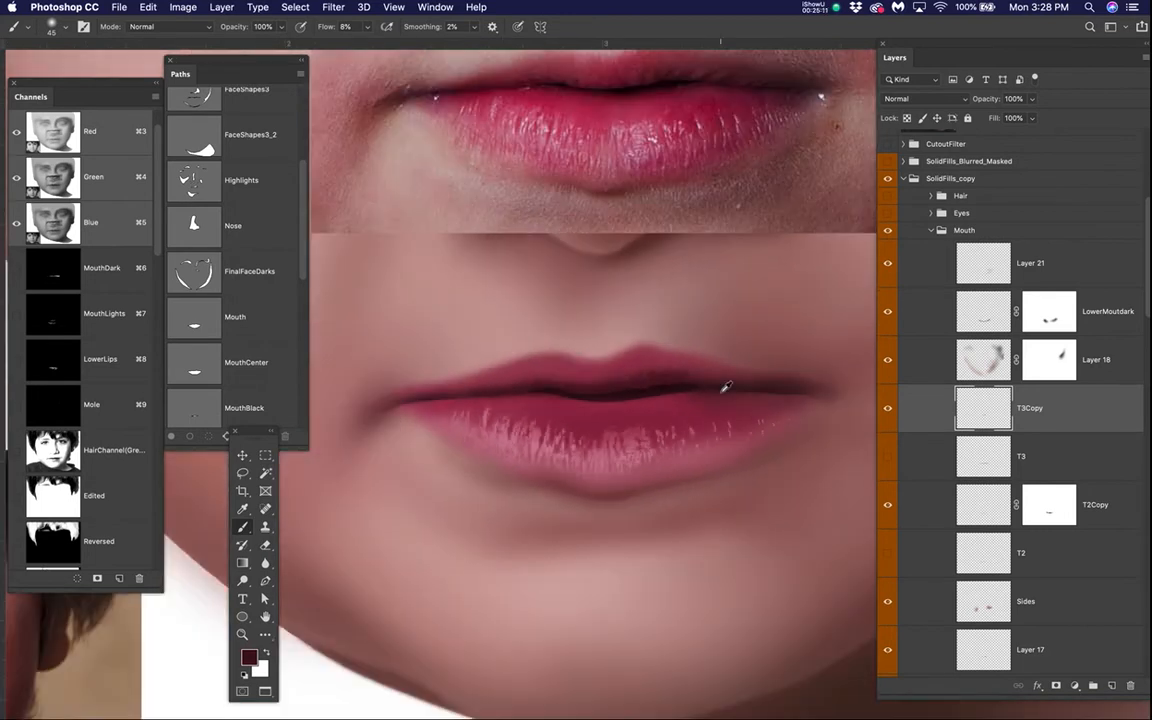
- Hide the MovedMouth reference layer
scroll(726, 387, up, 1)
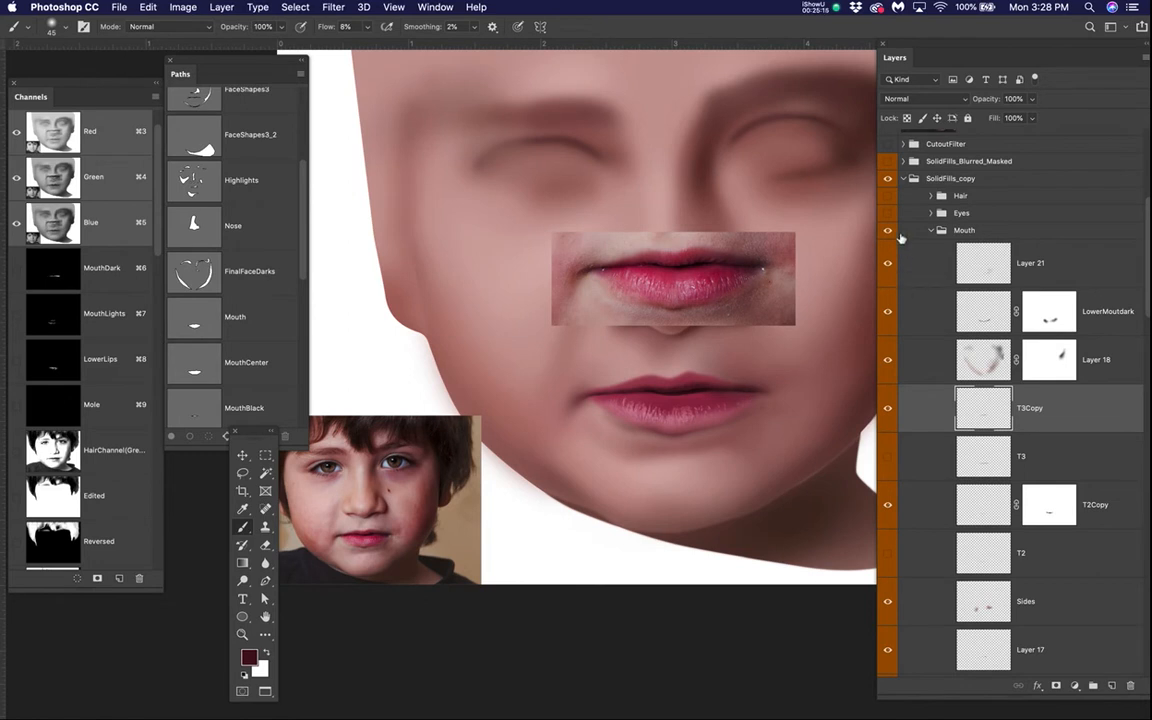
scroll(889, 238, up, 5)
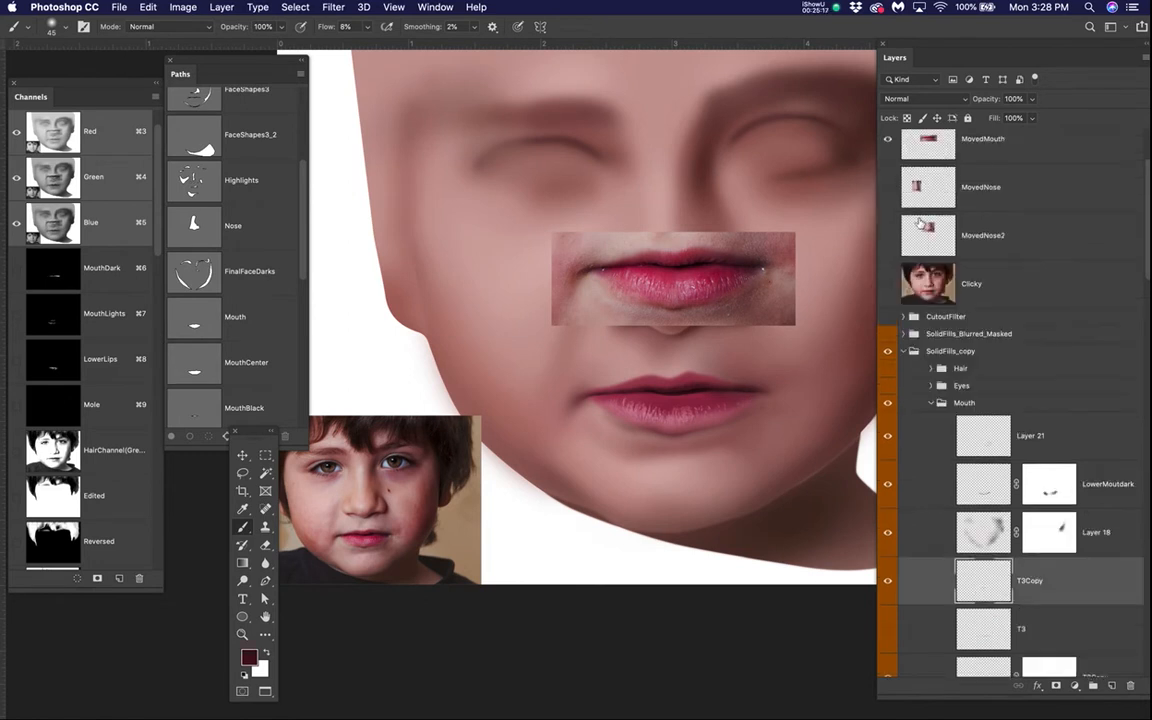
click(885, 213)
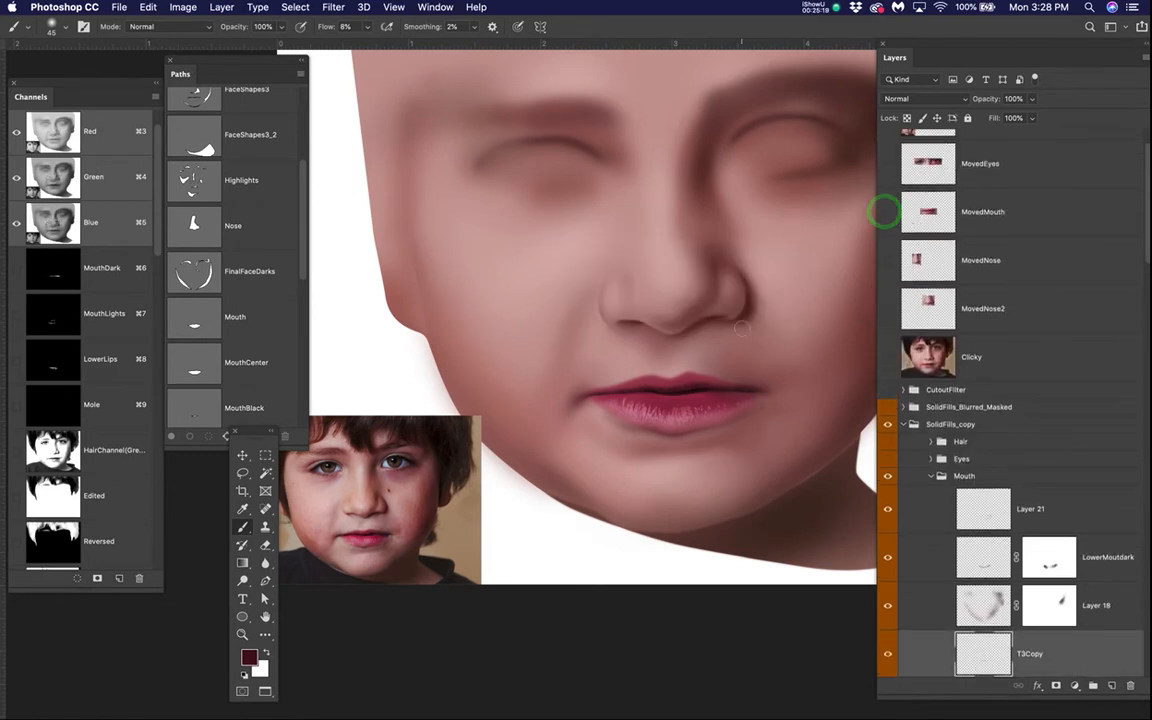
- Compare the painted face with the original photo by toggling the Clicky layer's visibility
click(884, 356)
click(884, 356)
click(884, 356)
click(884, 356)
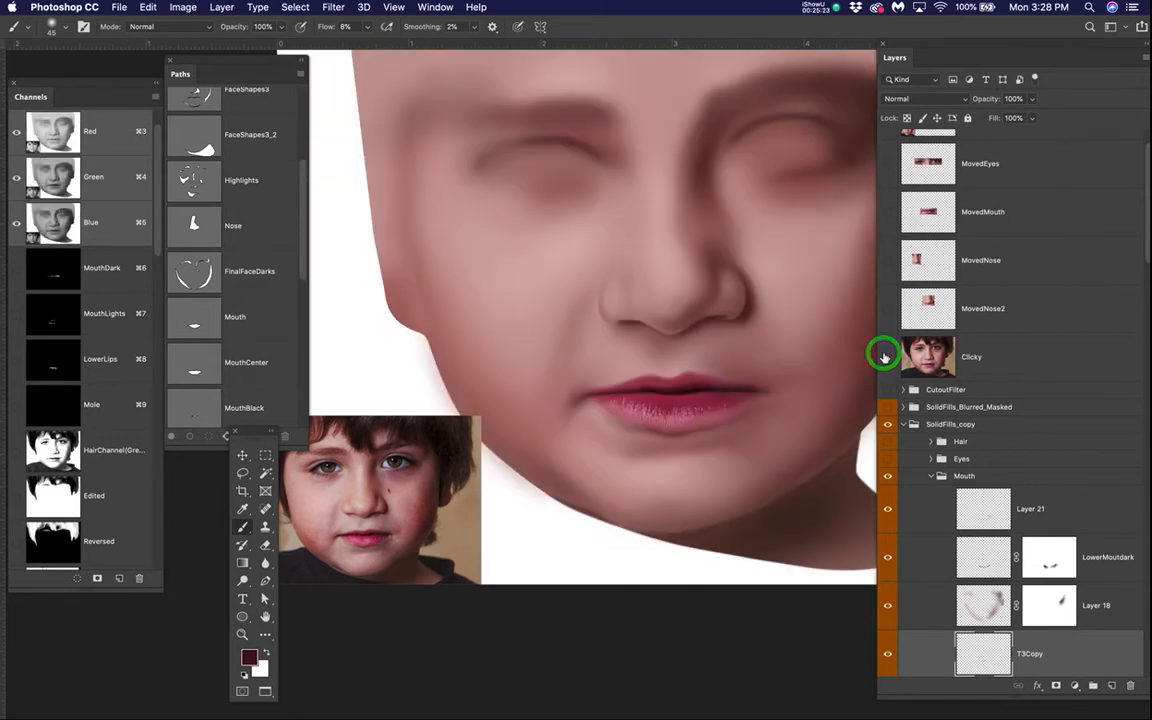
click(884, 356)
click(884, 356)
- Display the EyeWhites_Tears path and the Eye_Iris path over the eye area
drag(576, 267, 550, 398)
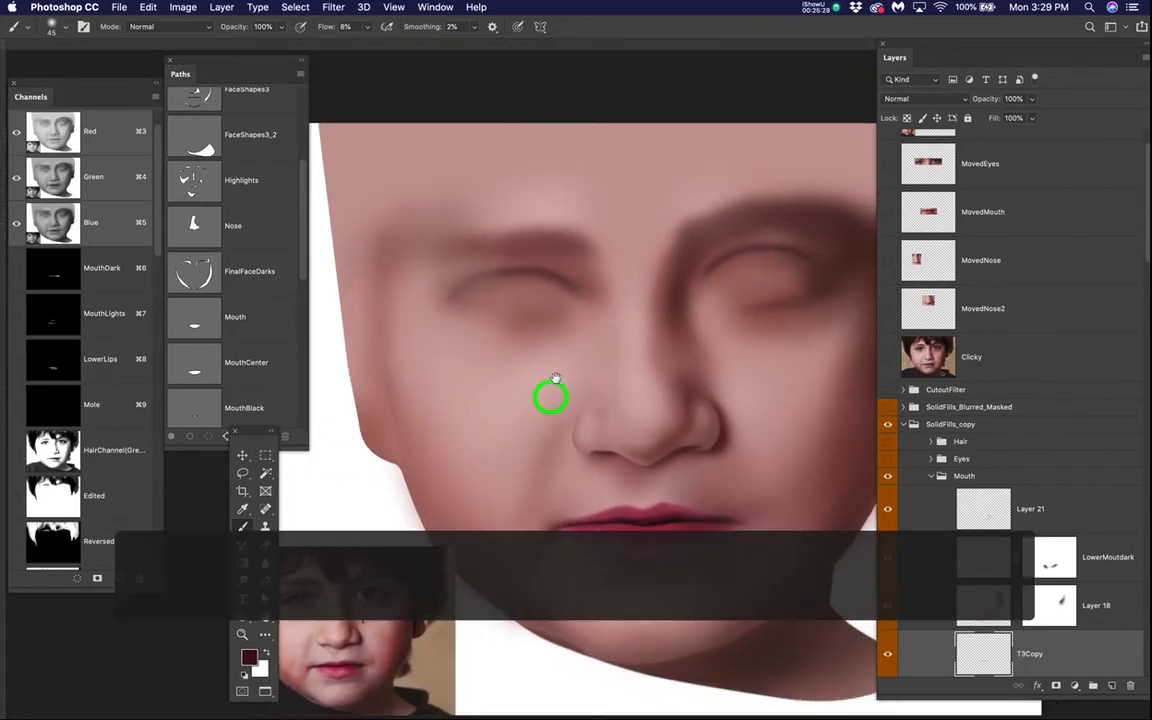
scroll(564, 364, up, 1)
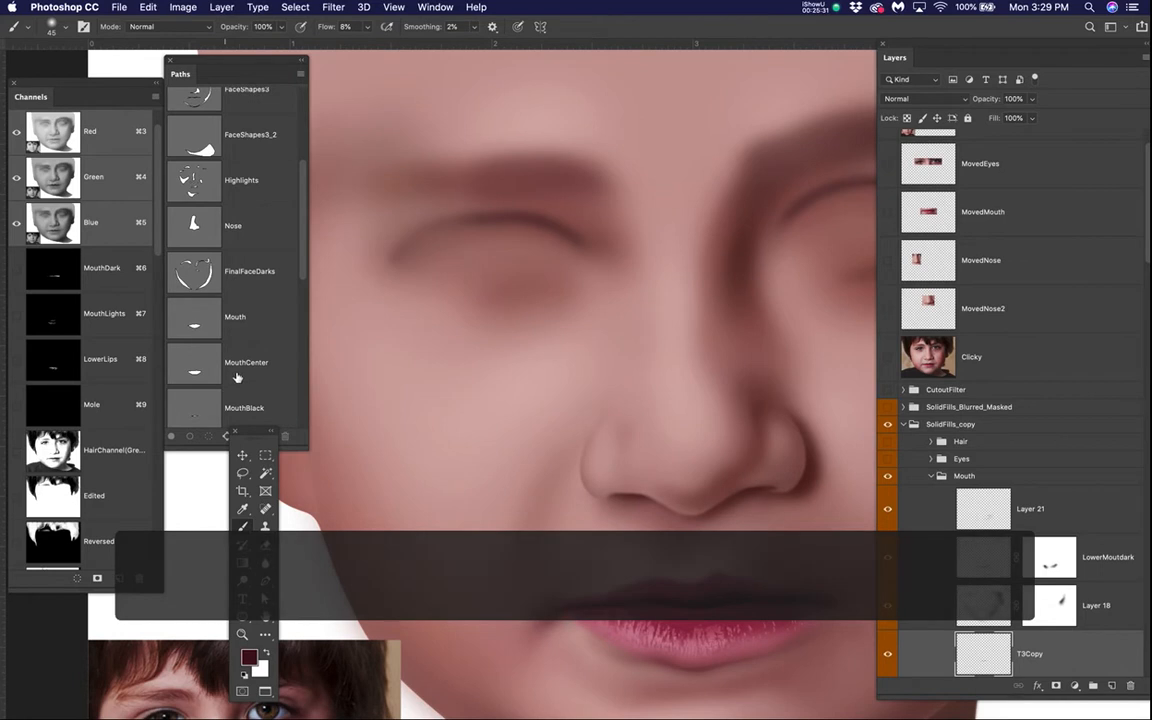
scroll(232, 383, down, 5)
click(191, 263)
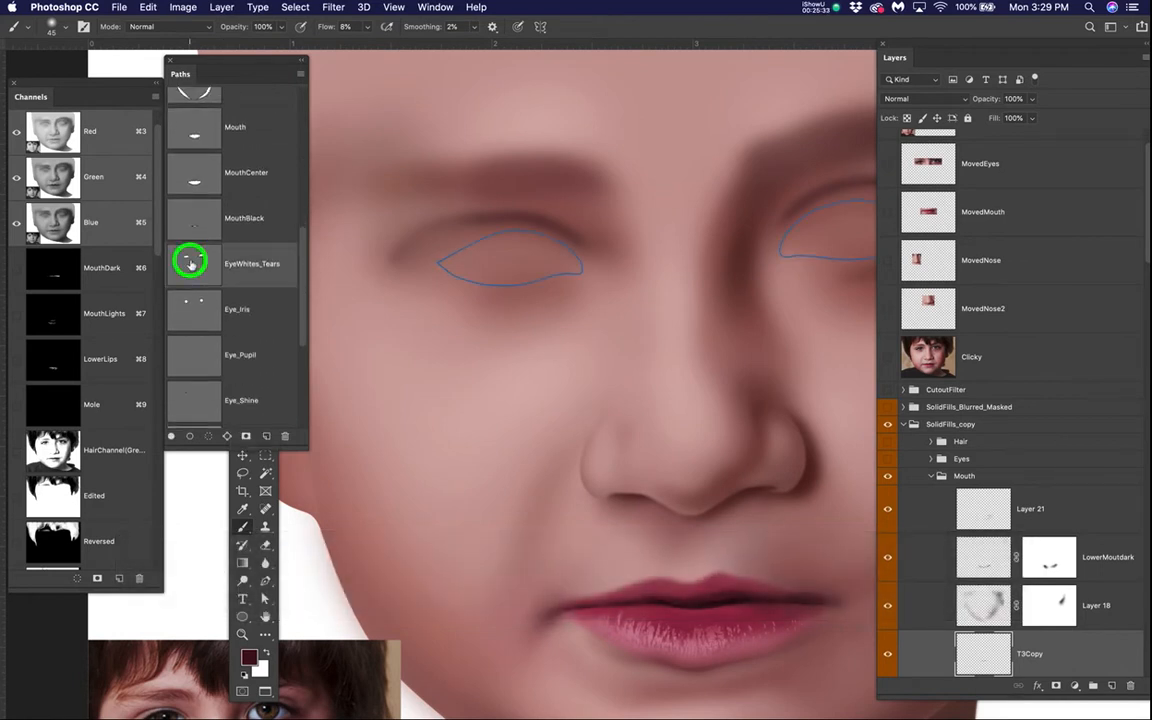
click(191, 313)
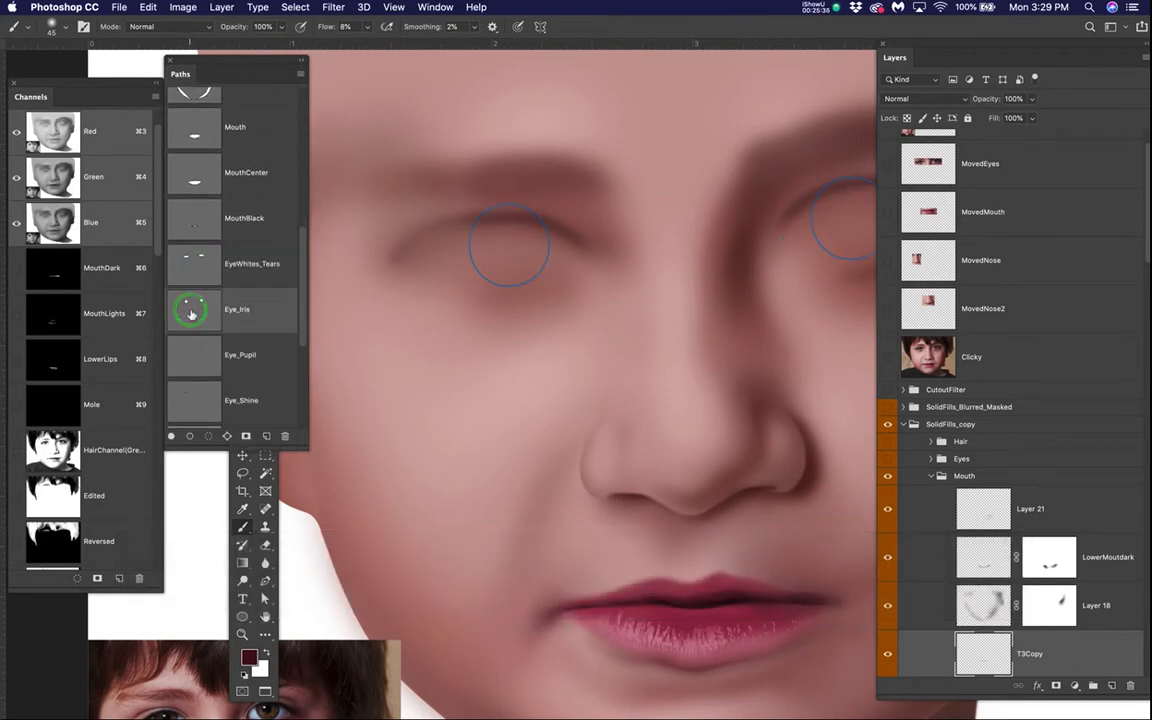
- Show and expand the Eyes layer group, and collapse the Mouth group
click(888, 461)
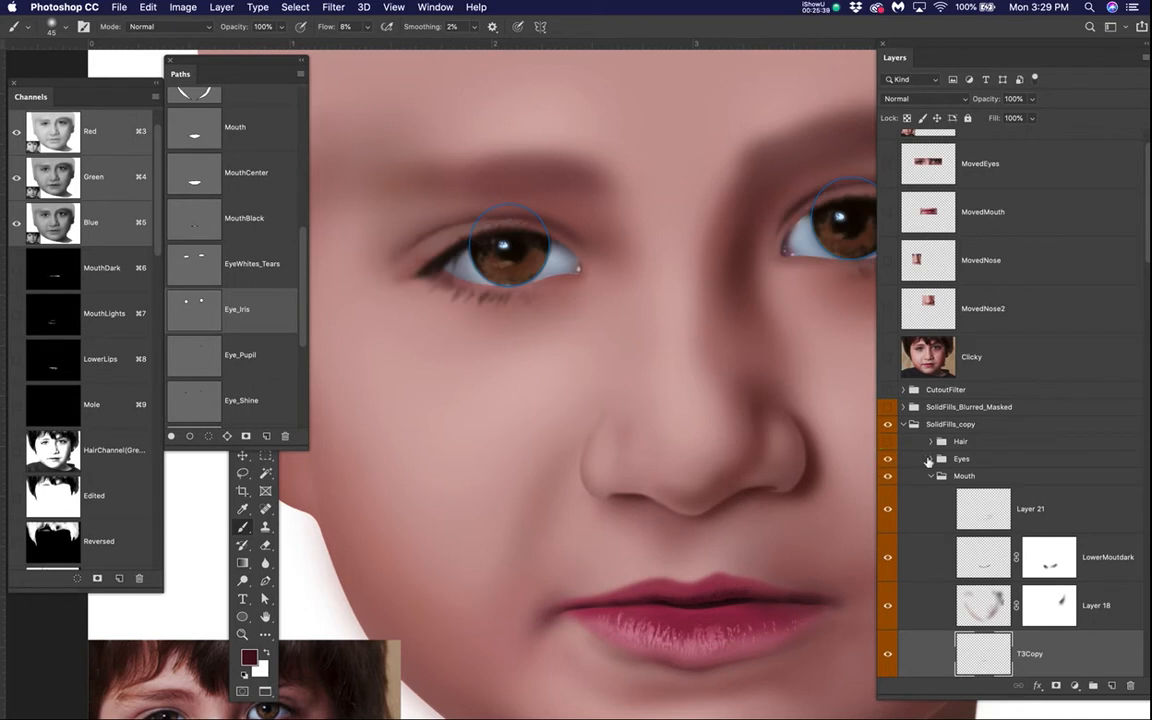
click(929, 459)
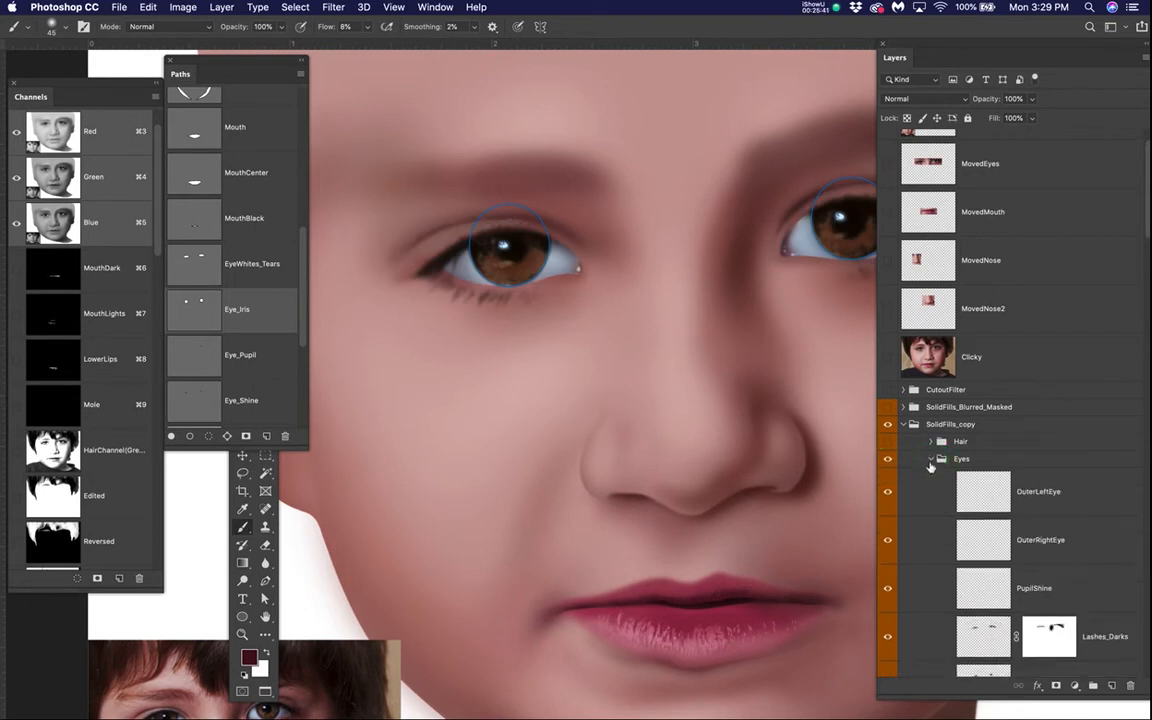
scroll(930, 466, down, 10)
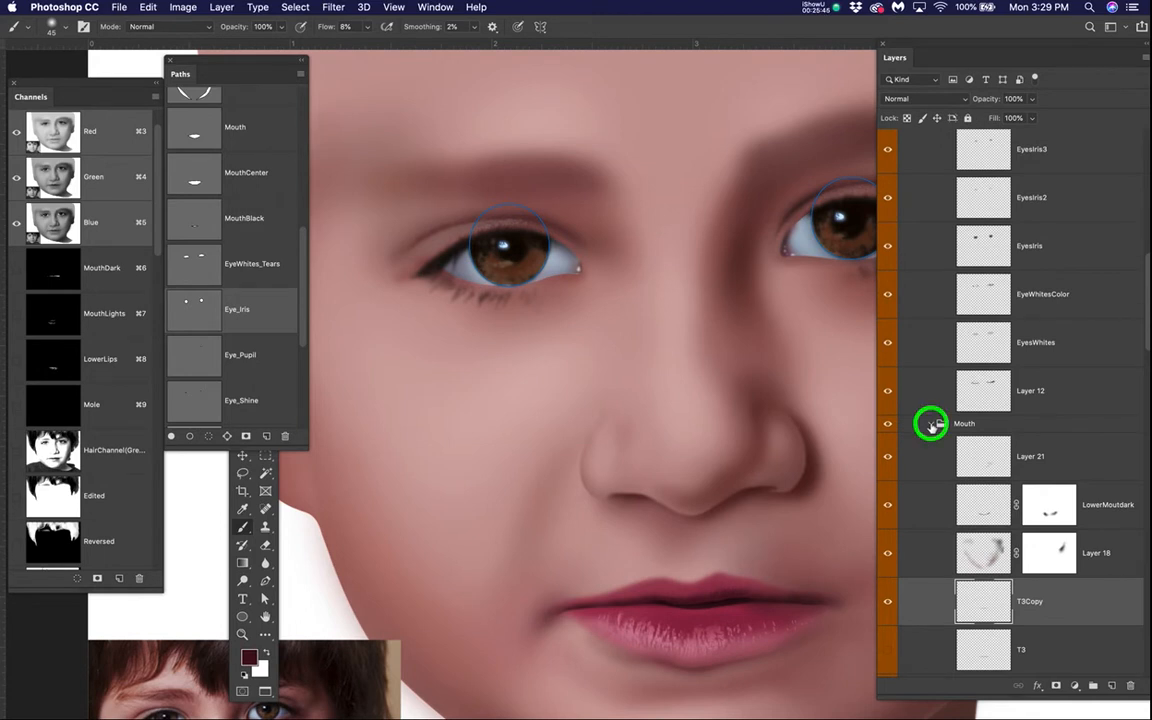
click(931, 424)
scroll(968, 427, up, 3)
scroll(949, 460, up, 5)
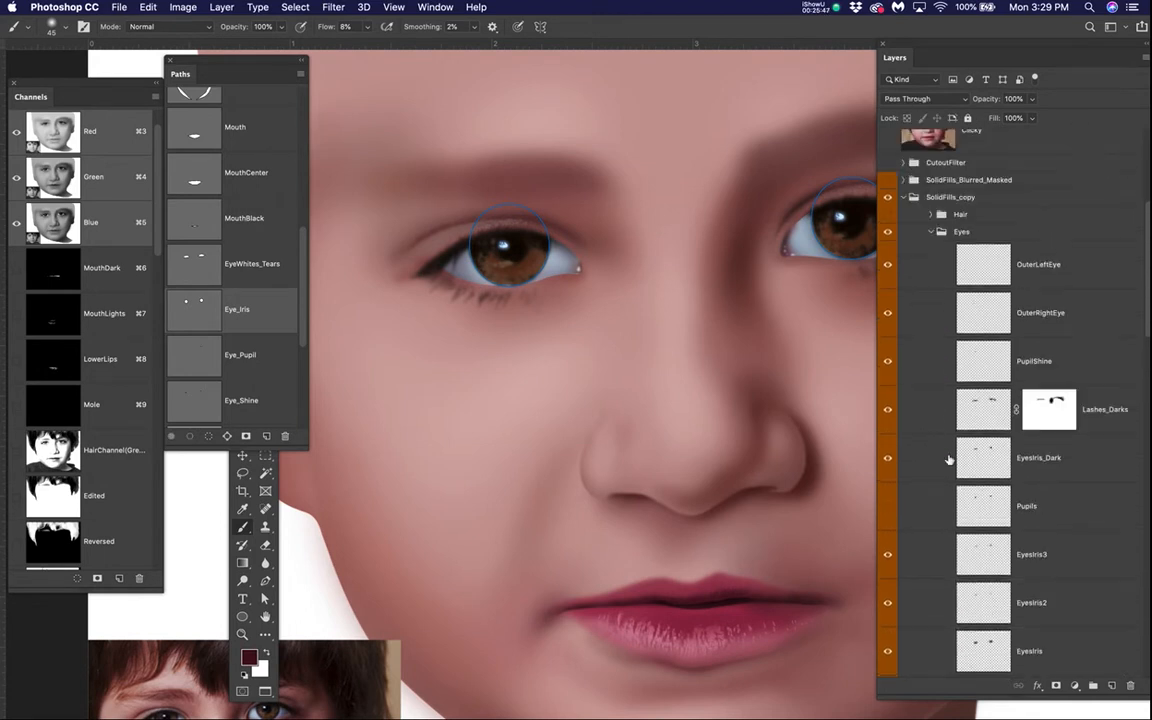
- Hide the layers in the Eyes group from OuterLeftEye down to EyesWhites, keeping only Layer 12 shown
drag(887, 264, 885, 607)
scroll(951, 557, down, 1)
scroll(951, 557, down, 3)
click(887, 486)
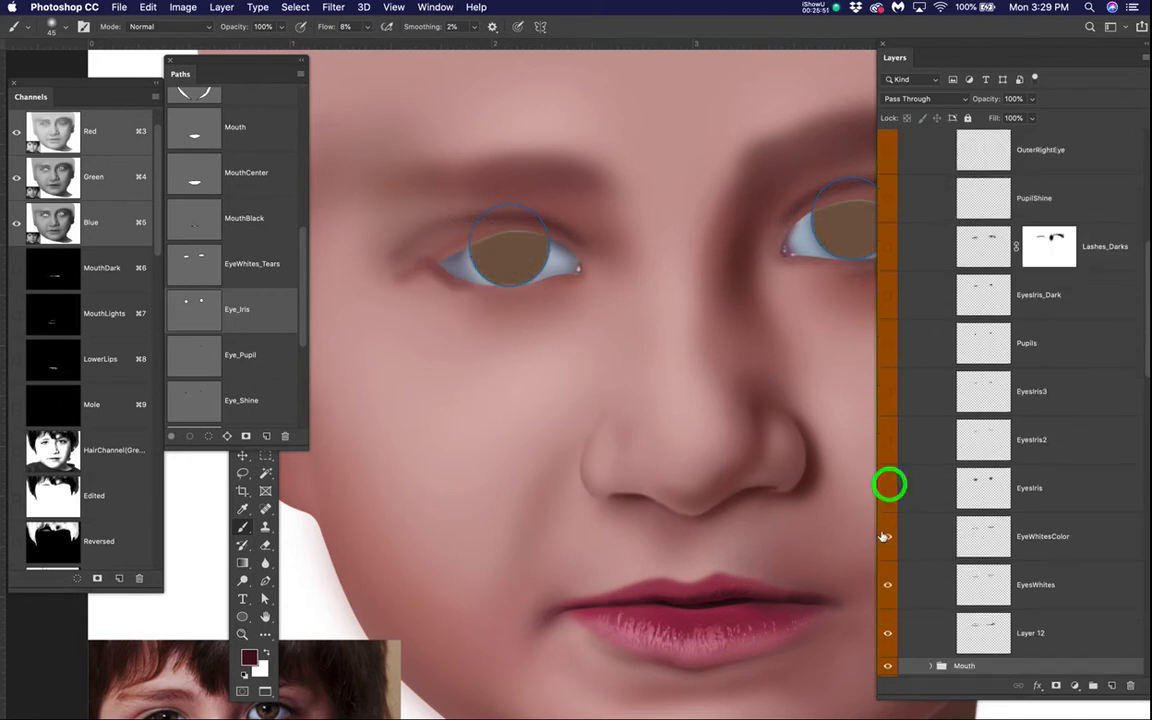
click(887, 536)
click(887, 583)
scroll(945, 603, down, 2)
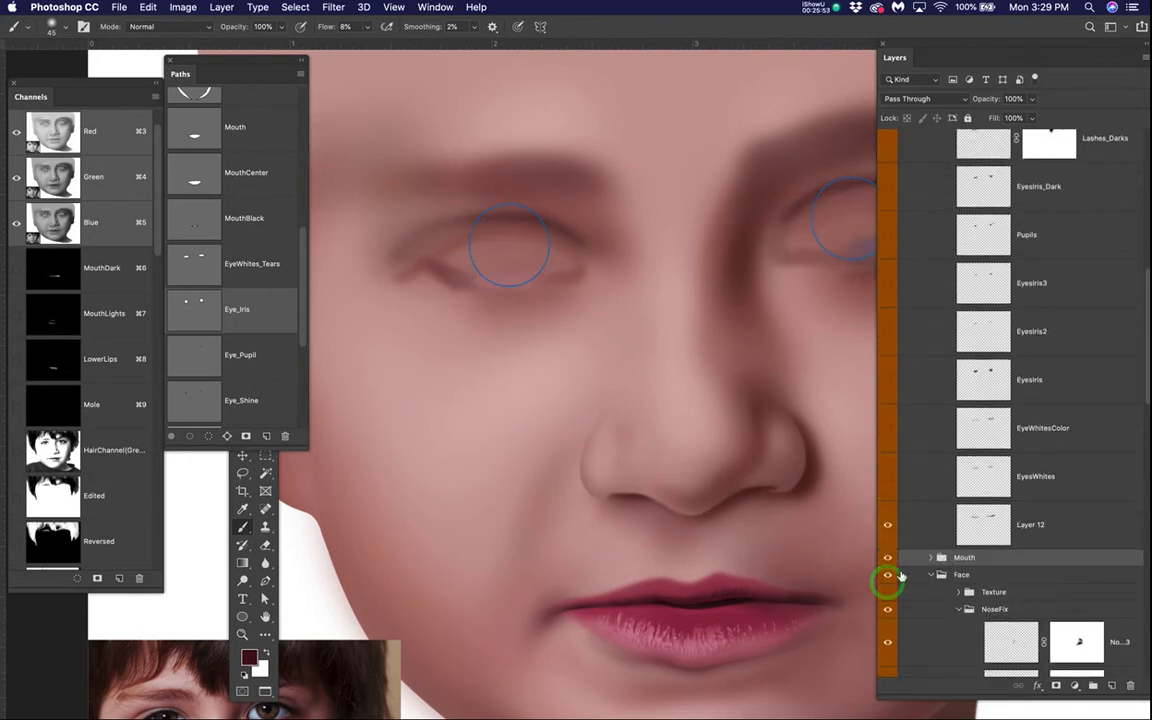
- Deselect the Eye_Iris path to remove its outline from the face
scroll(694, 415, down, 2)
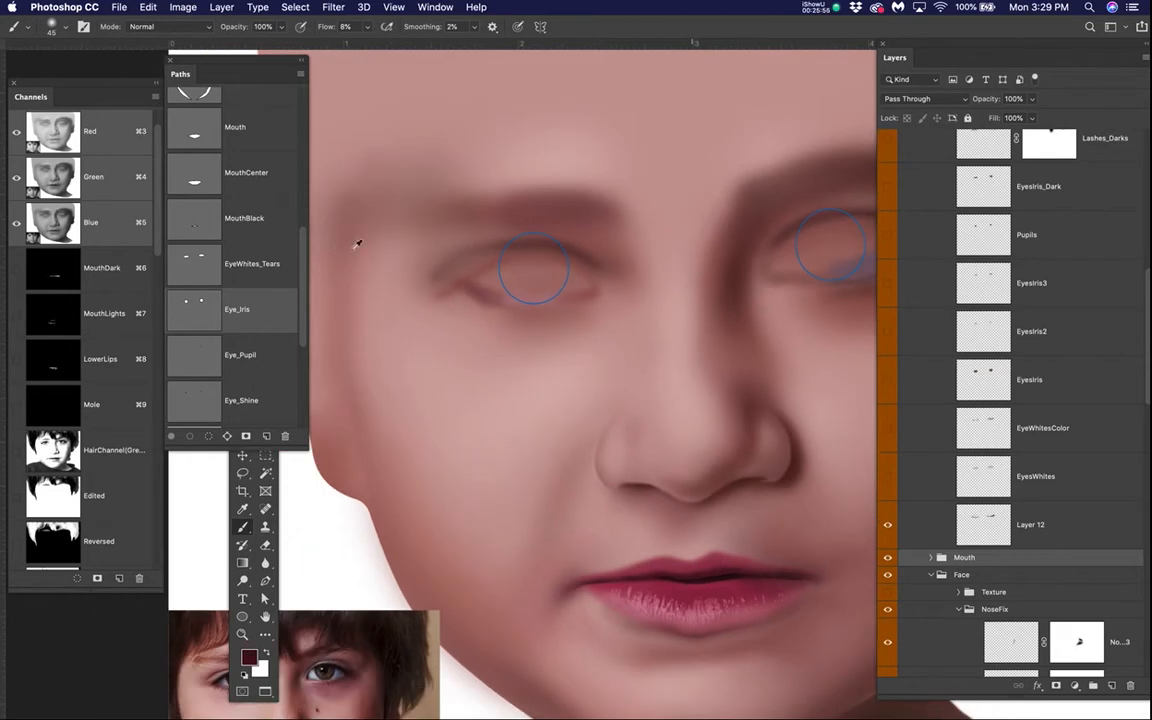
super+click(282, 313)
scroll(528, 292, down, 4)
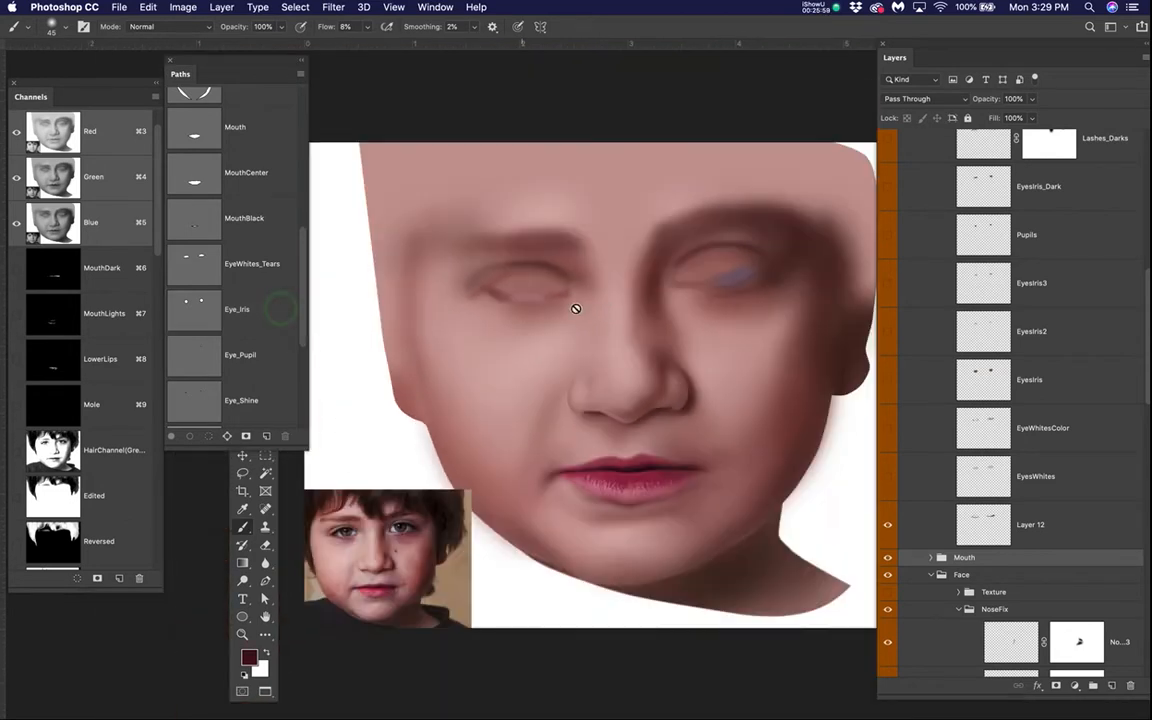
drag(596, 317, 593, 318)
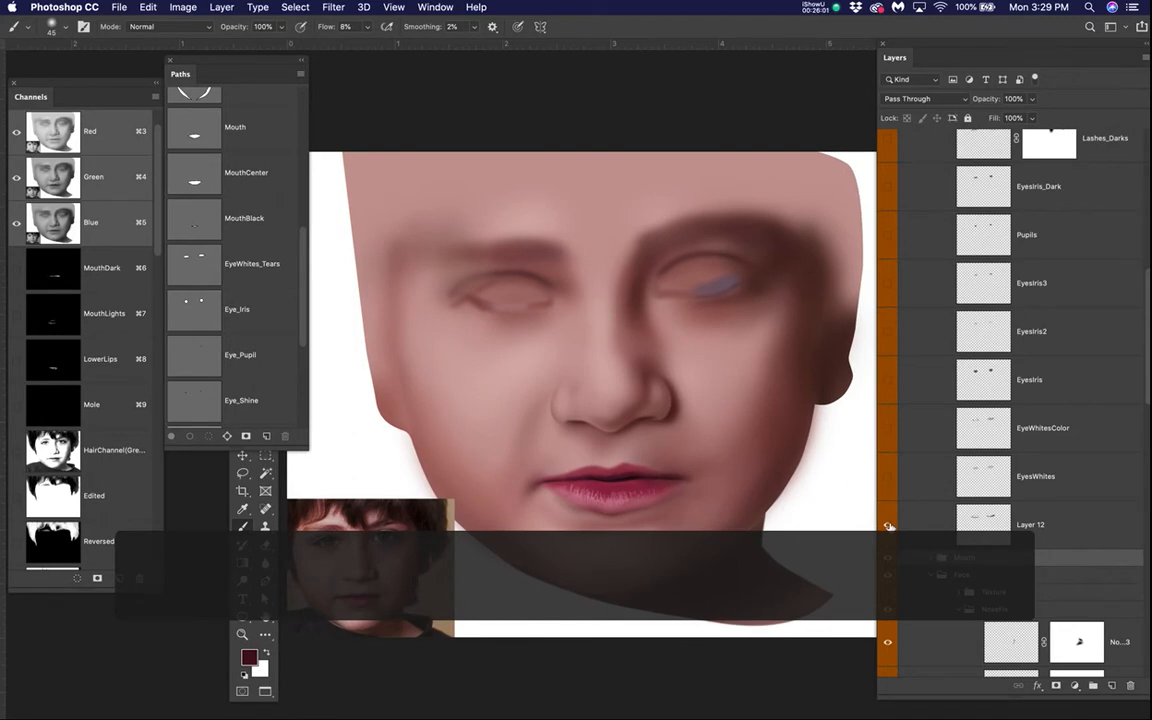
- Show the EyesWhites layer in the Eyes group
click(887, 476)
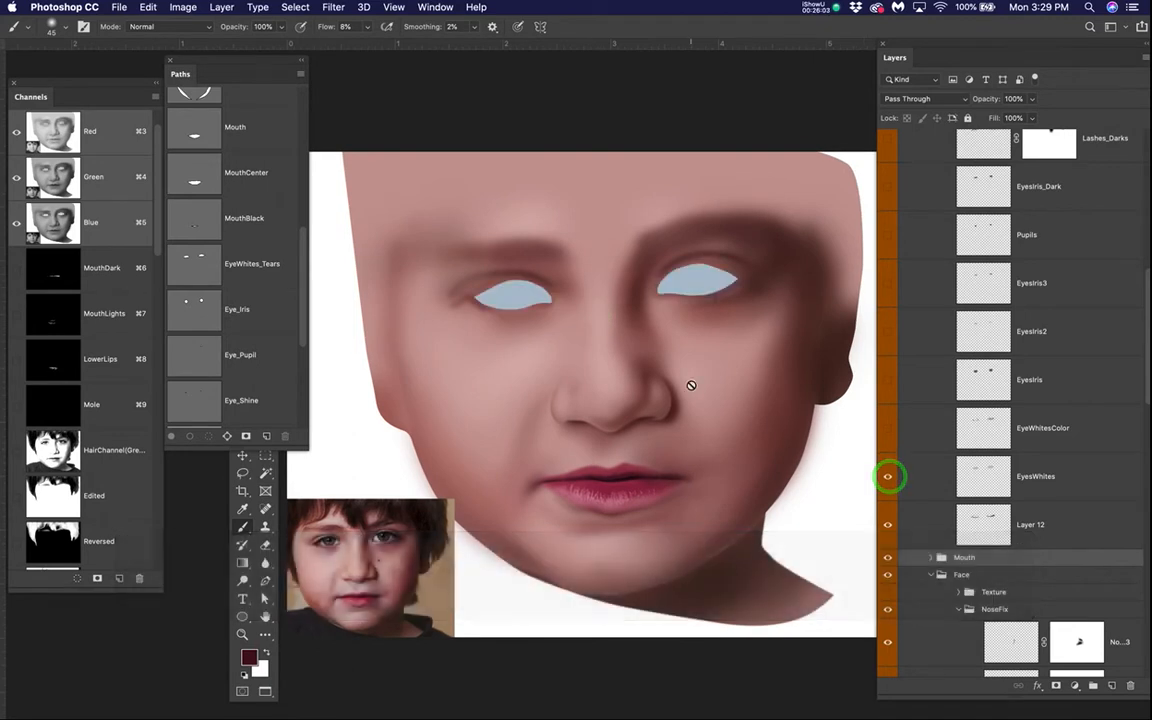
scroll(697, 378, up, 2)
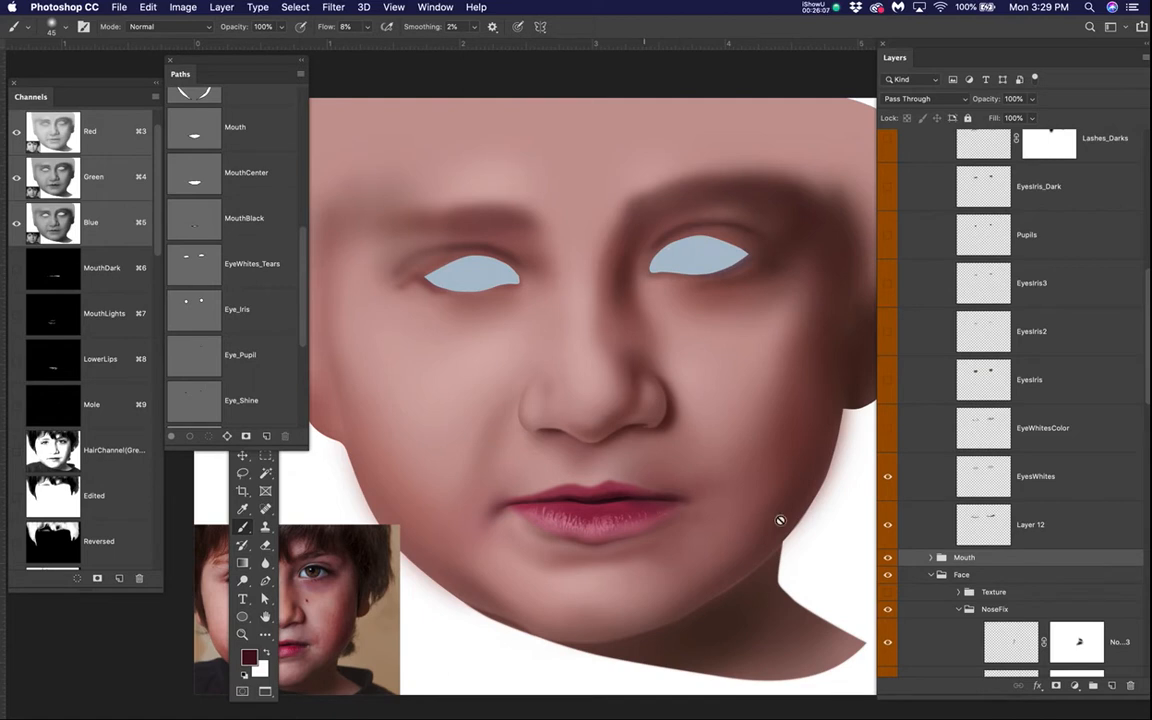
scroll(990, 325, up, 5)
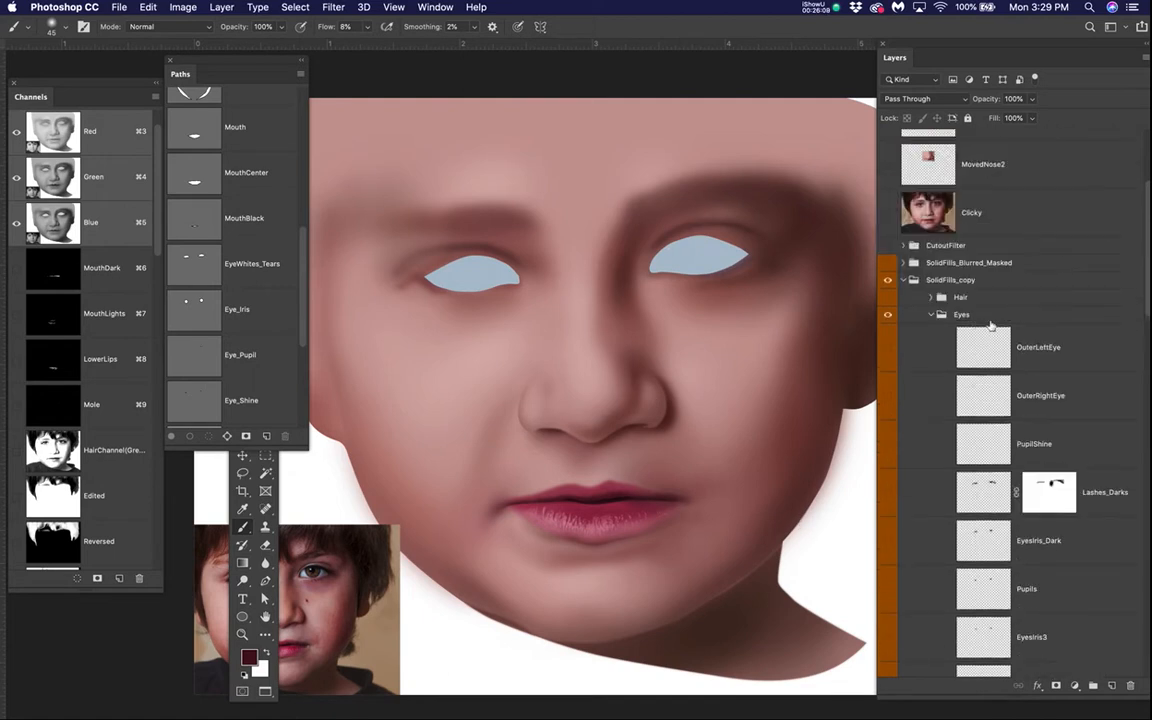
- Move the Clicky photo layer into the Eyes group between Pupils and EyesIris3, and toggle its visibility to compare photo and painting
drag(1014, 215, 1049, 607)
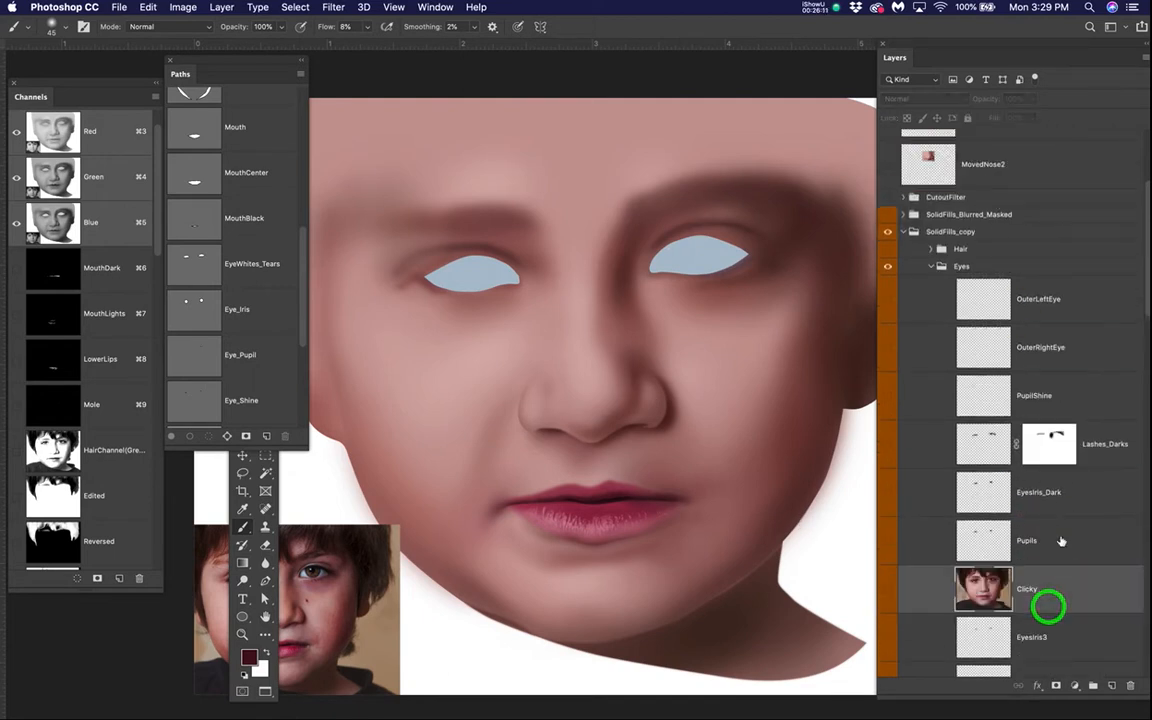
scroll(1055, 575, down, 3)
scroll(1061, 541, down, 2)
click(887, 232)
click(887, 232)
click(887, 232)
click(887, 232)
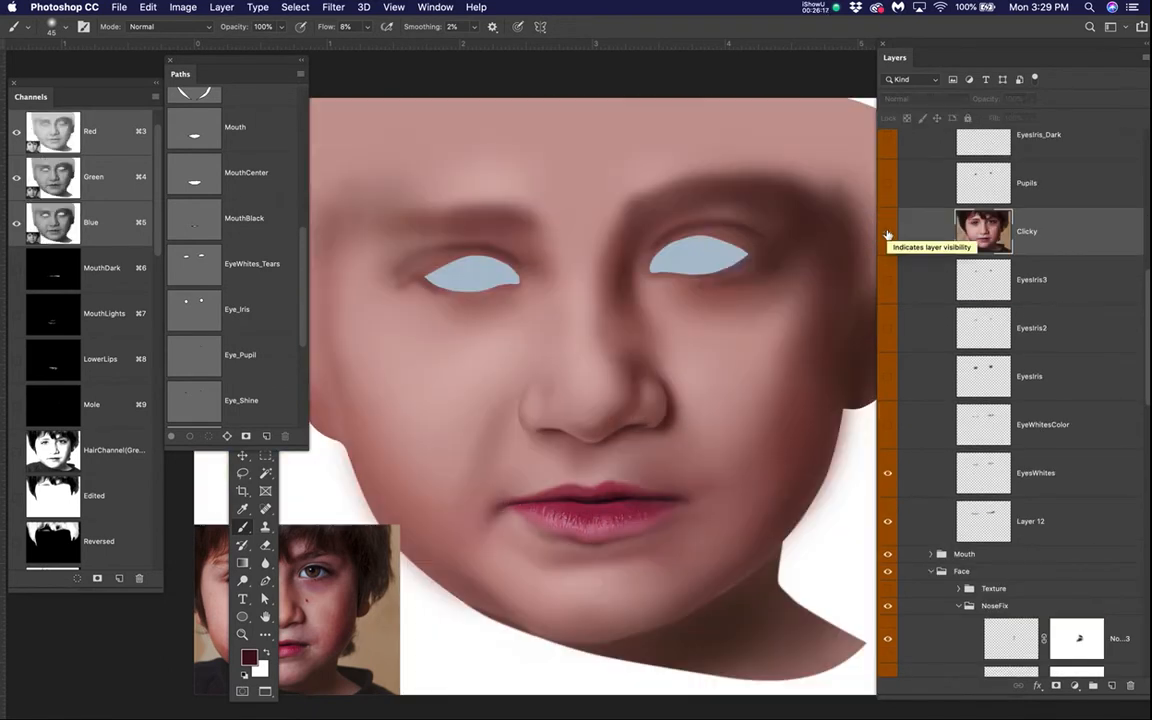
- Show the EyeWhitesColor, EyesIris and EyesIris2 layers in the Eyes group
click(887, 426)
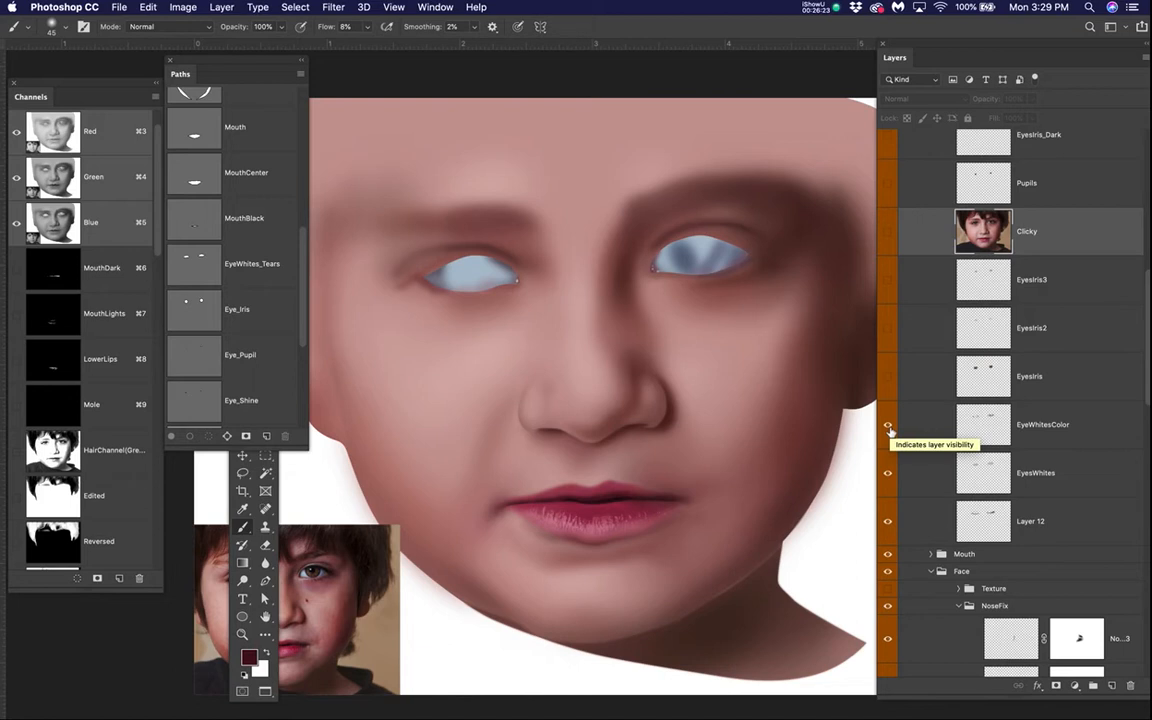
click(887, 378)
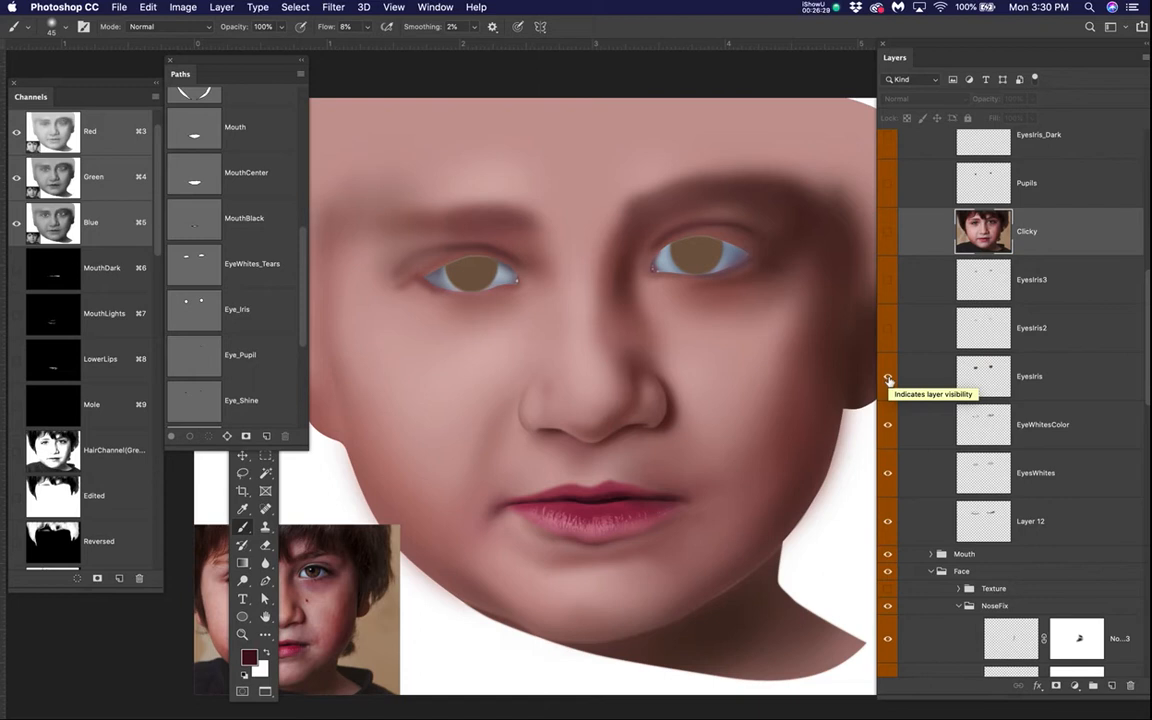
click(887, 328)
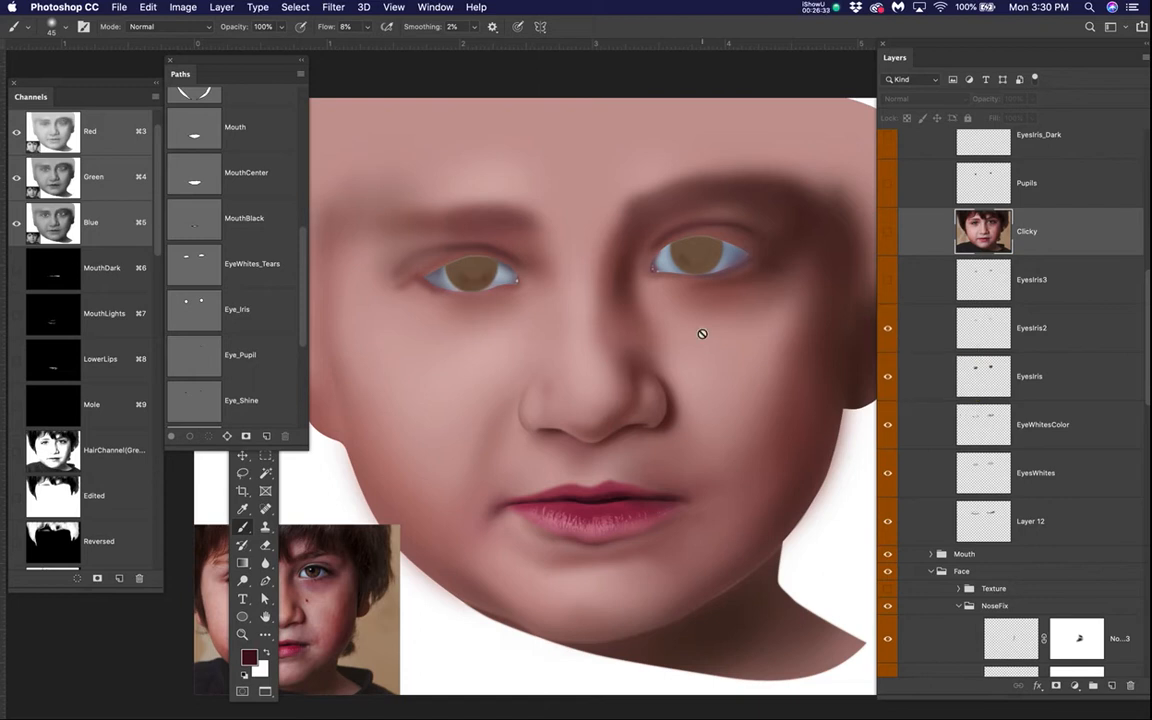
- Show the MovedEyes layer as a photo reference strip below the painted eyes, with both sets of eyes enlarged
scroll(702, 334, up, 3)
drag(684, 335, 709, 352)
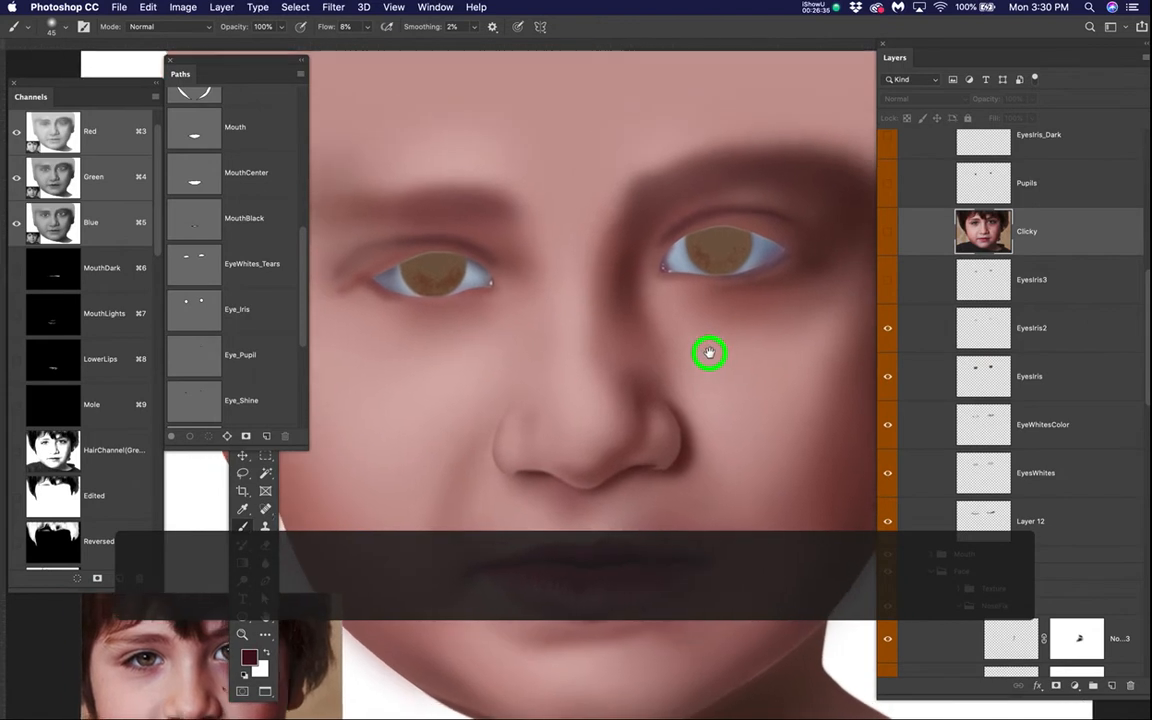
scroll(676, 303, up, 2)
drag(679, 306, 712, 302)
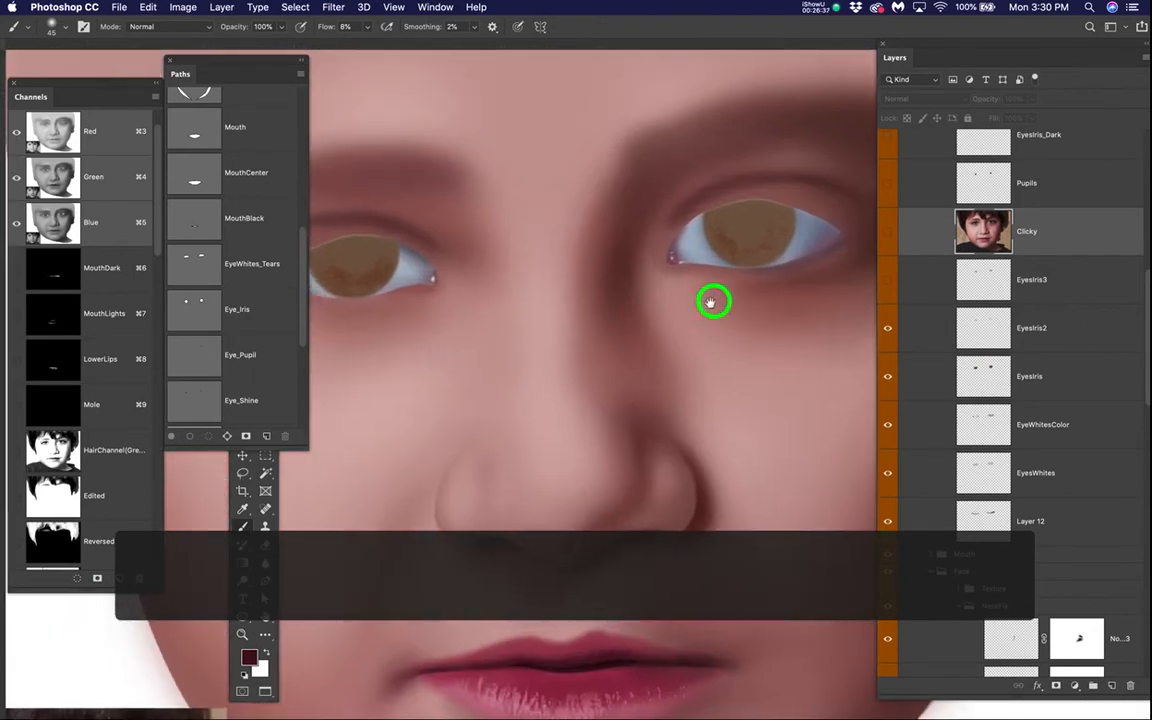
scroll(720, 300, up, 6)
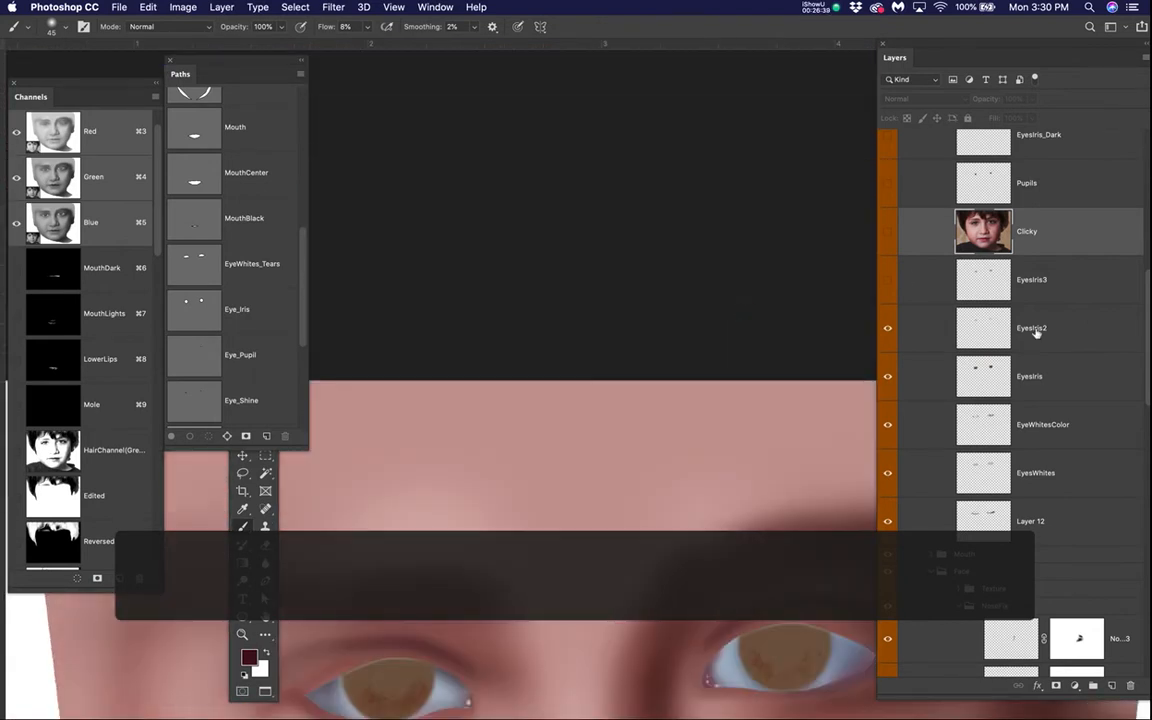
scroll(1033, 327, up, 10)
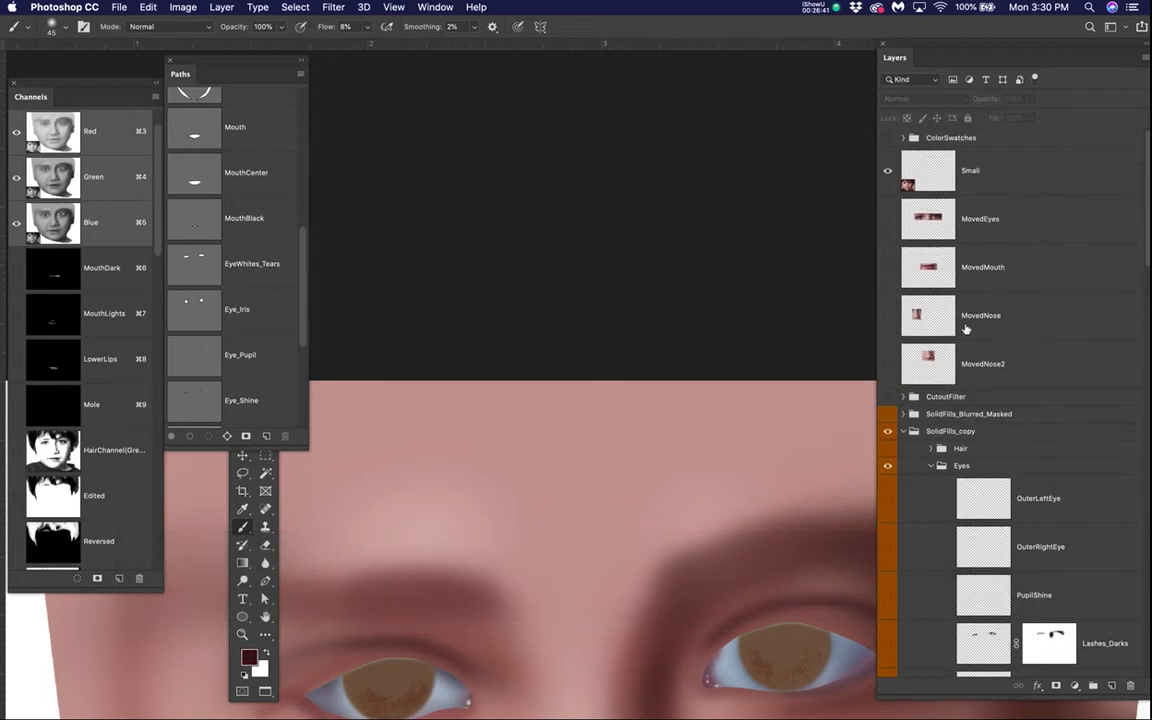
click(887, 219)
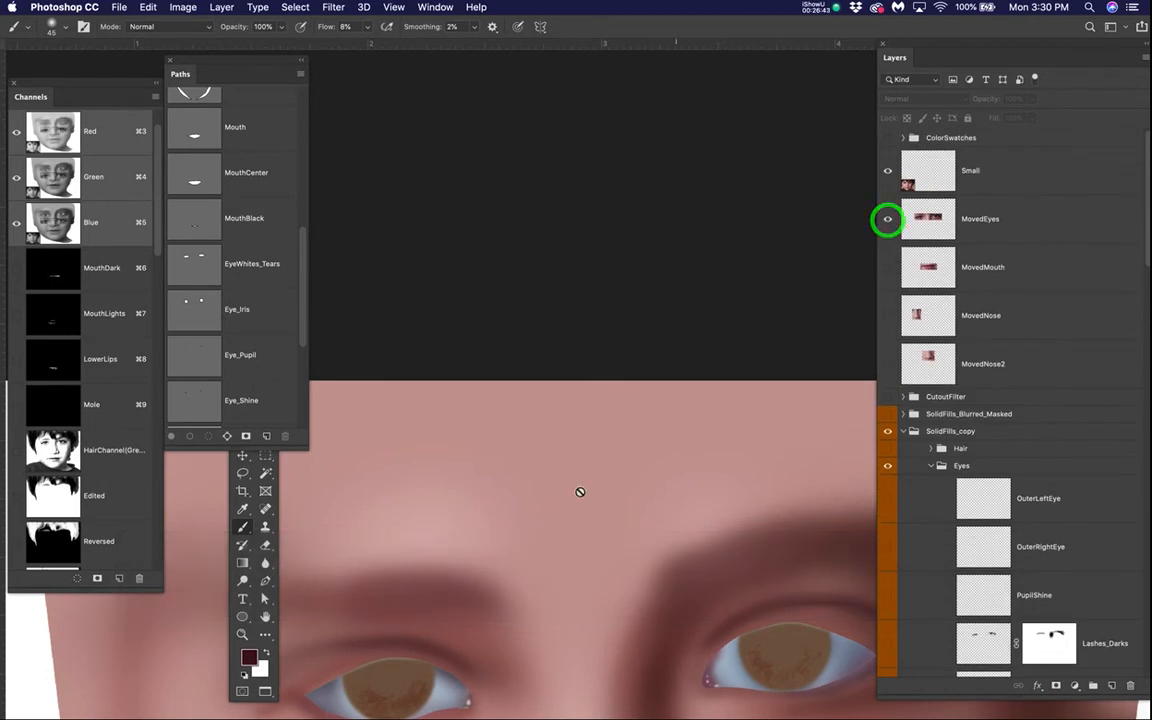
scroll(580, 492, down, 5)
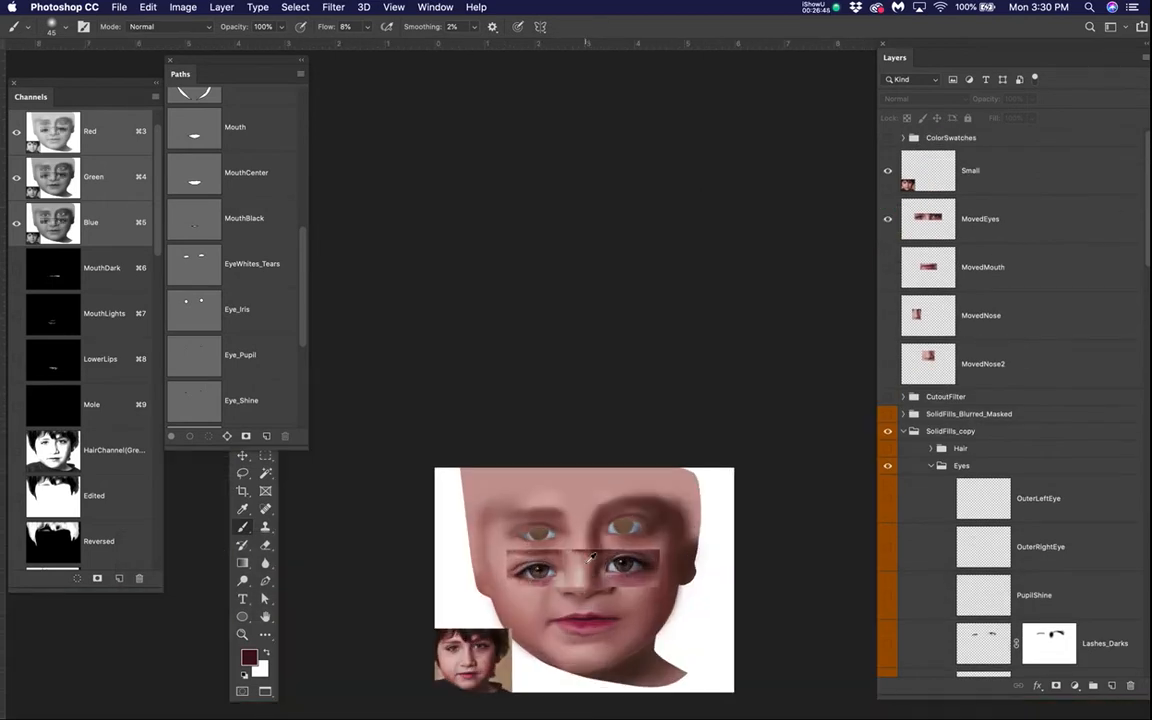
scroll(590, 557, up, 6)
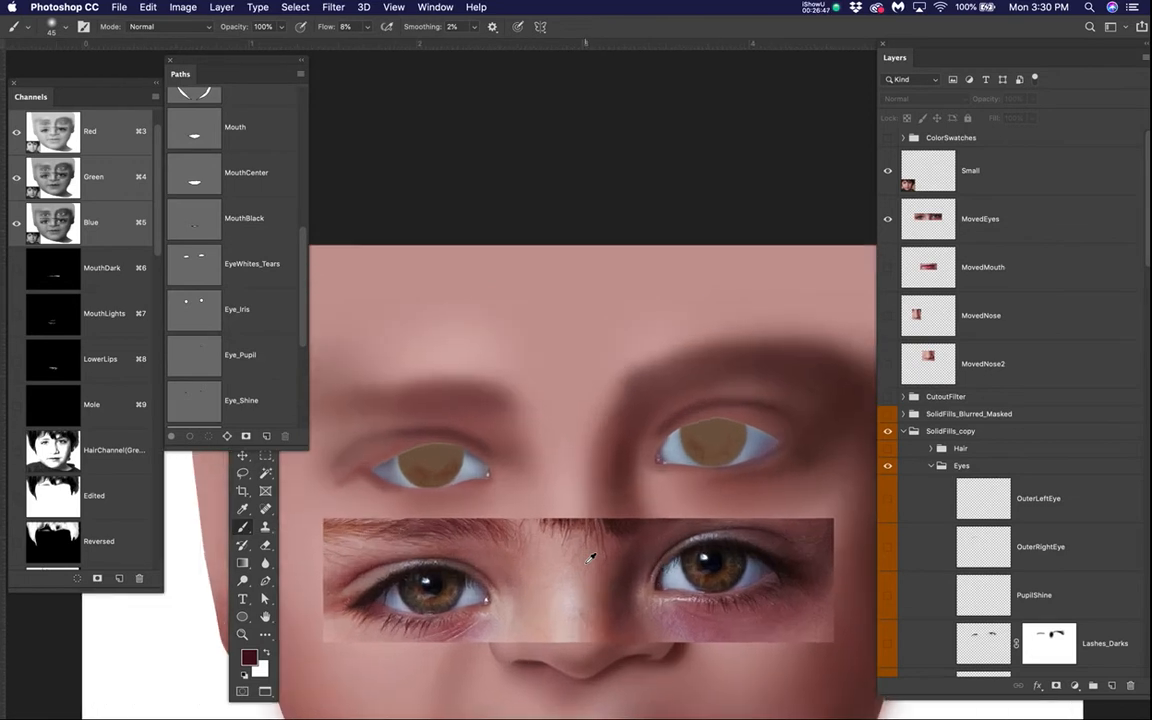
scroll(590, 557, up, 3)
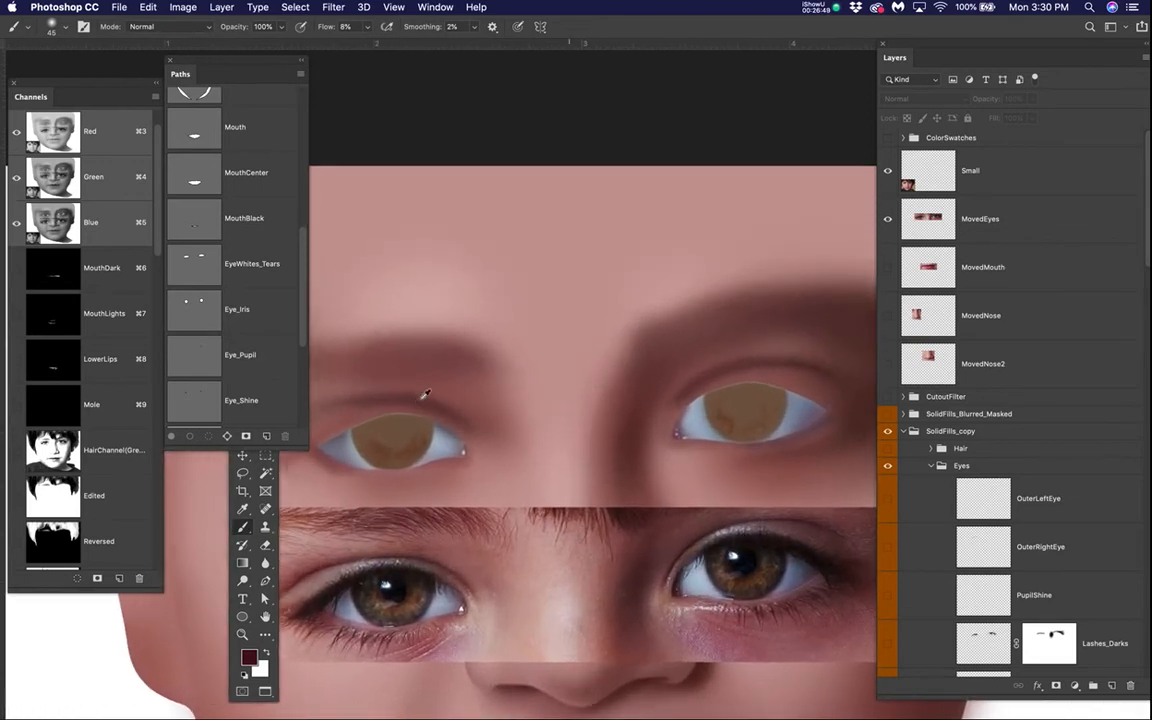
- Move the Paths panel aside to uncover the face, with the painted and photographed eyes both in view
click(265, 64)
drag(211, 64, 207, 64)
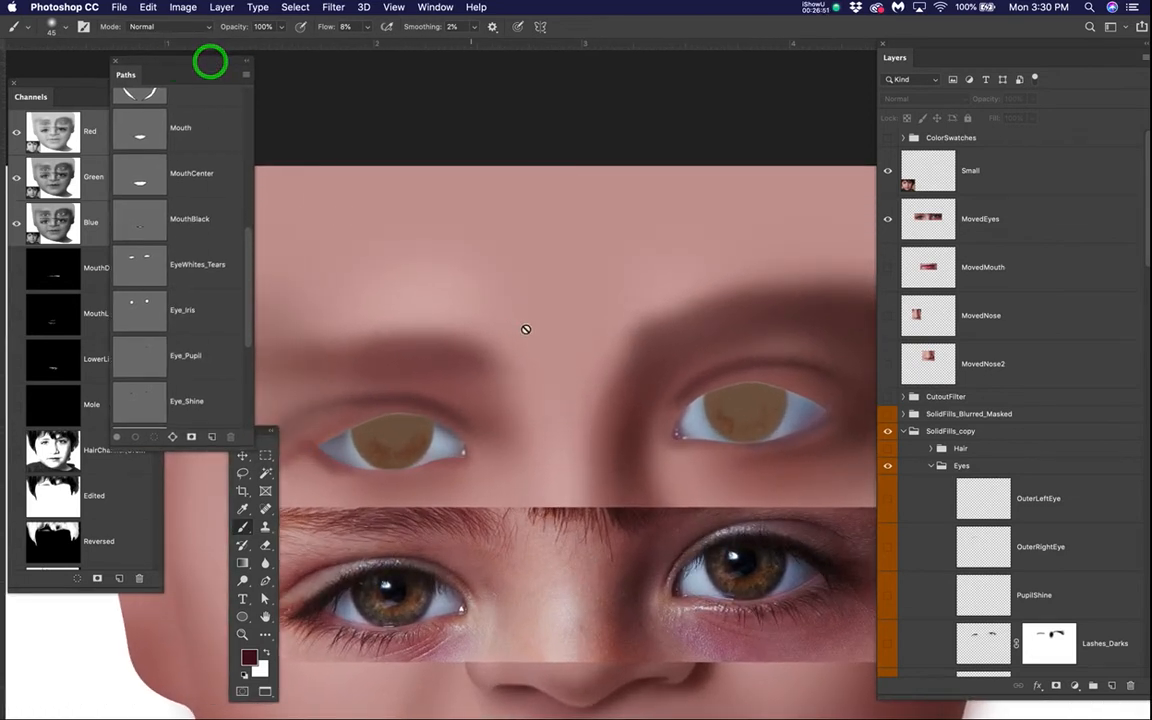
drag(524, 327, 522, 126)
- Toggle the EyesIris2 layer off and on to compare, and move the Clicky layer between OuterRightEye and PupilShine
scroll(914, 522, down, 6)
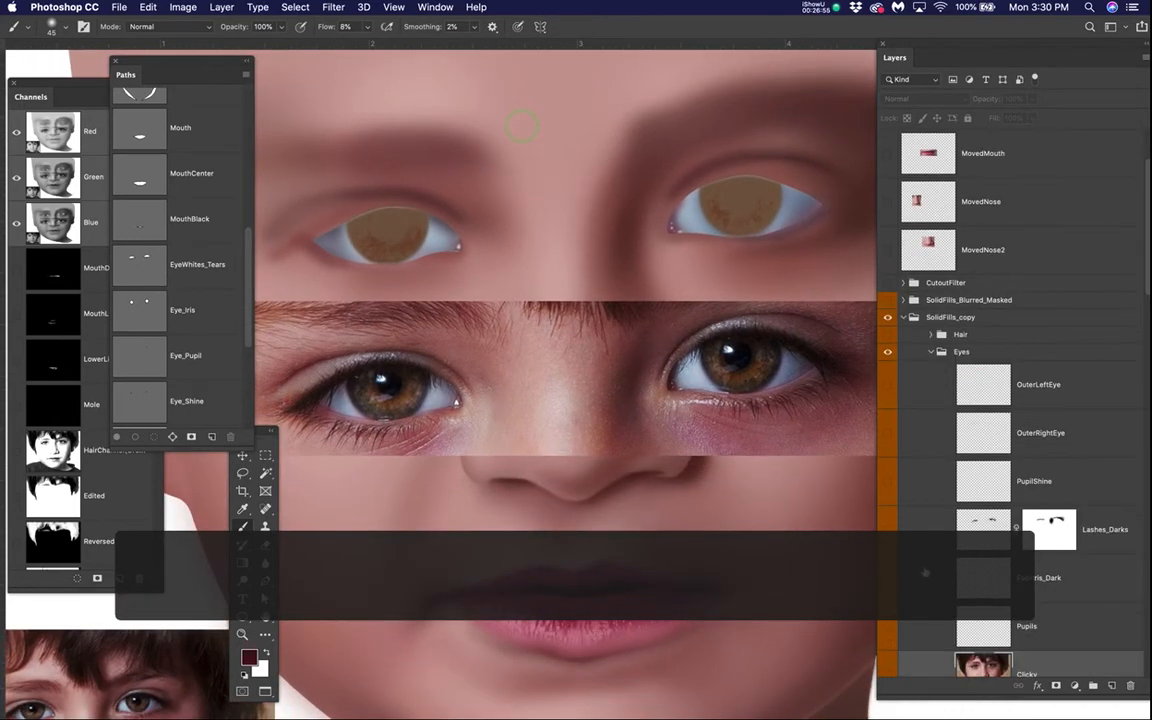
scroll(920, 560, down, 2)
click(884, 516)
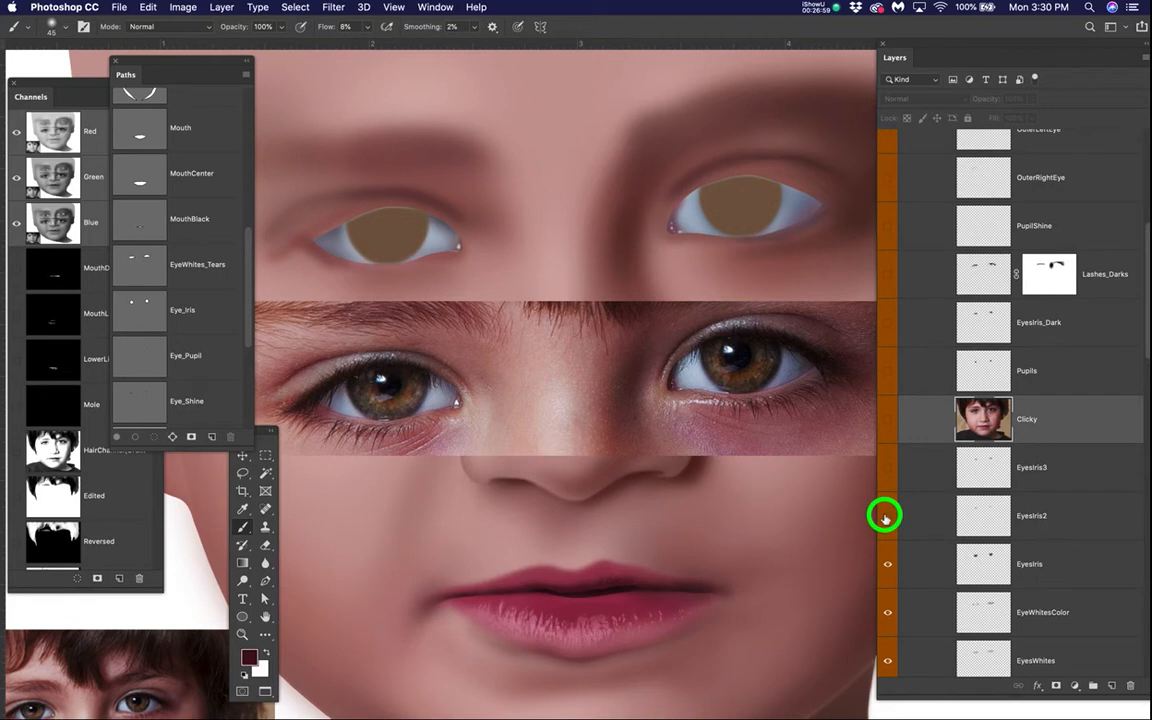
drag(1043, 426, 1064, 197)
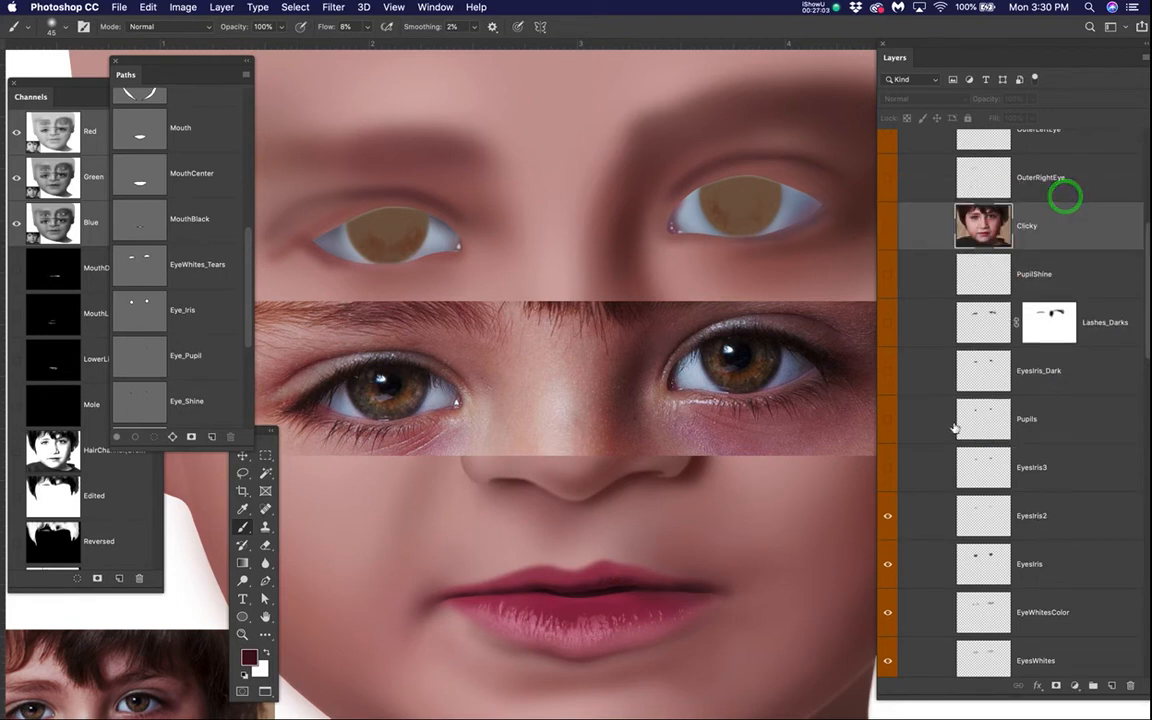
- Show the EyesIris3, Pupils, EyesIris_Dark, Lashes_Darks and PupilShine layers one after another
click(888, 469)
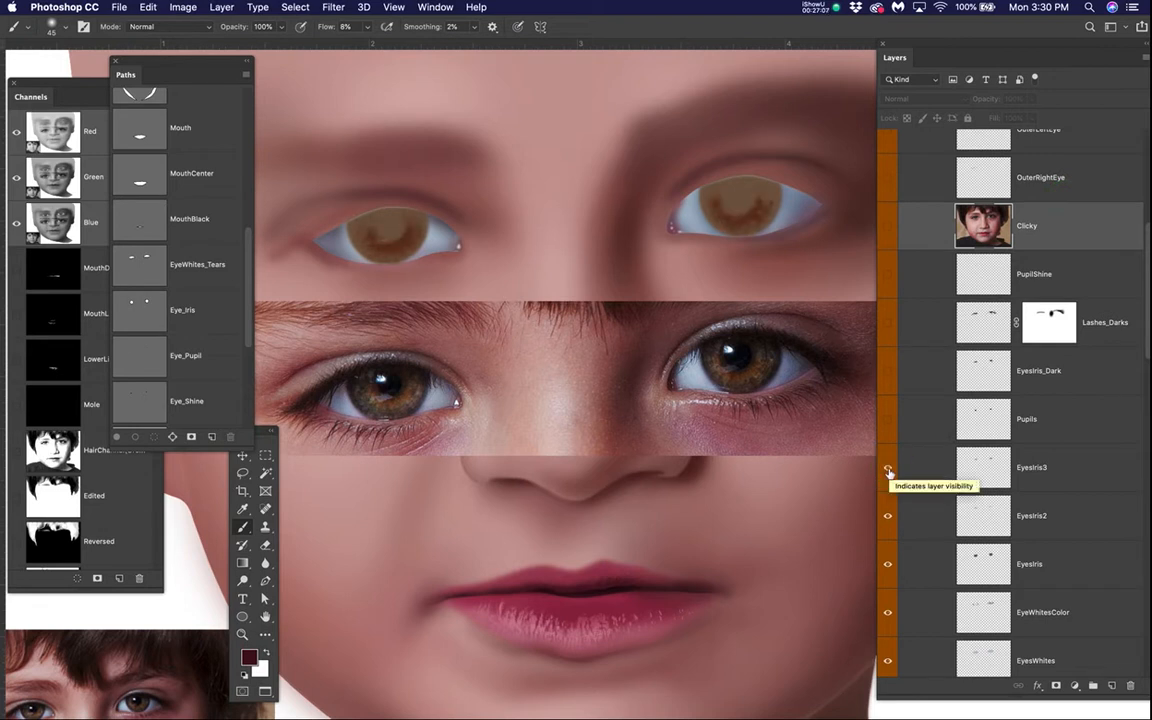
click(888, 419)
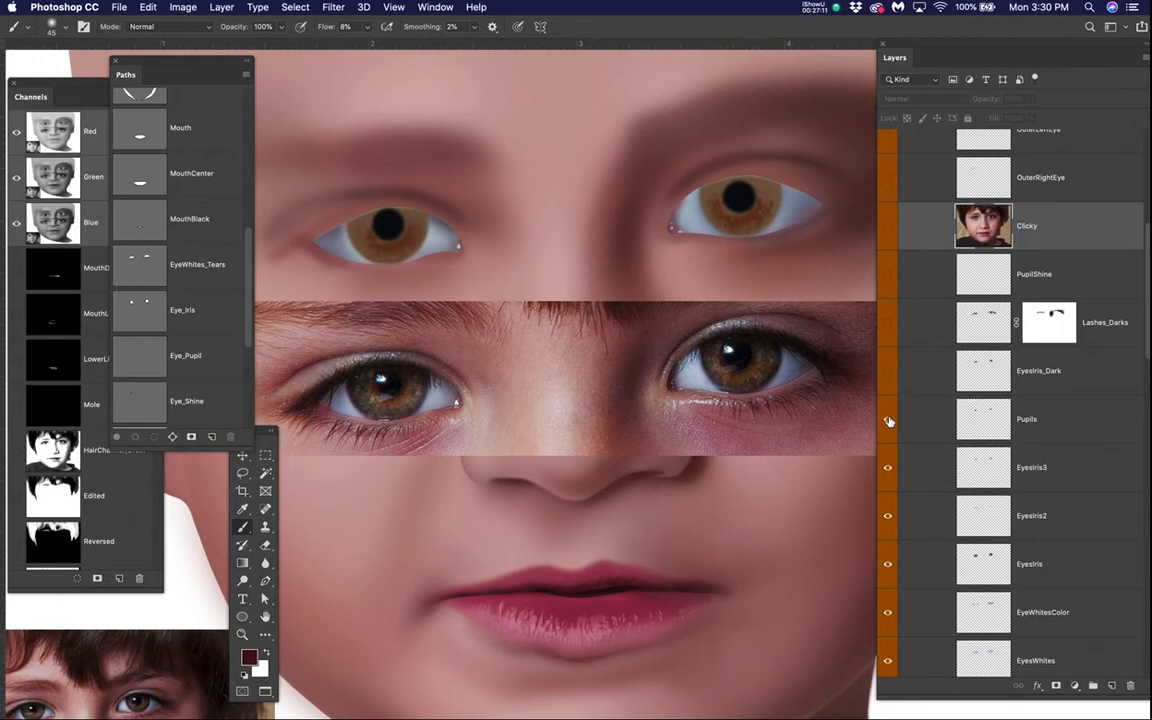
click(888, 376)
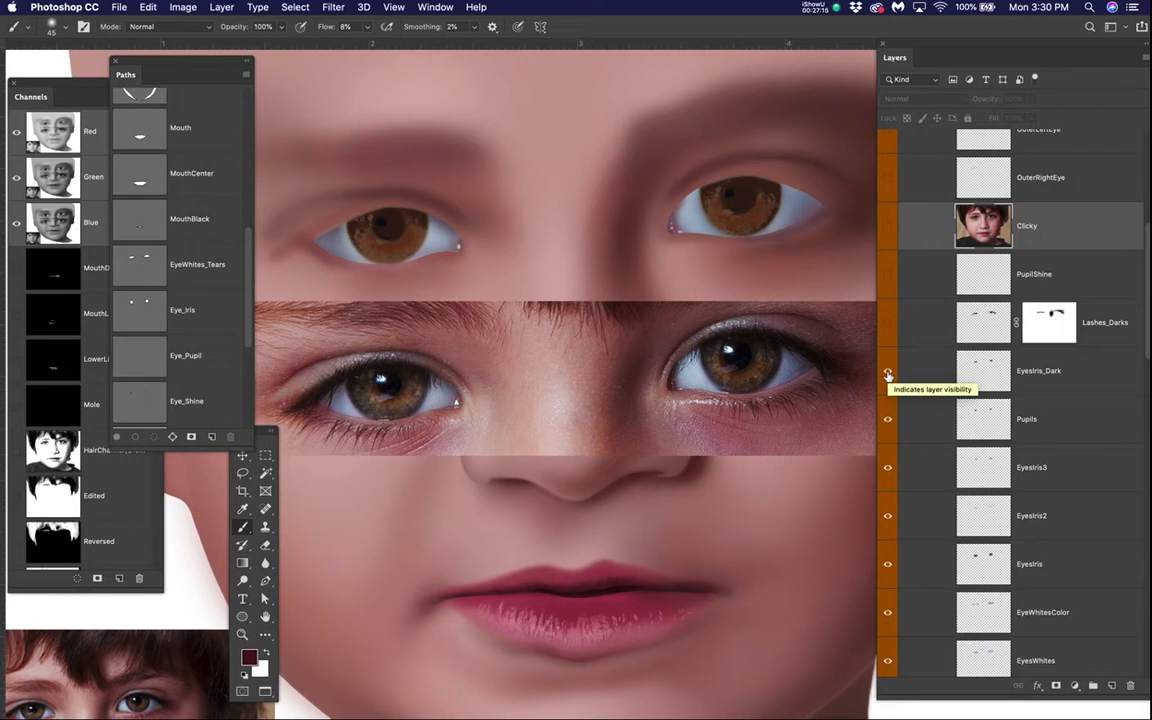
click(887, 323)
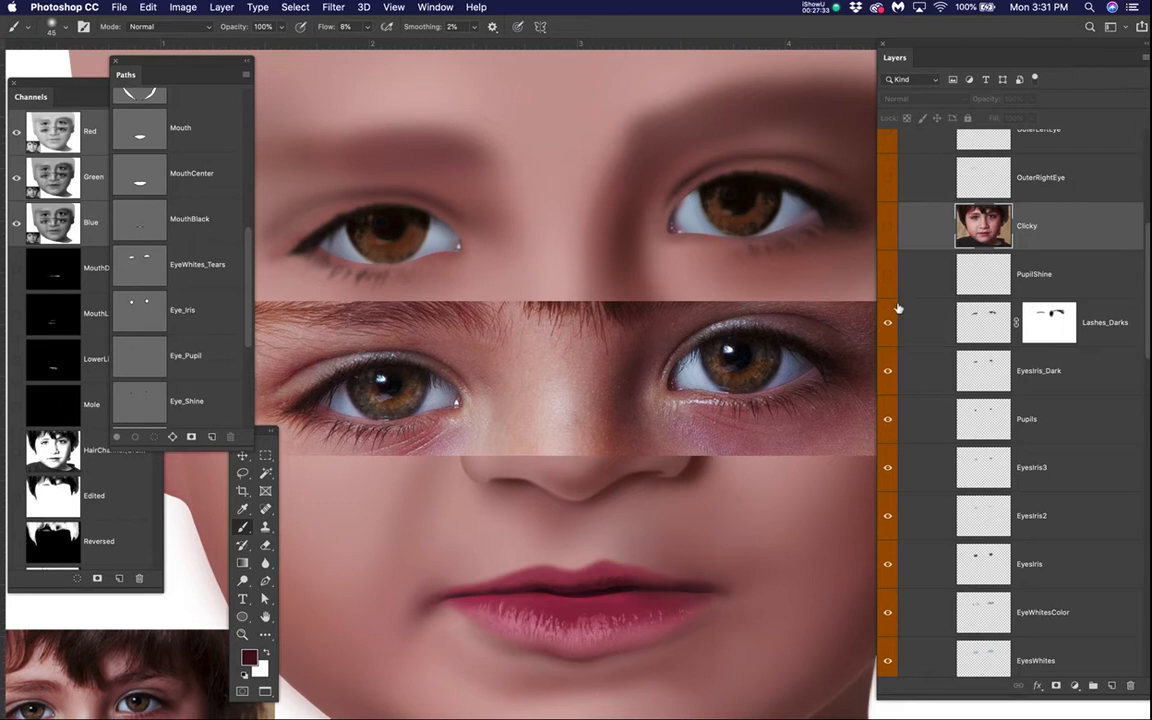
scroll(898, 309, up, 1)
click(886, 300)
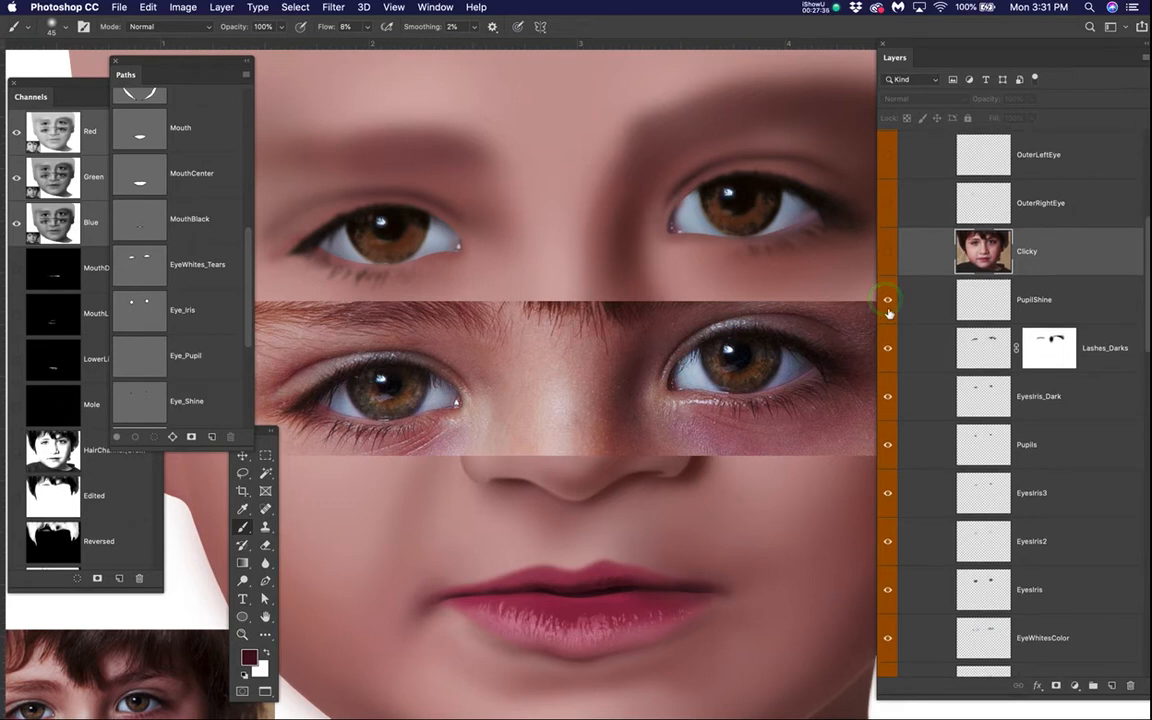
- Move the Clicky layer out of the Eyes group to above CutoutFilter, and show the OuterRightEye and OuterLeftEye layers
scroll(930, 340, up, 5)
drag(1044, 378, 1011, 160)
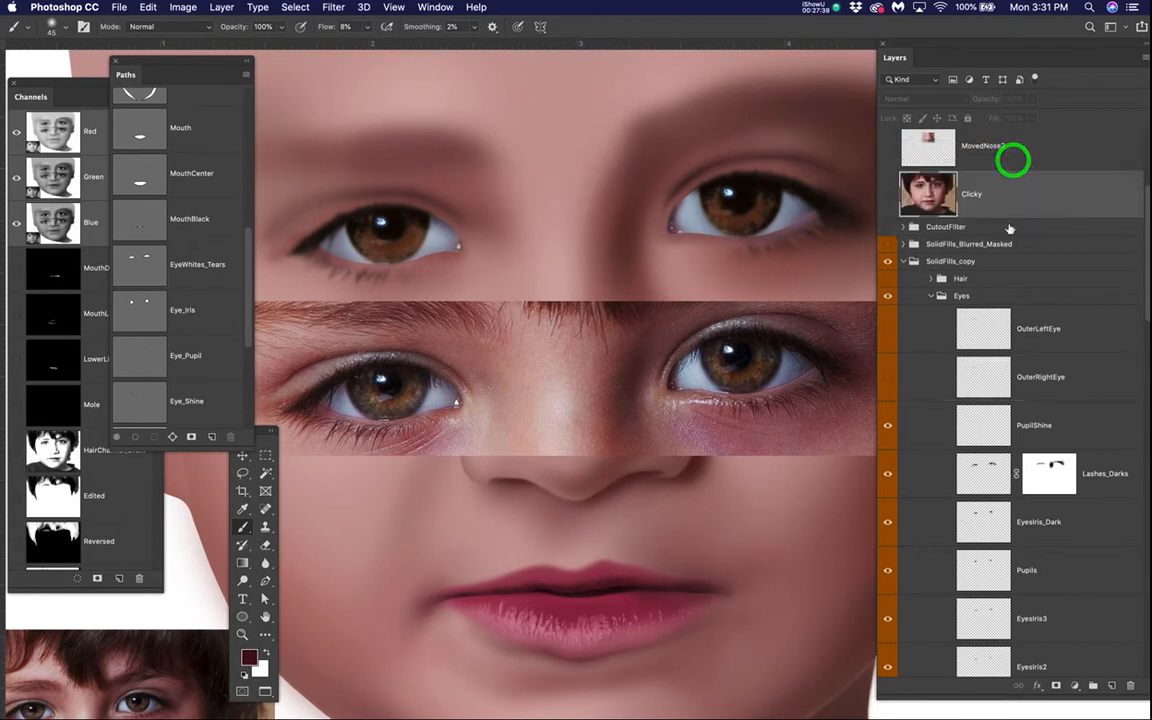
click(887, 378)
click(889, 333)
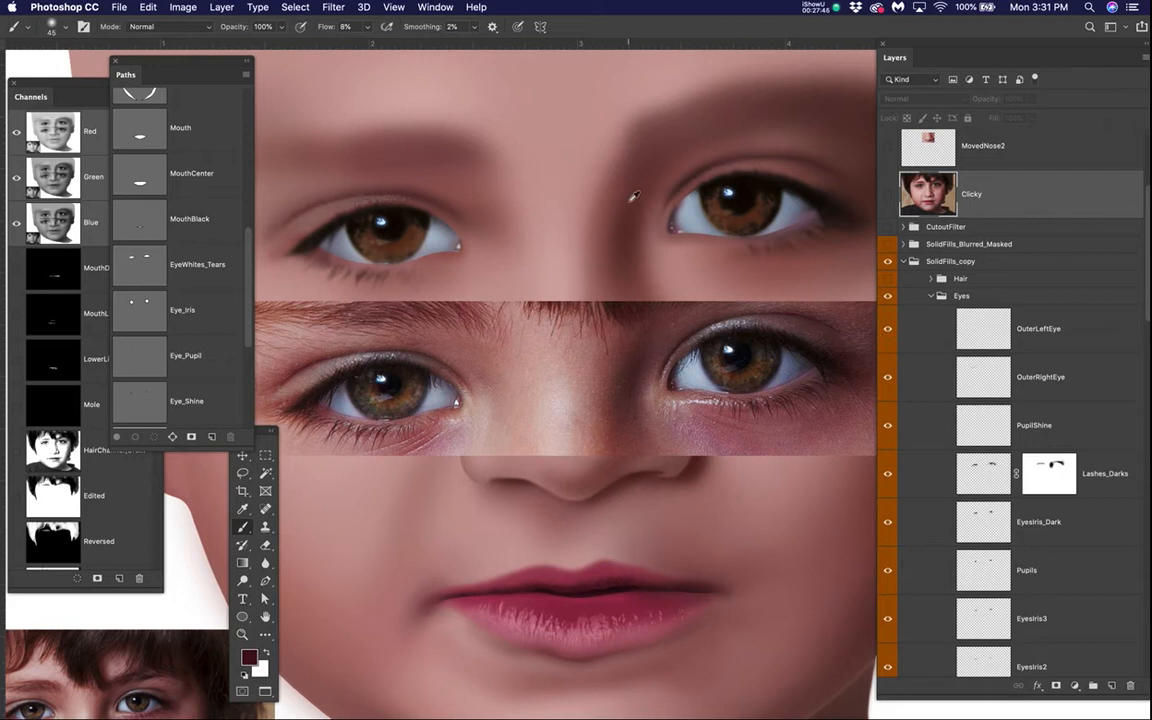
- Hide the MovedEyes reference layer and view the whole face with its painted eyes
scroll(632, 197, down, 5)
scroll(634, 200, down, 1)
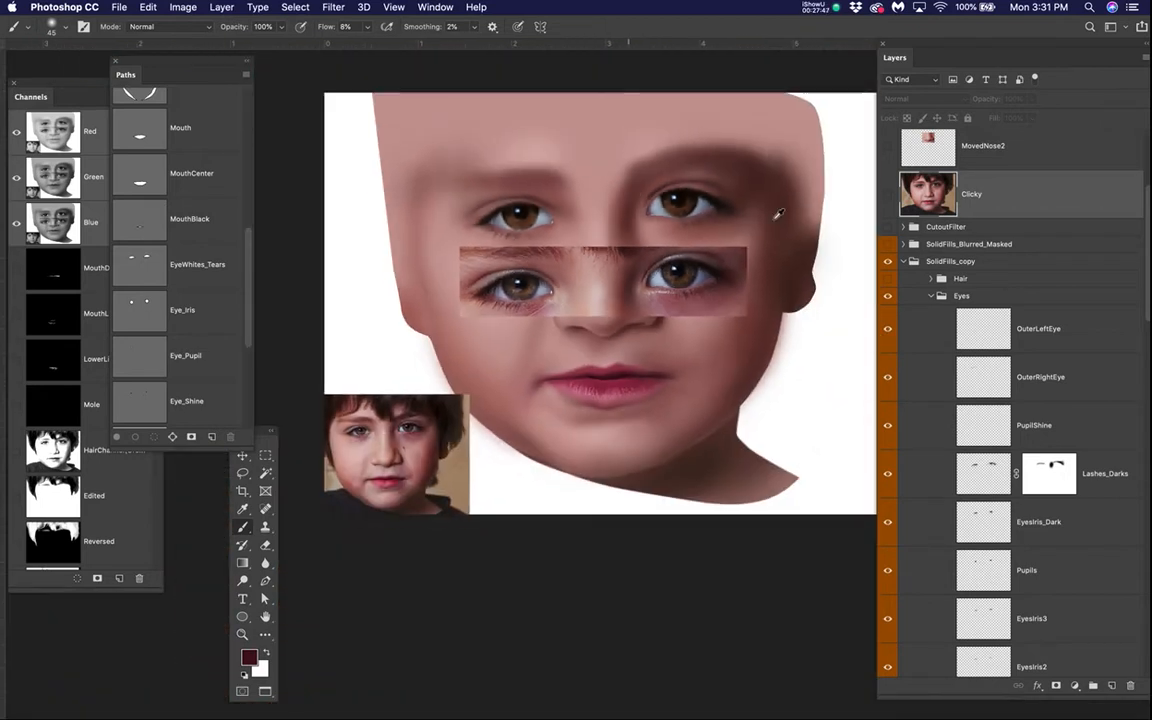
scroll(977, 308, up, 5)
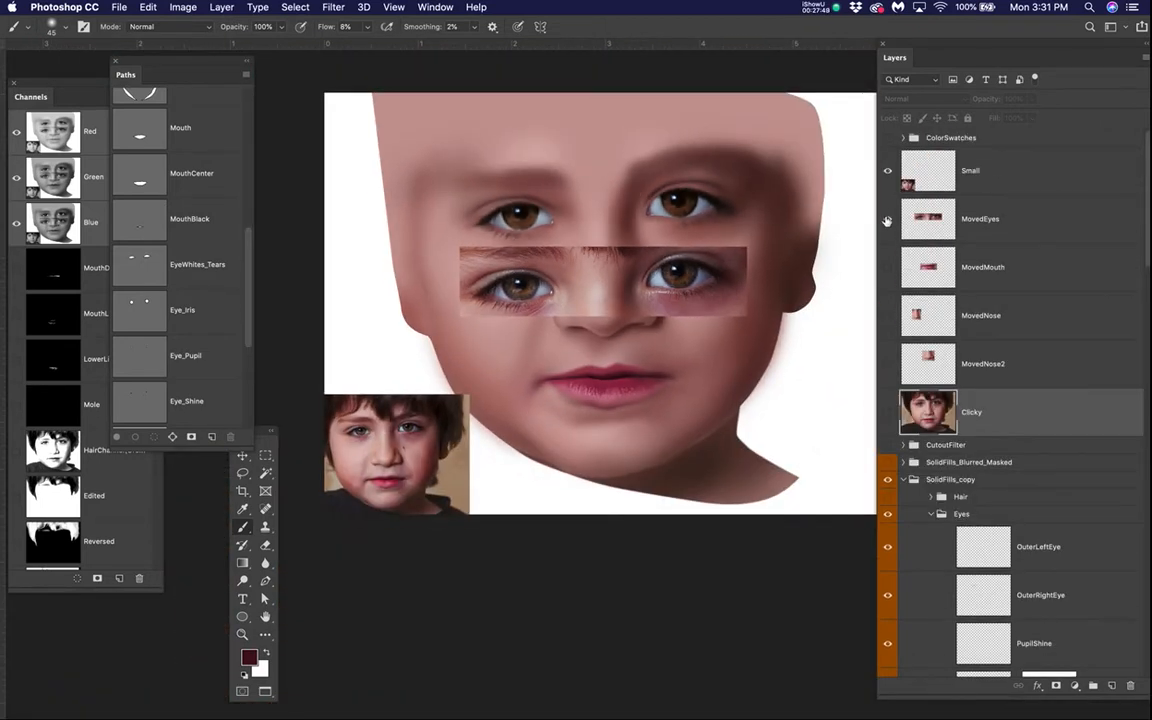
click(887, 218)
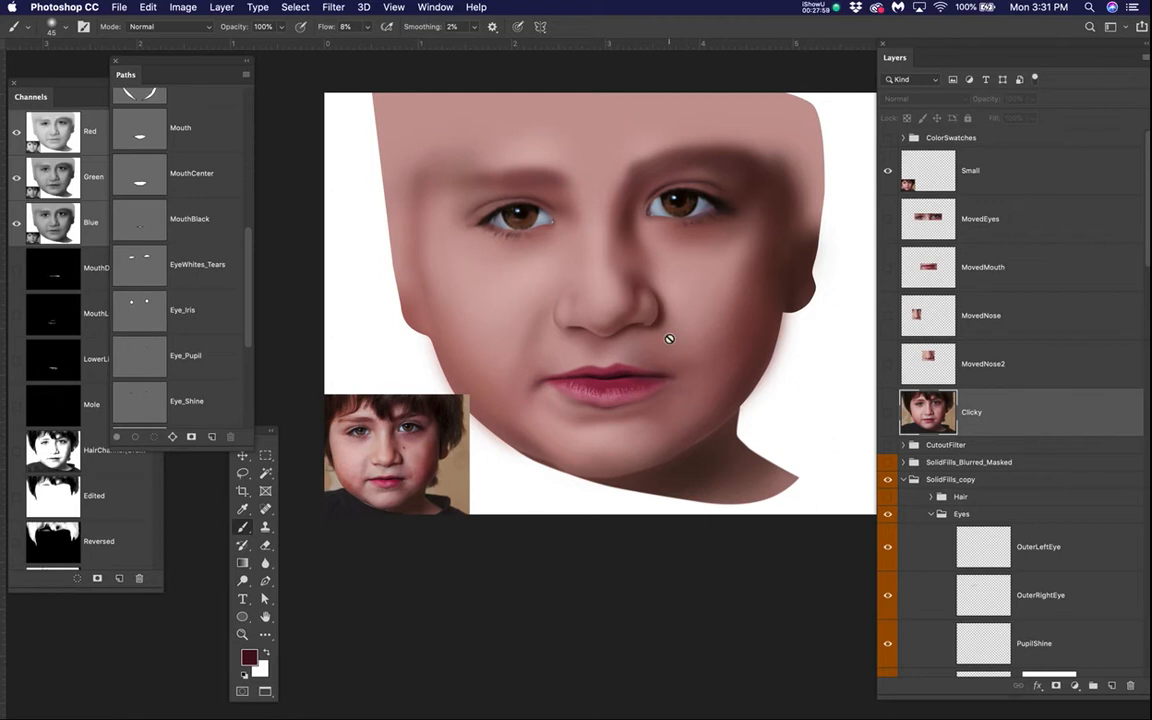
scroll(641, 272, up, 3)
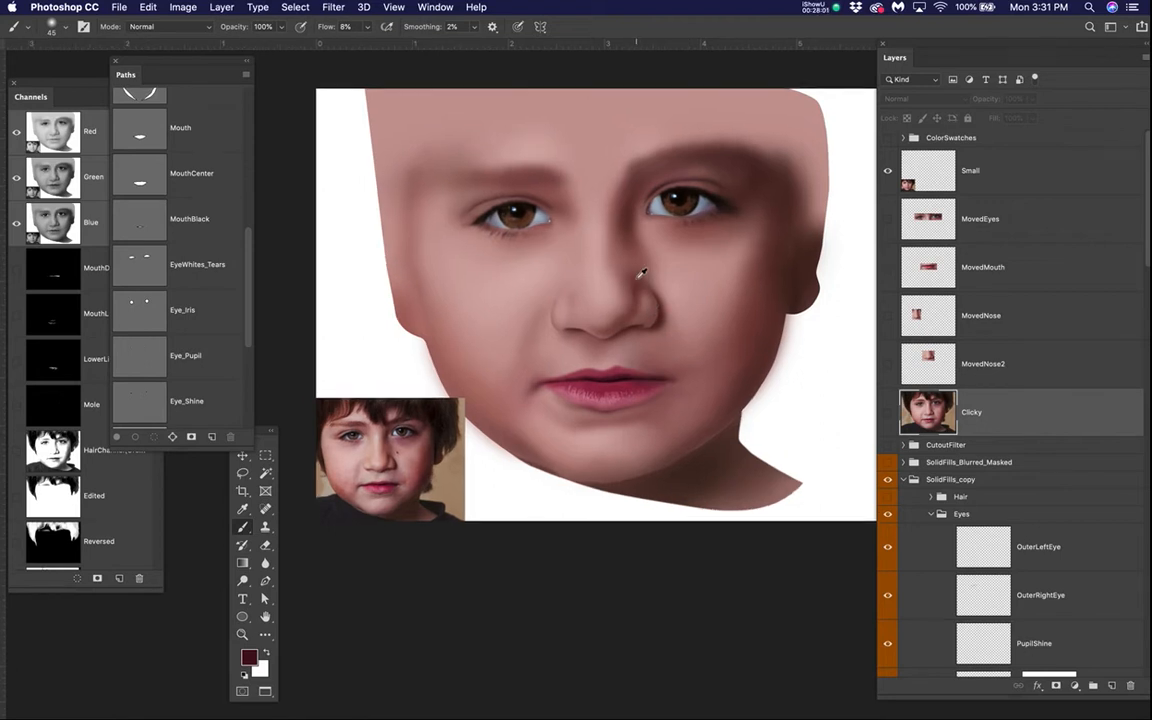
drag(672, 338, 690, 411)
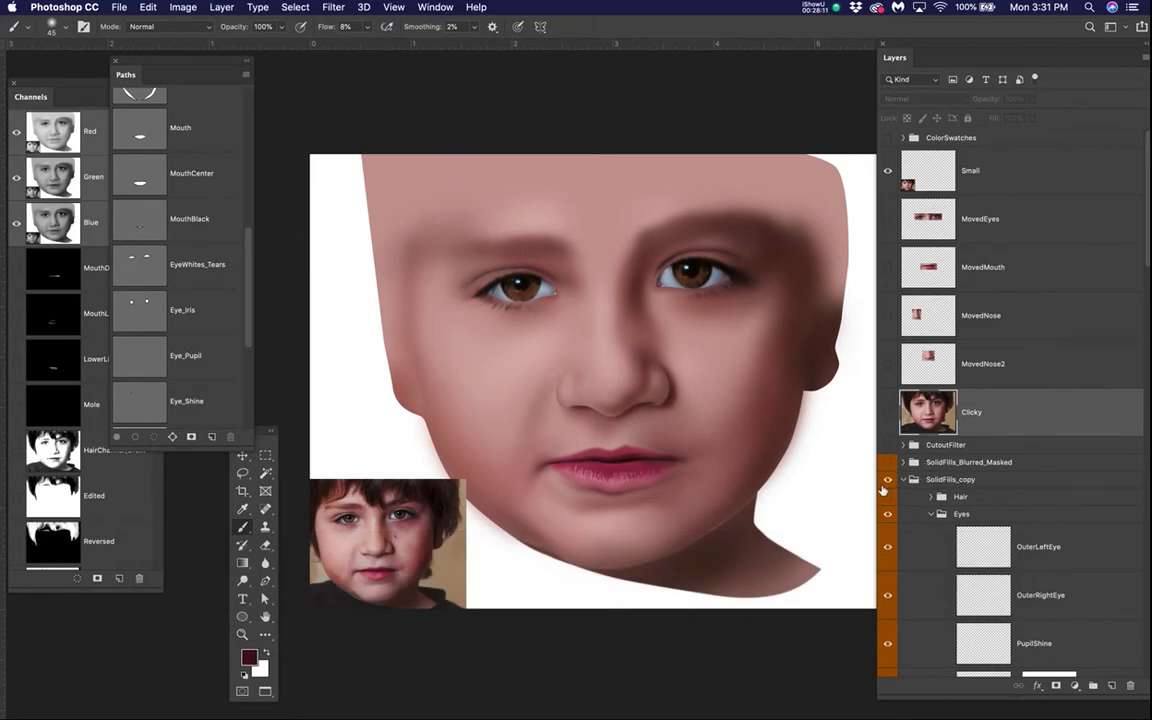
- Collapse the Eyes group, and expand and show the Texture group inside the Face group
scroll(924, 494, down, 5)
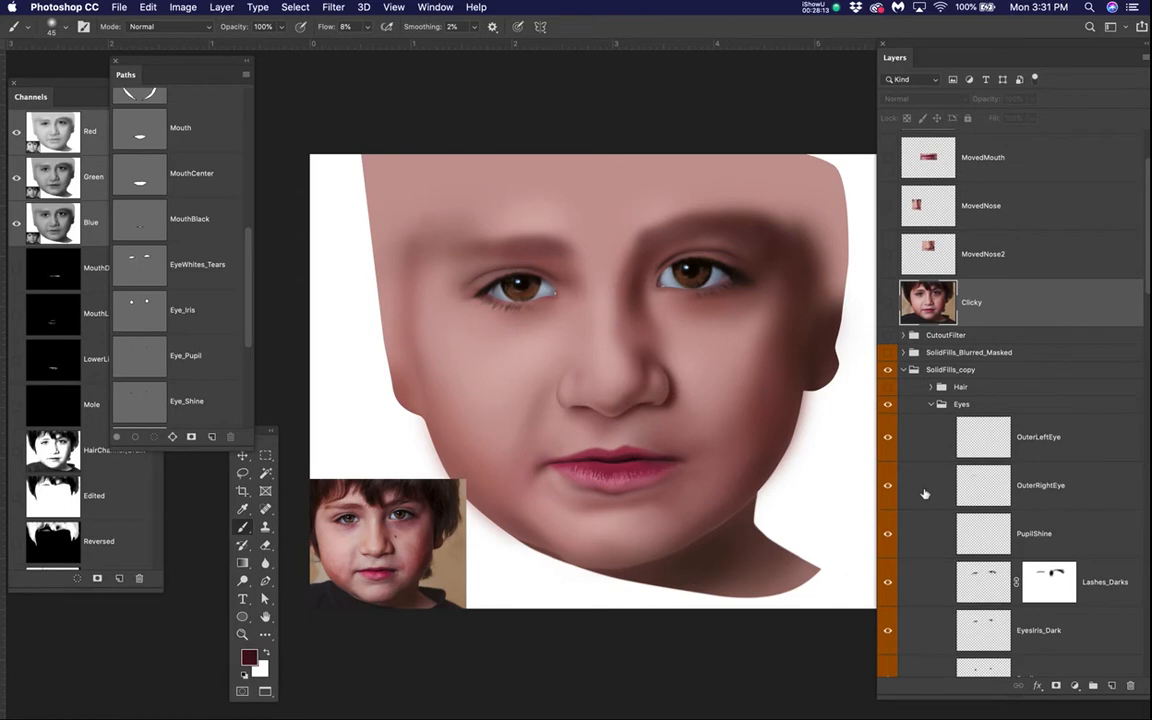
click(931, 405)
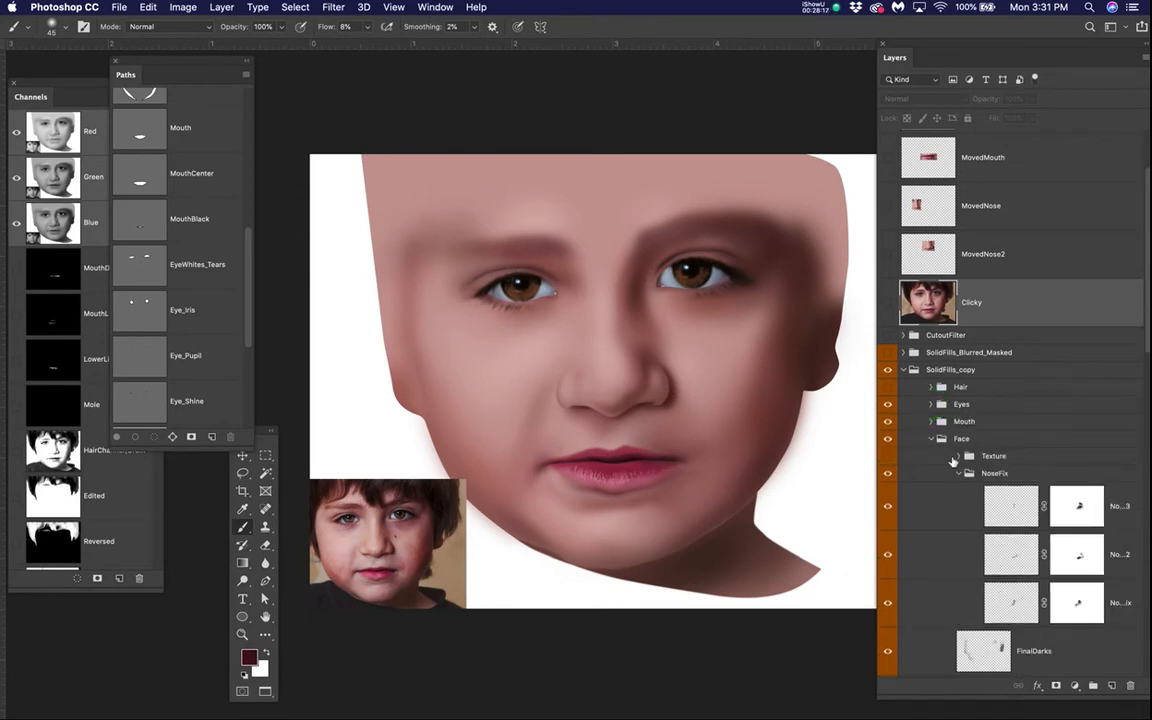
click(957, 458)
scroll(951, 463, down, 6)
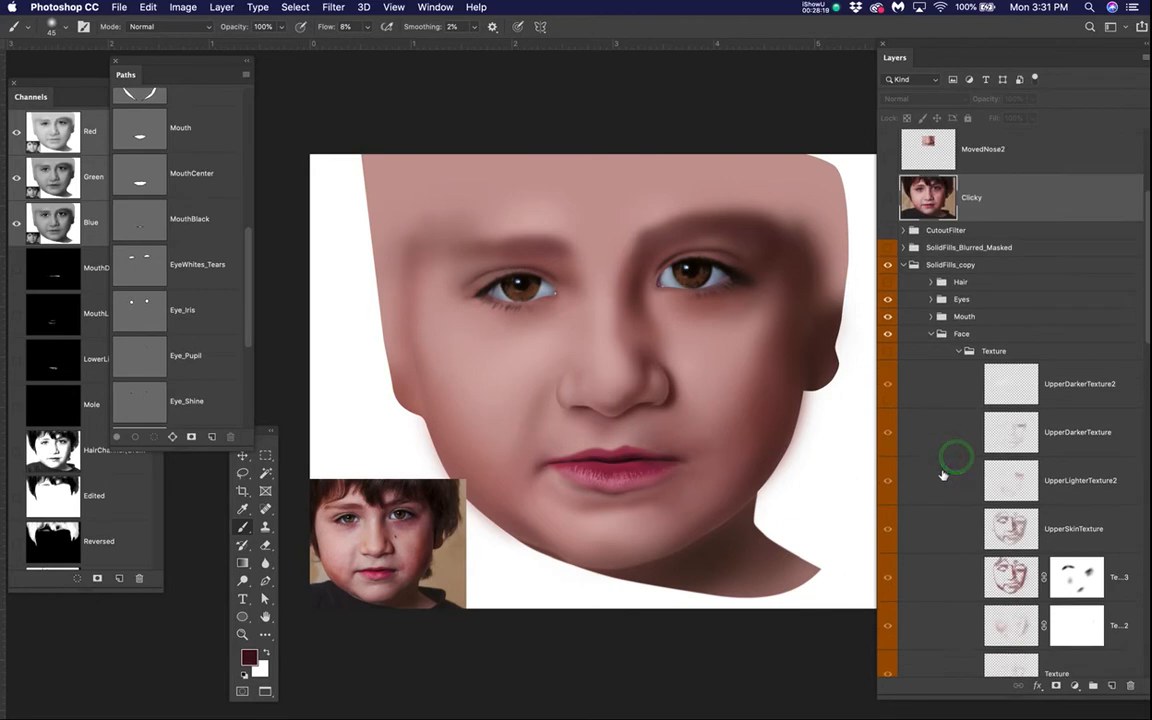
click(887, 322)
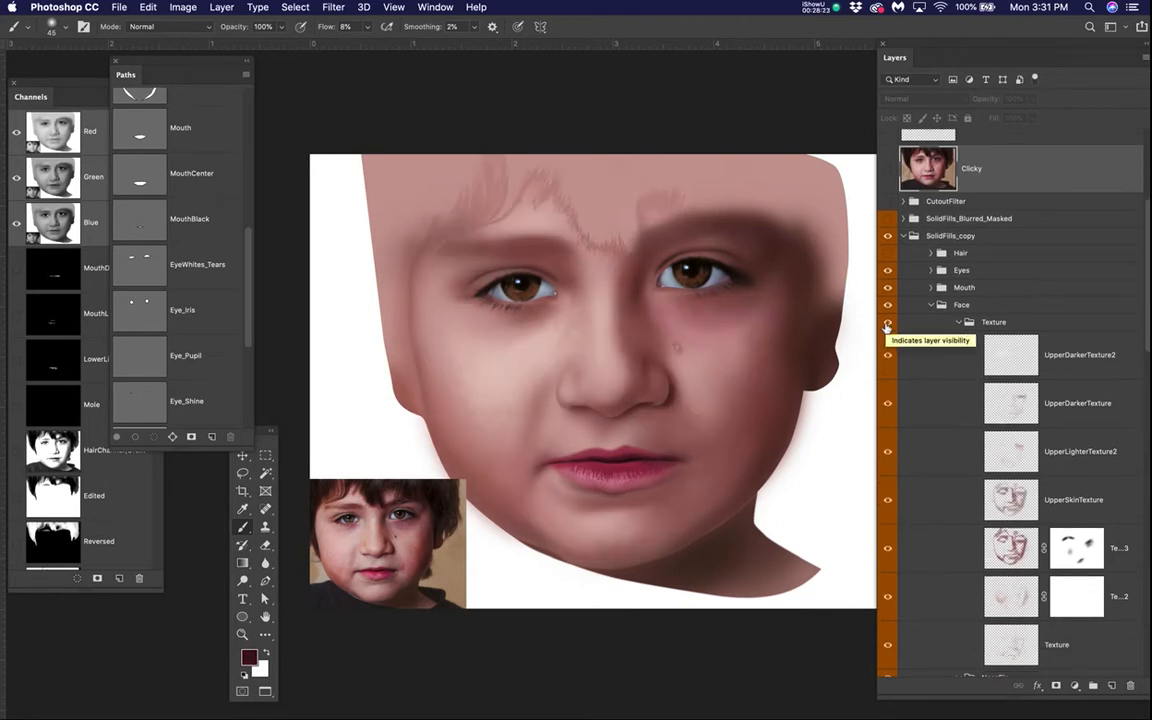
- Hide every layer in the Texture group, from UpperDarkerTexture2 down to Texture
click(887, 354)
click(887, 403)
click(887, 451)
click(887, 499)
click(887, 547)
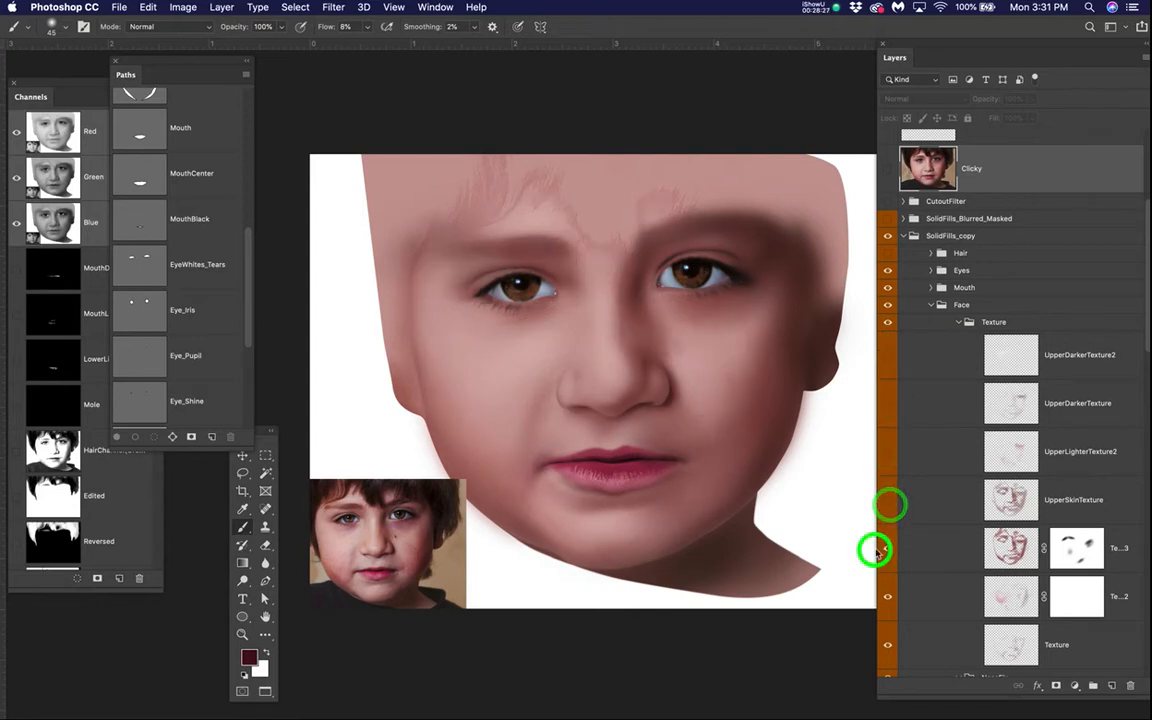
click(887, 598)
click(887, 644)
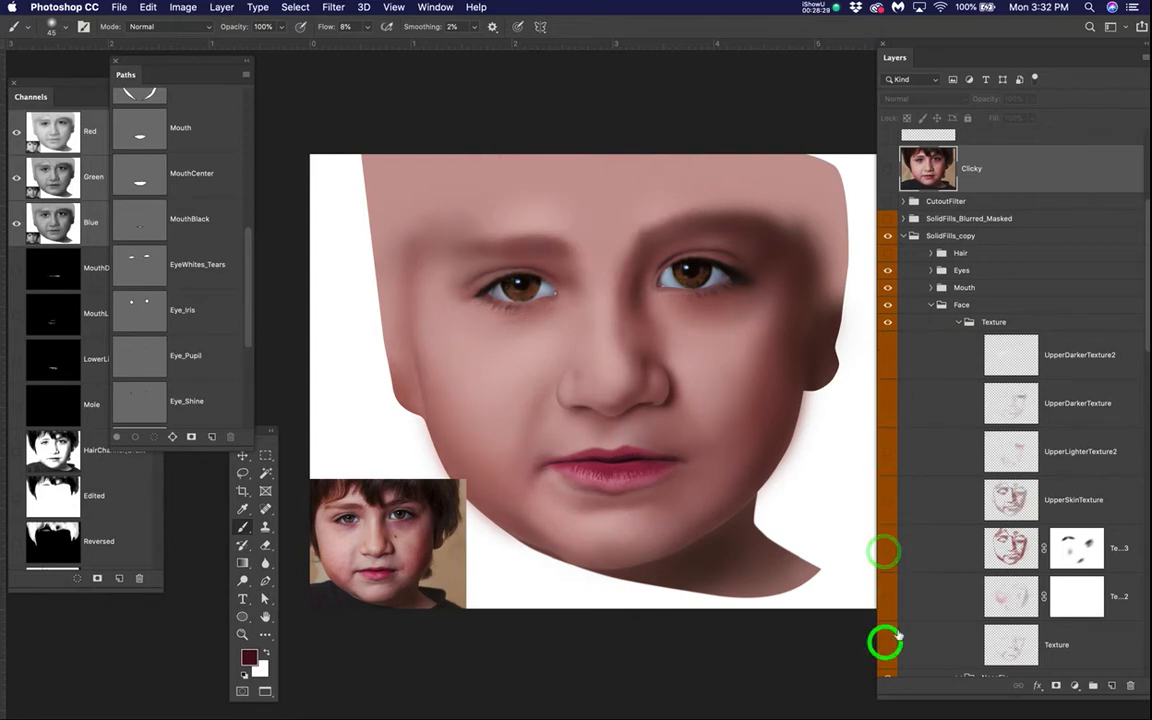
- Move the Texture group out of the Face group to directly above it, and collapse both groups
scroll(946, 563, down, 1)
scroll(946, 563, down, 6)
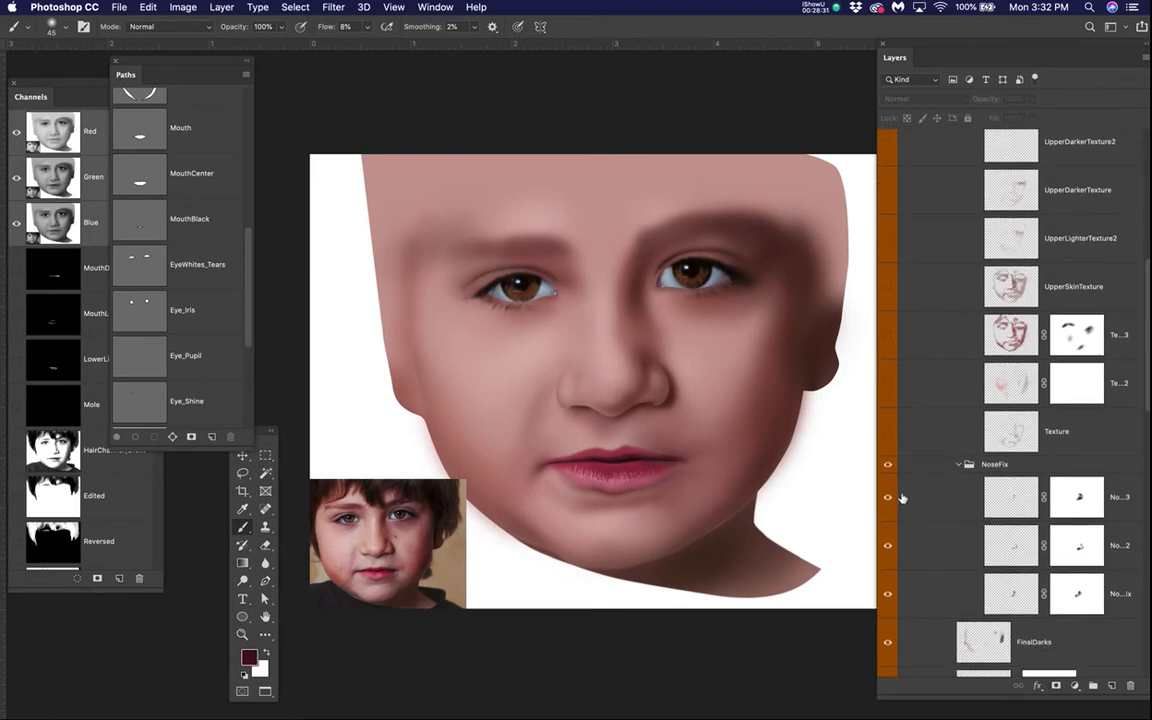
scroll(898, 479, down, 14)
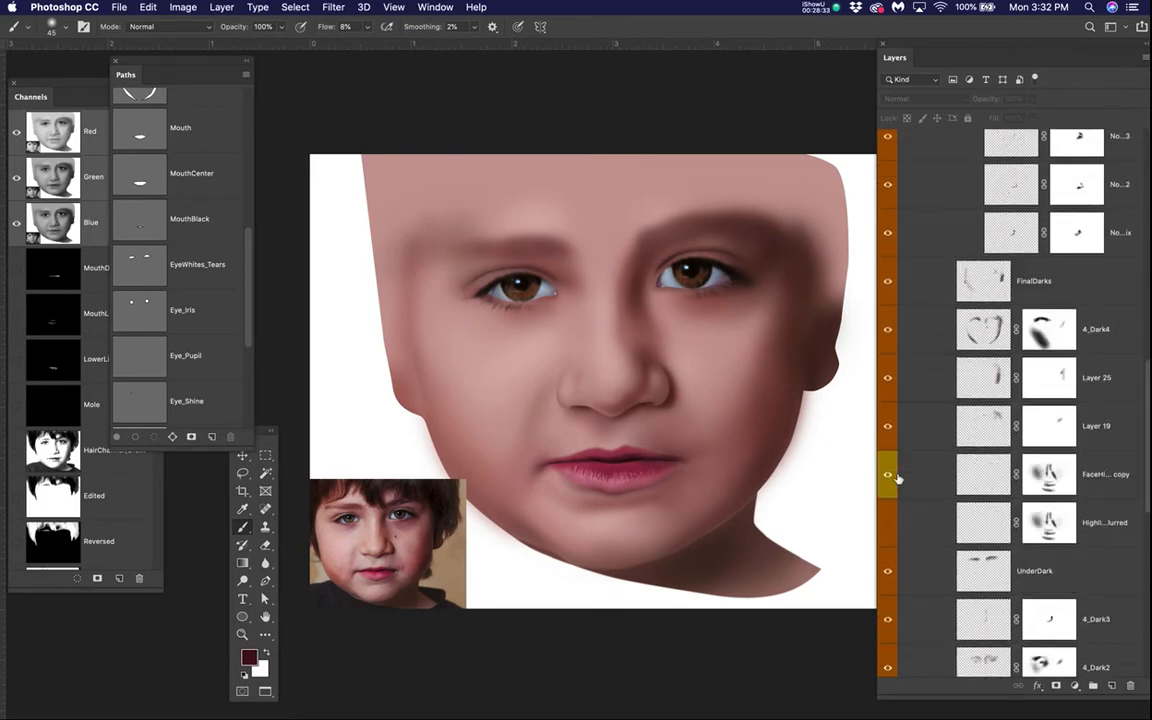
scroll(898, 479, up, 20)
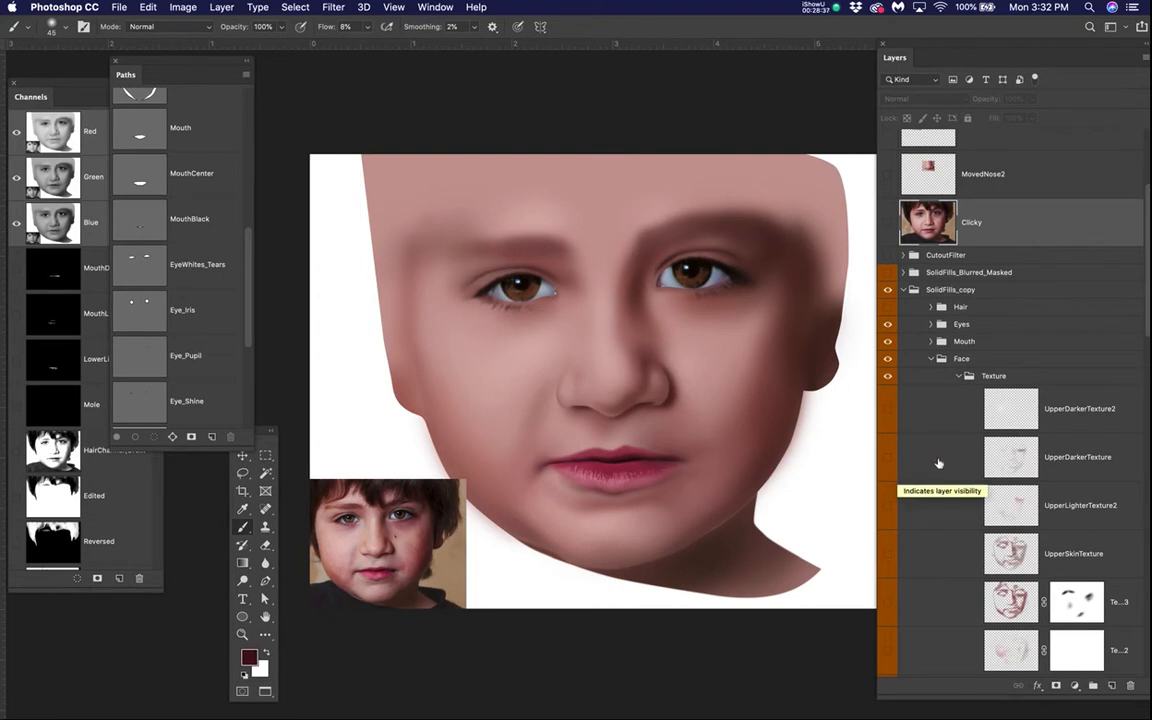
click(959, 377)
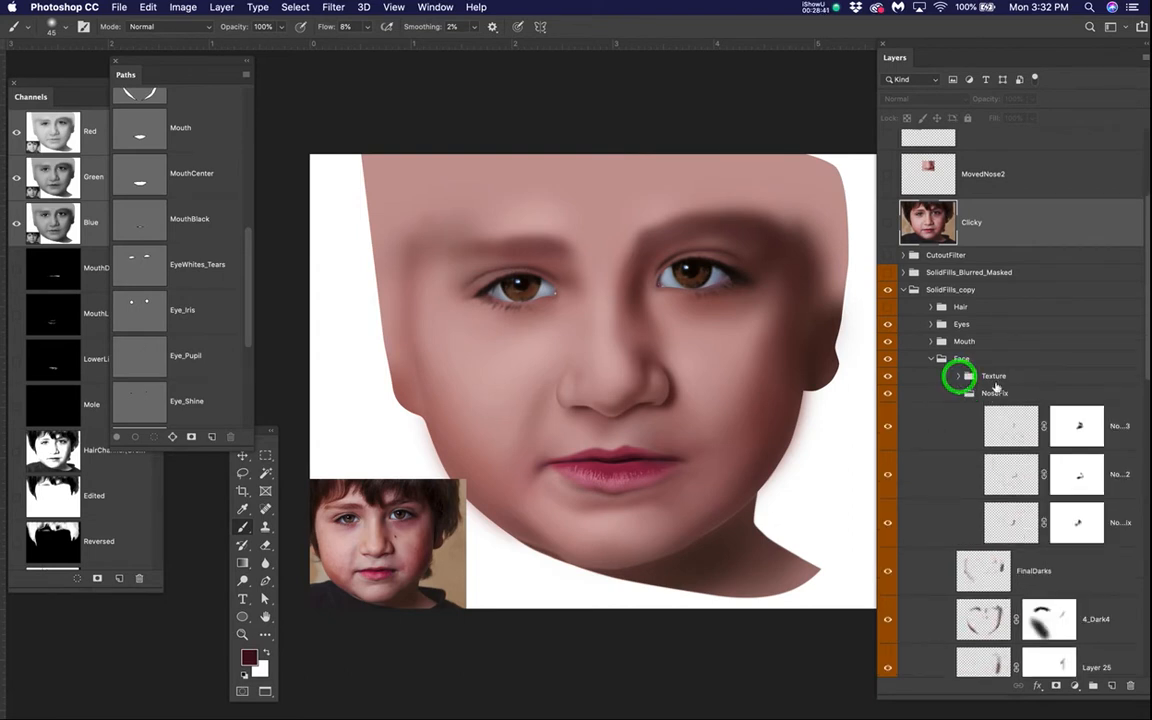
drag(993, 376, 985, 352)
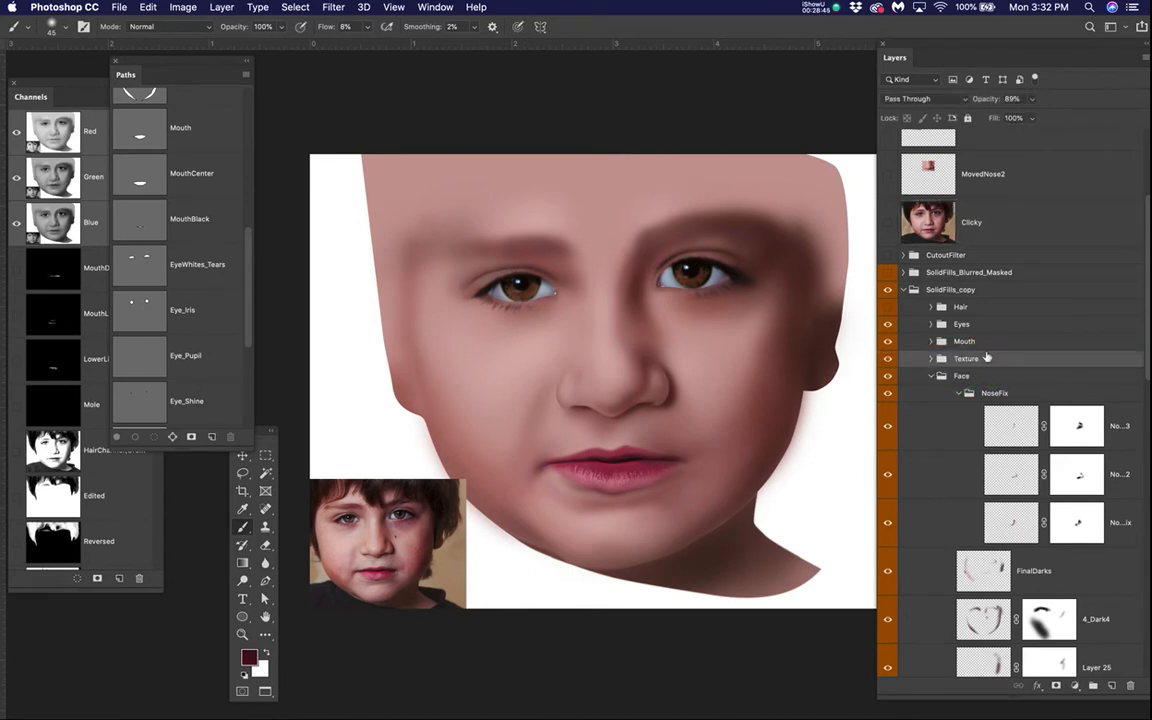
click(932, 377)
- Hide the Face, Mouth and Eyes groups and the FaceFill layer
click(885, 376)
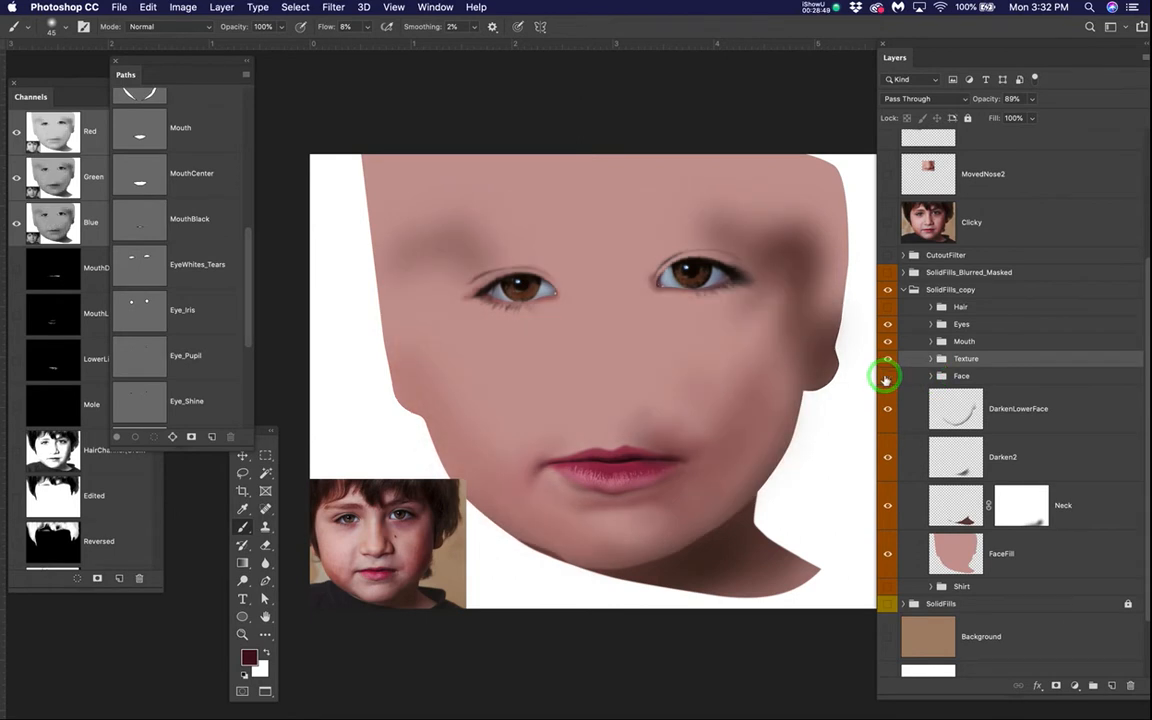
click(887, 342)
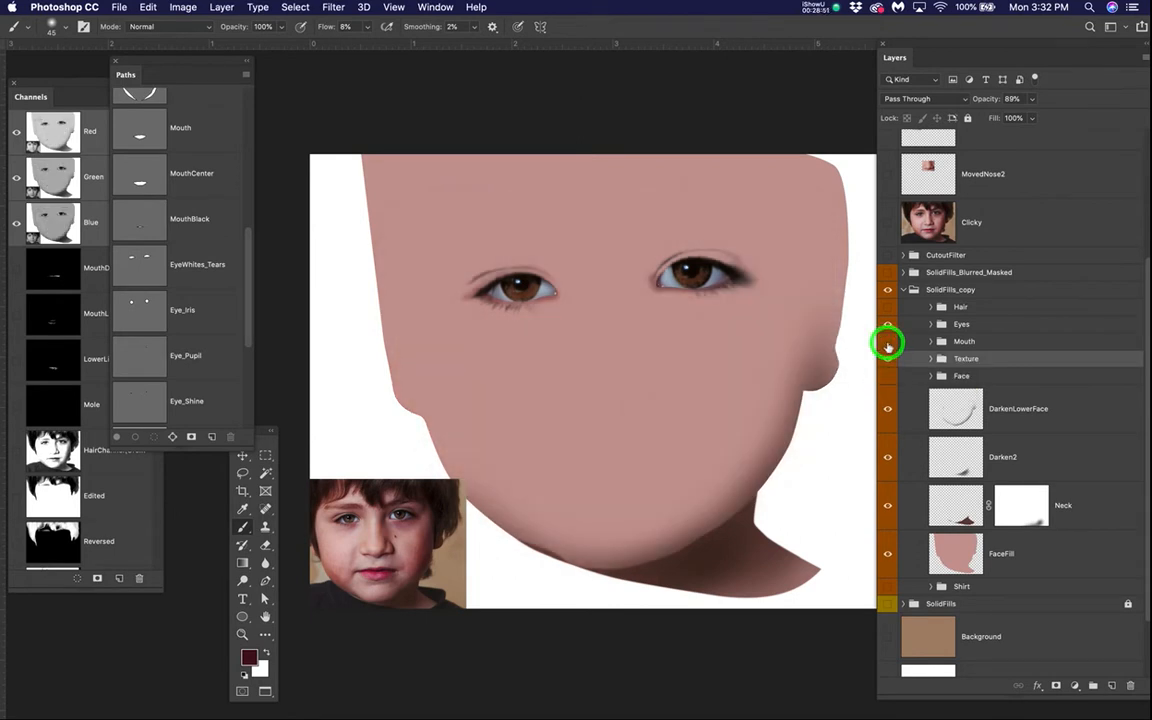
click(887, 325)
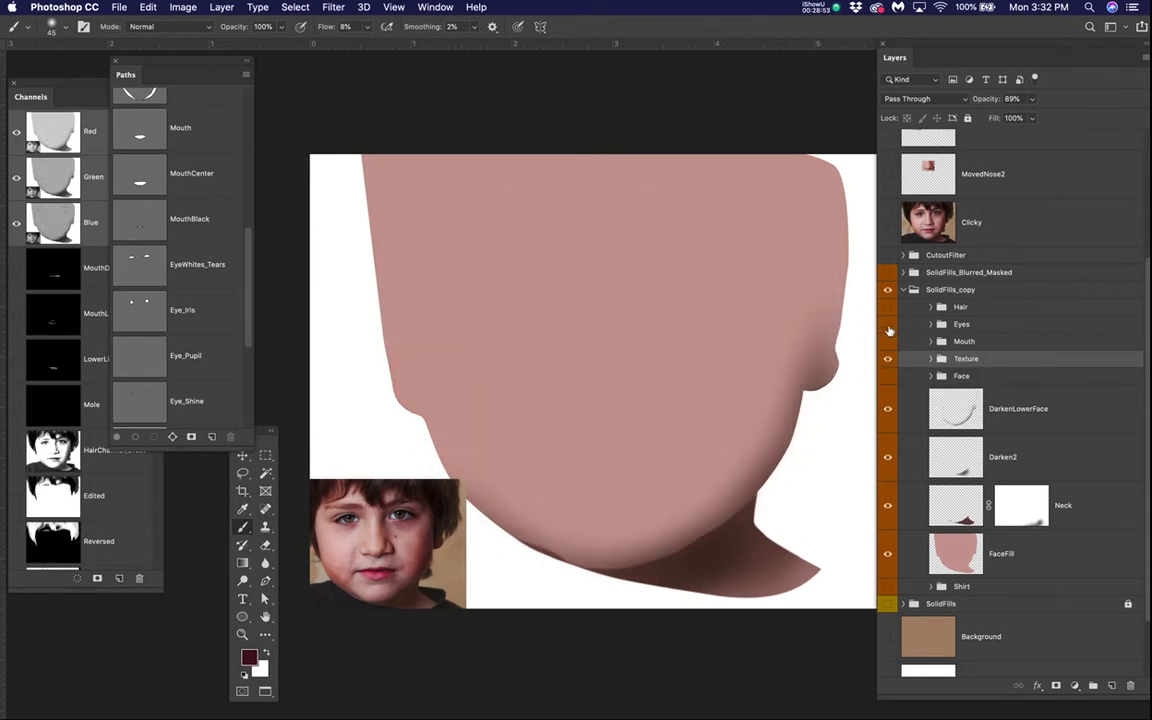
click(888, 554)
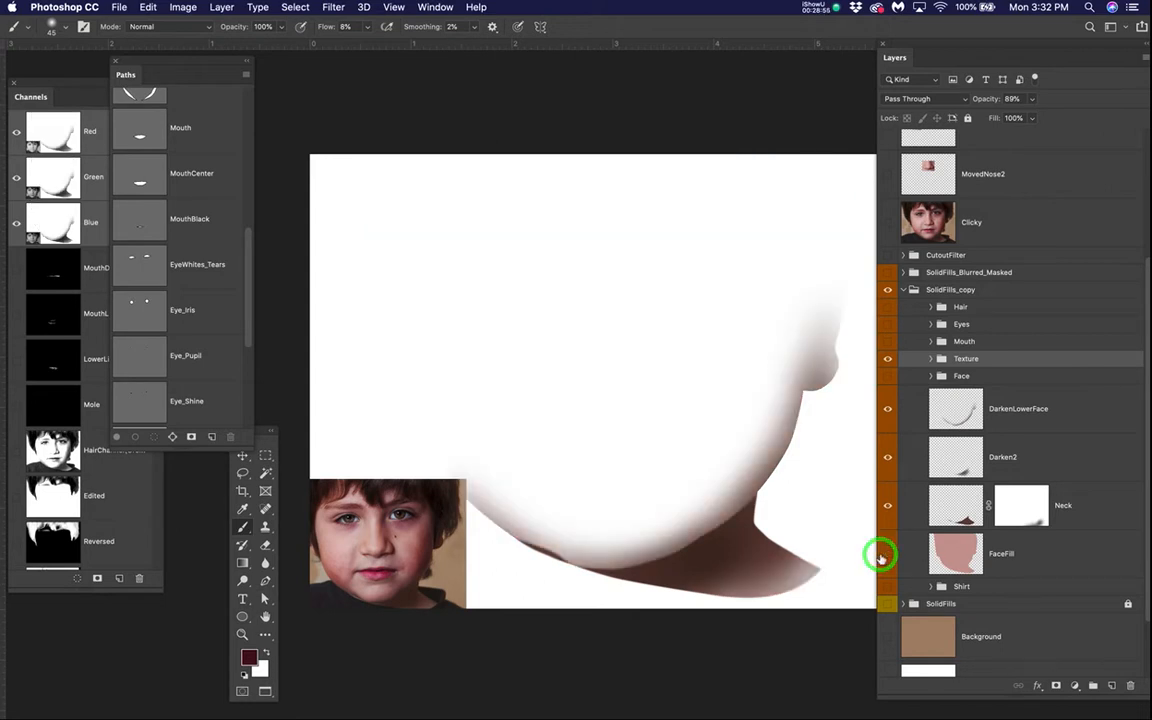
- Expand the Texture group, show its Texture layer, and show FaceFill to examine the texture against the skin base
click(929, 358)
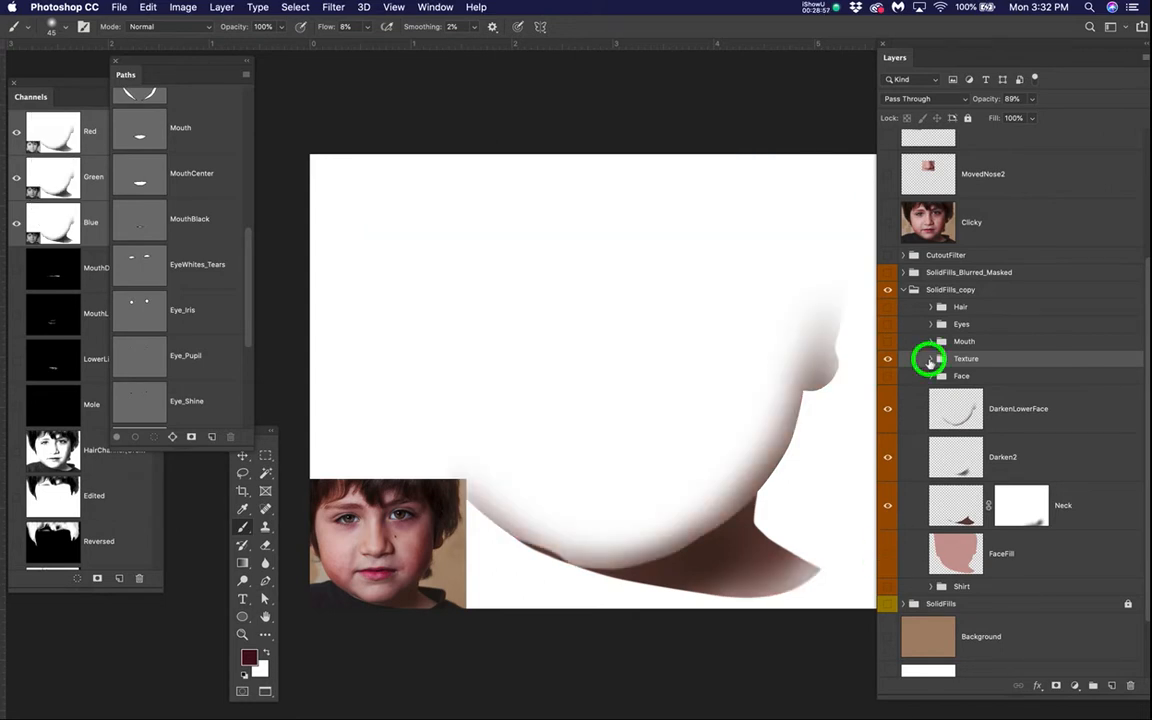
scroll(925, 450, down, 4)
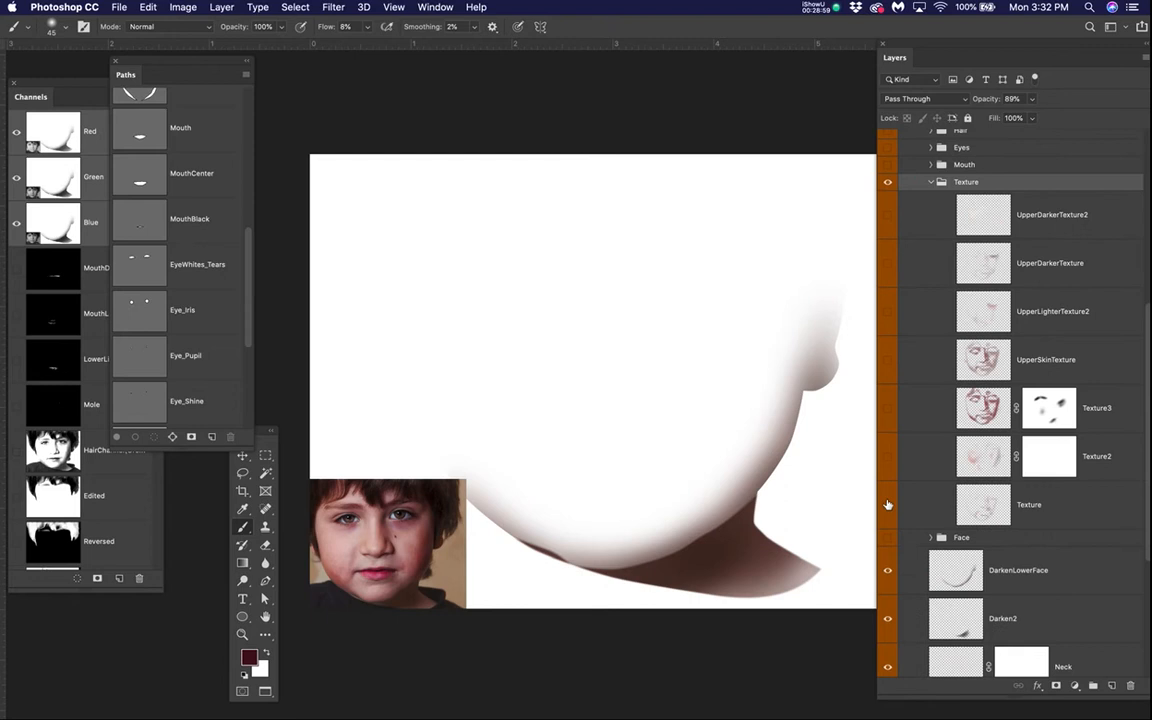
click(887, 504)
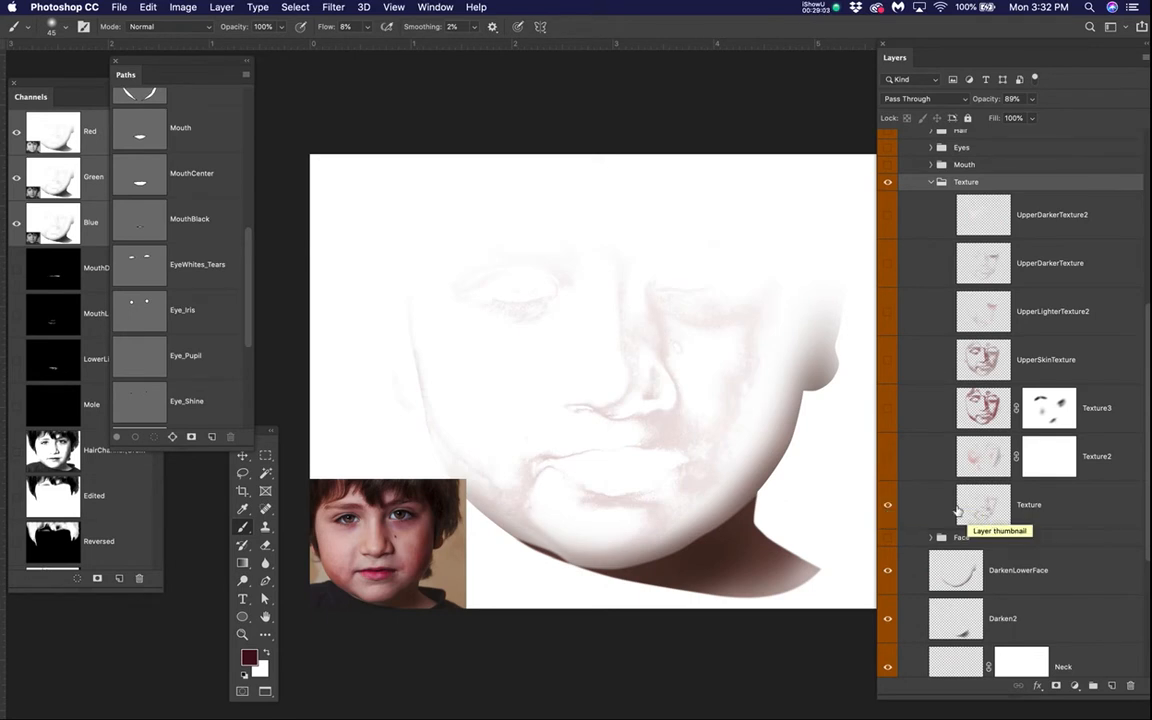
scroll(958, 510, down, 5)
click(879, 571)
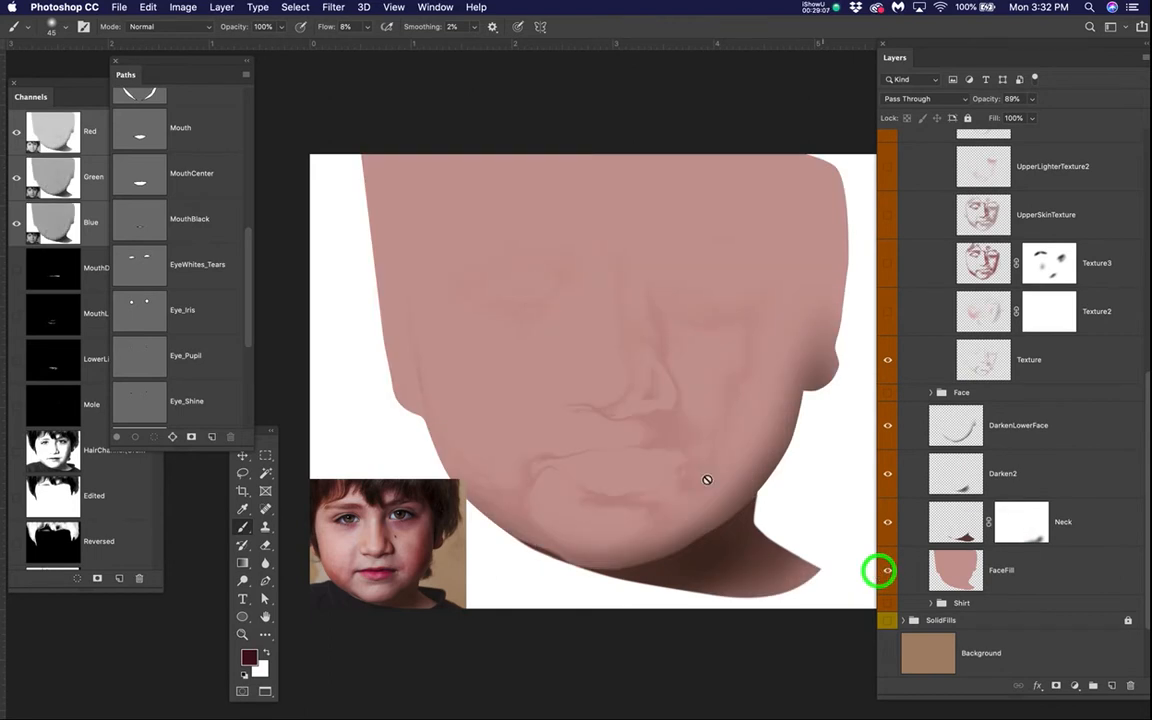
scroll(695, 440, up, 3)
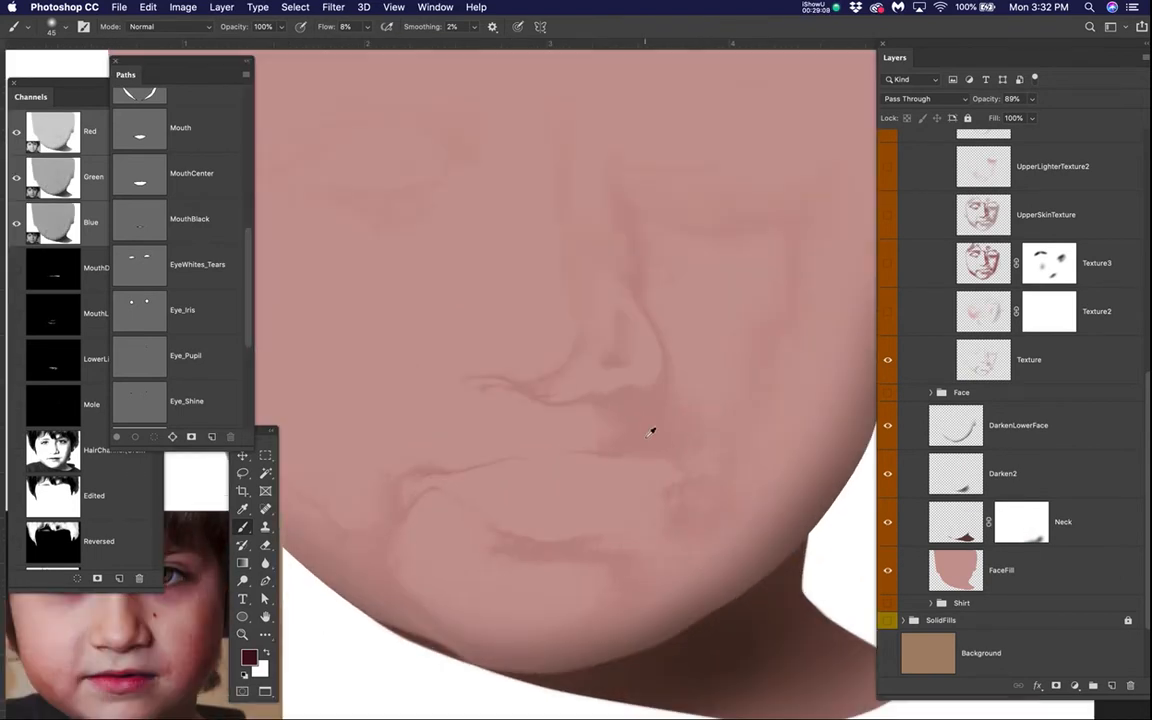
scroll(651, 431, down, 5)
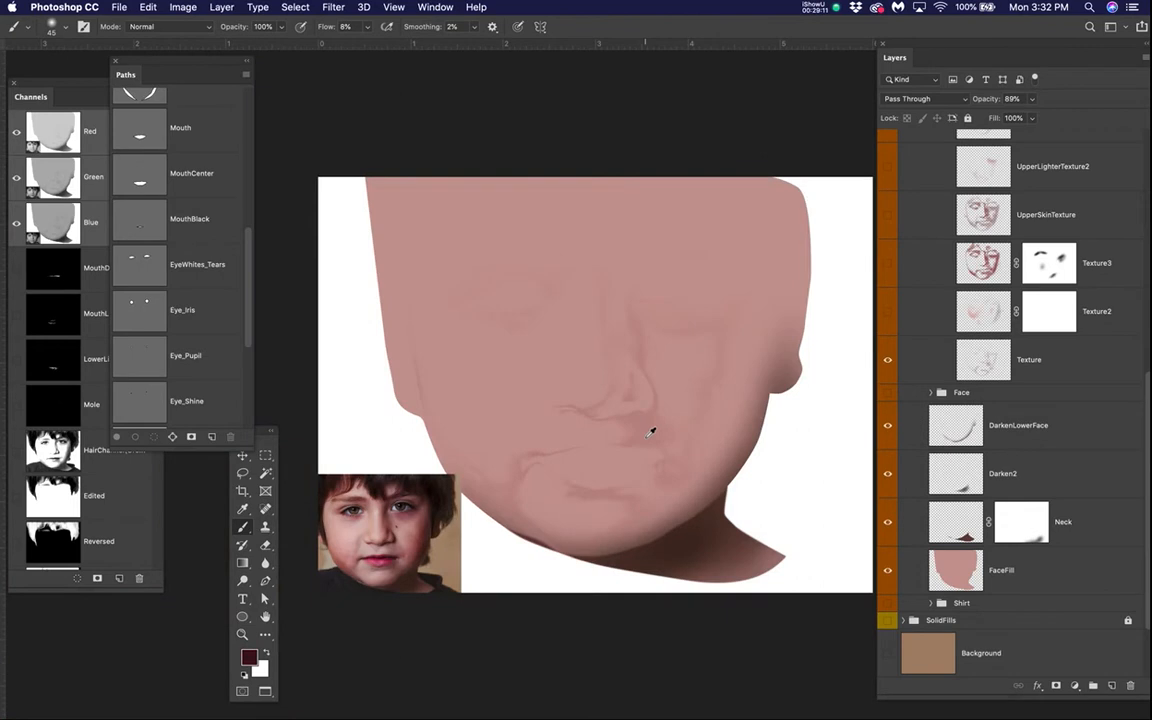
scroll(651, 431, up, 1)
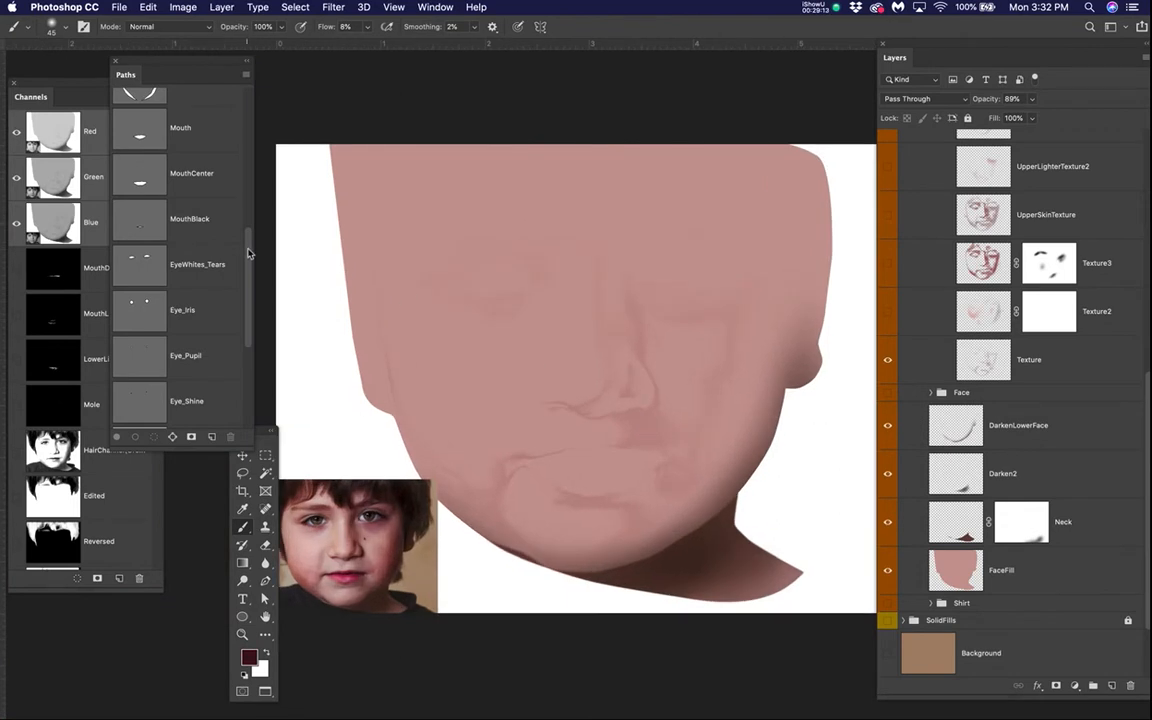
- Show the Clicky photo layer and make it the active layer
scroll(249, 253, up, 5)
scroll(958, 313, up, 2)
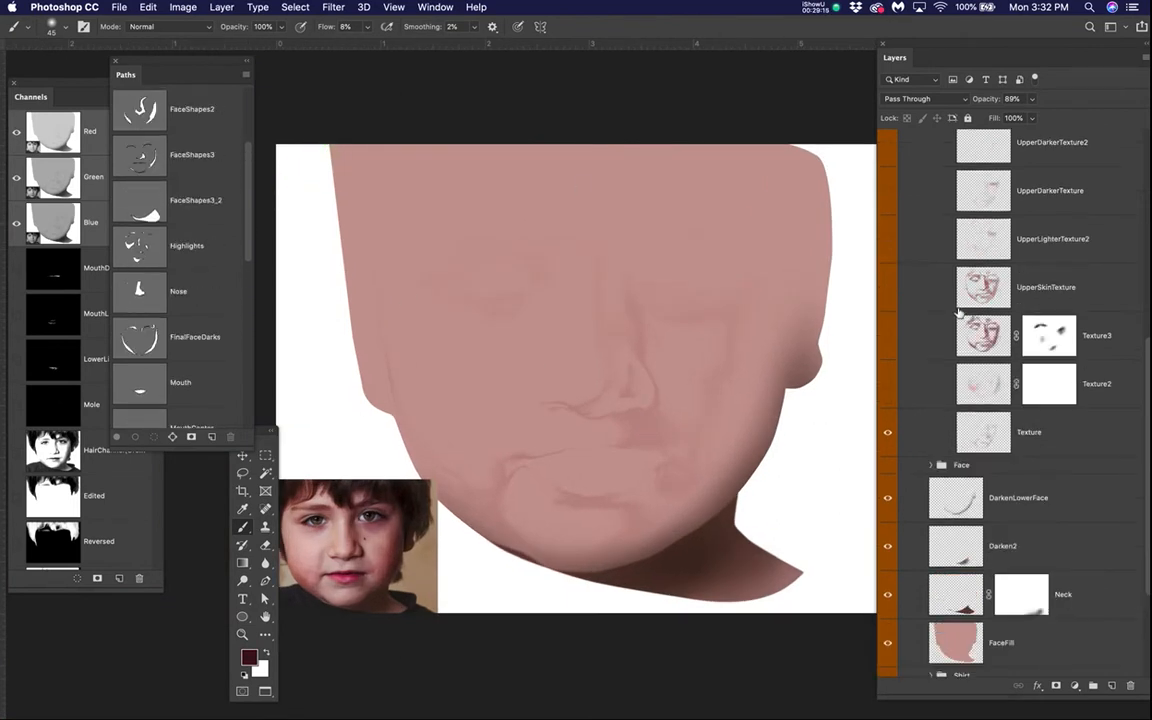
scroll(958, 313, up, 8)
click(886, 321)
click(1021, 317)
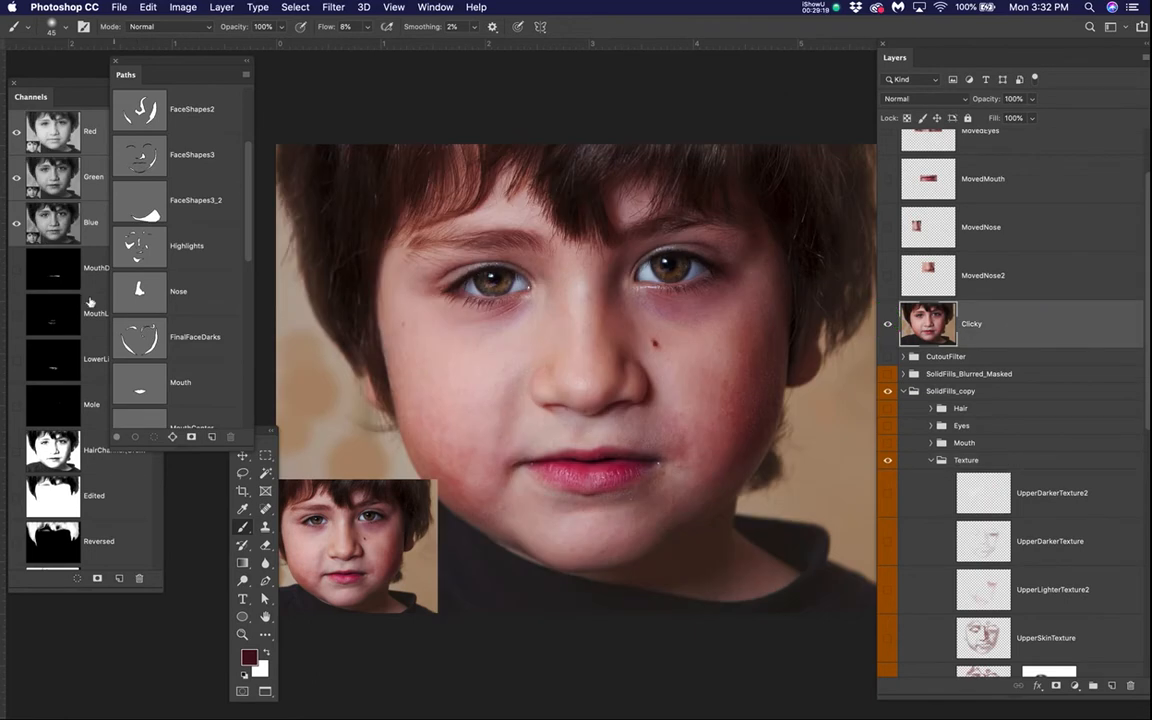
- Load the FaceInside path as a selection with the Clicky layer active
drag(247, 178, 244, 72)
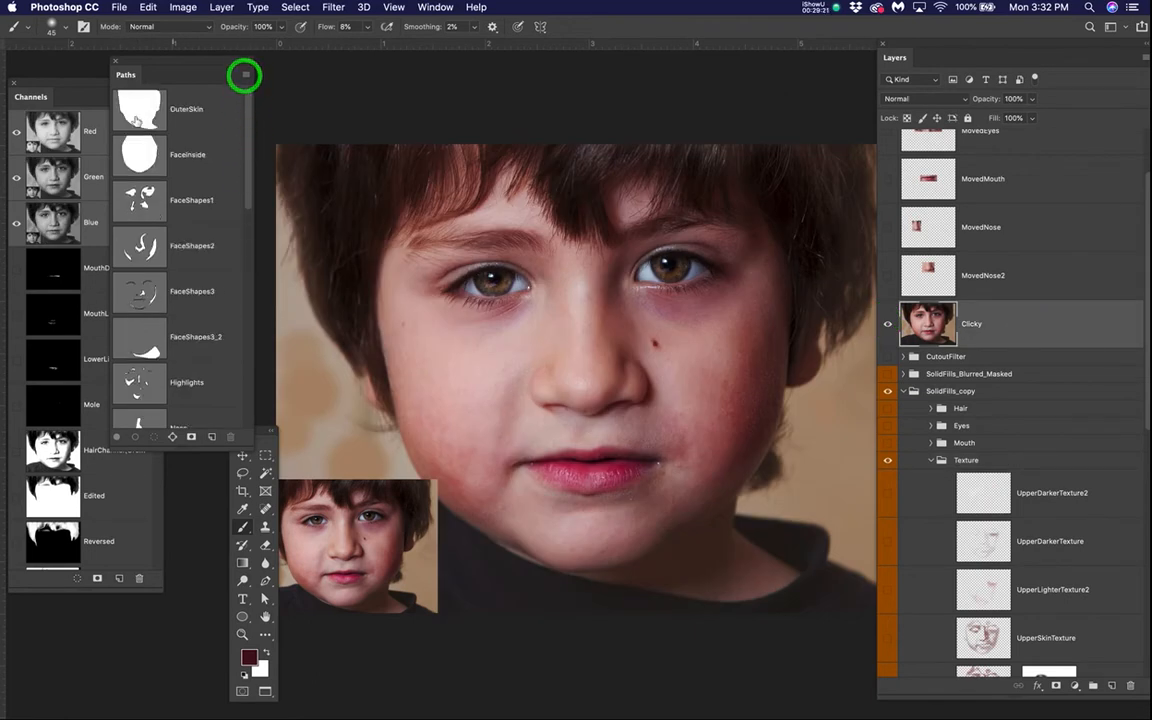
super+click(127, 156)
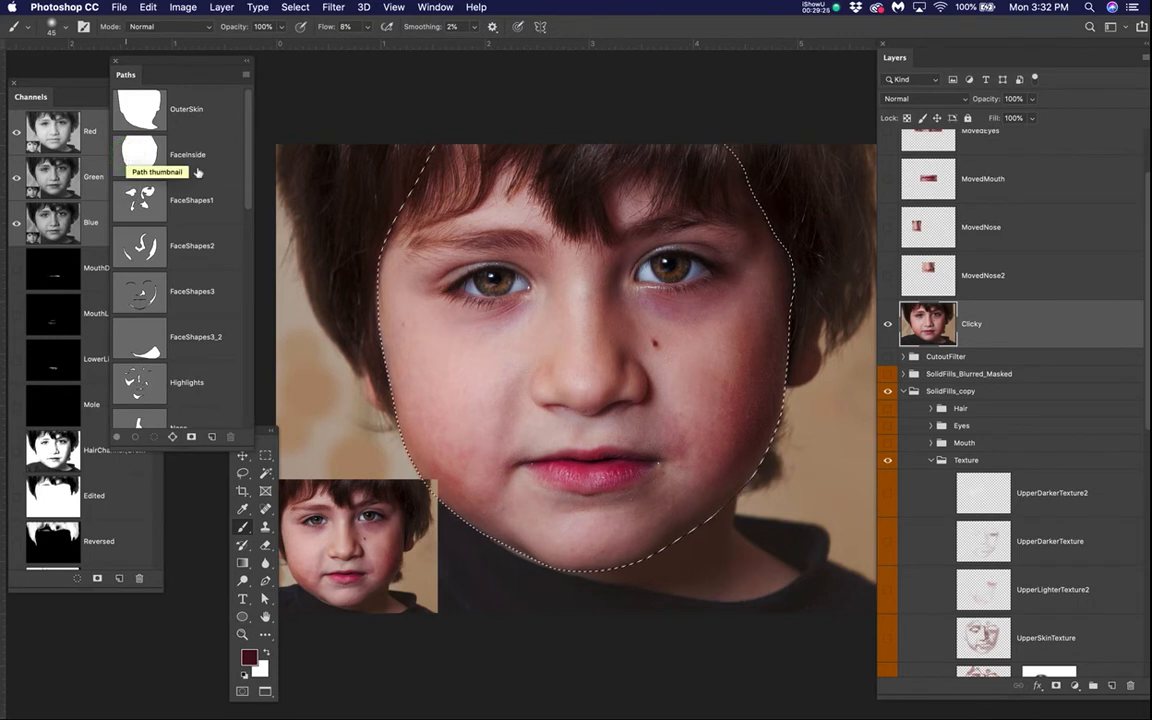
click(1058, 324)
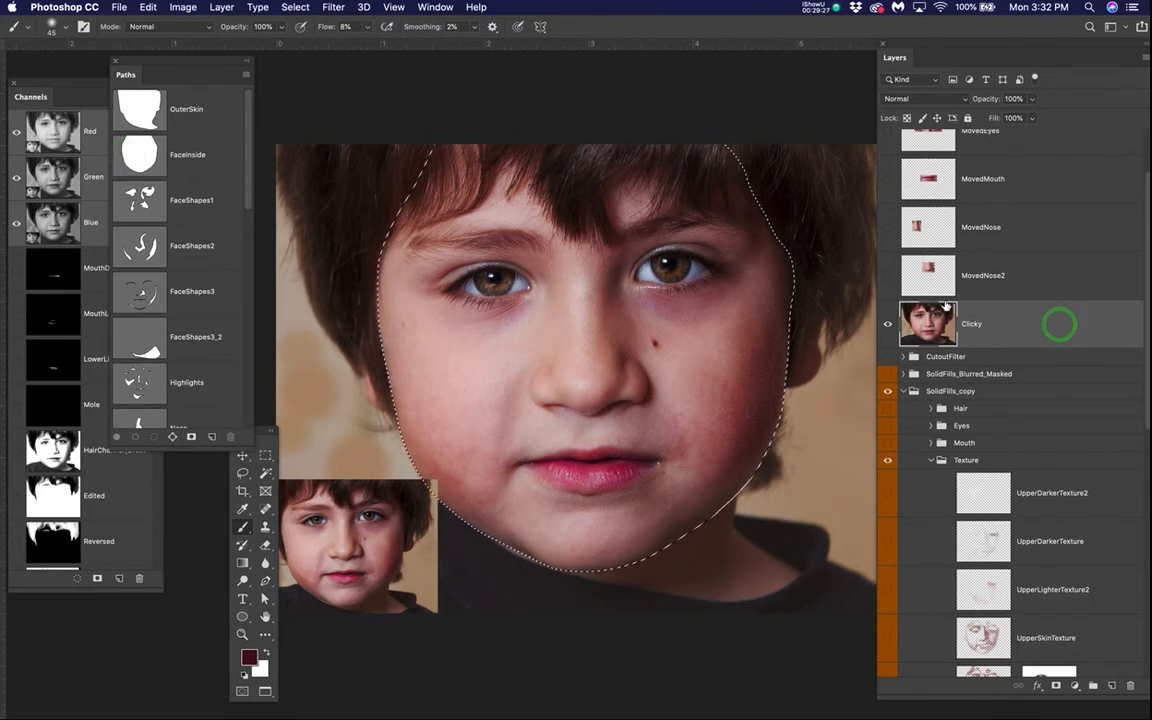
- Select the skin tone sampled from the chin below the lips with Color Range, using Sampled Colors and a fuzziness of 57
scroll(611, 501, up, 5)
scroll(612, 504, down, 4)
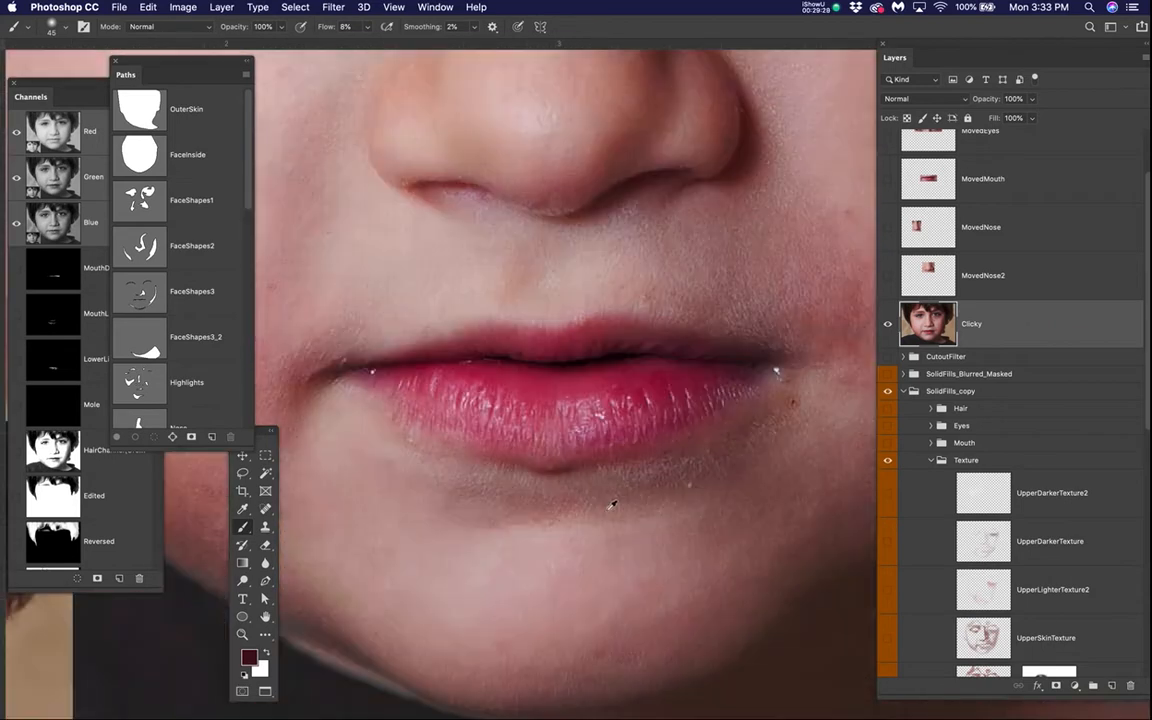
scroll(695, 542, up, 1)
scroll(695, 542, up, 3)
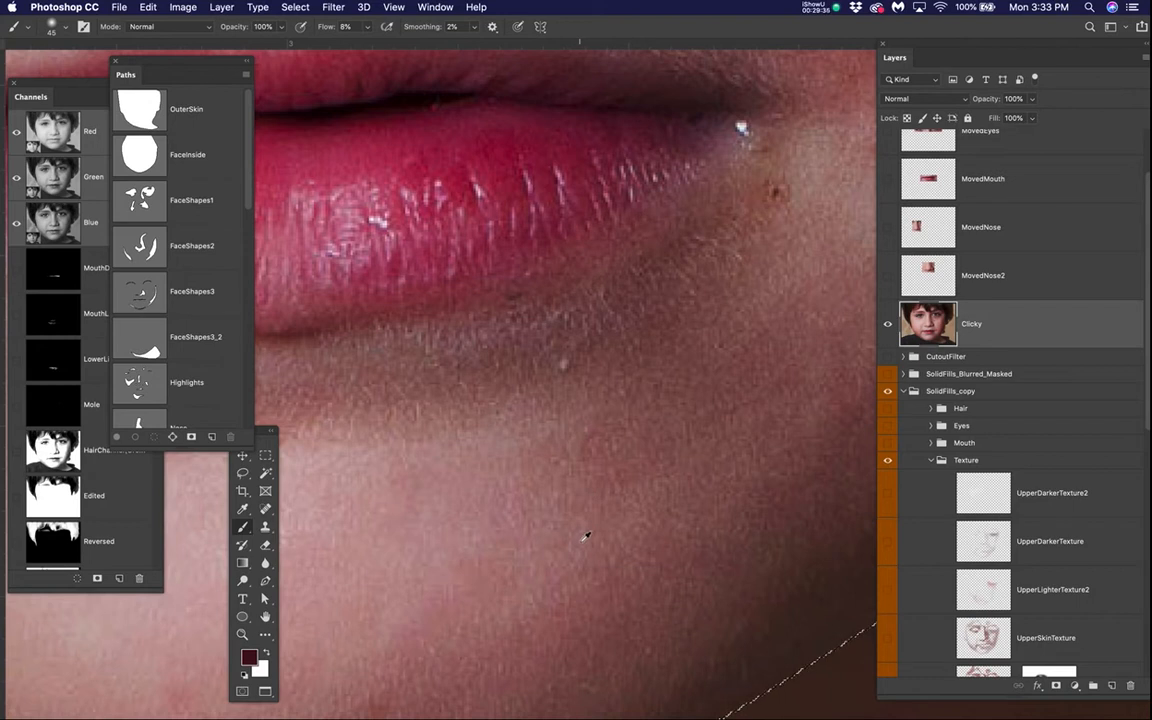
click(295, 7)
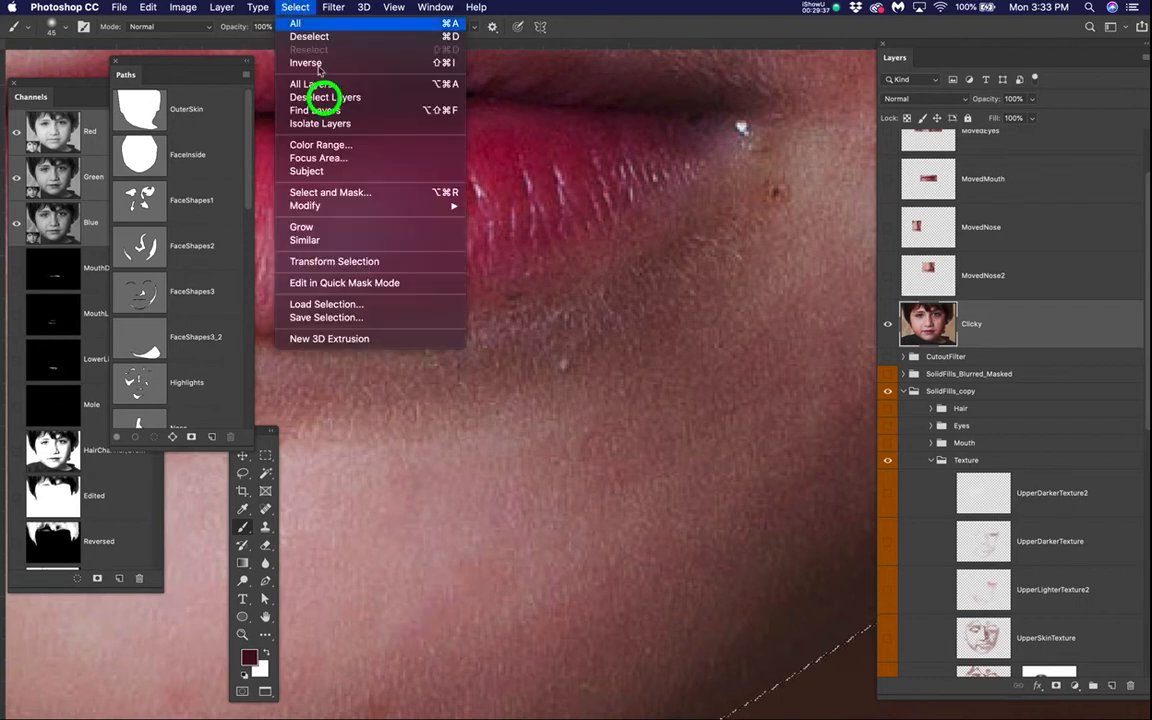
click(327, 145)
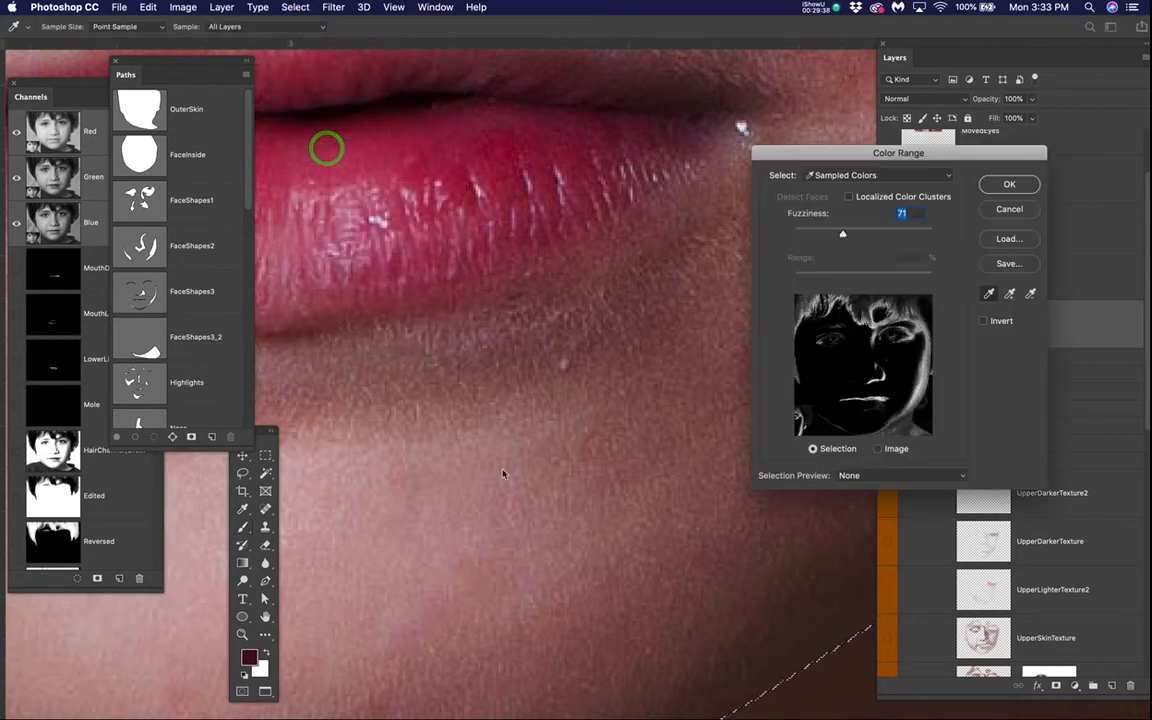
click(563, 527)
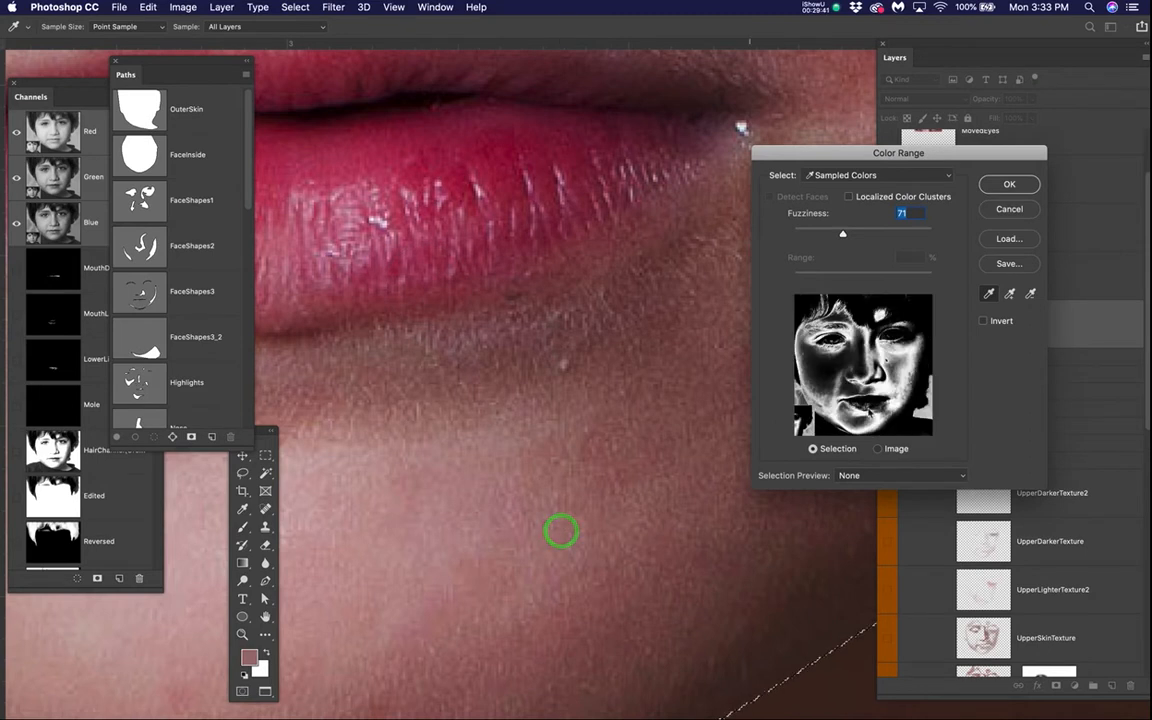
drag(842, 238, 832, 236)
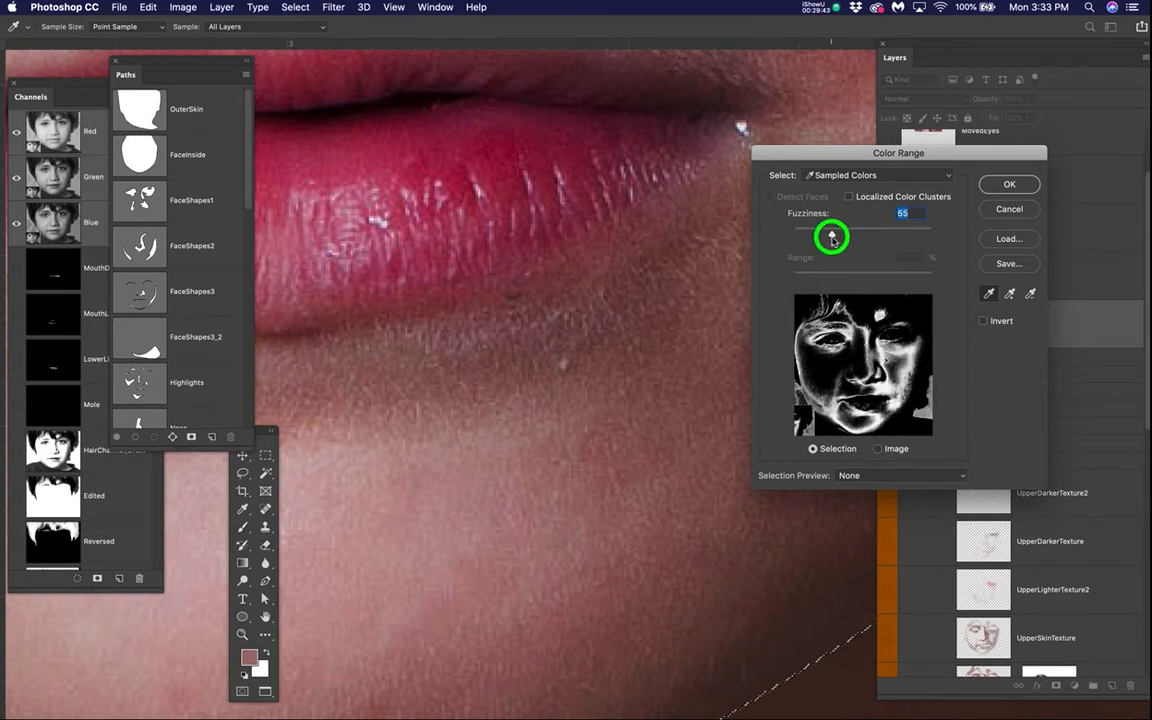
click(1010, 184)
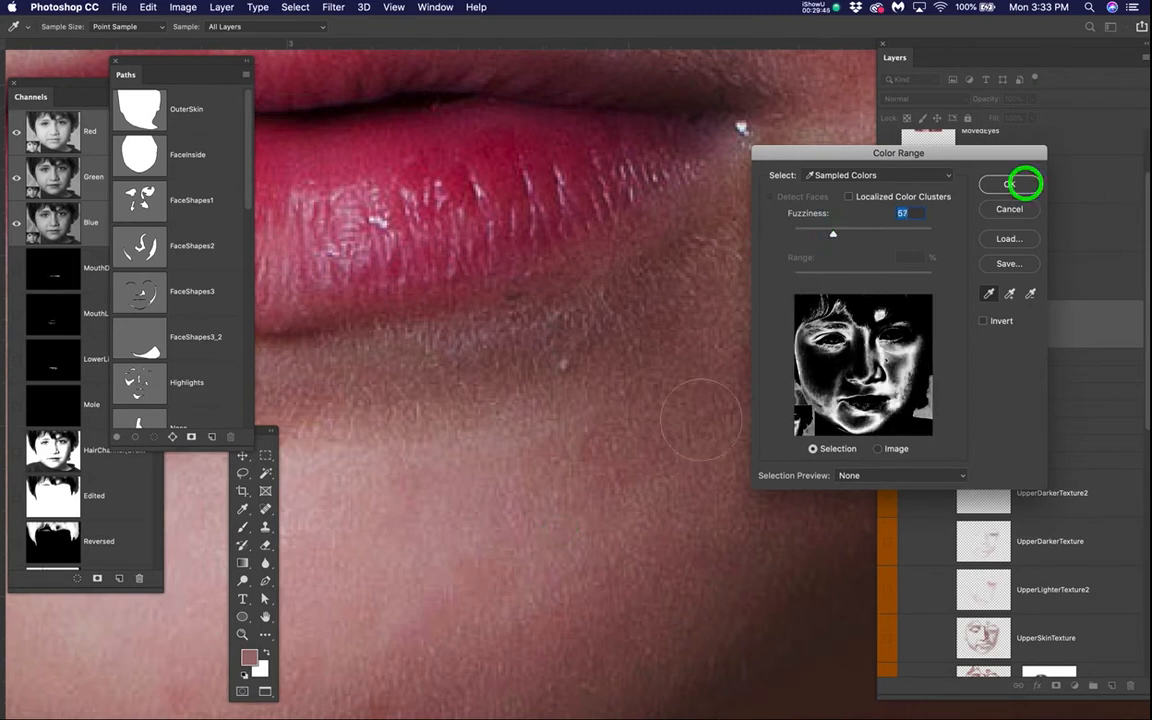
- Switch to the Brush tool, move the Tools panel up beside the Paths panel, and view the selection across the whole face
key(b)
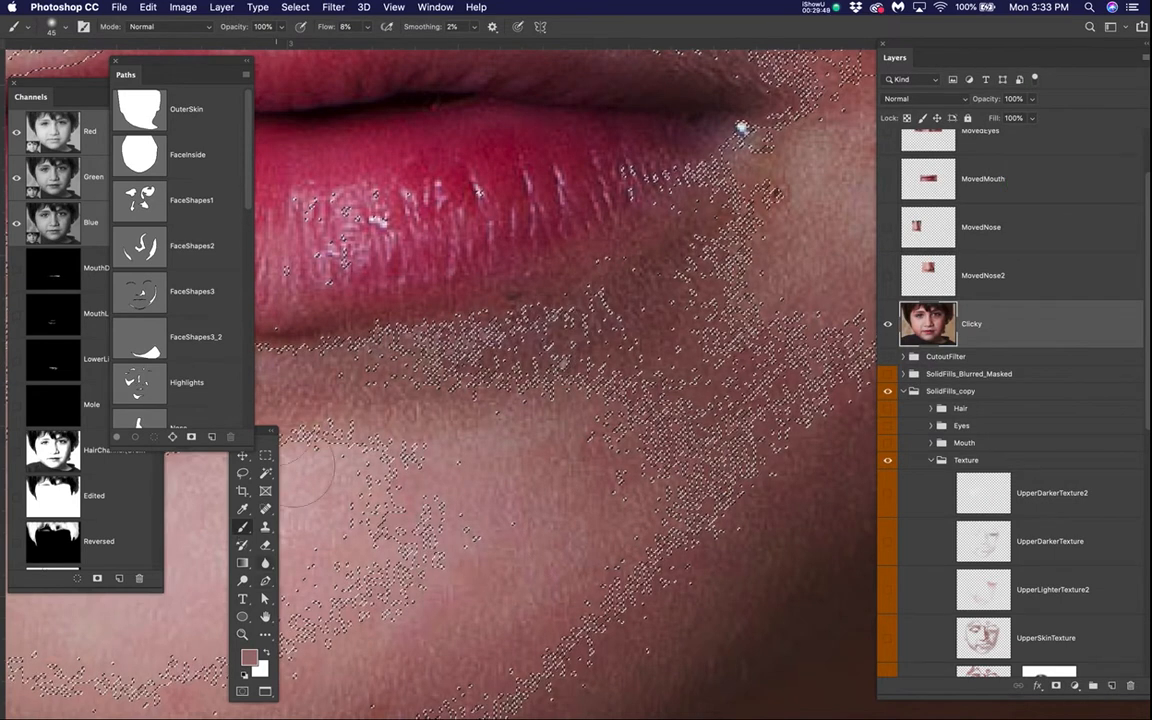
drag(255, 448, 334, 265)
drag(313, 318, 268, 85)
key(ctrl+d)
scroll(416, 377, down, 10)
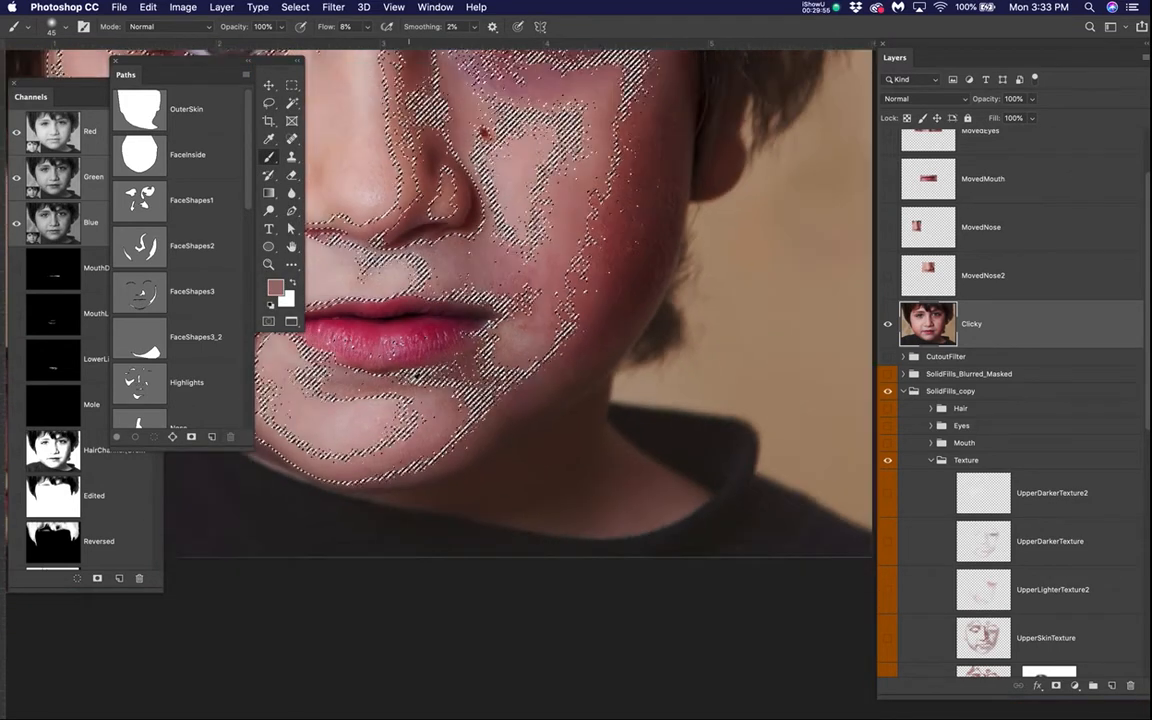
drag(470, 313, 617, 453)
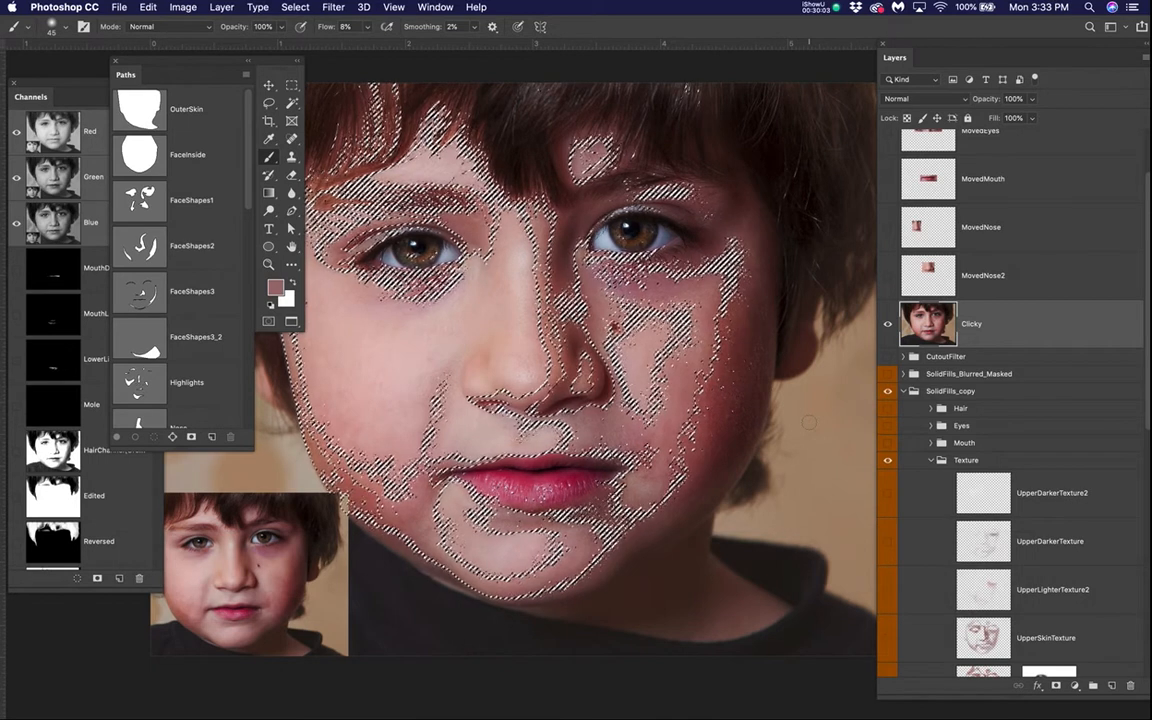
- Hide the Texture layer and the Clicky photo layer, keeping the skin-tone selection active over FaceFill
scroll(1033, 594, down, 10)
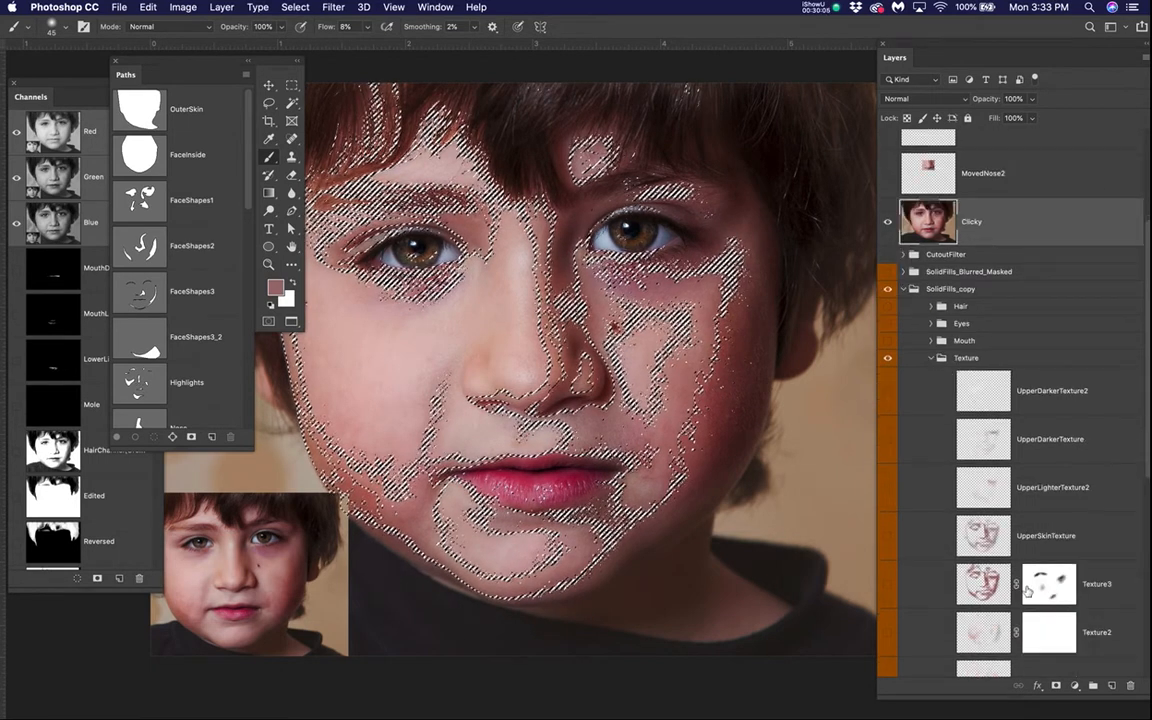
click(885, 441)
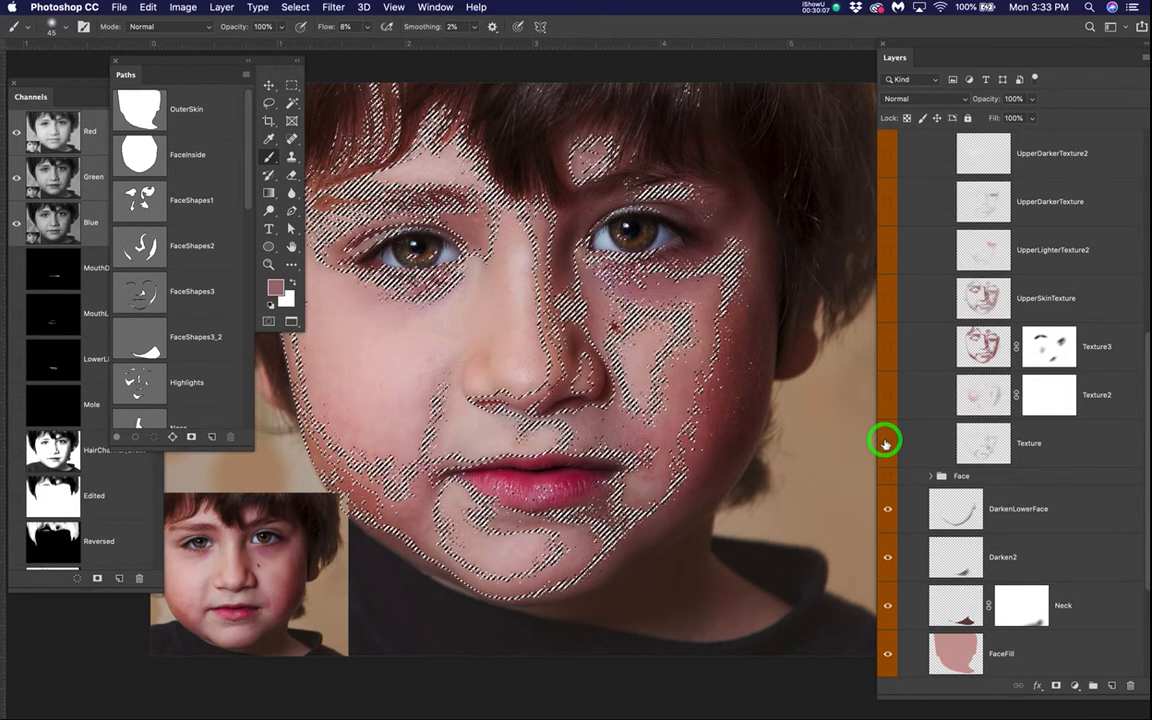
scroll(931, 452, up, 10)
click(887, 327)
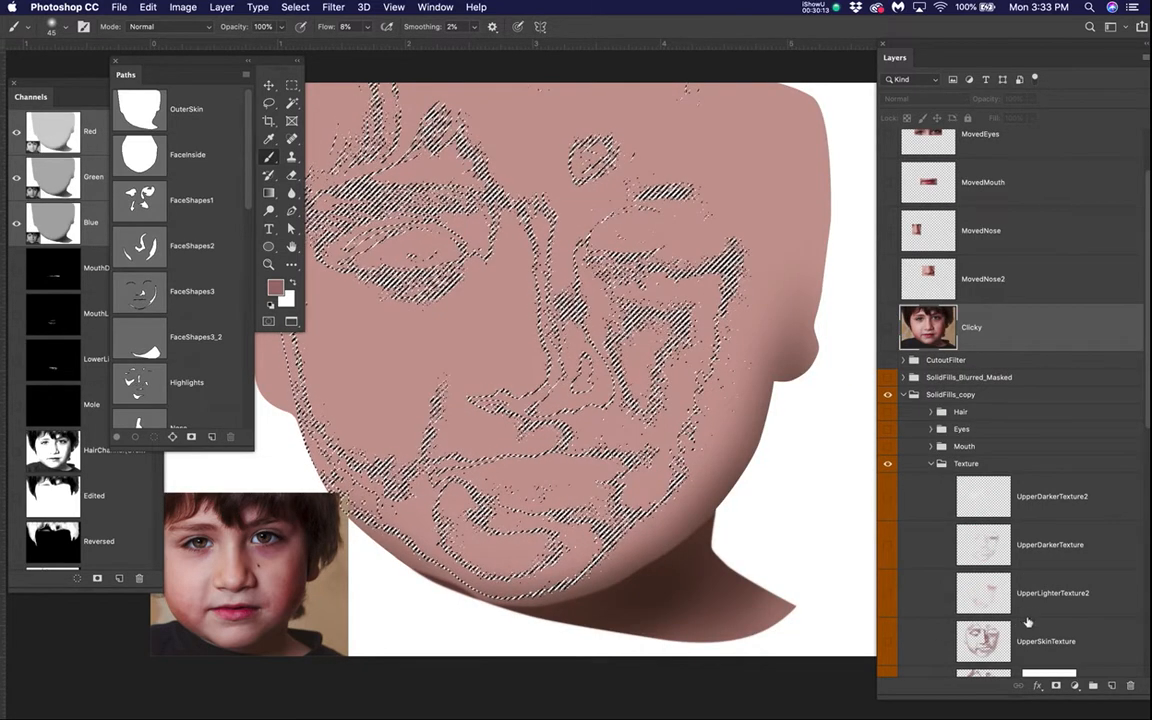
- Create a new empty layer directly above the Texture layer inside the Texture group
scroll(1025, 618, down, 5)
click(1060, 497)
click(1111, 685)
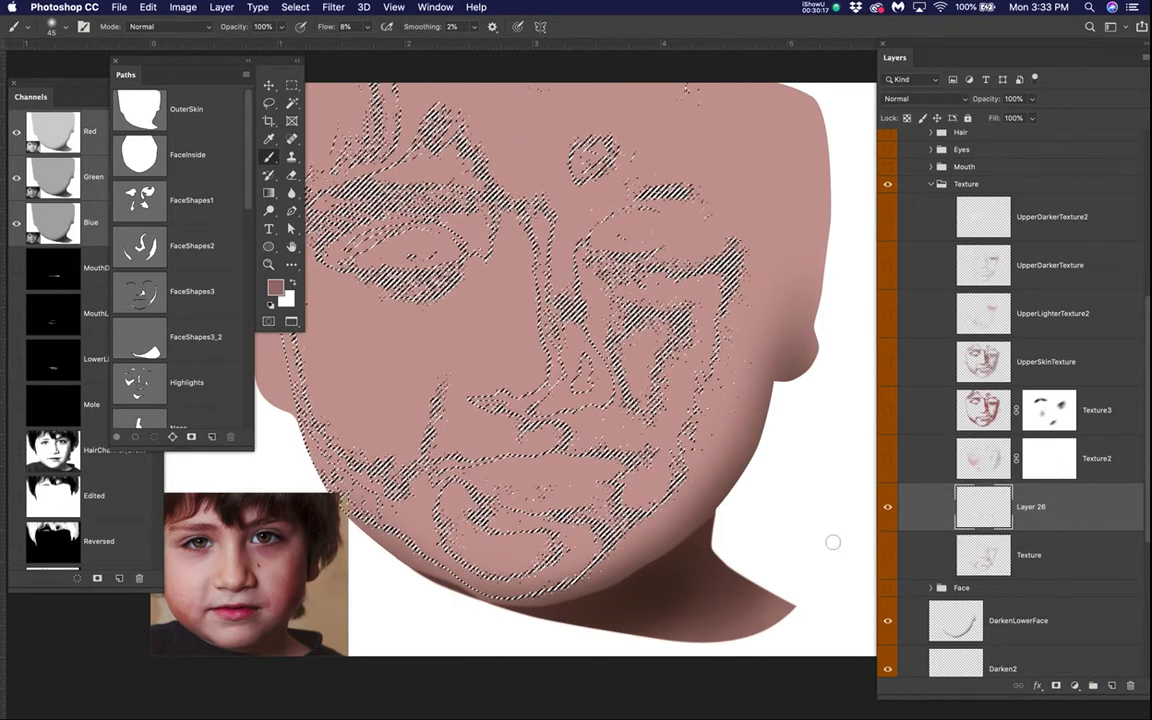
- Hide the selection edges, fill the selection with the foreground colour on Layer 26, and set that layer's opacity to 55%
key(super+h)
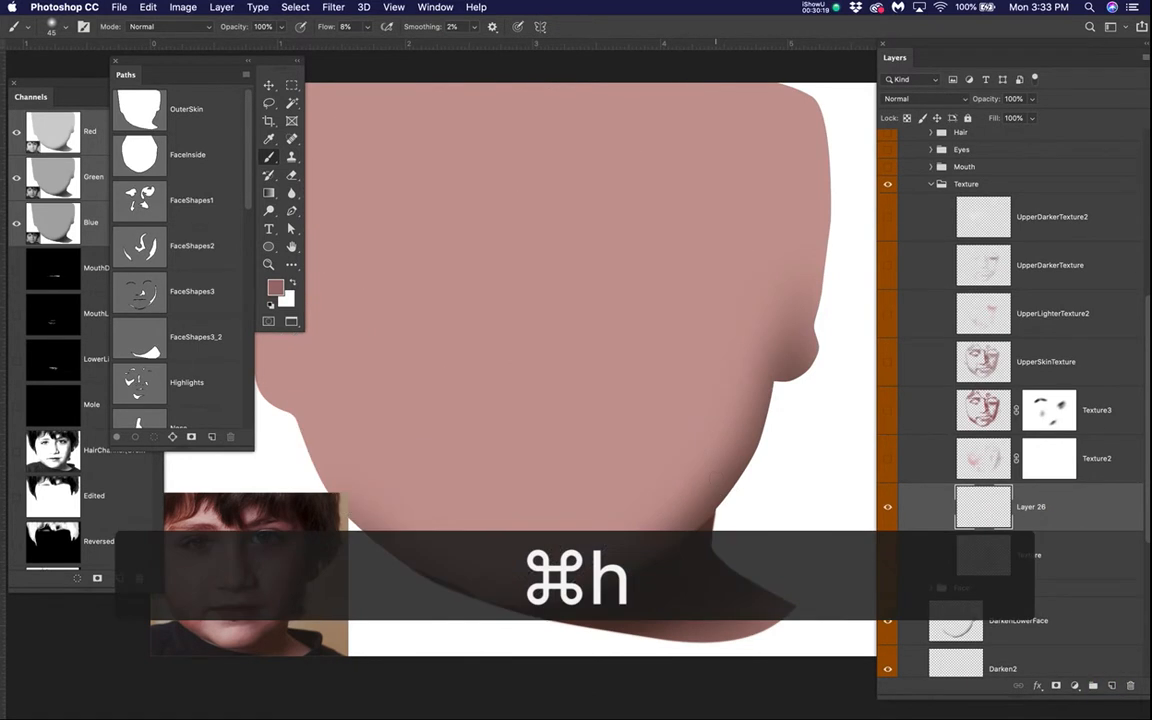
key(alt+BackSpace)
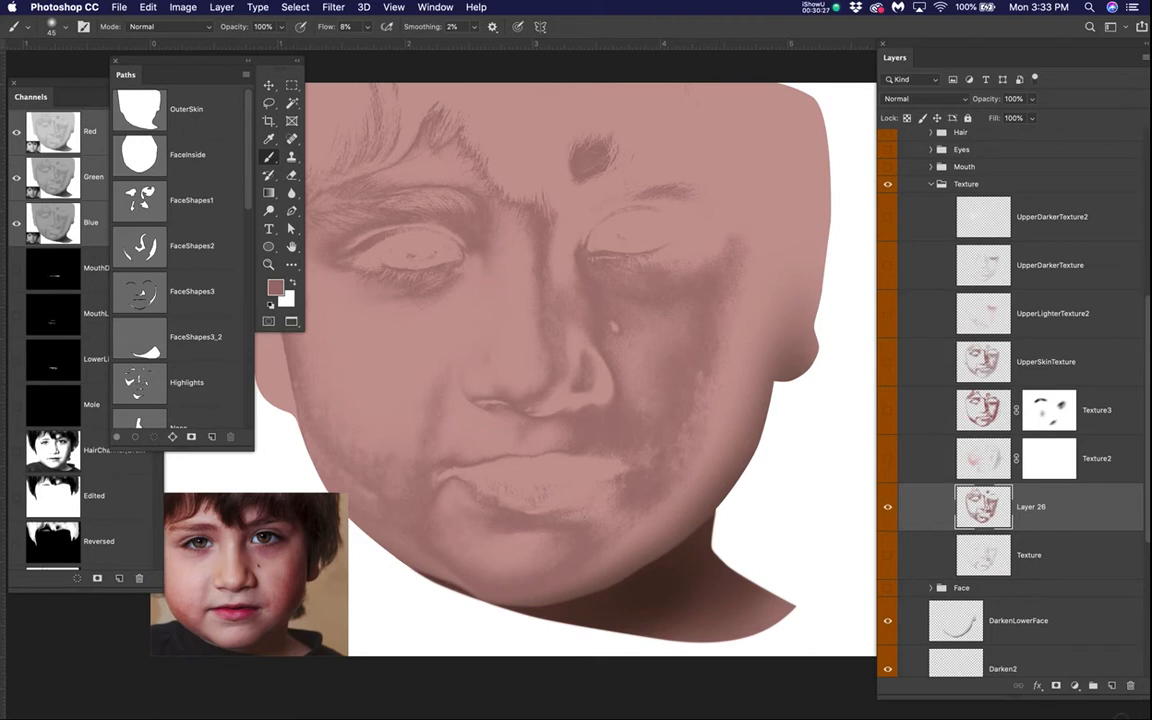
click(1082, 548)
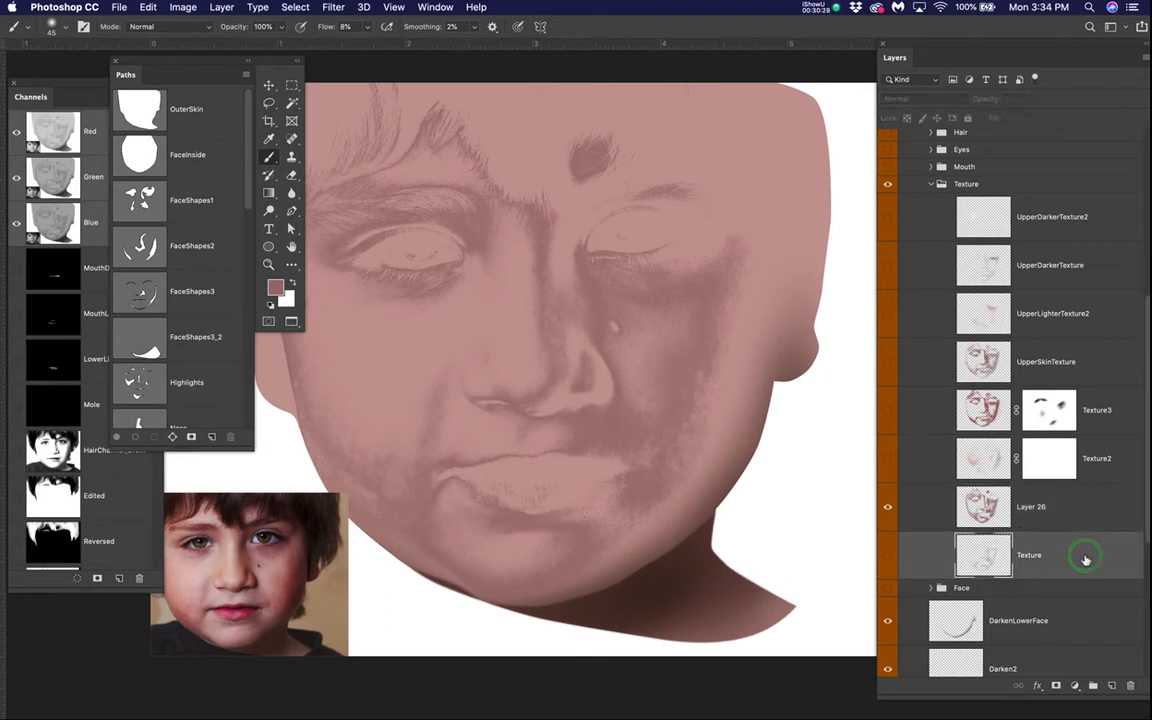
click(1067, 504)
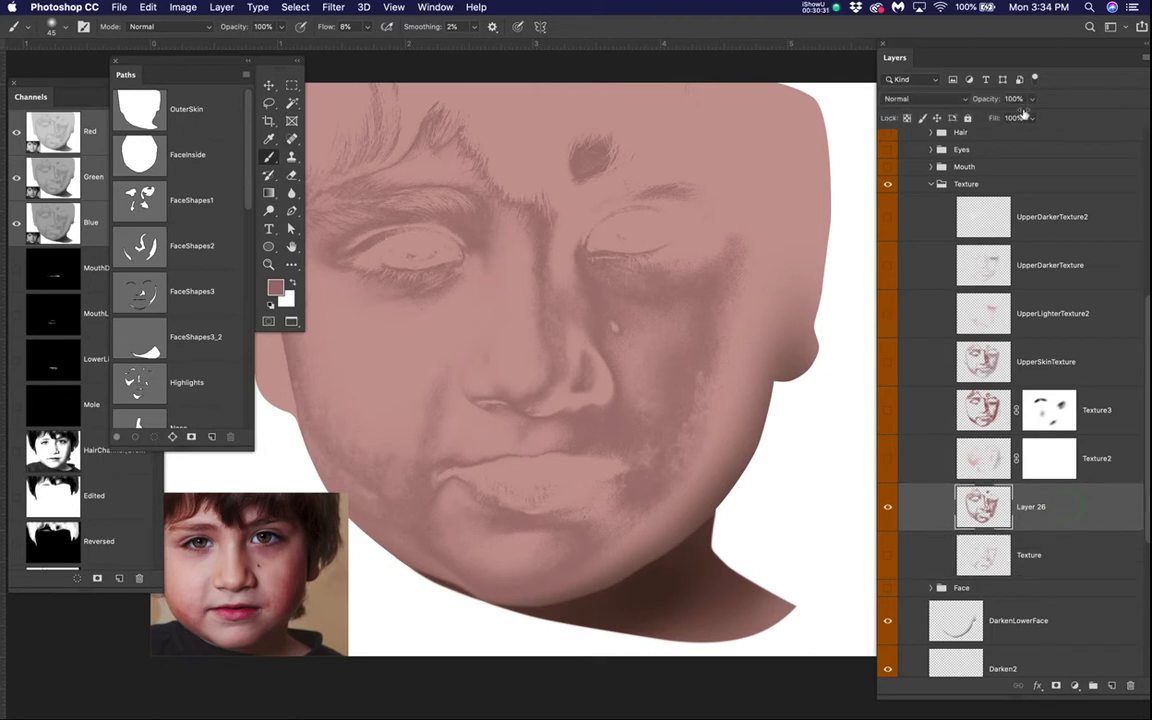
drag(1034, 102, 1004, 119)
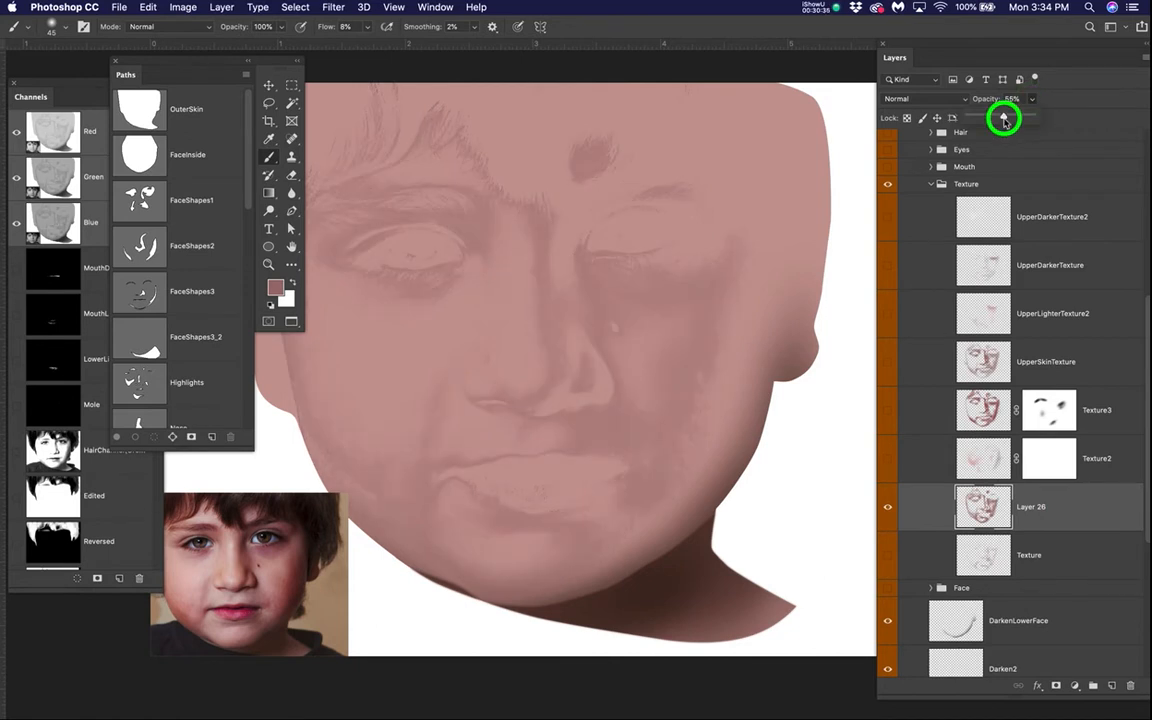
drag(1004, 119, 1004, 119)
- Show the Texture2 and Texture3 layers above Layer 26 and inspect their combined texture around the nose and eye
click(888, 460)
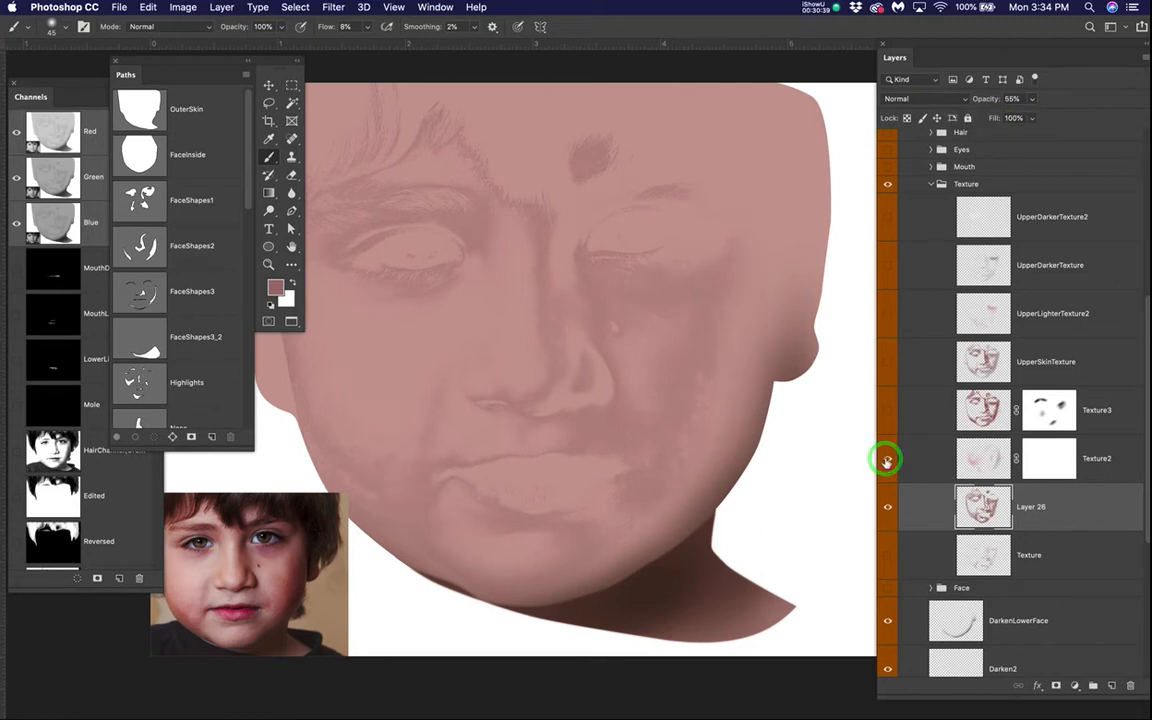
click(888, 460)
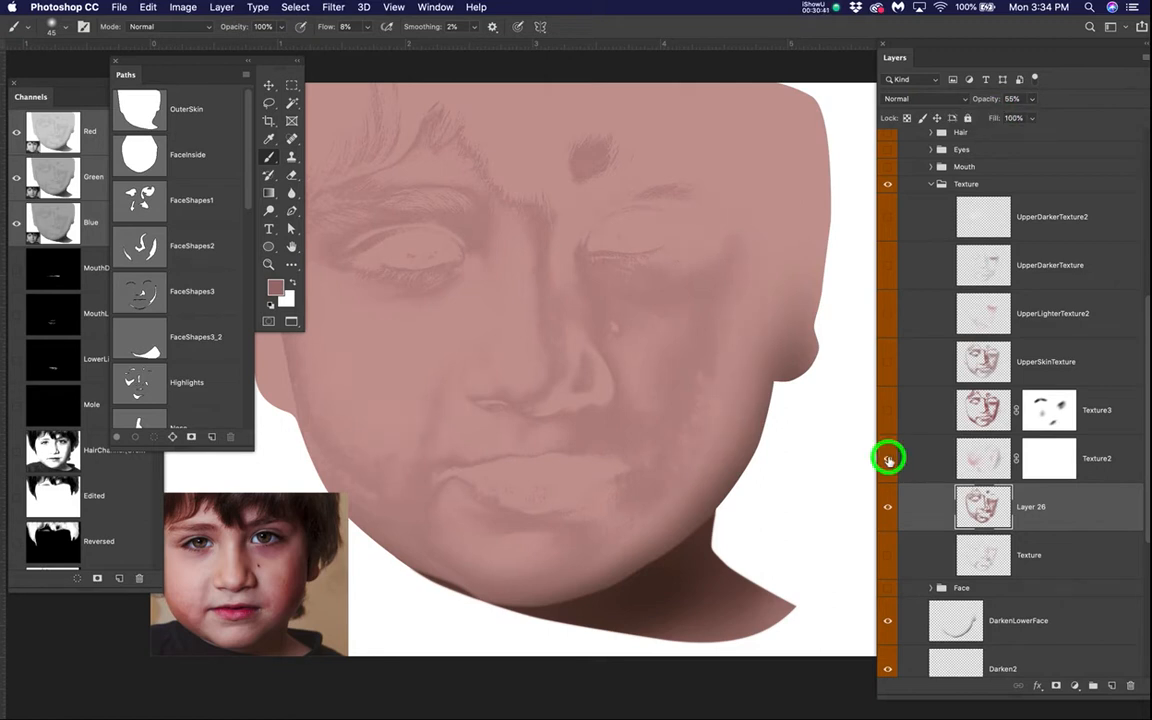
click(888, 460)
click(888, 460)
click(888, 410)
click(695, 373)
mouse_move(695, 373)
mouse_down()
mouse_move(722, 388)
mouse_move(688, 360)
mouse_up()
scroll(672, 348, up, 5)
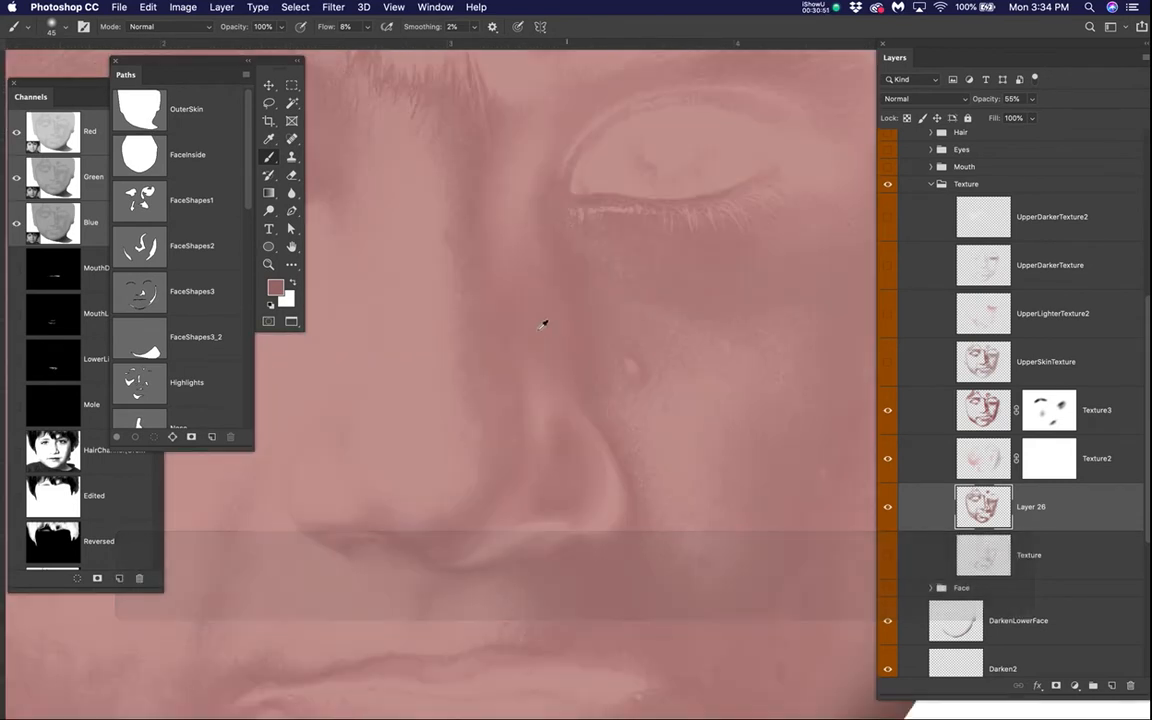
scroll(521, 330, up, 2)
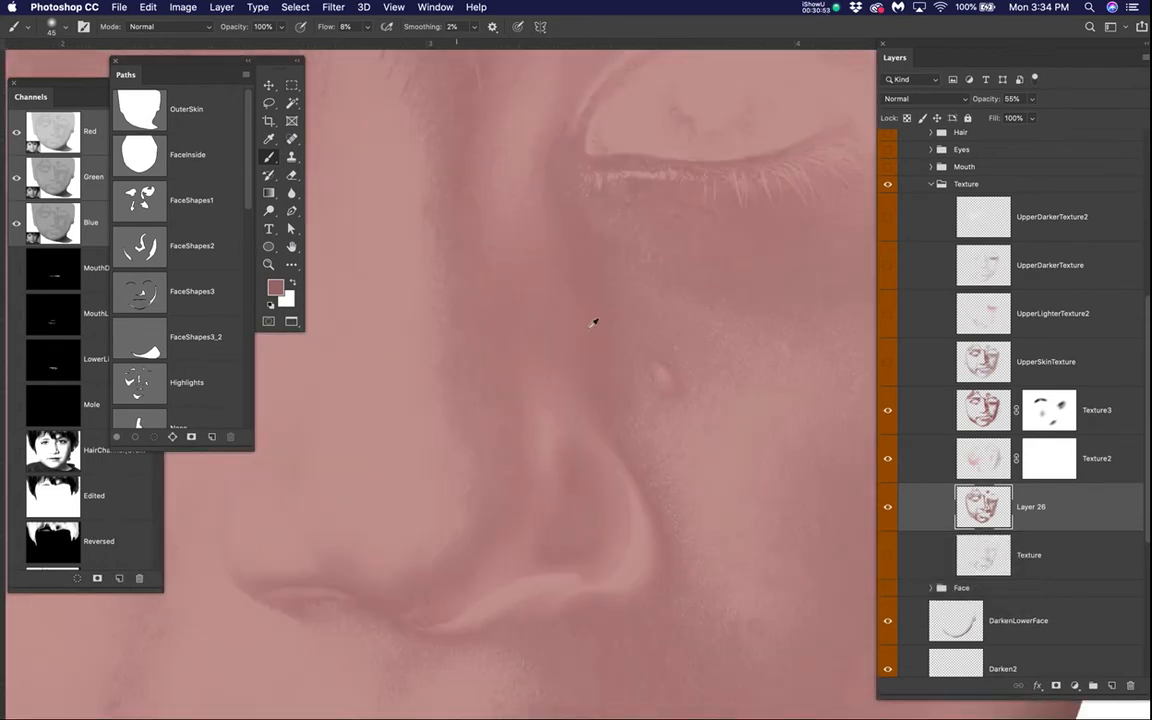
- Show the Clicky photo temporarily to examine its real skin texture around the nose, and hide it again to compare the painted face
scroll(657, 322, down, 5)
scroll(957, 308, up, 5)
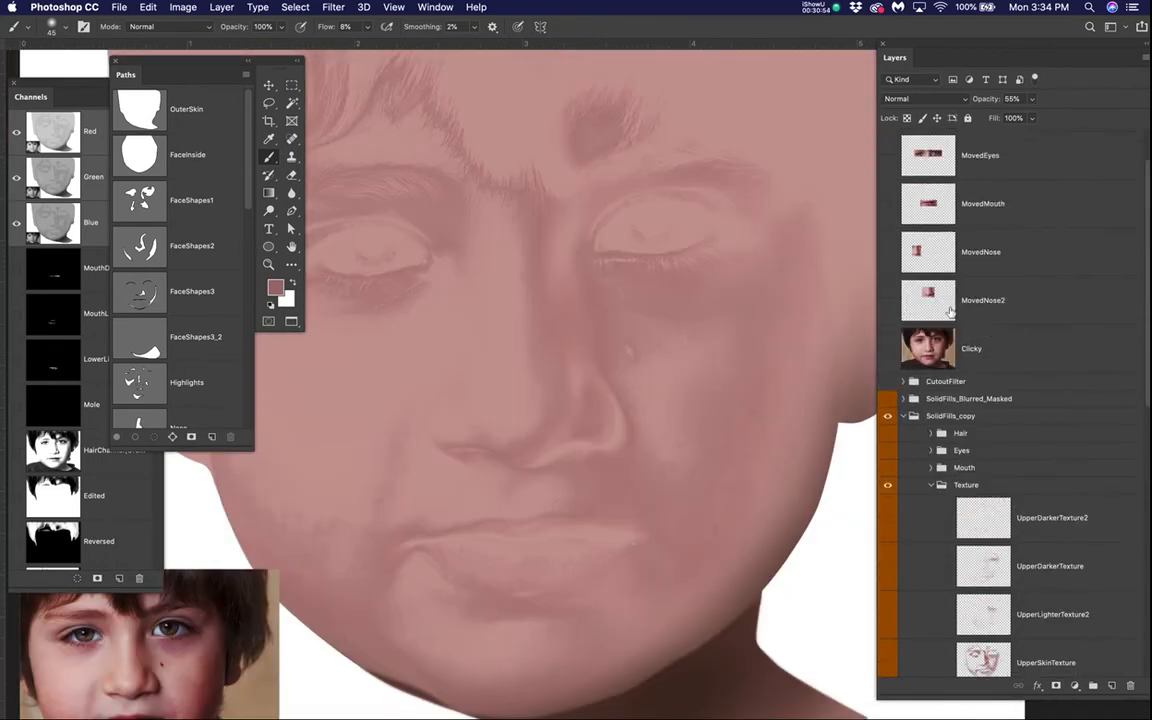
click(888, 348)
scroll(527, 311, up, 4)
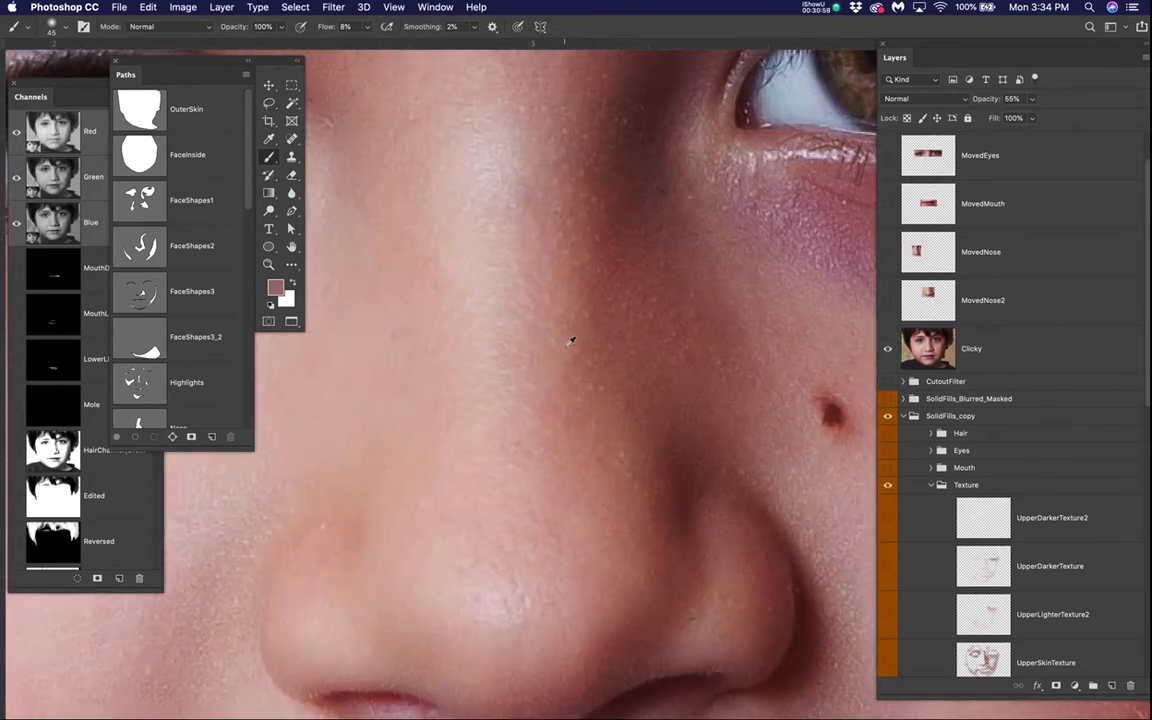
scroll(569, 342, down, 3)
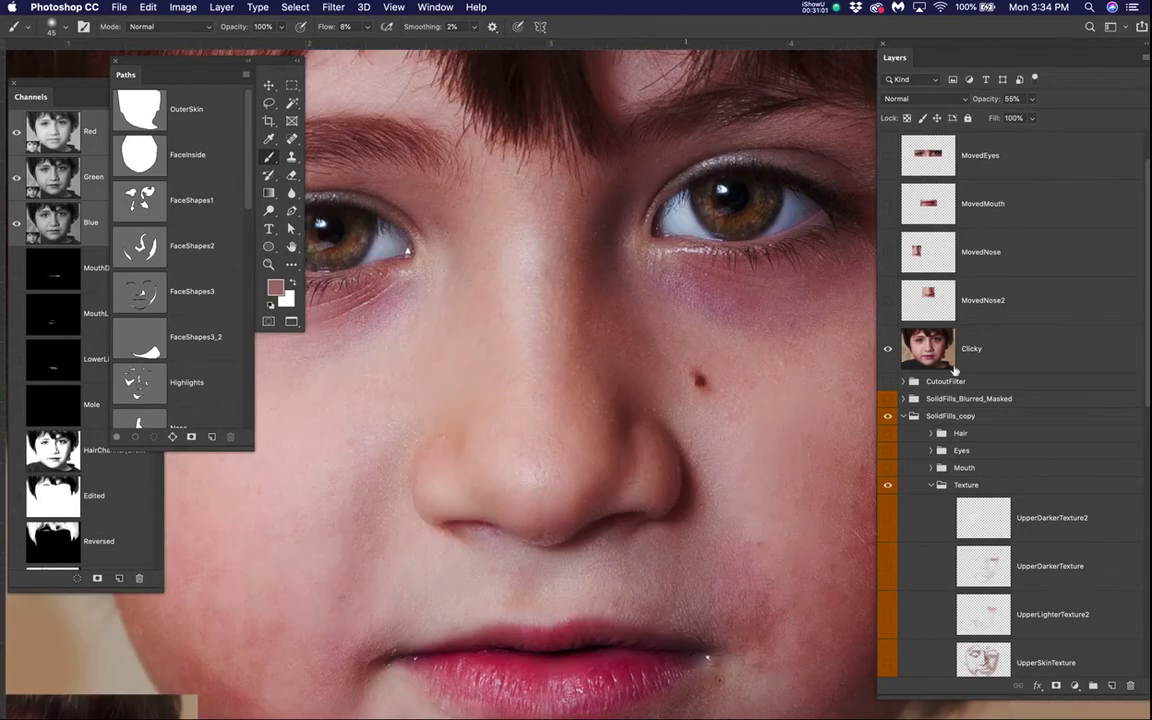
click(889, 348)
scroll(723, 364, down, 5)
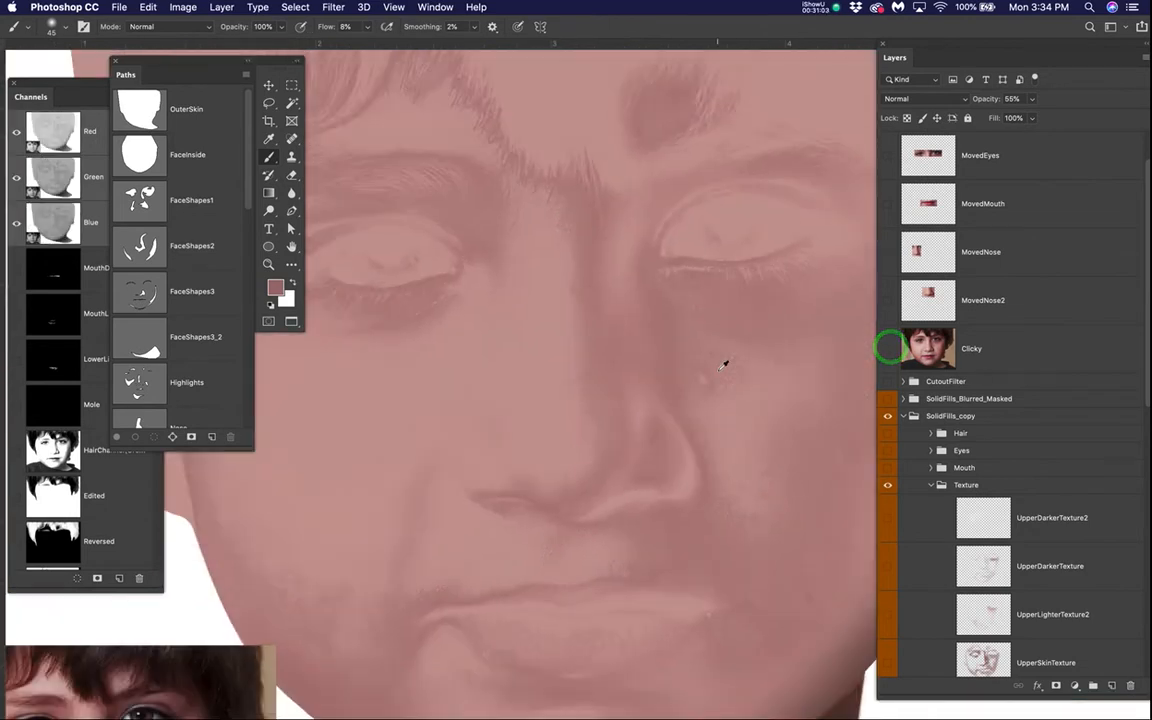
scroll(723, 364, up, 3)
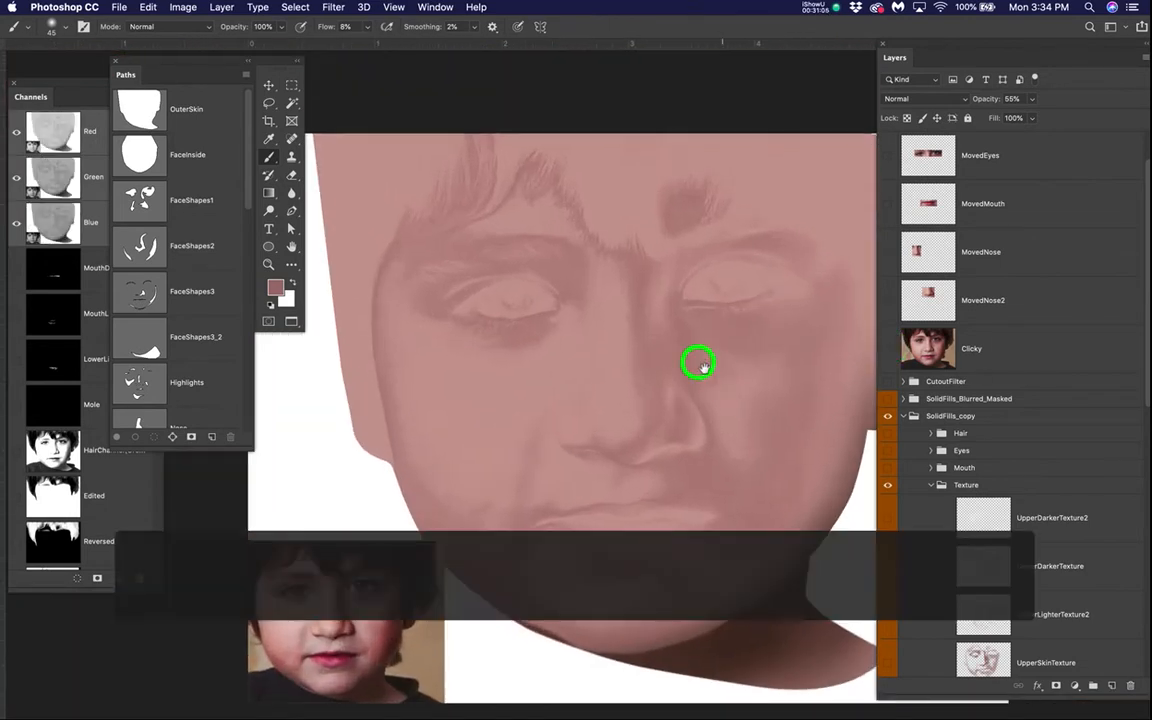
drag(697, 362, 693, 352)
- Show the UpperSkinTexture layer in the Texture group
scroll(905, 495, down, 5)
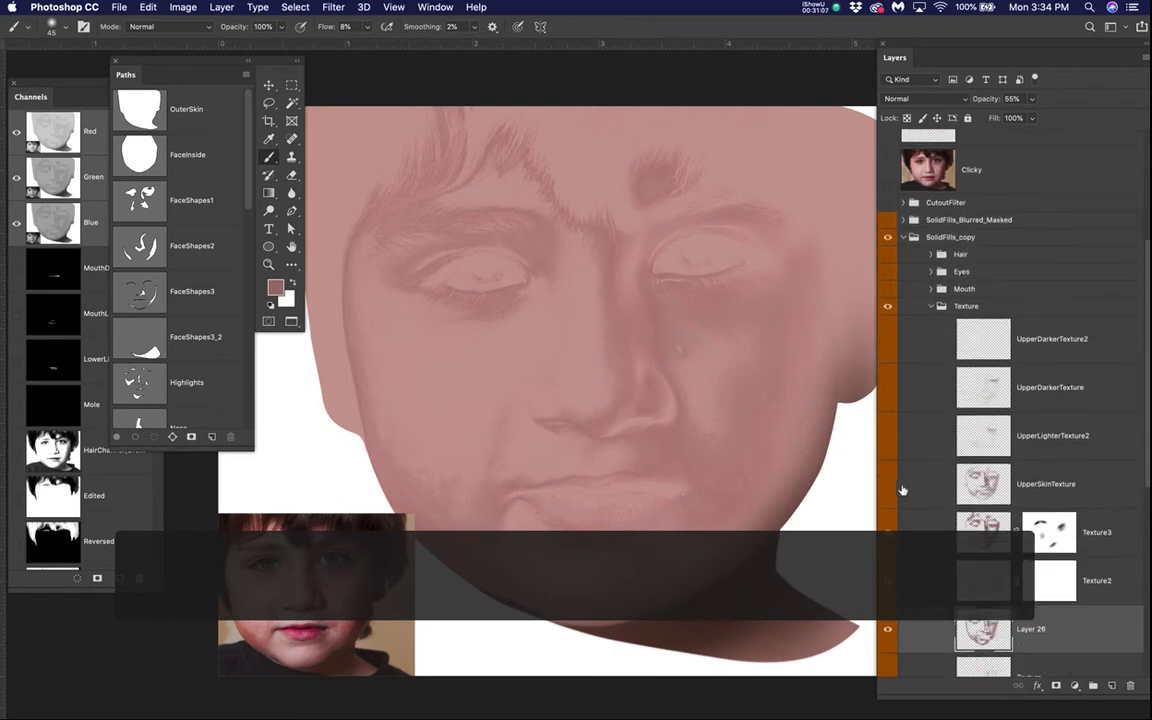
click(887, 487)
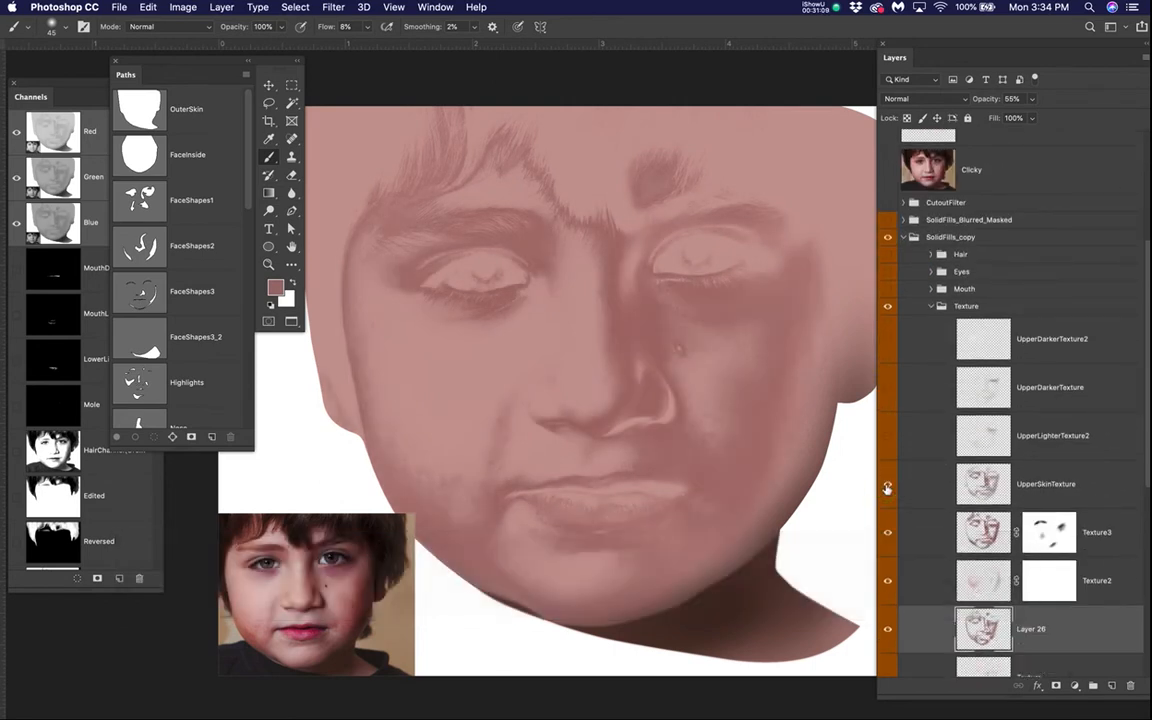
click(1041, 477)
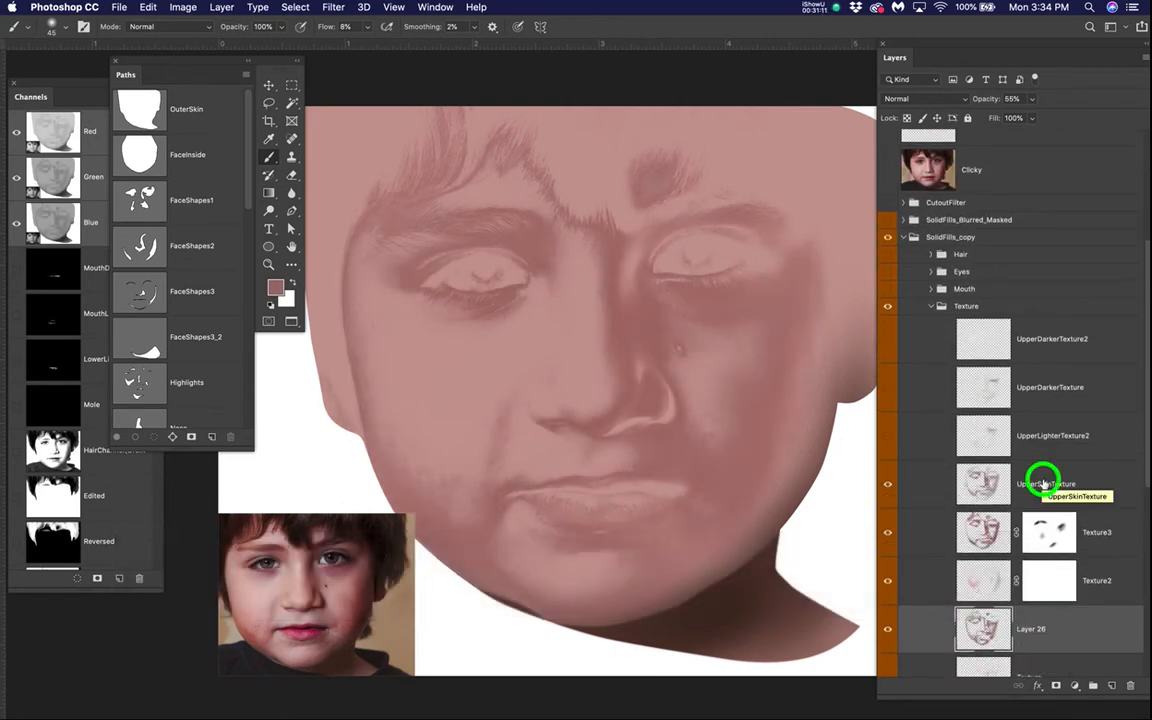
- Try the Texture3 layer at 100% opacity, and undo the opacity change
click(1104, 533)
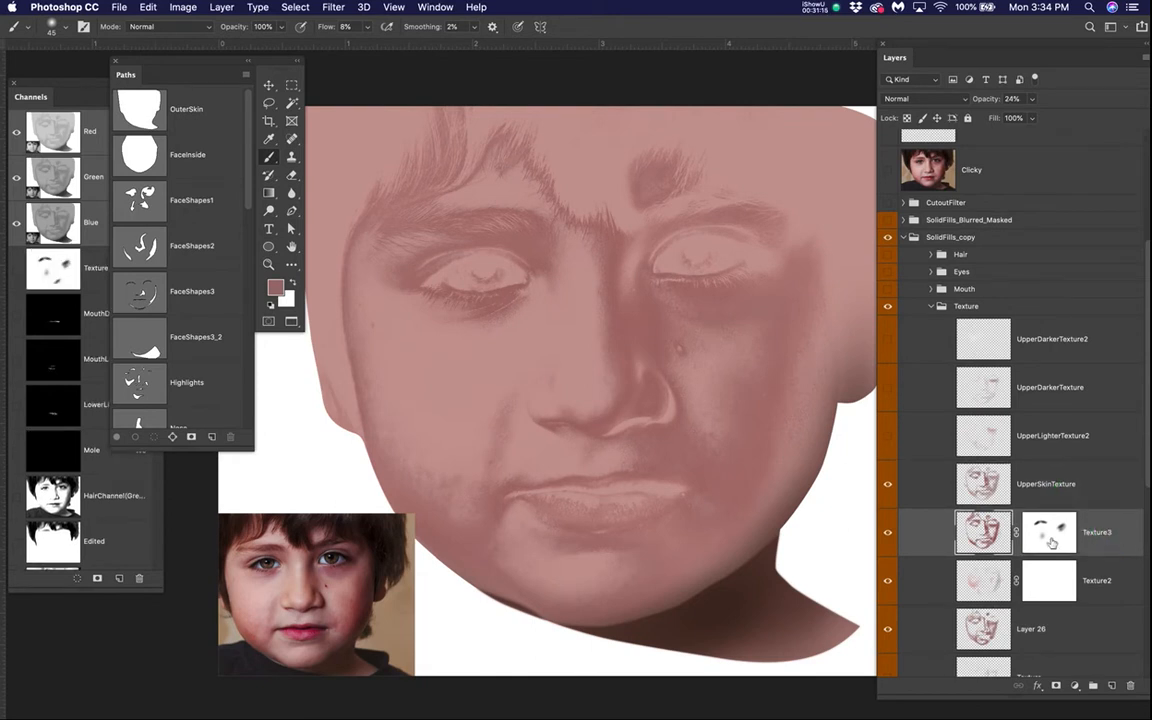
click(1118, 530)
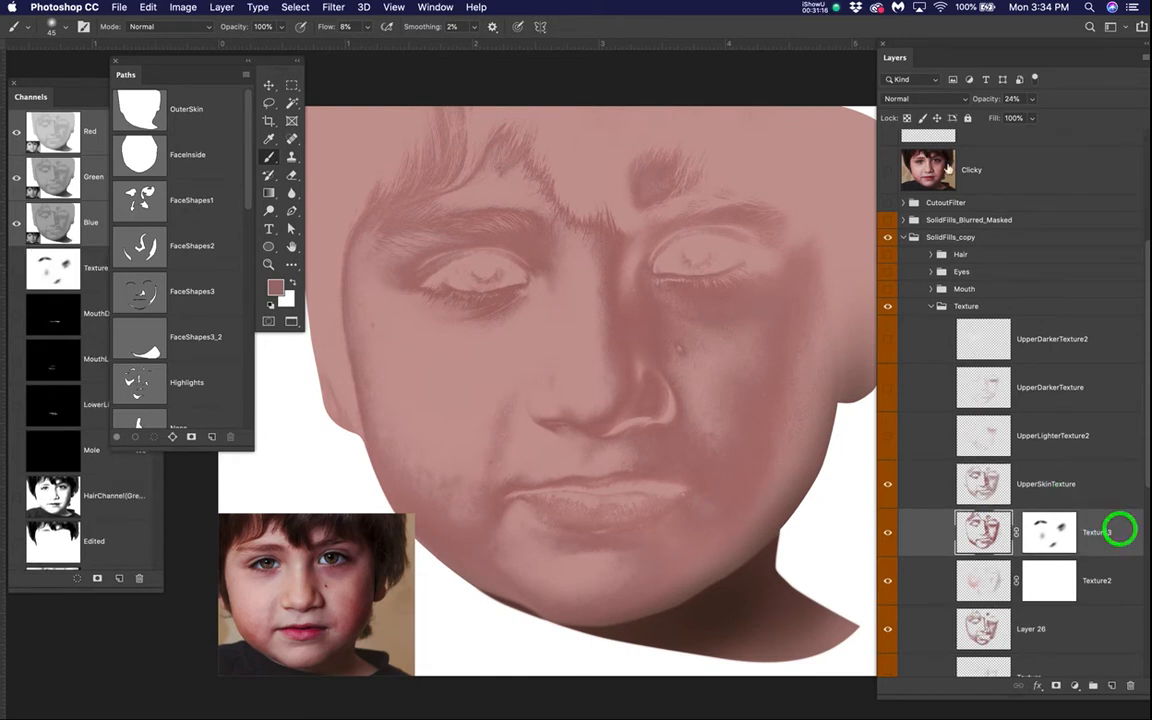
click(1031, 99)
drag(1031, 112, 1092, 122)
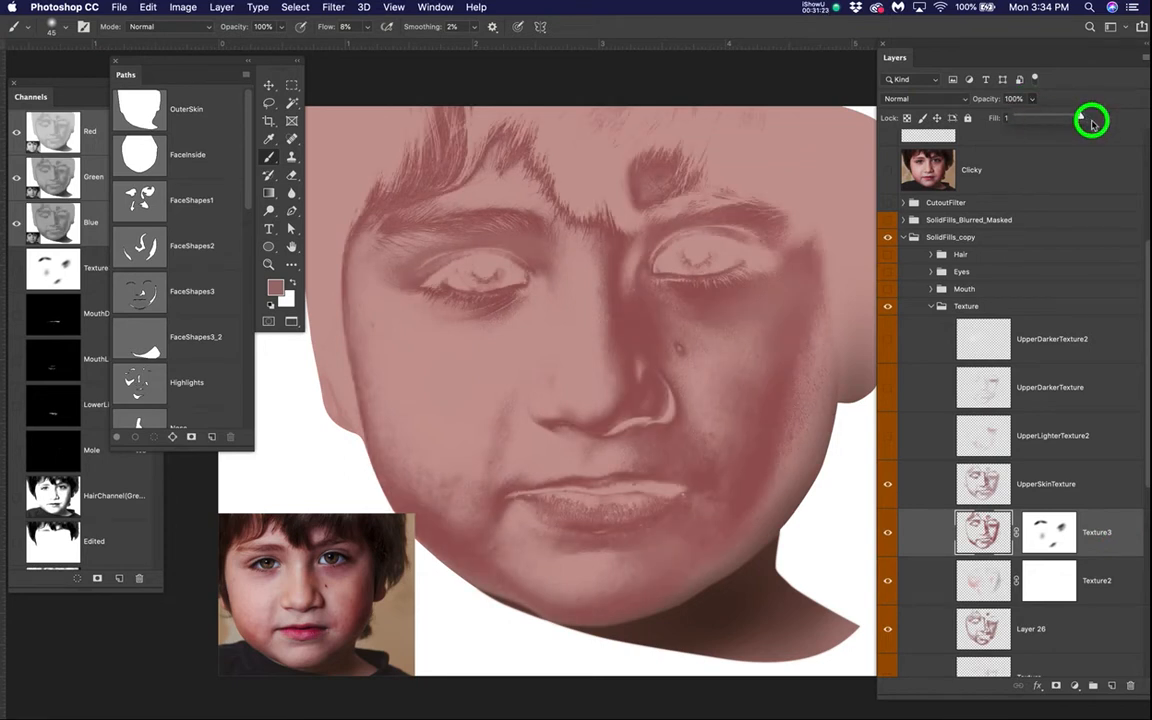
key(super+z)
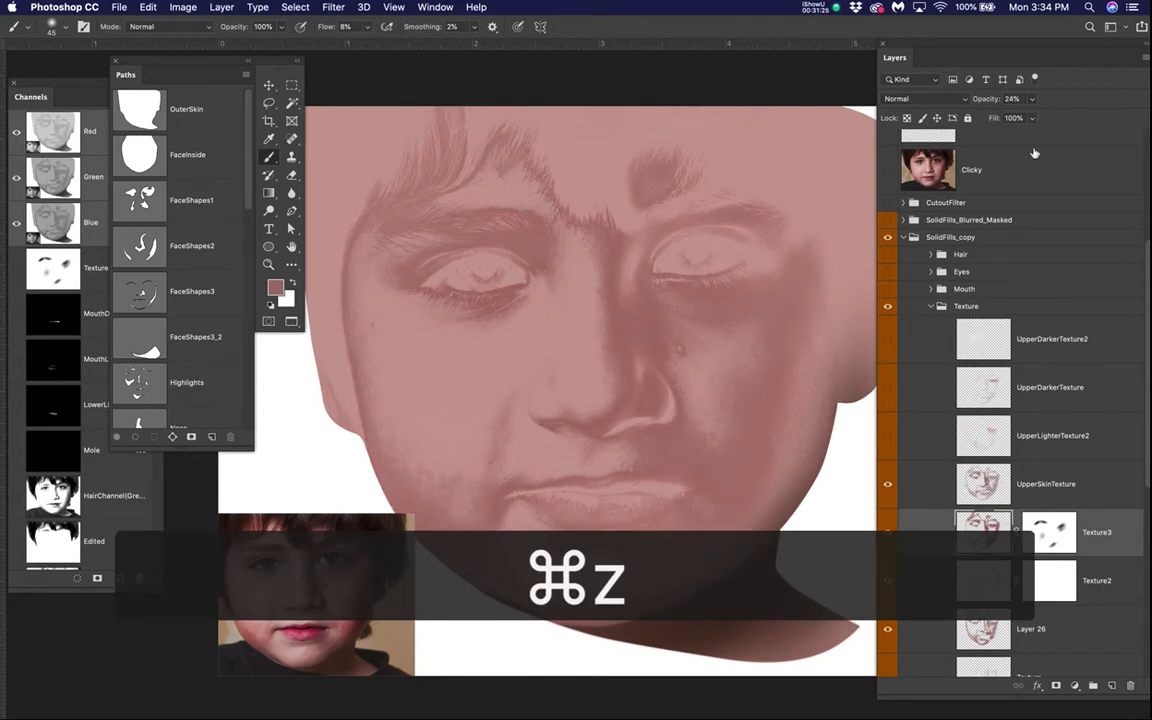
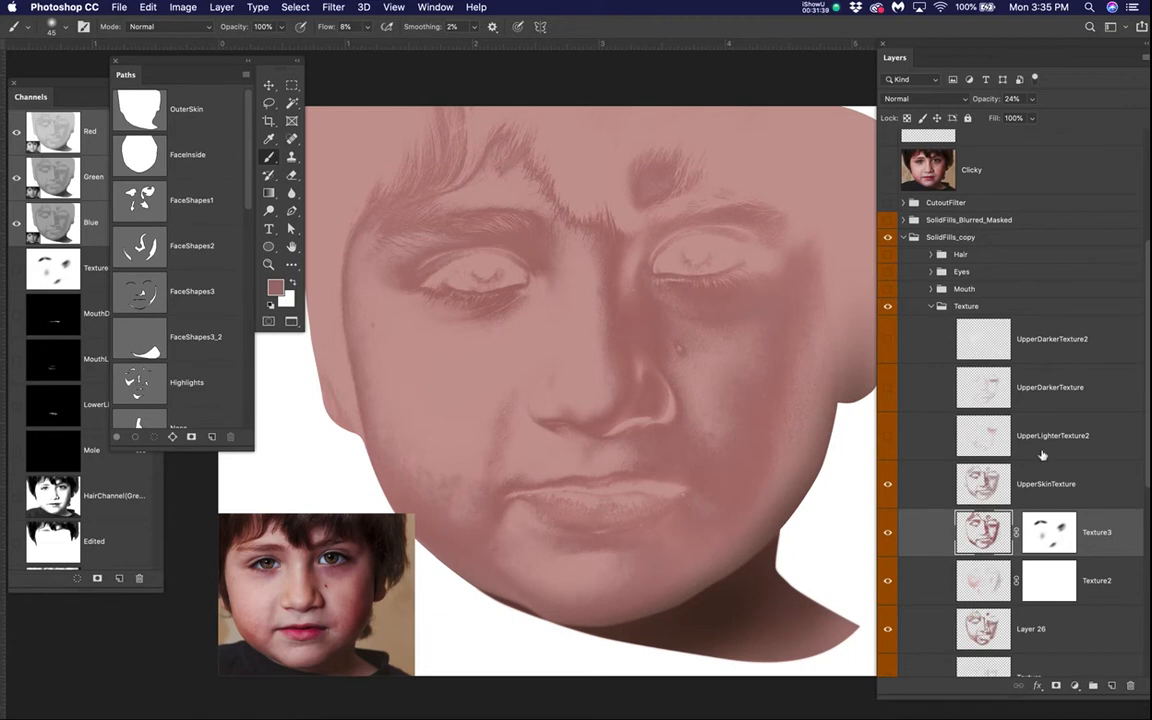
- Show the UpperLighterTexture2, UpperDarkerTexture and UpperDarkerTexture2 layers to complete the upper skin texture
click(888, 437)
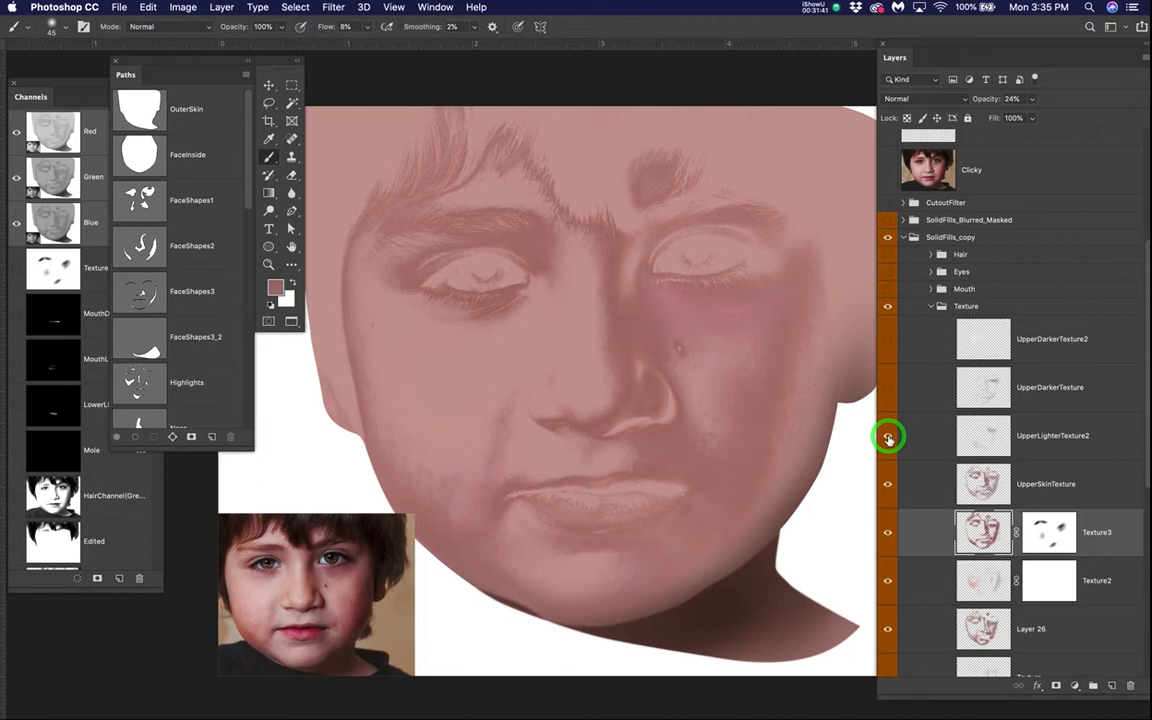
click(888, 387)
click(888, 339)
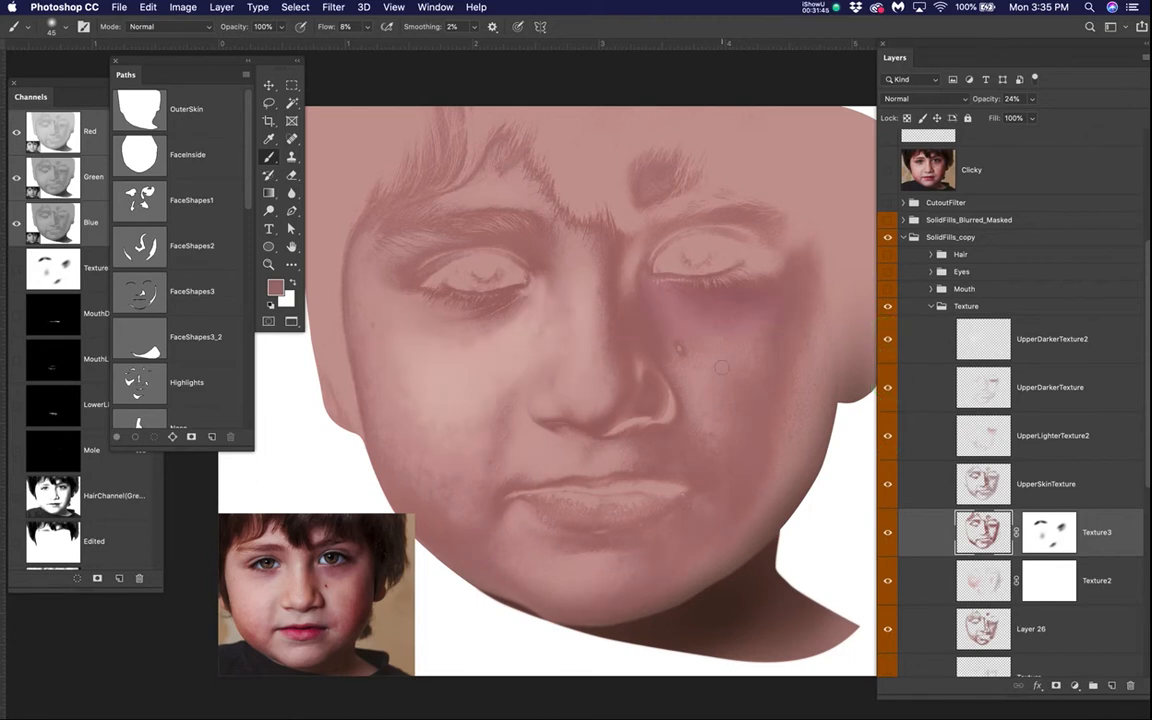
scroll(728, 361, down, 2)
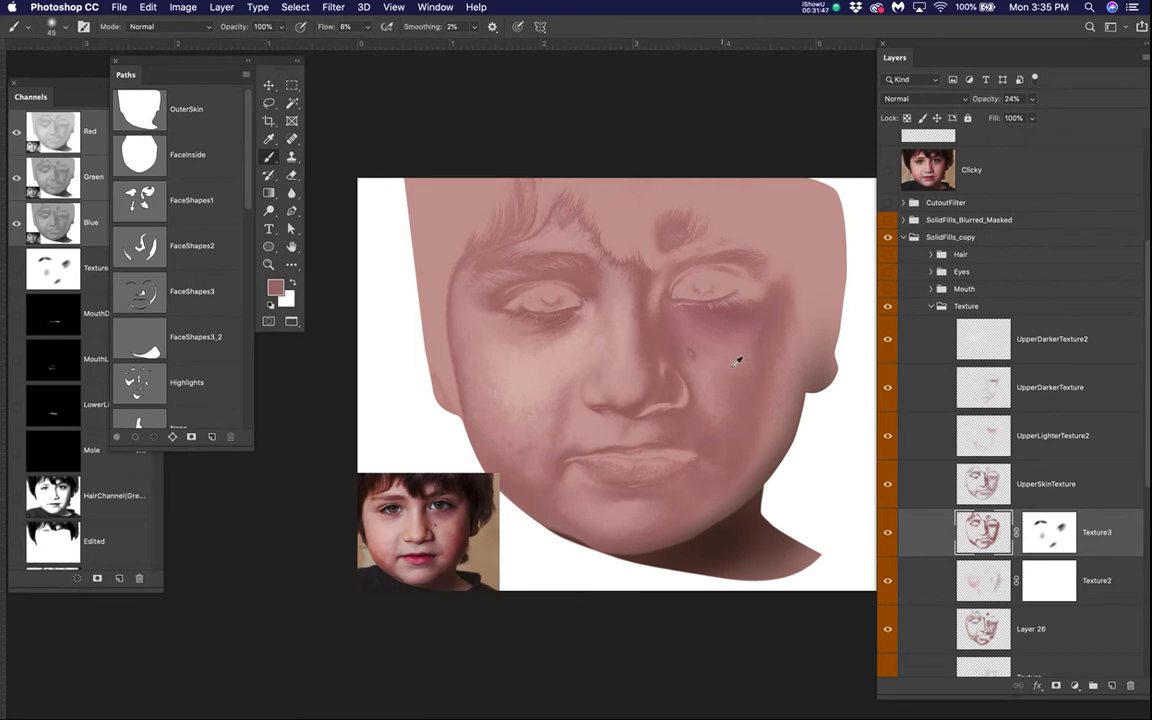
- Show the Face group beneath the texture layers and inspect the blended cheek and nose
scroll(1032, 573, down, 5)
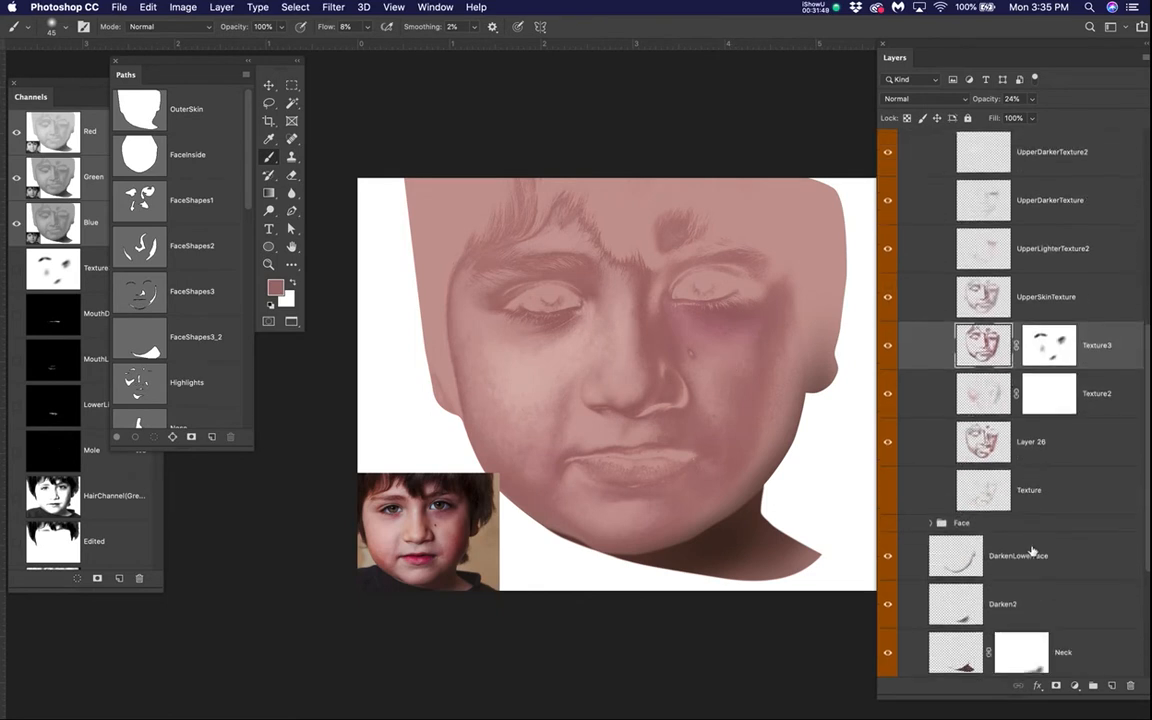
click(886, 456)
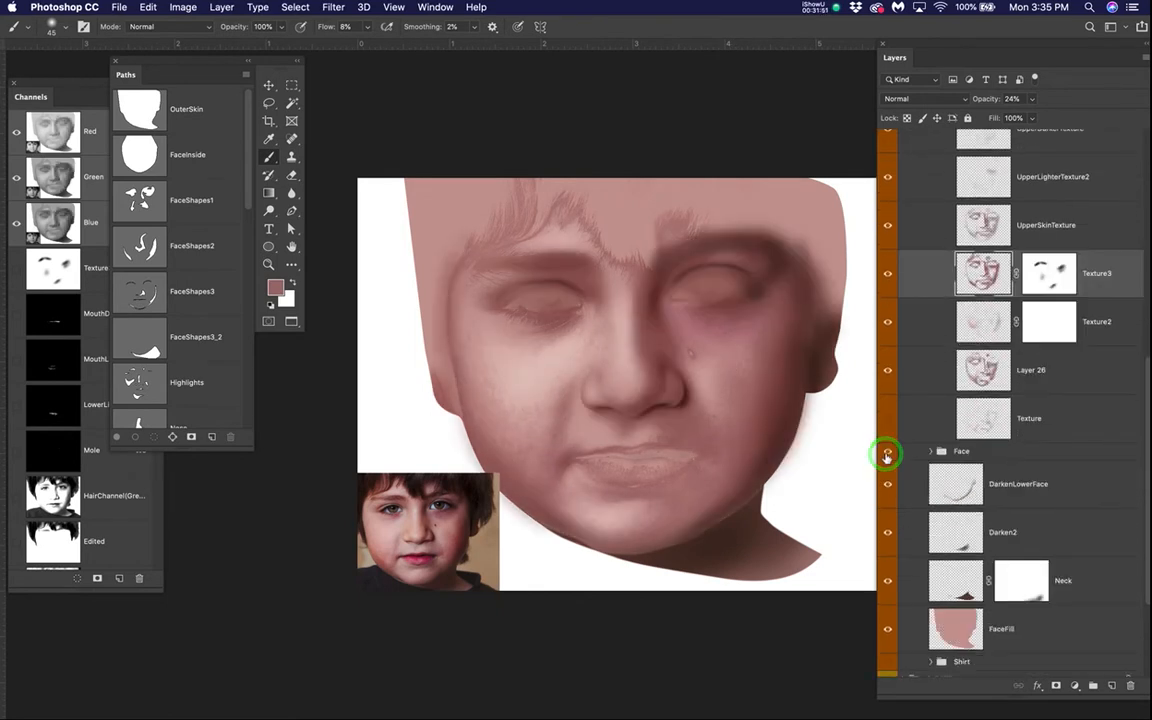
scroll(483, 386, up, 5)
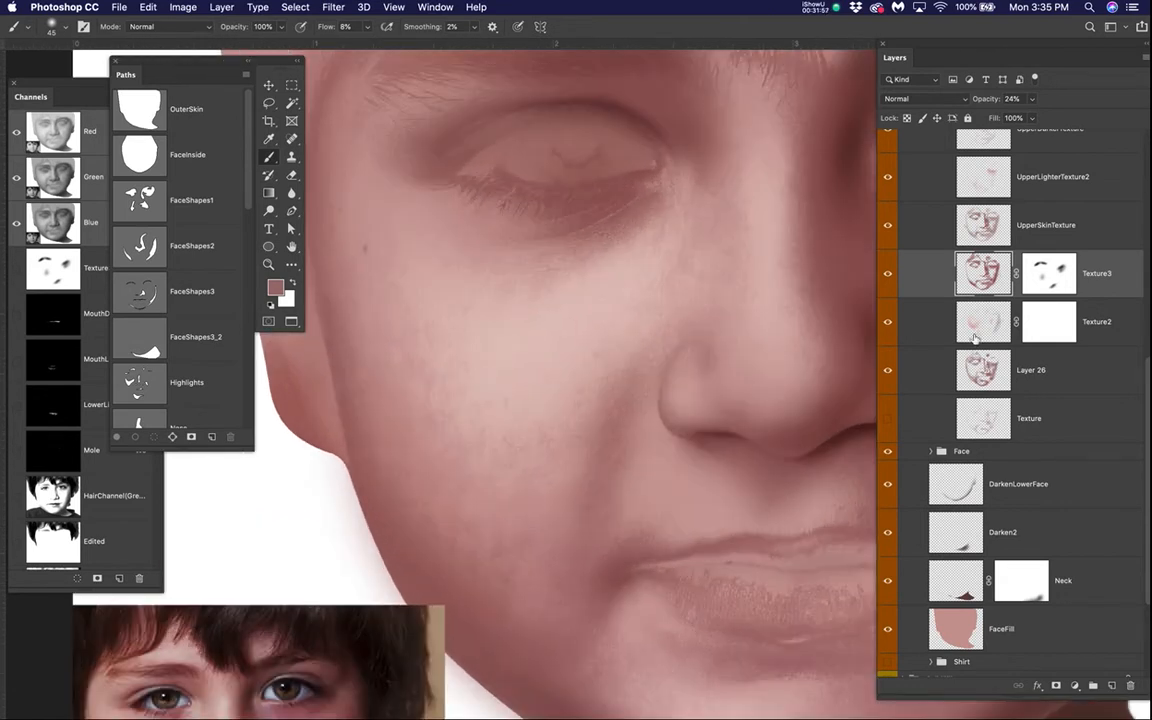
- Collapse the Texture group, compare the face with and without it both close up and in full, and expand the group again
scroll(880, 305, up, 4)
click(934, 263)
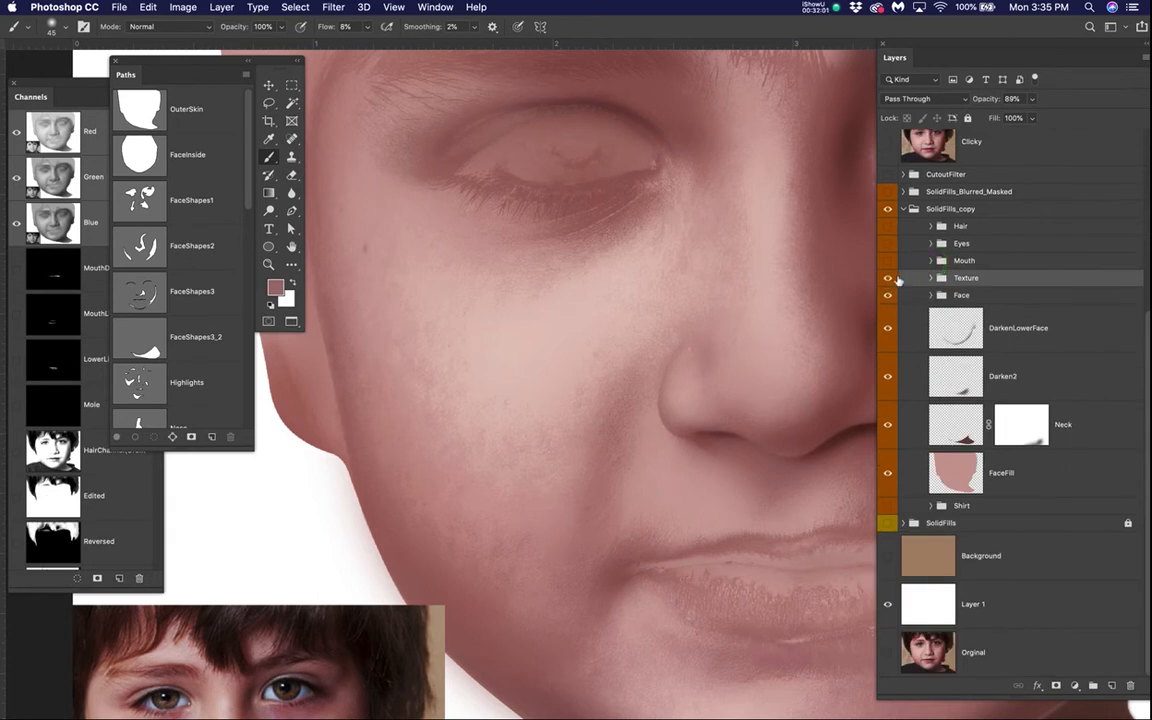
click(887, 279)
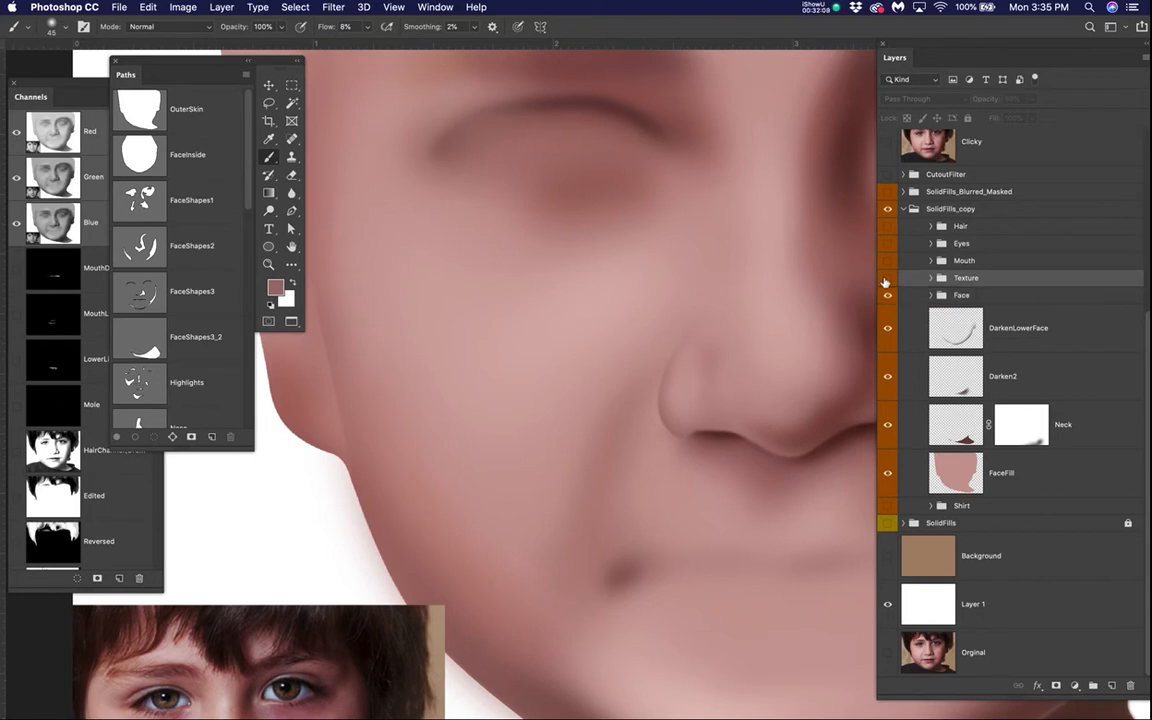
click(886, 279)
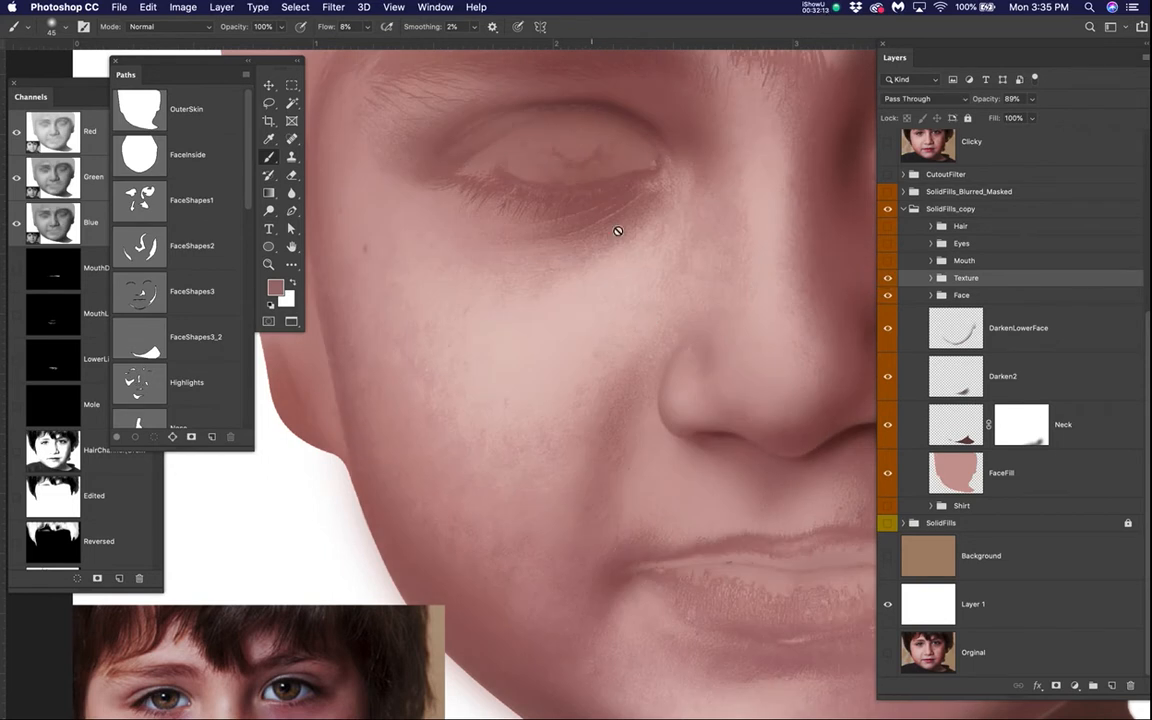
scroll(599, 296, down, 5)
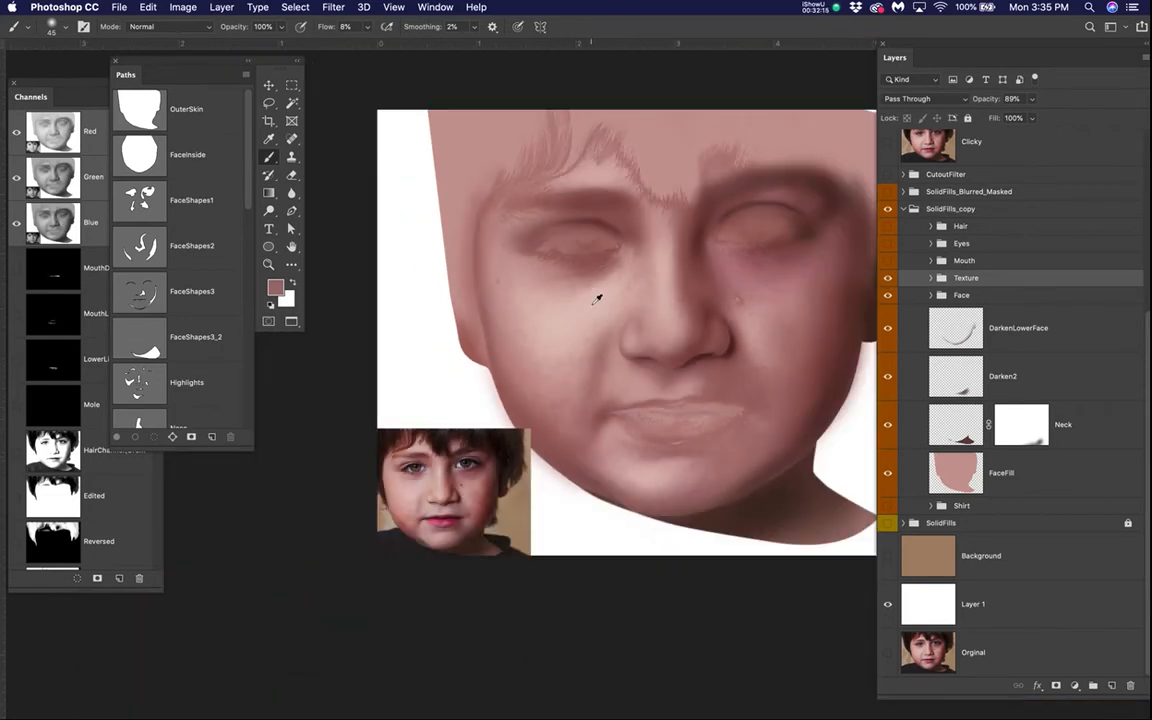
drag(666, 330, 580, 395)
scroll(583, 385, up, 2)
click(888, 278)
click(888, 279)
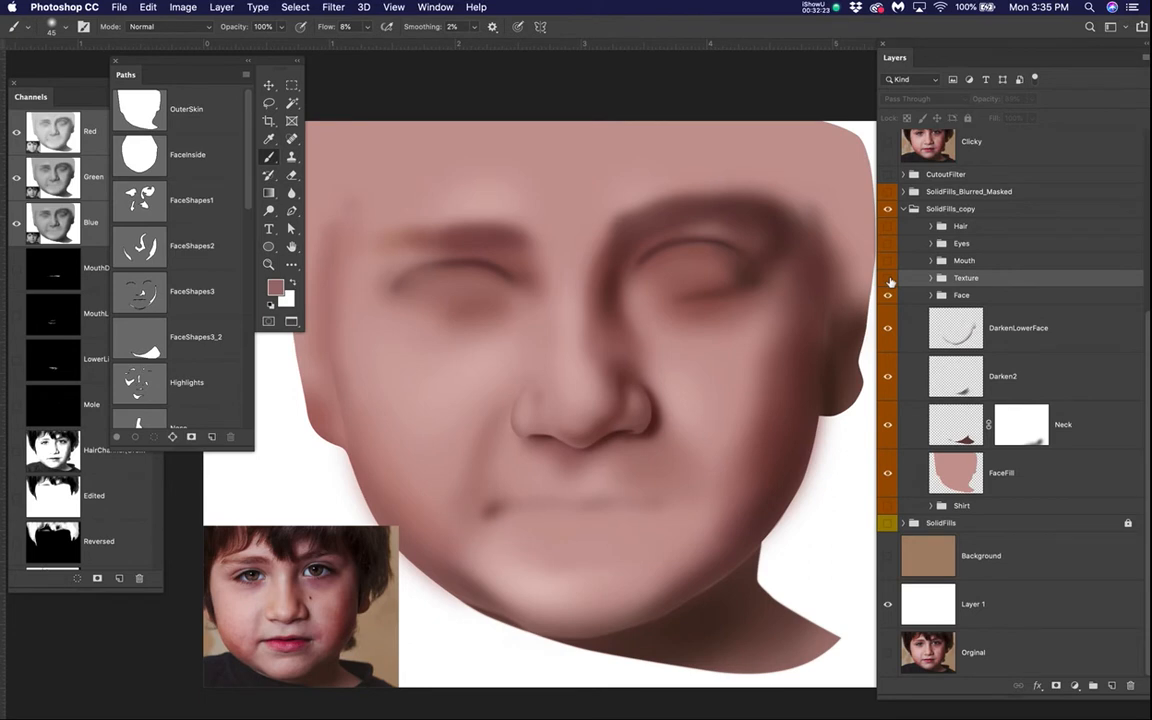
click(889, 280)
click(930, 280)
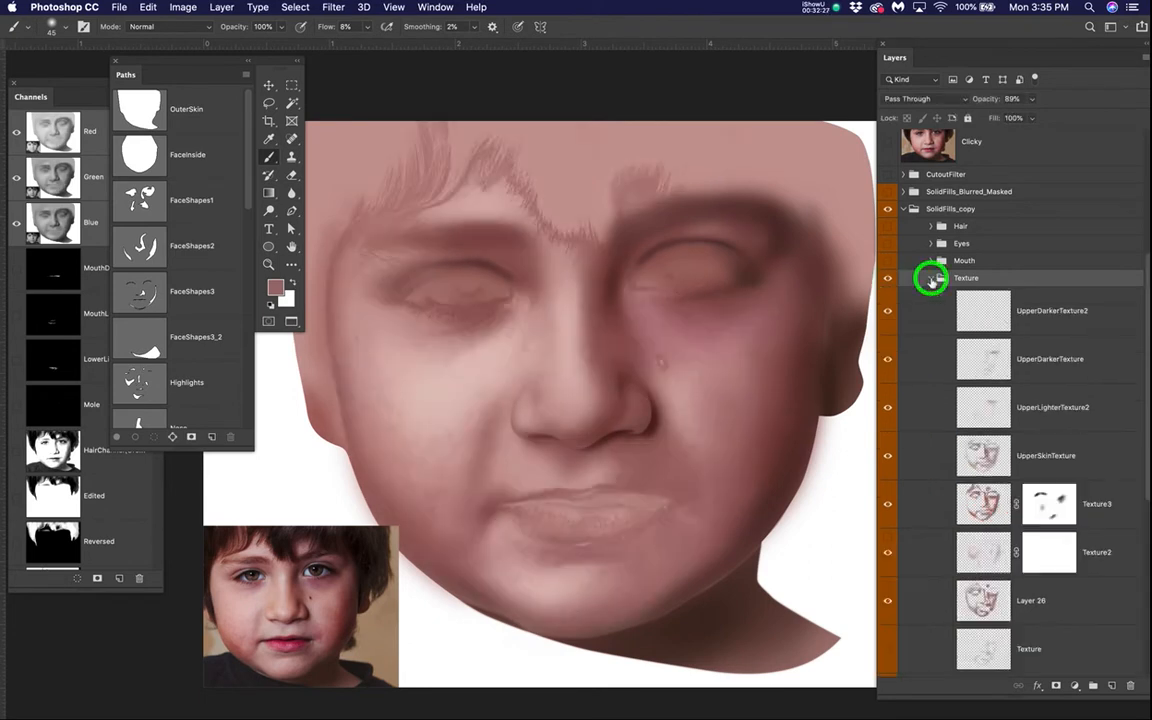
scroll(985, 380, down, 2)
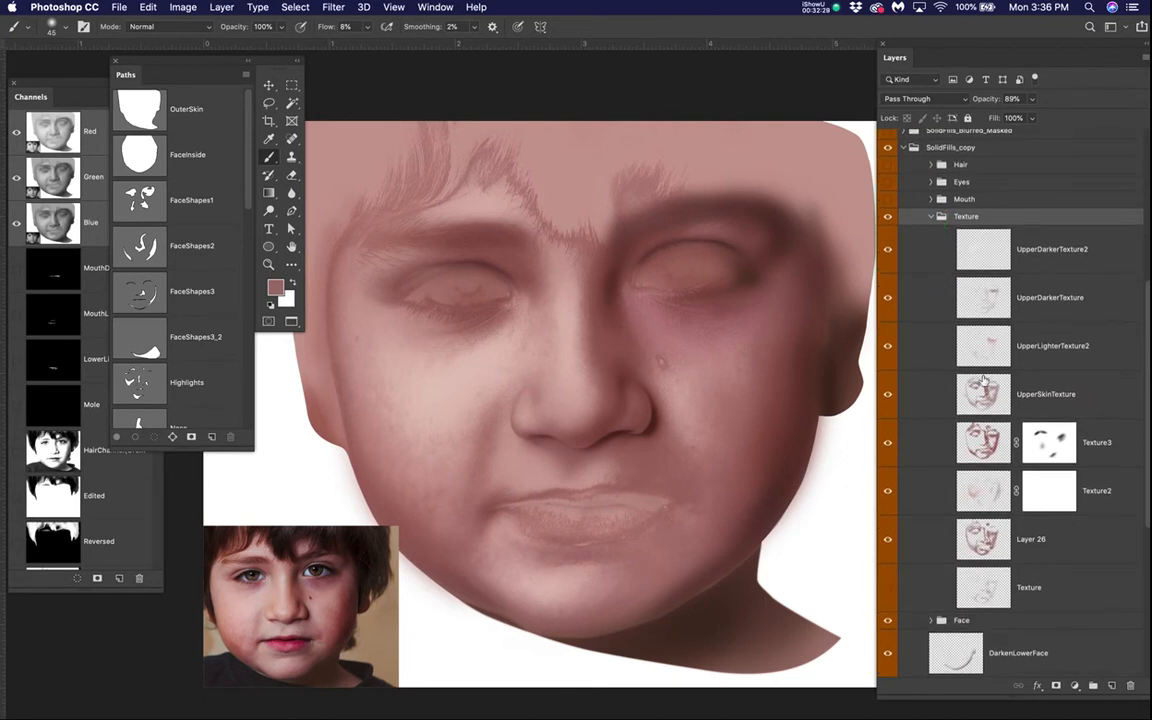
- Compare the face with and without the Texture group, leaving the group visible
scroll(985, 380, up, 1)
scroll(984, 380, up, 1)
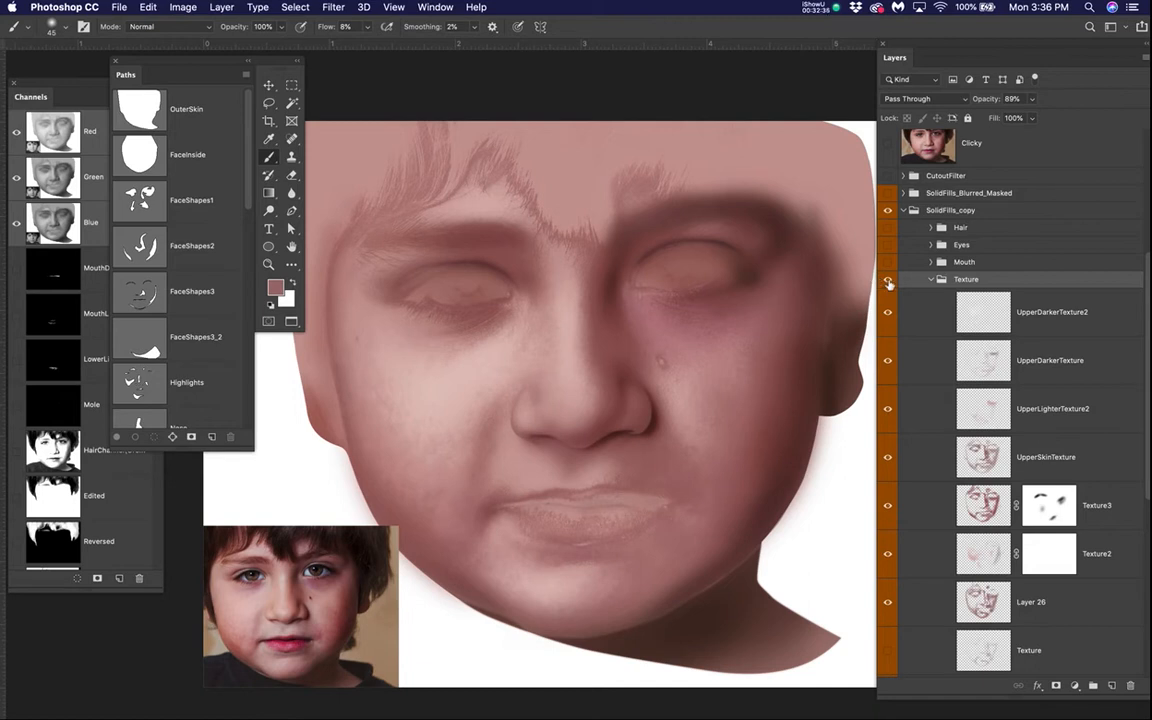
click(889, 280)
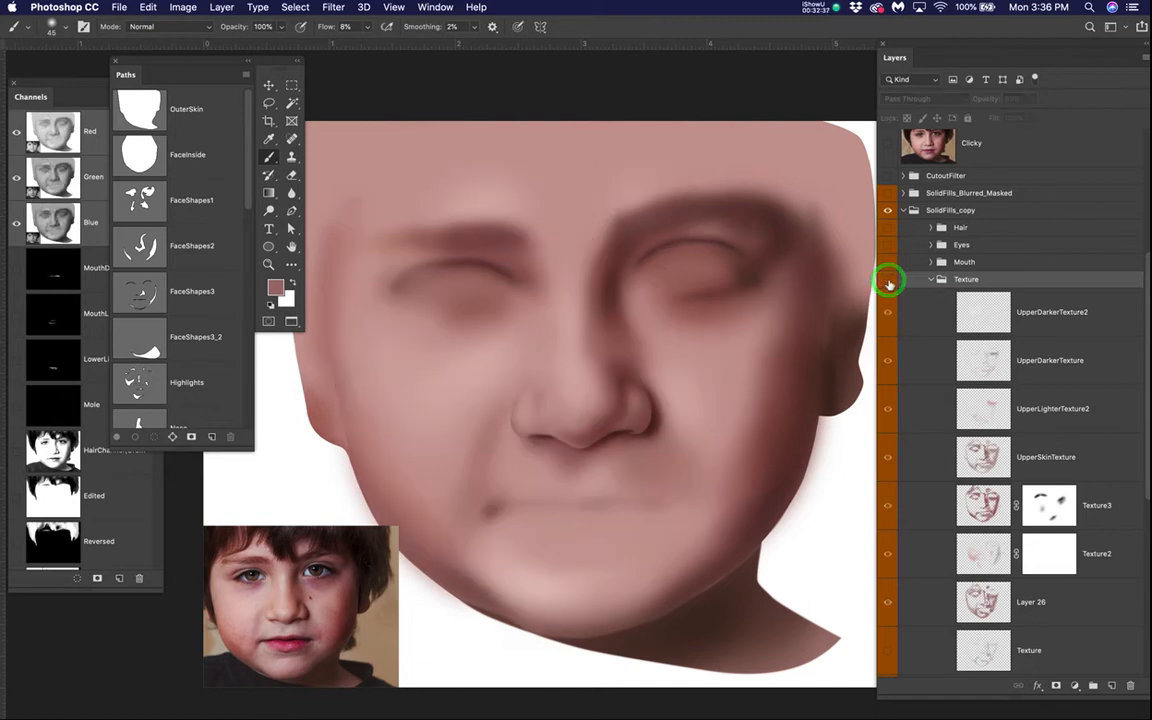
click(889, 280)
- Show the Mouth, Eyes and Hair groups to complete the painted portrait, and view it in full
click(887, 262)
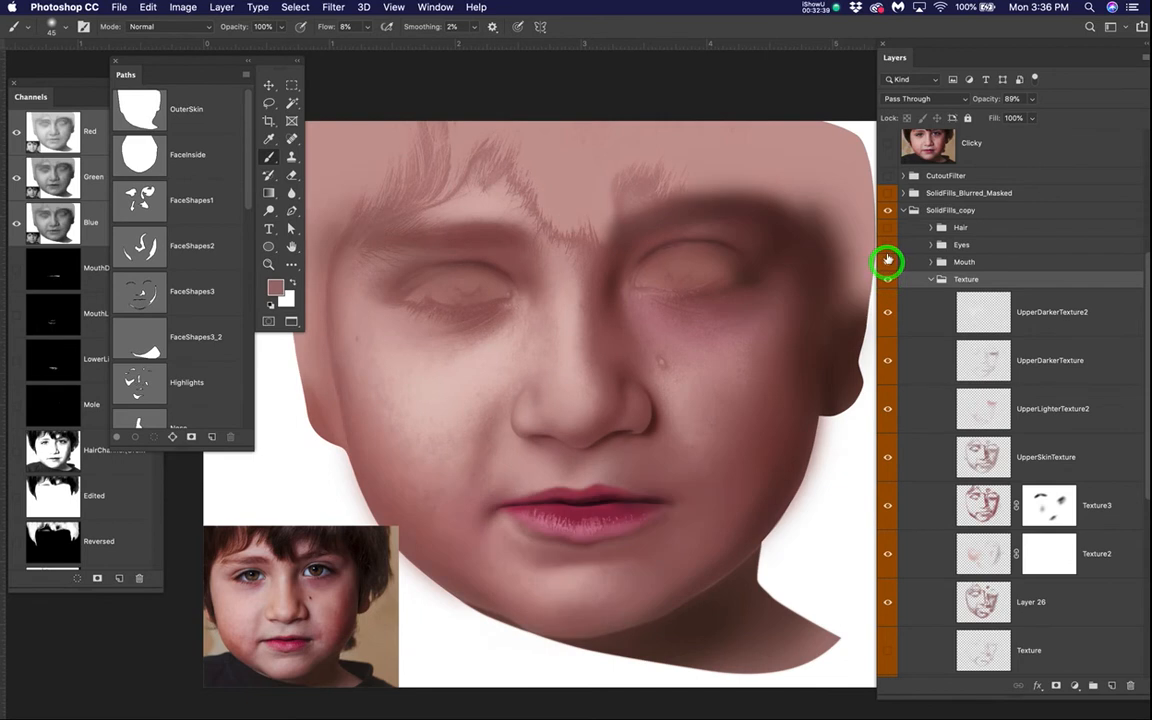
click(887, 245)
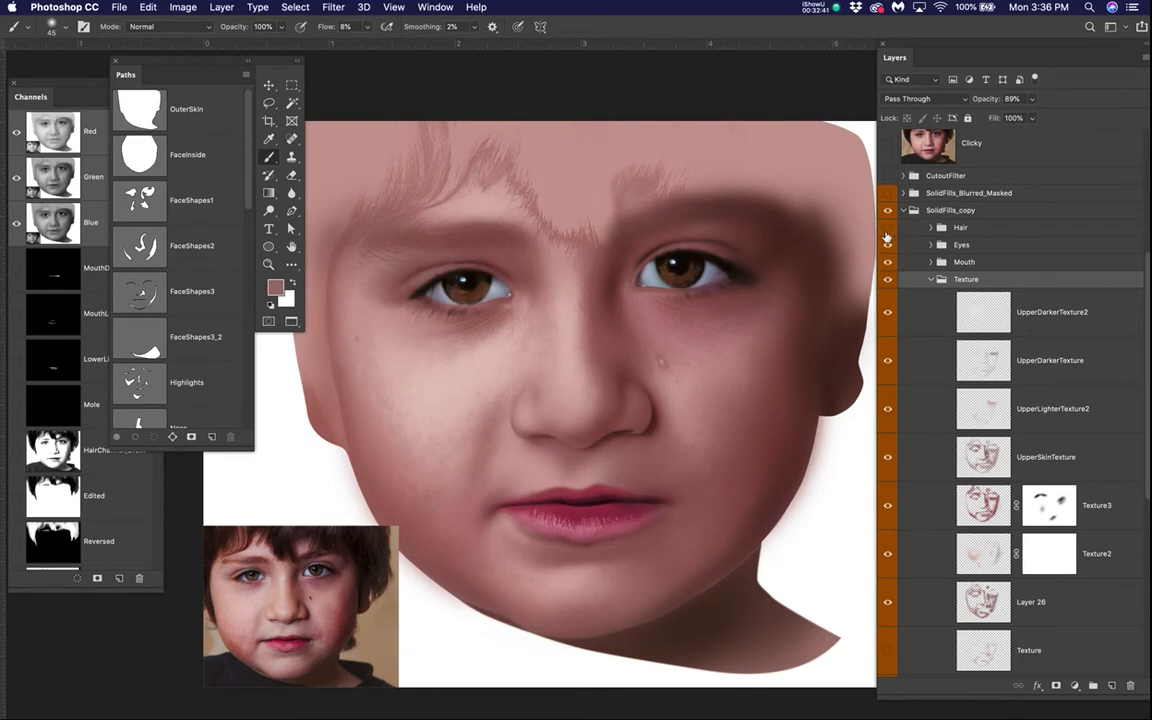
click(887, 228)
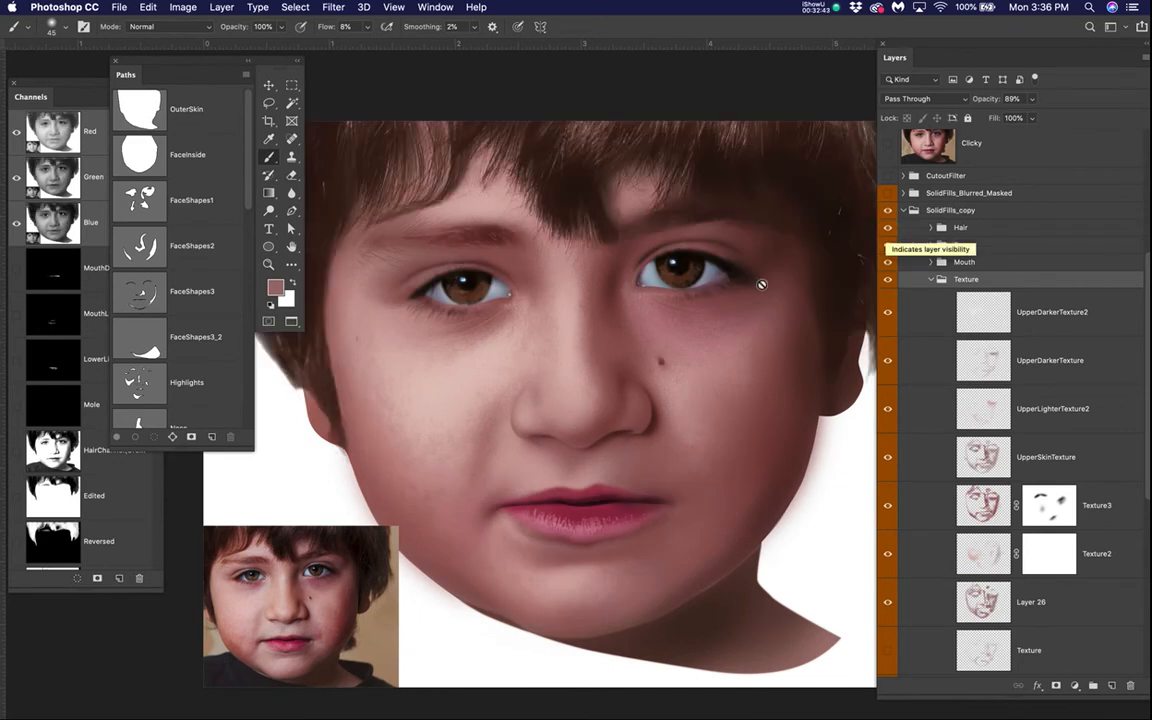
scroll(638, 308, down, 1)
scroll(638, 308, down, 1)
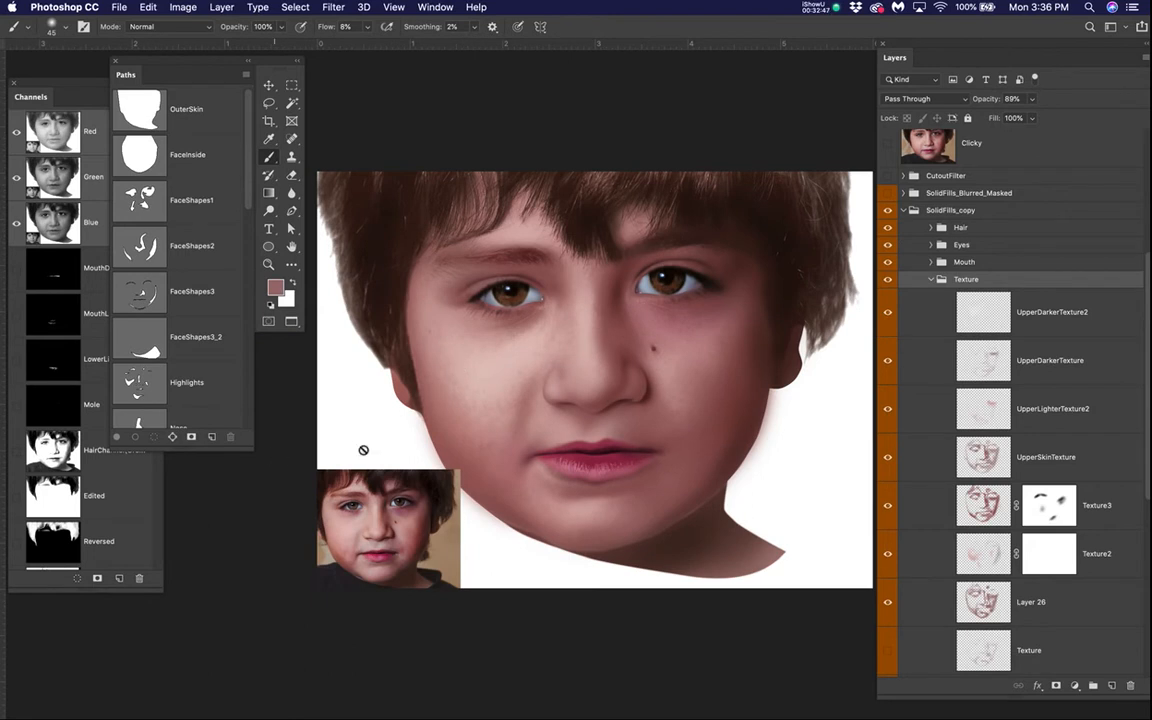
- Show the Clicky photo layer over the painting and make it the active layer
scroll(1073, 358, up, 5)
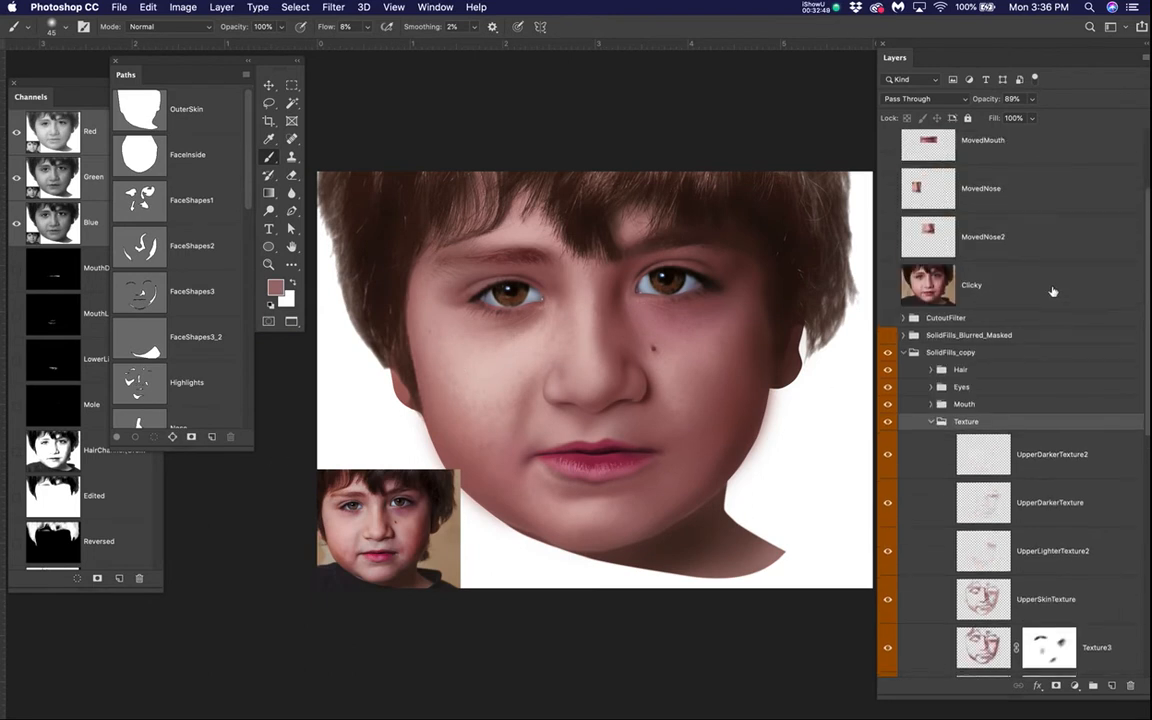
click(887, 285)
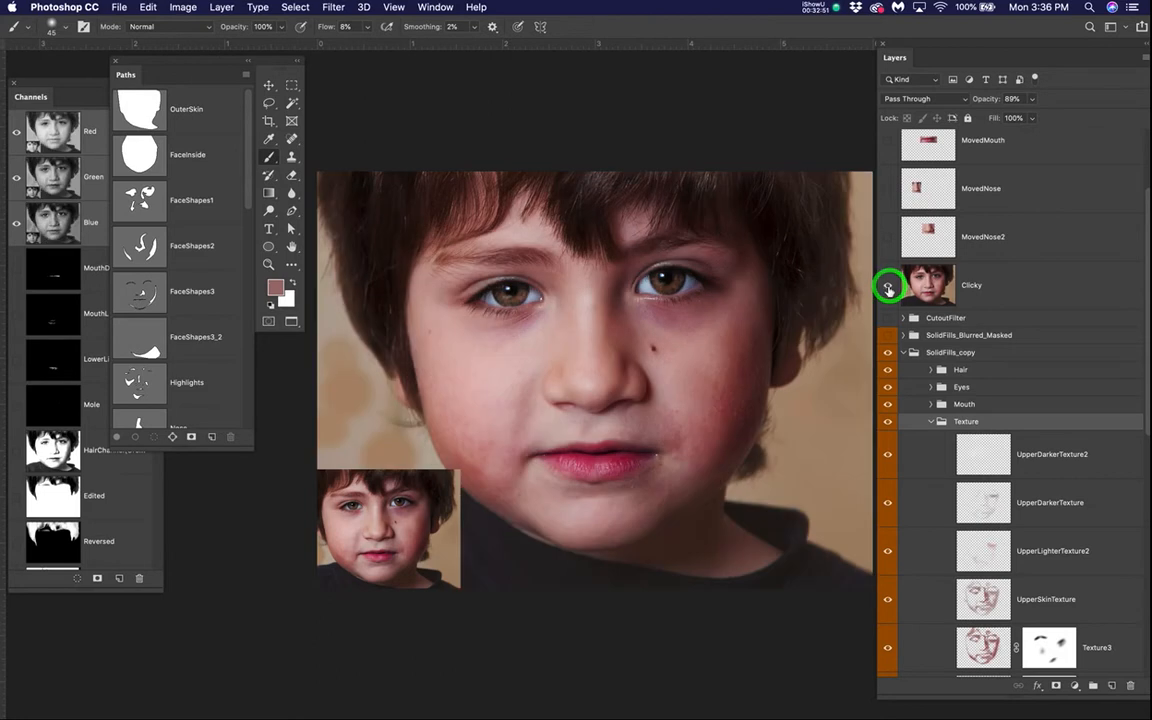
click(1038, 287)
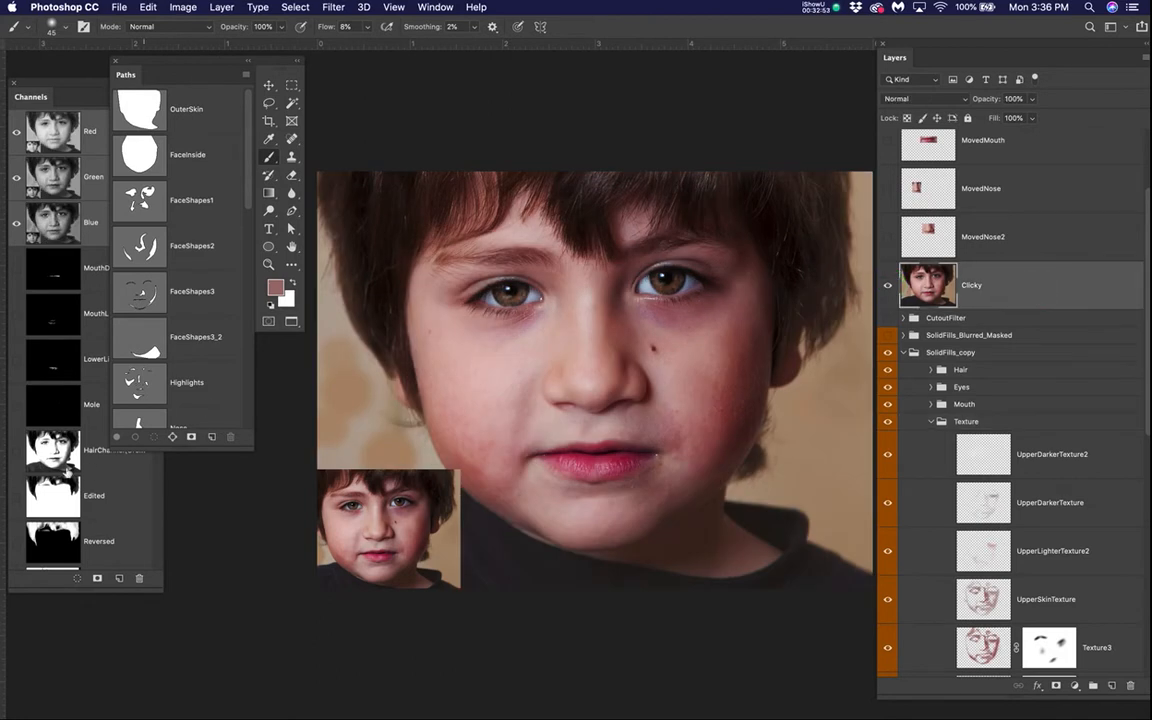
- Rearrange the floating Paths, tools and Channels panels and enlarge the Channels panel to reveal full channel names
drag(143, 64, 221, 105)
drag(137, 82, 139, 66)
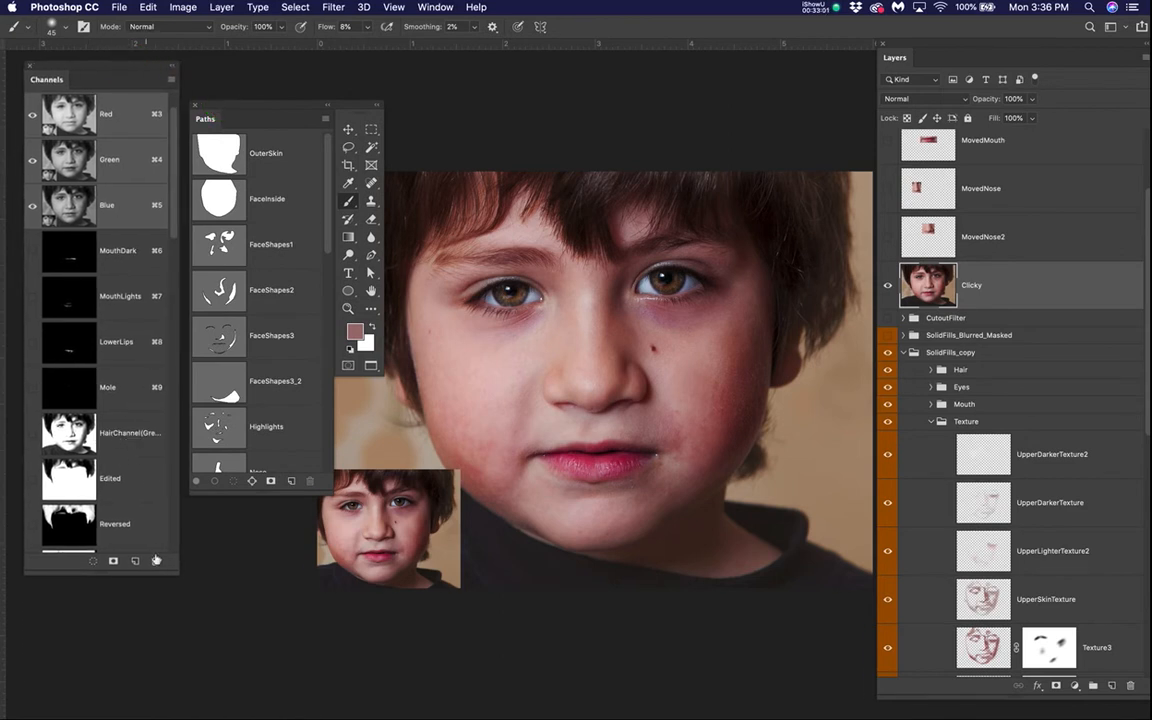
drag(178, 572, 334, 612)
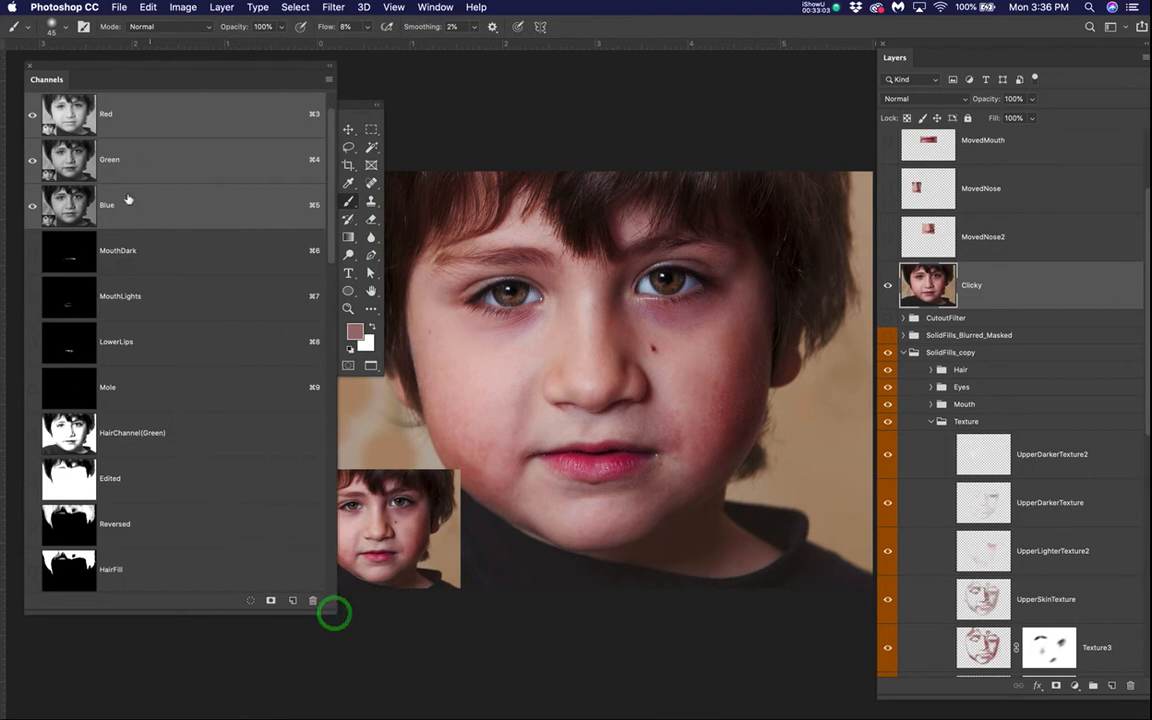
- View the photo's Red, Green and Blue channels one at a time to compare their contrast
click(158, 123)
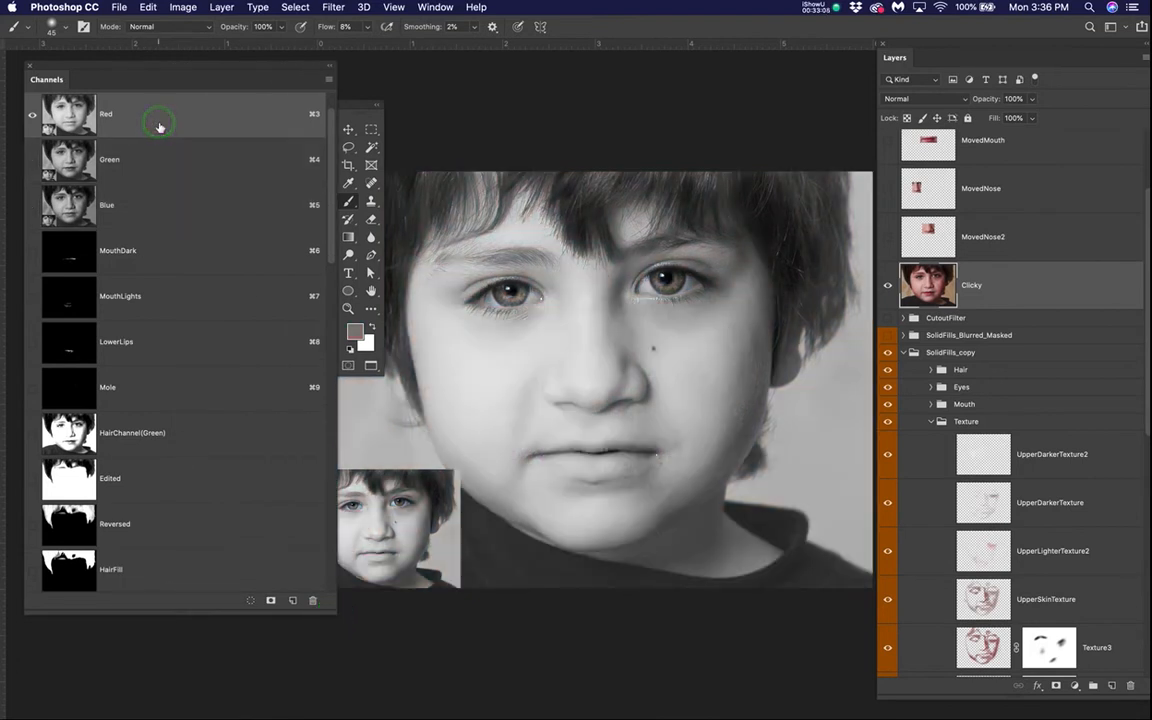
click(156, 168)
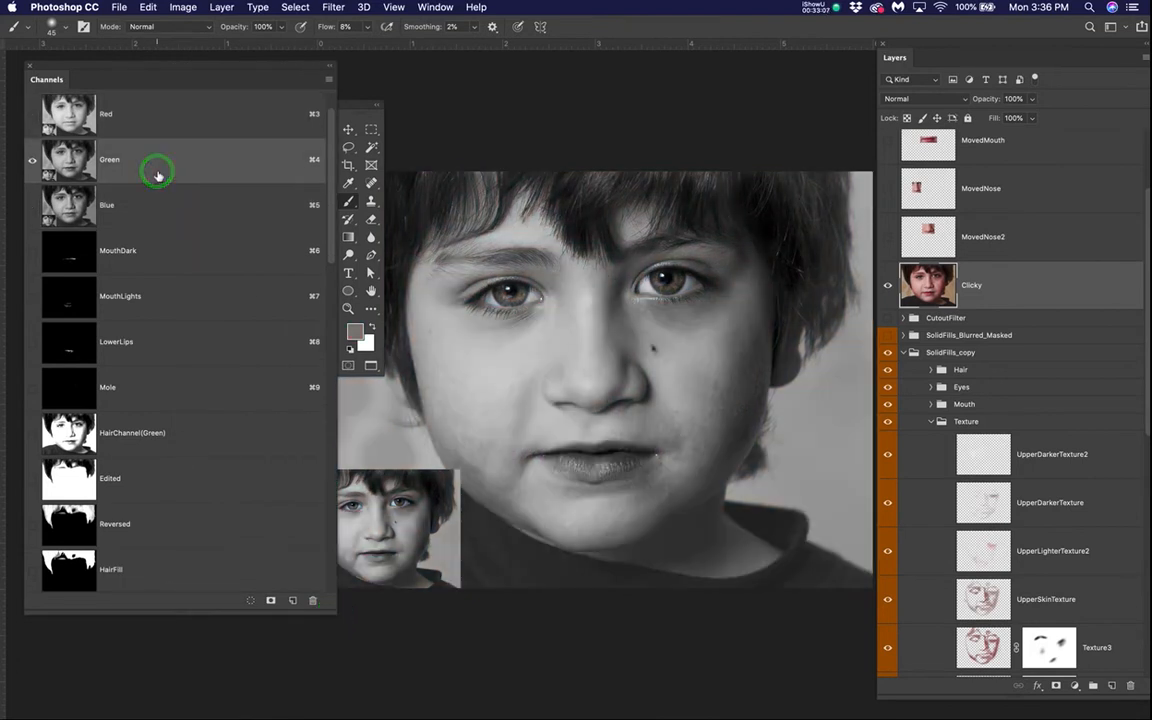
click(152, 210)
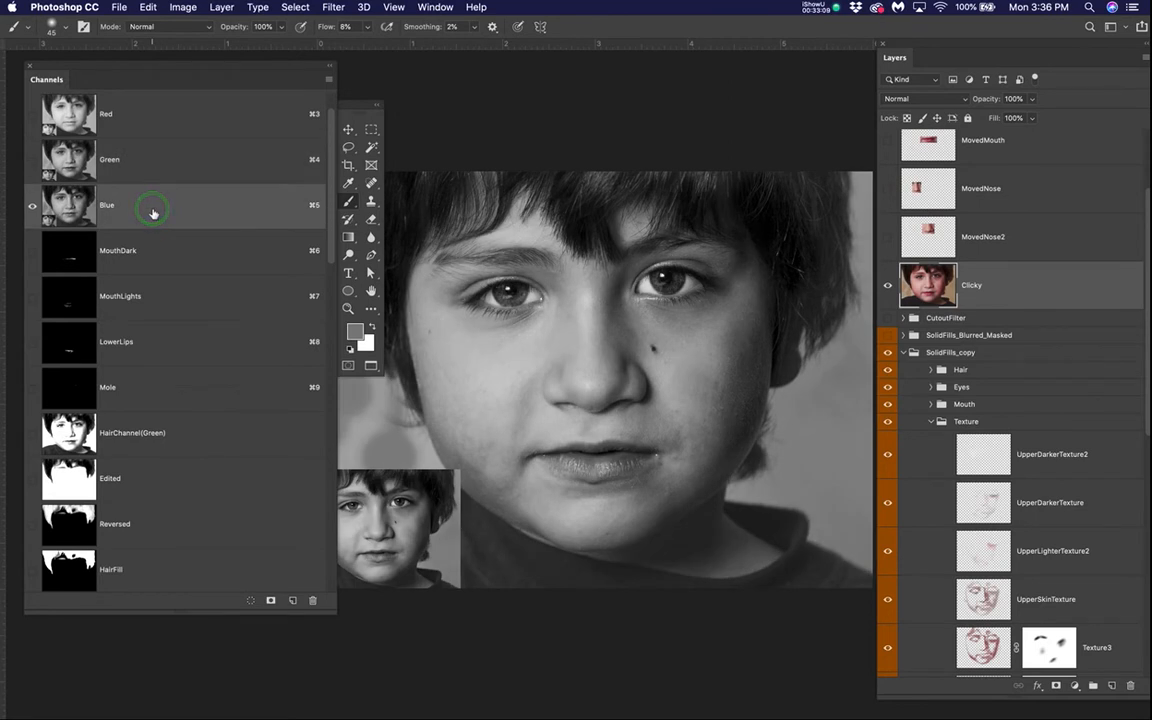
- Clear the Paths and tools panels away from the portrait and duplicate the Green channel
click(160, 163)
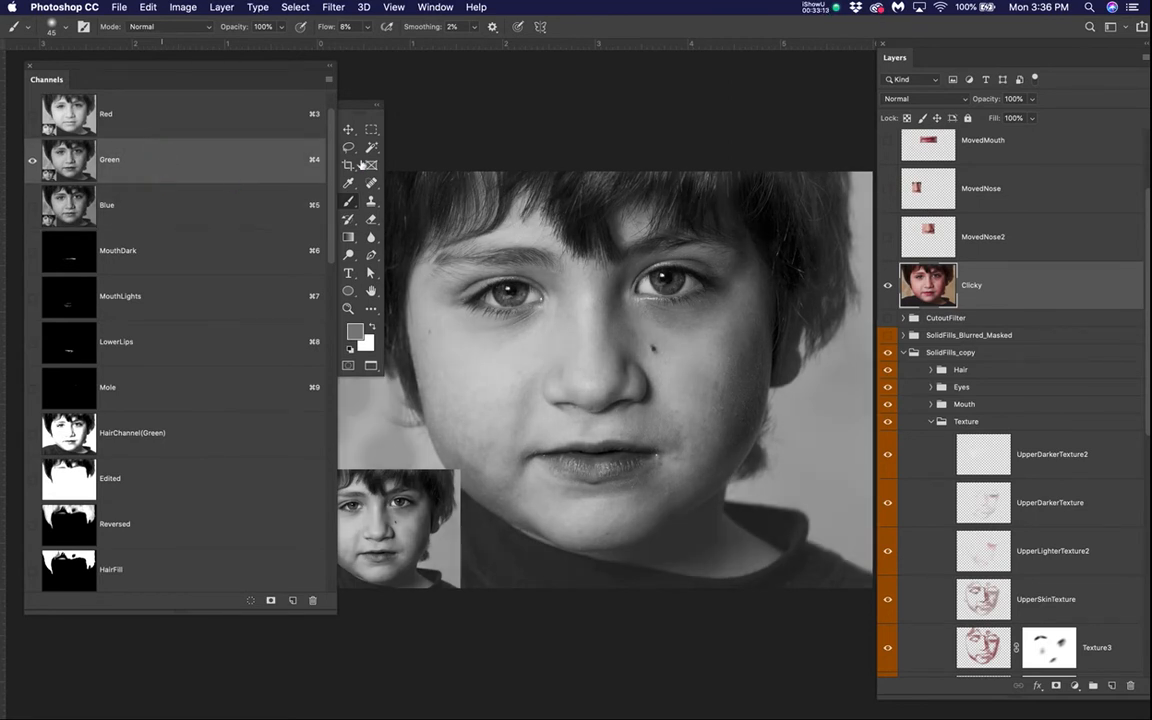
drag(345, 103, 1022, 440)
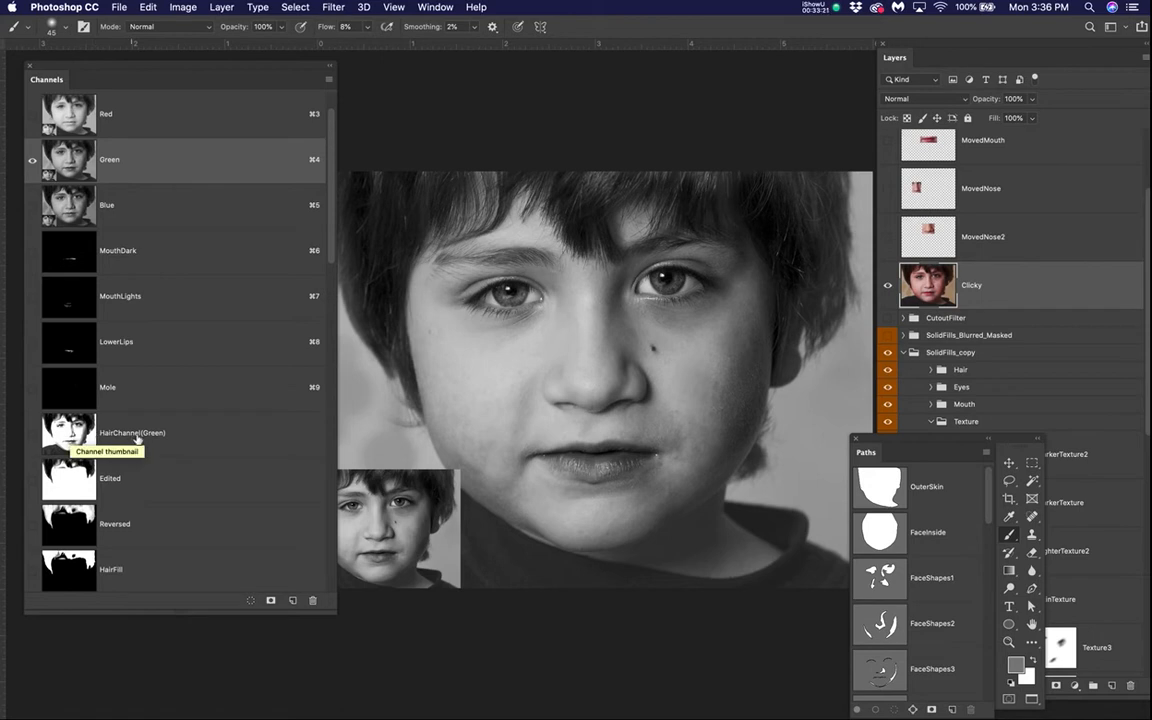
drag(179, 164, 295, 601)
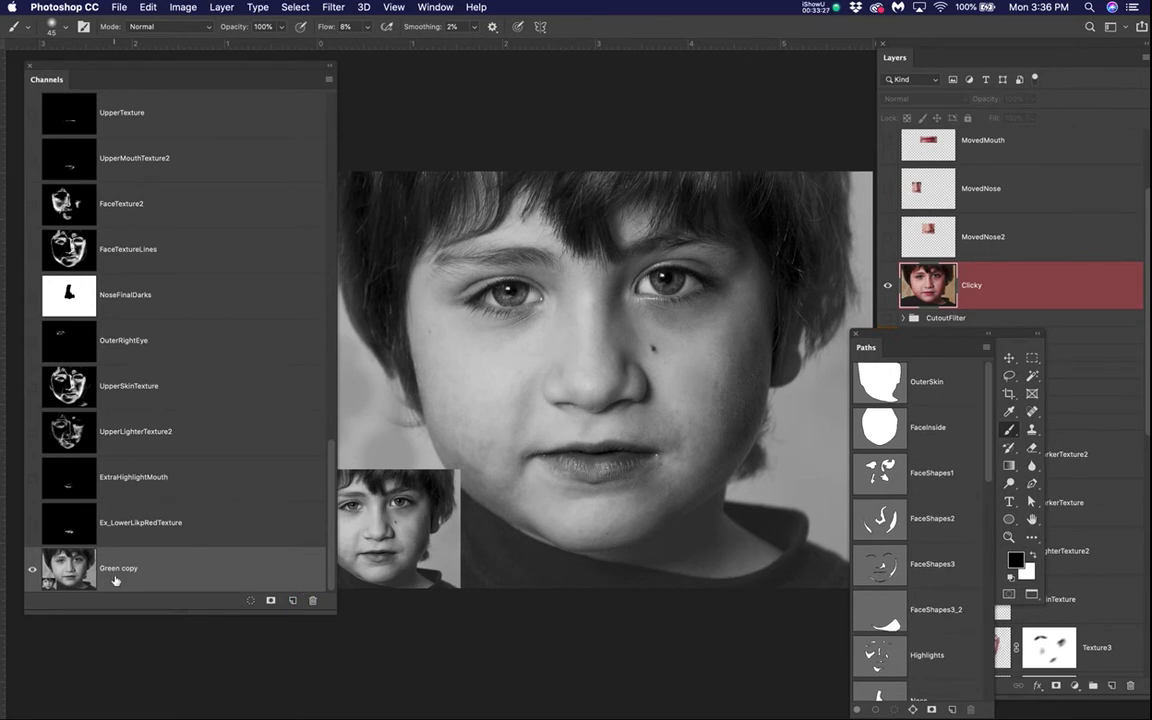
key(super+l)
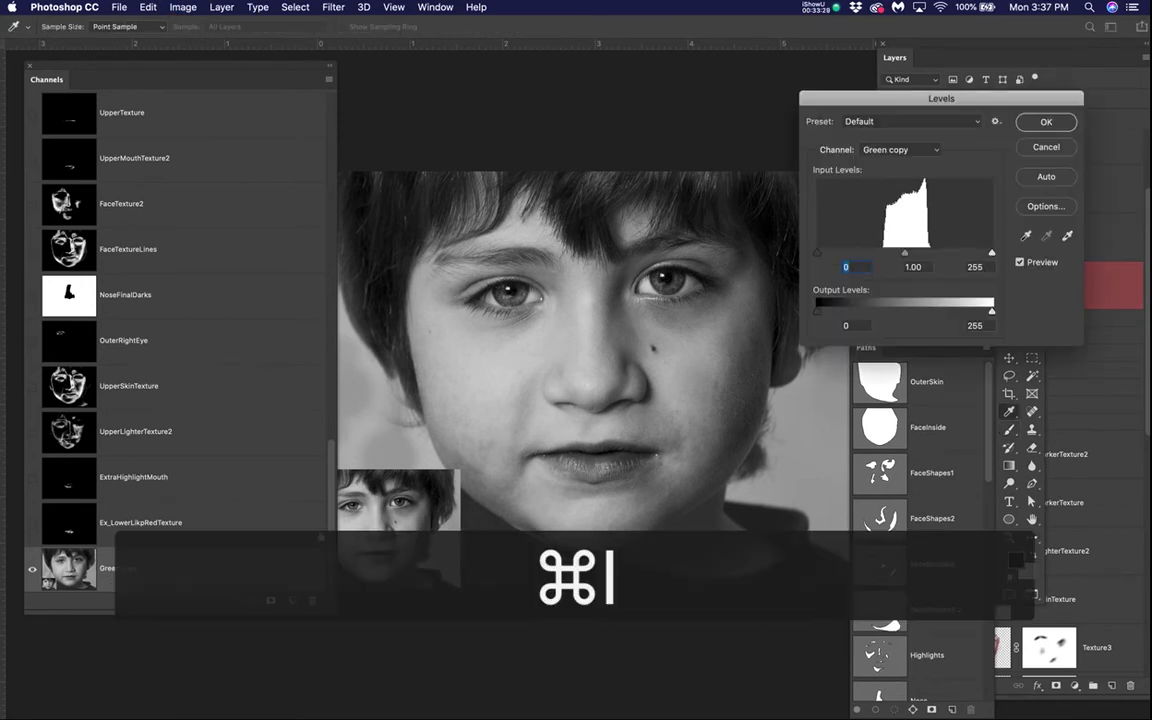
drag(994, 256, 949, 262)
drag(817, 256, 866, 256)
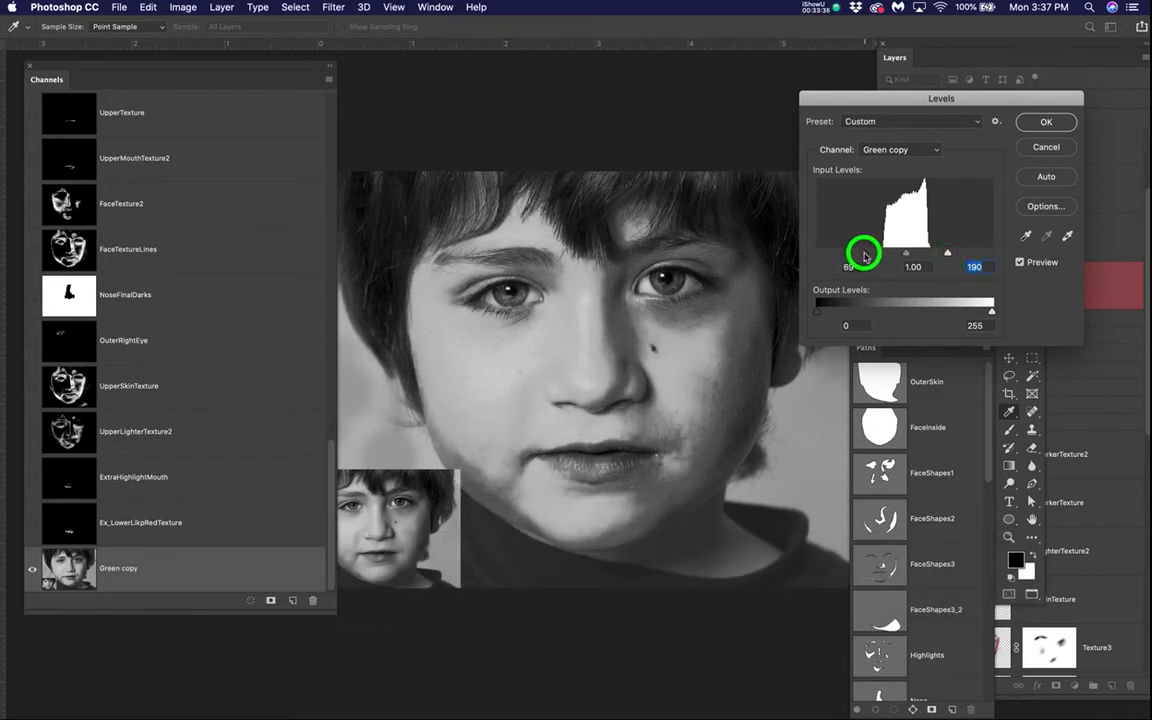
click(1050, 145)
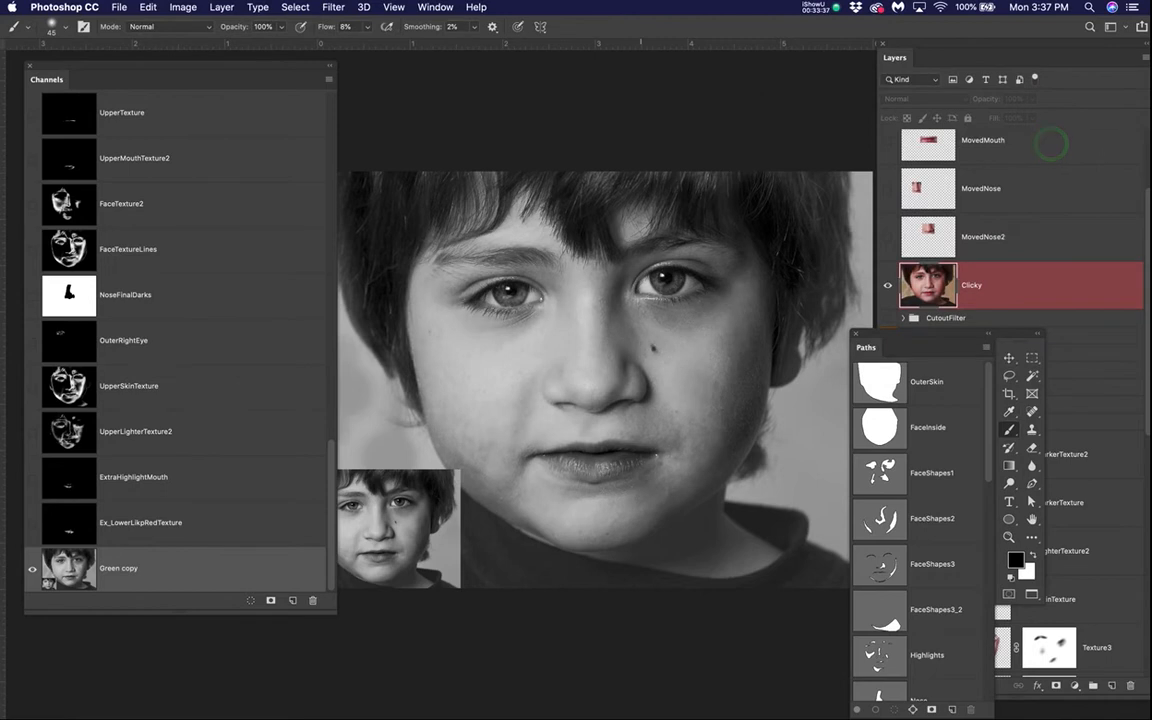
- Reveal the hidden selection over the face, deselect it, and keep the duplicated green channel active
key(super+h)
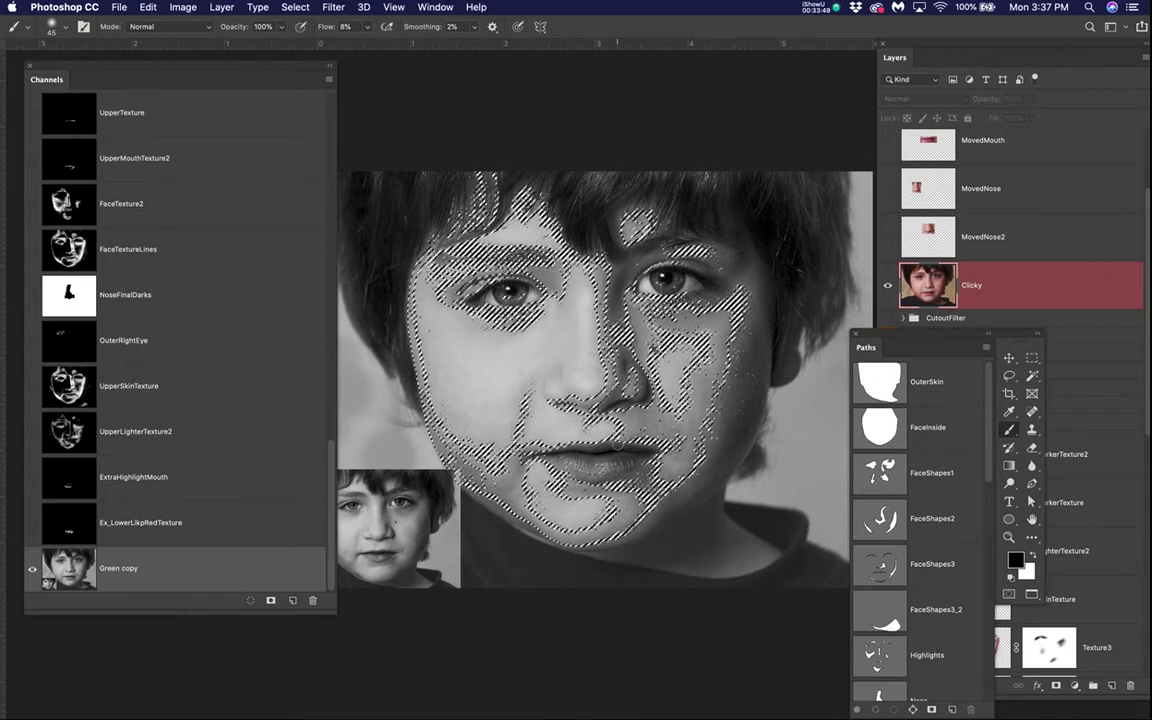
key(super+d)
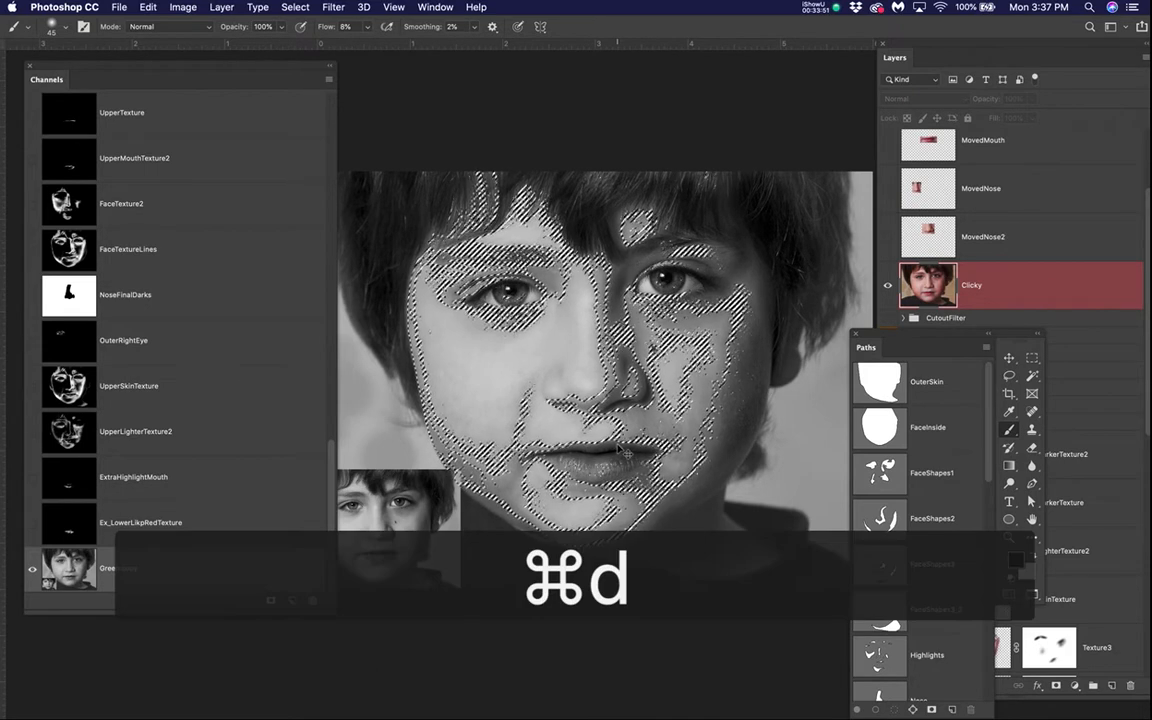
click(231, 580)
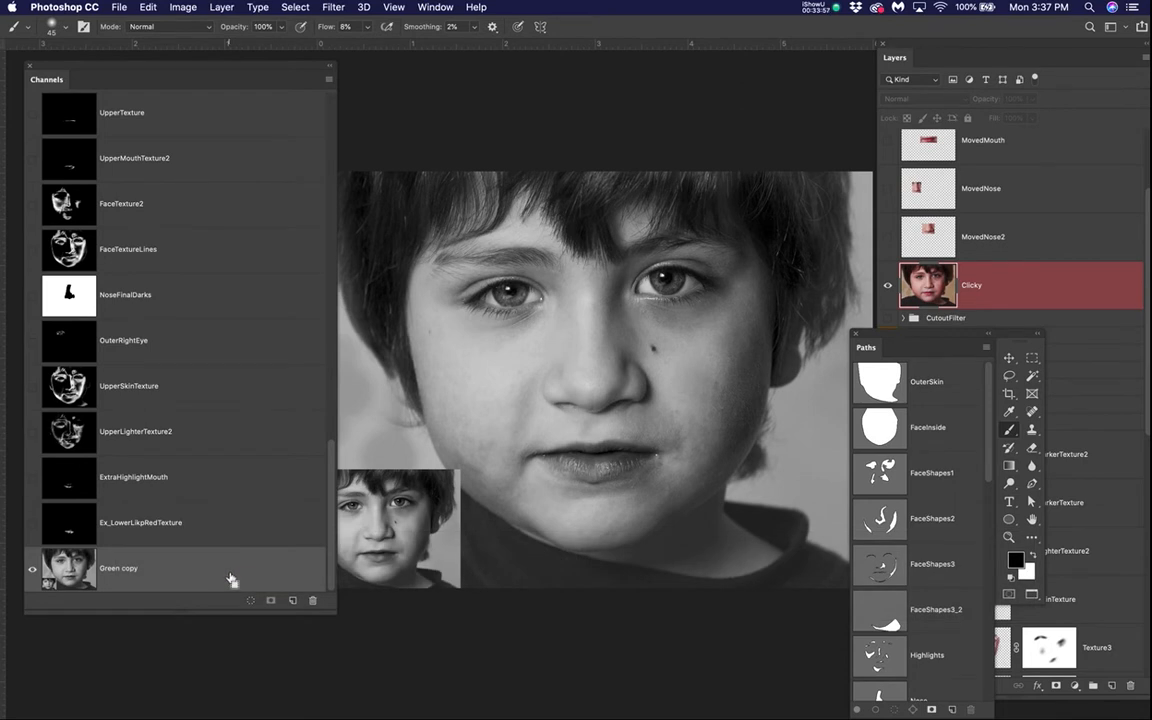
- Apply Levels to the Green copy channel with a black input of 9 and a white input of 207
key(super+l)
drag(992, 256, 967, 259)
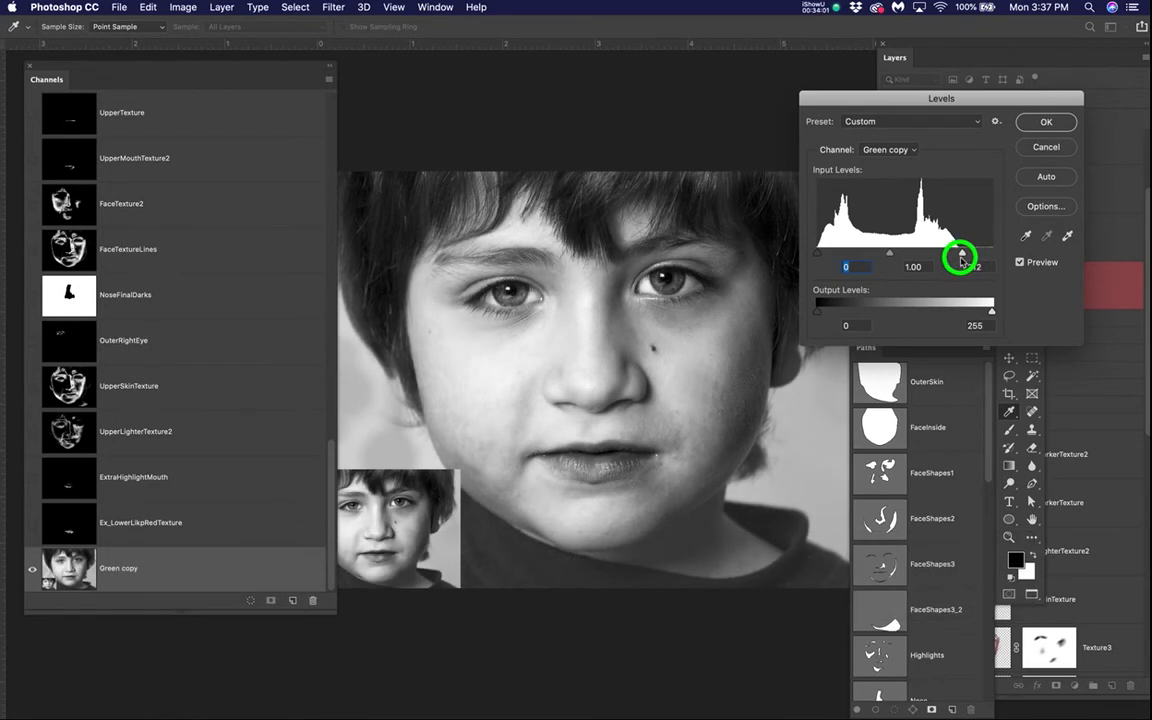
drag(817, 256, 822, 255)
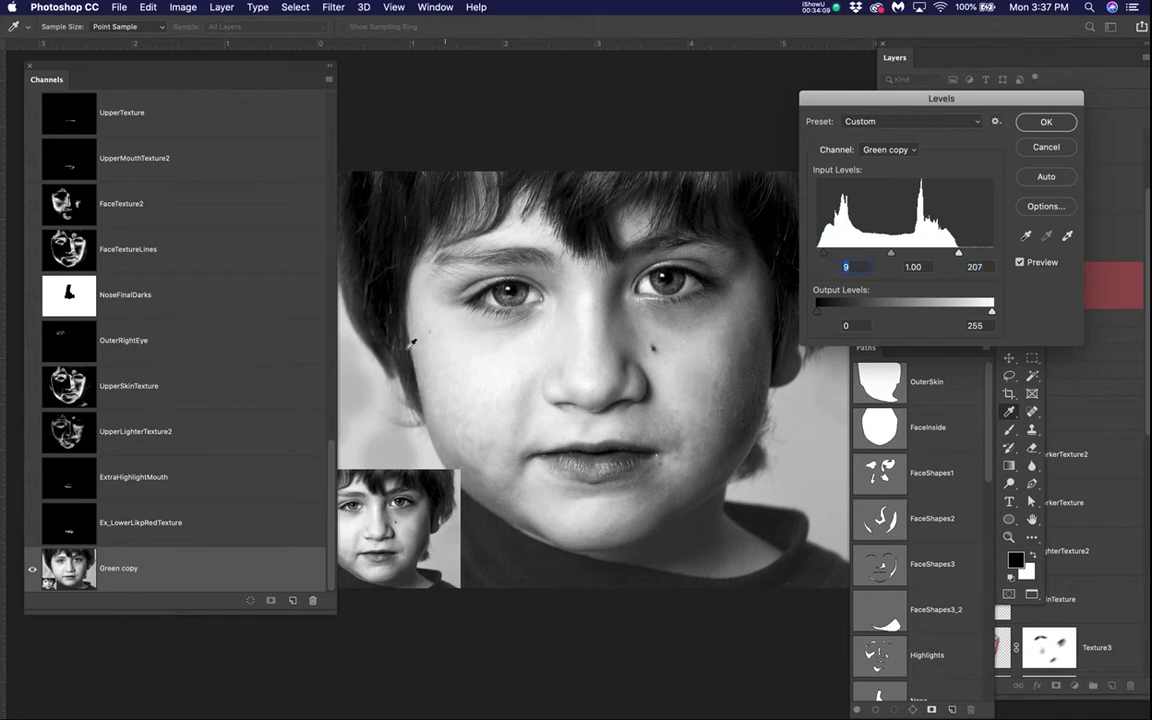
drag(854, 102, 916, 124)
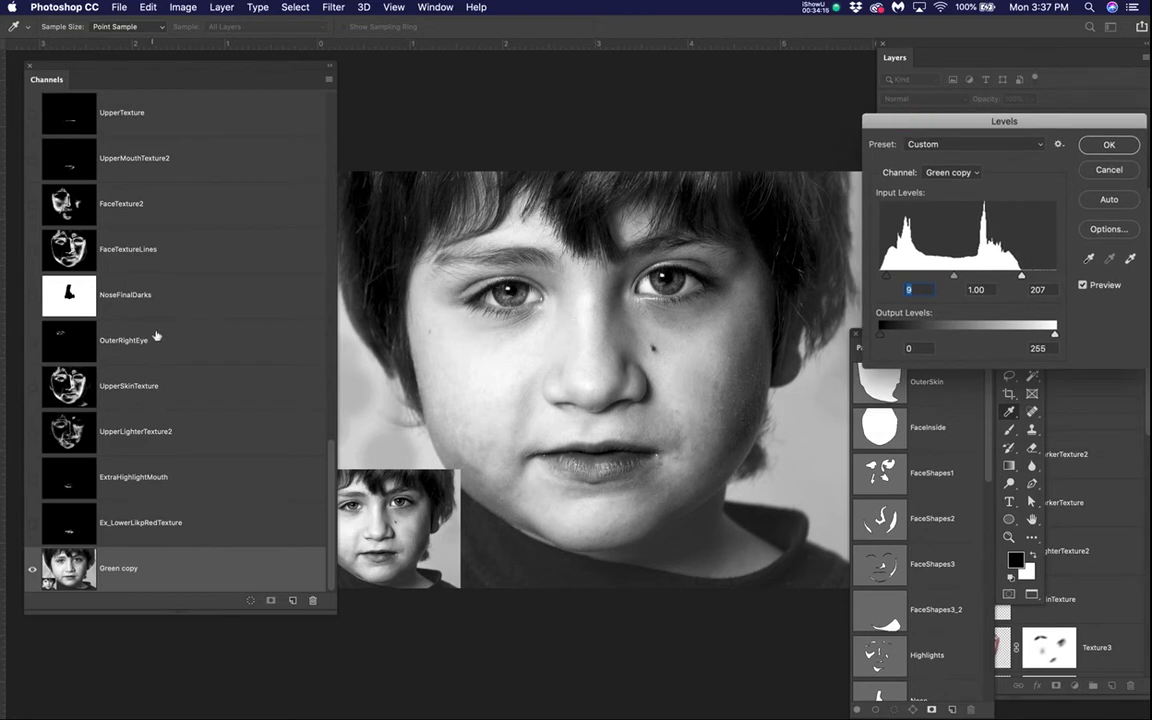
scroll(156, 336, up, 15)
scroll(156, 336, up, 5)
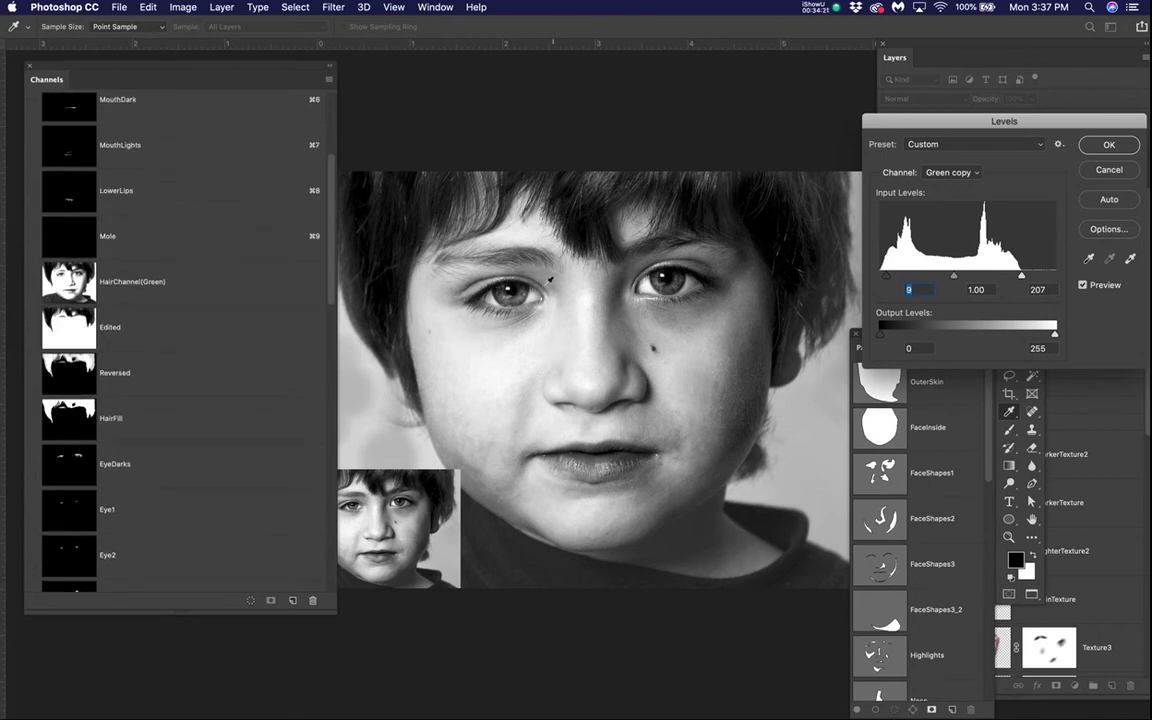
click(1106, 147)
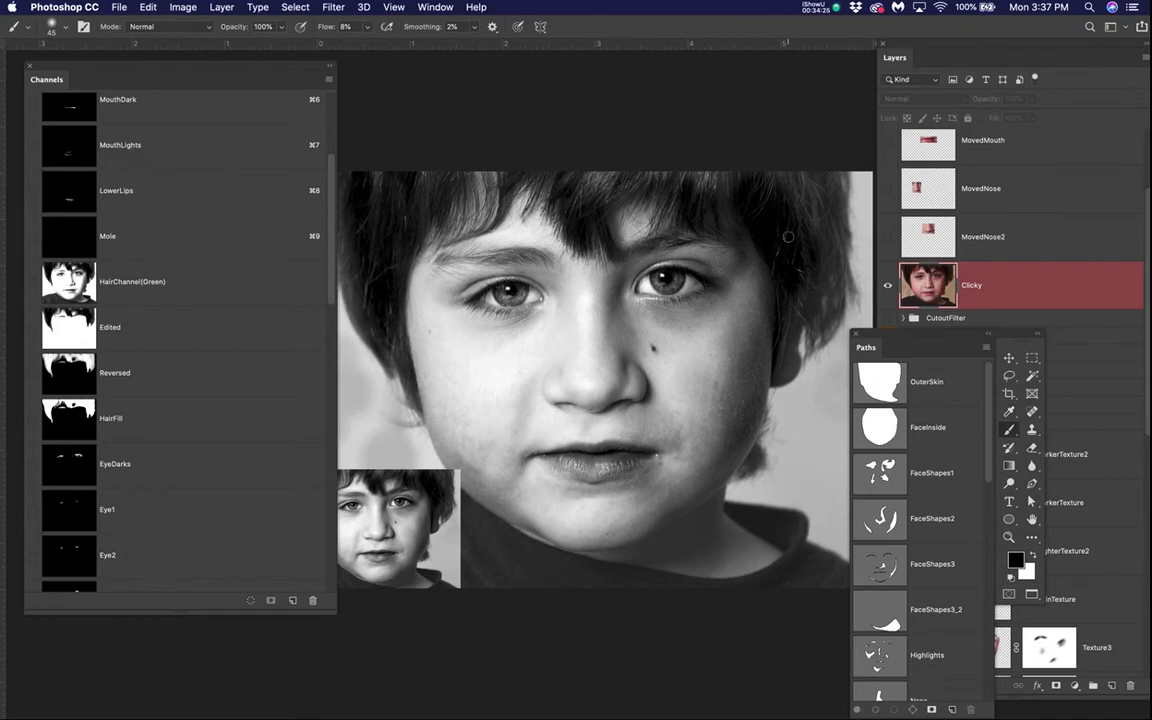
- Examine the HairChannel(Green) channel as a contrast reference and return to the Green copy channel
click(208, 281)
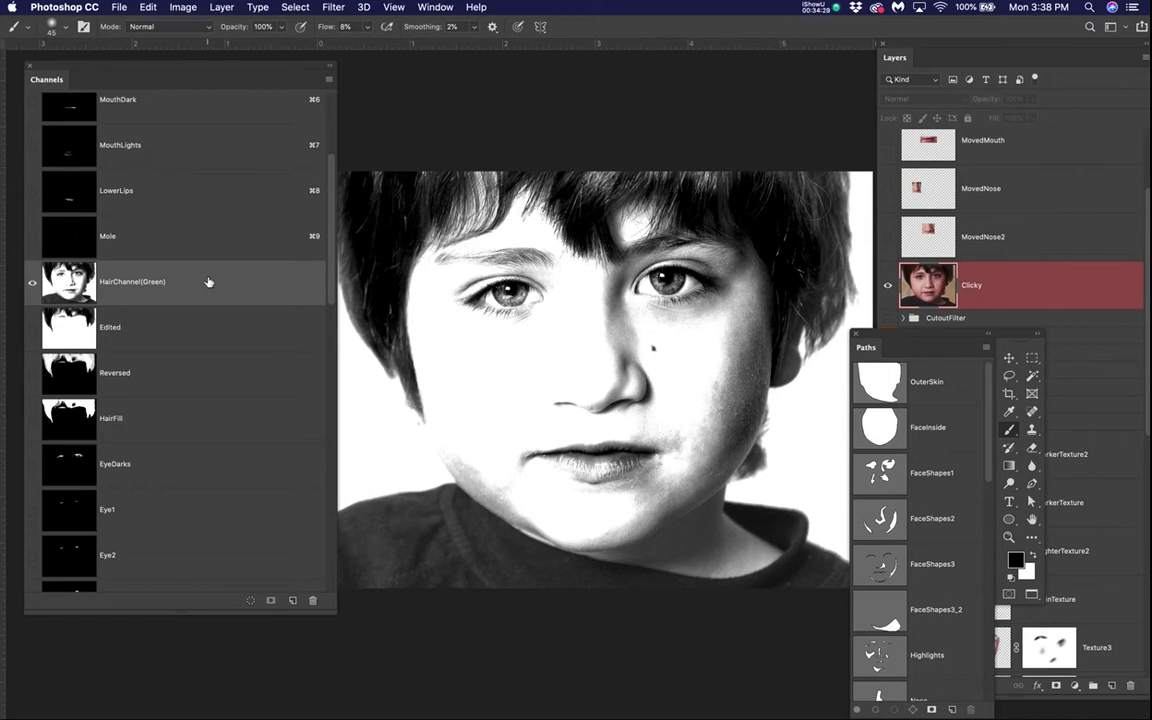
scroll(240, 418, down, 15)
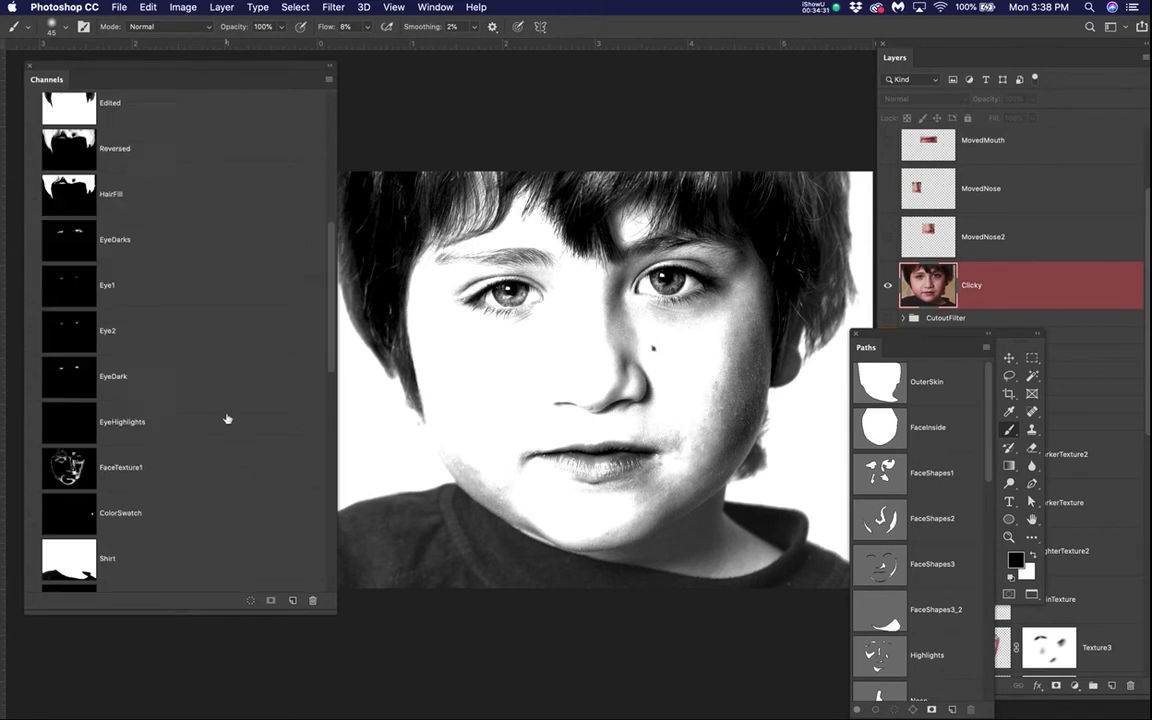
scroll(164, 550, down, 2)
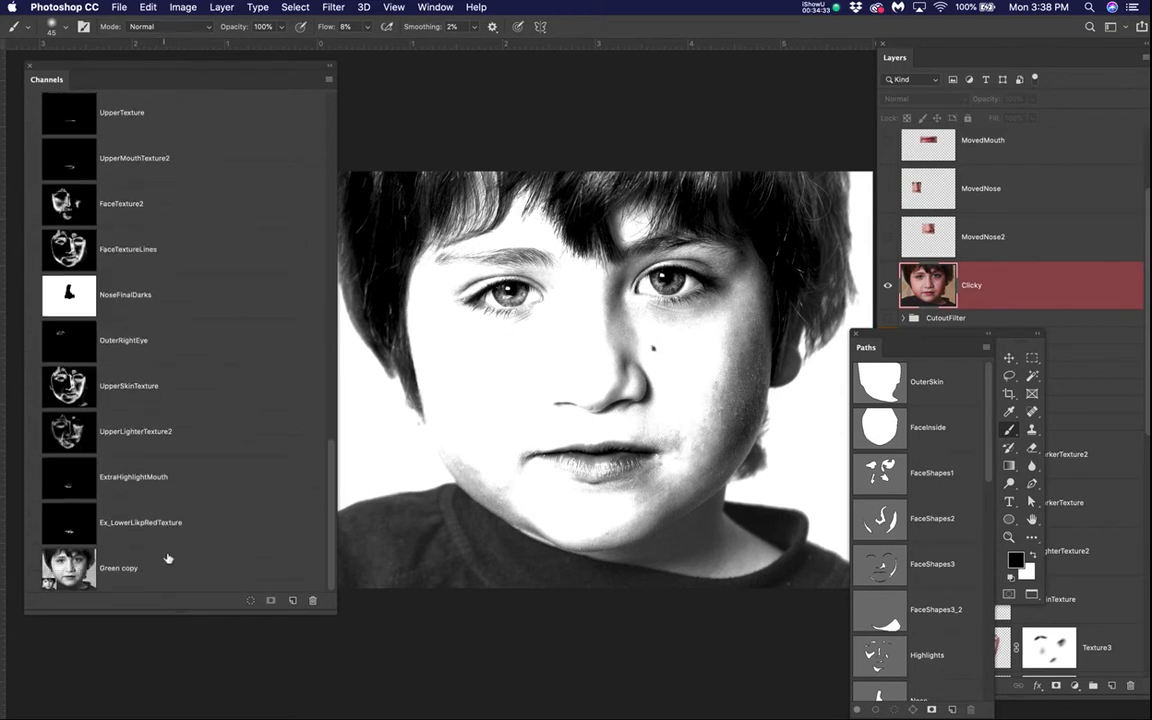
click(176, 571)
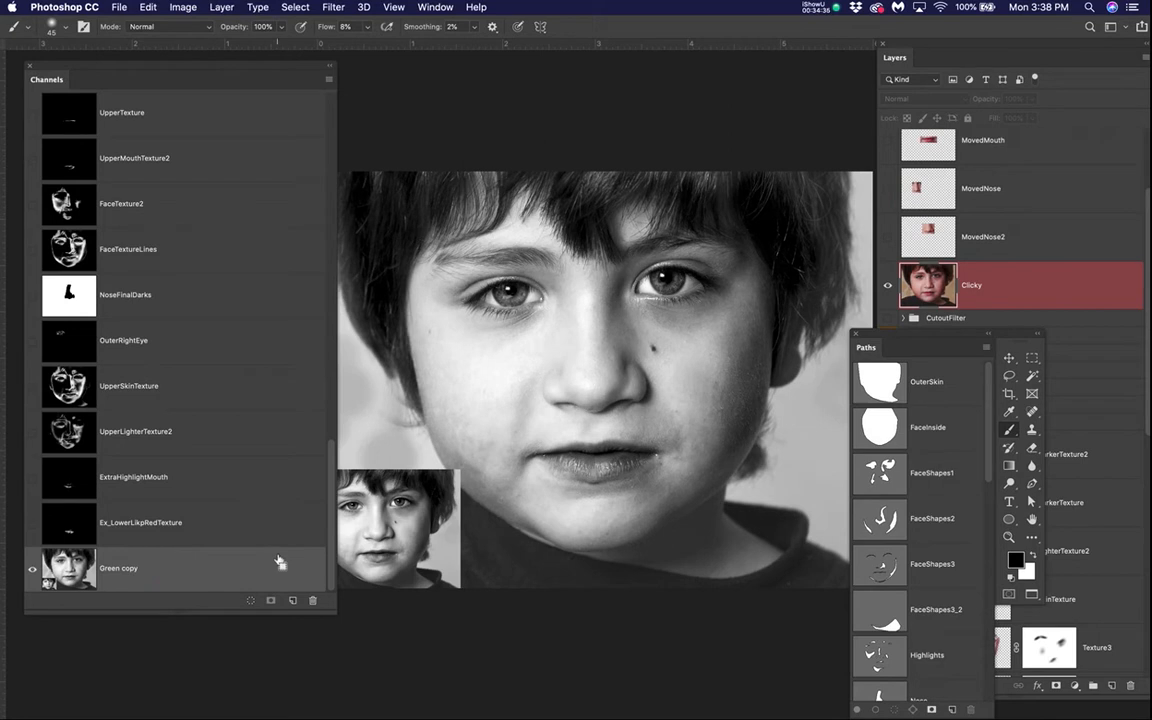
- Apply Levels to the Green copy channel again with a black input of 11 and a white input of 200
key(super+l)
drag(1056, 279, 1020, 288)
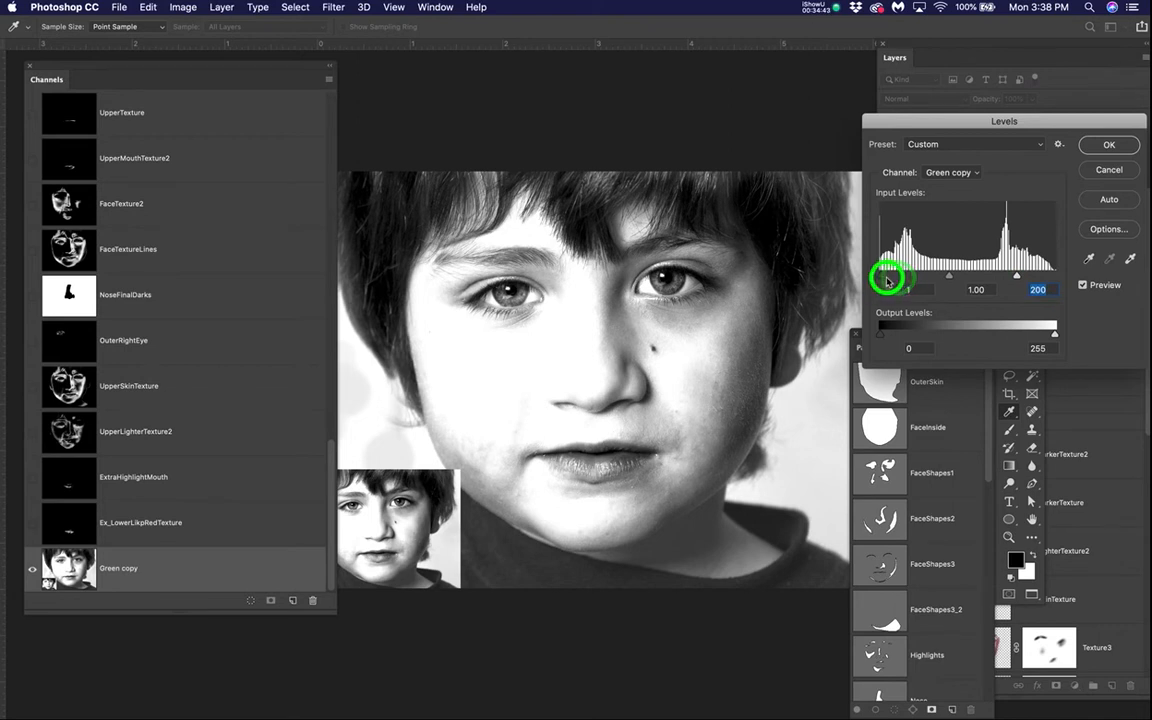
drag(884, 281, 890, 281)
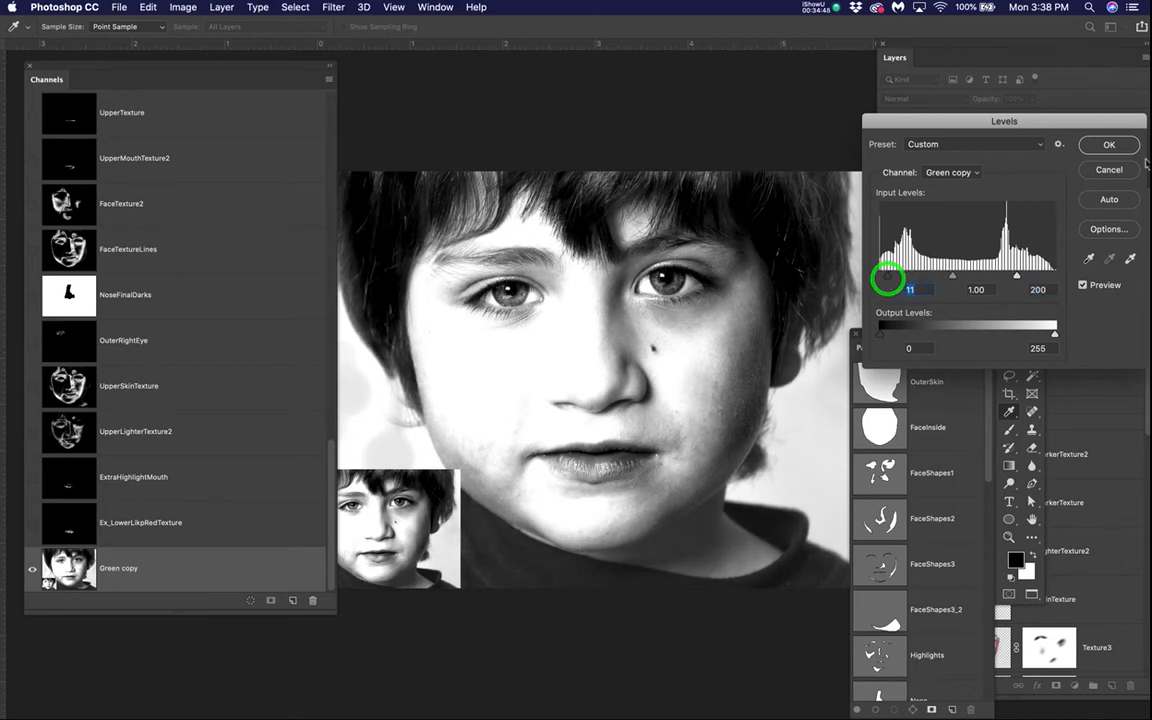
click(1113, 145)
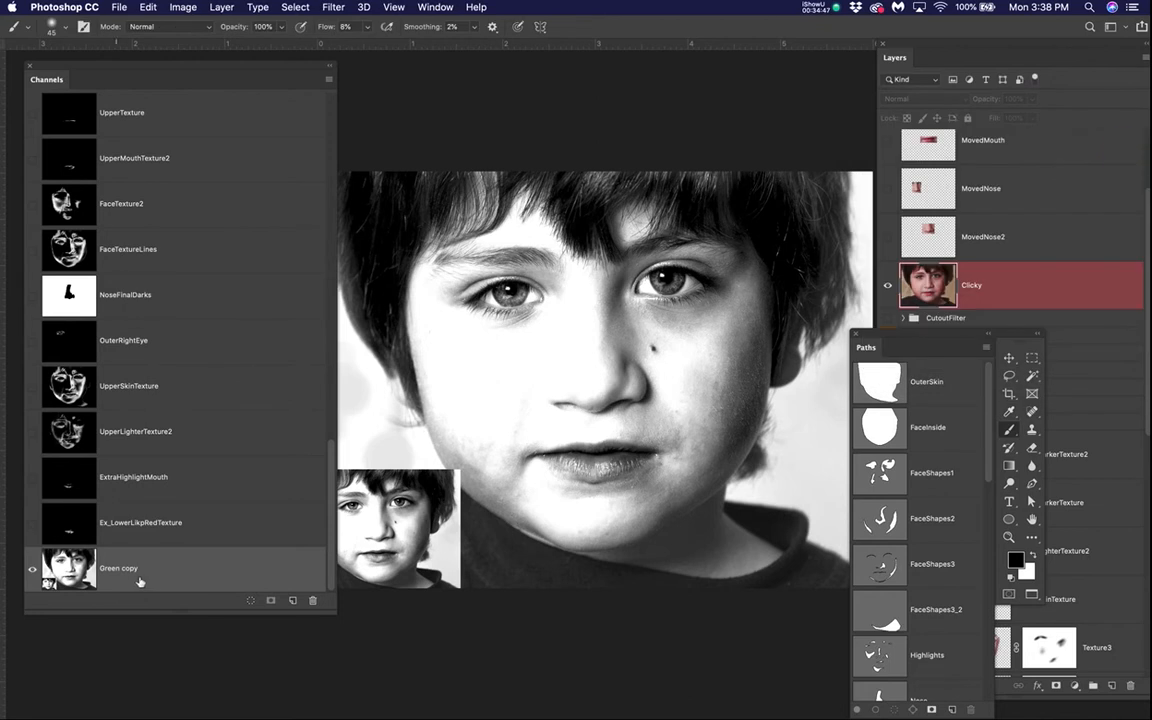
- Move the Green copy channel directly above HairChannel(Green), compare it with HairChannel(Green) and Edited, and return to Green copy
drag(161, 581, 176, 274)
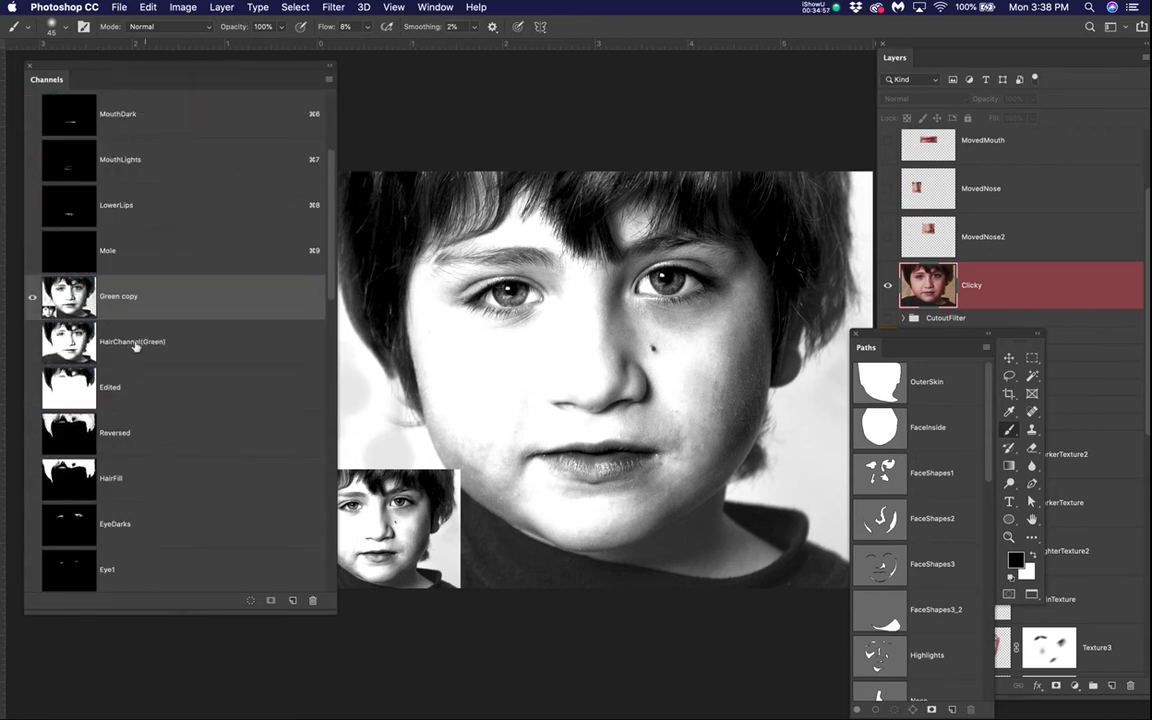
click(65, 340)
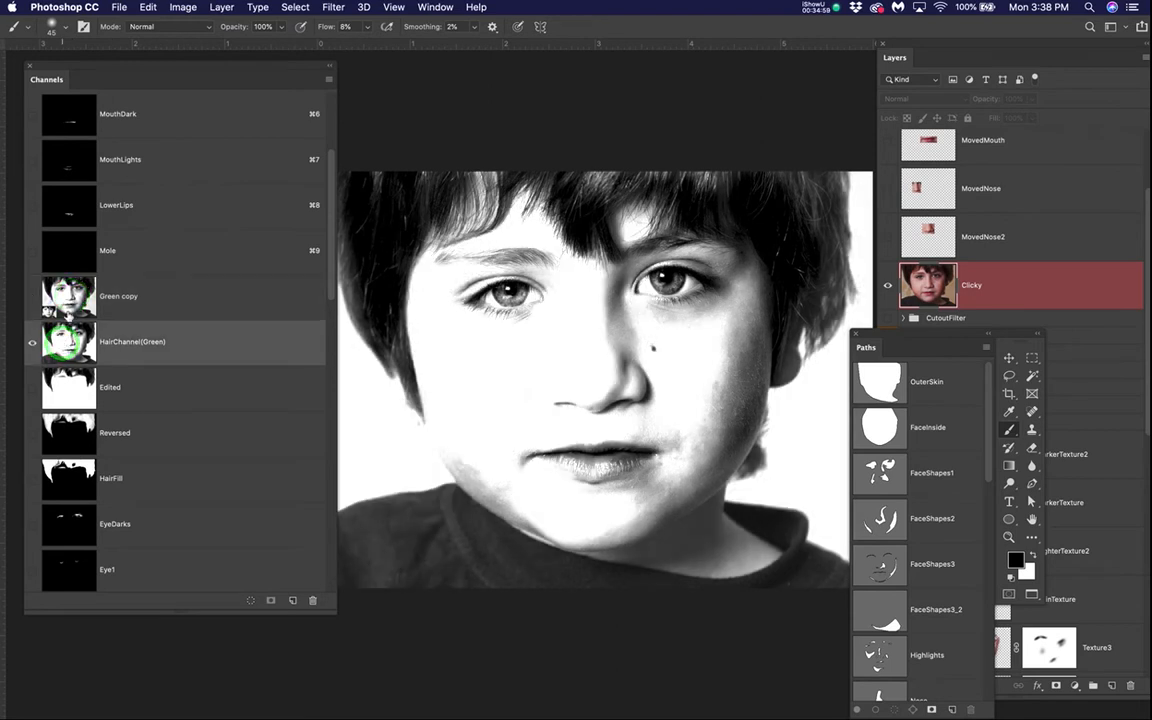
click(68, 297)
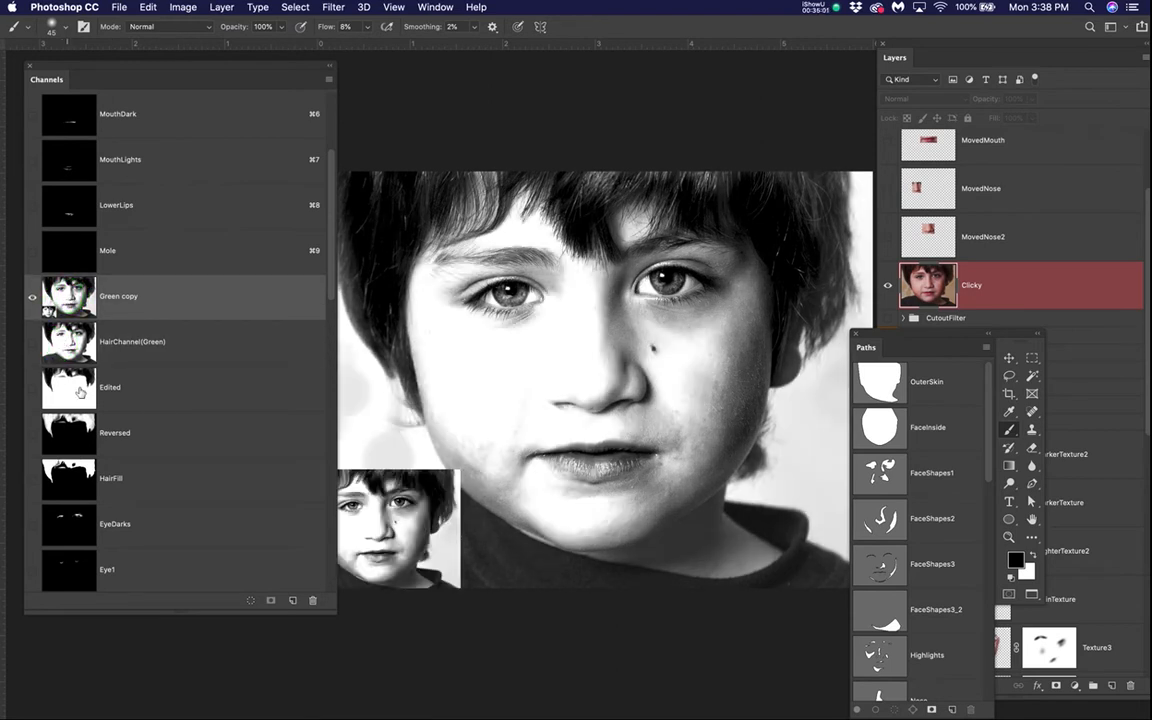
click(153, 387)
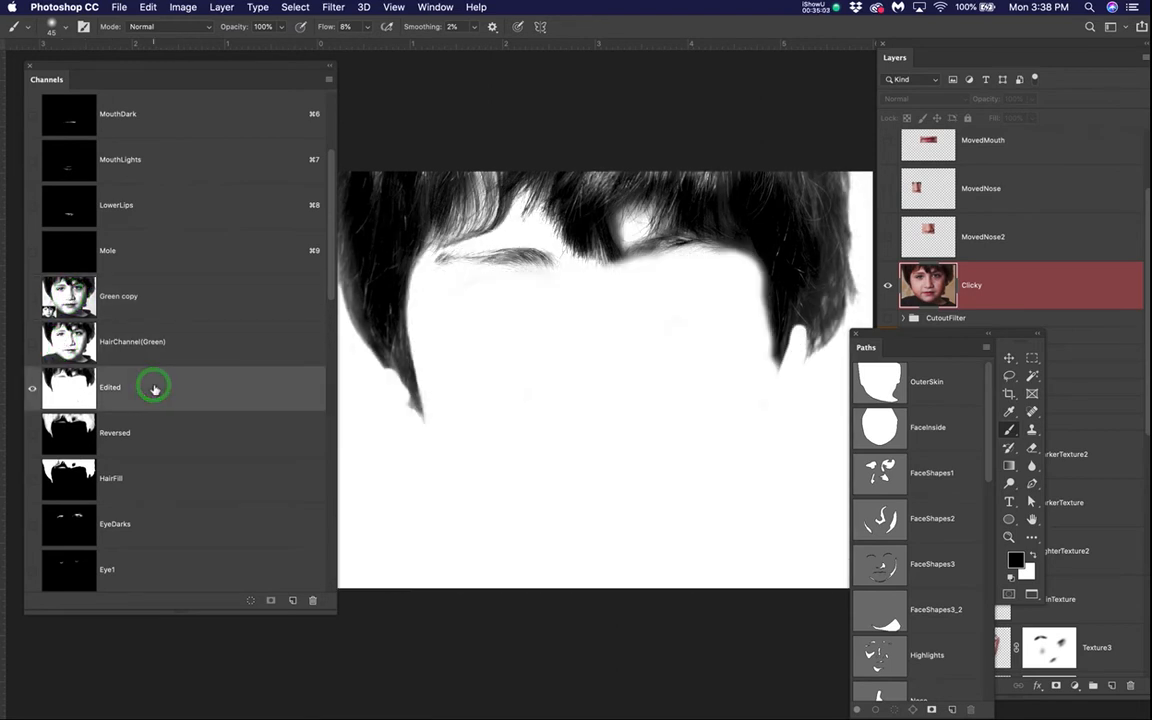
click(76, 292)
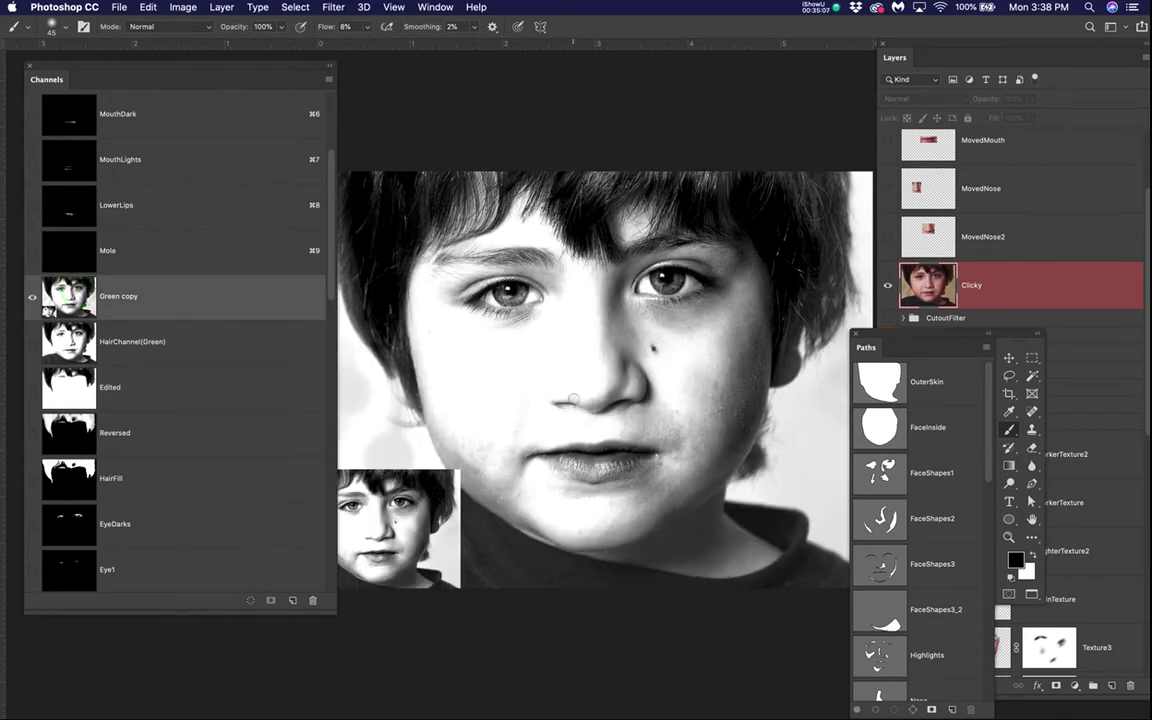
- Set the brush to a size of 300 px and a hardness of 60%
key(bracketright)
key(bracketright)
key(bracketright)
key(bracketright)
key(bracketright)
key(bracketright)
key(bracketright)
key(bracketright)
key(bracketright)
key(bracketright)
key(bracketright)
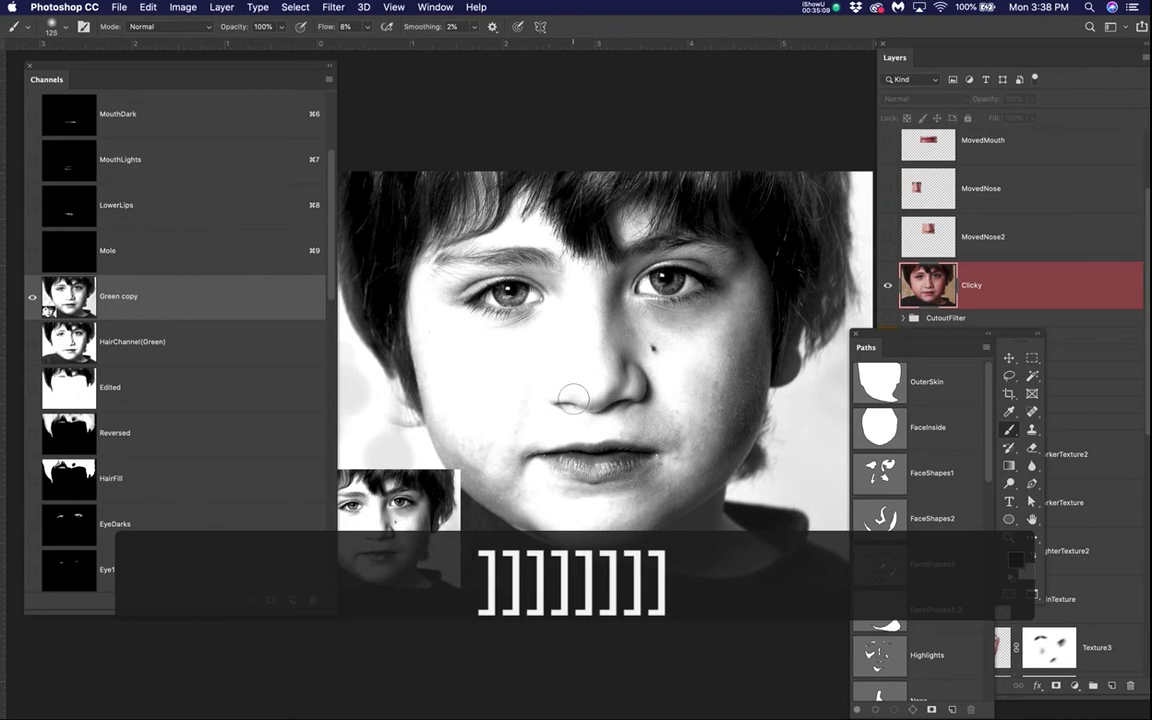
key(bracketright)
right_click(573, 398)
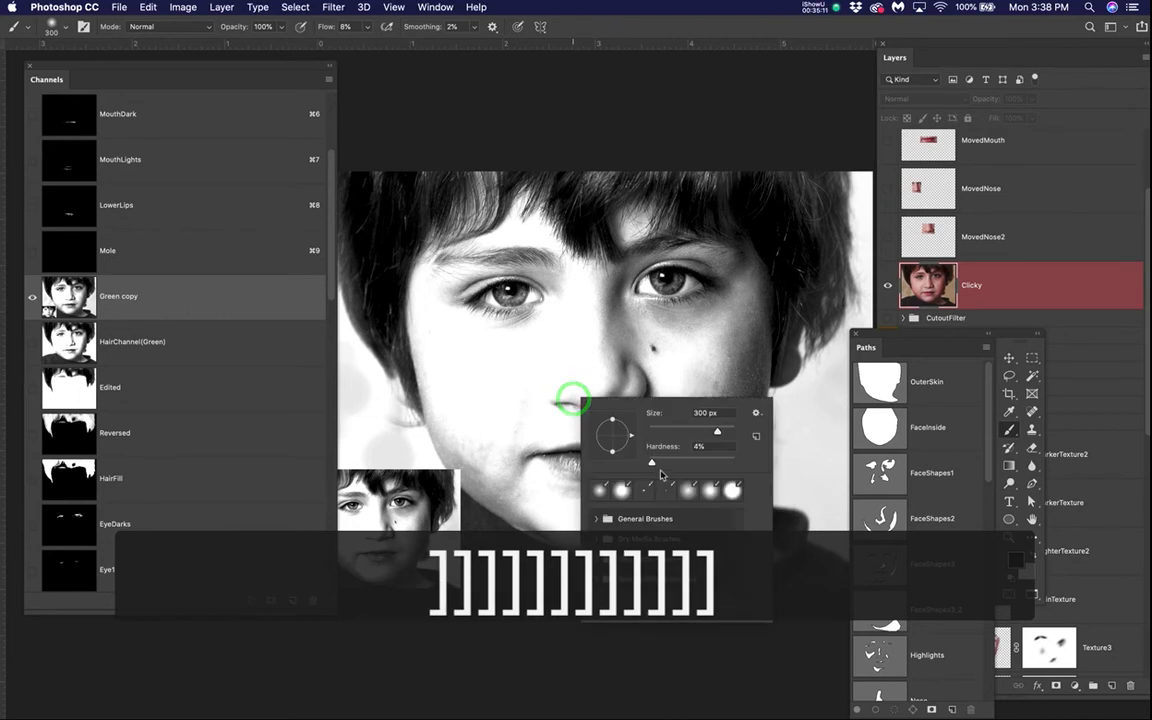
drag(652, 465, 697, 465)
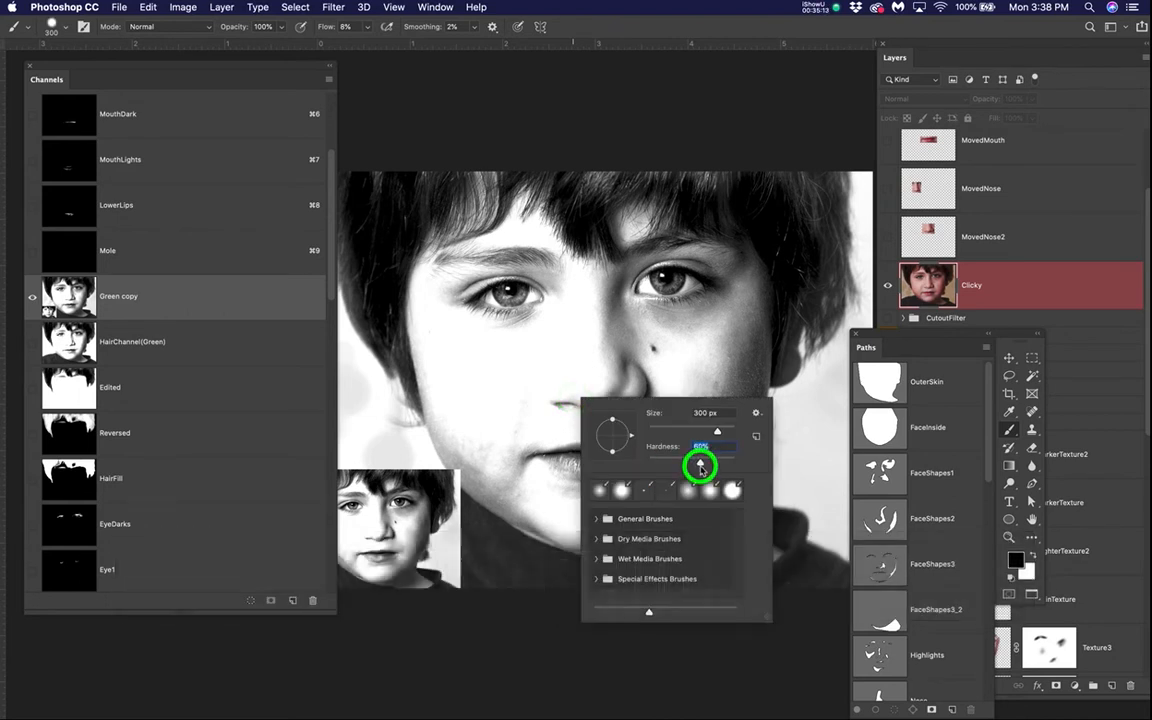
key(Return)
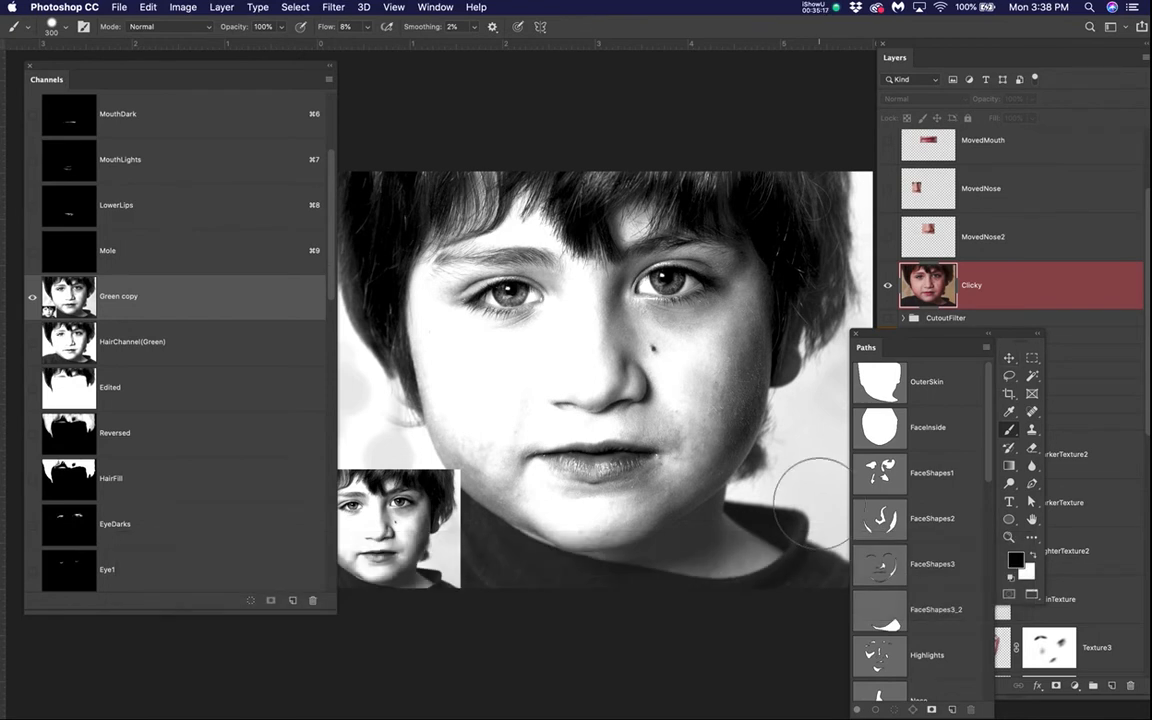
- Switch the brush colour to white and set its flow to 100%
key(x)
mouse_move(599, 398)
mouse_down()
mouse_move(640, 396)
mouse_move(632, 388)
mouse_up()
click(337, 27)
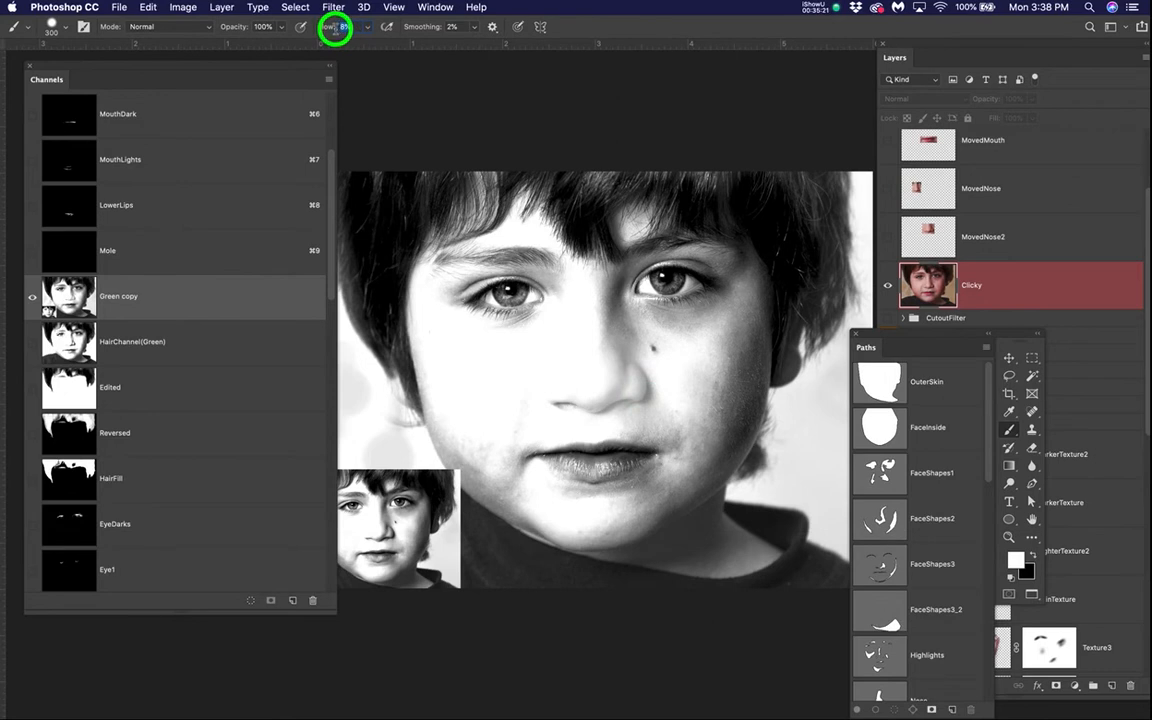
text(100)
key(Return)
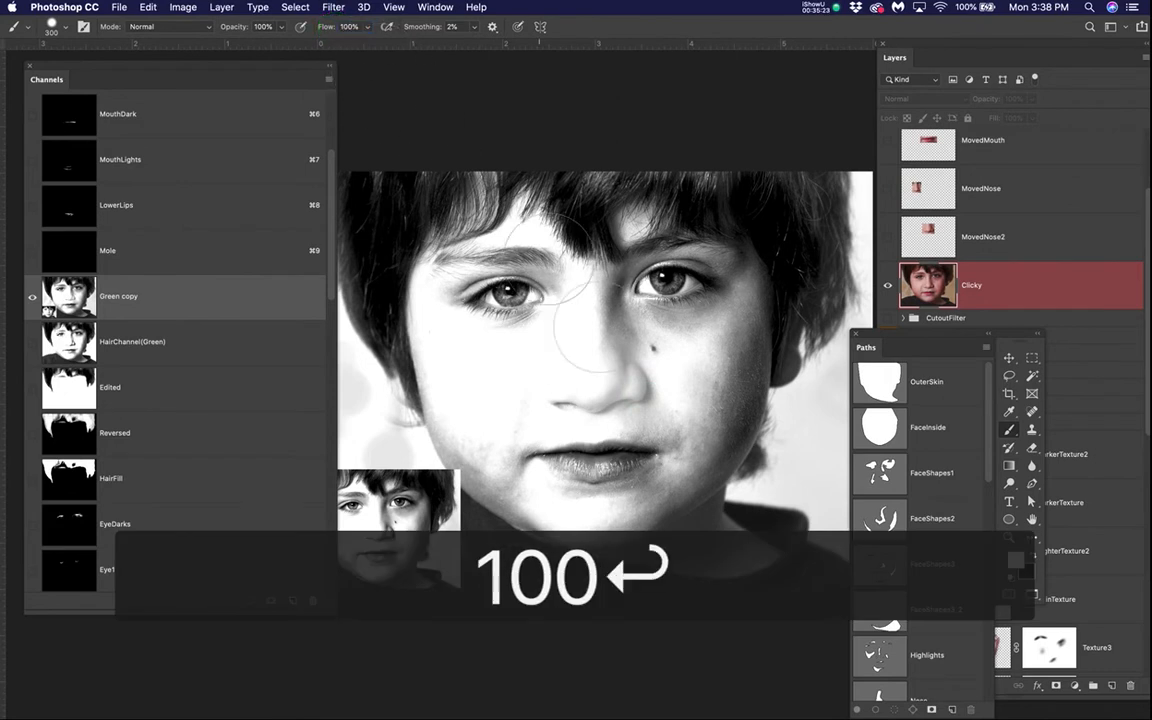
- Paint the facial features and cheeks white below the eyebrows and fringe on the Green copy channel
mouse_move(596, 392)
mouse_down()
mouse_move(609, 380)
mouse_move(604, 316)
mouse_move(720, 298)
mouse_move(739, 476)
mouse_up()
mouse_move(636, 420)
mouse_down()
mouse_move(639, 464)
mouse_move(553, 437)
mouse_move(540, 419)
mouse_up()
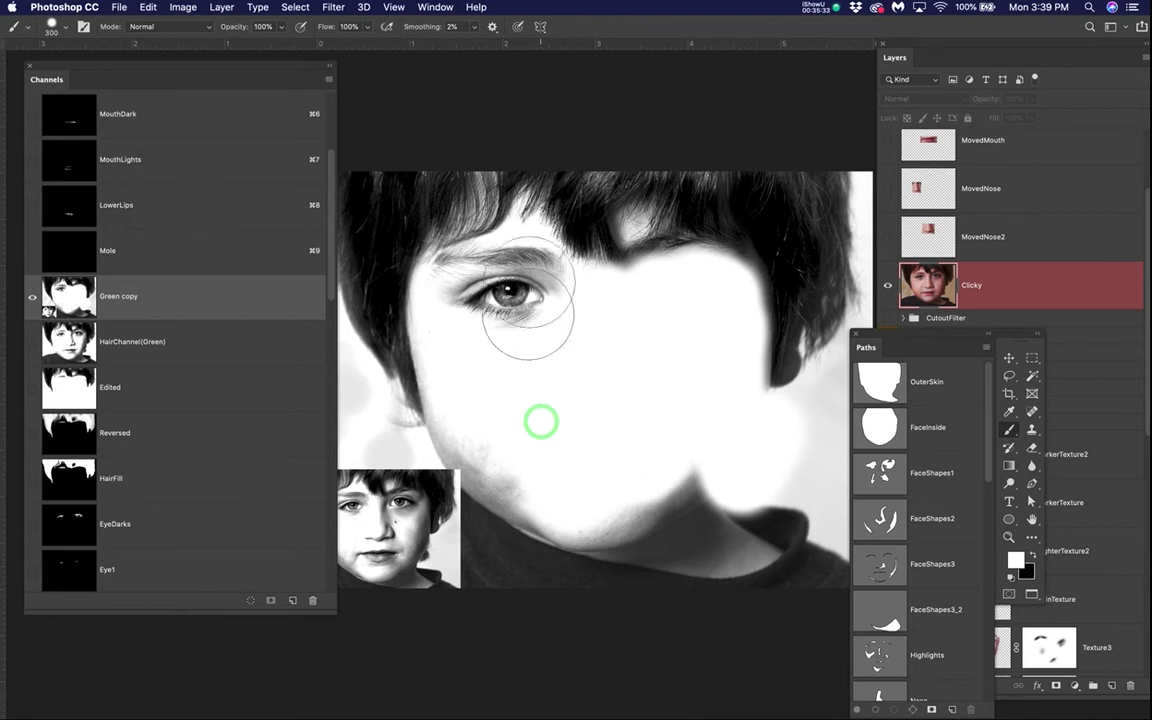
drag(527, 277, 512, 304)
key(super+z)
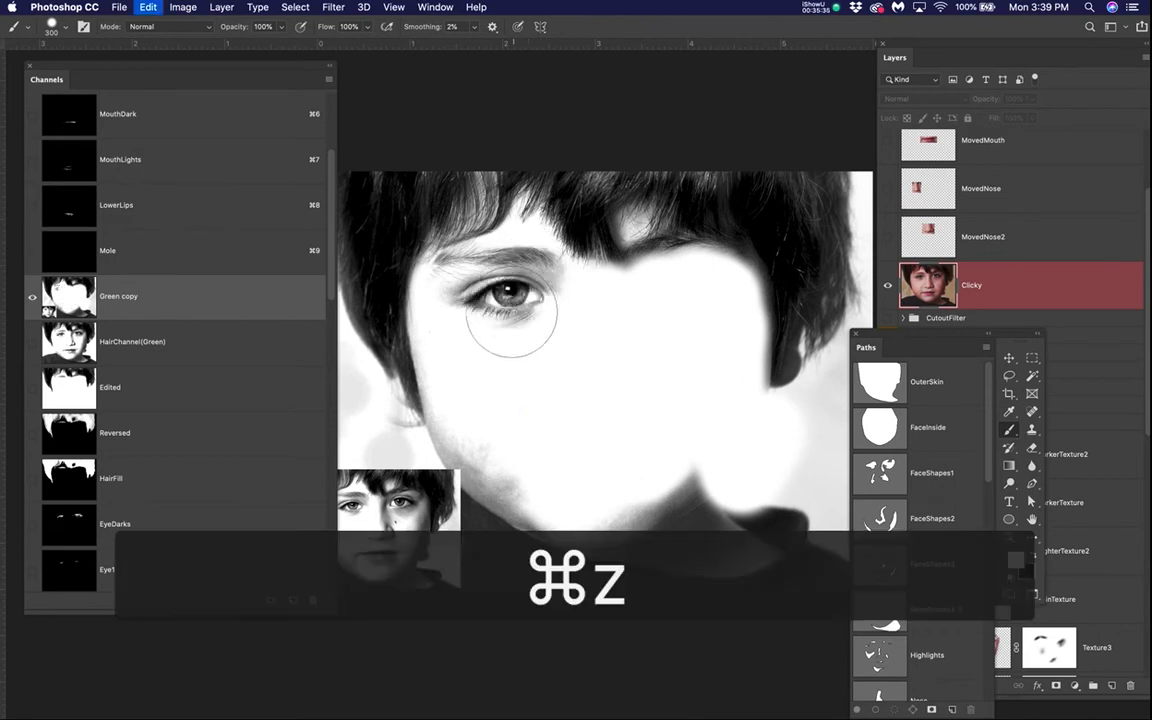
mouse_move(517, 354)
mouse_down()
mouse_move(512, 329)
mouse_move(491, 333)
mouse_move(473, 373)
mouse_move(475, 472)
mouse_up()
- Paint the chin, neck, shirt, inset photo and surrounding background white, leaving mainly the dark hair shape
scroll(650, 455, down, 1)
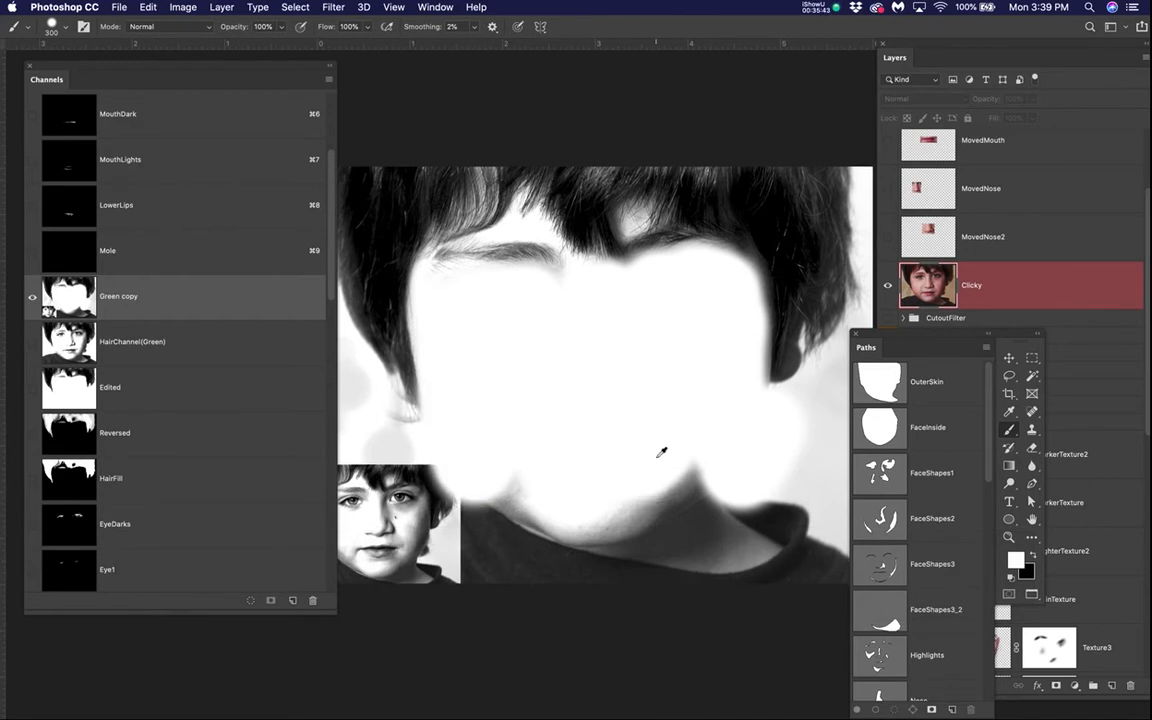
scroll(661, 452, down, 3)
mouse_move(470, 440)
mouse_down()
mouse_move(448, 415)
mouse_move(448, 480)
mouse_move(777, 462)
mouse_move(763, 416)
mouse_move(783, 407)
mouse_move(750, 440)
mouse_move(773, 418)
mouse_move(777, 549)
mouse_move(517, 546)
mouse_move(472, 532)
mouse_move(468, 513)
mouse_move(752, 501)
mouse_move(566, 500)
mouse_move(674, 483)
mouse_up()
drag(475, 444, 490, 455)
click(518, 505)
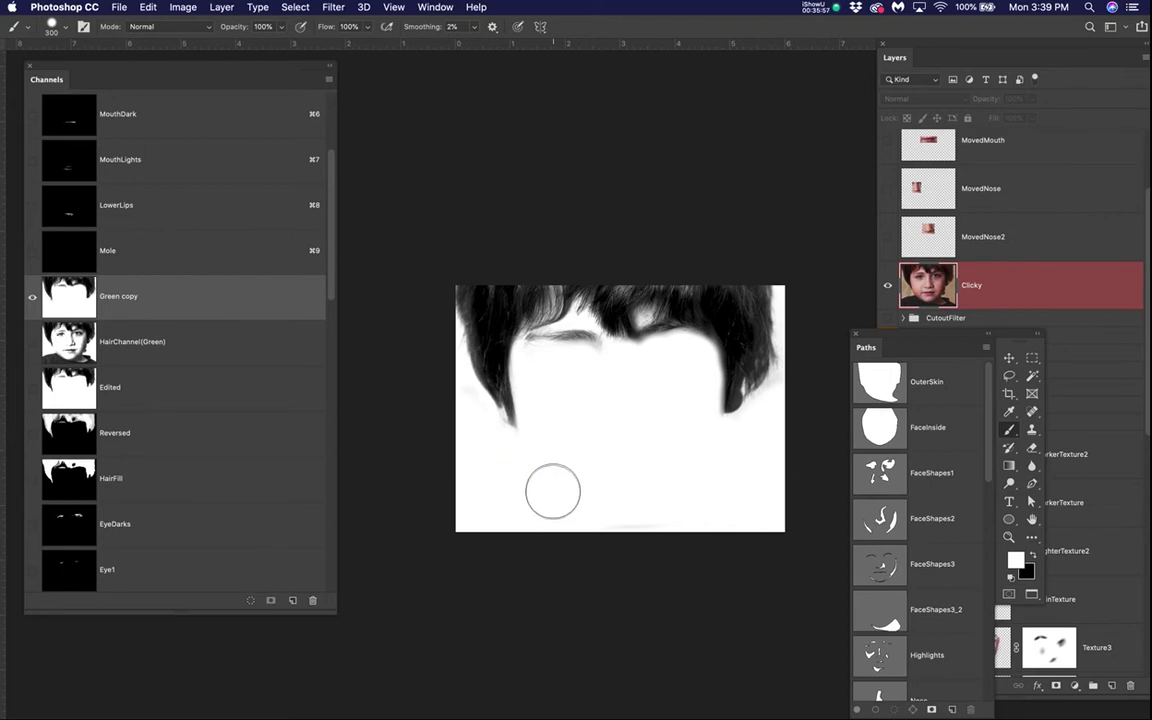
scroll(590, 446, up, 5)
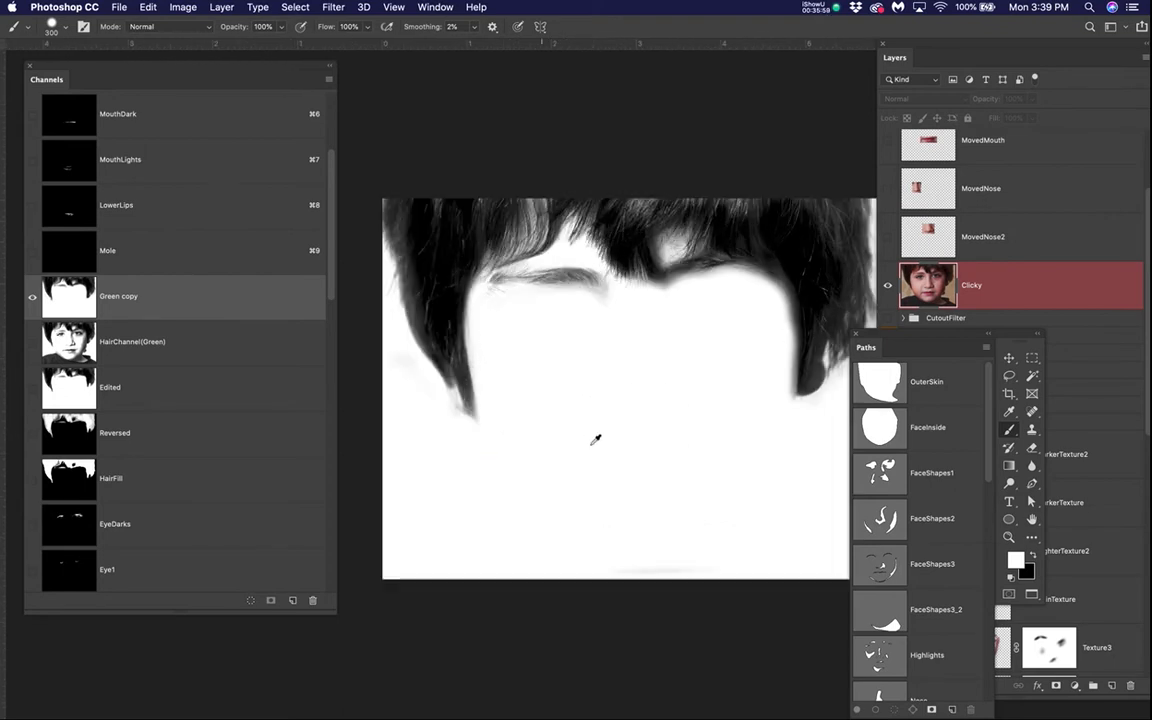
drag(643, 421, 599, 455)
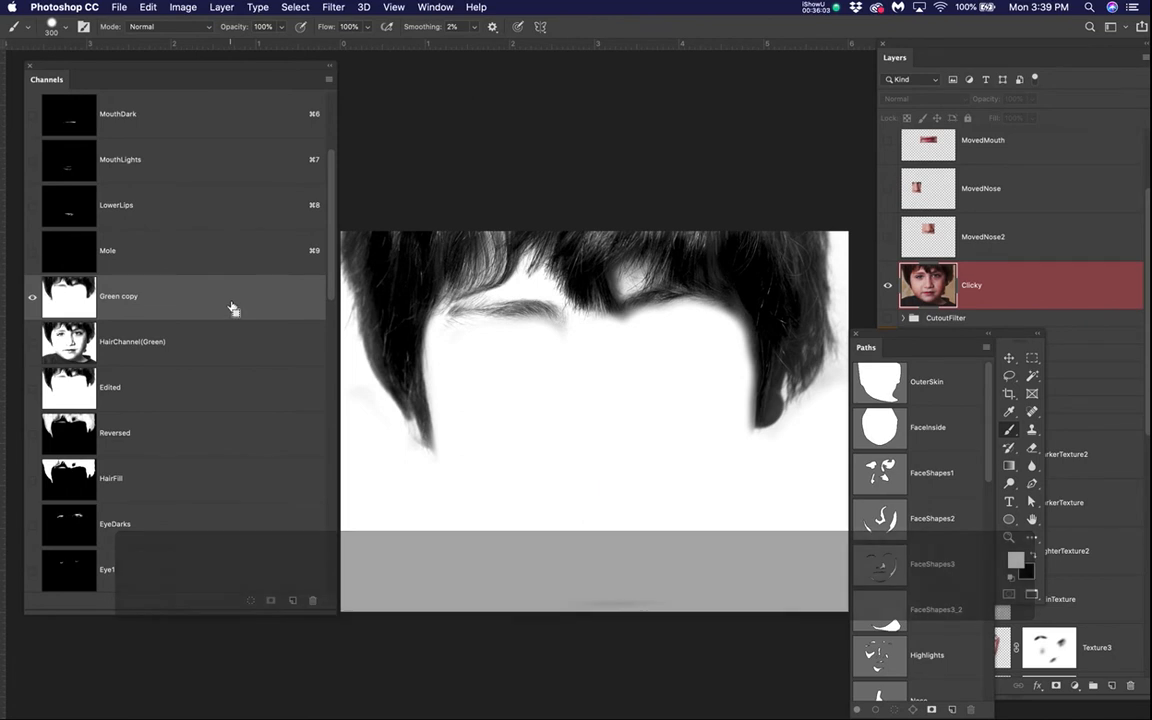
- Invert the Green copy channel and load it as a selection of the hair
key(super+i)
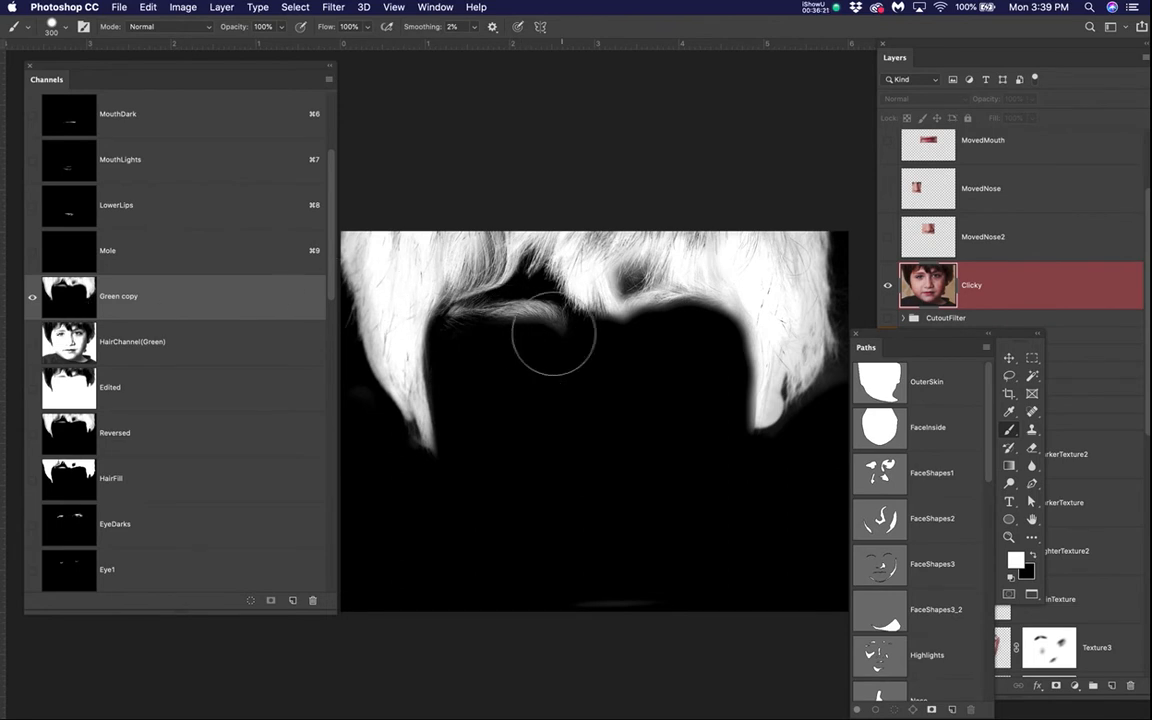
scroll(505, 433, down, 1)
scroll(505, 433, down, 1)
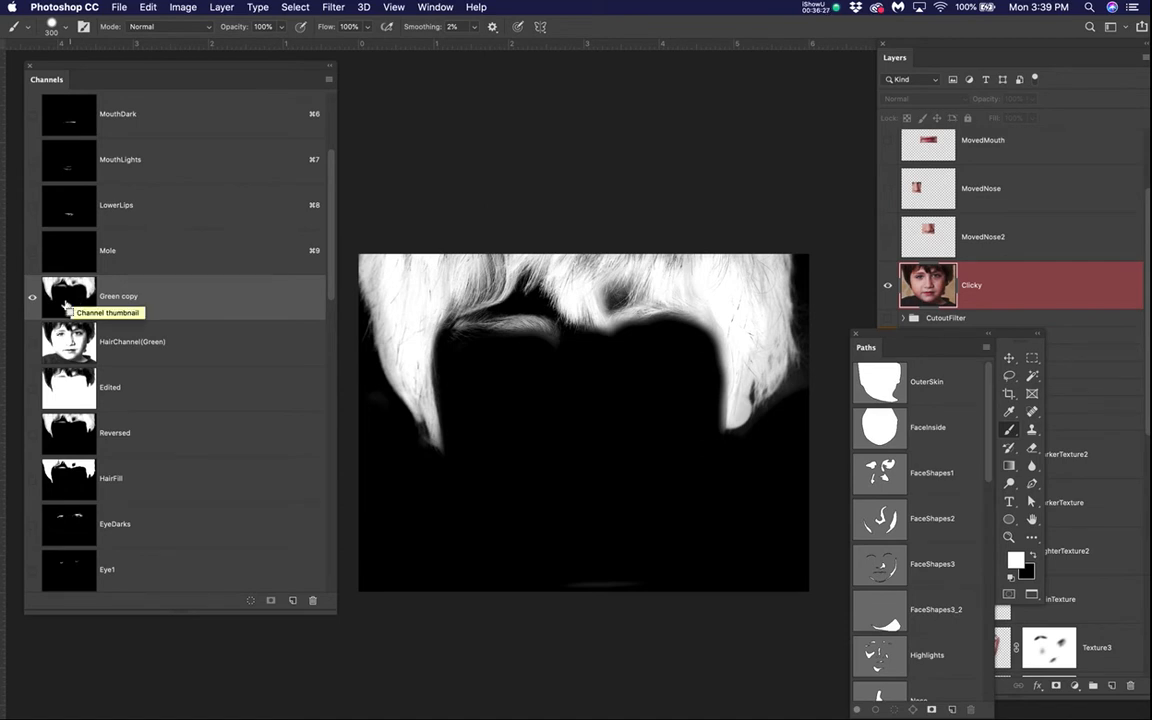
super+click(72, 296)
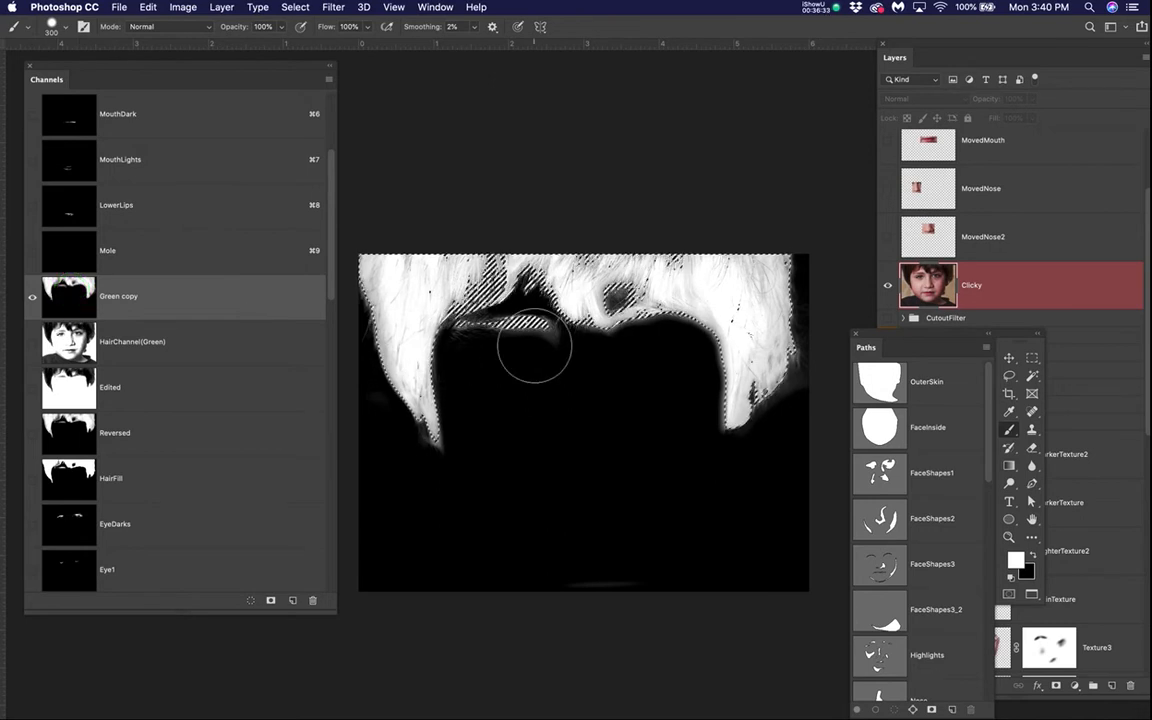
key(super+equal)
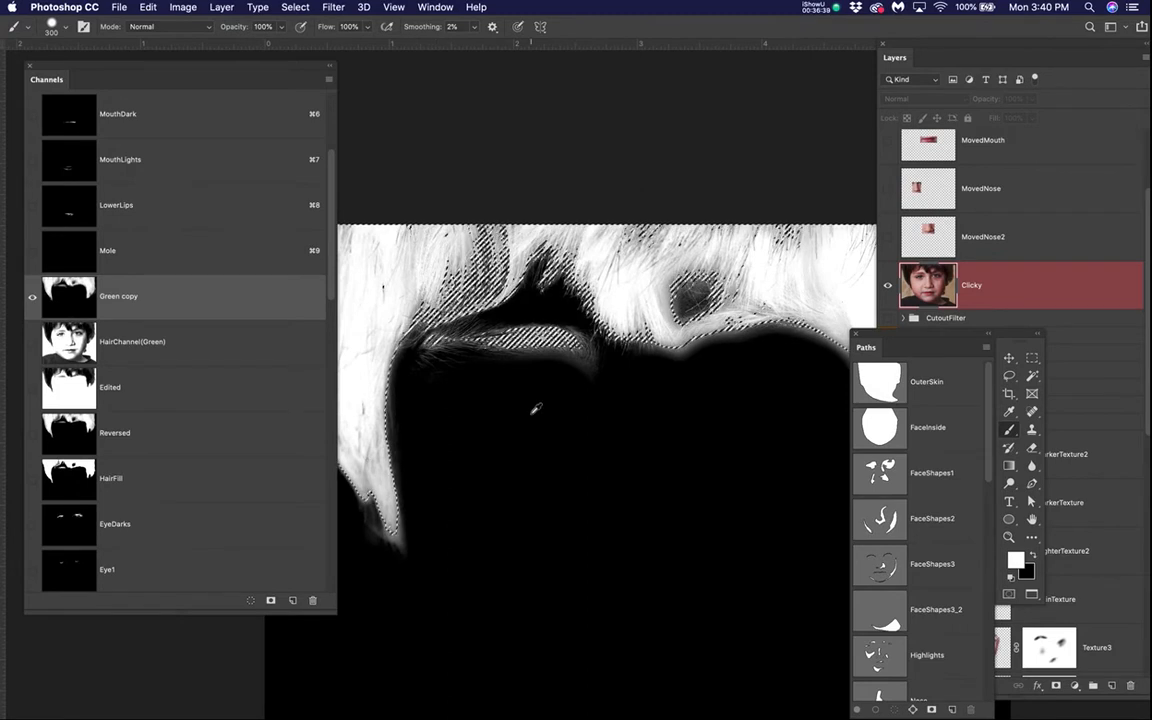
scroll(536, 408, down, 1)
scroll(536, 408, down, 2)
scroll(536, 408, up, 2)
scroll(536, 408, down, 1)
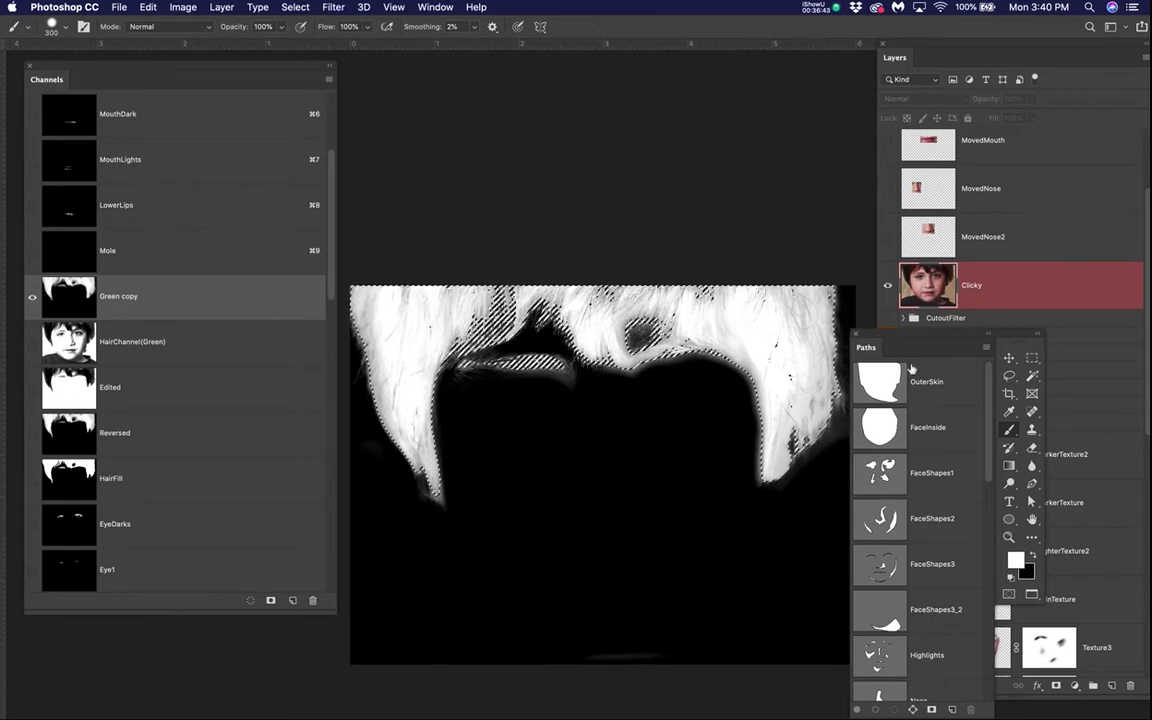
- Uncover the full layer list and hide the Clicky photo layer and the existing Hair group
drag(896, 340, 197, 95)
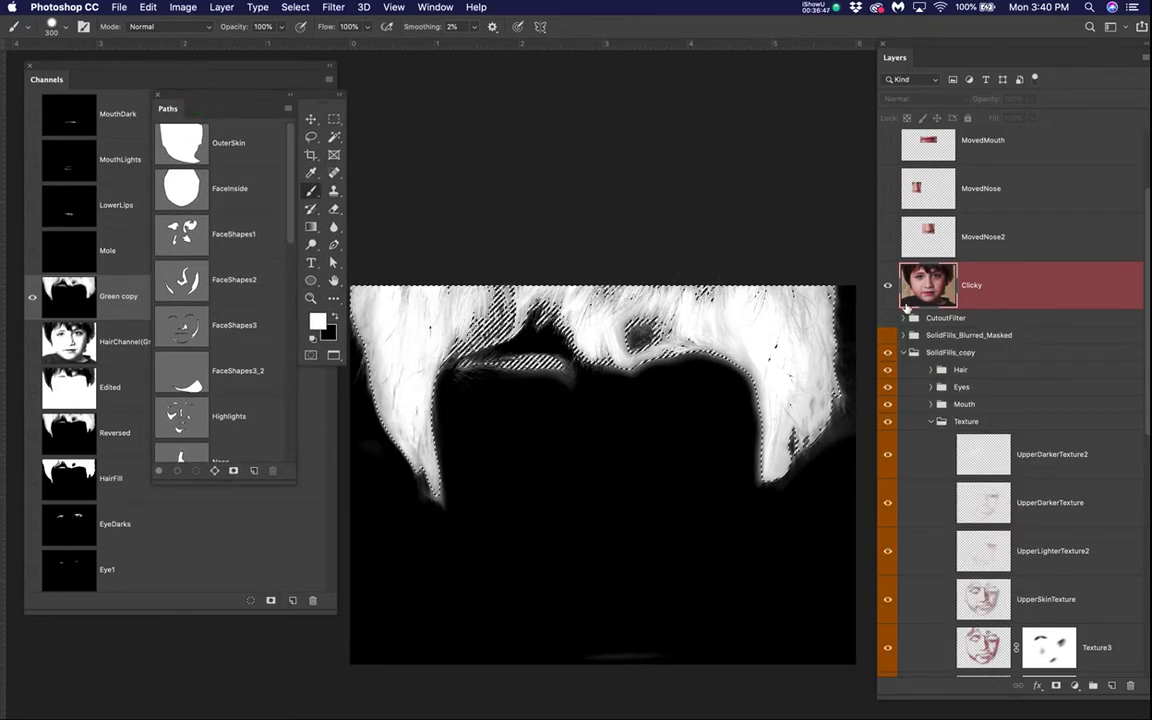
click(1005, 287)
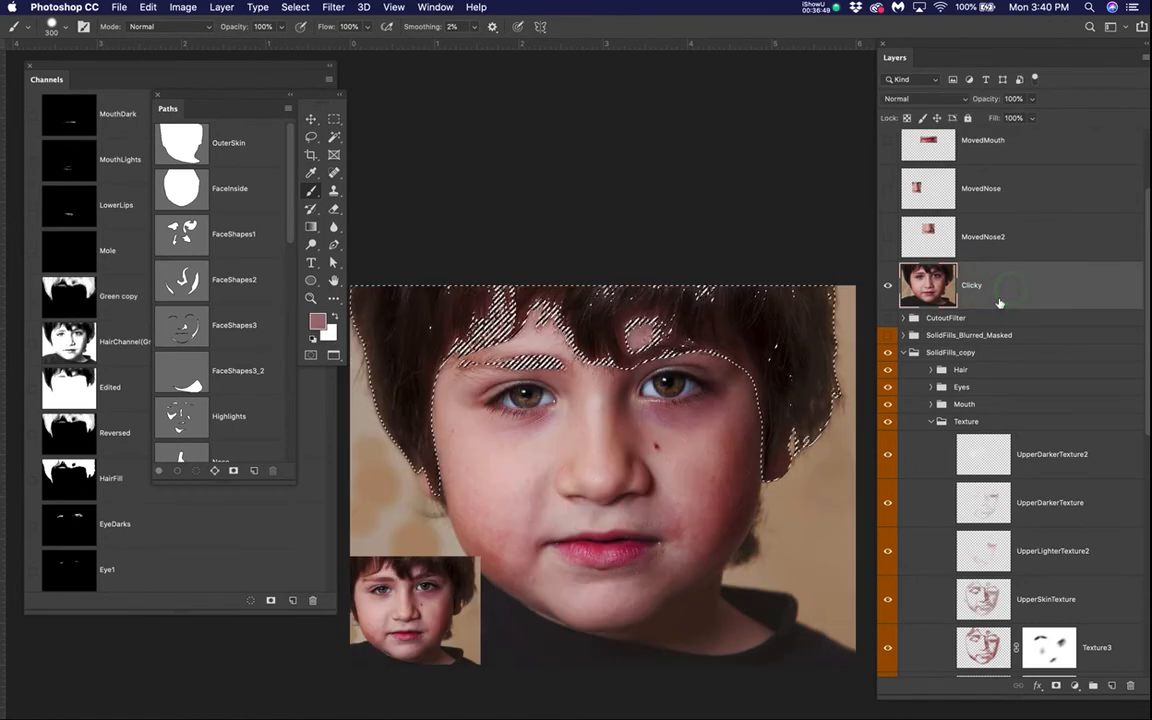
click(887, 285)
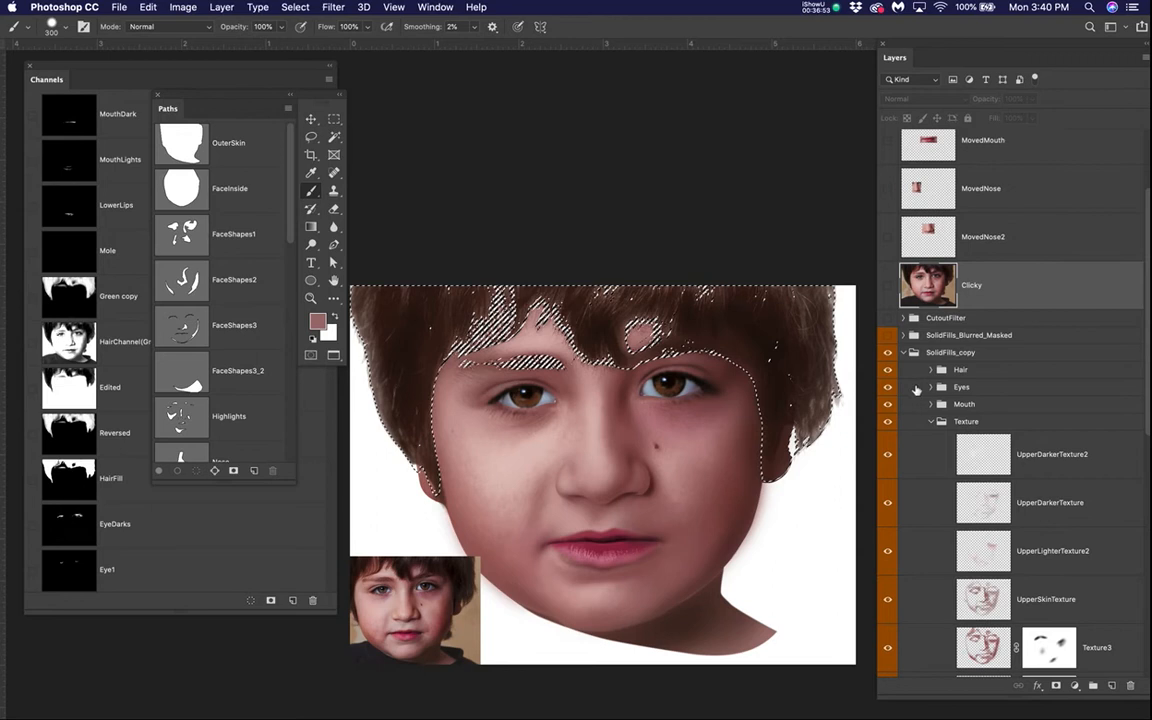
click(887, 369)
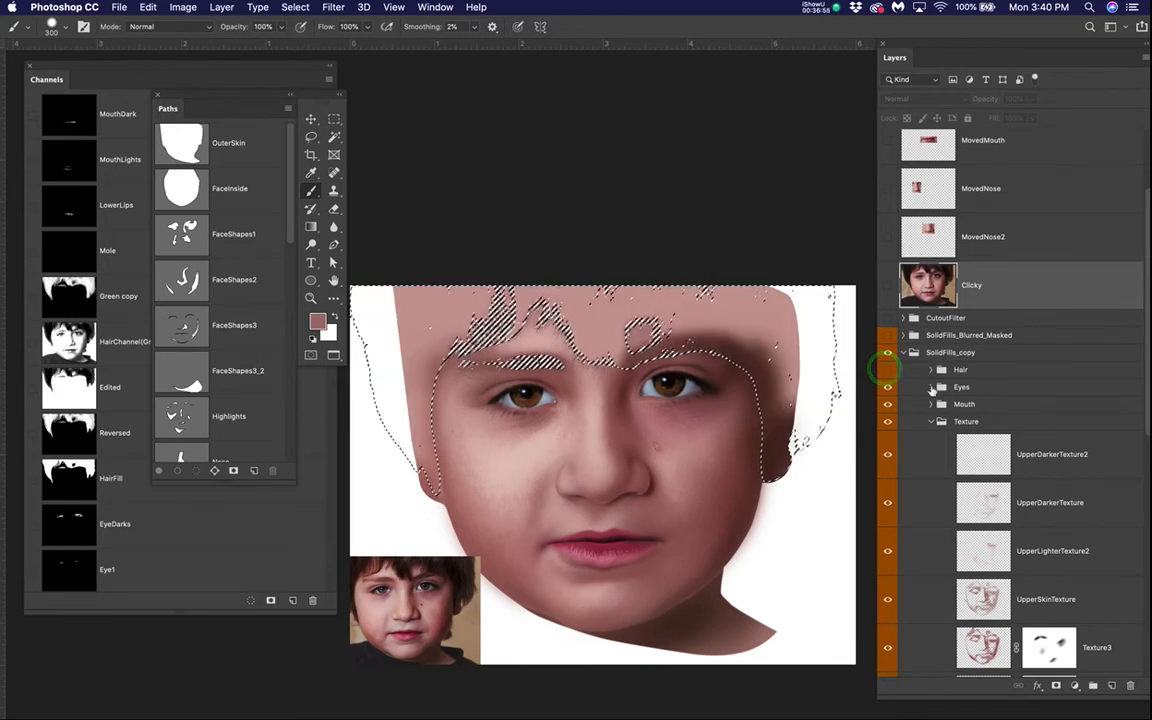
- Create two new empty layers above the Hair group inside SolidFills_copy
click(995, 369)
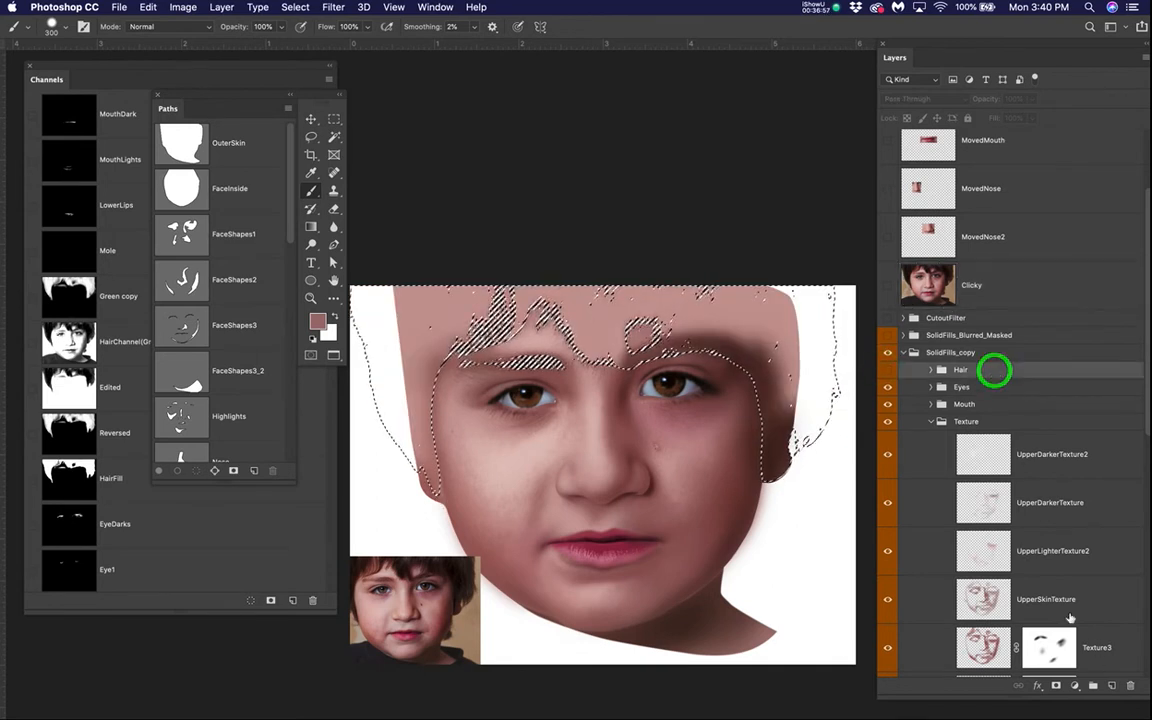
click(1113, 687)
click(1113, 687)
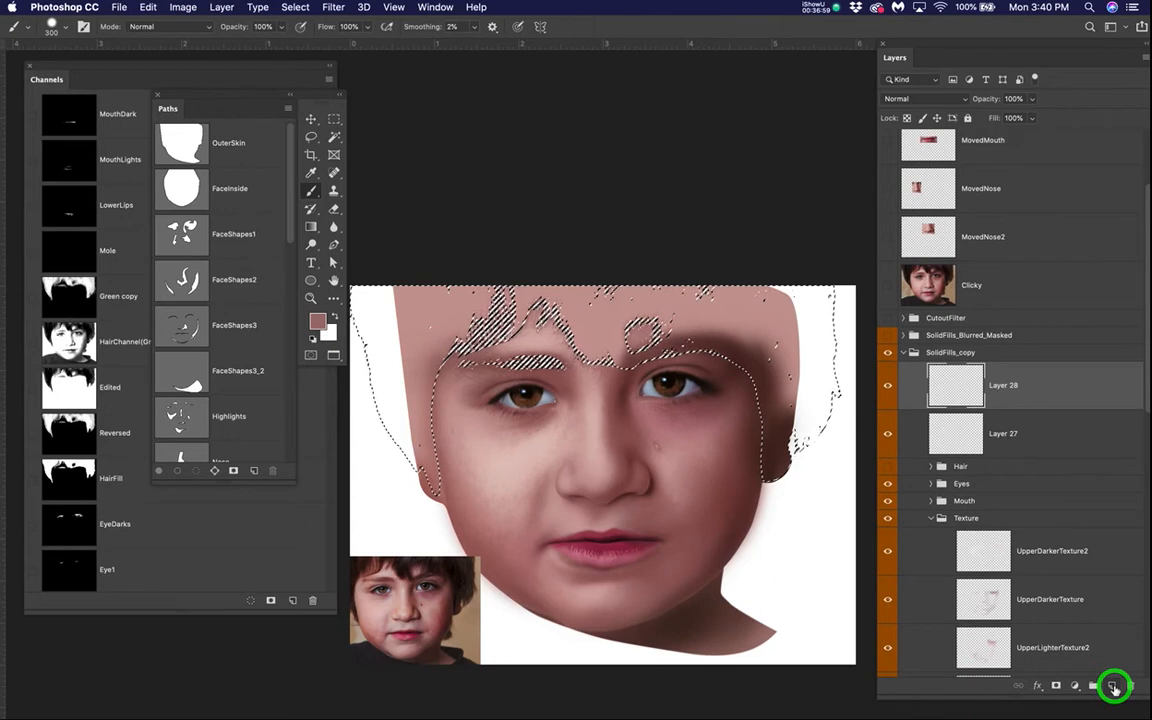
- Show the Clicky photo layer and sample a very dark brown from the hair as the brush colour
click(935, 277)
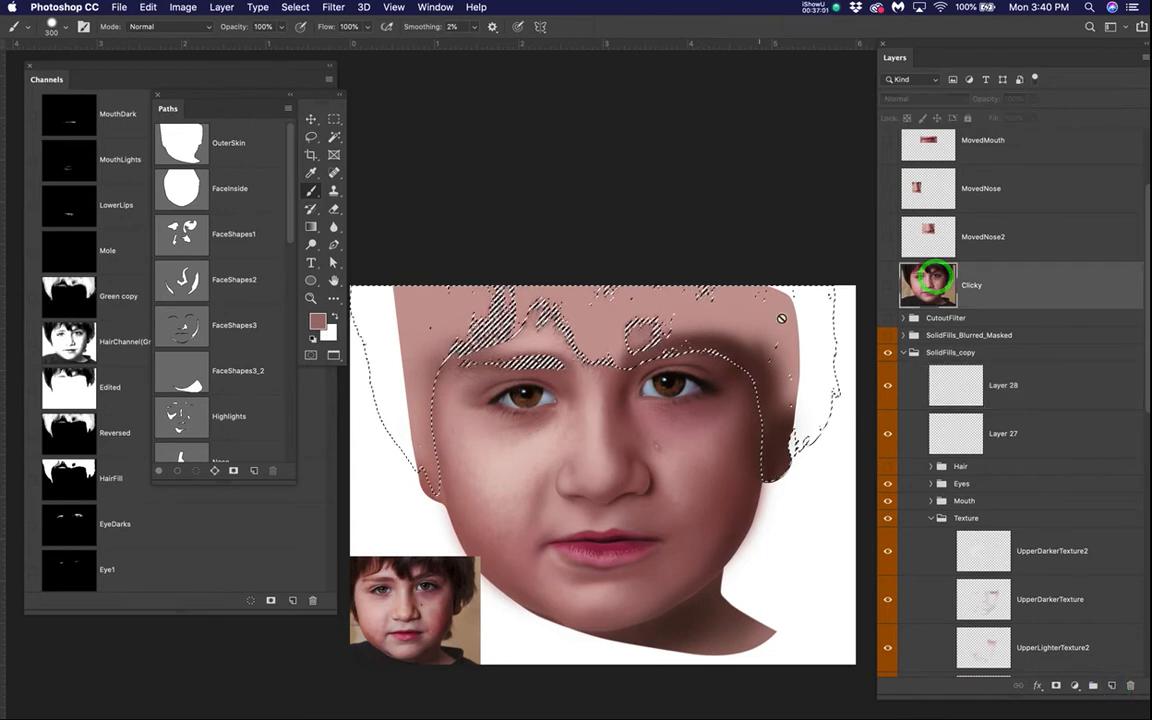
click(886, 287)
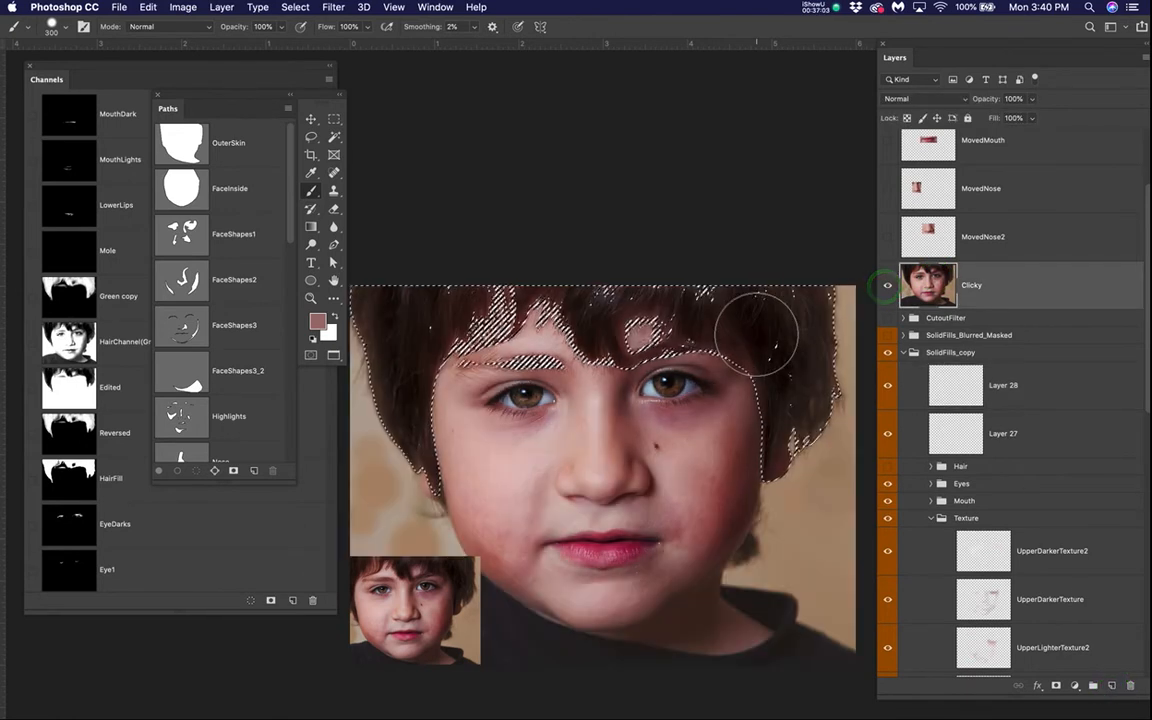
key(b)
scroll(757, 333, up, 5)
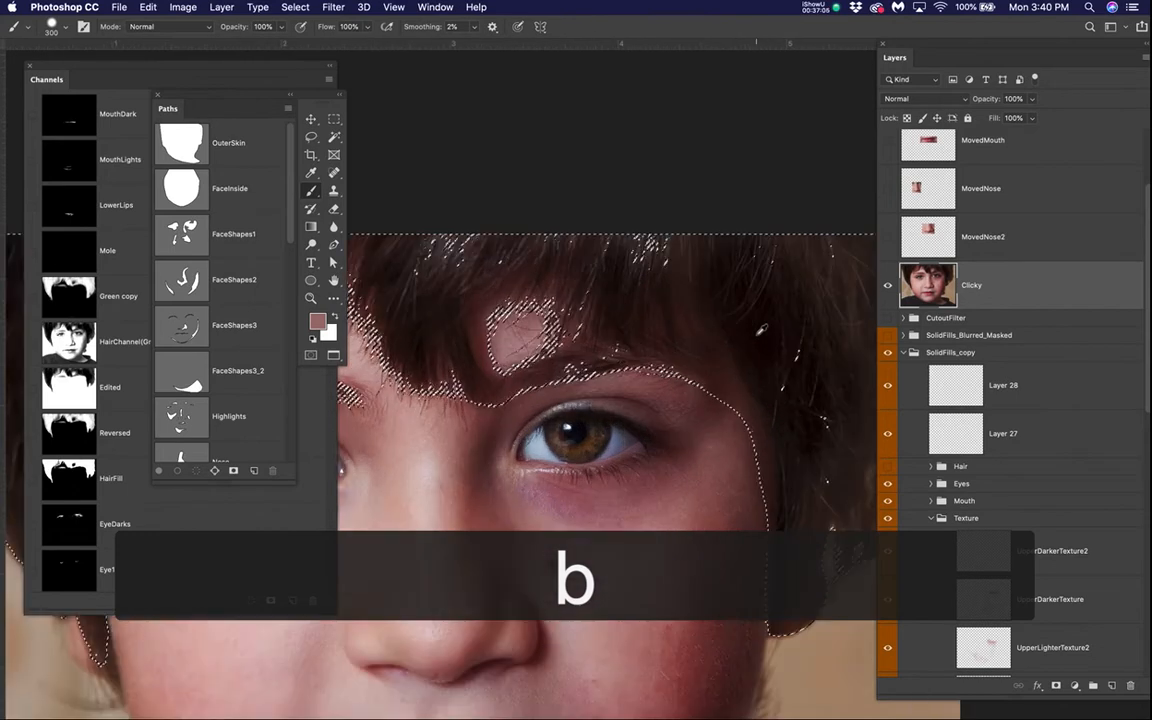
alt+click(820, 290)
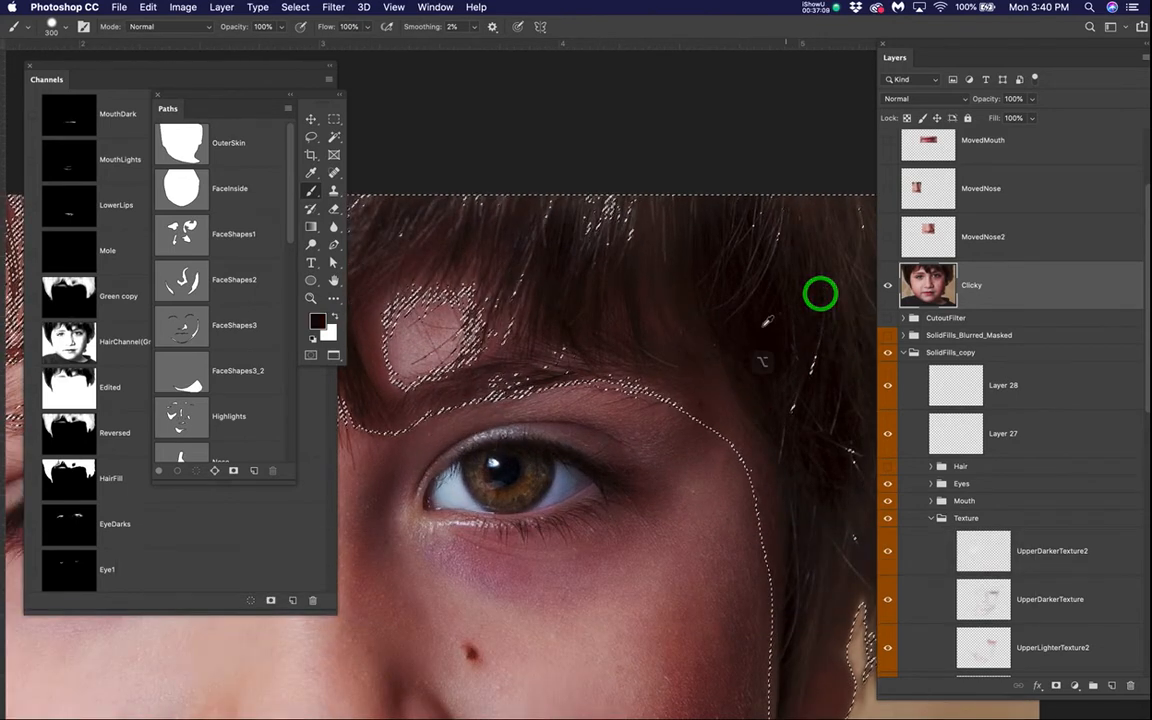
scroll(820, 293, down, 4)
scroll(766, 321, down, 3)
scroll(766, 321, up, 2)
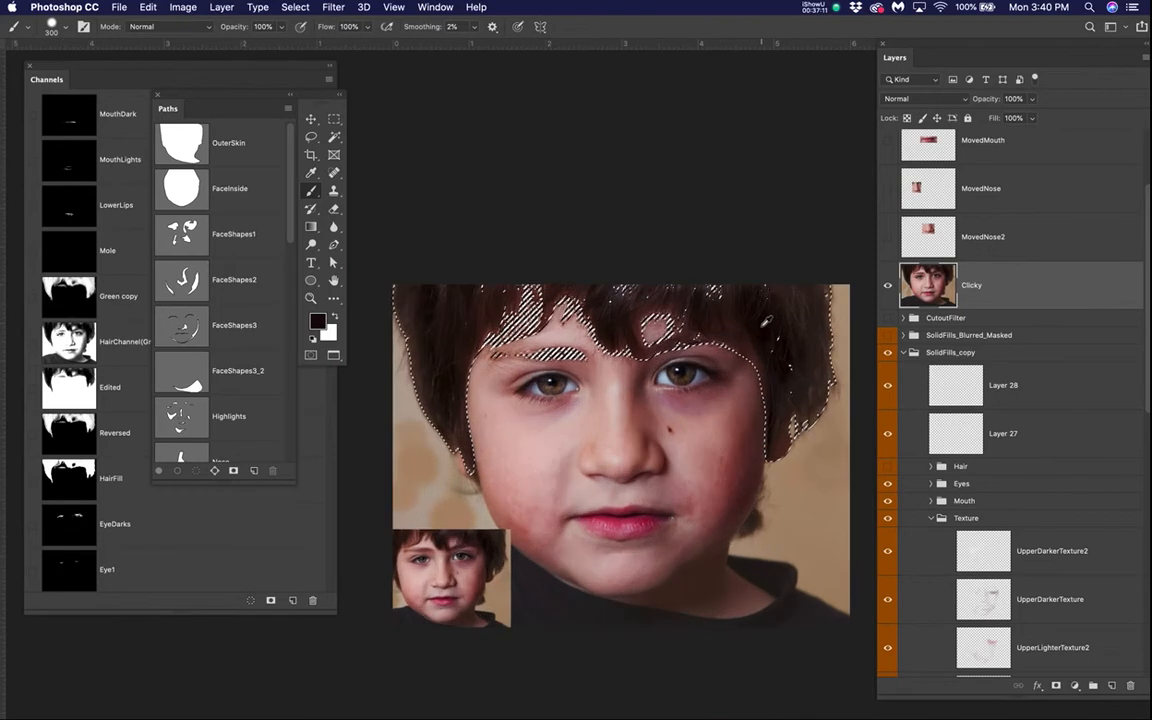
- Hide the Clicky photo layer and the outline of the hair selection
drag(760, 341, 735, 310)
click(888, 287)
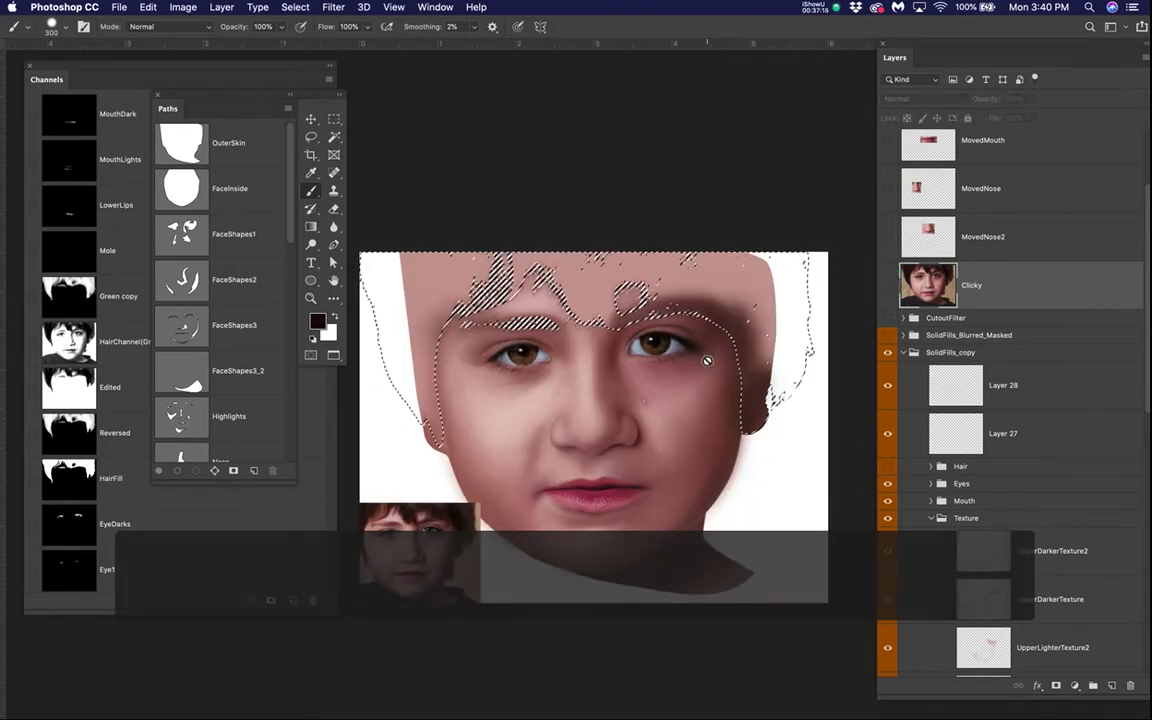
key(super+h)
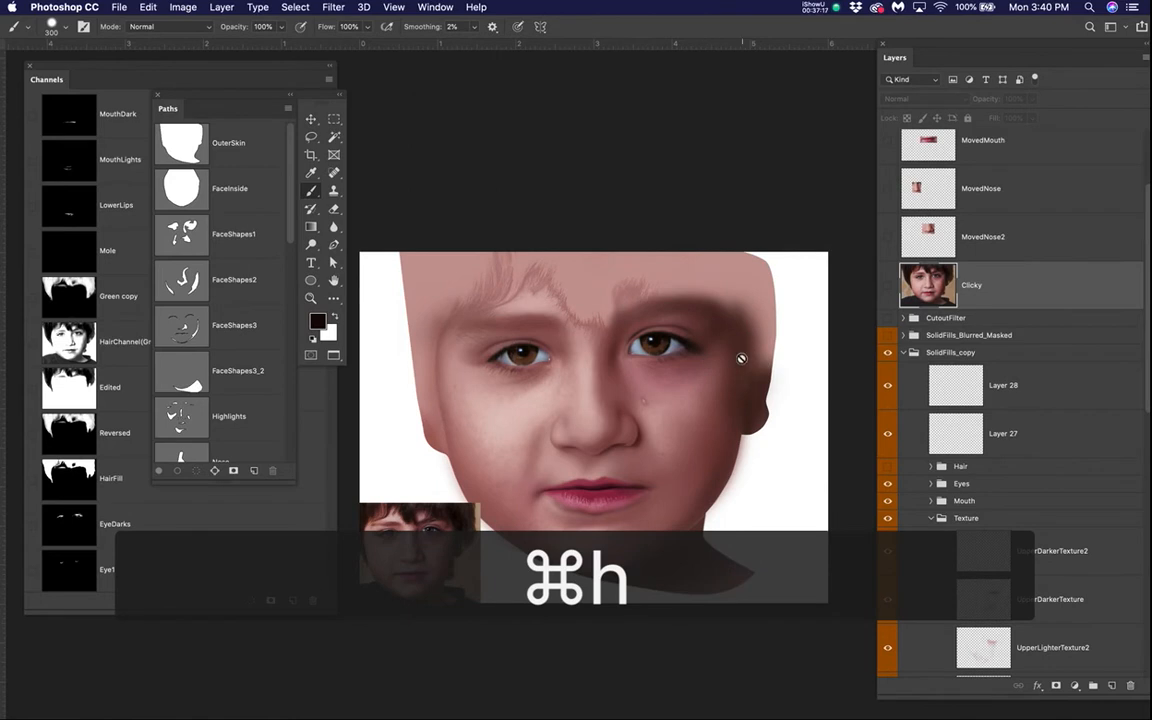
- Select the lower of the two new empty layers in SolidFills_copy and rename it Hair1
key(alt+BackSpace)
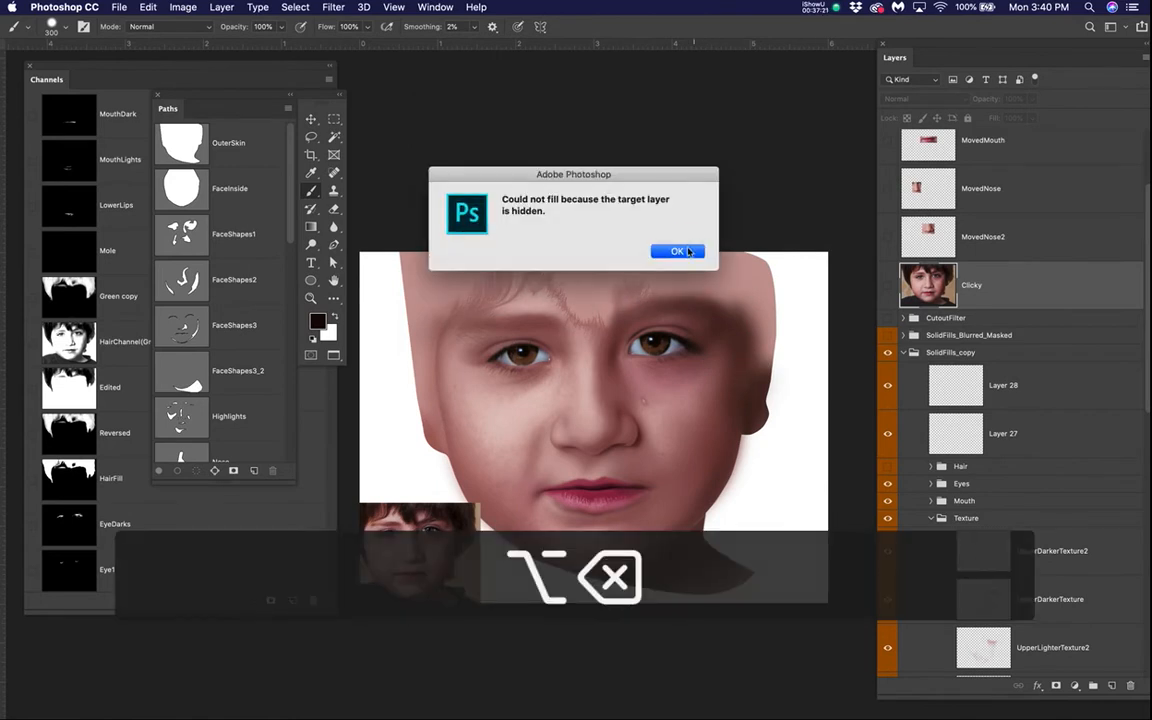
click(686, 251)
click(1027, 435)
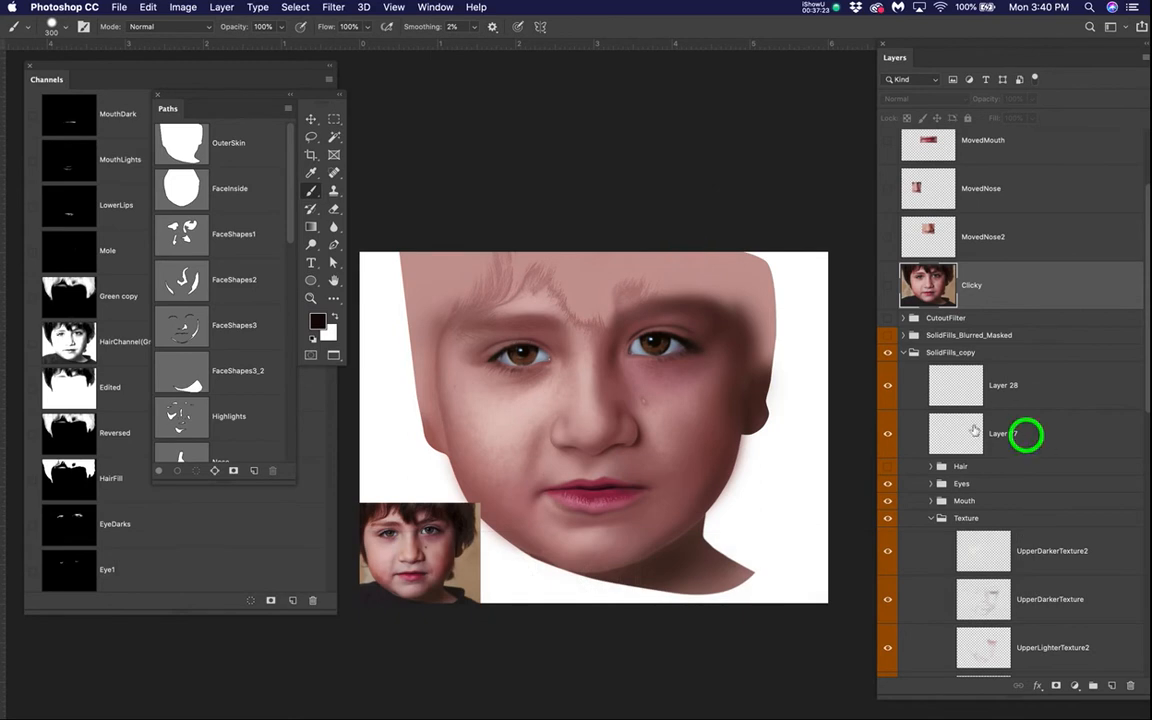
click(1005, 435)
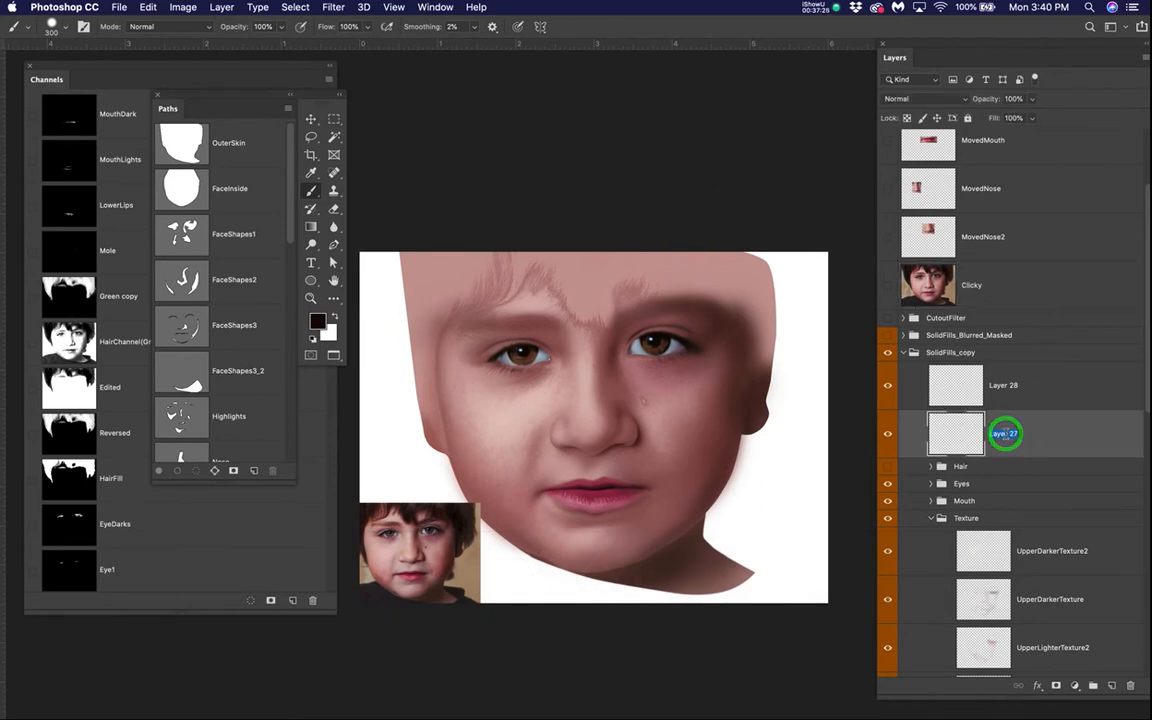
text(Hair1)
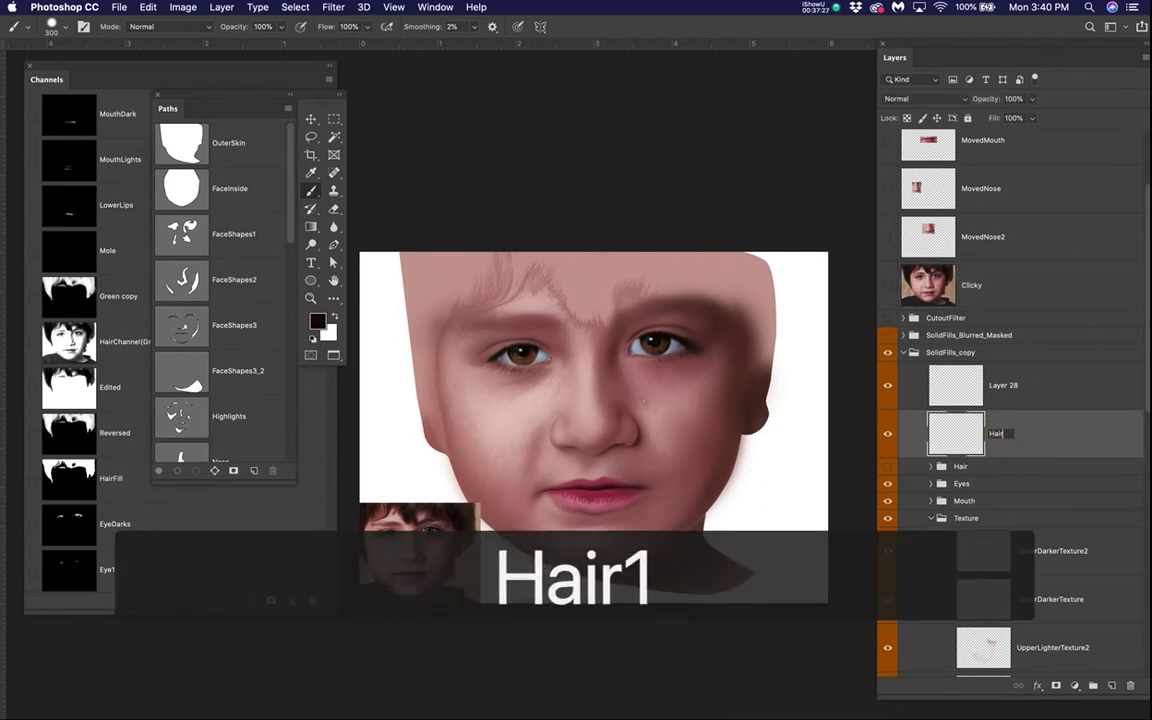
key(Return)
- Fill the hair selection on Hair1, replacing a first near-black fill with the lighter dark brown 381f1a
key(alt+BackSpace)
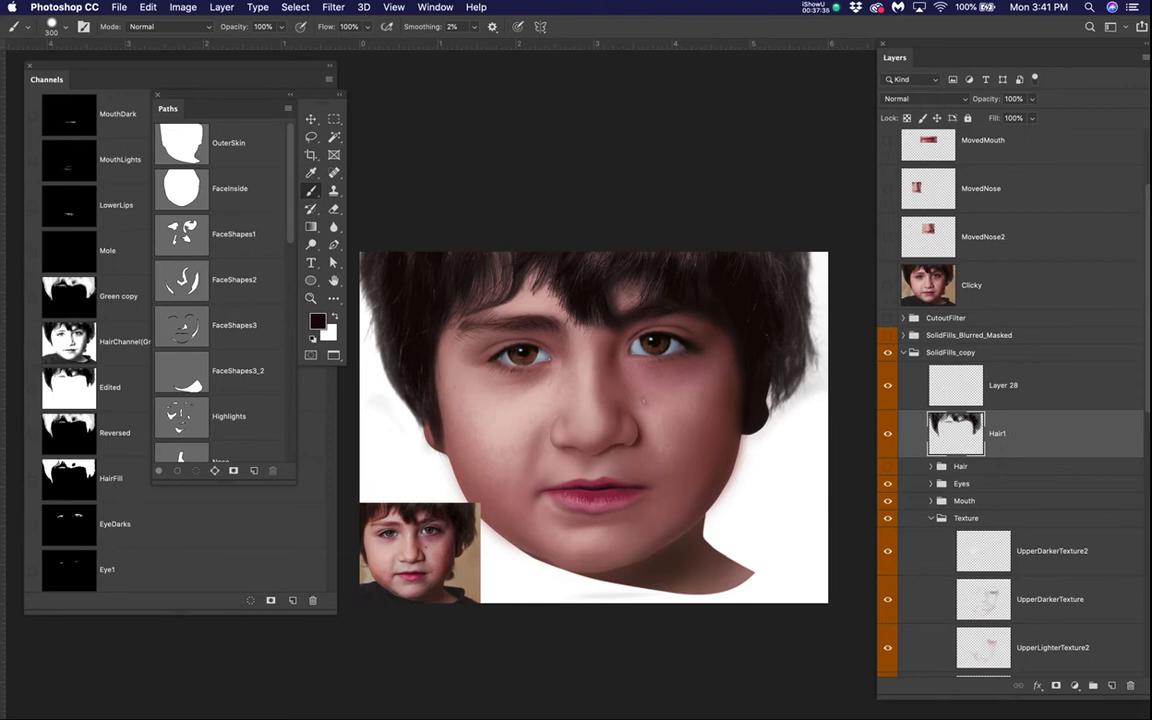
key(super+z)
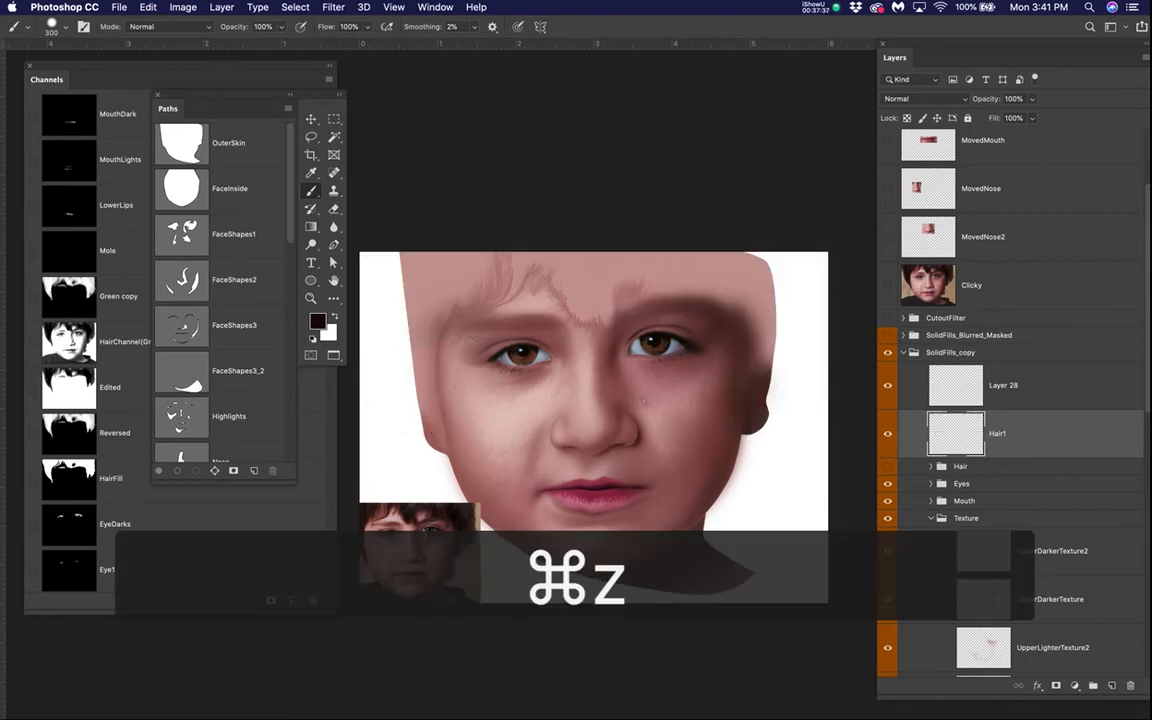
click(316, 325)
click(500, 377)
drag(500, 377, 495, 385)
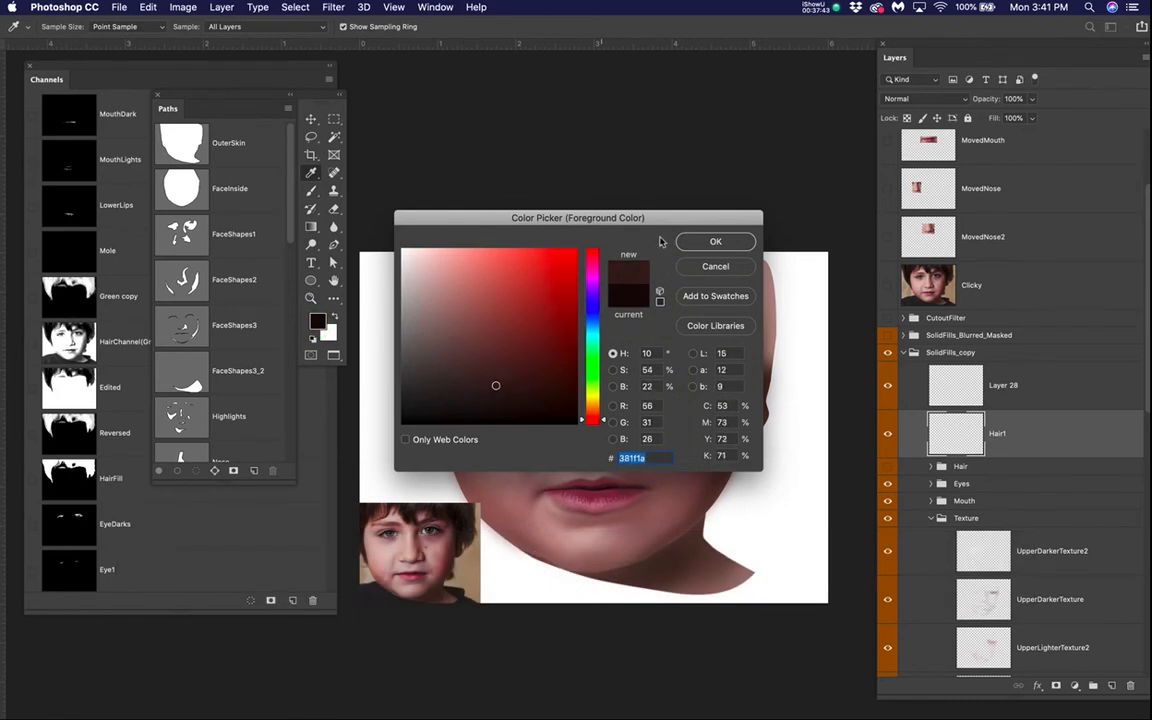
click(704, 248)
key(b)
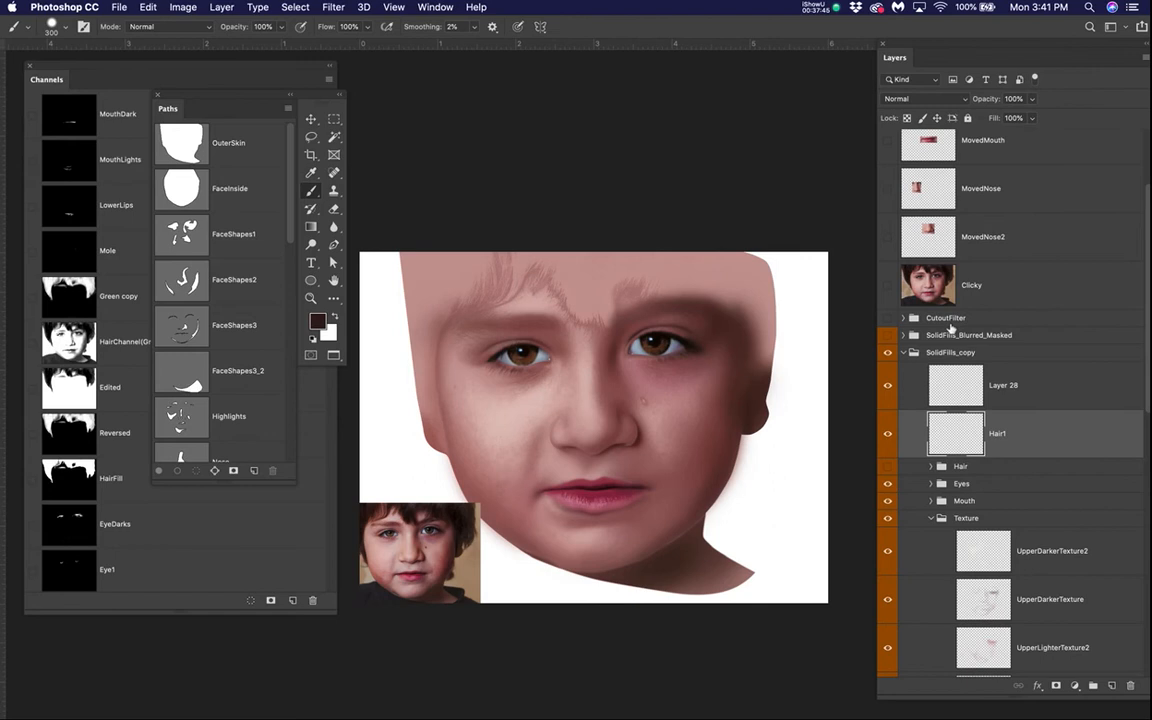
key(alt+BackSpace)
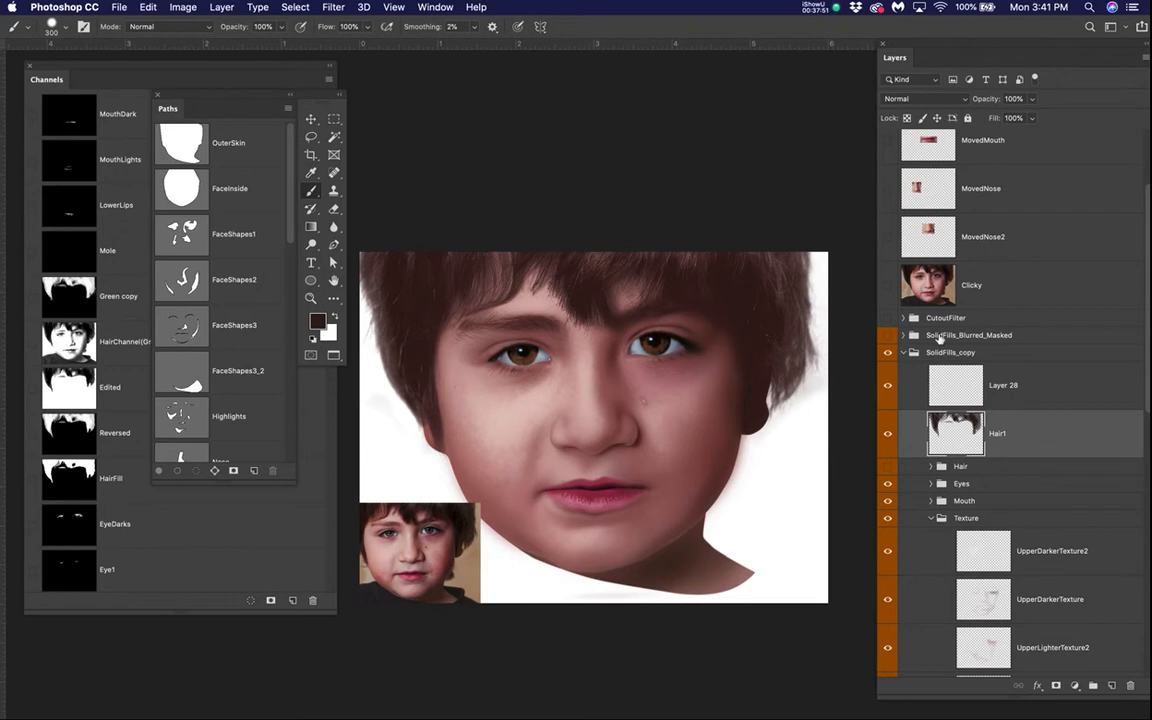
- Rename the empty layer above Hair1 as HairDark and briefly check the outline of the active hair selection
click(1029, 395)
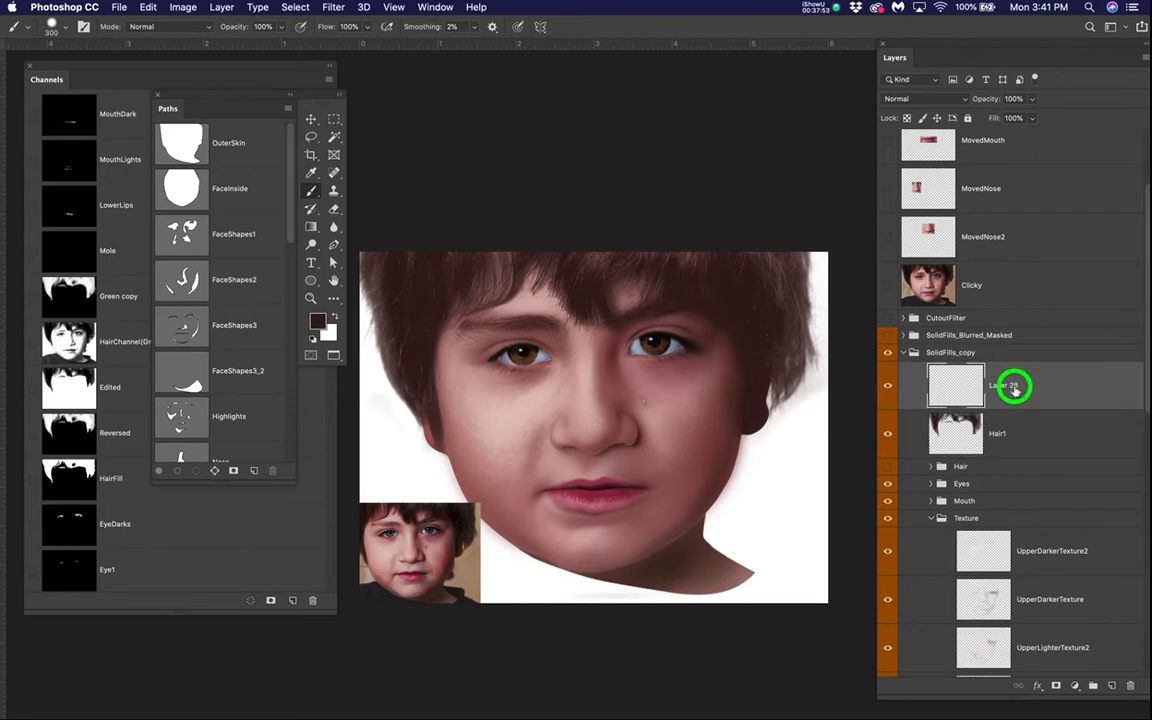
text(HairDark)
key(Return)
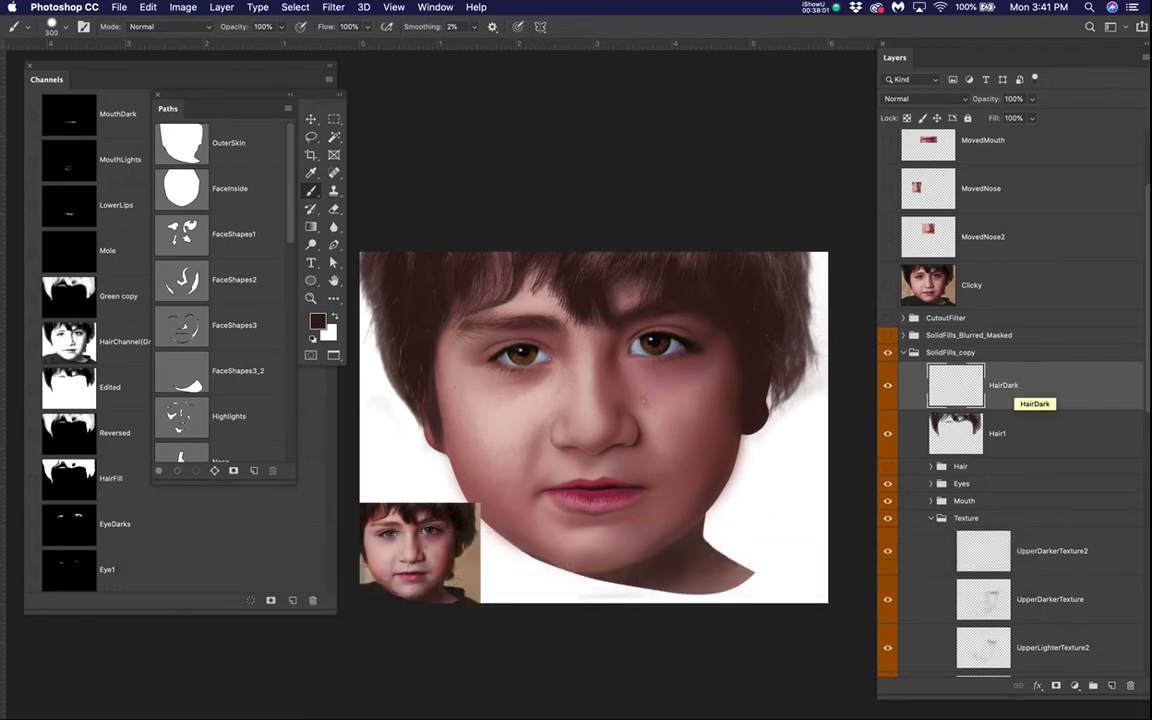
key(super+h)
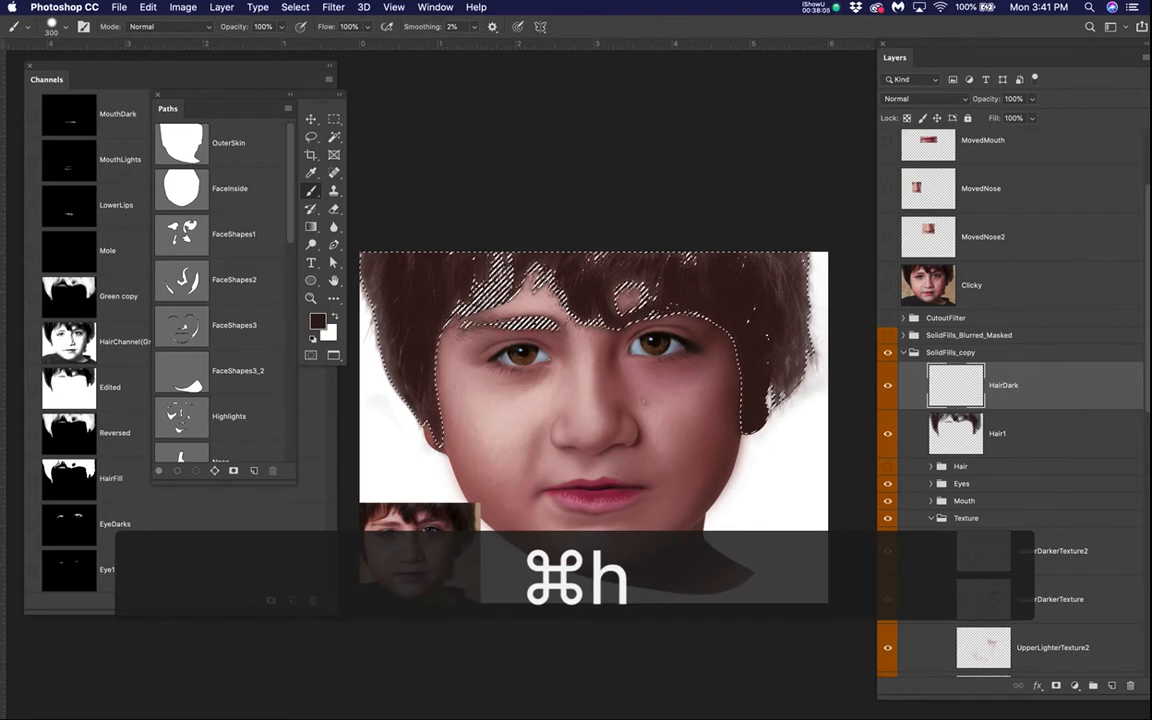
key(super+h)
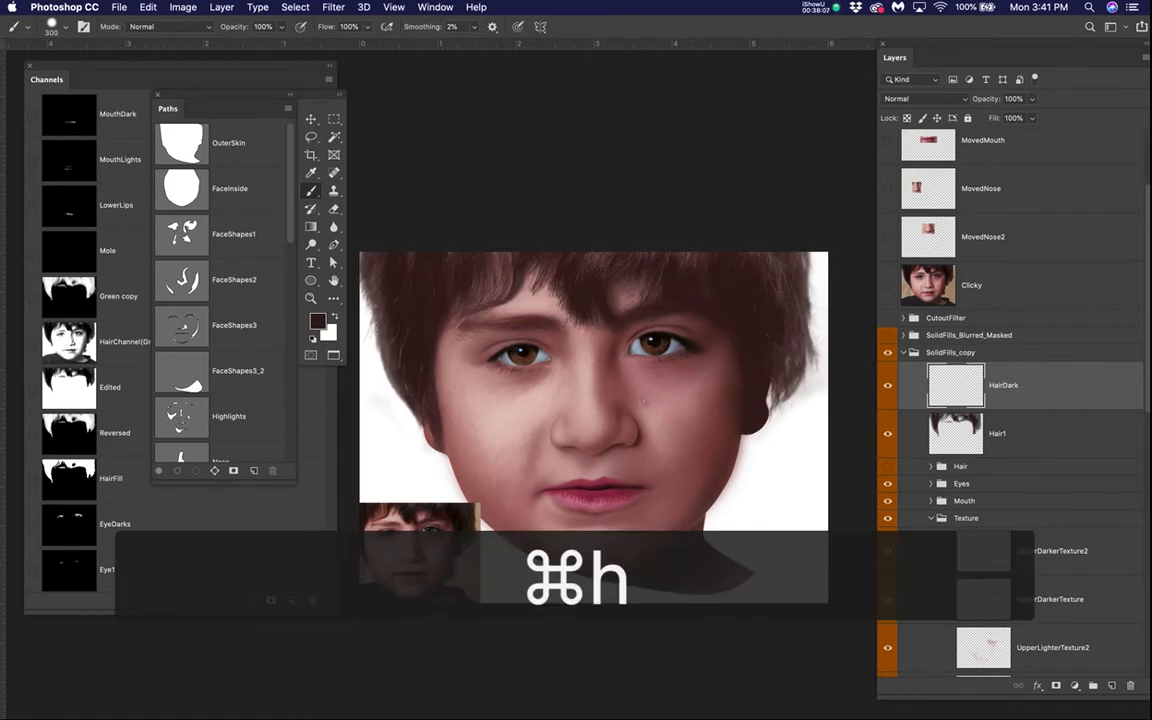
- Sample a near-black tone from the eye's outer corner as the brush colour and undo a trial stroke on the hair
alt+click(689, 343)
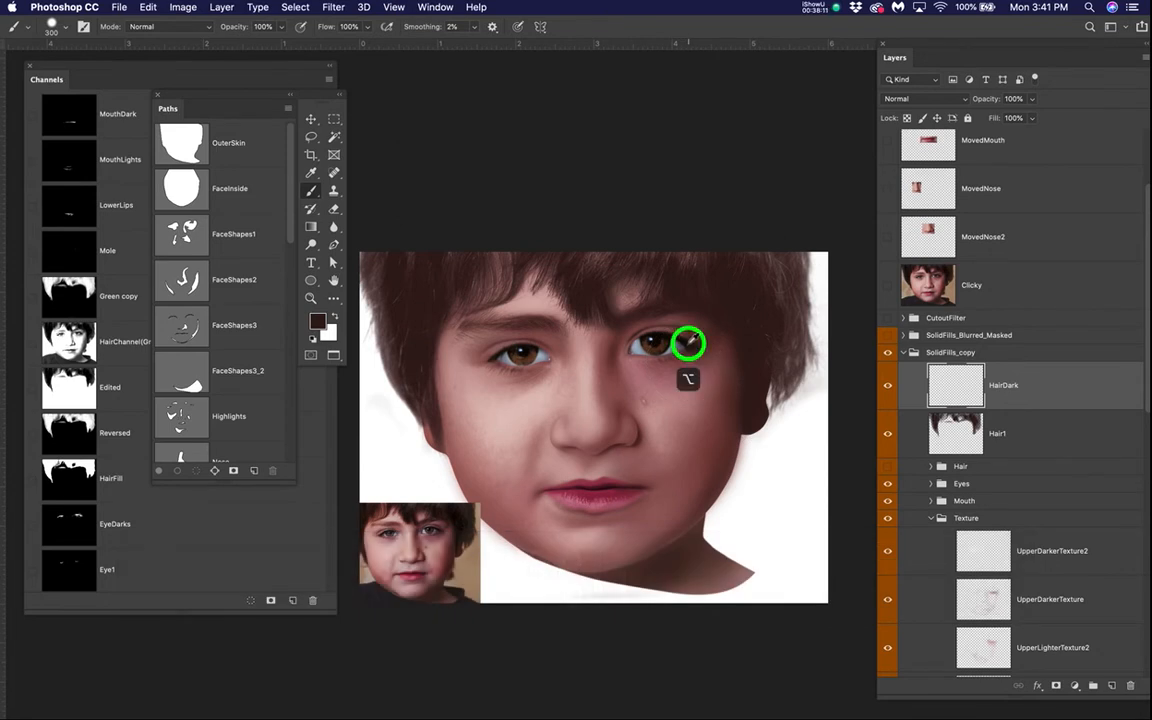
drag(721, 321, 715, 311)
key(super+z)
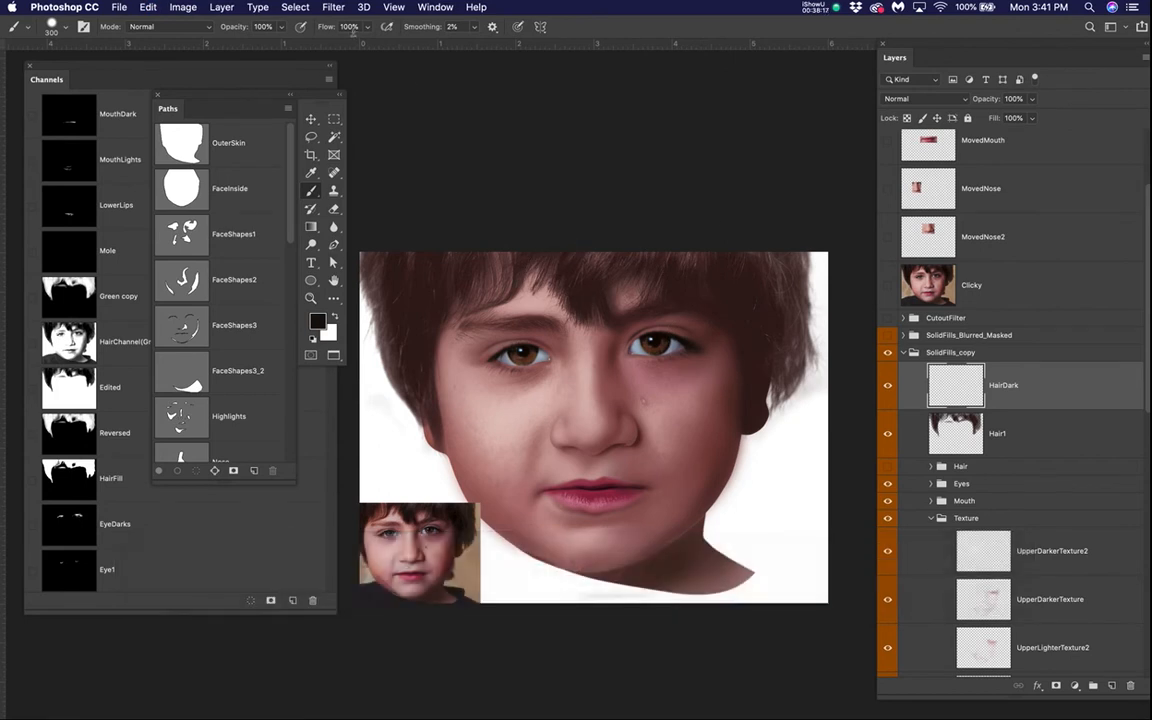
- Set the brush flow to 8% and lower its hardness to the minimum for soft shading
click(350, 27)
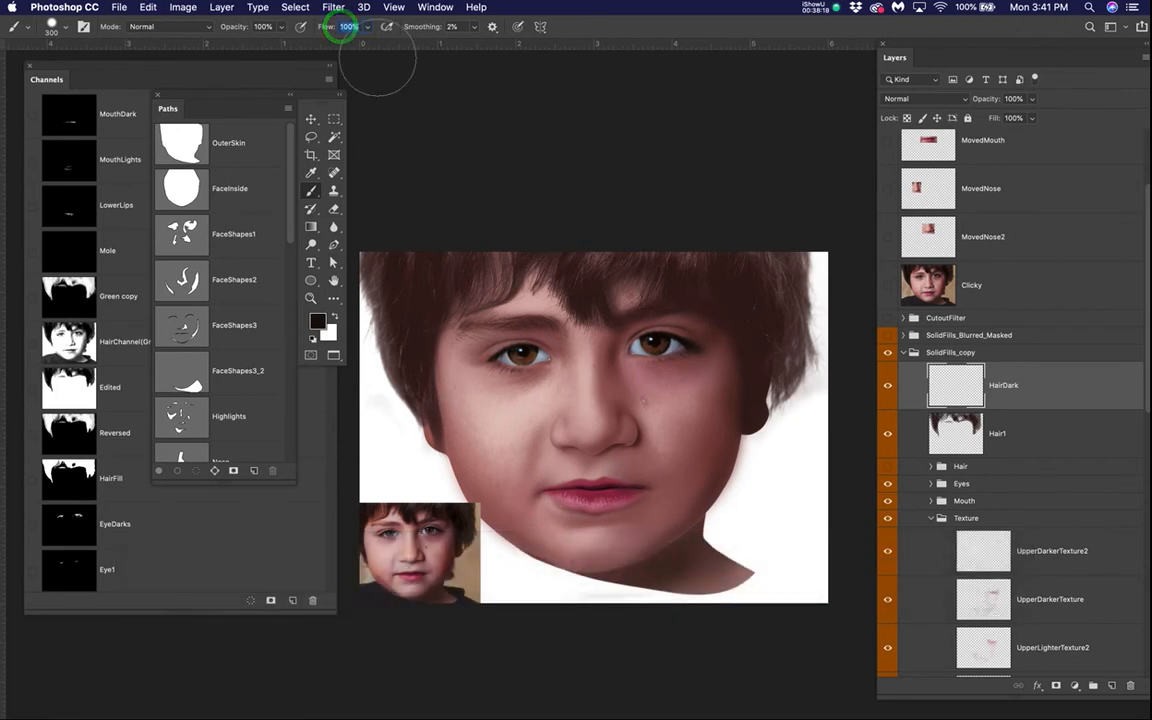
text(8)
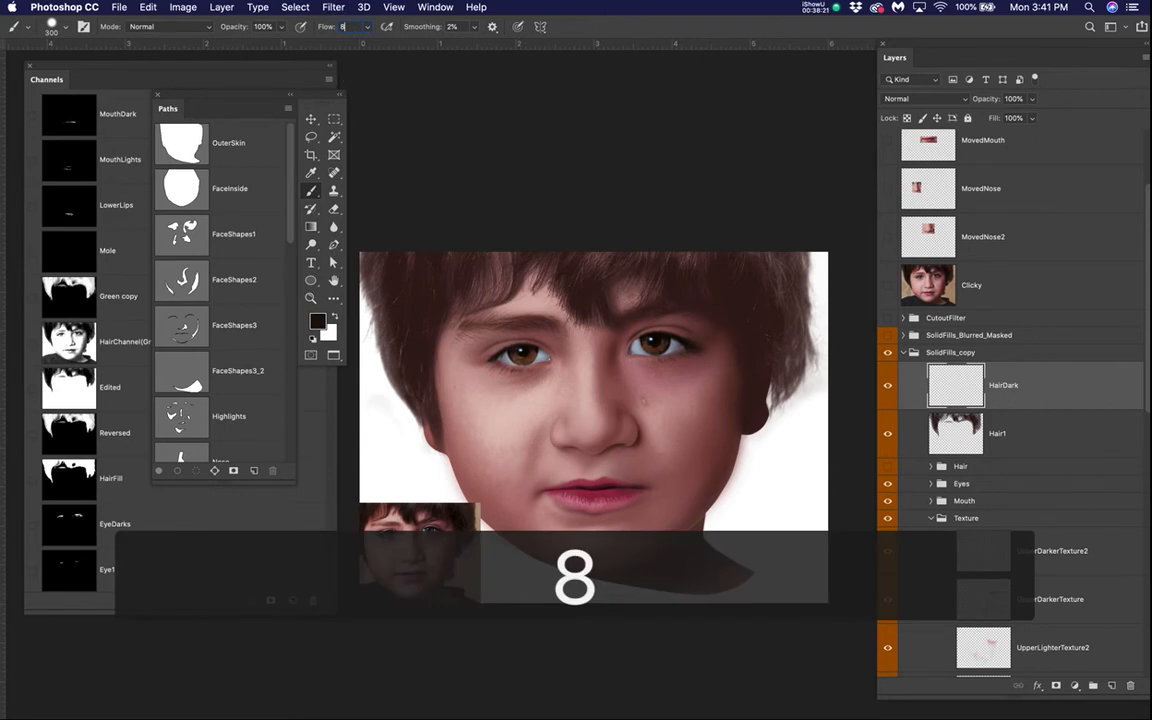
key(Return)
right_click(522, 174)
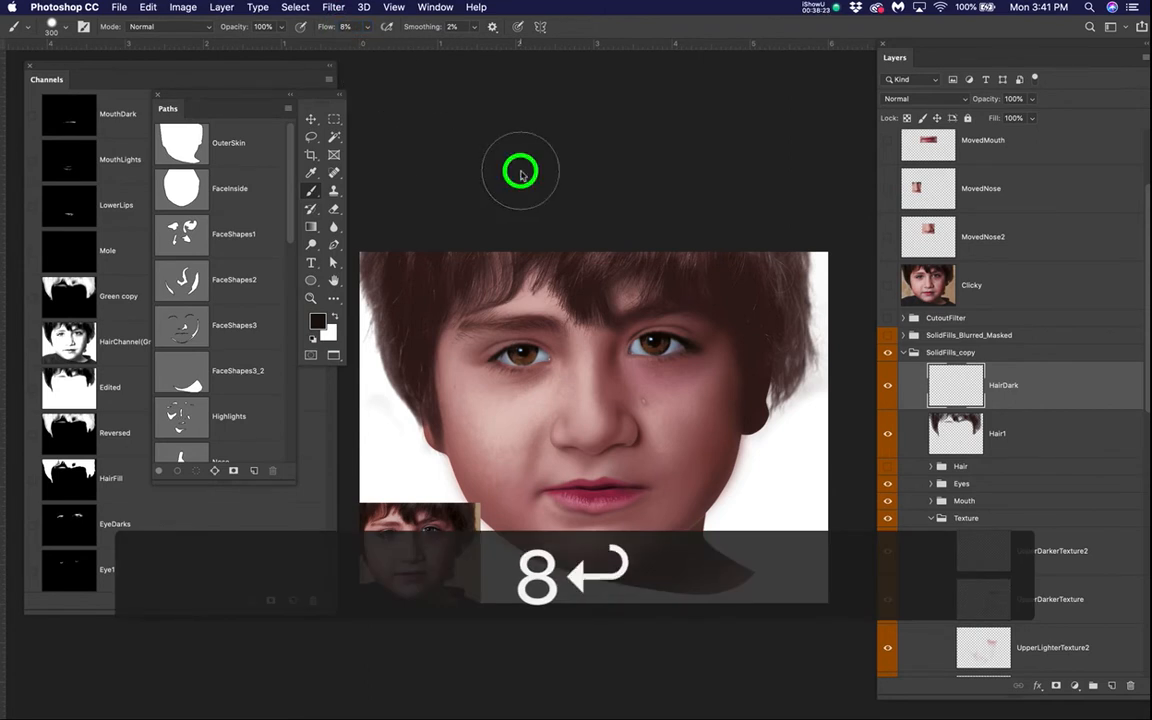
click(714, 193)
right_click(638, 350)
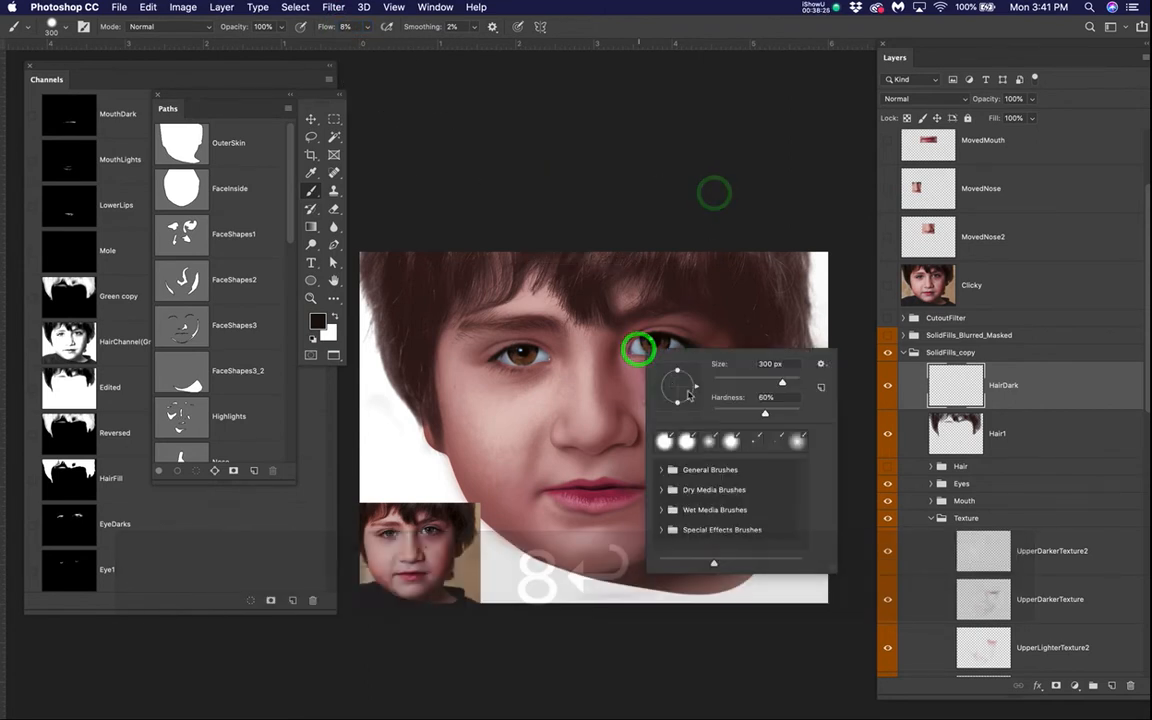
drag(765, 420, 702, 418)
key(Return)
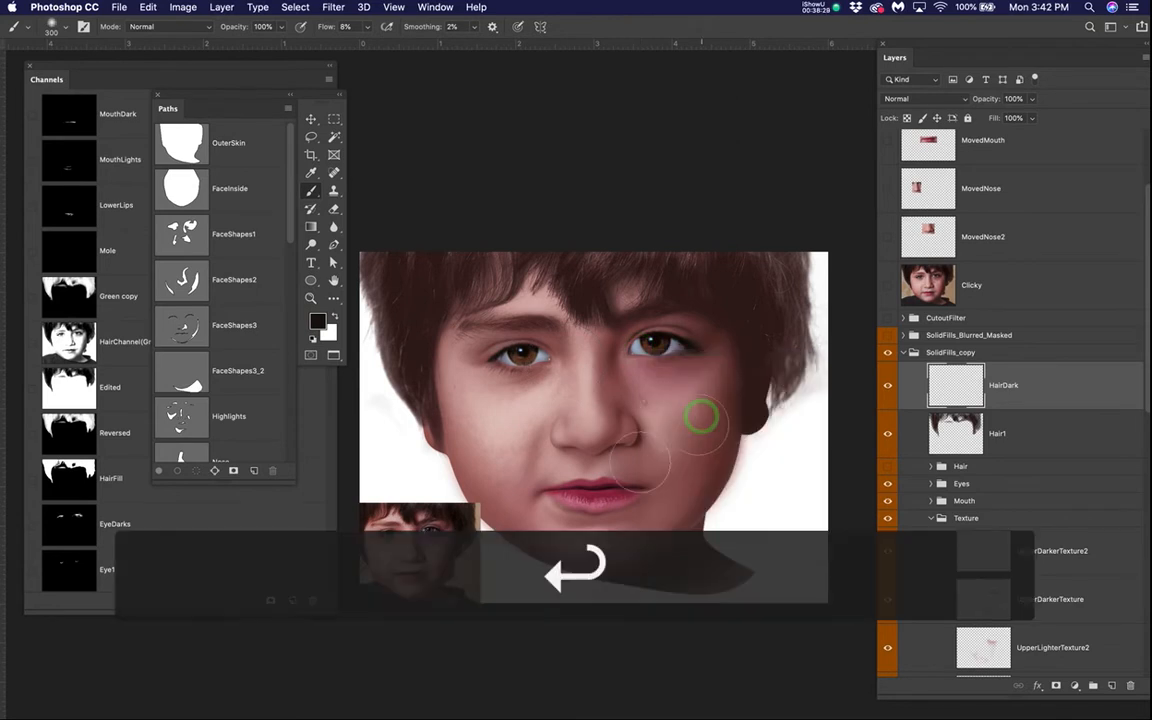
- Paint soft dark shading on HairDark over the fringe and both sides of the hair within the selection
mouse_move(444, 361)
mouse_down()
mouse_move(433, 333)
mouse_move(433, 367)
mouse_move(422, 328)
mouse_move(440, 298)
mouse_move(468, 293)
mouse_move(421, 302)
mouse_move(481, 306)
mouse_up()
drag(538, 276, 625, 306)
drag(668, 281, 687, 291)
mouse_move(732, 334)
mouse_down()
mouse_move(741, 296)
mouse_move(748, 317)
mouse_up()
mouse_move(760, 400)
mouse_down()
mouse_move(750, 319)
mouse_move(630, 291)
mouse_up()
drag(548, 304, 440, 290)
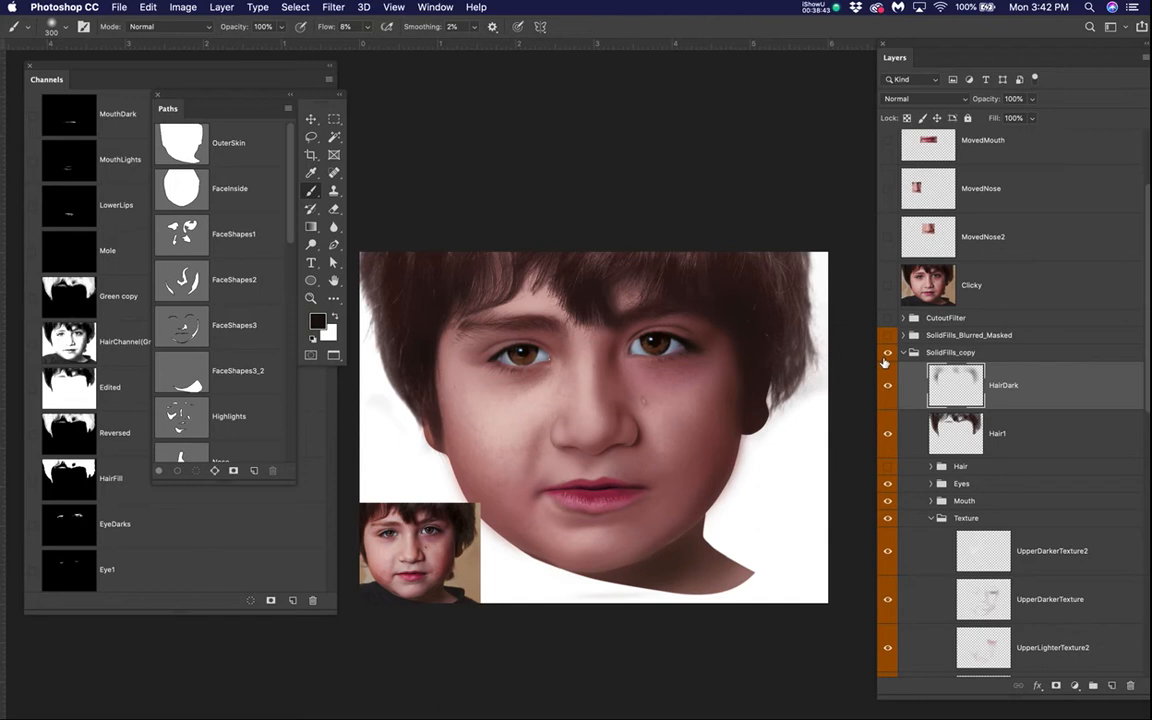
- Compare the portrait with and without the Texture group and inspect the HairChannel(Green), Edited and Reversed channels
click(888, 519)
click(888, 519)
click(66, 346)
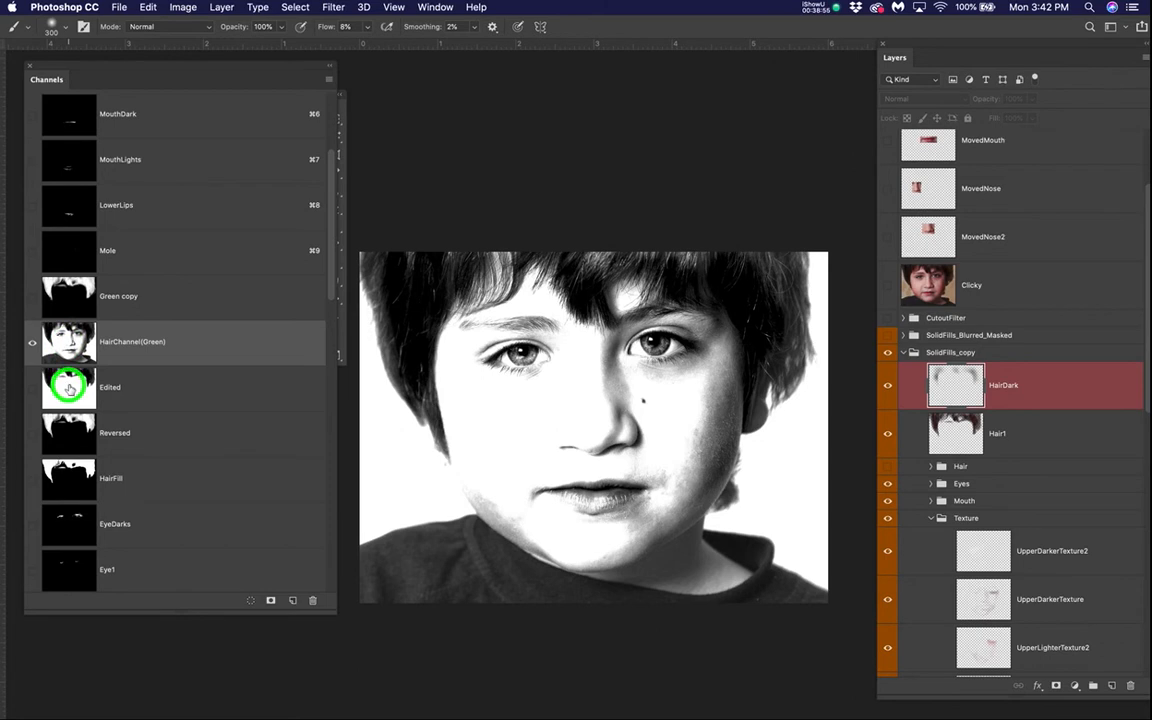
click(68, 386)
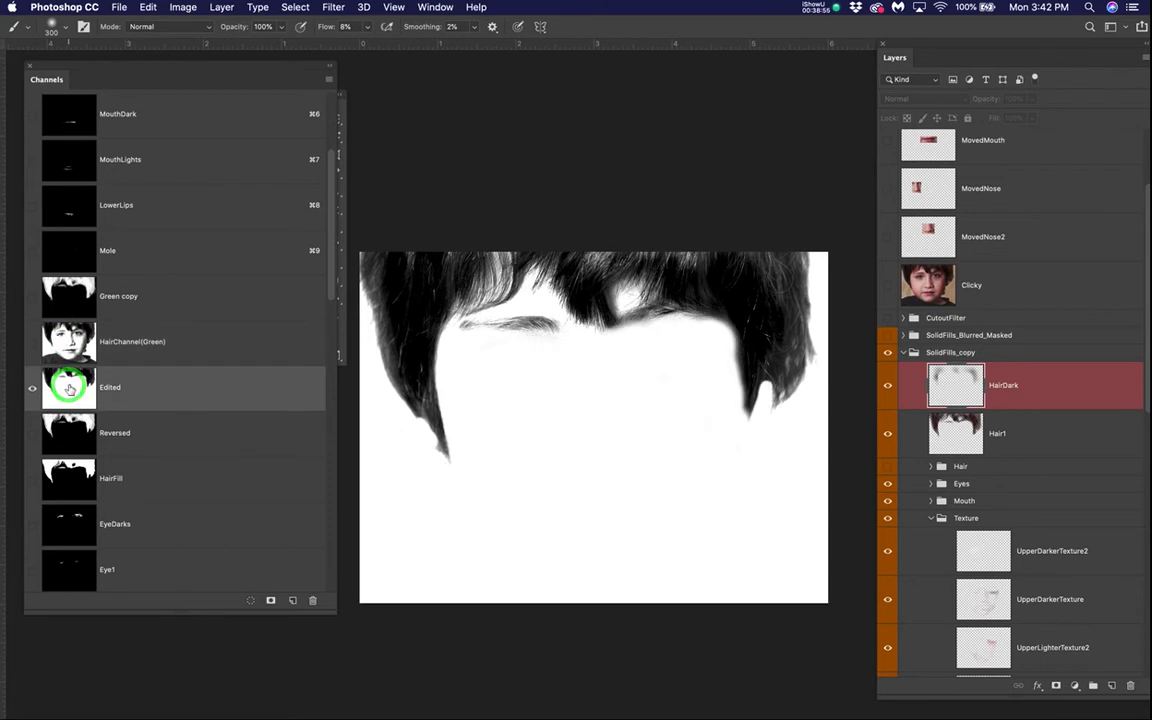
click(68, 435)
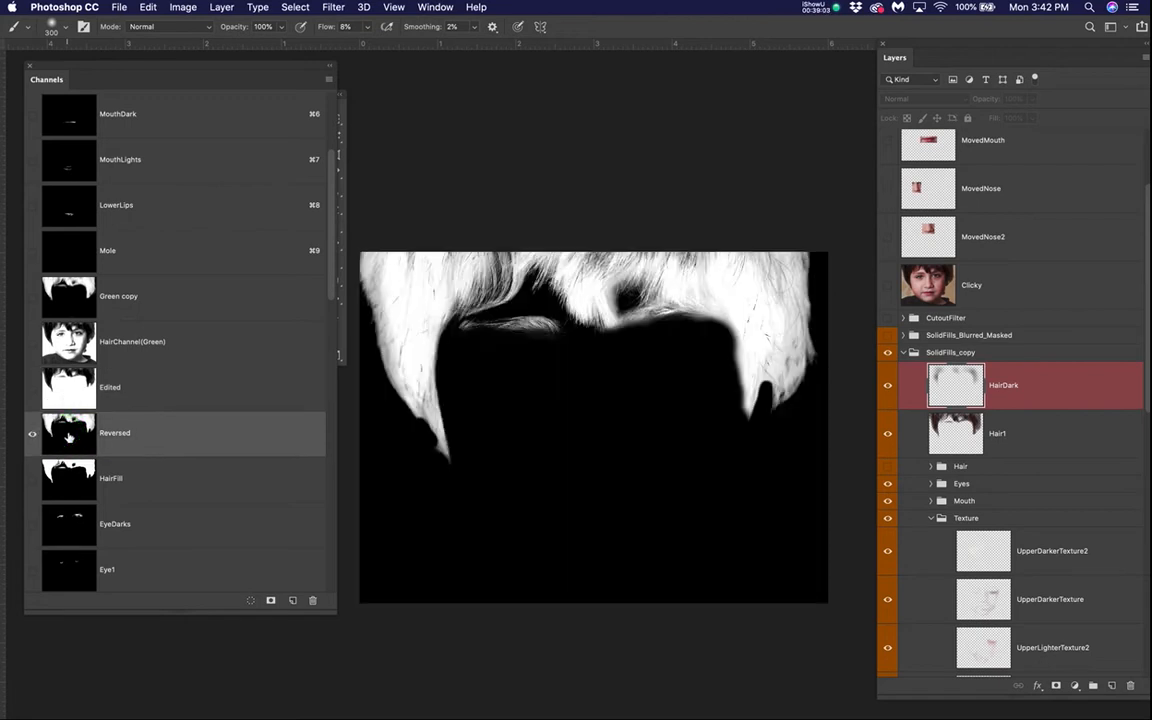
- Return to the colour composite with the Clicky layer selected and compare the portrait with and without Hair1
click(928, 293)
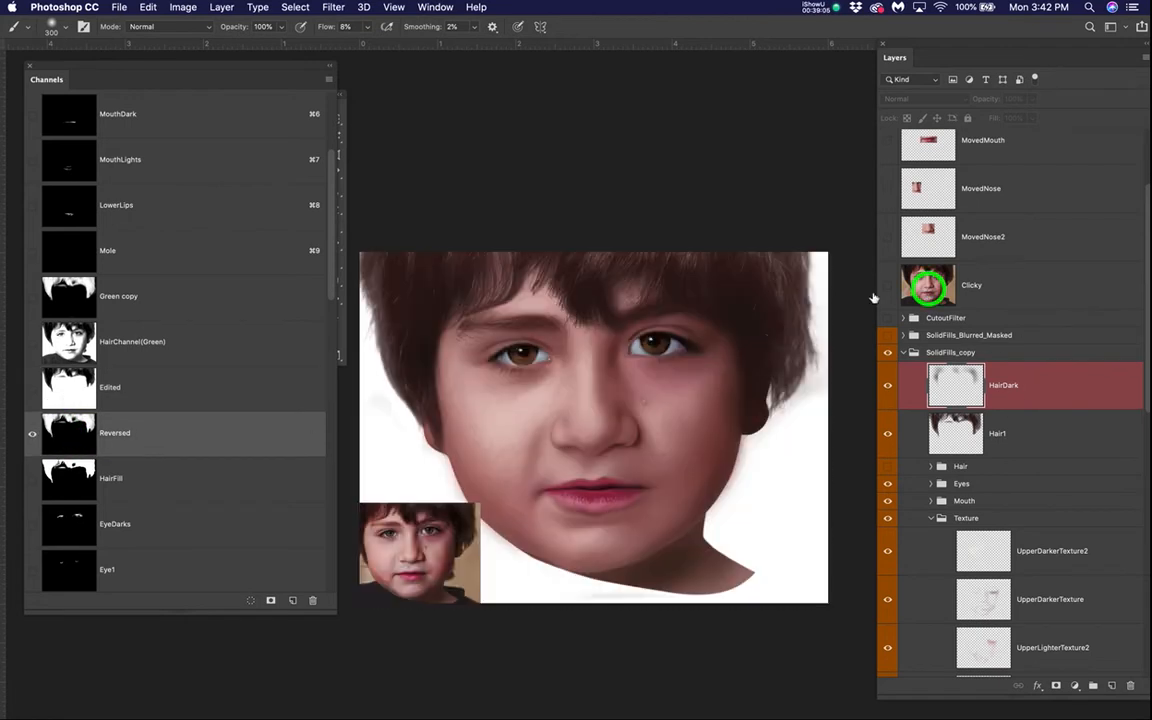
click(888, 431)
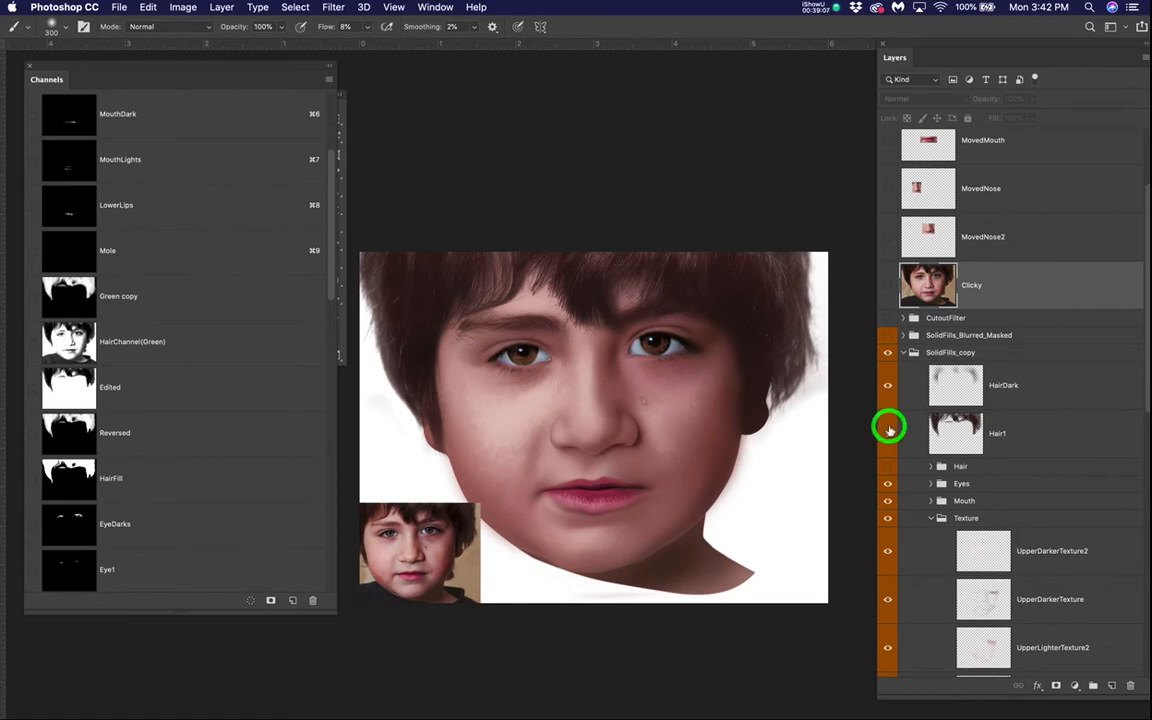
click(888, 431)
- Hide the Small reference photo layer, show the Shirt group and the brown Background layer, and inspect the portrait up close
scroll(957, 263, up, 3)
click(887, 171)
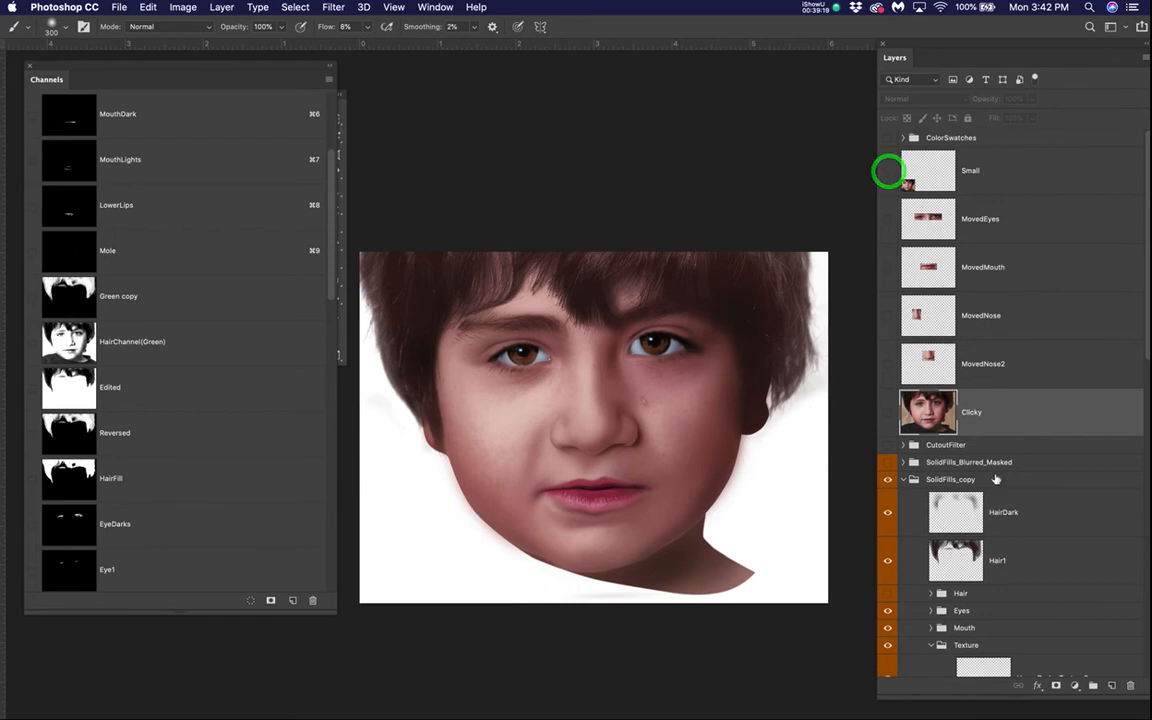
scroll(1005, 483, down, 2)
scroll(1006, 485, down, 3)
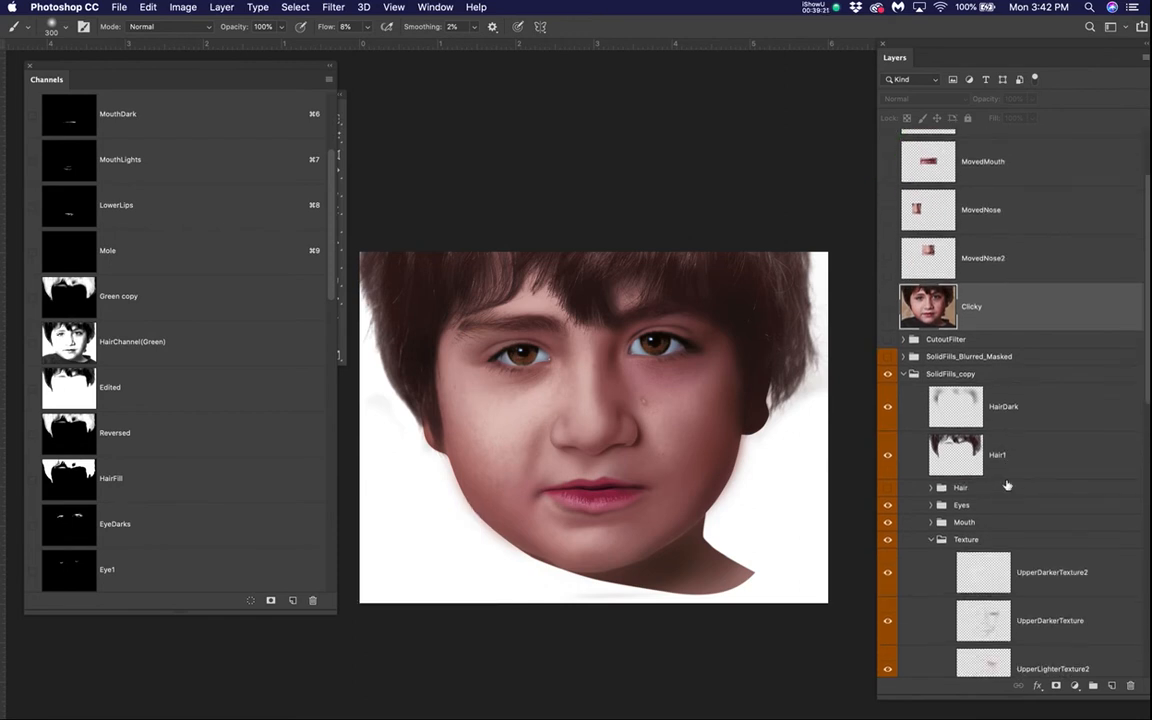
scroll(1007, 485, down, 10)
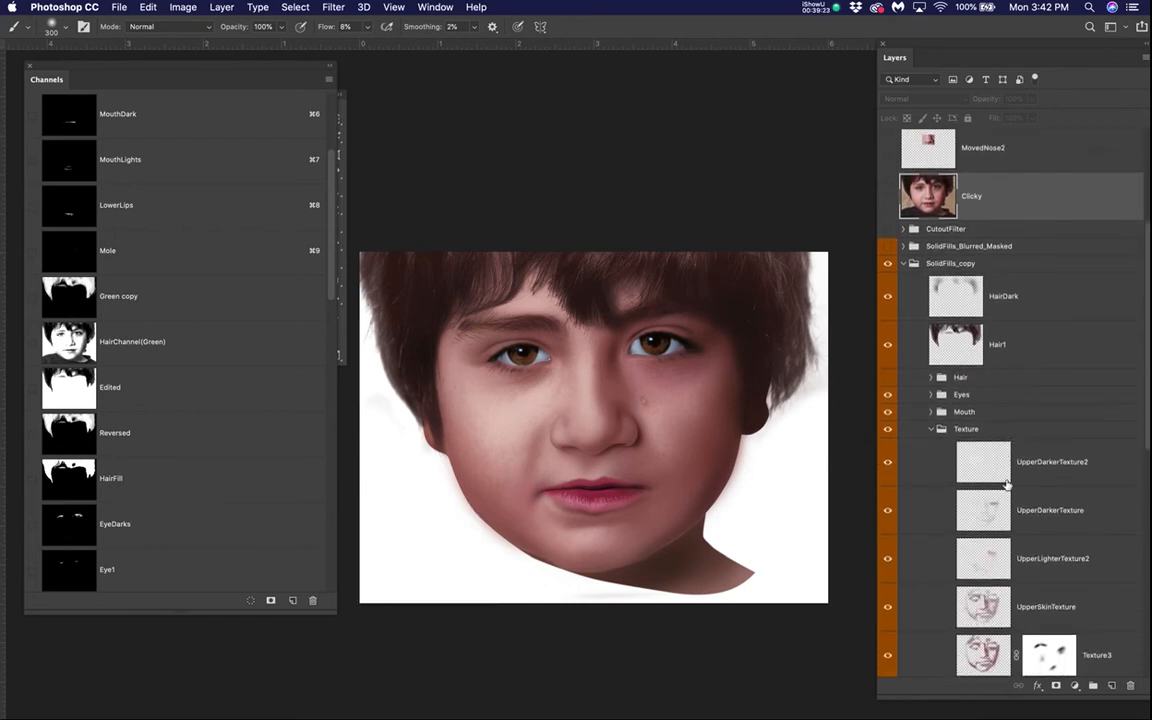
scroll(1007, 484, down, 9)
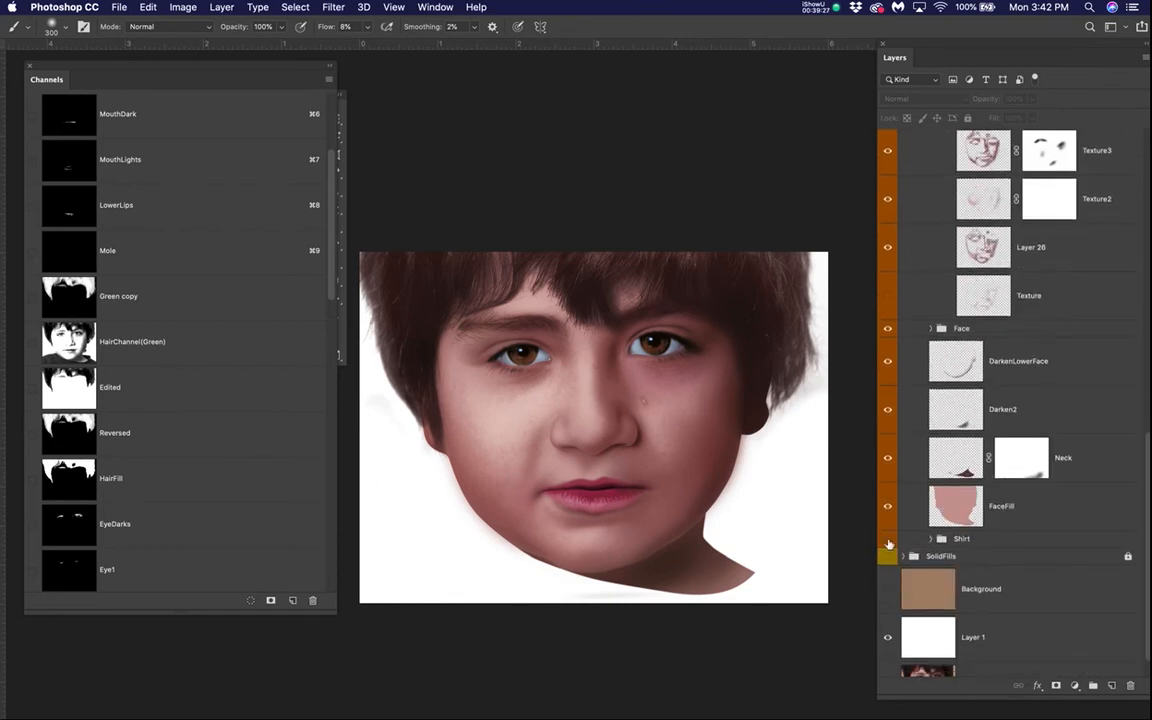
click(888, 540)
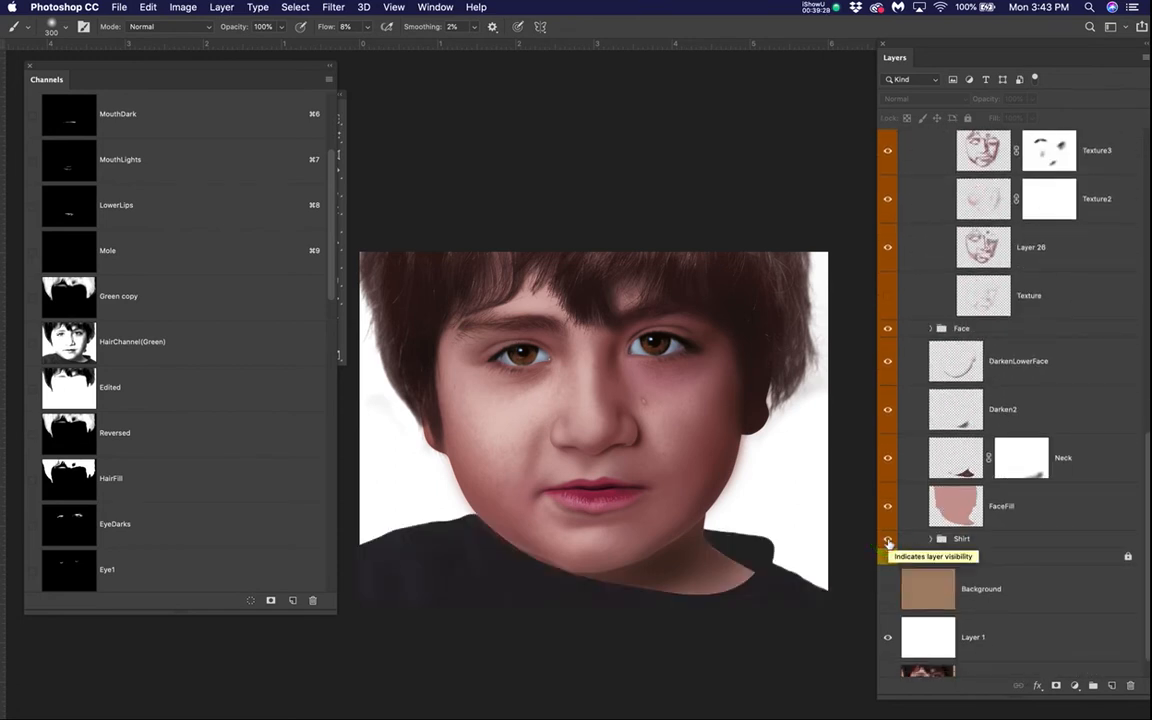
click(887, 590)
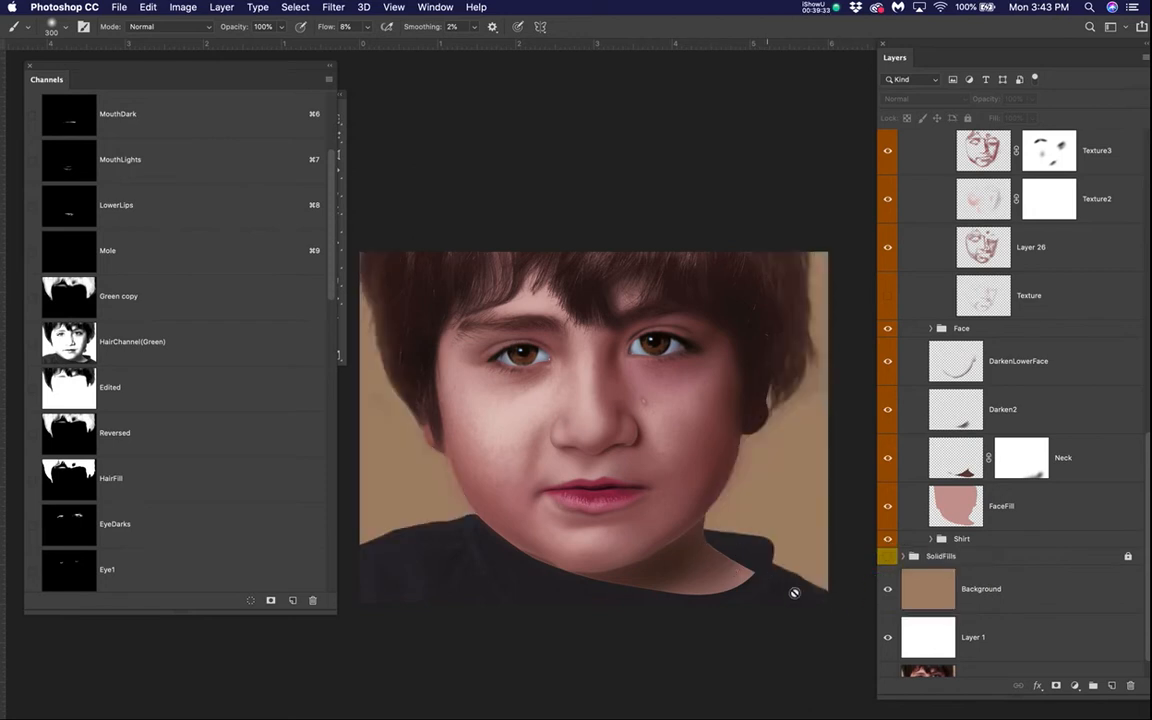
scroll(975, 609, down, 1)
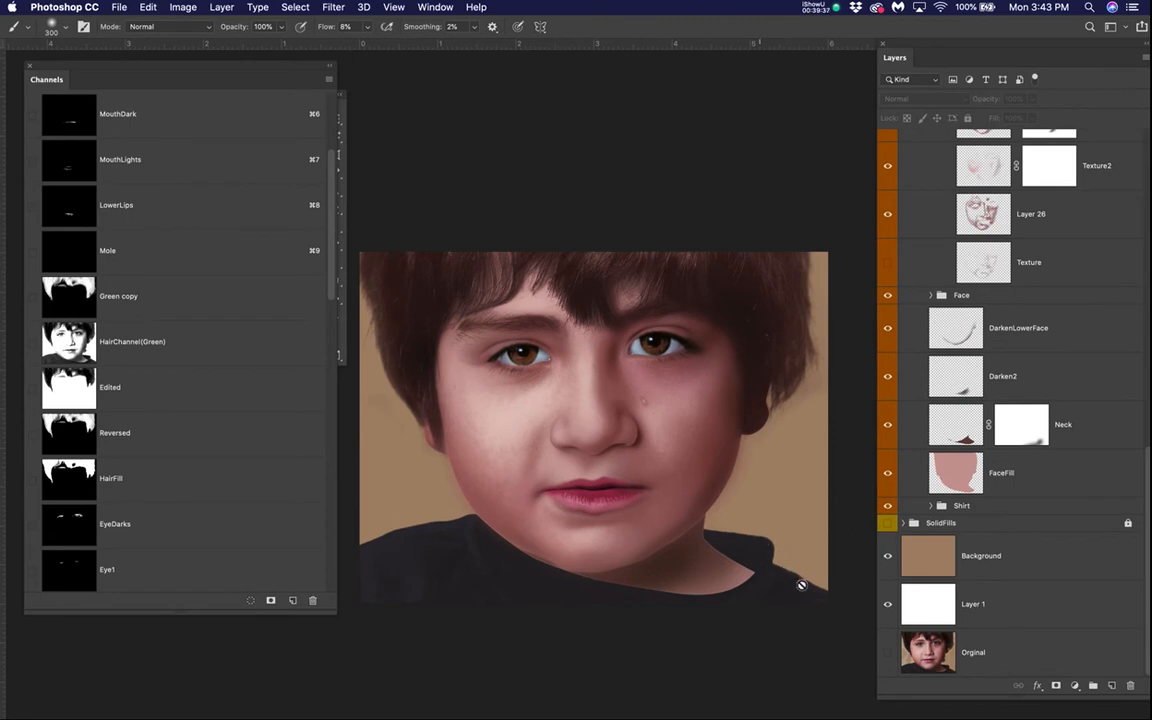
scroll(788, 578, up, 5)
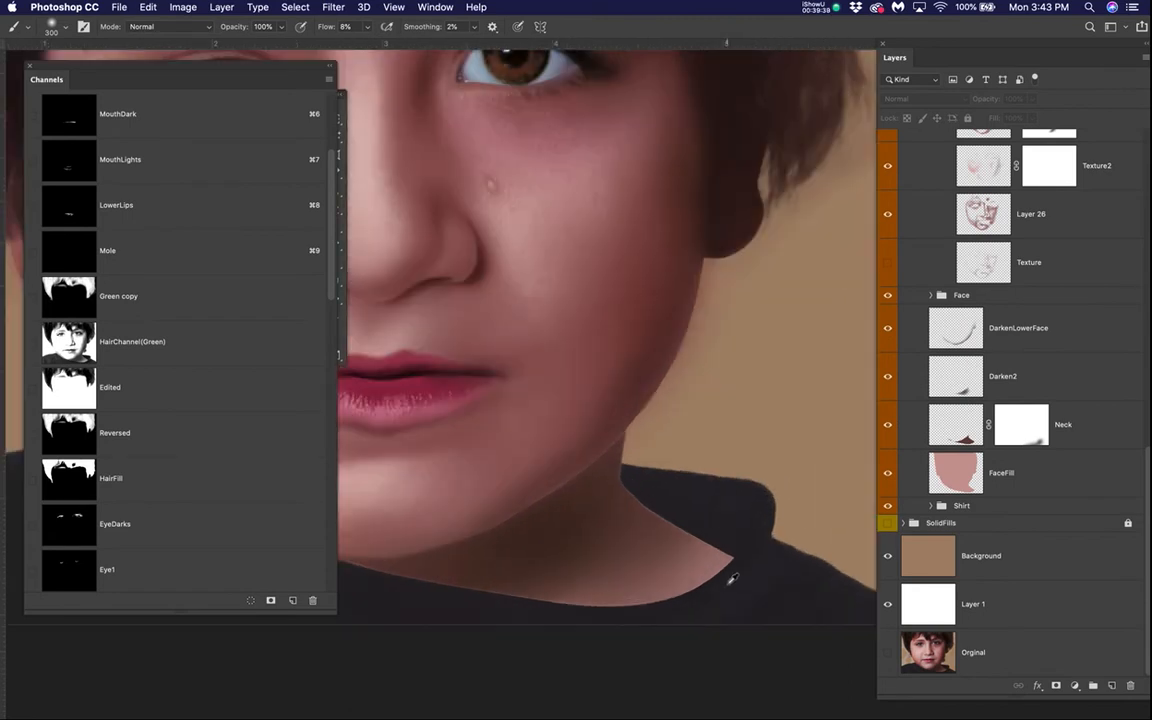
scroll(732, 578, down, 4)
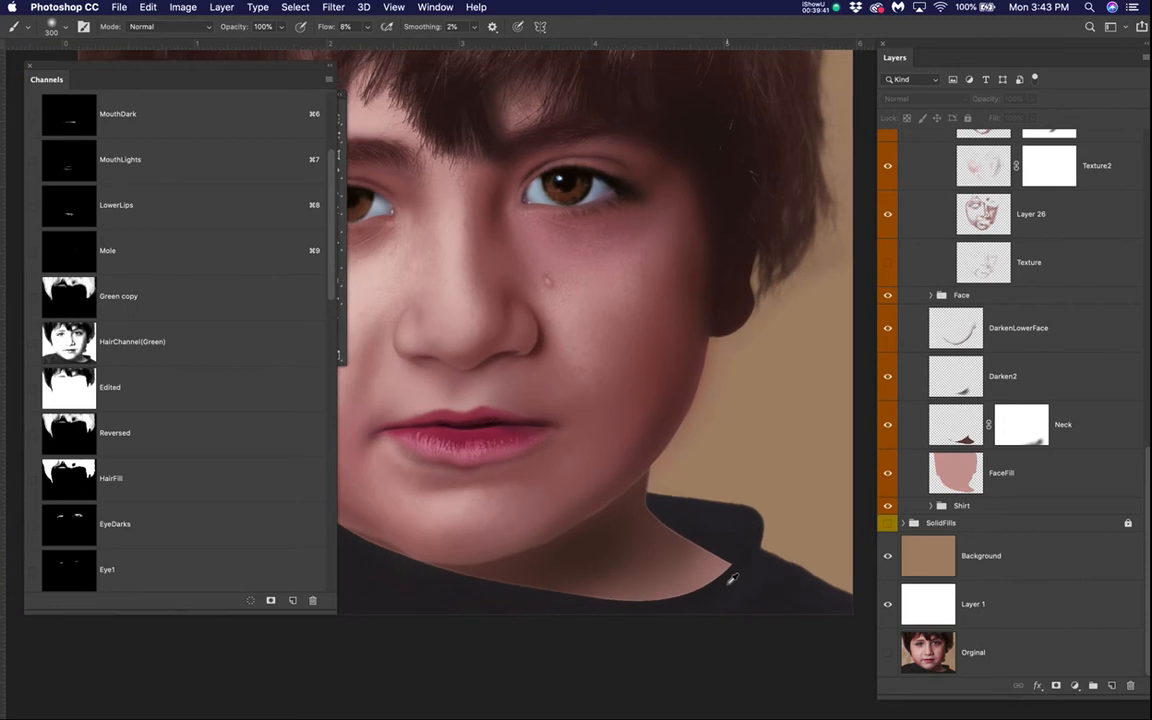
- Expand the Shirt group and add a new layer directly above the Shirt layer
scroll(639, 522, up, 2)
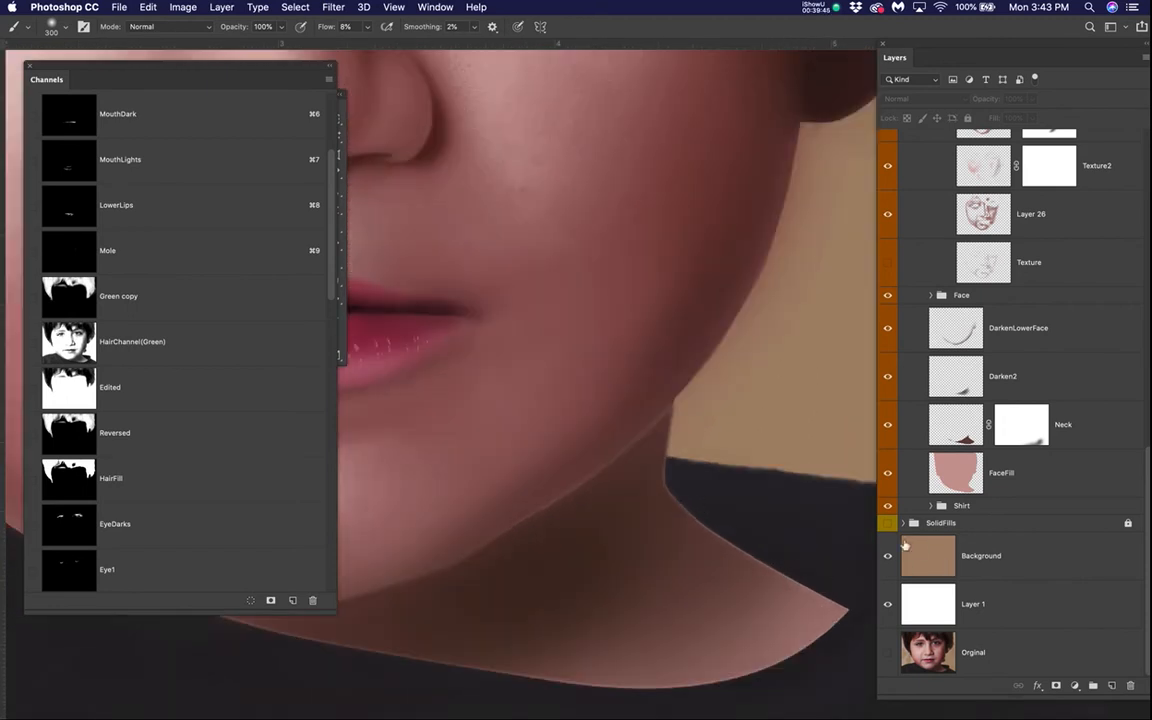
scroll(698, 540, down, 3)
scroll(689, 532, up, 1)
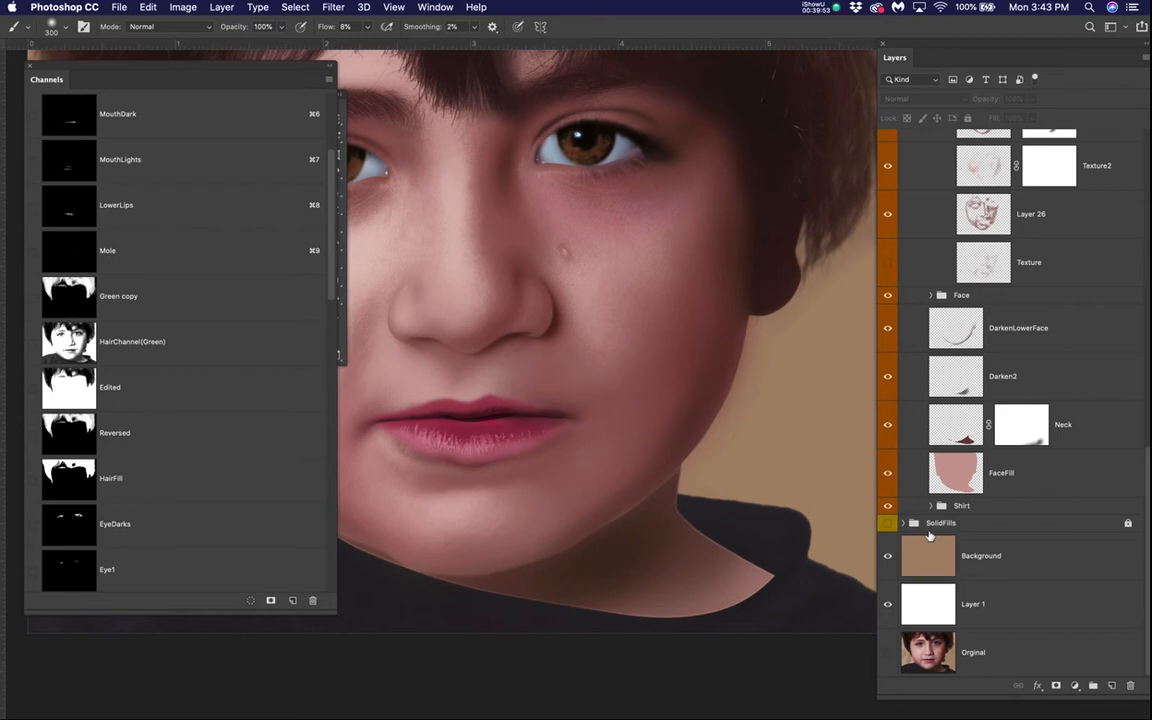
scroll(618, 443, down, 3)
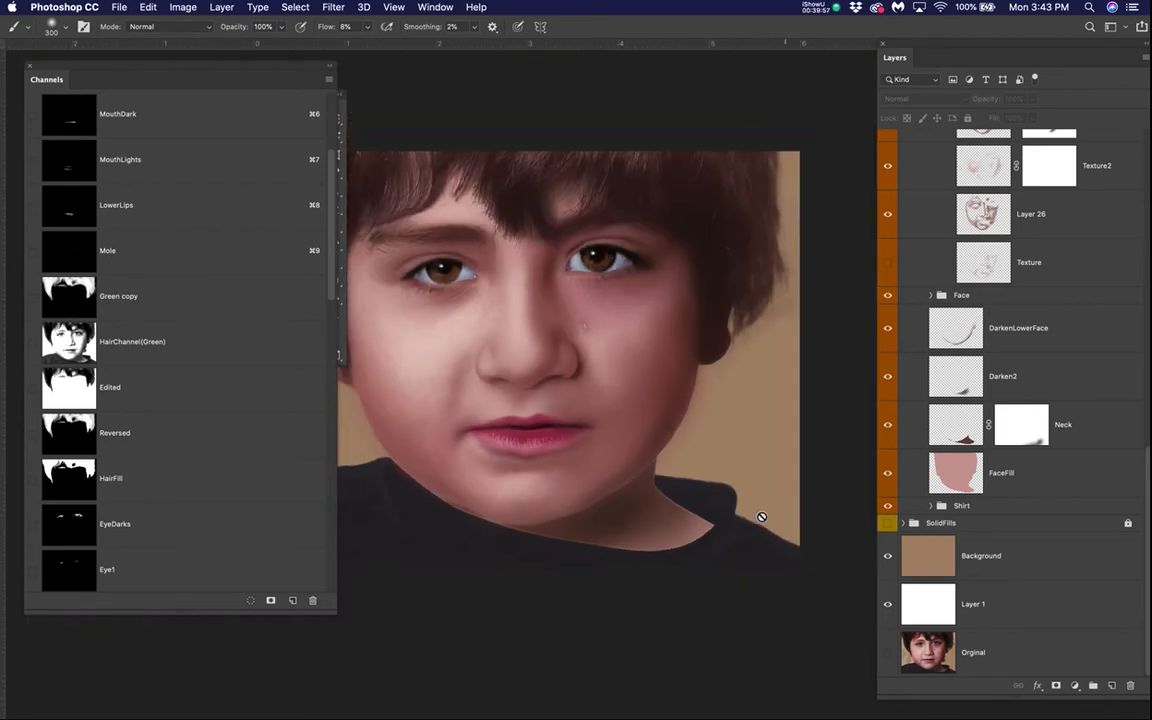
click(931, 506)
scroll(1025, 580, down, 3)
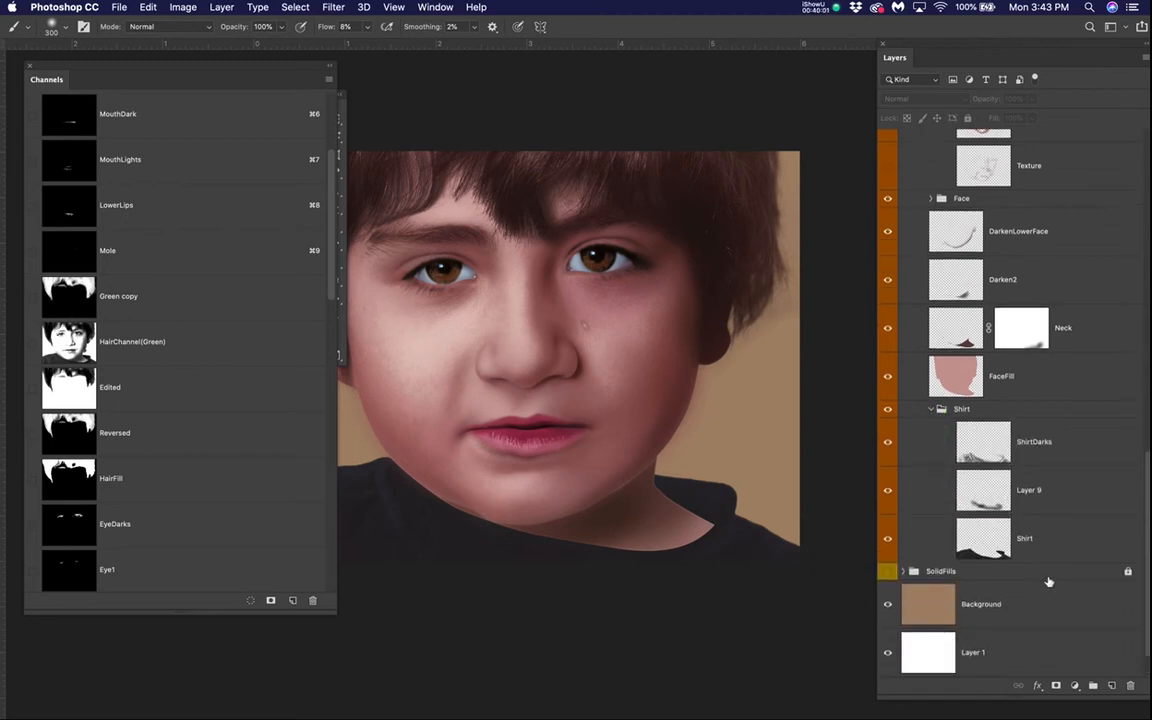
click(1056, 543)
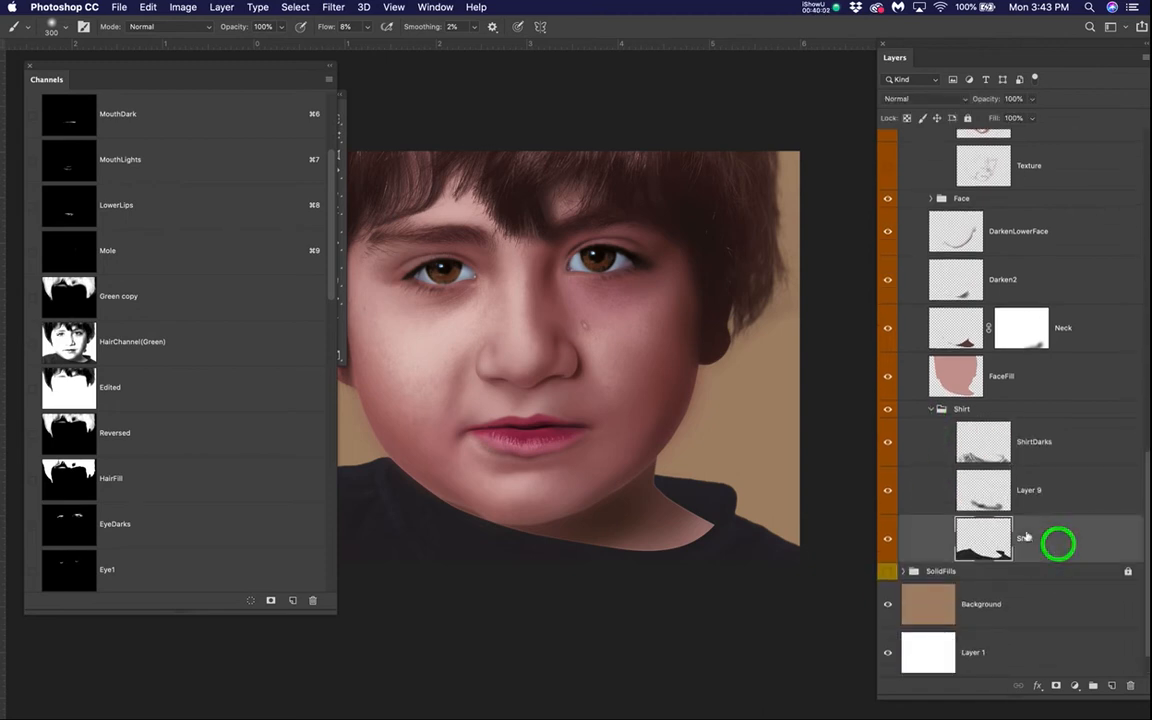
click(1116, 686)
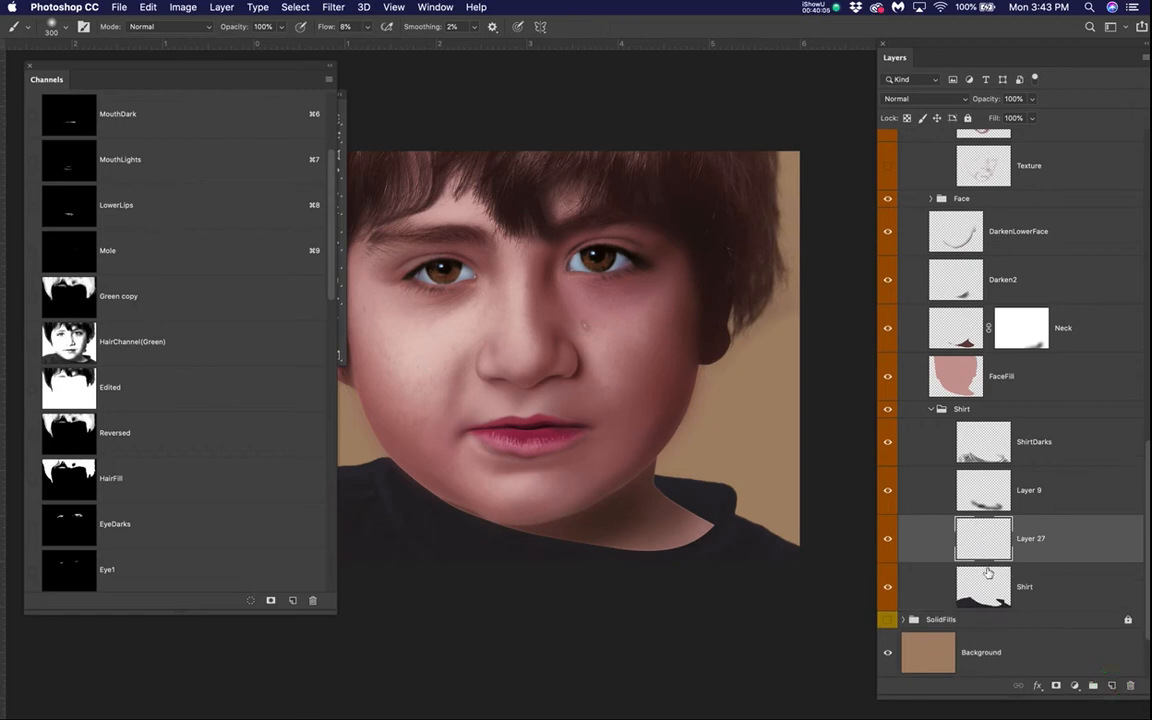
- Load the Shirt layer's outline as a selection and expand it by 2 pixels
super+click(985, 594)
drag(337, 613, 212, 490)
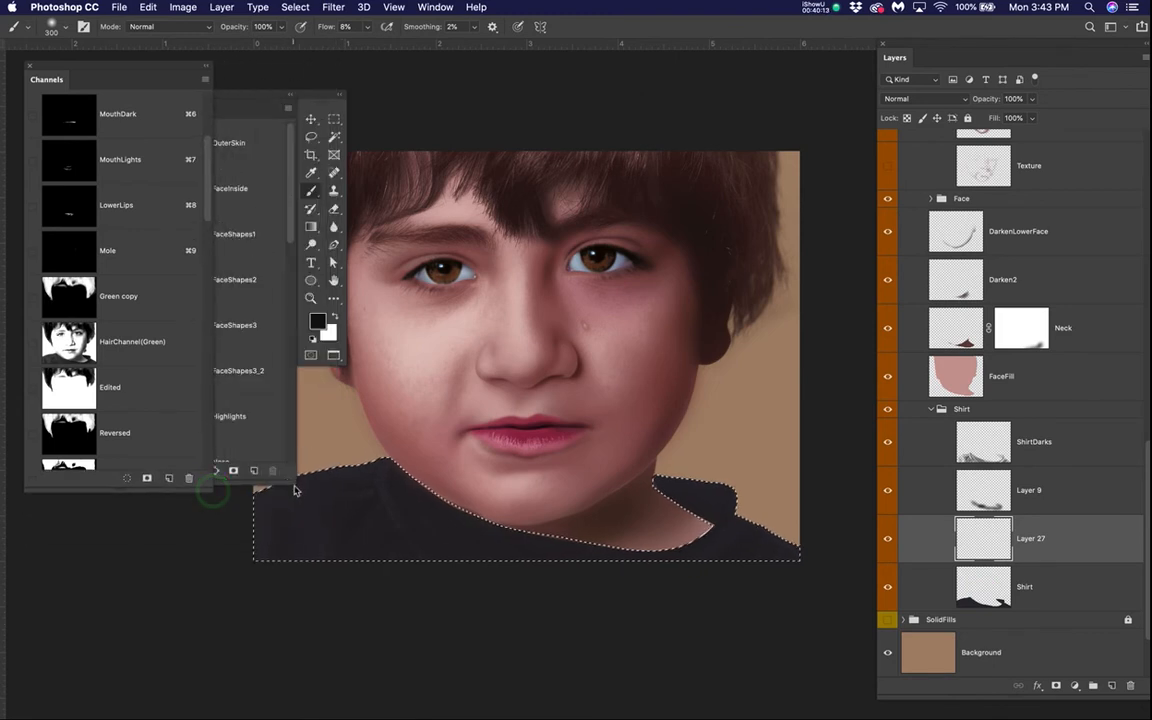
drag(294, 484, 252, 437)
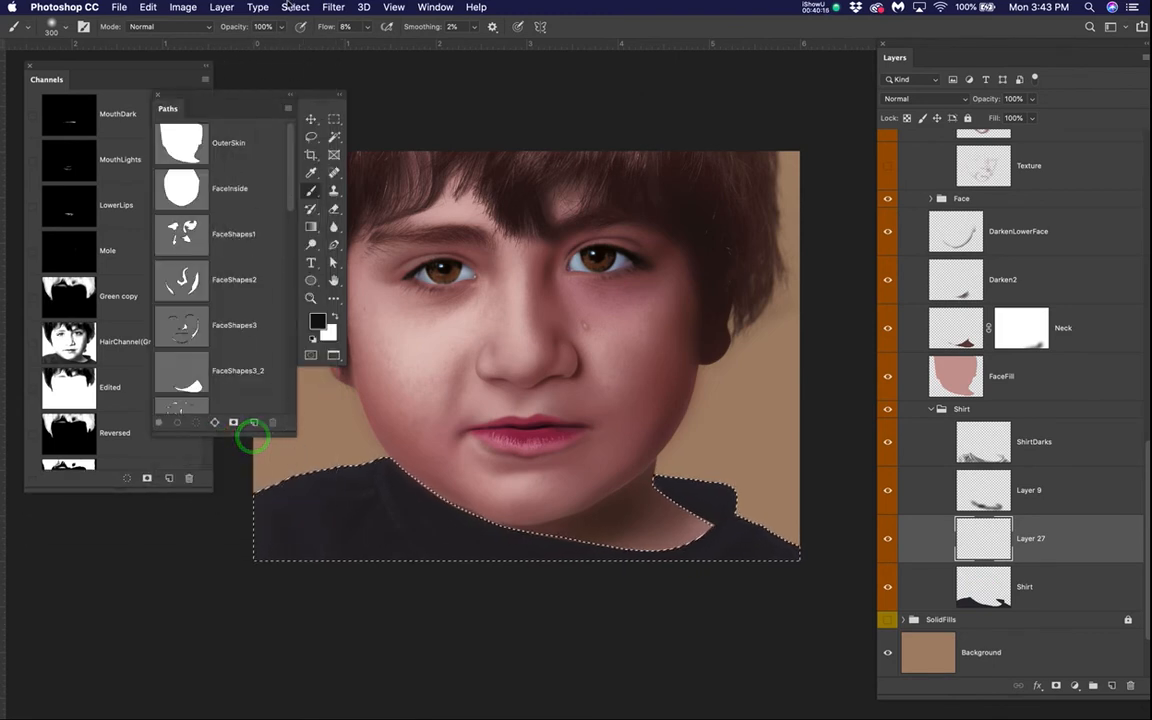
click(290, 6)
mouse_move(312, 205)
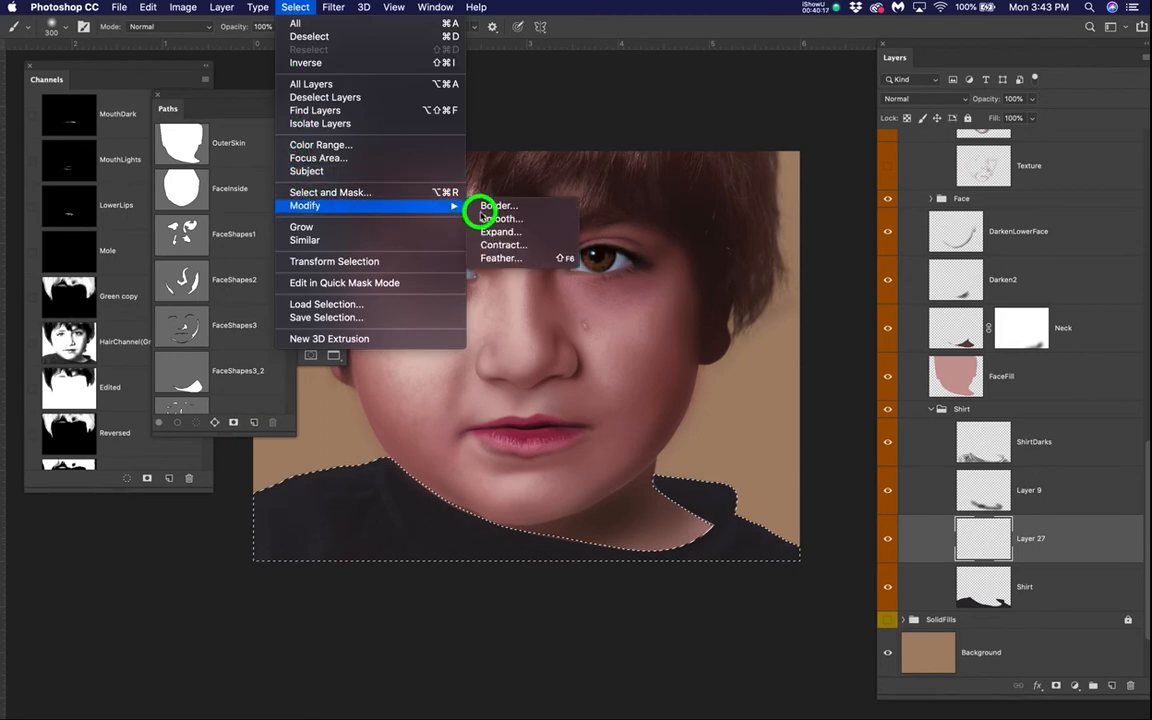
click(500, 231)
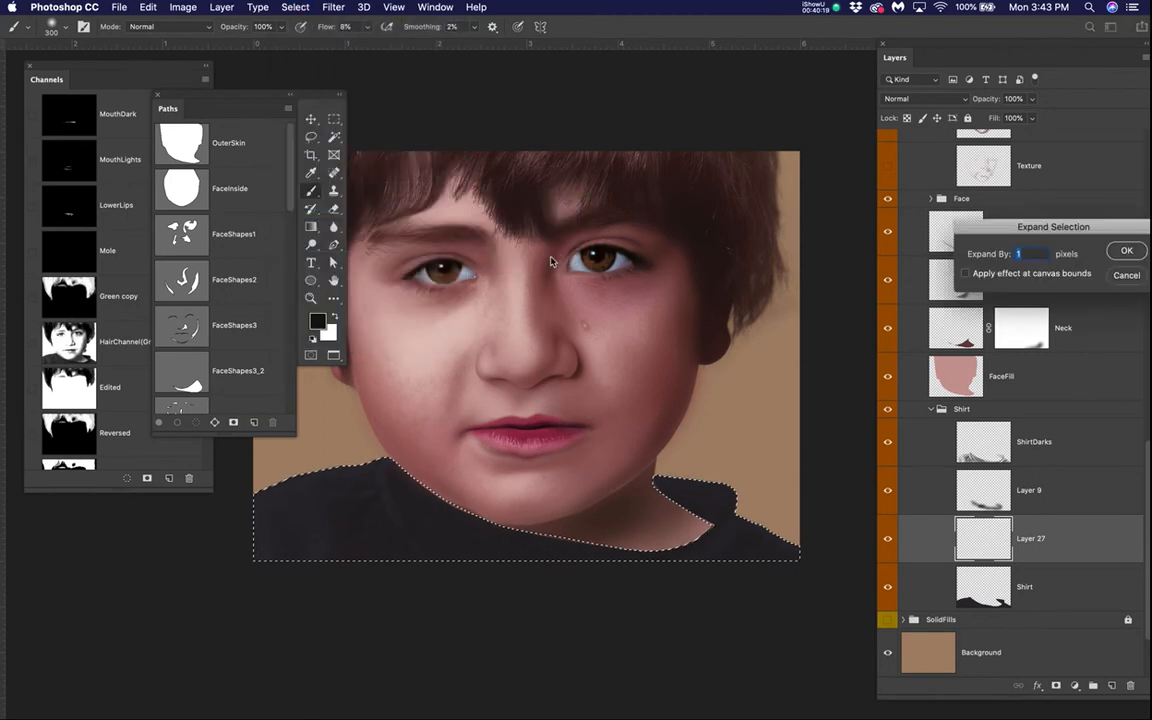
text(2)
key(Return)
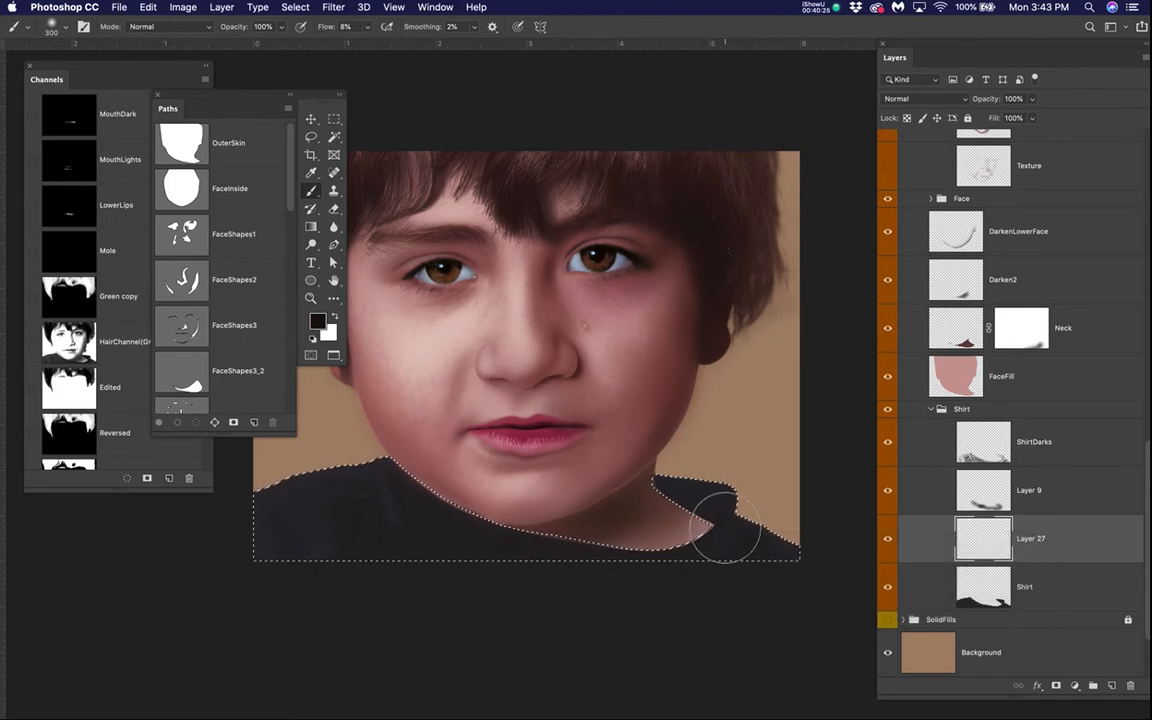
- Hide the selection edges and paint sampled dark shirt colour on Layer 27 along the neckline and collar
key(super+h)
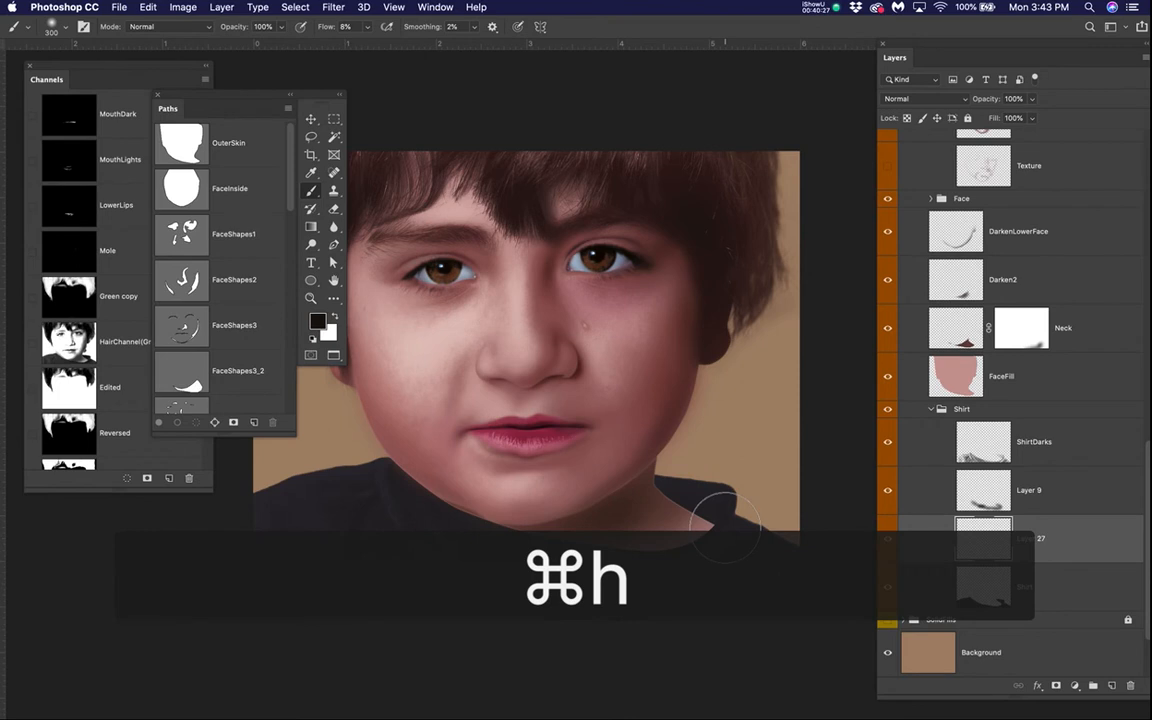
click(718, 524)
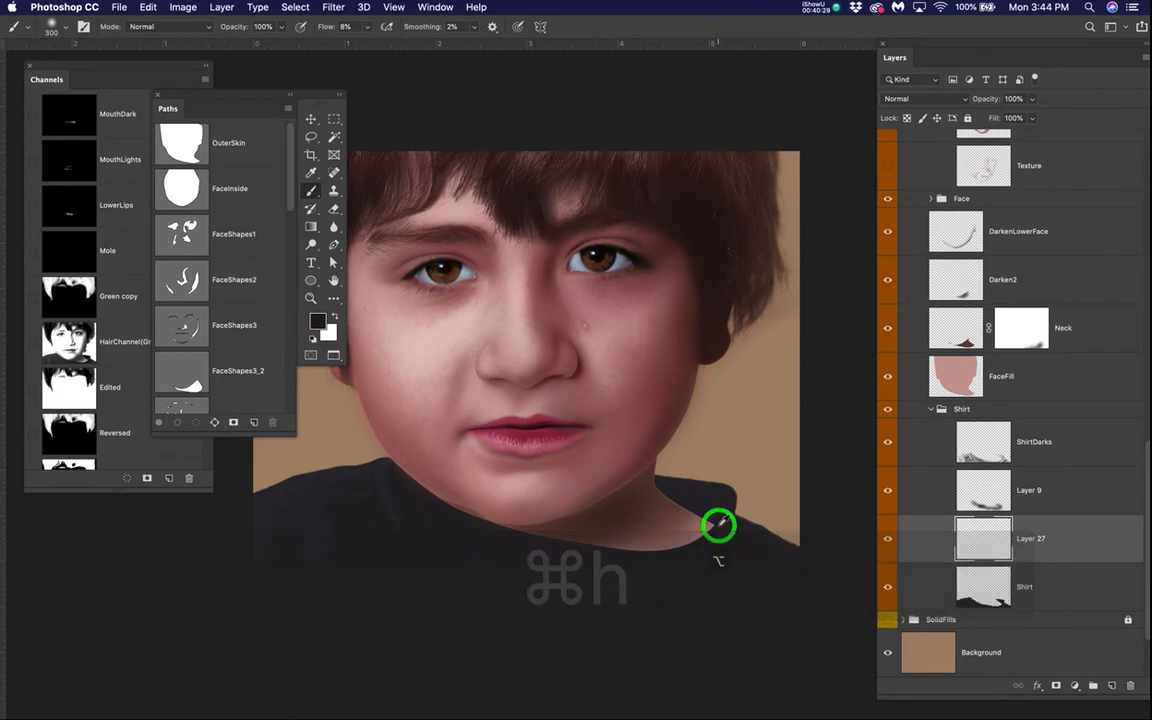
scroll(713, 533, up, 5)
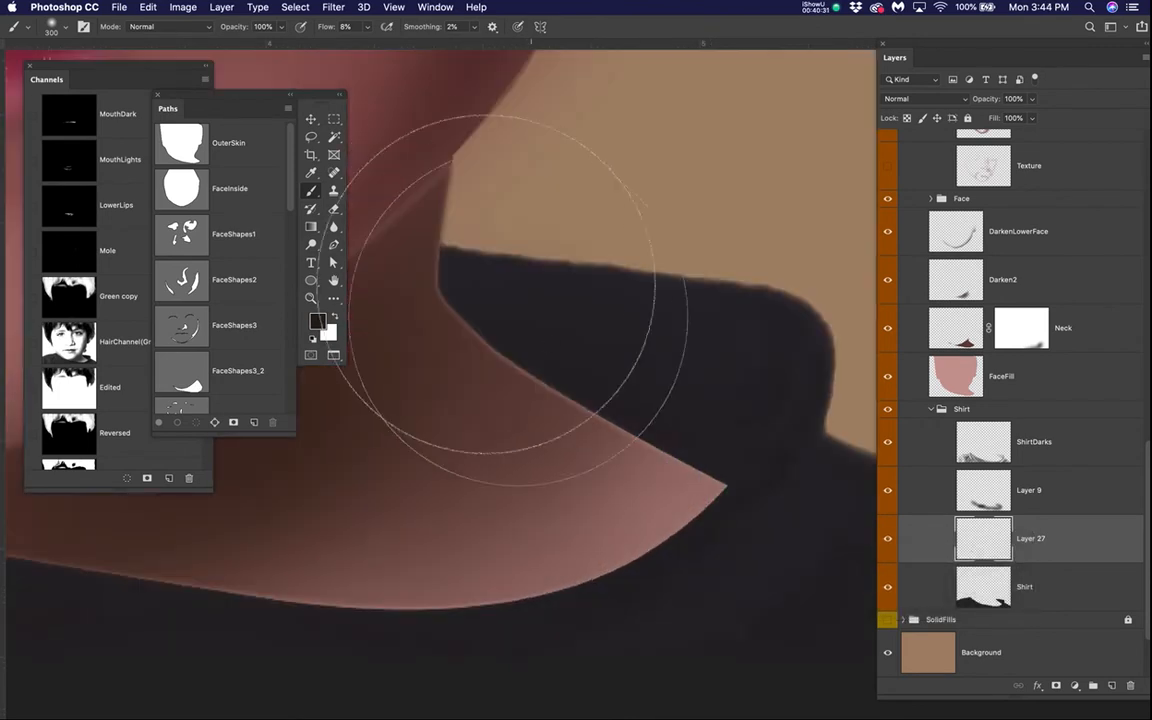
mouse_move(536, 362)
mouse_down()
mouse_move(578, 296)
mouse_move(538, 360)
mouse_move(597, 457)
mouse_move(565, 410)
mouse_move(447, 394)
mouse_move(643, 462)
mouse_move(639, 496)
mouse_move(422, 583)
mouse_move(758, 579)
mouse_move(595, 544)
mouse_move(627, 503)
mouse_move(678, 496)
mouse_move(717, 517)
mouse_up()
scroll(597, 493, down, 4)
mouse_move(449, 439)
mouse_down()
mouse_move(630, 517)
mouse_move(818, 514)
mouse_move(600, 512)
mouse_move(365, 437)
mouse_move(723, 545)
mouse_move(821, 487)
mouse_move(846, 512)
mouse_move(792, 465)
mouse_up()
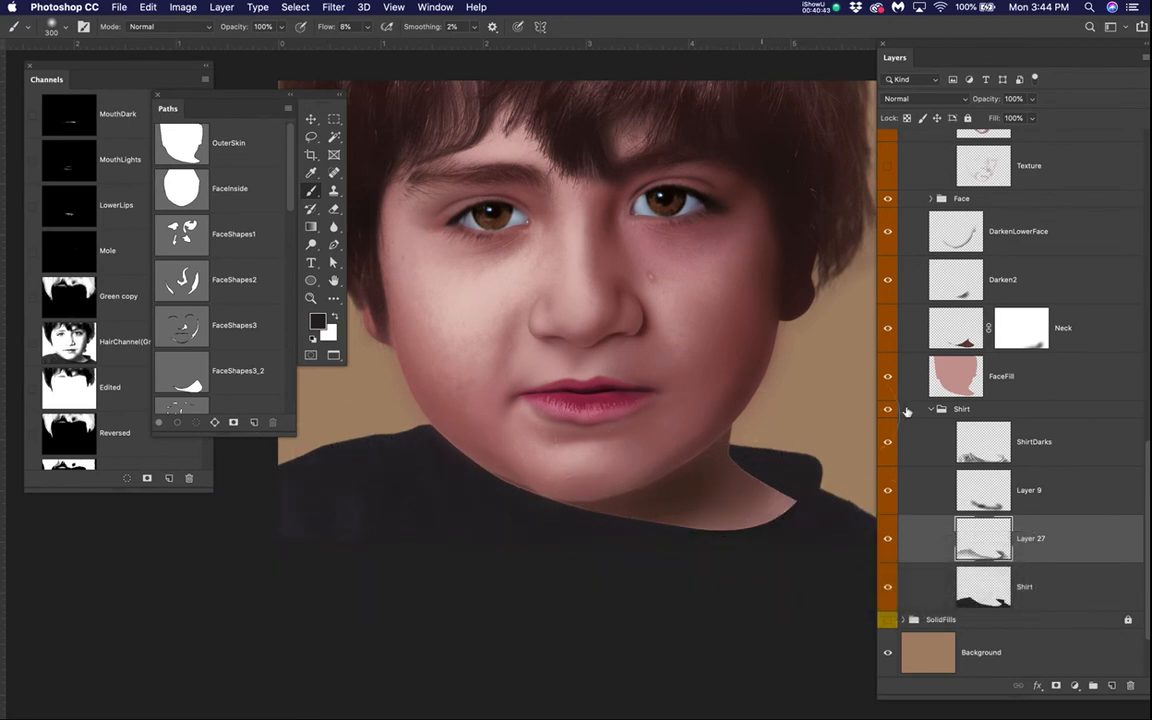
- Compare the portrait with and without the FaceFill layer and examine the skin edge along the jaw and neck
click(888, 377)
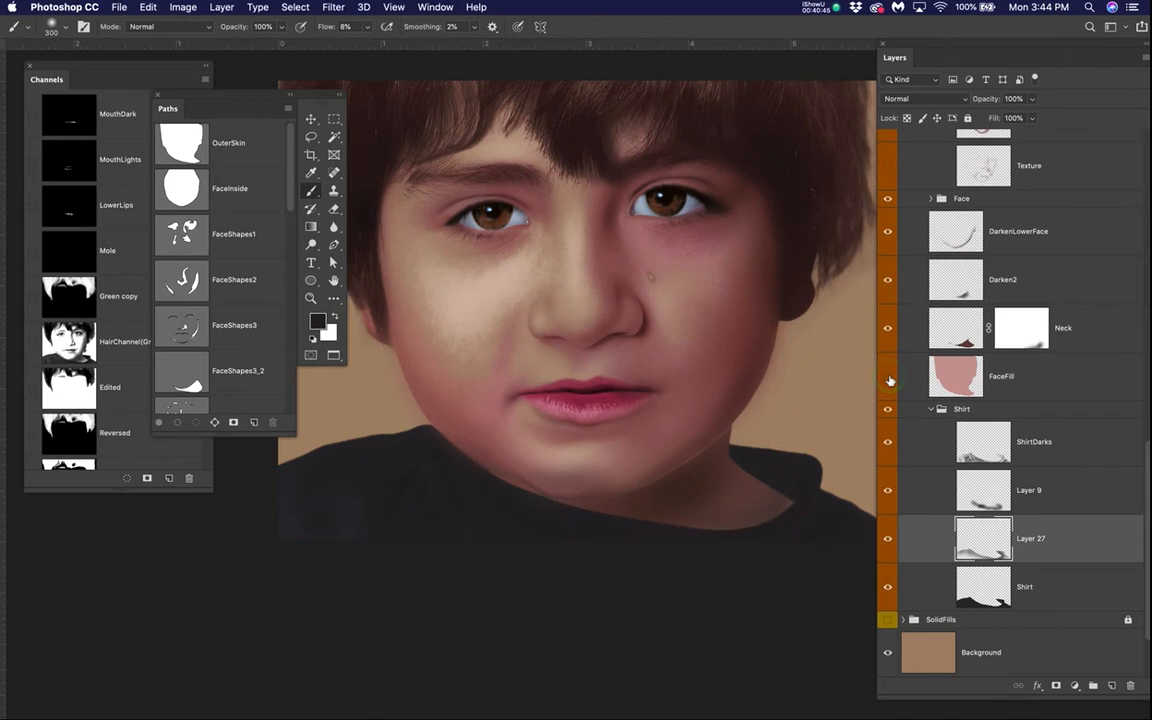
click(888, 377)
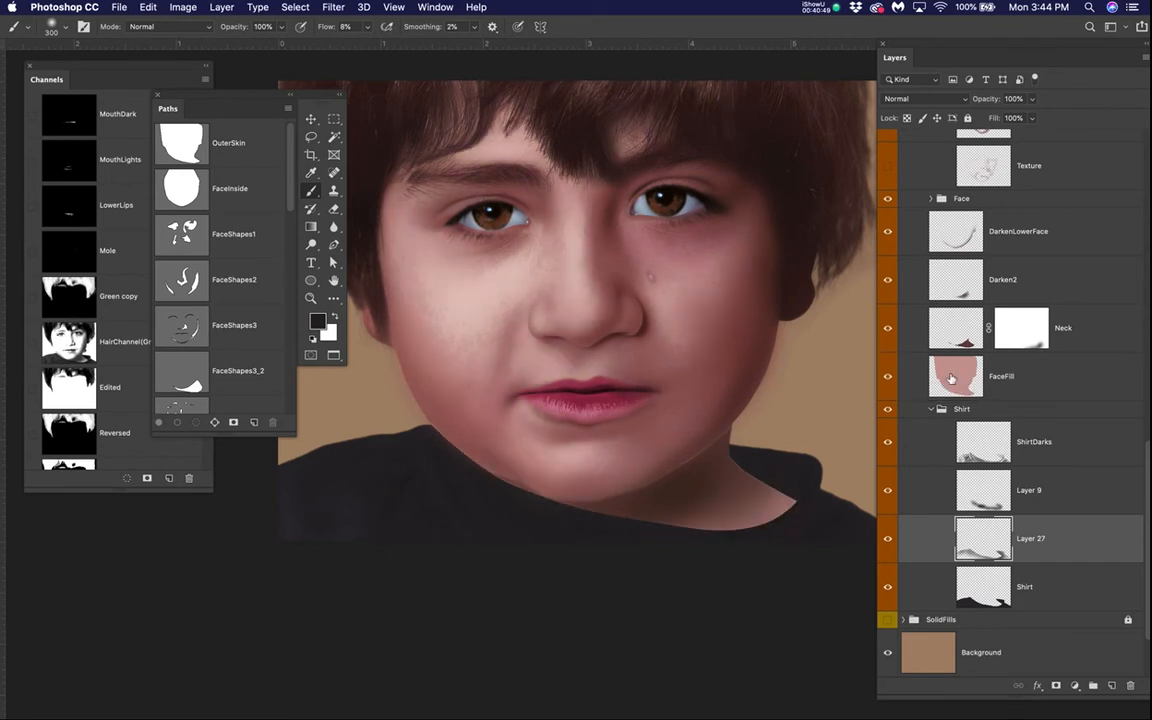
scroll(711, 441, up, 5)
drag(759, 465, 697, 458)
click(888, 376)
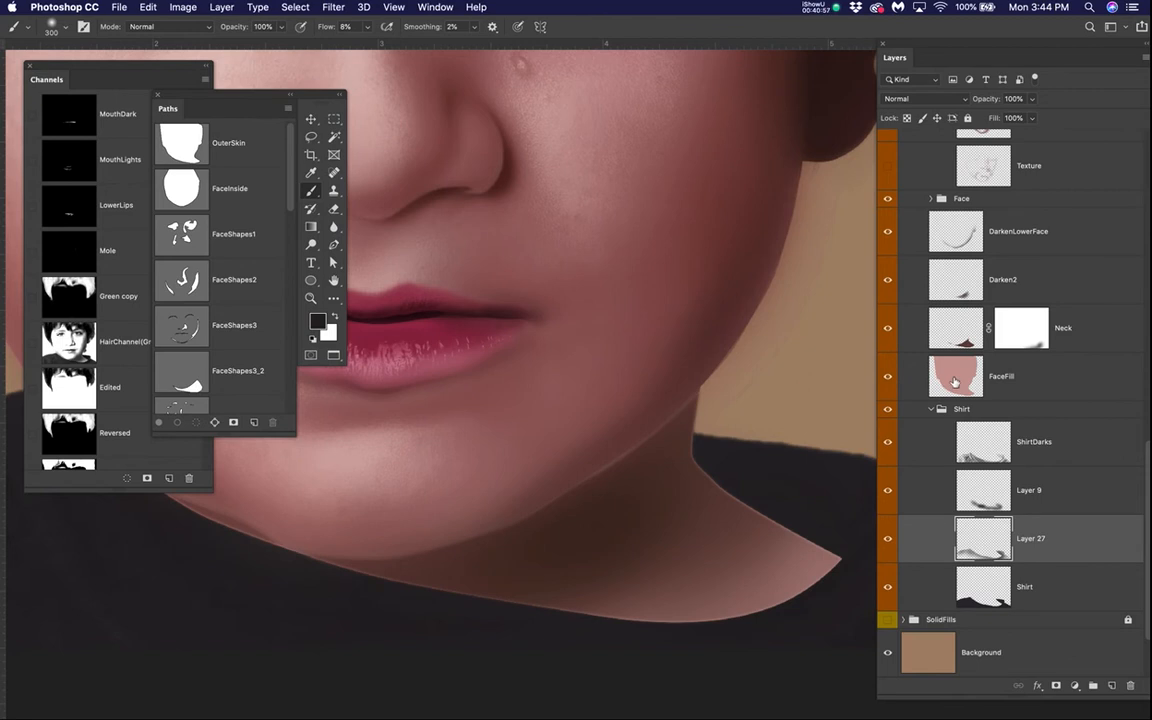
super+click(968, 385)
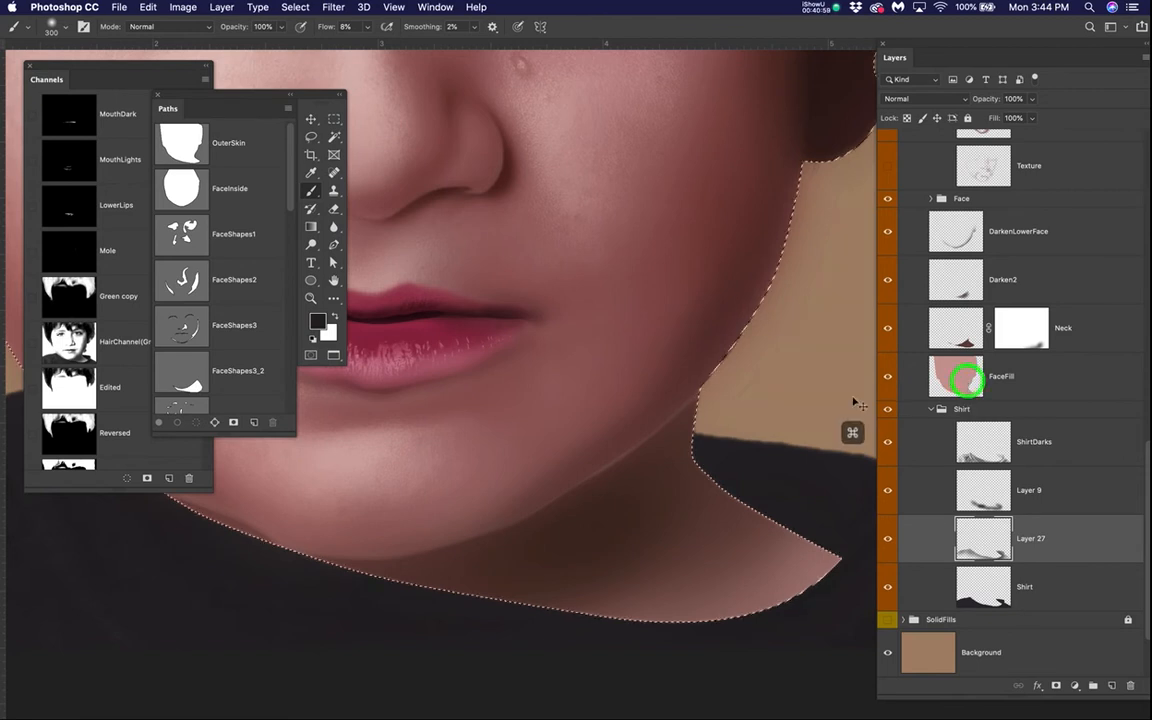
click(333, 7)
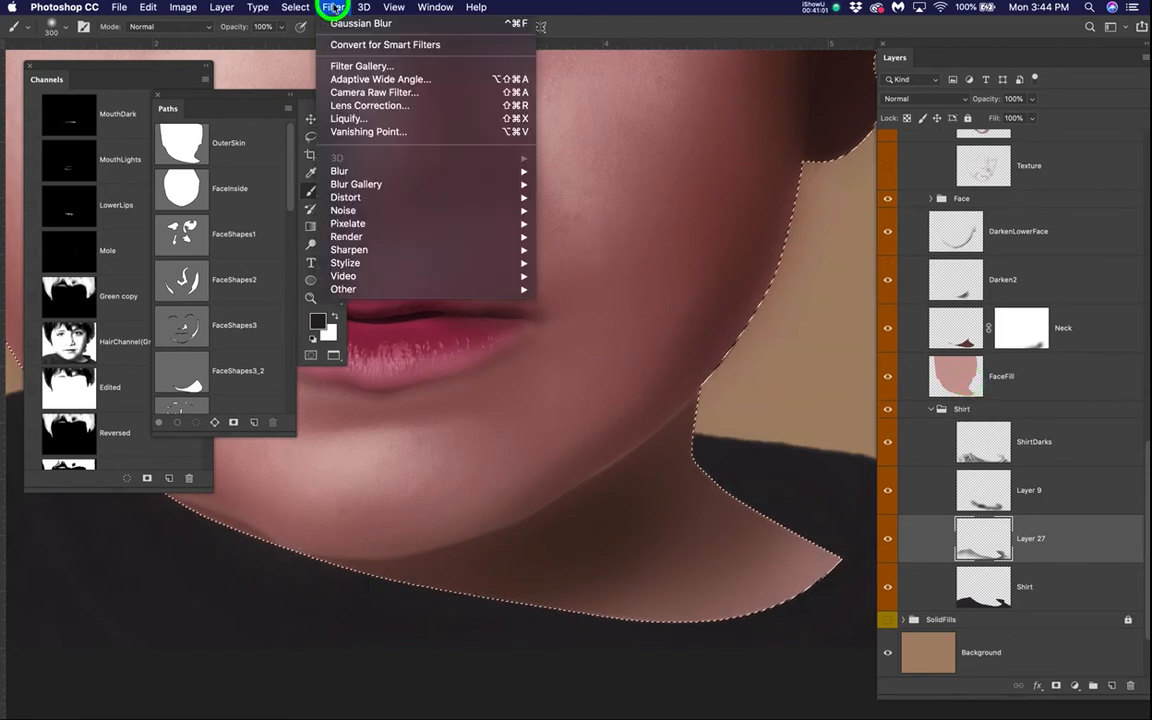
mouse_move(295, 7)
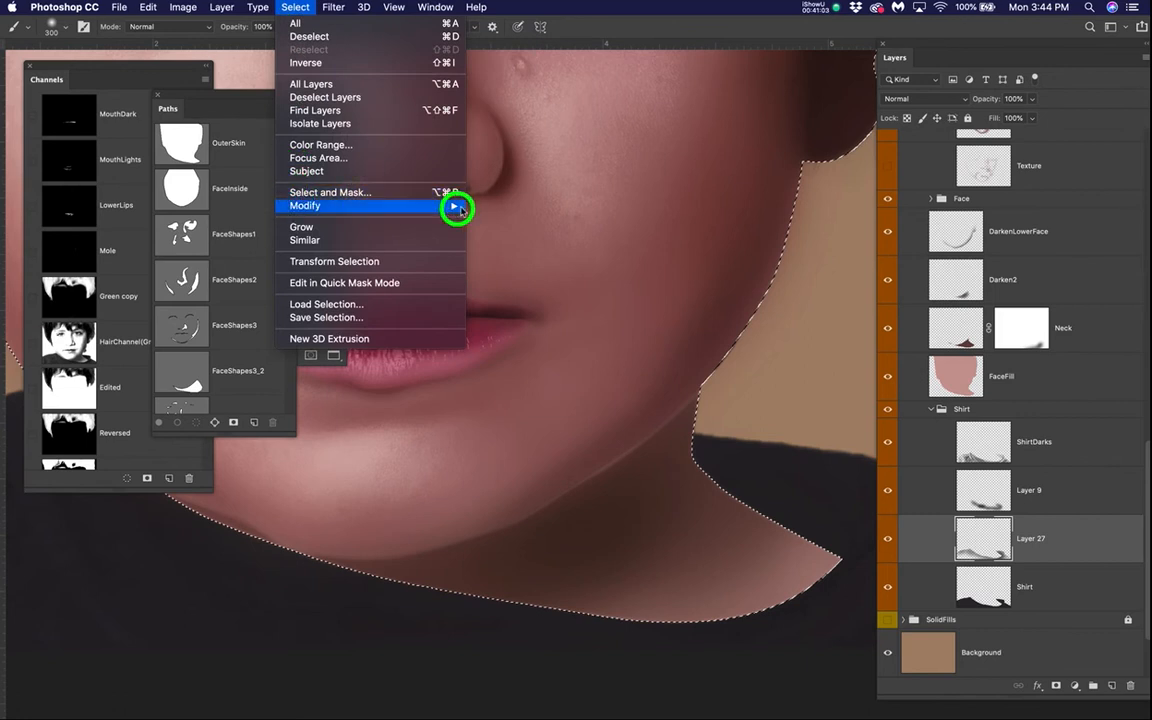
mouse_move(461, 206)
click(490, 245)
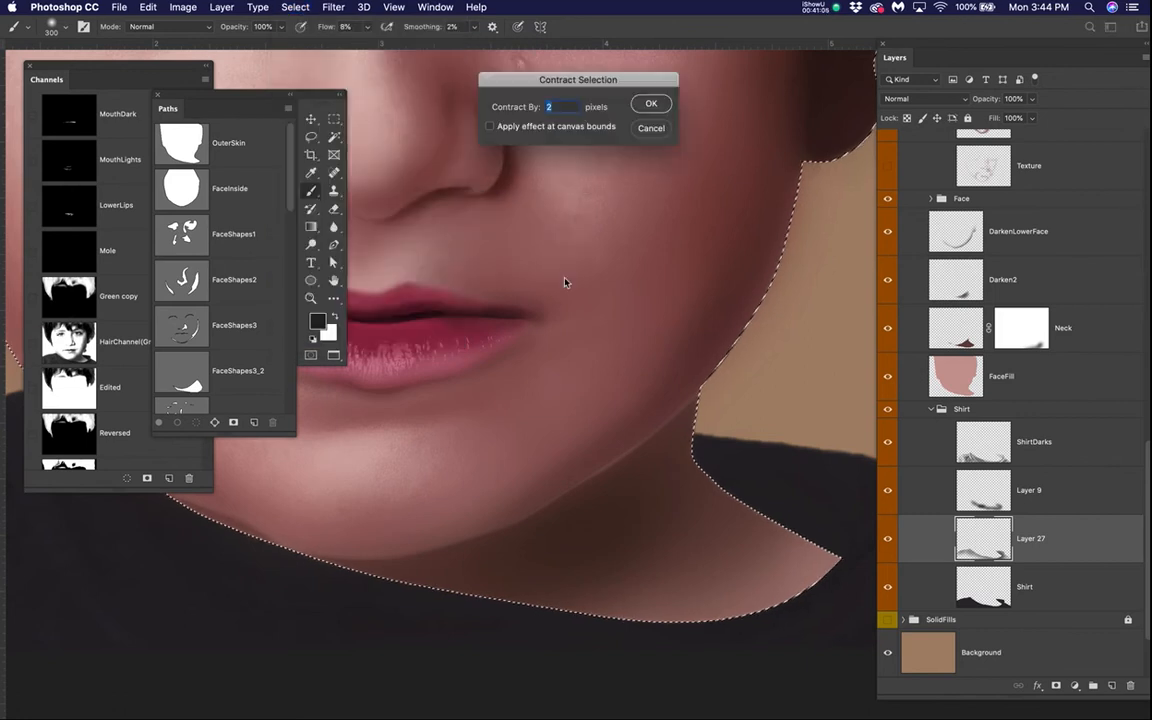
text(2)
key(Return)
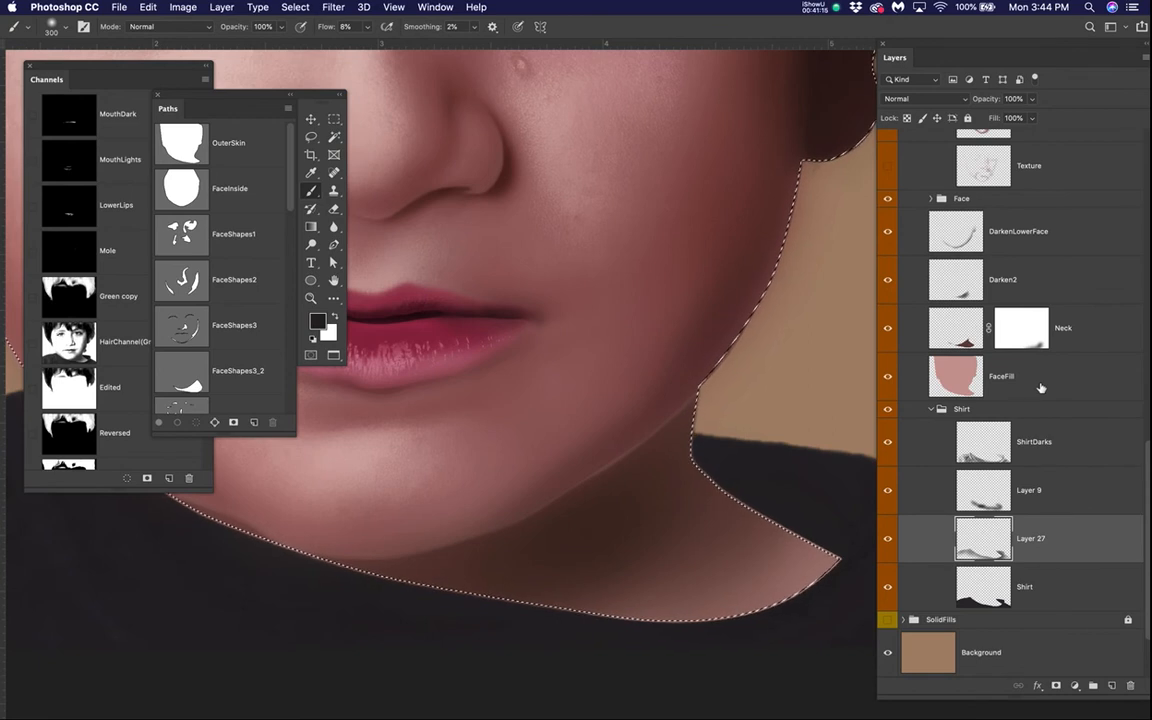
key(super+d)
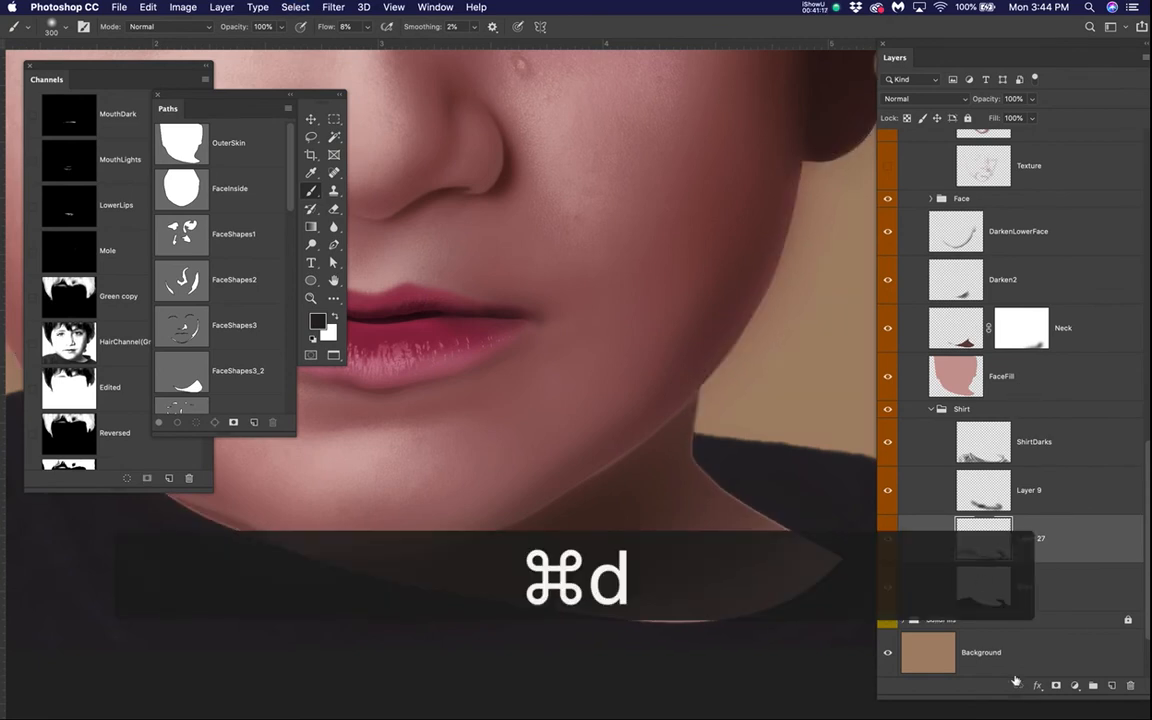
- Add a white layer mask to FaceFill and load the layer's outline as a selection contracted by 2 pixels
click(1016, 380)
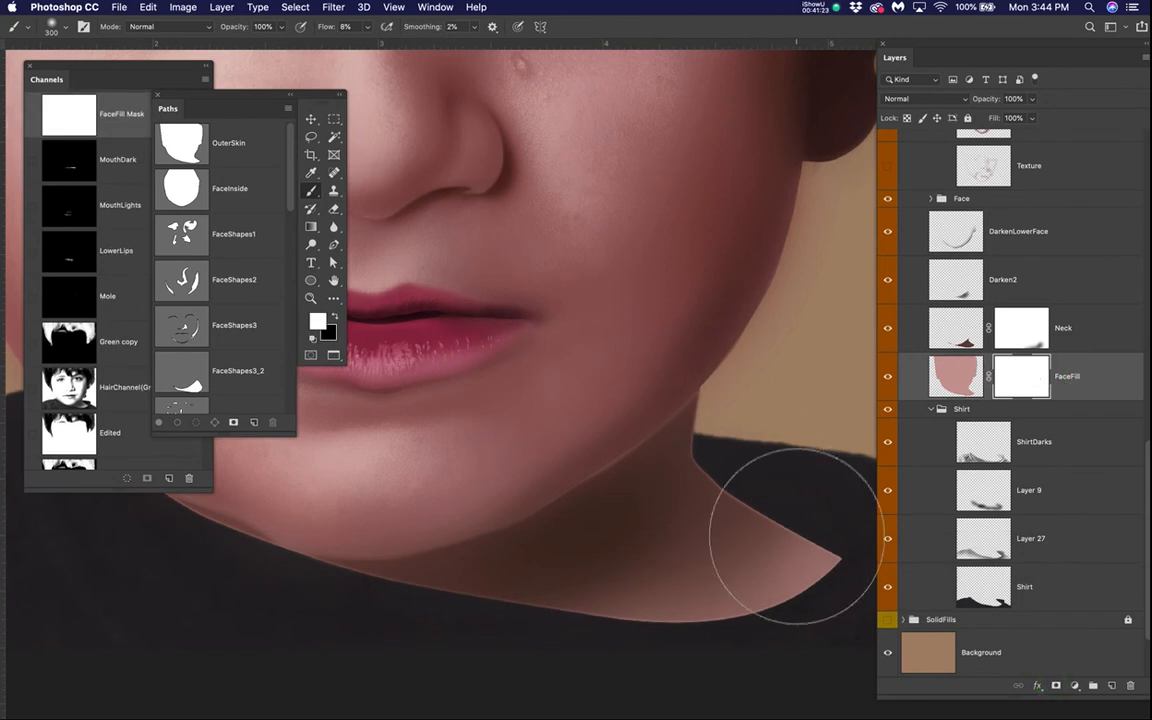
super+click(956, 373)
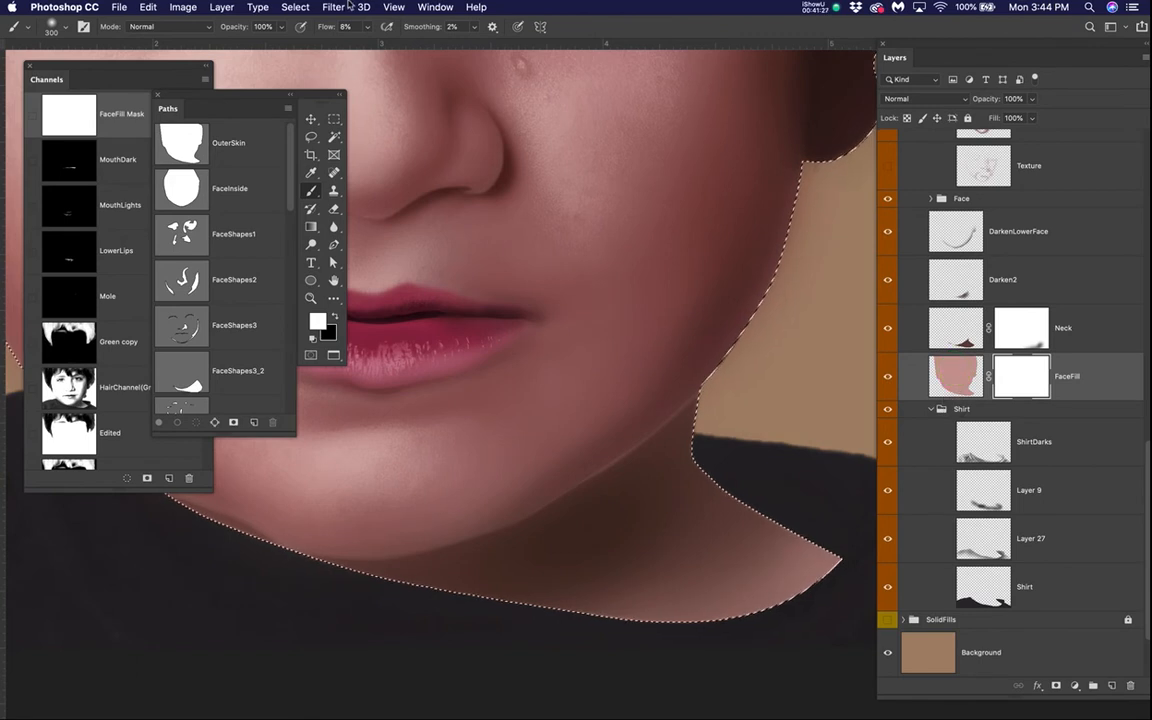
click(295, 7)
click(456, 212)
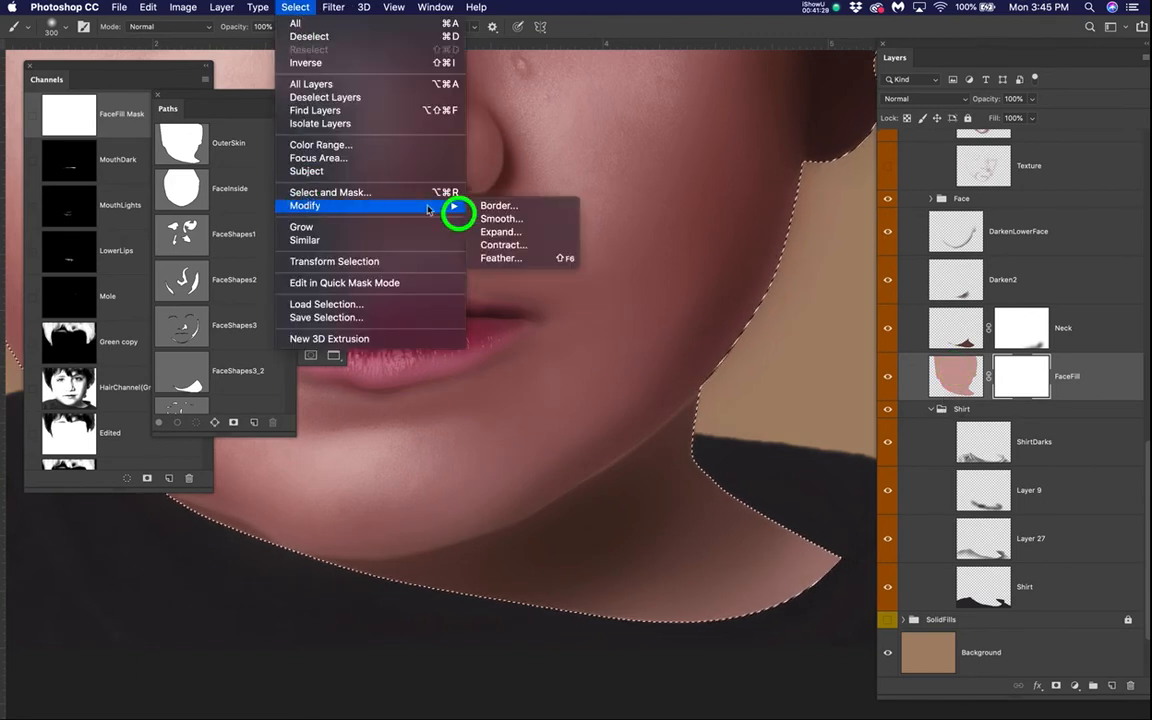
click(482, 246)
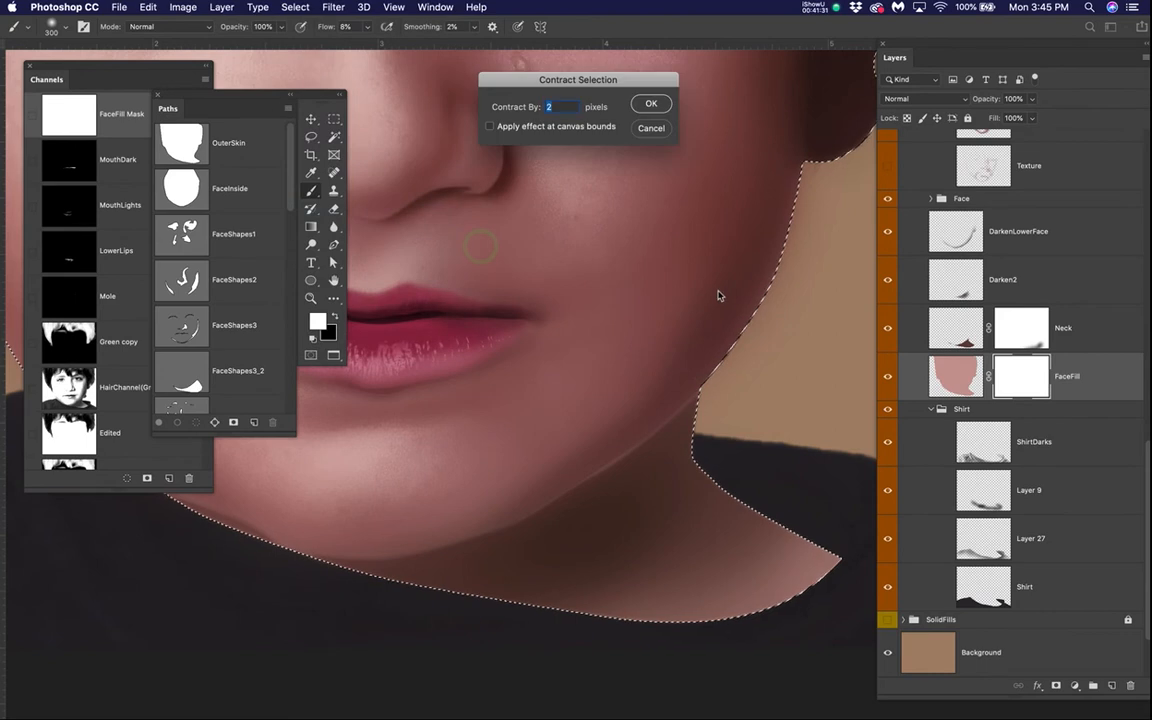
key(Return)
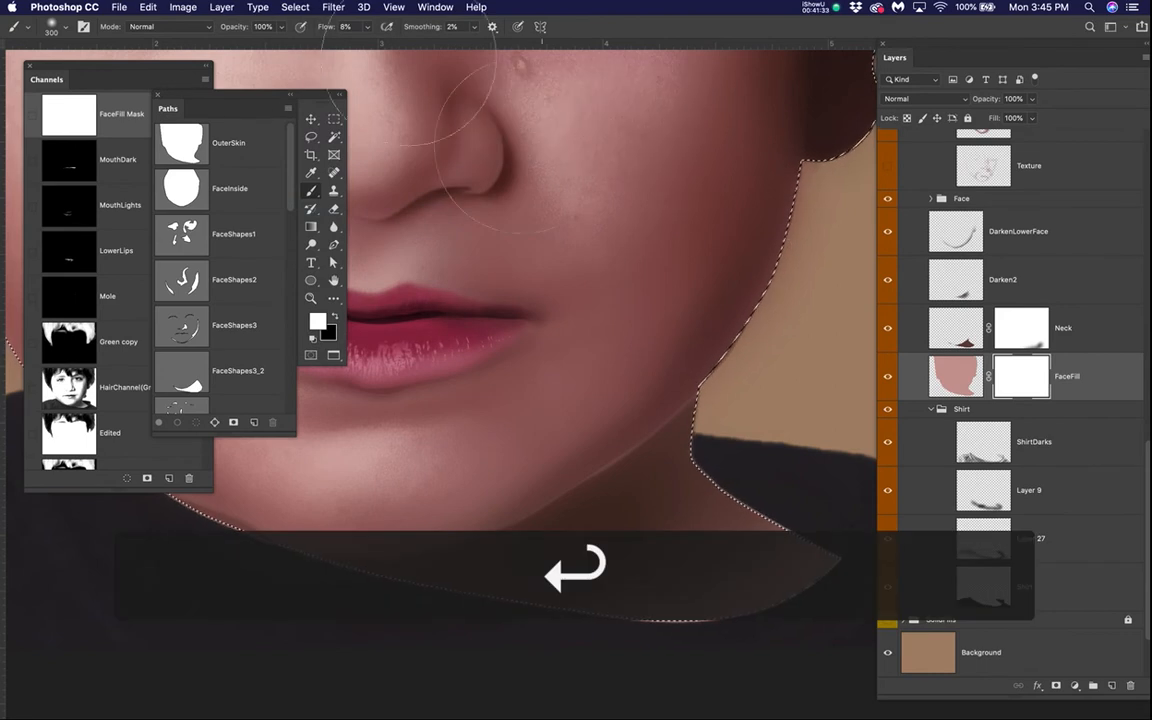
- Feather the face selection by 1 pixel and invert it
click(290, 8)
mouse_move(295, 205)
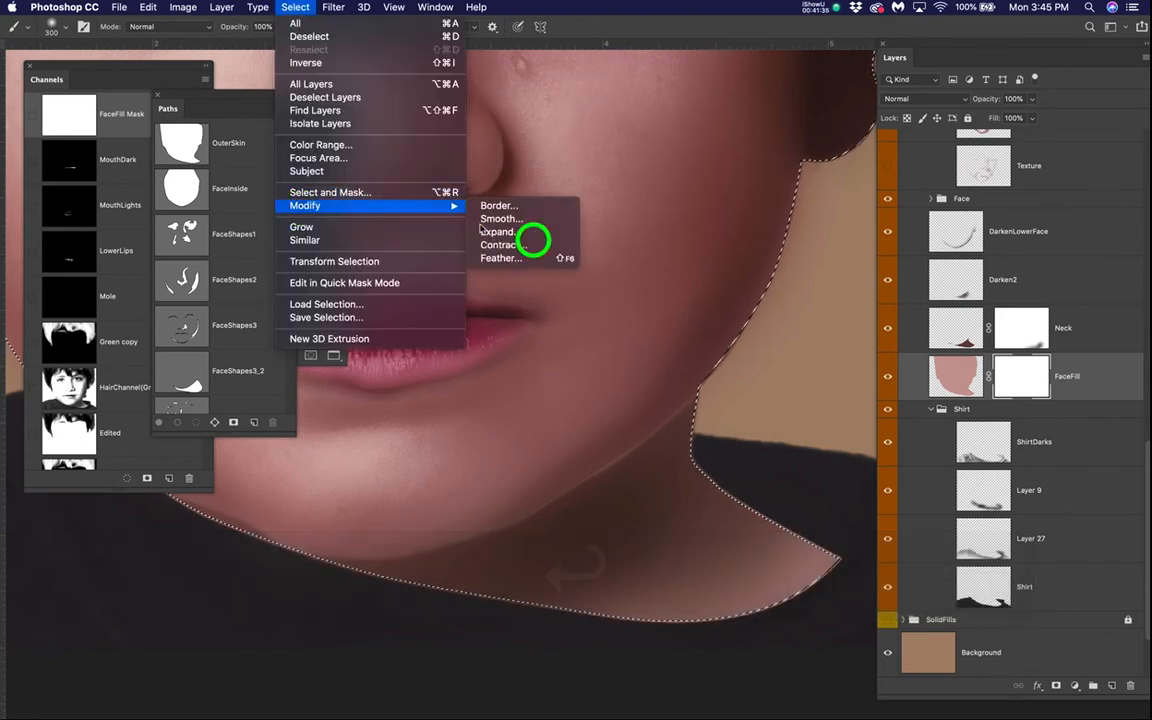
click(540, 259)
text(1)
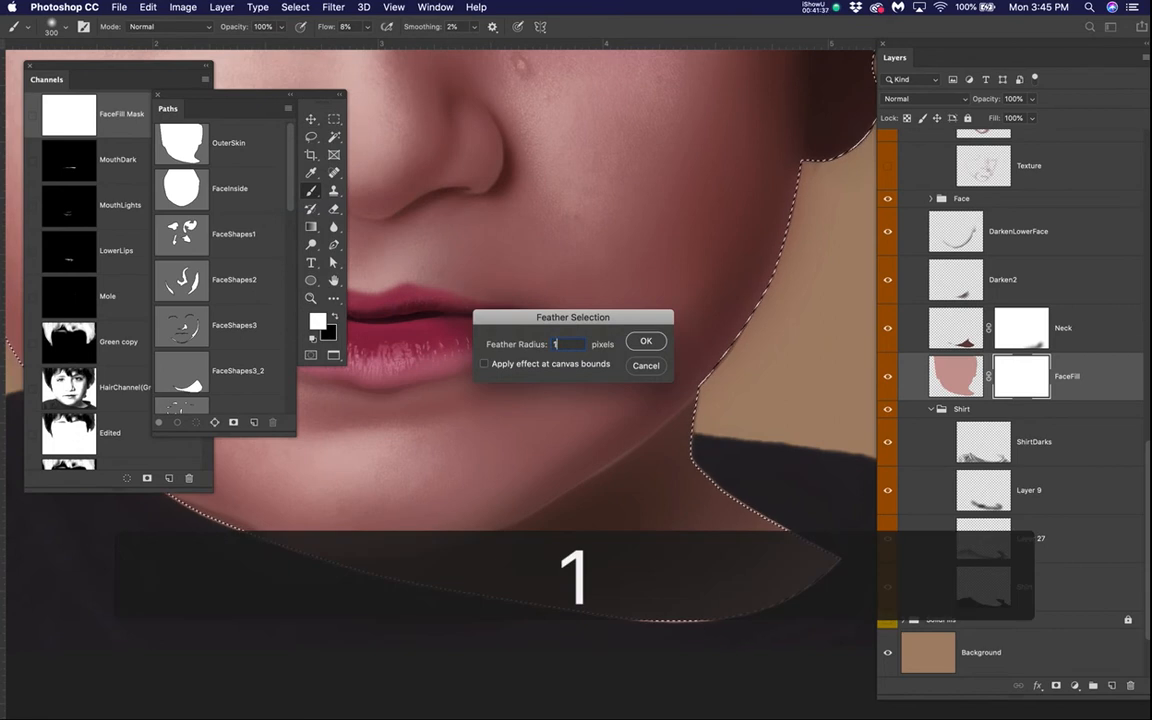
key(Return)
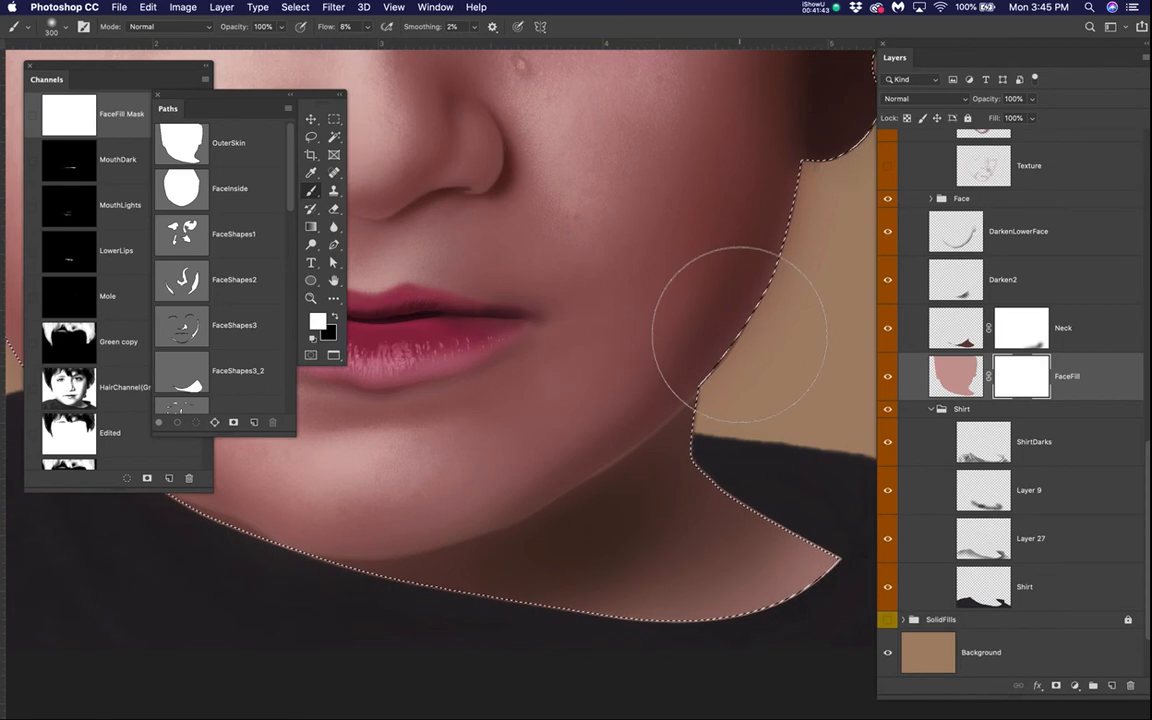
key(super+shift+i)
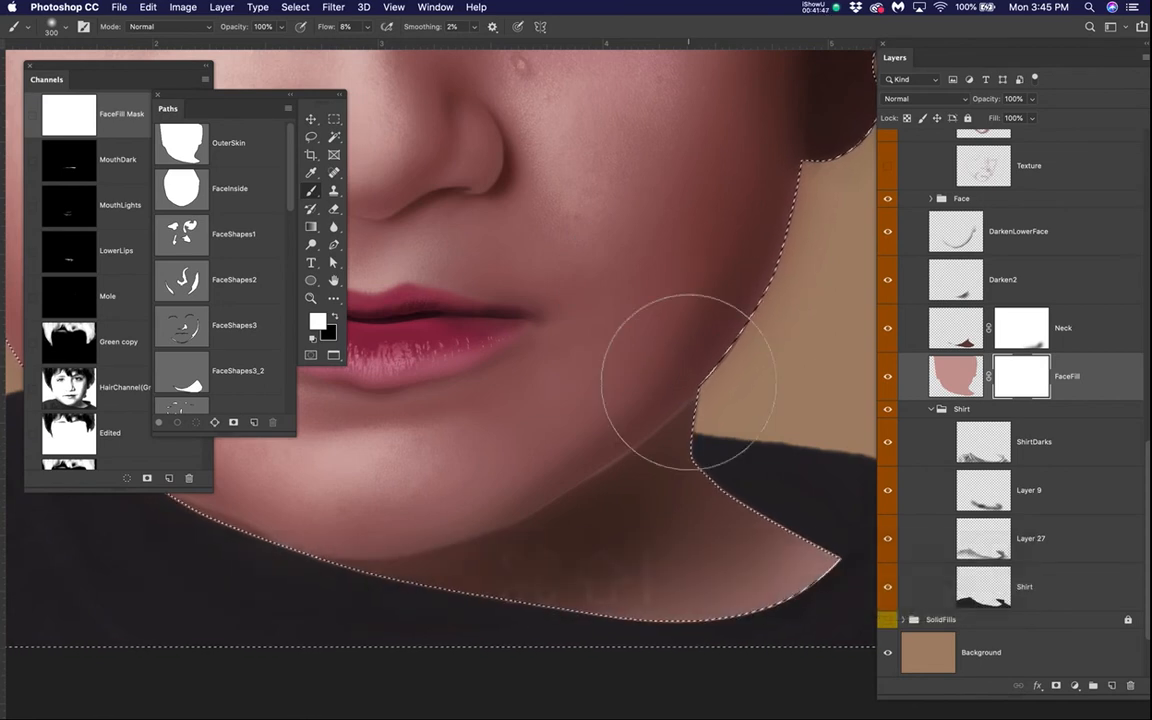
- Hide the selection edges and paint black on the FaceFill mask along the neck's edge with the shirt collar
key(super+h)
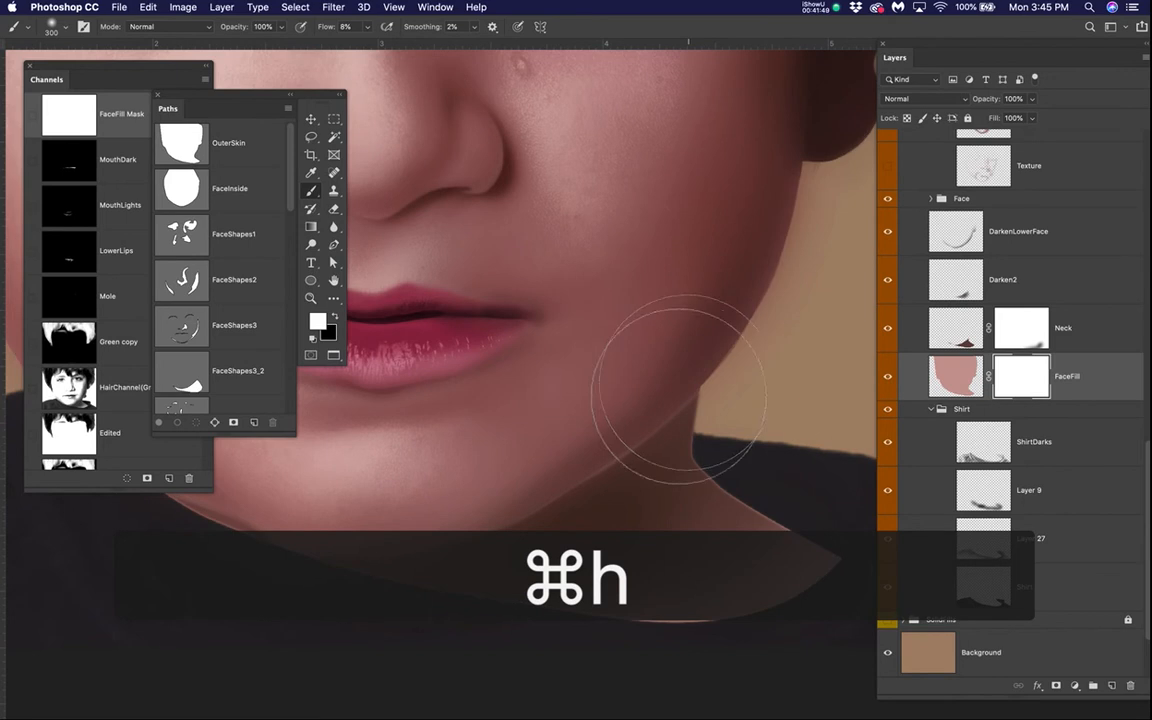
key(x)
scroll(743, 480, up, 4)
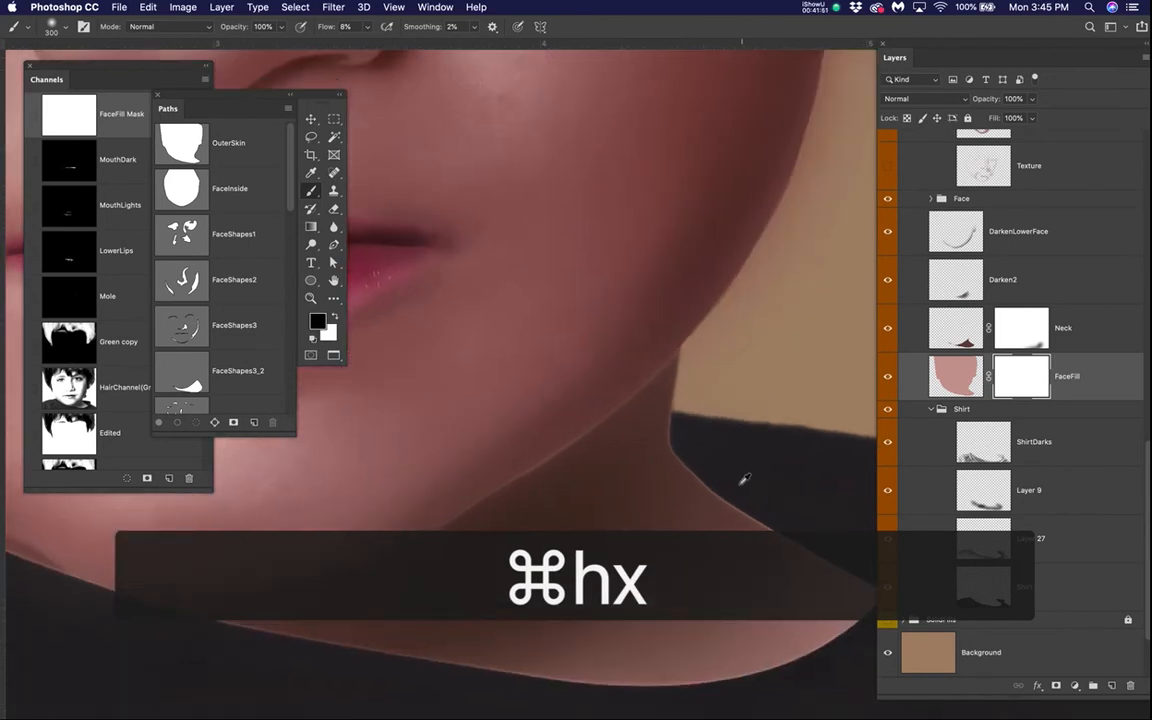
mouse_move(688, 423)
mouse_down()
mouse_move(707, 447)
mouse_move(757, 544)
mouse_move(848, 590)
mouse_move(720, 533)
mouse_move(889, 585)
mouse_move(708, 499)
mouse_move(907, 582)
mouse_move(850, 503)
mouse_move(720, 372)
mouse_move(755, 427)
mouse_move(818, 560)
mouse_up()
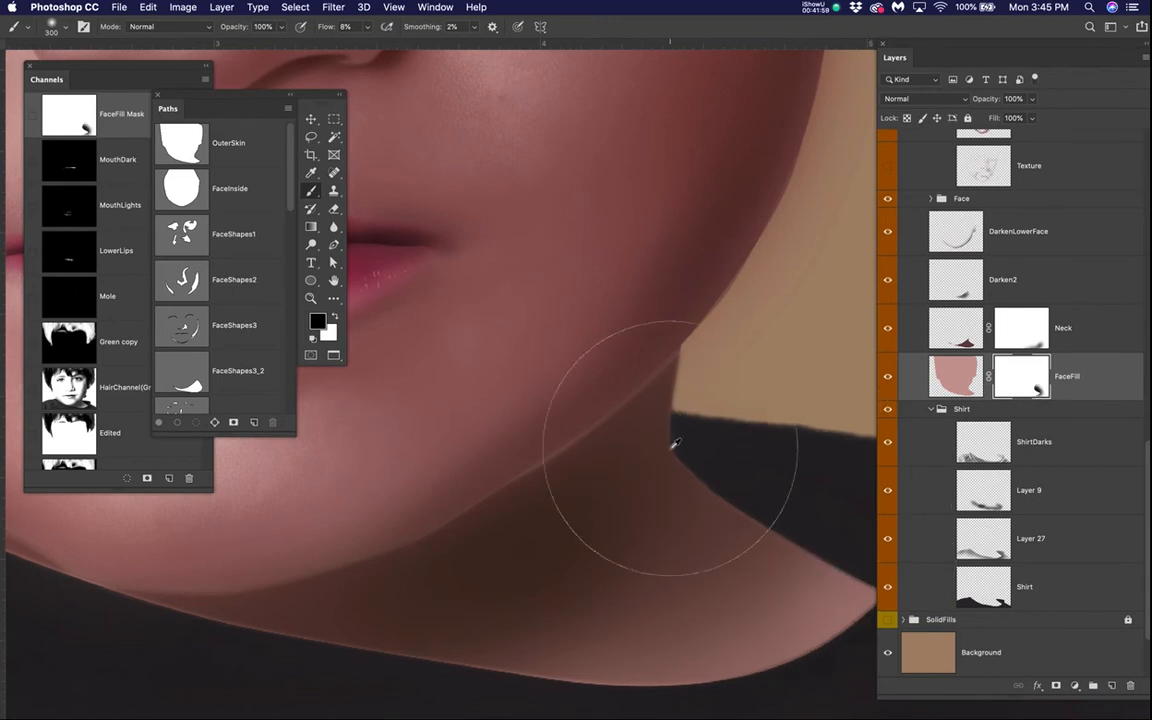
- Paint black on the FaceFill mask along the lower jaw, the neckline and the cheek edge up towards the ear
scroll(669, 442, down, 3)
scroll(663, 506, down, 1)
scroll(665, 502, down, 1)
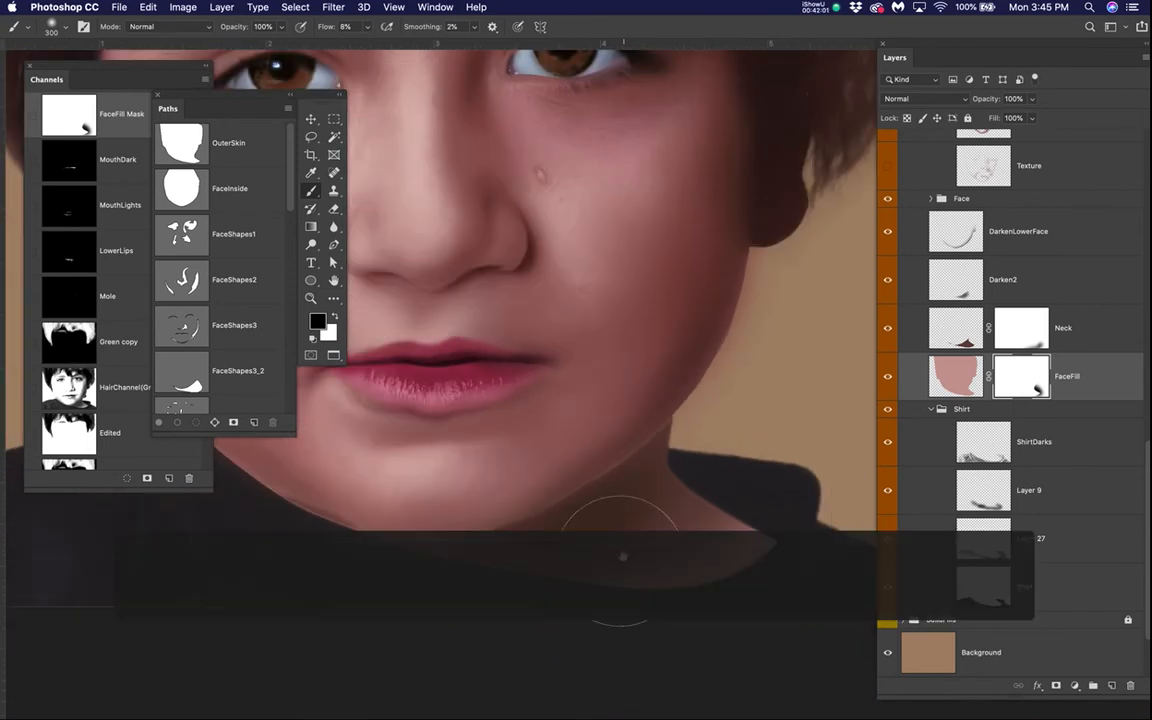
scroll(608, 485, up, 1)
scroll(612, 489, down, 2)
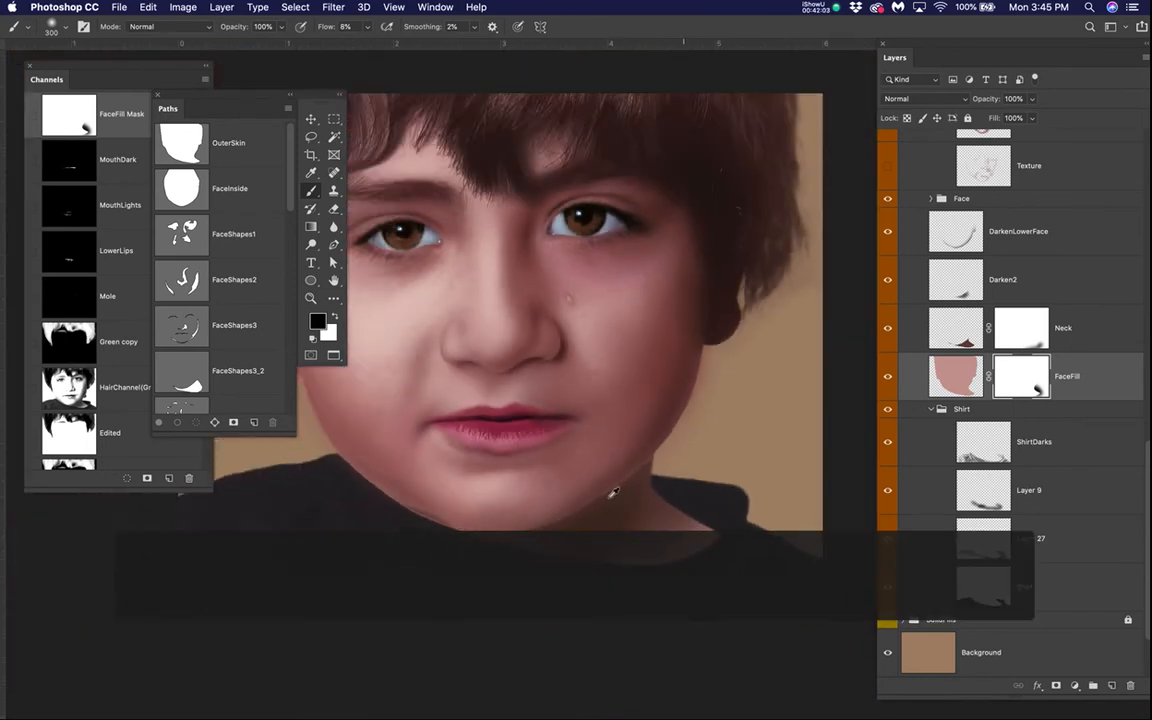
scroll(590, 495, up, 1)
mouse_move(455, 494)
mouse_down()
mouse_move(530, 501)
mouse_move(526, 511)
mouse_up()
mouse_move(332, 441)
mouse_down()
mouse_move(534, 551)
mouse_move(728, 581)
mouse_move(710, 550)
mouse_move(784, 537)
mouse_move(594, 558)
mouse_move(357, 481)
mouse_move(231, 489)
mouse_move(356, 497)
mouse_move(324, 460)
mouse_move(483, 548)
mouse_move(689, 473)
mouse_move(655, 508)
mouse_move(779, 589)
mouse_move(625, 543)
mouse_move(750, 493)
mouse_move(782, 589)
mouse_move(535, 543)
mouse_move(370, 486)
mouse_move(558, 572)
mouse_move(658, 465)
mouse_move(751, 468)
mouse_up()
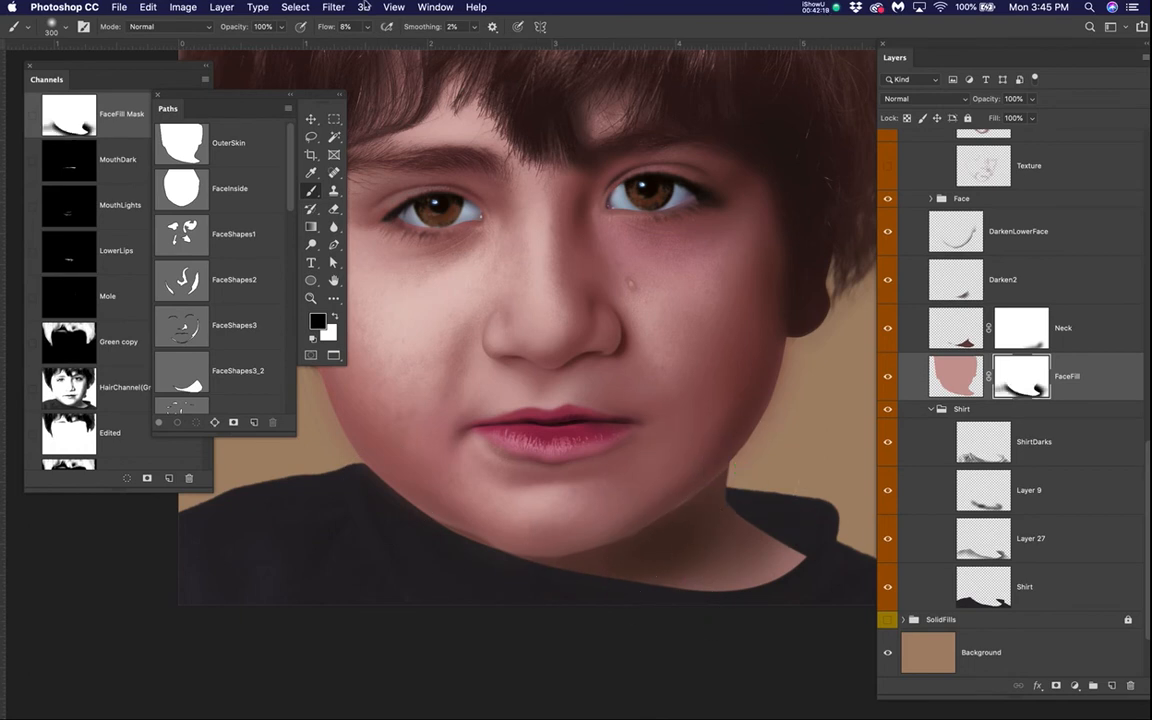
mouse_move(662, 488)
mouse_down()
mouse_move(737, 475)
mouse_move(704, 518)
mouse_move(772, 455)
mouse_move(777, 311)
mouse_move(786, 406)
mouse_up()
scroll(679, 474, down, 1)
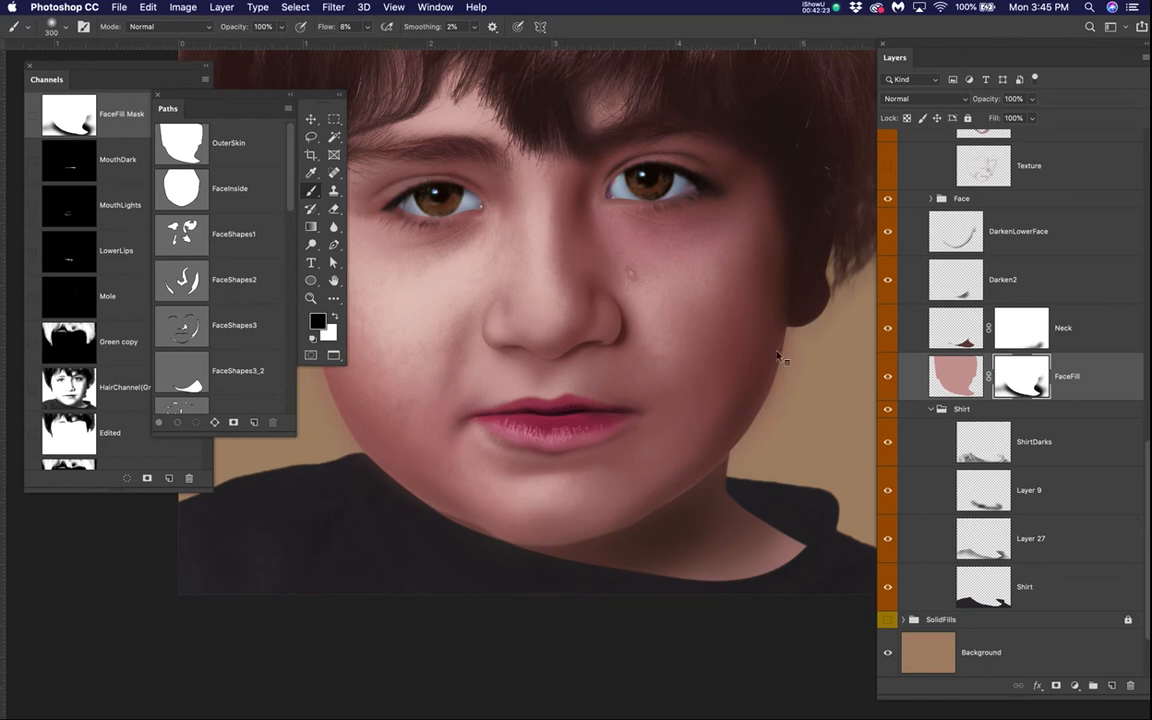
scroll(761, 365, up, 2)
scroll(803, 337, up, 3)
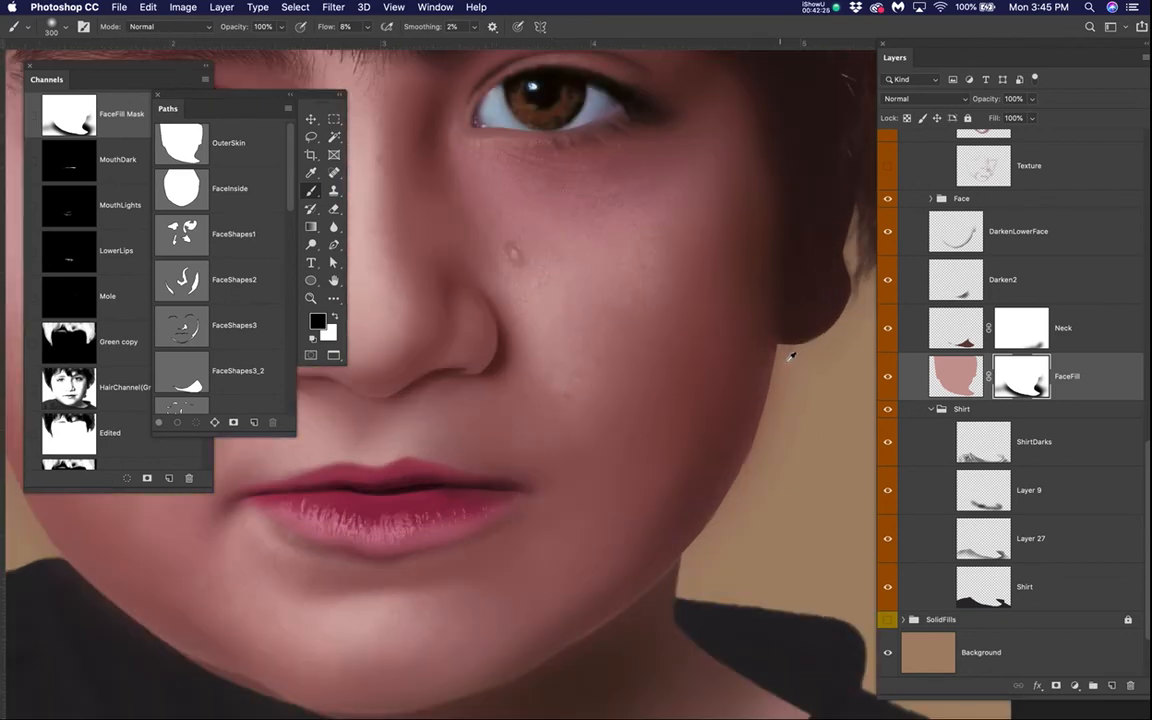
scroll(771, 360, down, 4)
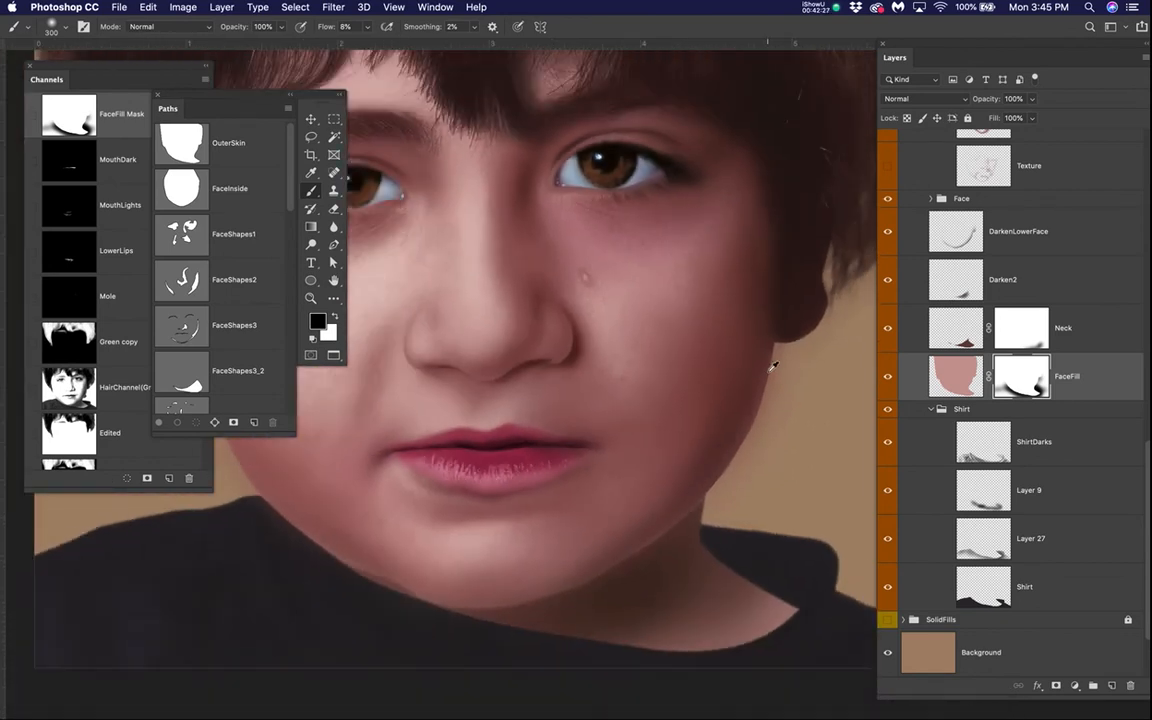
- Examine the portrait as a whole and look through the layer stack, including the Texture, Face and Shirt groups
scroll(1100, 386, up, 6)
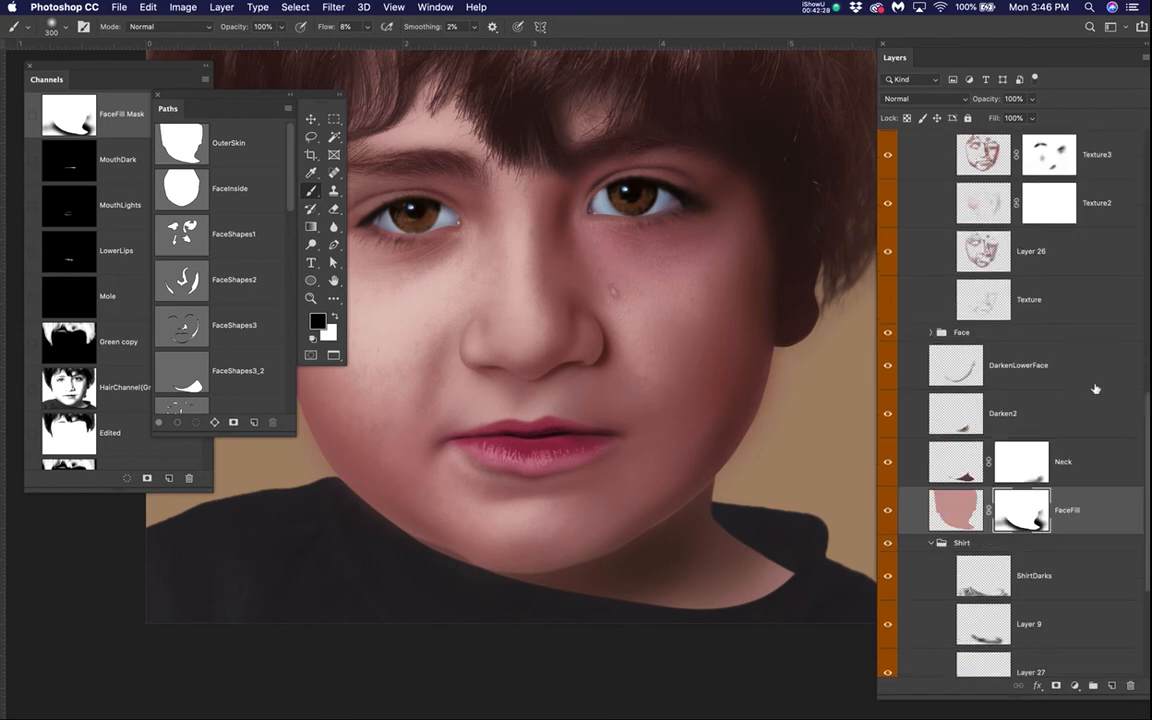
scroll(1096, 388, up, 2)
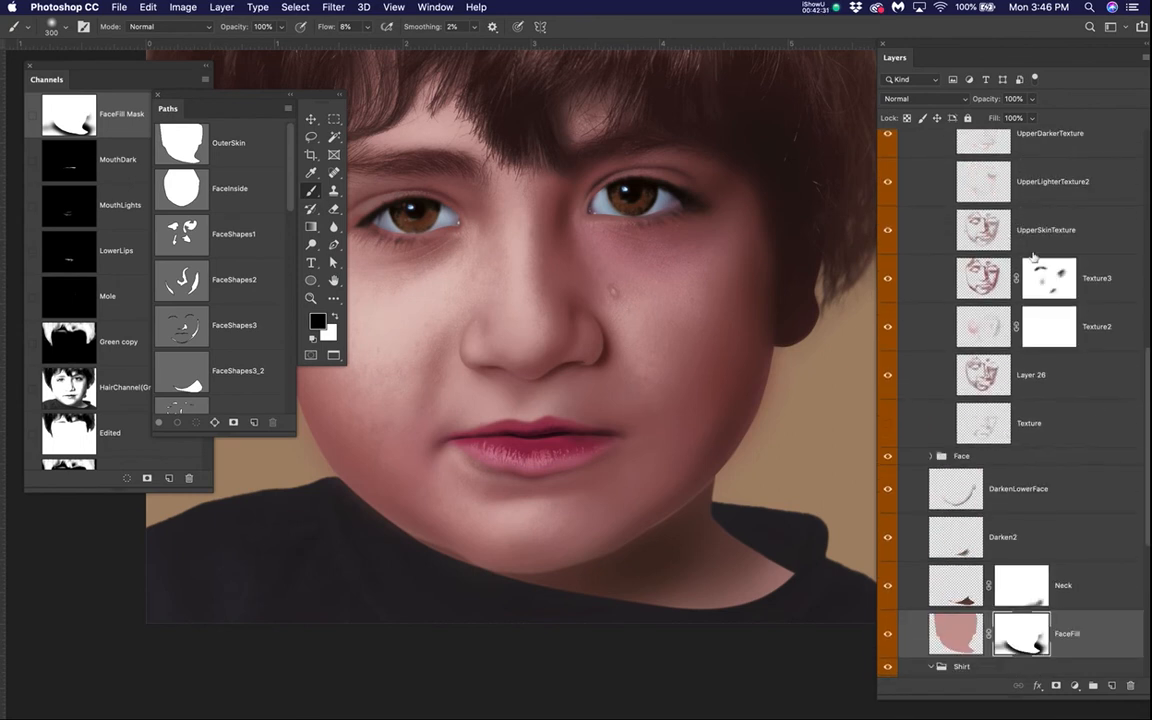
scroll(783, 320, down, 3)
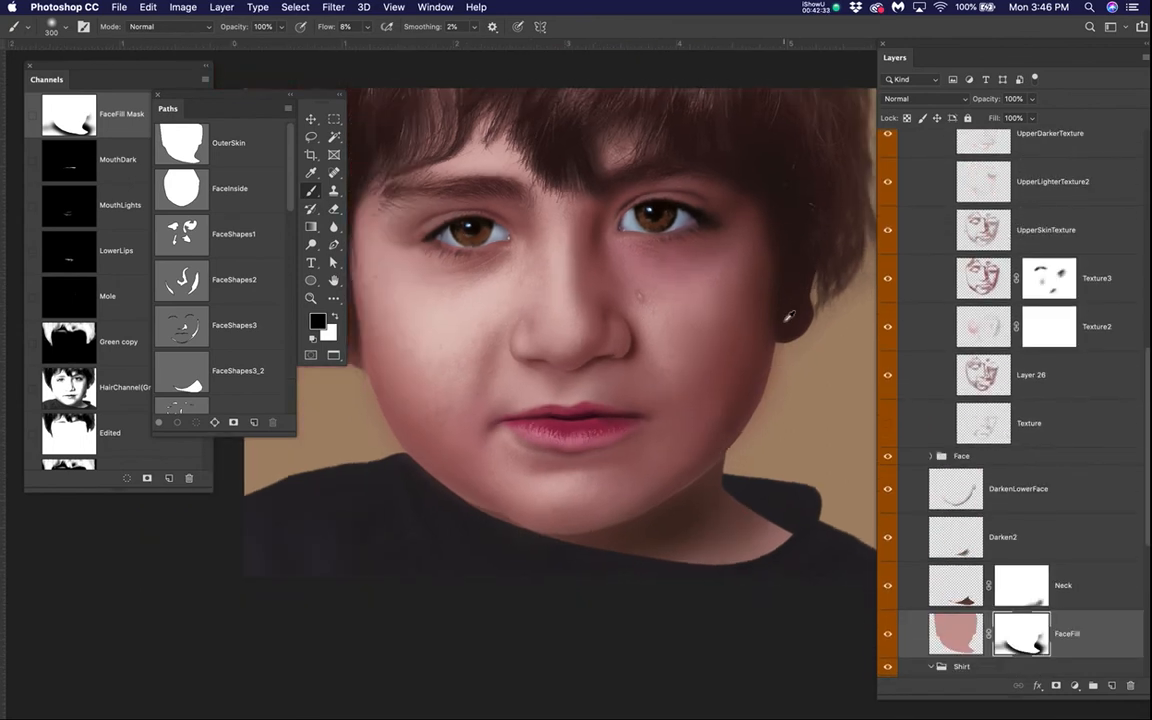
scroll(1086, 582, down, 1)
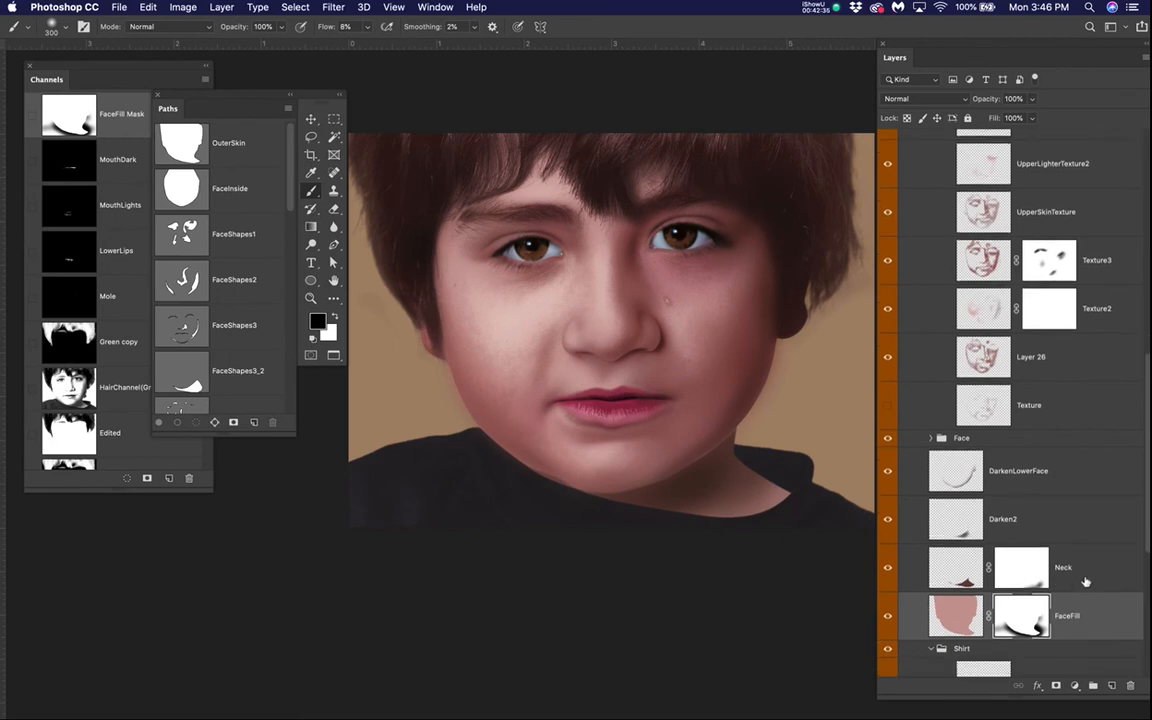
scroll(1086, 582, down, 1)
scroll(1086, 582, down, 1)
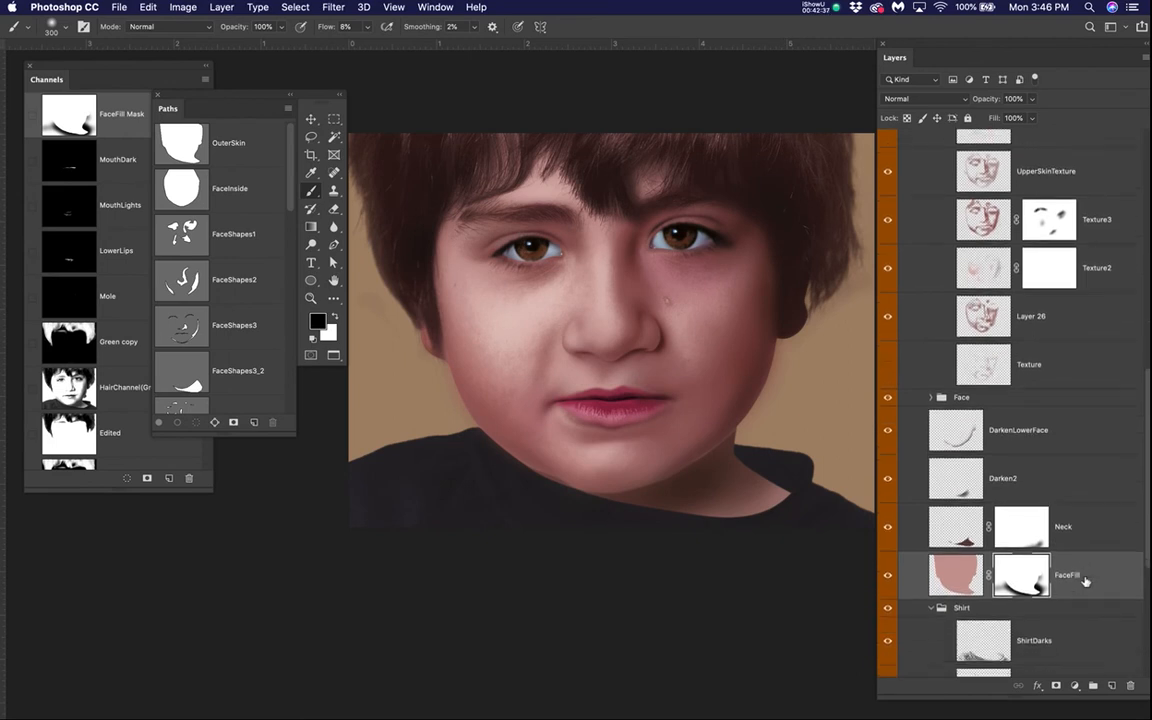
click(930, 398)
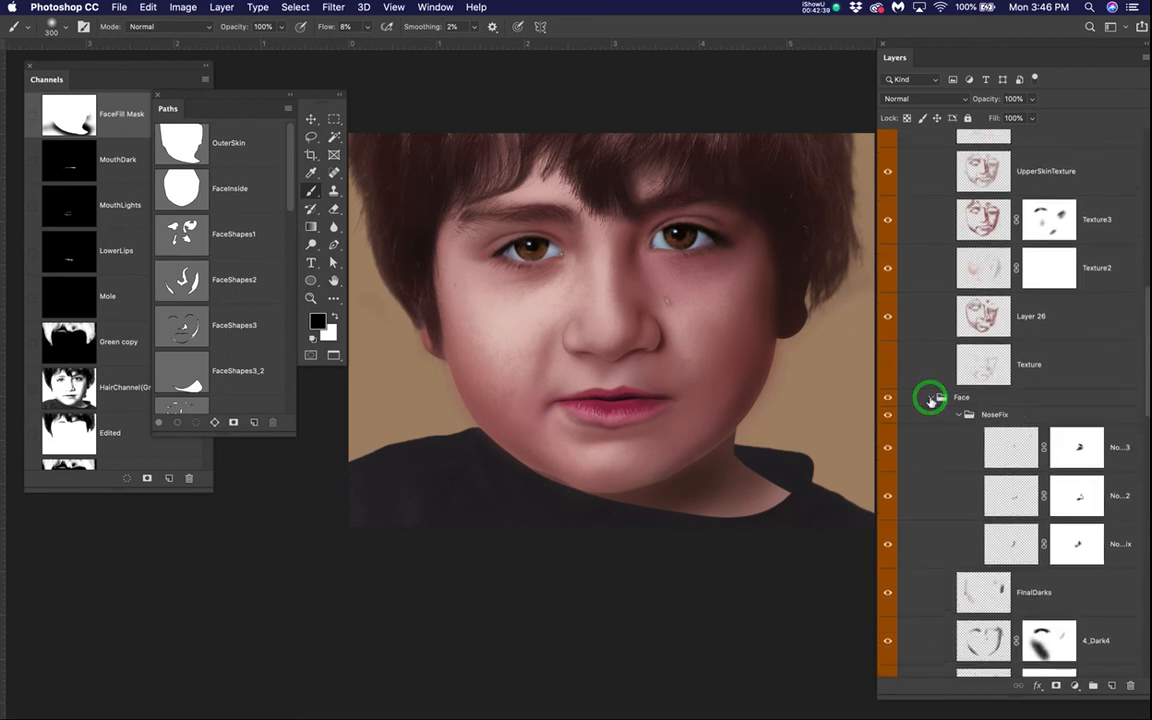
click(930, 398)
scroll(978, 440, down, 8)
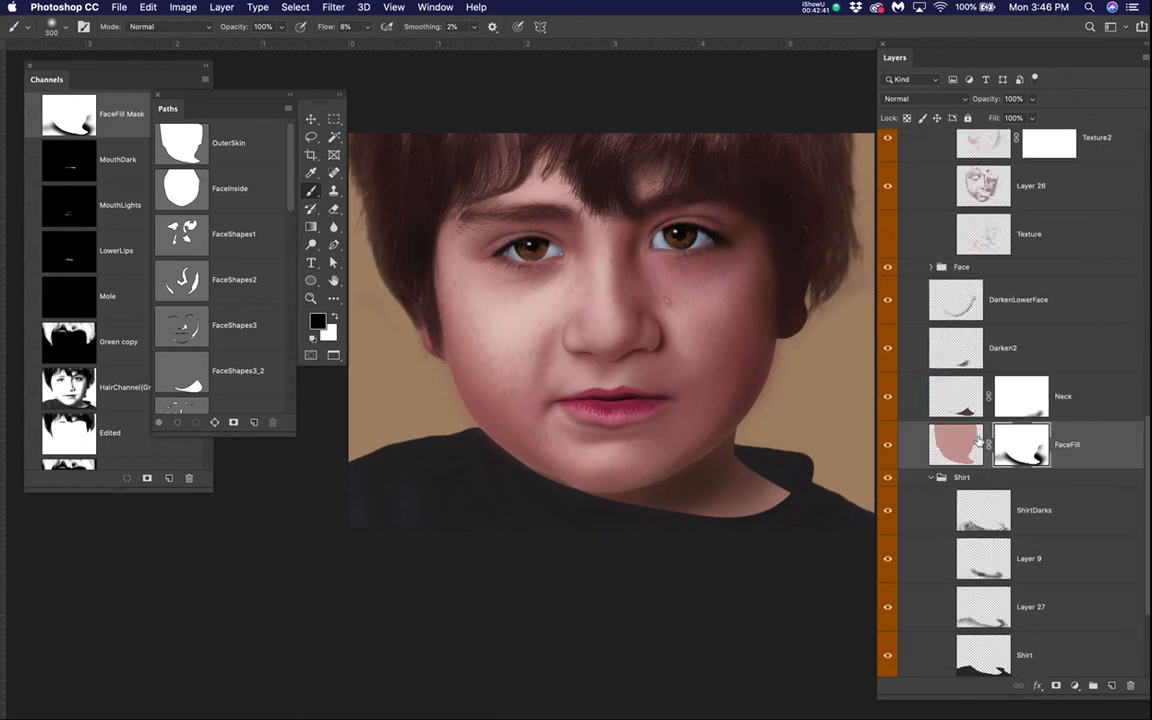
scroll(980, 438, down, 3)
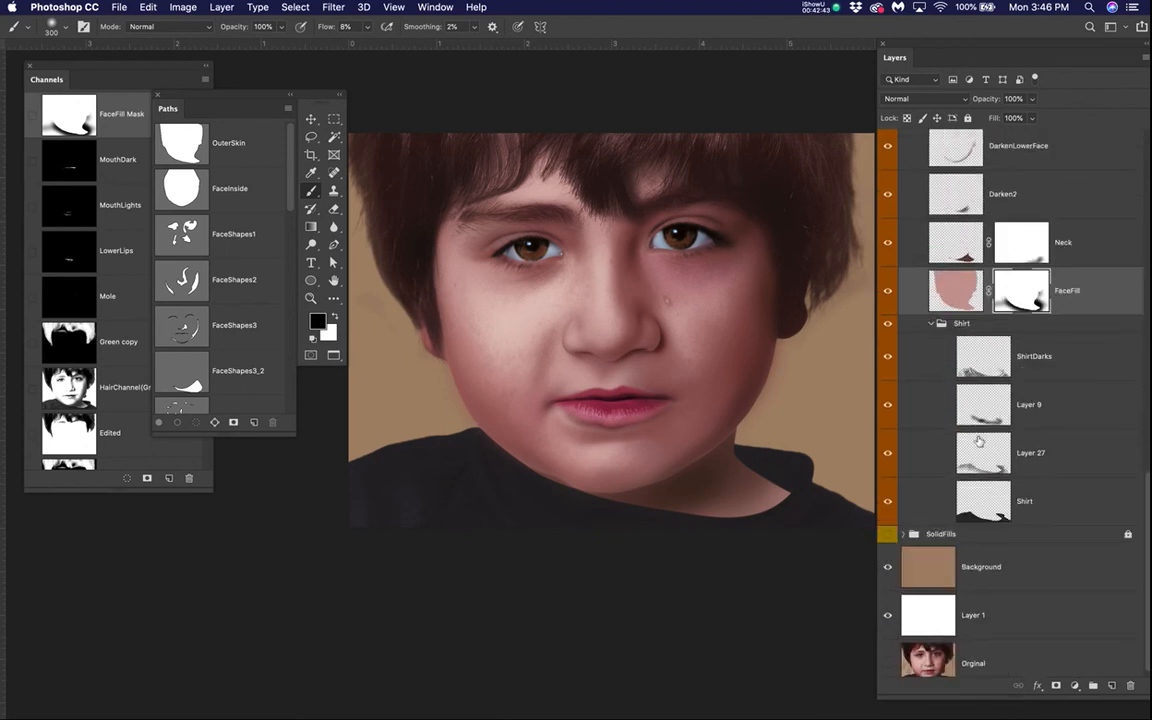
scroll(980, 440, up, 4)
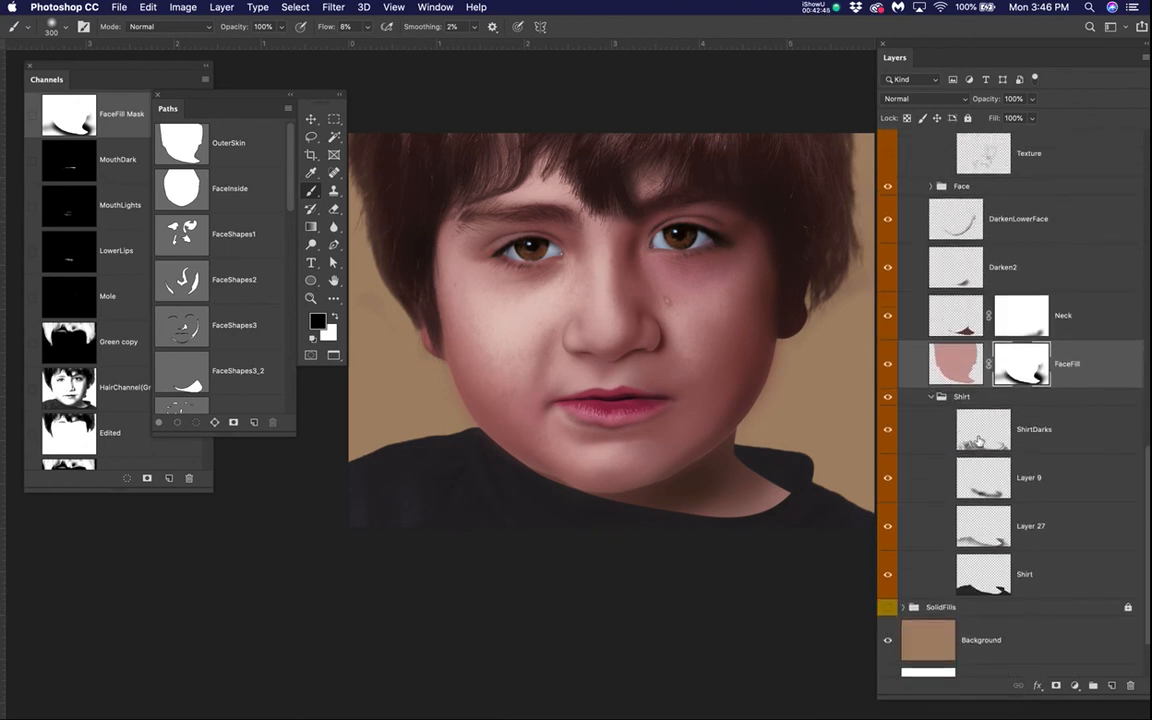
scroll(977, 440, up, 4)
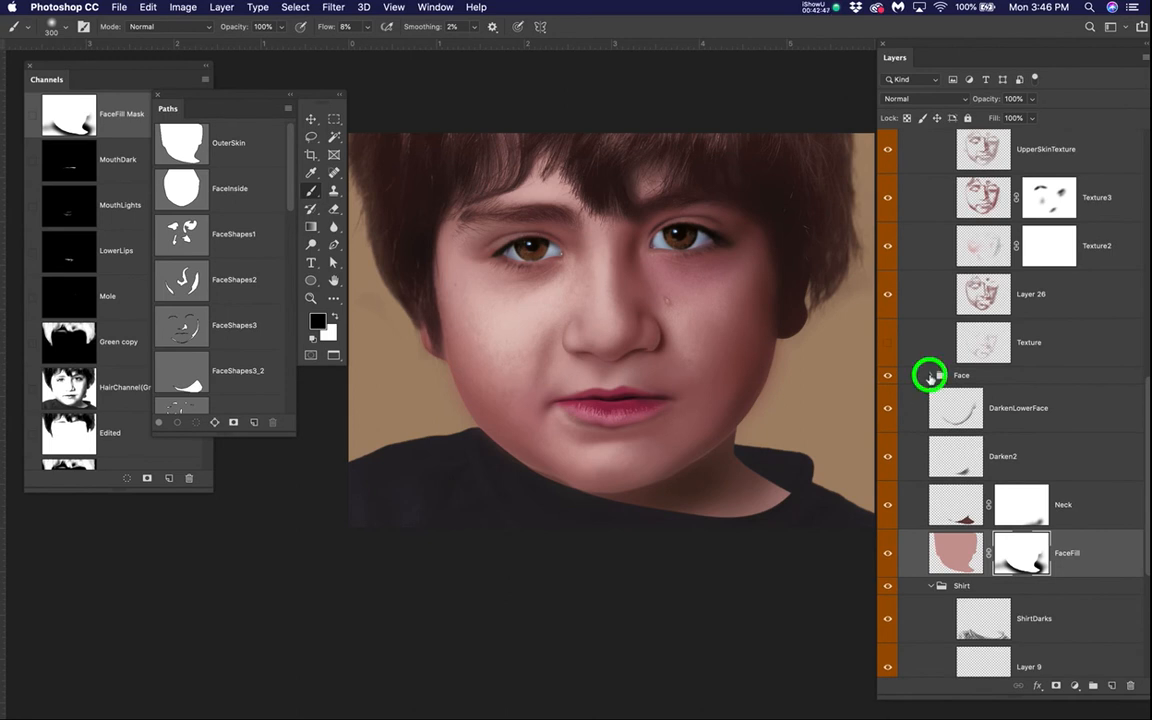
click(930, 376)
click(930, 376)
scroll(965, 387, up, 2)
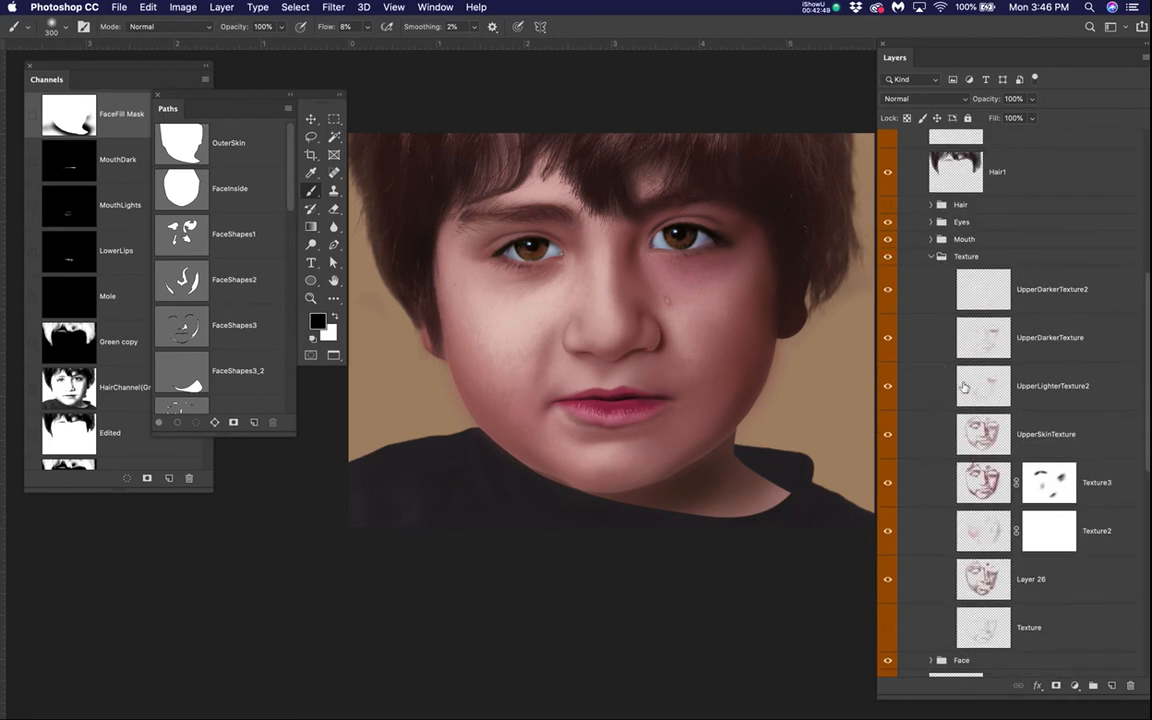
scroll(1060, 450, down, 4)
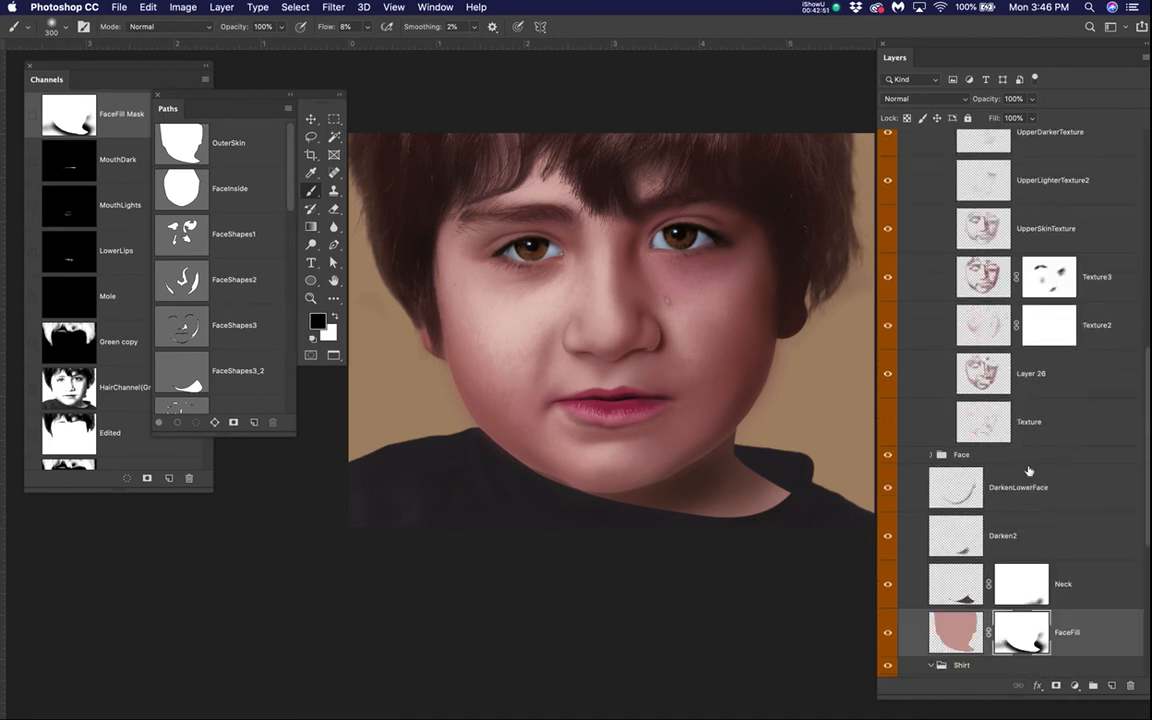
scroll(1021, 473, down, 2)
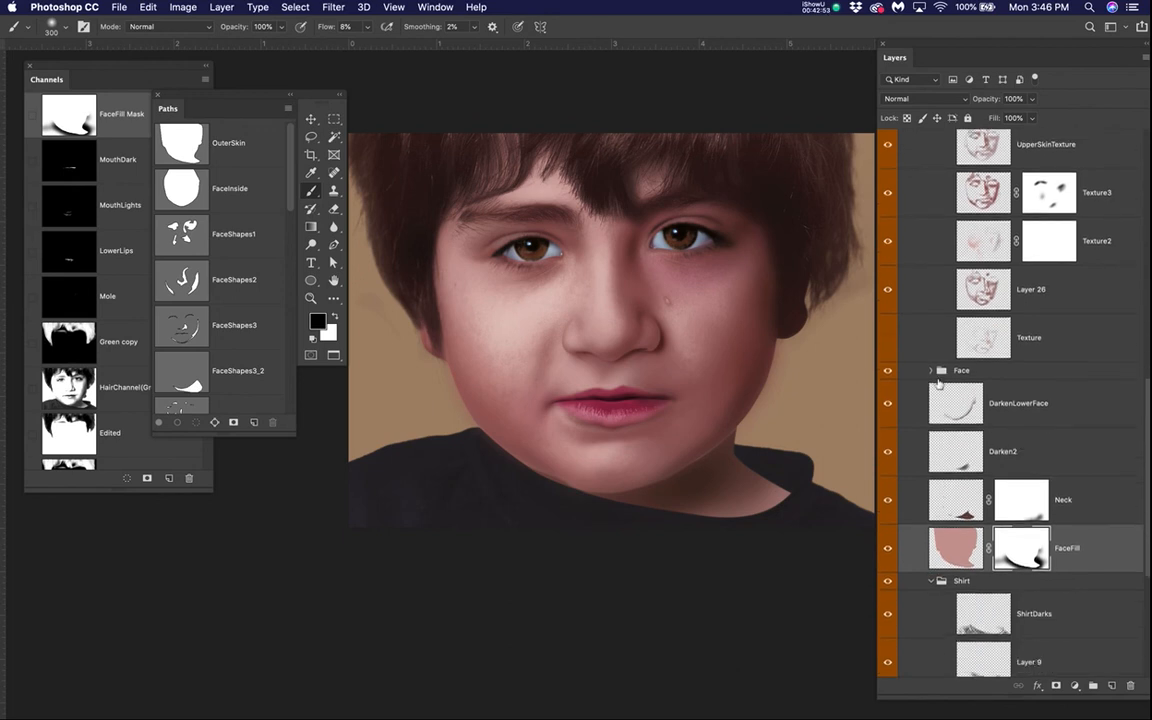
click(930, 372)
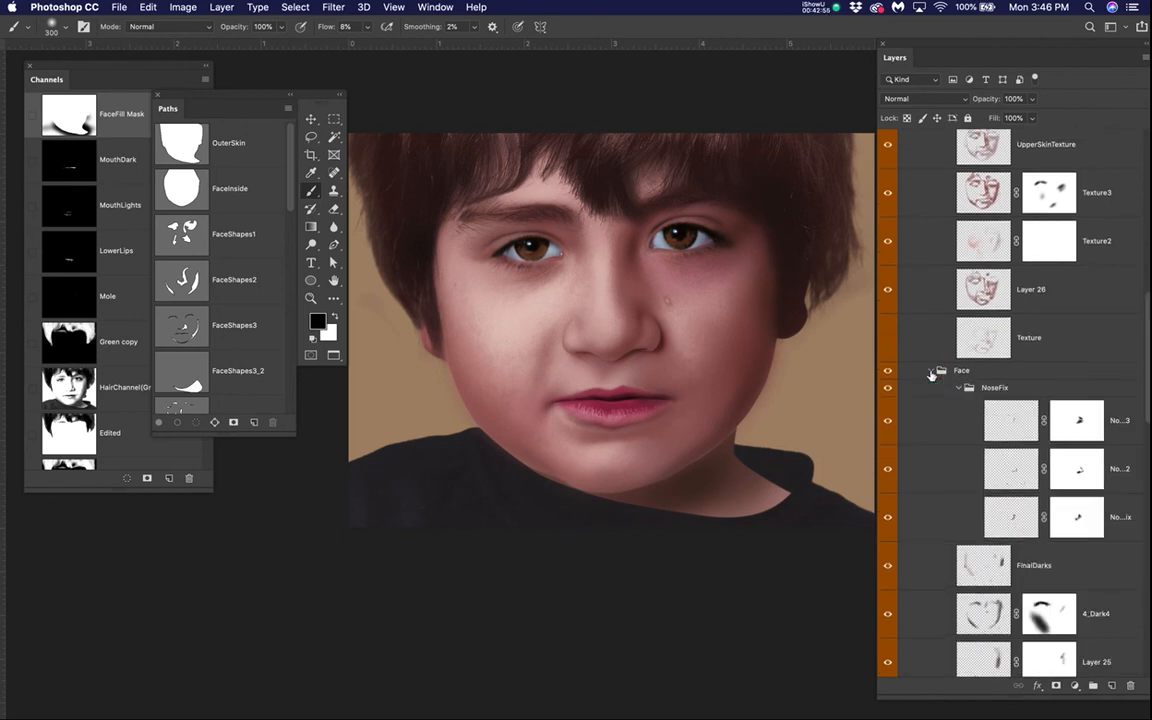
click(931, 372)
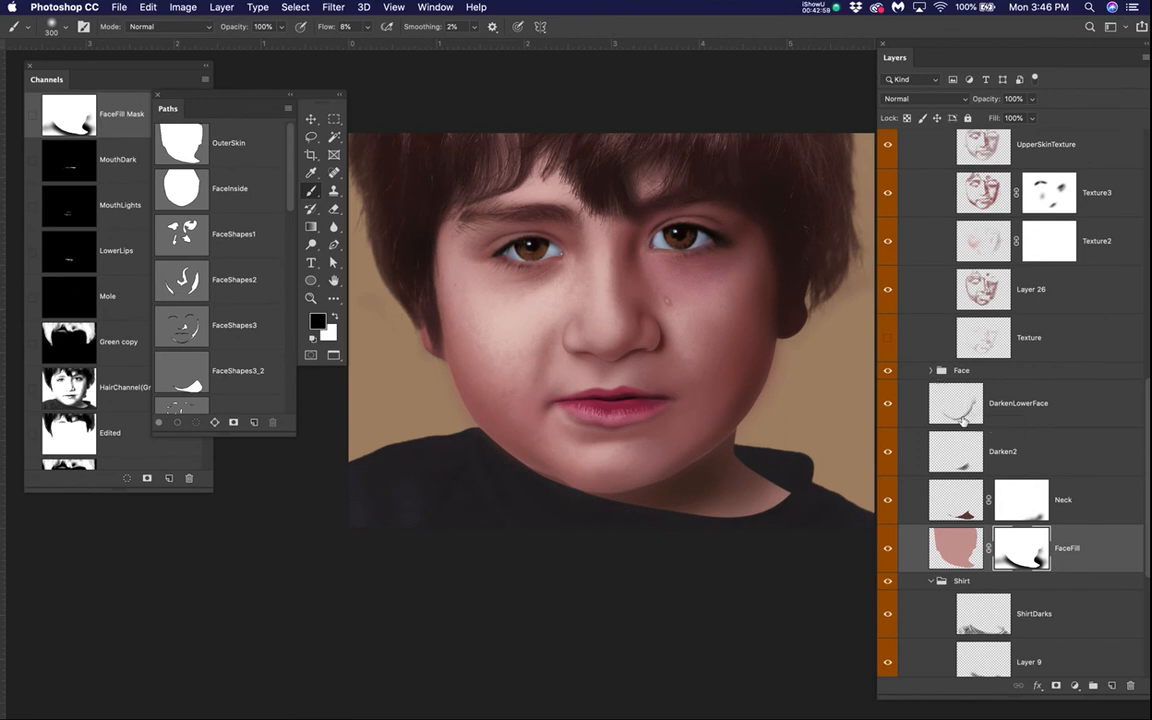
scroll(964, 421, down, 2)
scroll(964, 421, up, 2)
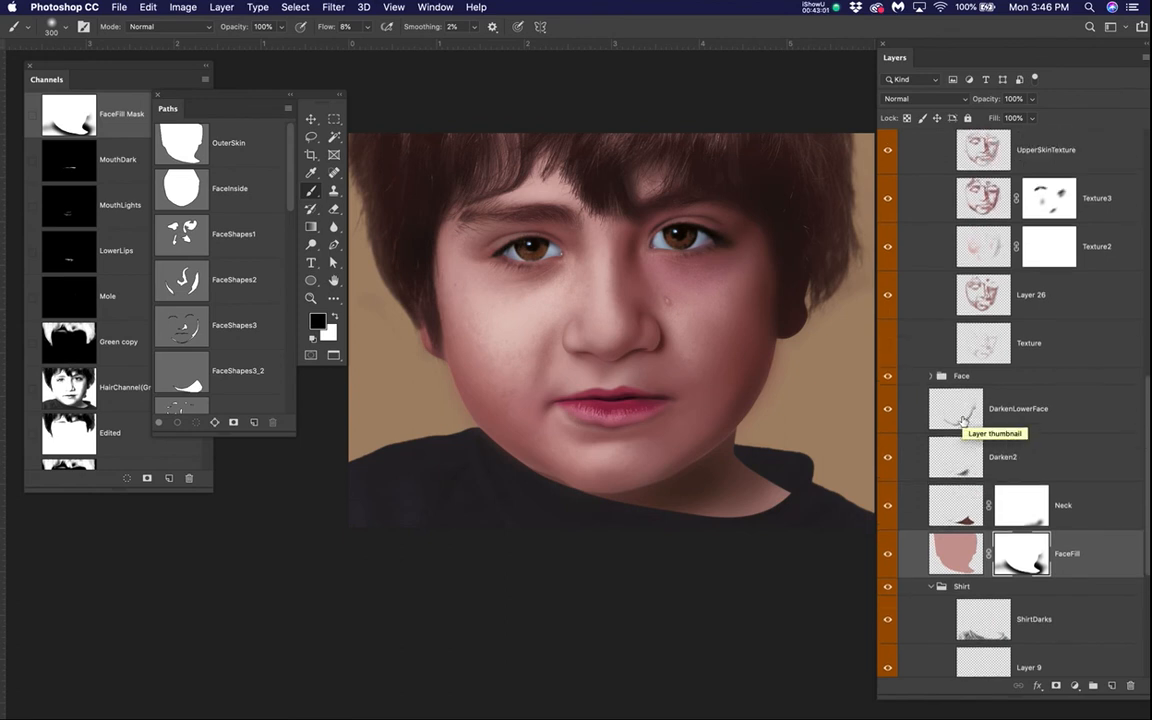
scroll(964, 421, down, 1)
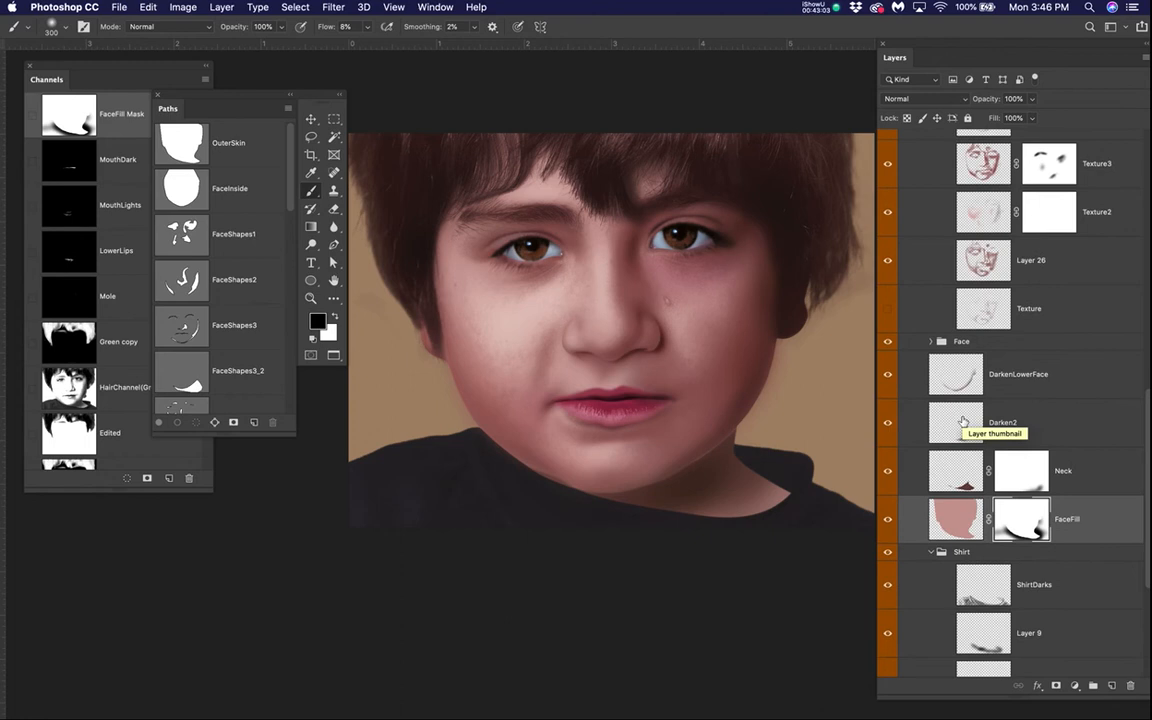
scroll(964, 421, up, 2)
- Try moving the NoseFix group out of the Face group to the top of the Texture group, and undo the move
click(931, 392)
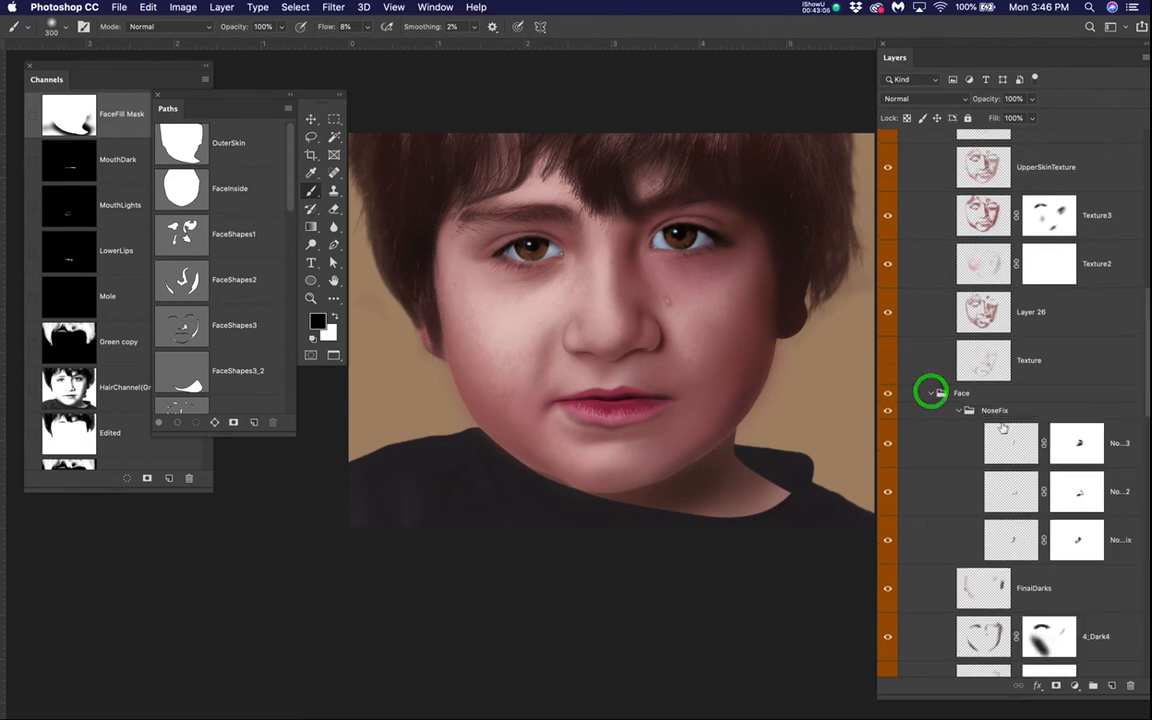
scroll(931, 392, up, 5)
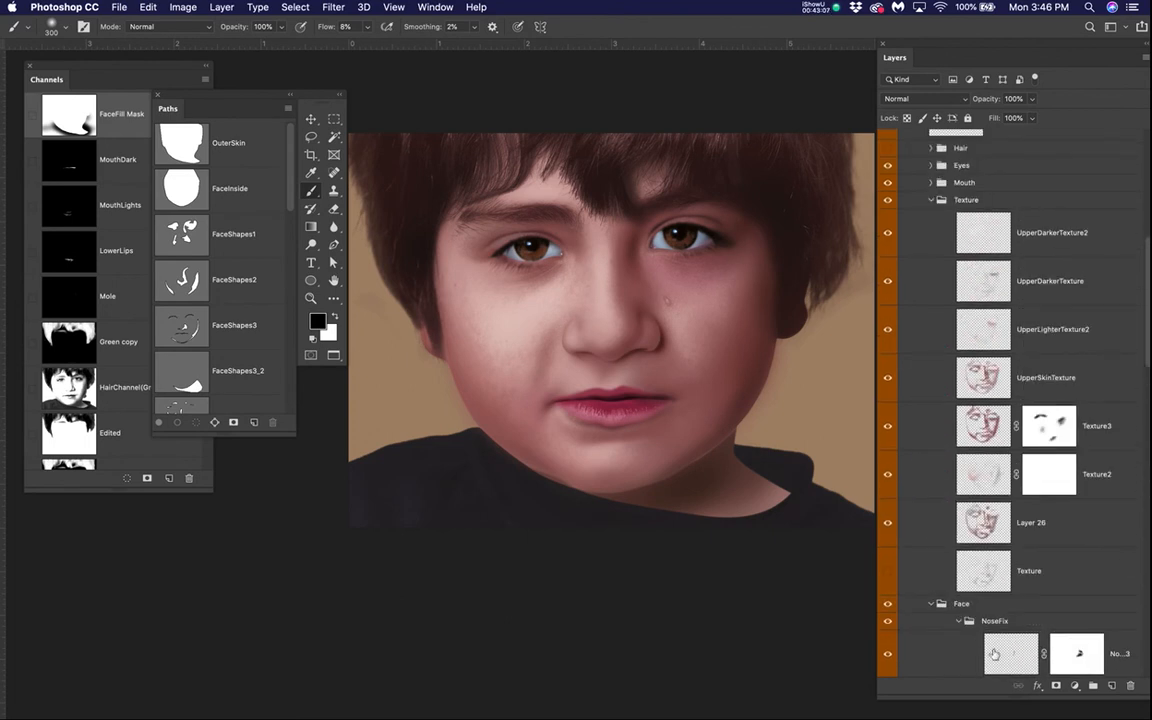
drag(1005, 622, 1010, 214)
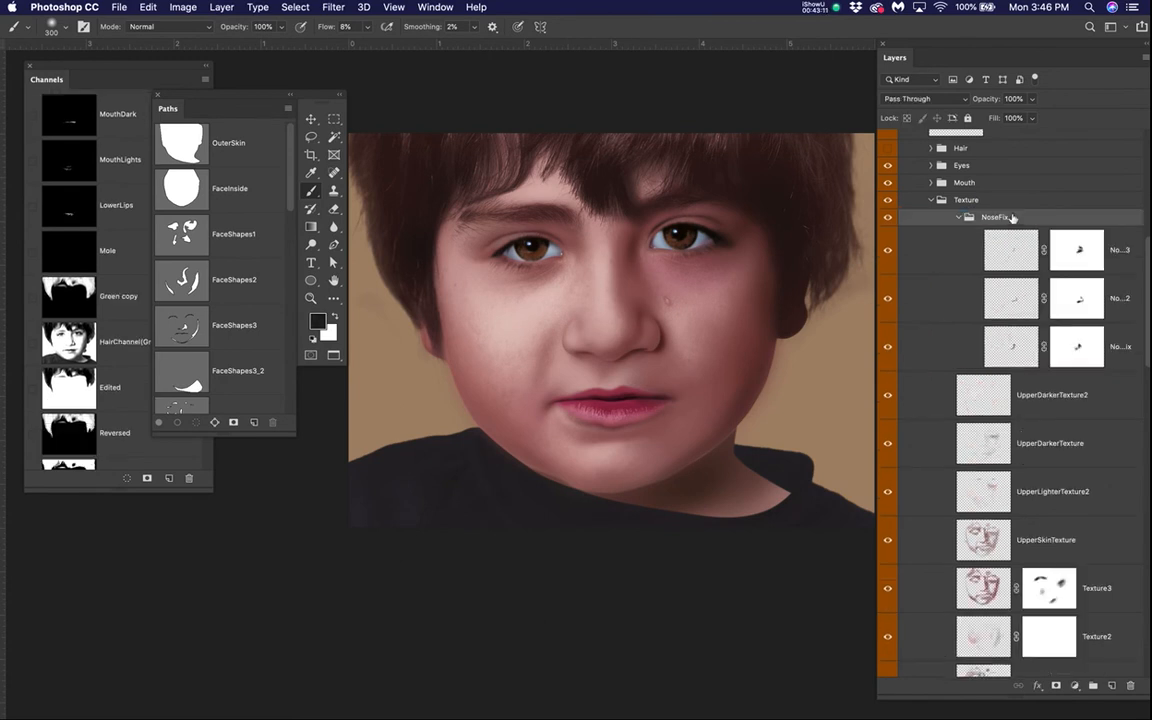
scroll(998, 384, down, 10)
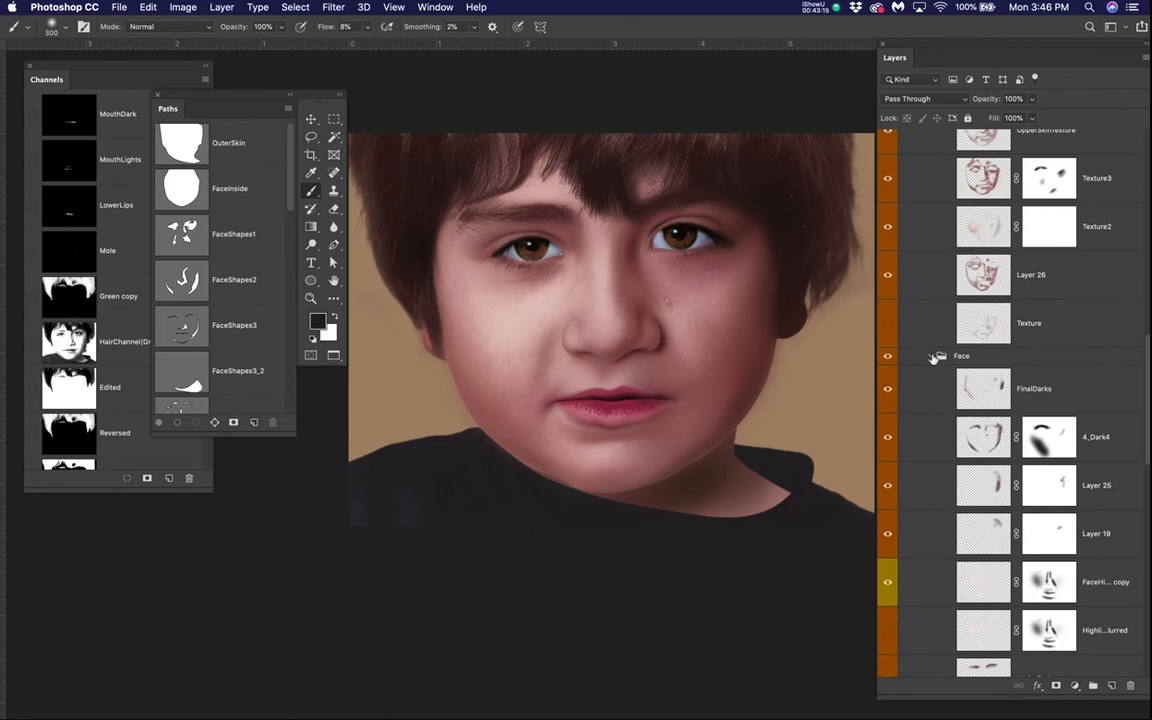
scroll(937, 370, up, 10)
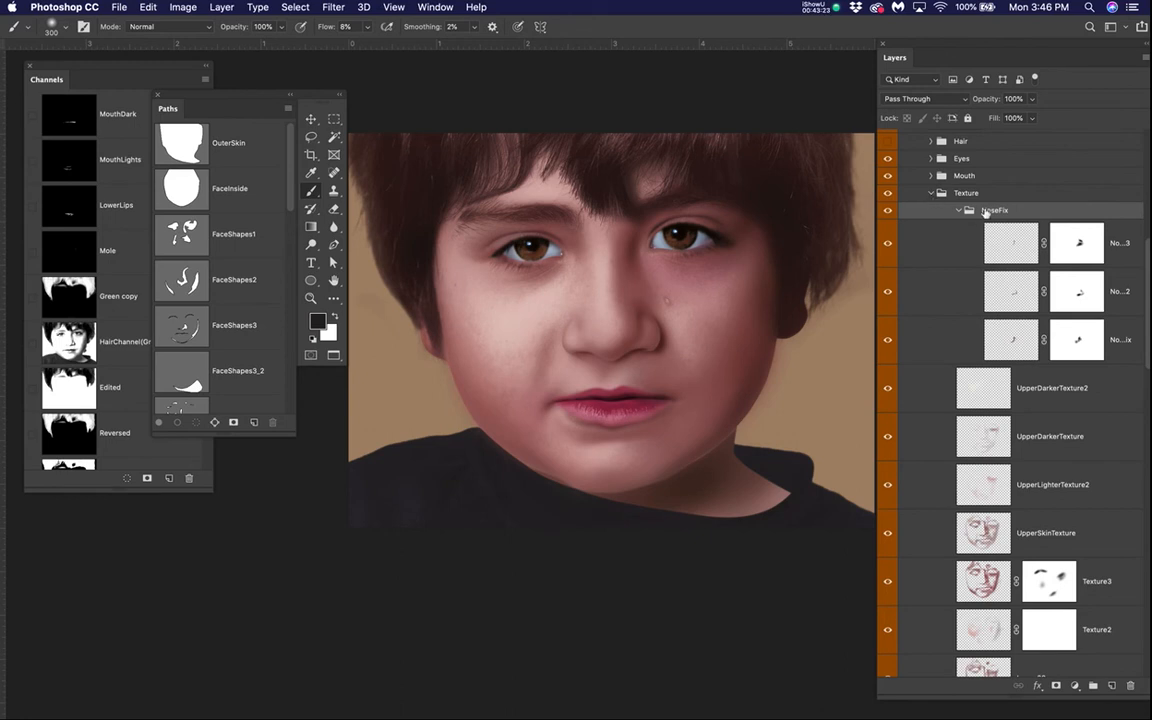
key(super+z)
- Collapse the Texture and NoseFix groups and review the Face group's layers down to FaceFill
scroll(960, 290, up, 12)
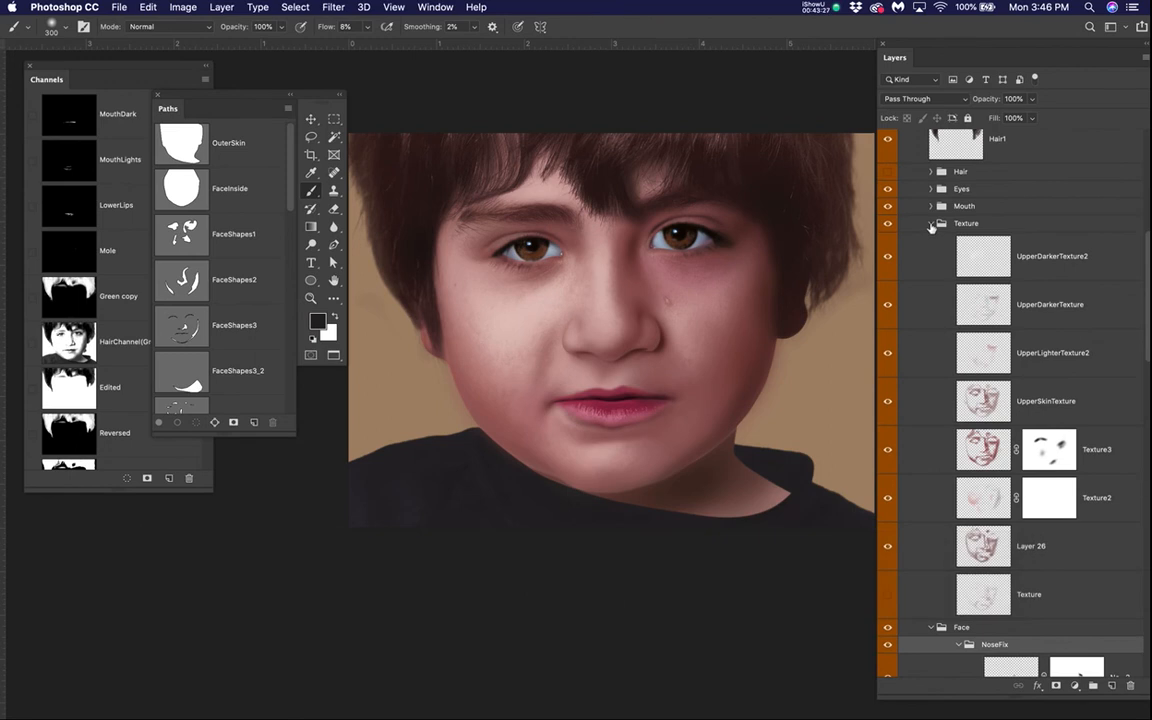
click(931, 224)
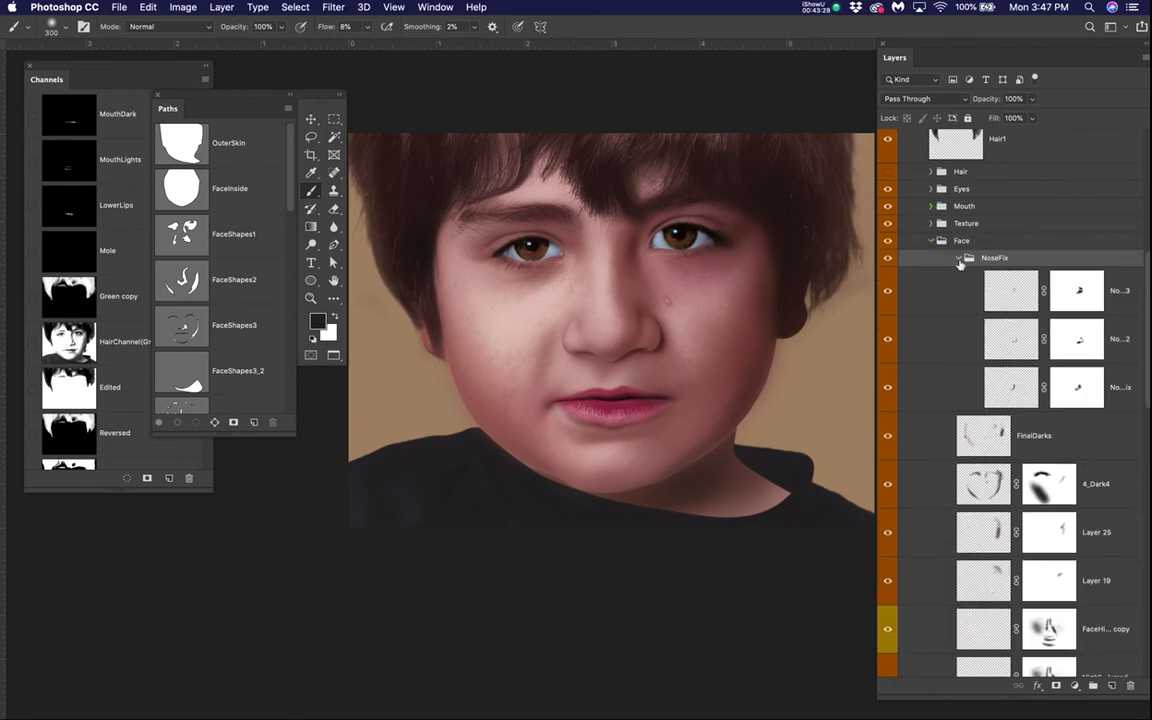
click(958, 258)
scroll(1000, 372, down, 10)
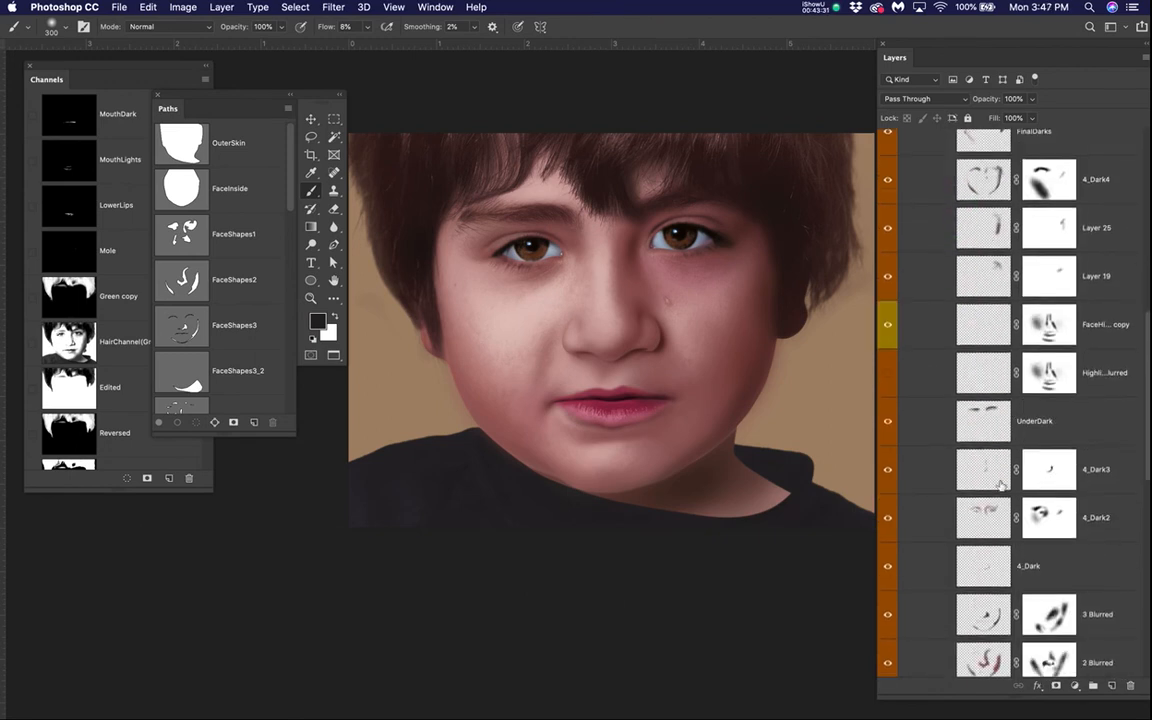
scroll(993, 608, down, 1)
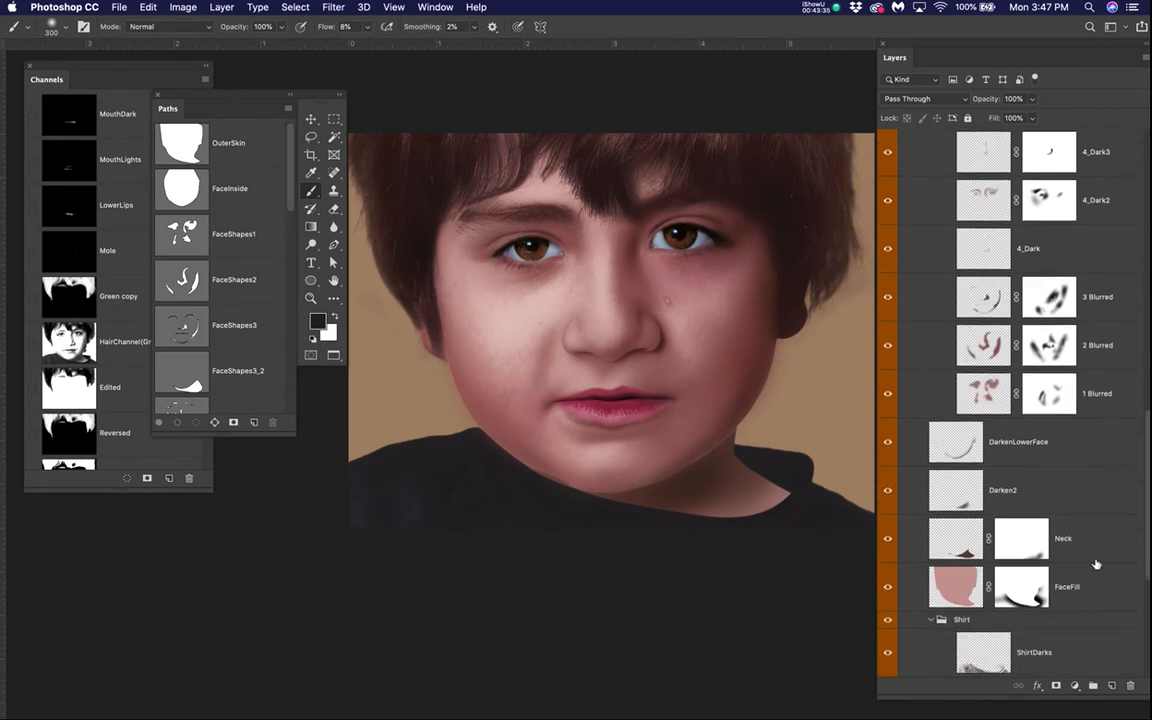
- Clip the Neck, Darken2 and DarkenLowerFace layers to the FaceFill layer while they sit outside the Face group
drag(1097, 565, 1104, 562)
alt+click(1101, 561)
alt+click(1101, 513)
alt+click(1085, 465)
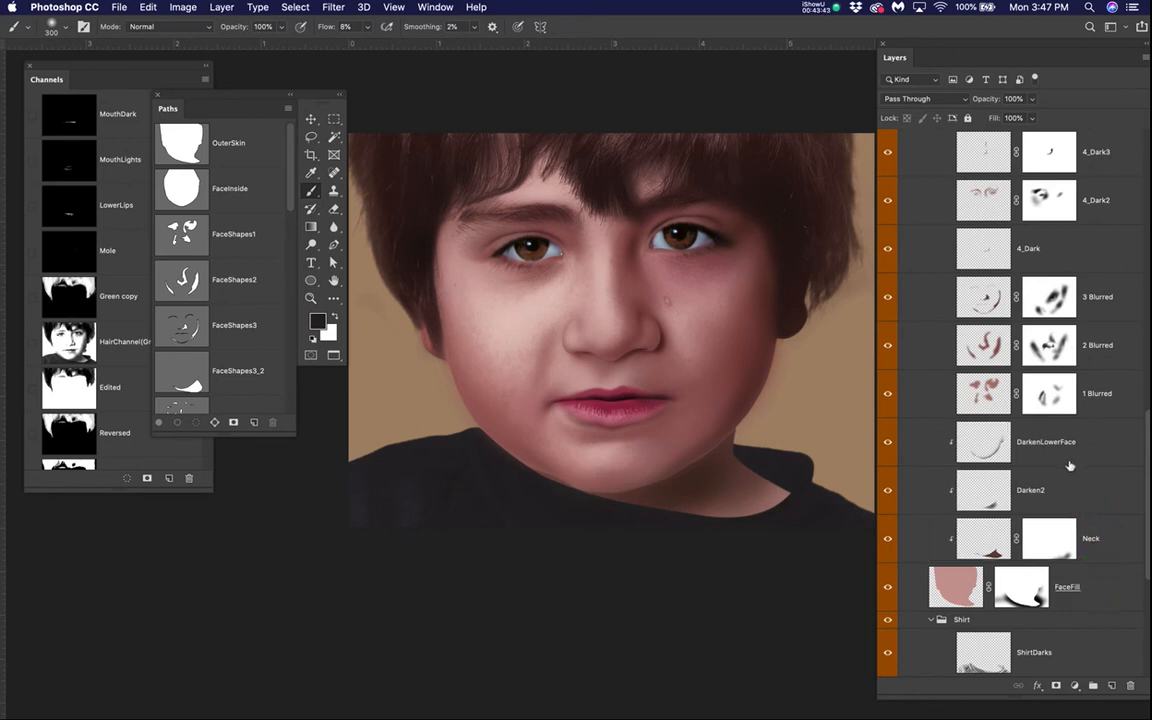
- Try moving FaceFill and its clipped layers up to DarkenLowerFace into the Face group below 1 Blurred, and undo the move
click(1083, 587)
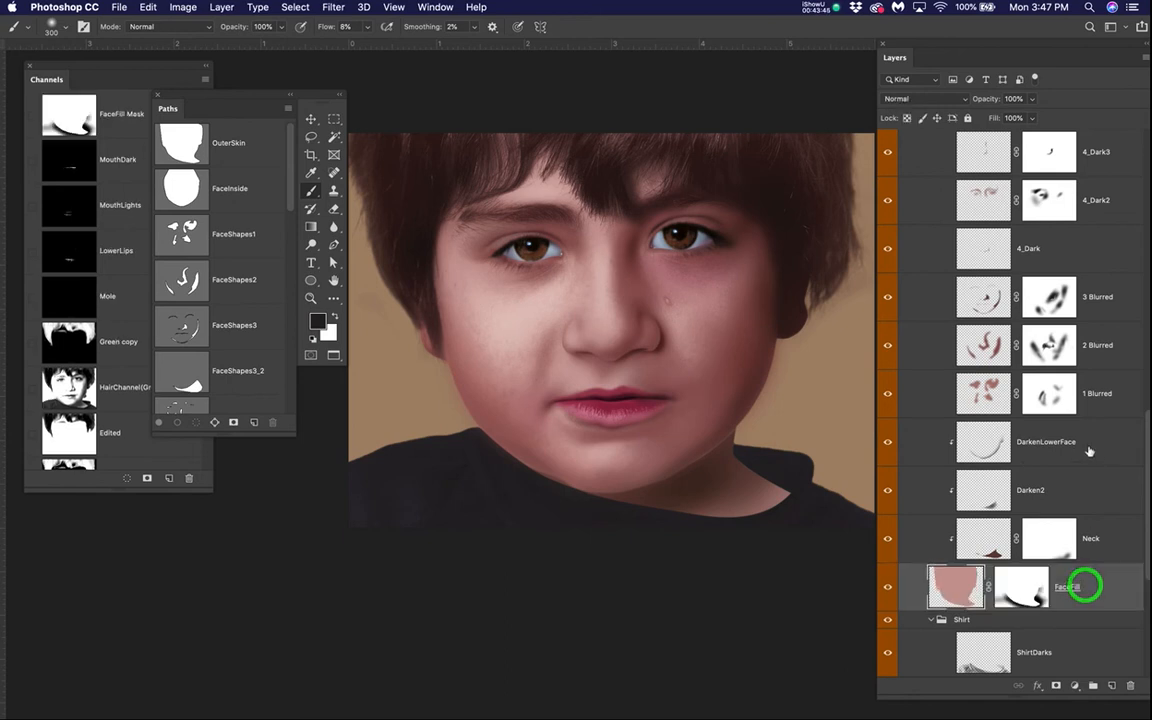
shift+click(1088, 447)
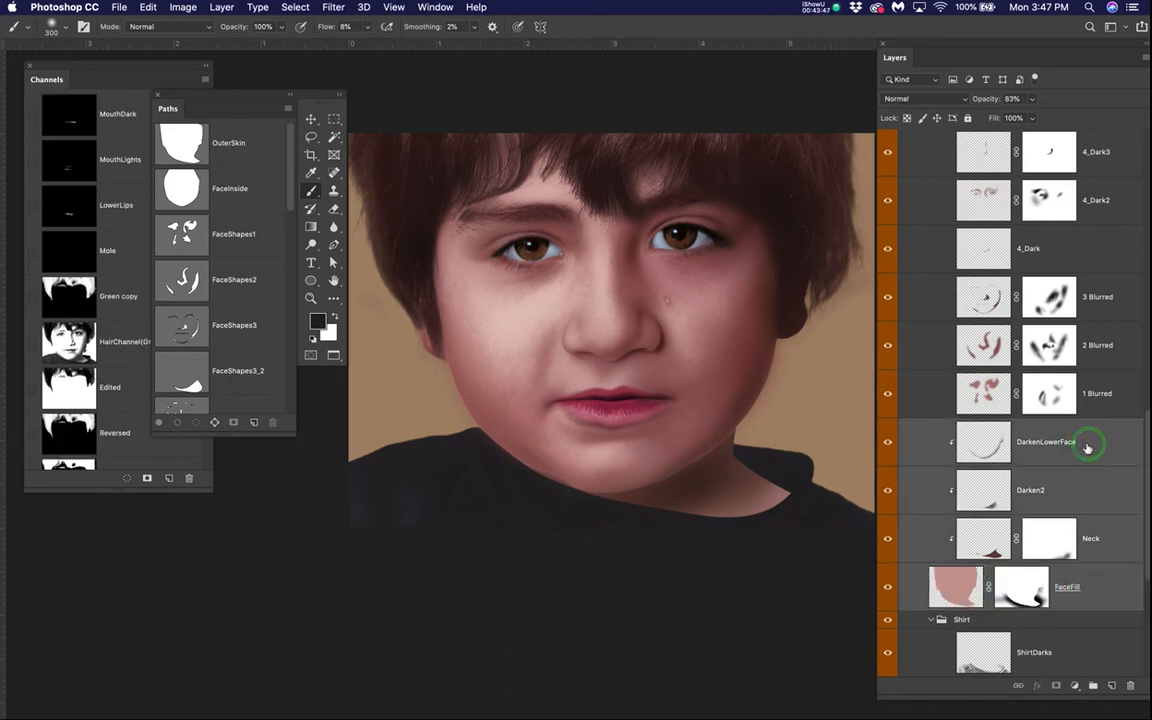
scroll(1088, 447, up, 8)
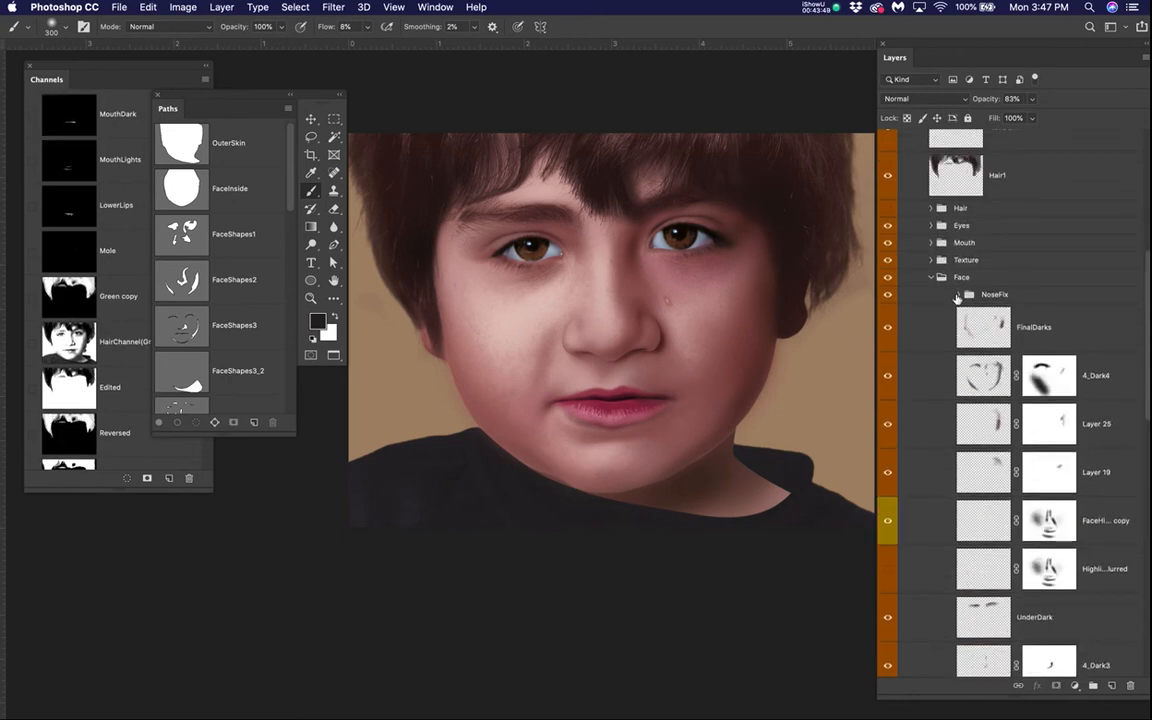
scroll(1017, 455, down, 8)
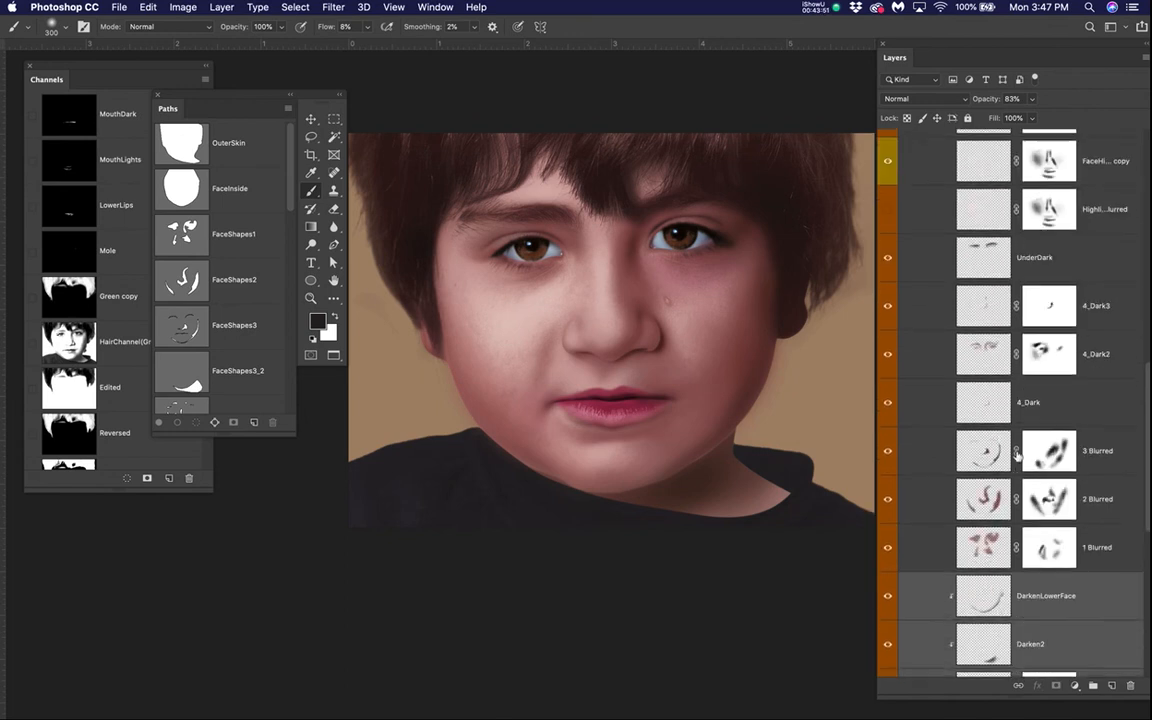
drag(1115, 613, 1094, 437)
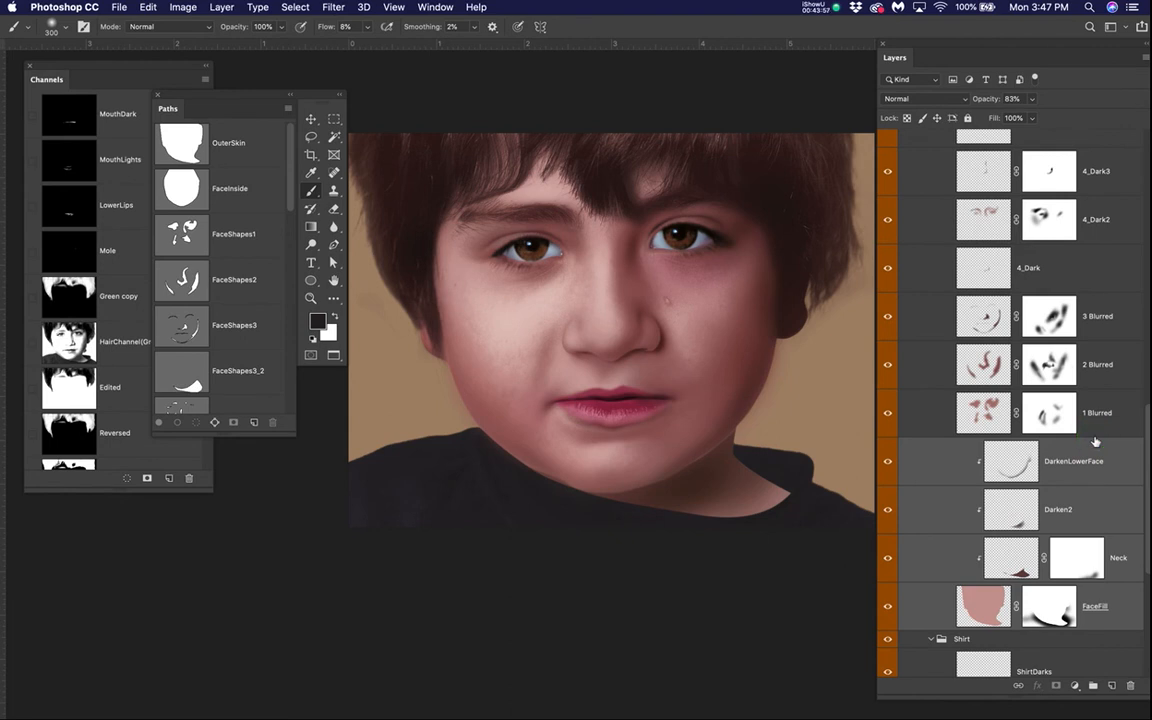
key(super+z)
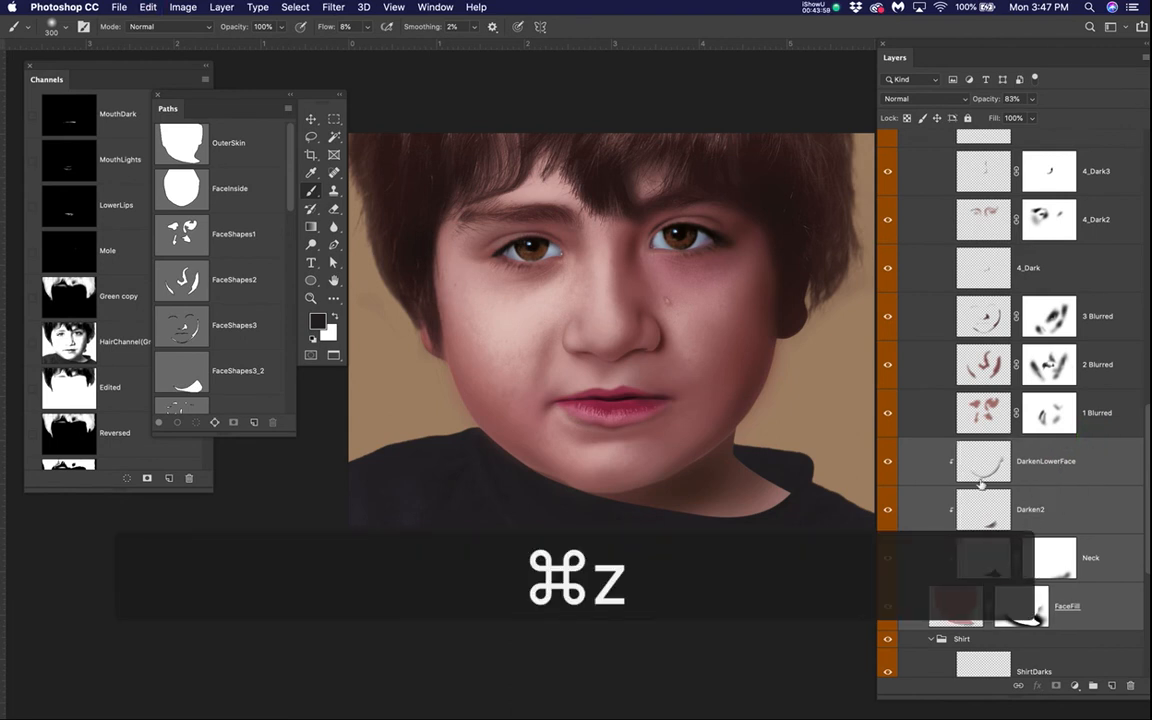
- Release the clipping of DarkenLowerFace, Darken2 and Neck from FaceFill
alt+click(1072, 484)
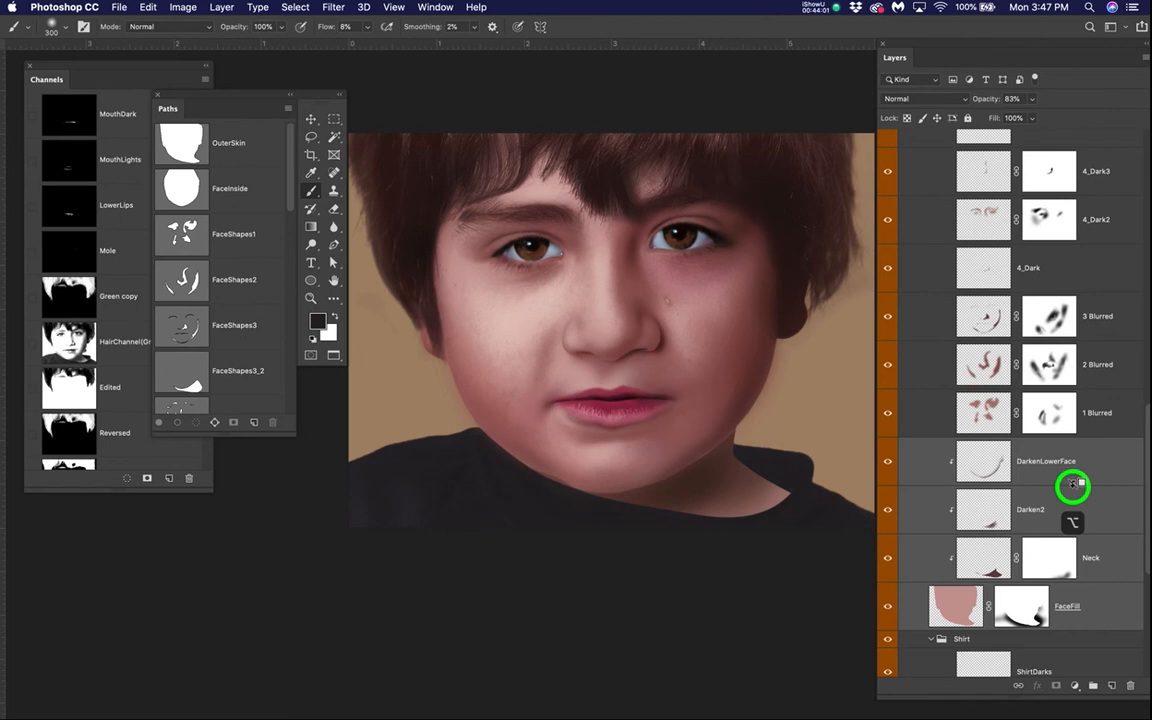
alt+click(1100, 533)
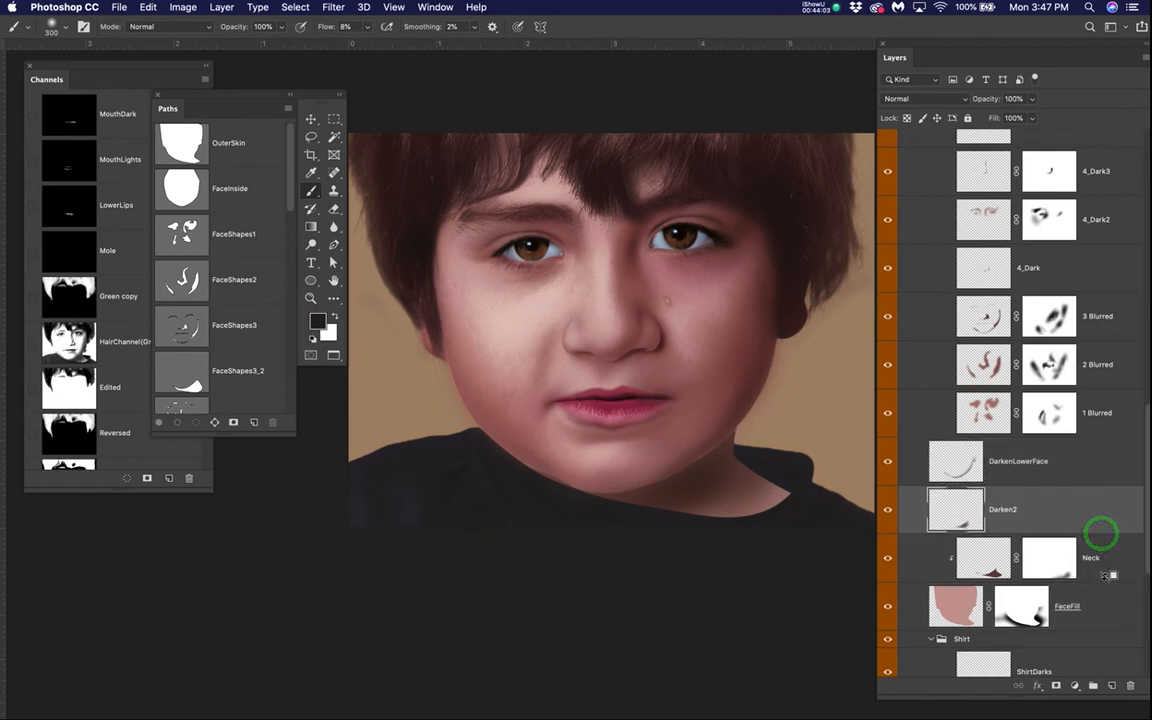
alt+click(1100, 598)
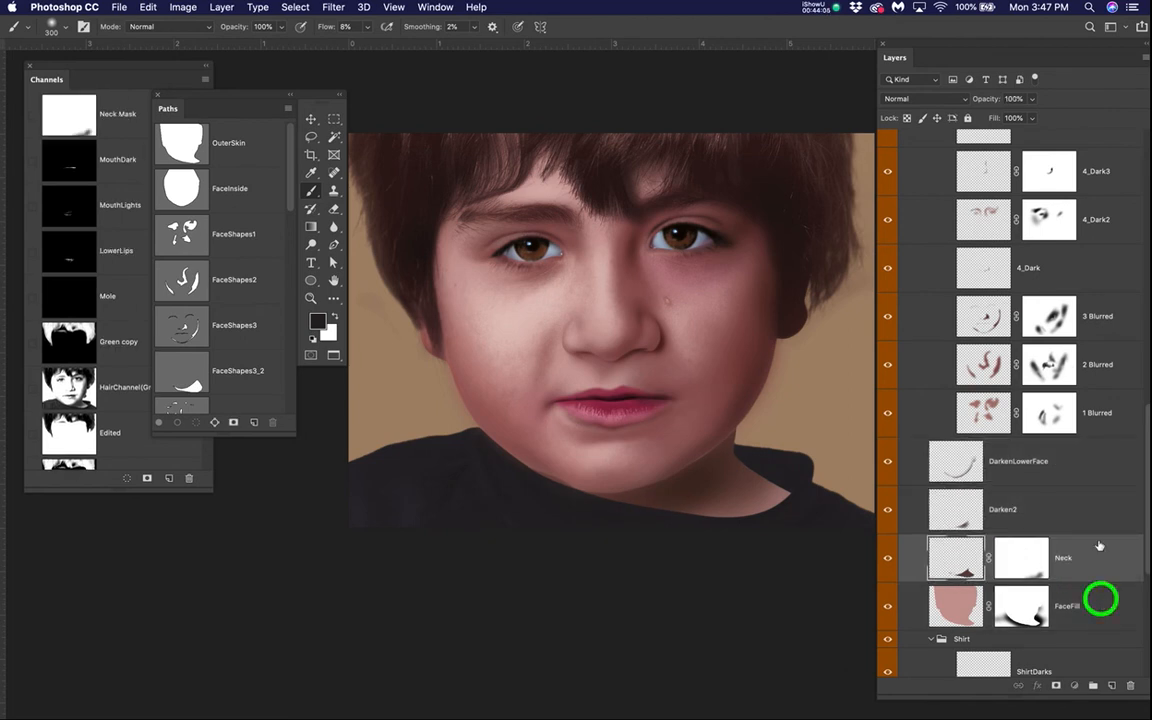
- Move the FaceFill, Neck, Darken2 and DarkenLowerFace layers together into the Face group, directly below 1 Blurred
click(1100, 600)
shift+click(1083, 465)
drag(1095, 553, 1095, 442)
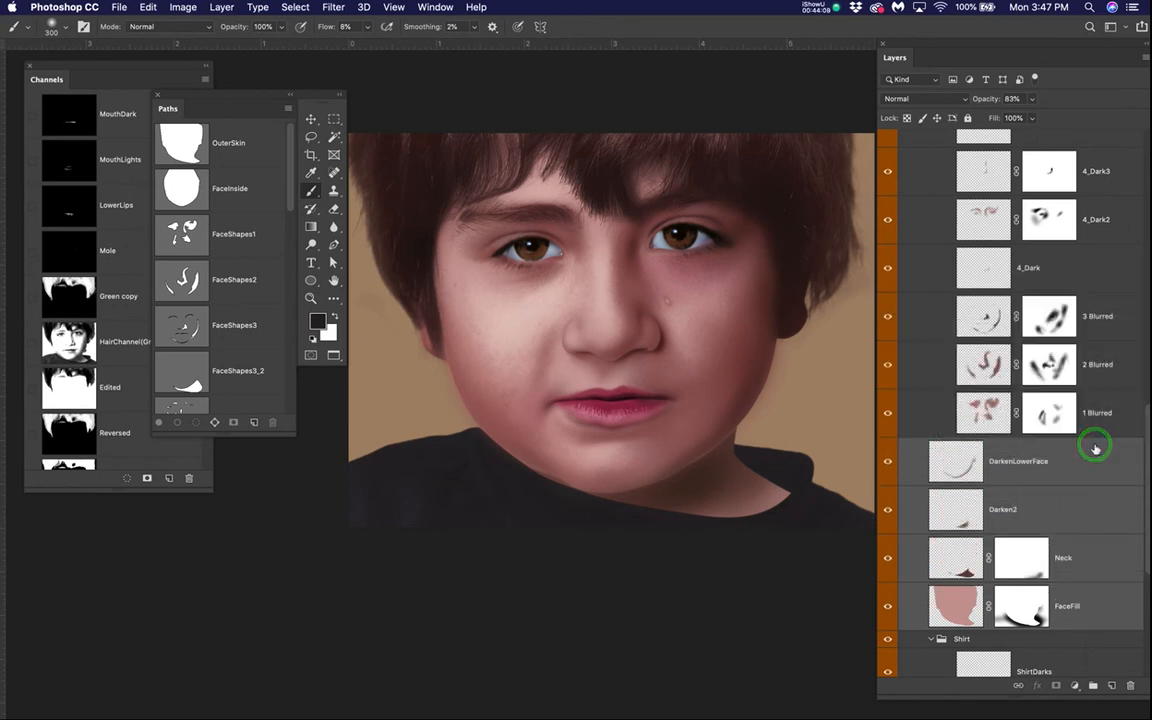
drag(1100, 620, 1100, 437)
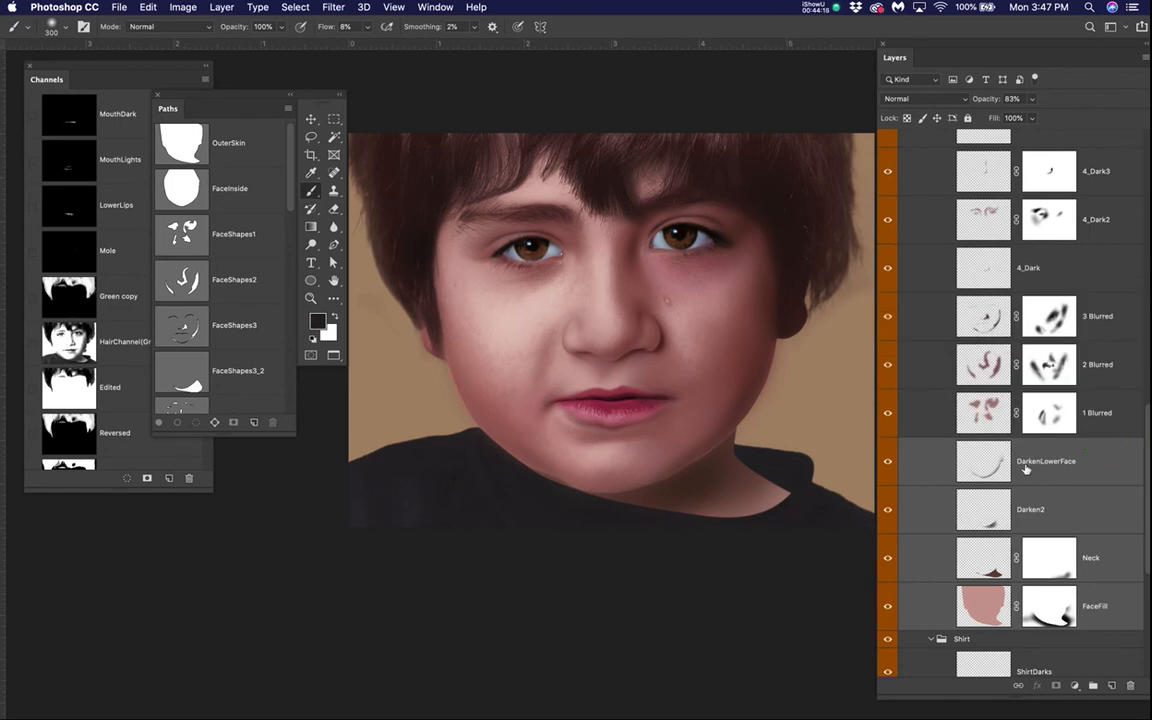
- Clip Neck, Darken2 and DarkenLowerFace to FaceFill inside the Face group
alt+click(1117, 583)
alt+click(1119, 534)
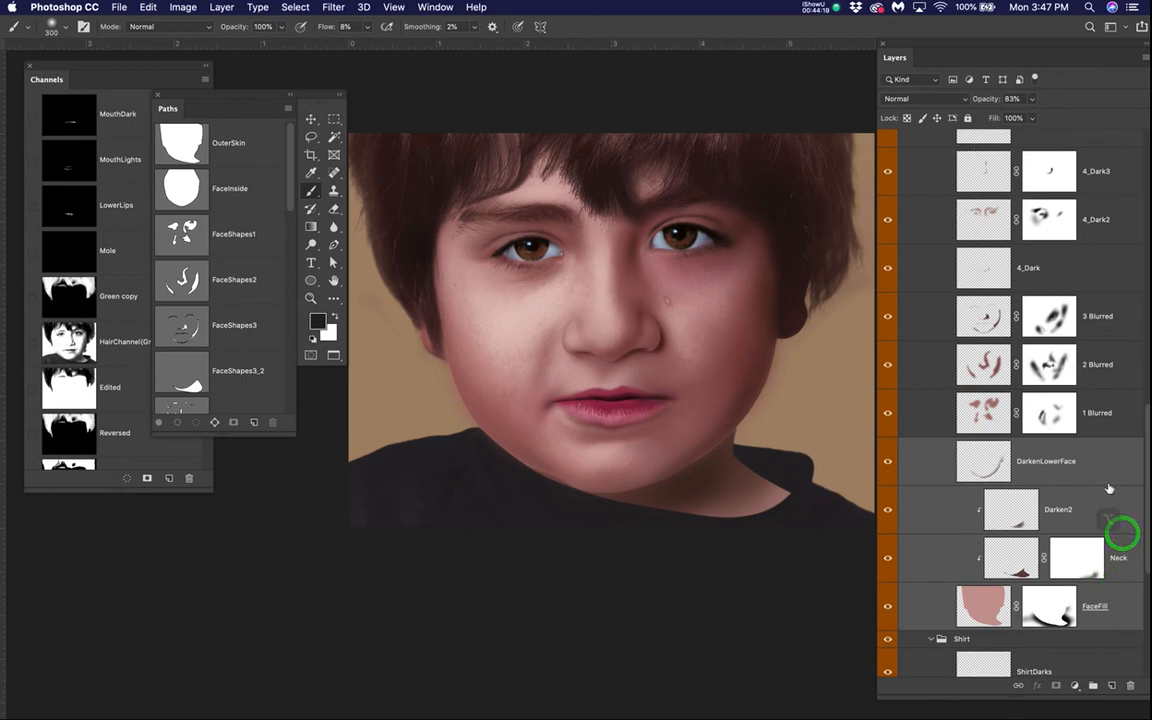
alt+click(1111, 481)
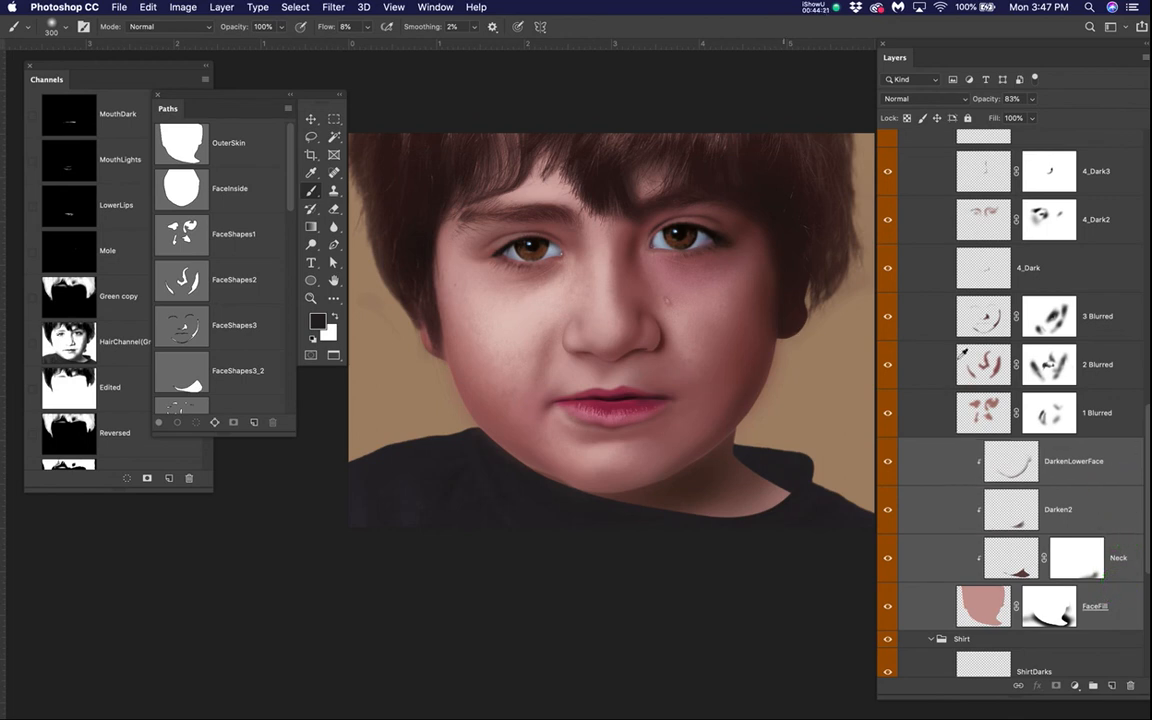
- Add 1 Blurred, 2 Blurred, 3 Blurred, 4_Dark and 4_Dark2 to the layers clipped to FaceFill
alt+click(1123, 436)
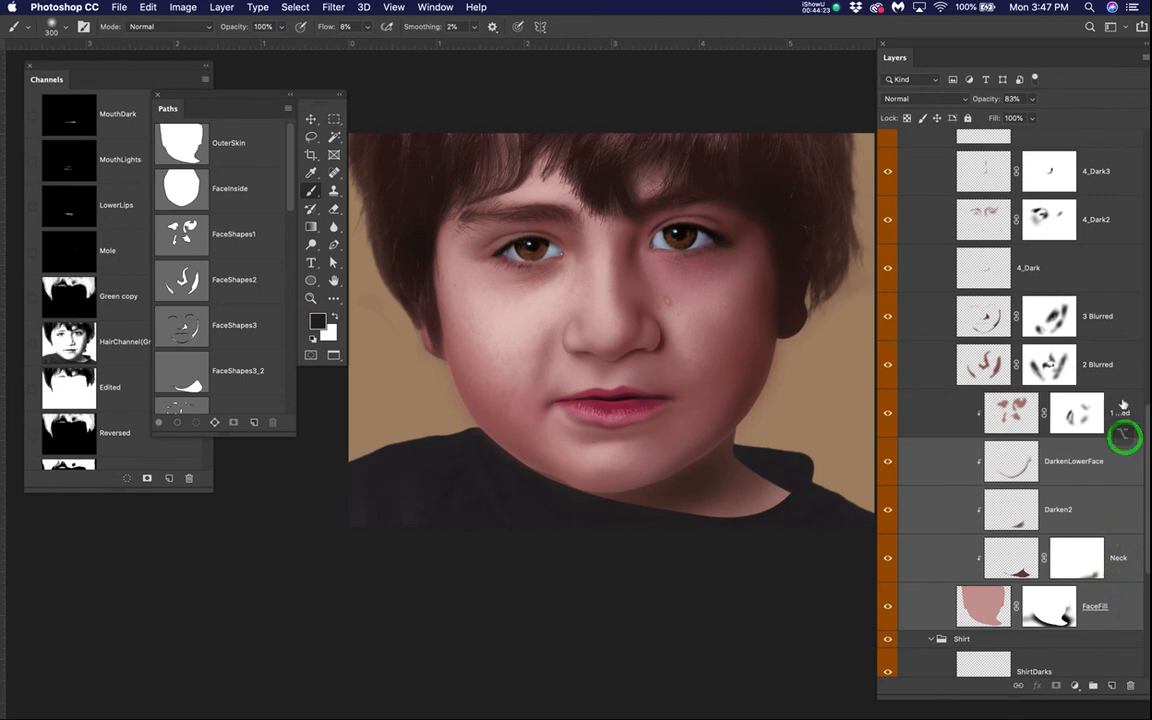
alt+click(1123, 389)
alt+click(1116, 341)
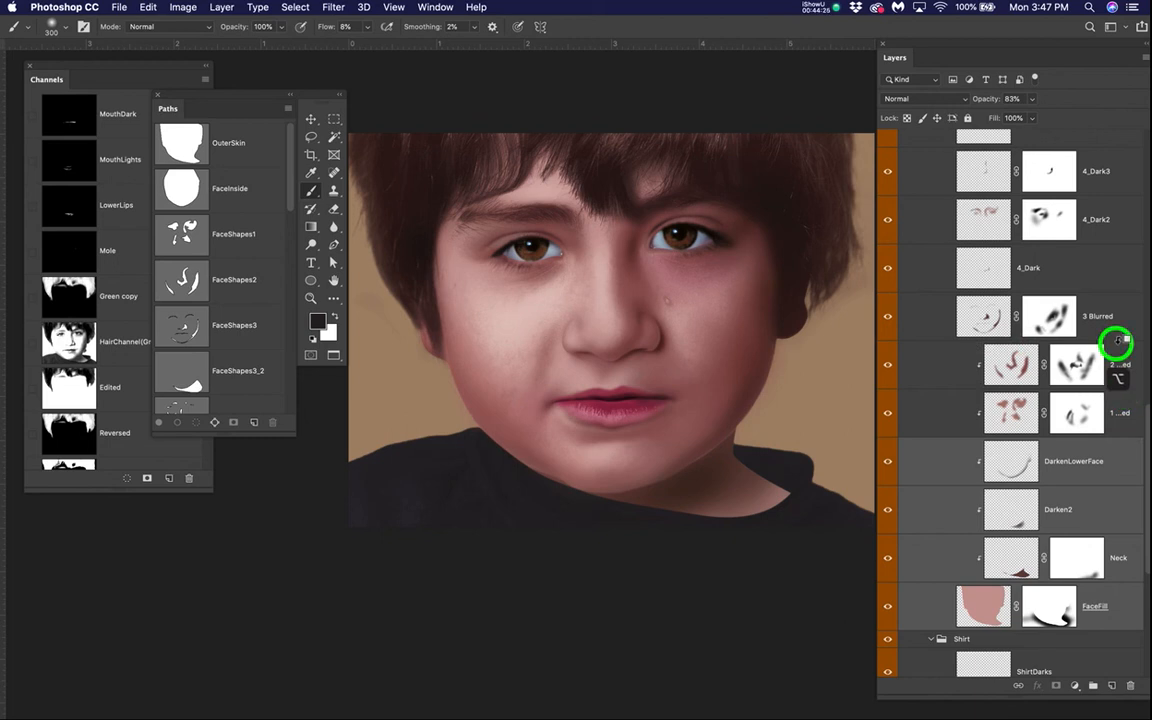
alt+click(1124, 291)
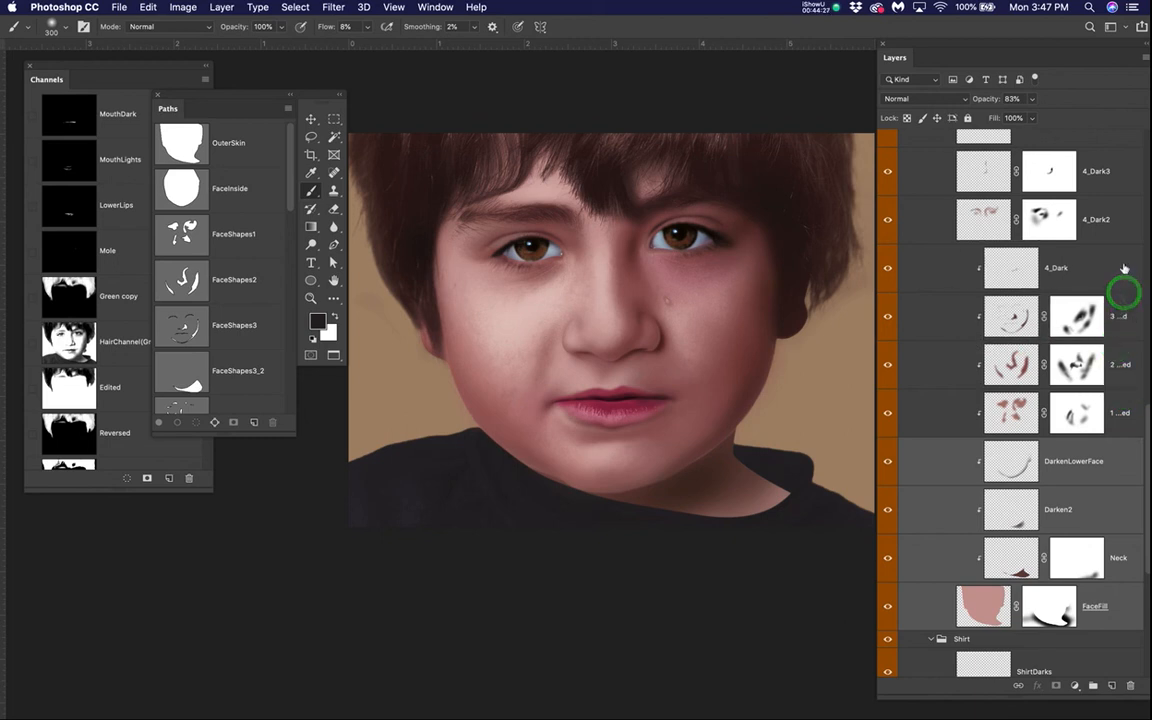
alt+click(1122, 244)
scroll(1118, 240, up, 5)
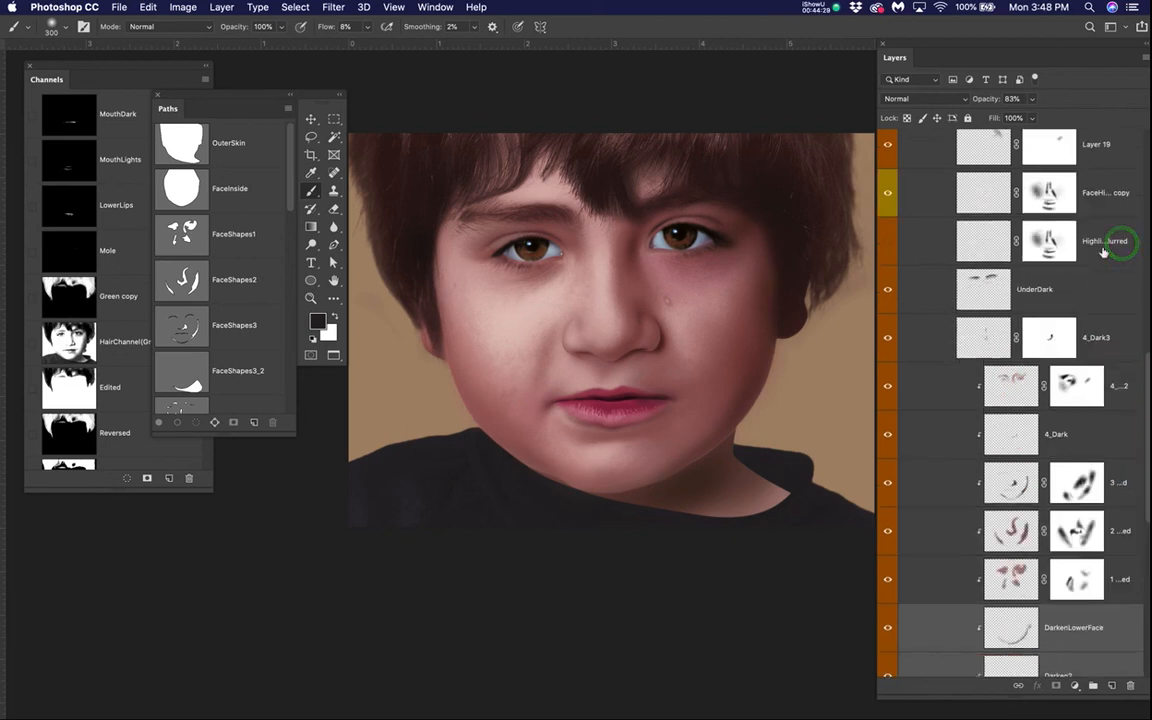
- Duplicate 4_Dark3 beneath itself and clip the copy, 4_Dark3, UnderDark and the two highlight layers above it to FaceFill
alt+click(1124, 361)
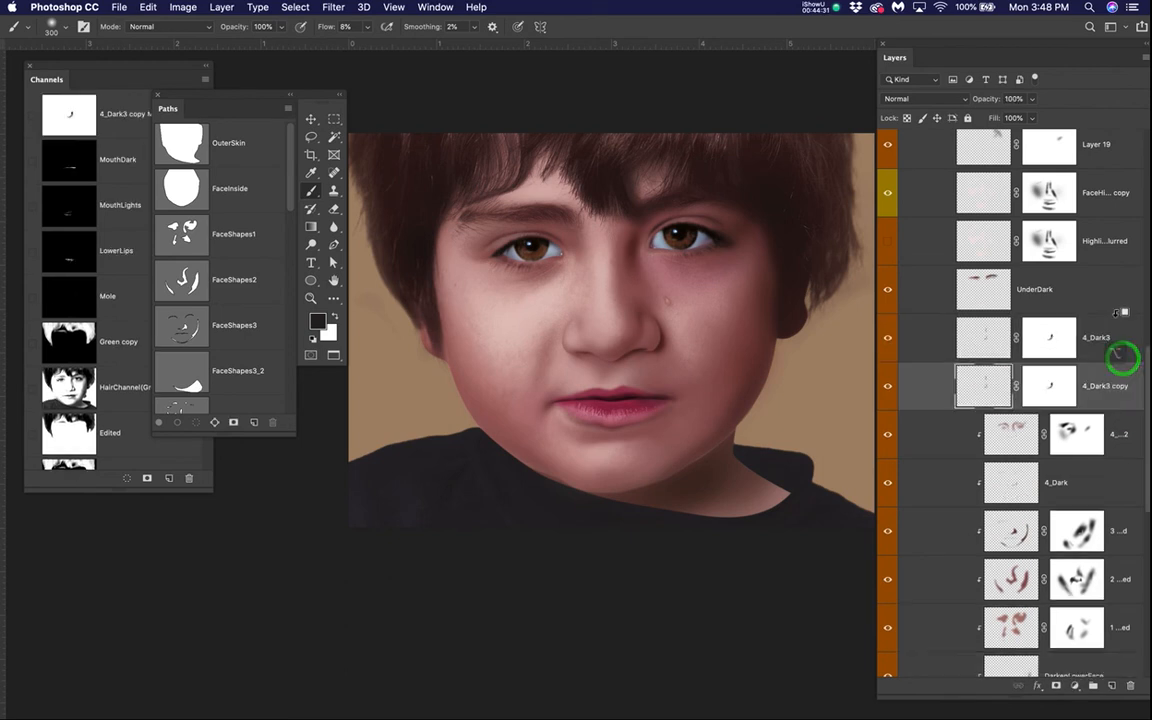
alt+click(1119, 362)
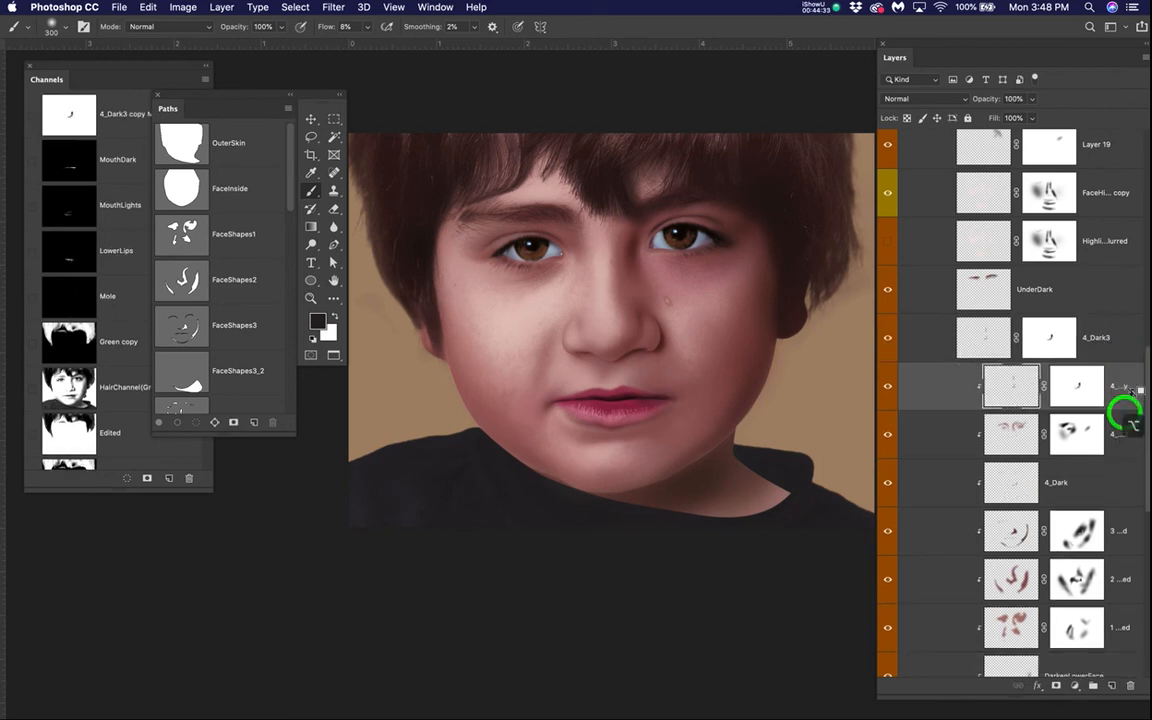
alt+click(1119, 362)
alt+click(1121, 314)
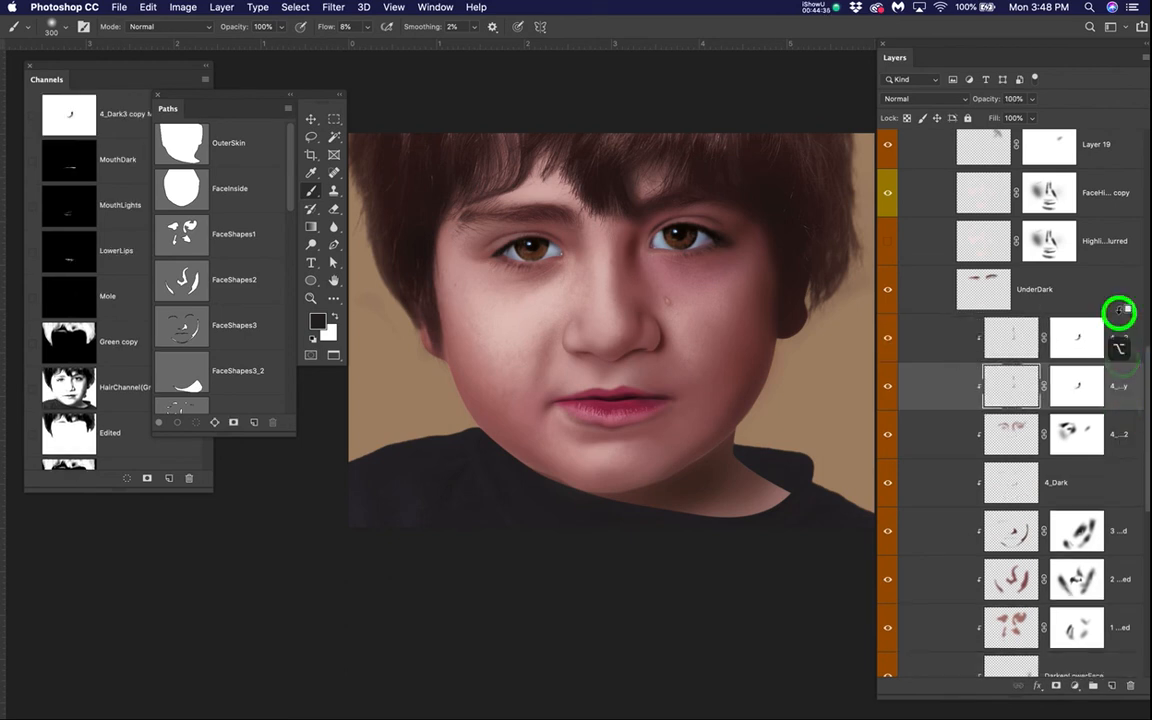
alt+click(1112, 262)
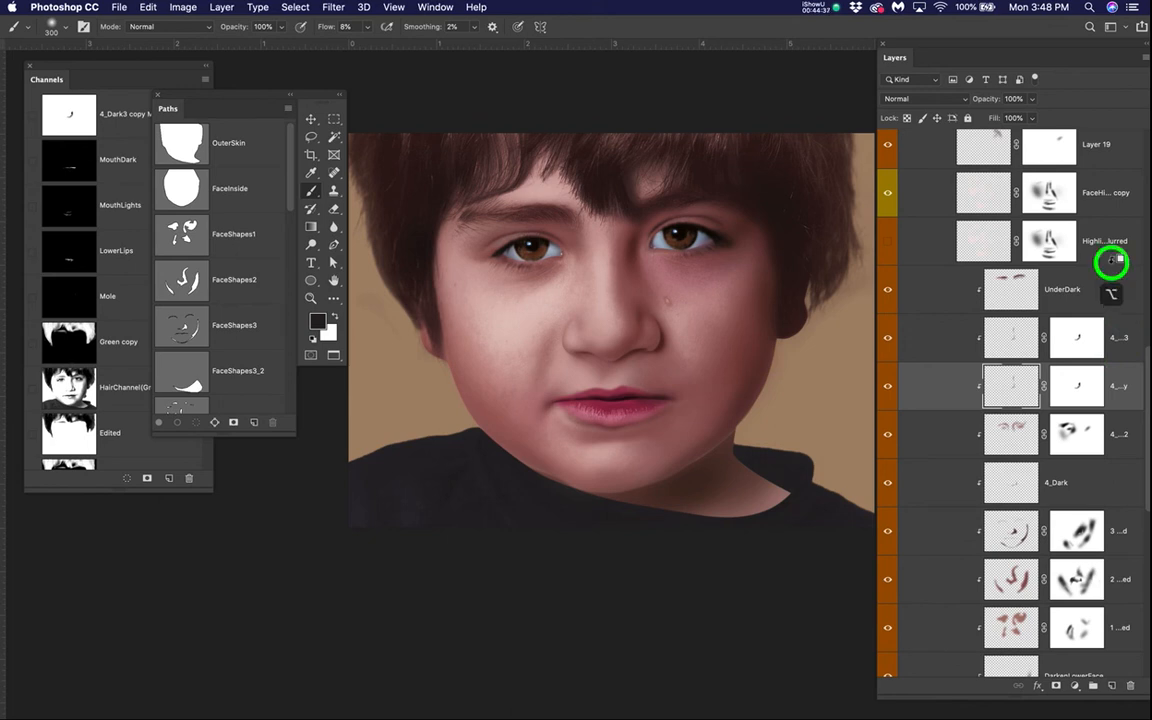
alt+click(1115, 216)
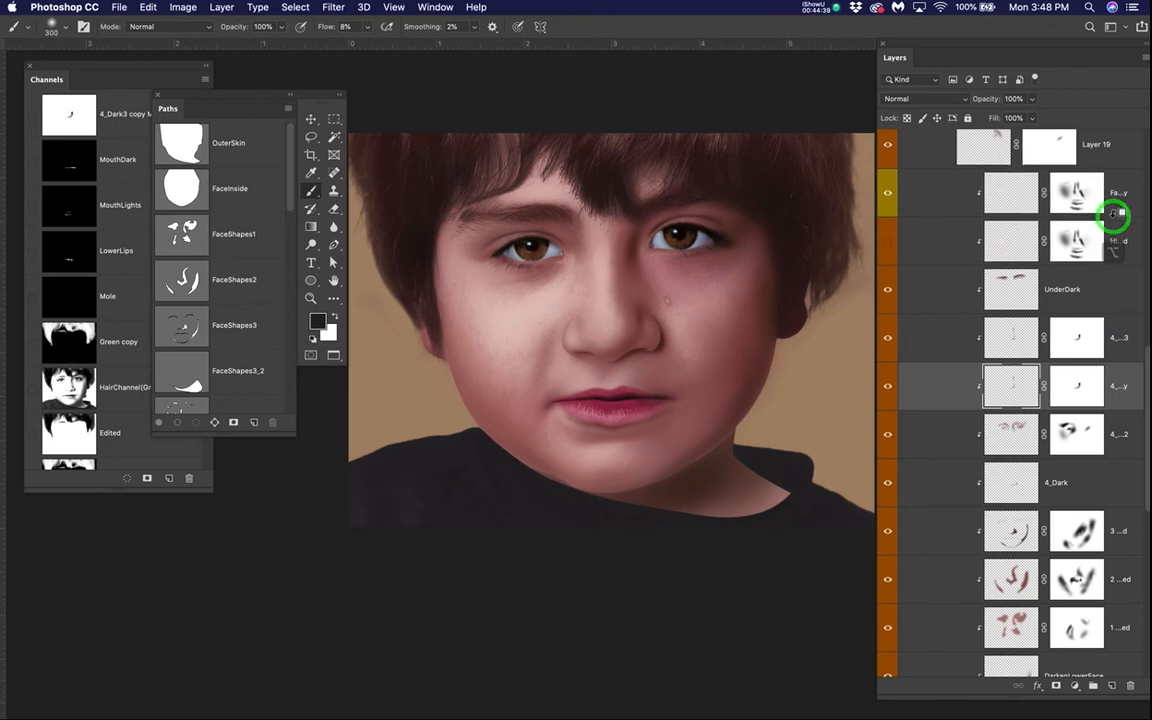
- Clip the remaining Face group layers Layer 19, Layer 25, 4_Dark4 and FinalDarks to FaceFill
scroll(1110, 240, up, 3)
alt+click(1124, 295)
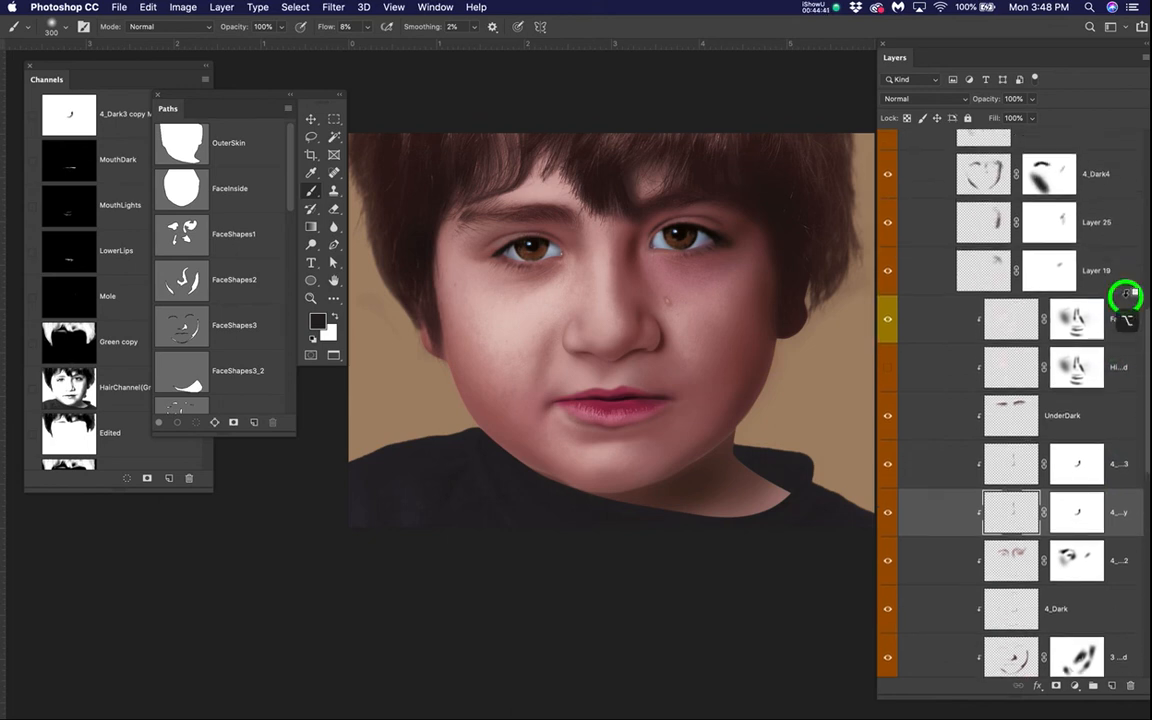
alt+click(1124, 244)
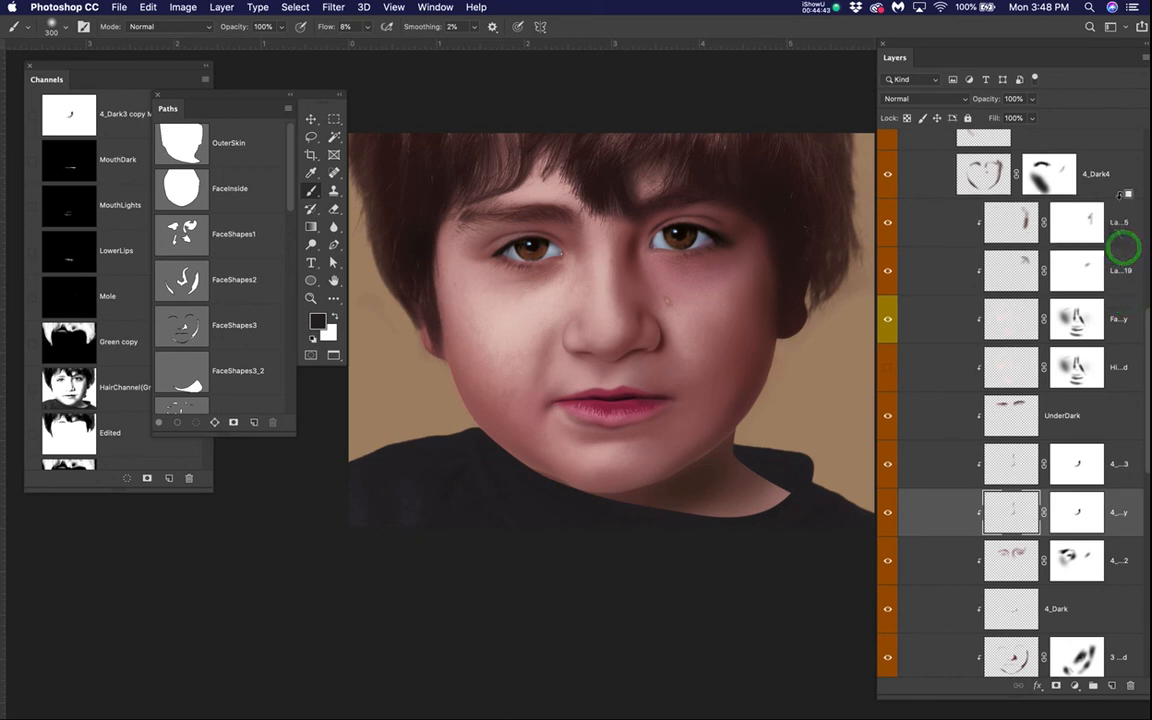
alt+click(1120, 198)
scroll(940, 292, up, 3)
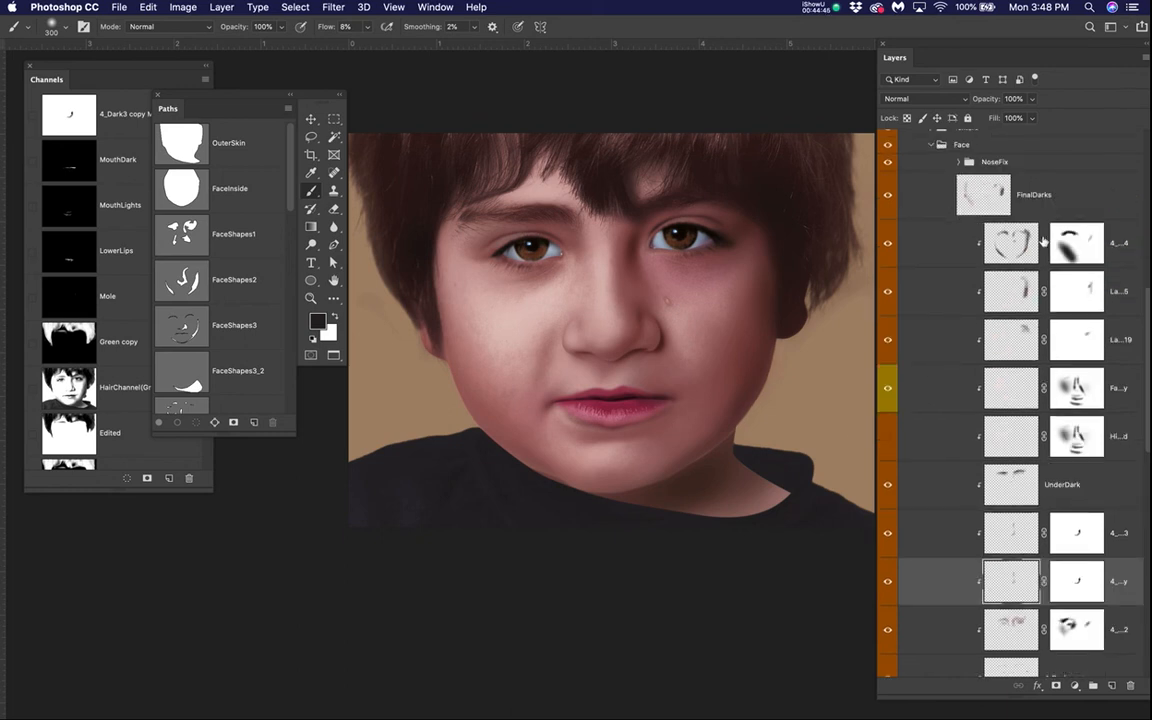
- Review the clipped Face layers down to FaceFill and compare the portrait with the Clicky layer by toggling that layer's visibility
scroll(996, 348, down, 8)
scroll(996, 348, down, 10)
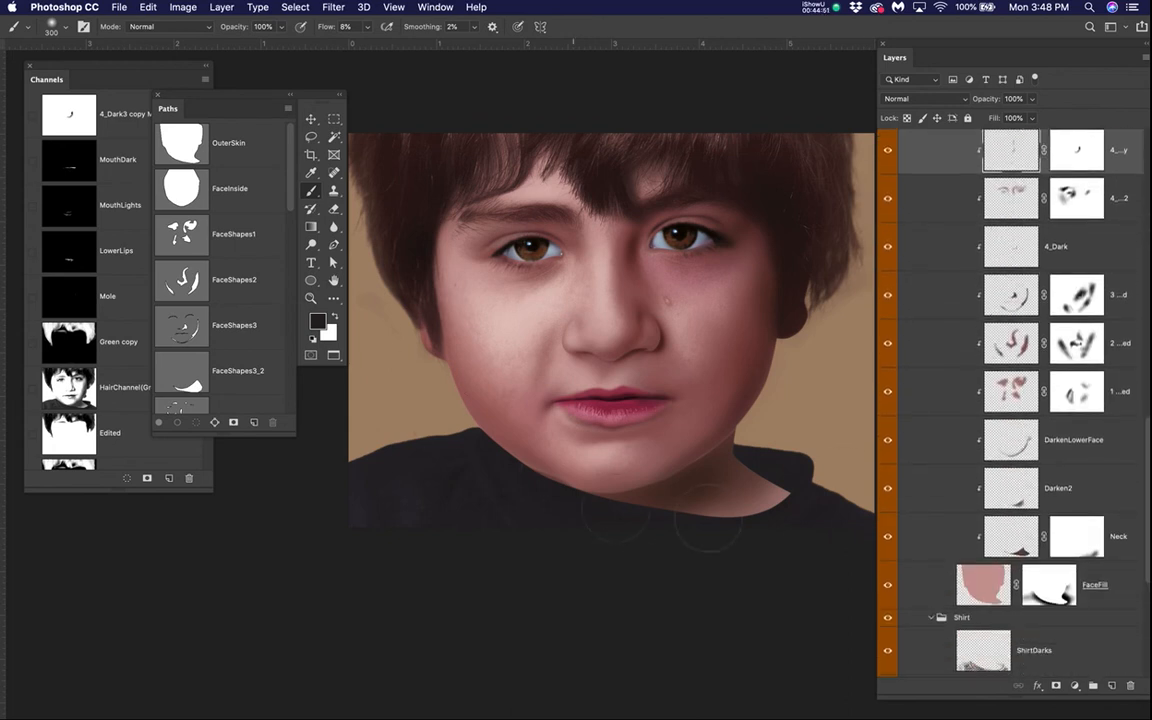
scroll(692, 414, down, 5)
scroll(691, 414, up, 4)
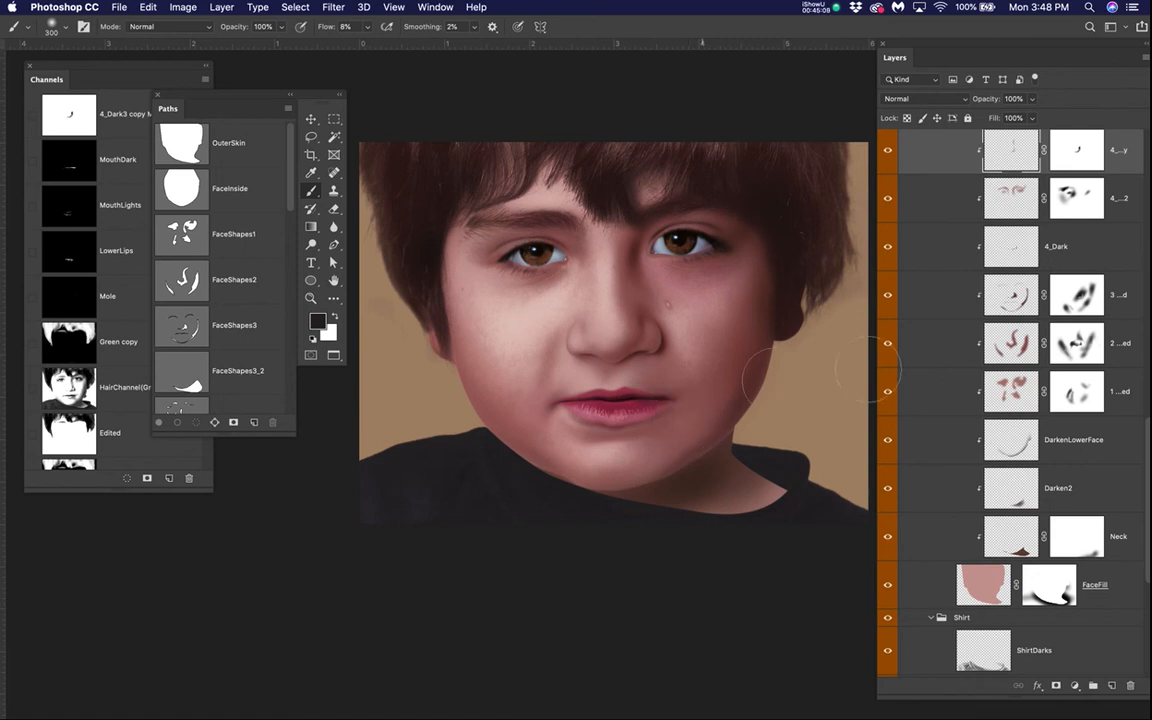
scroll(1012, 390, up, 10)
scroll(1012, 388, up, 5)
click(997, 228)
click(879, 229)
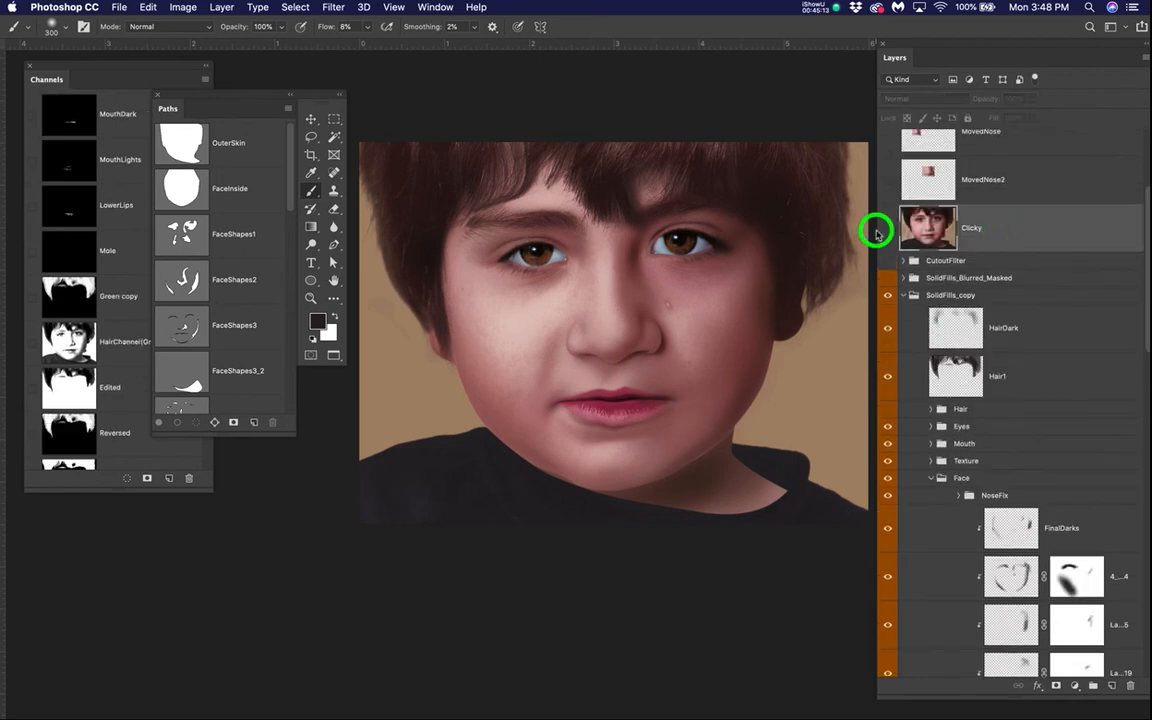
click(879, 229)
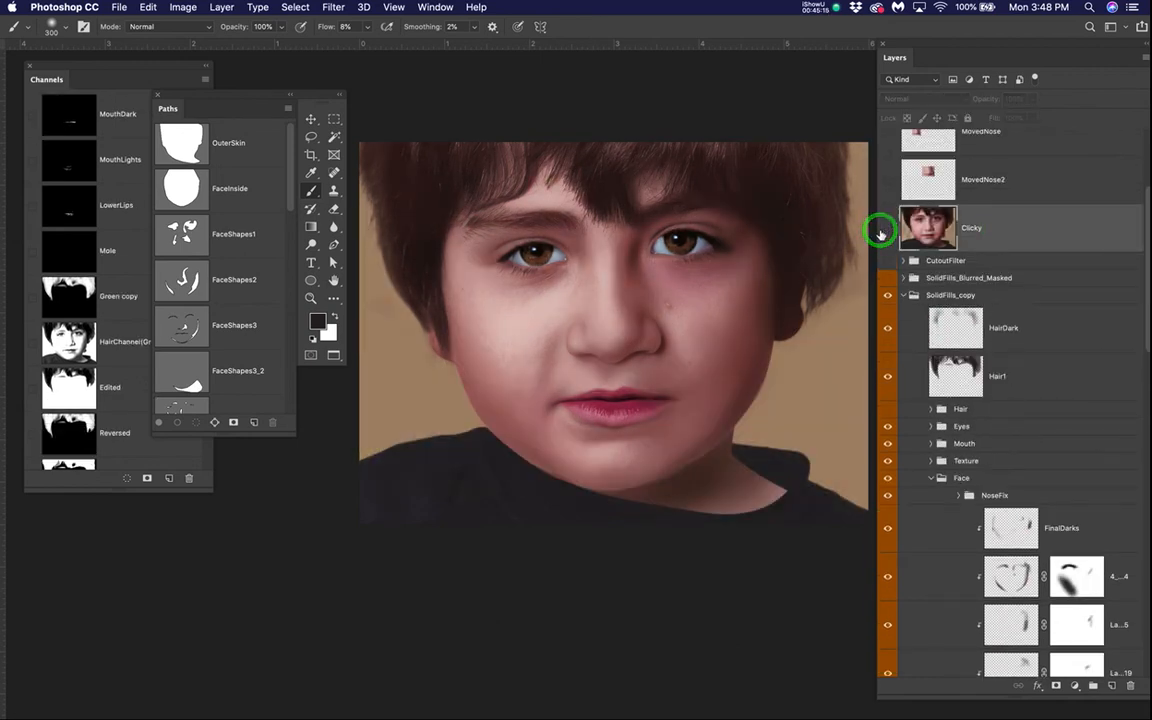